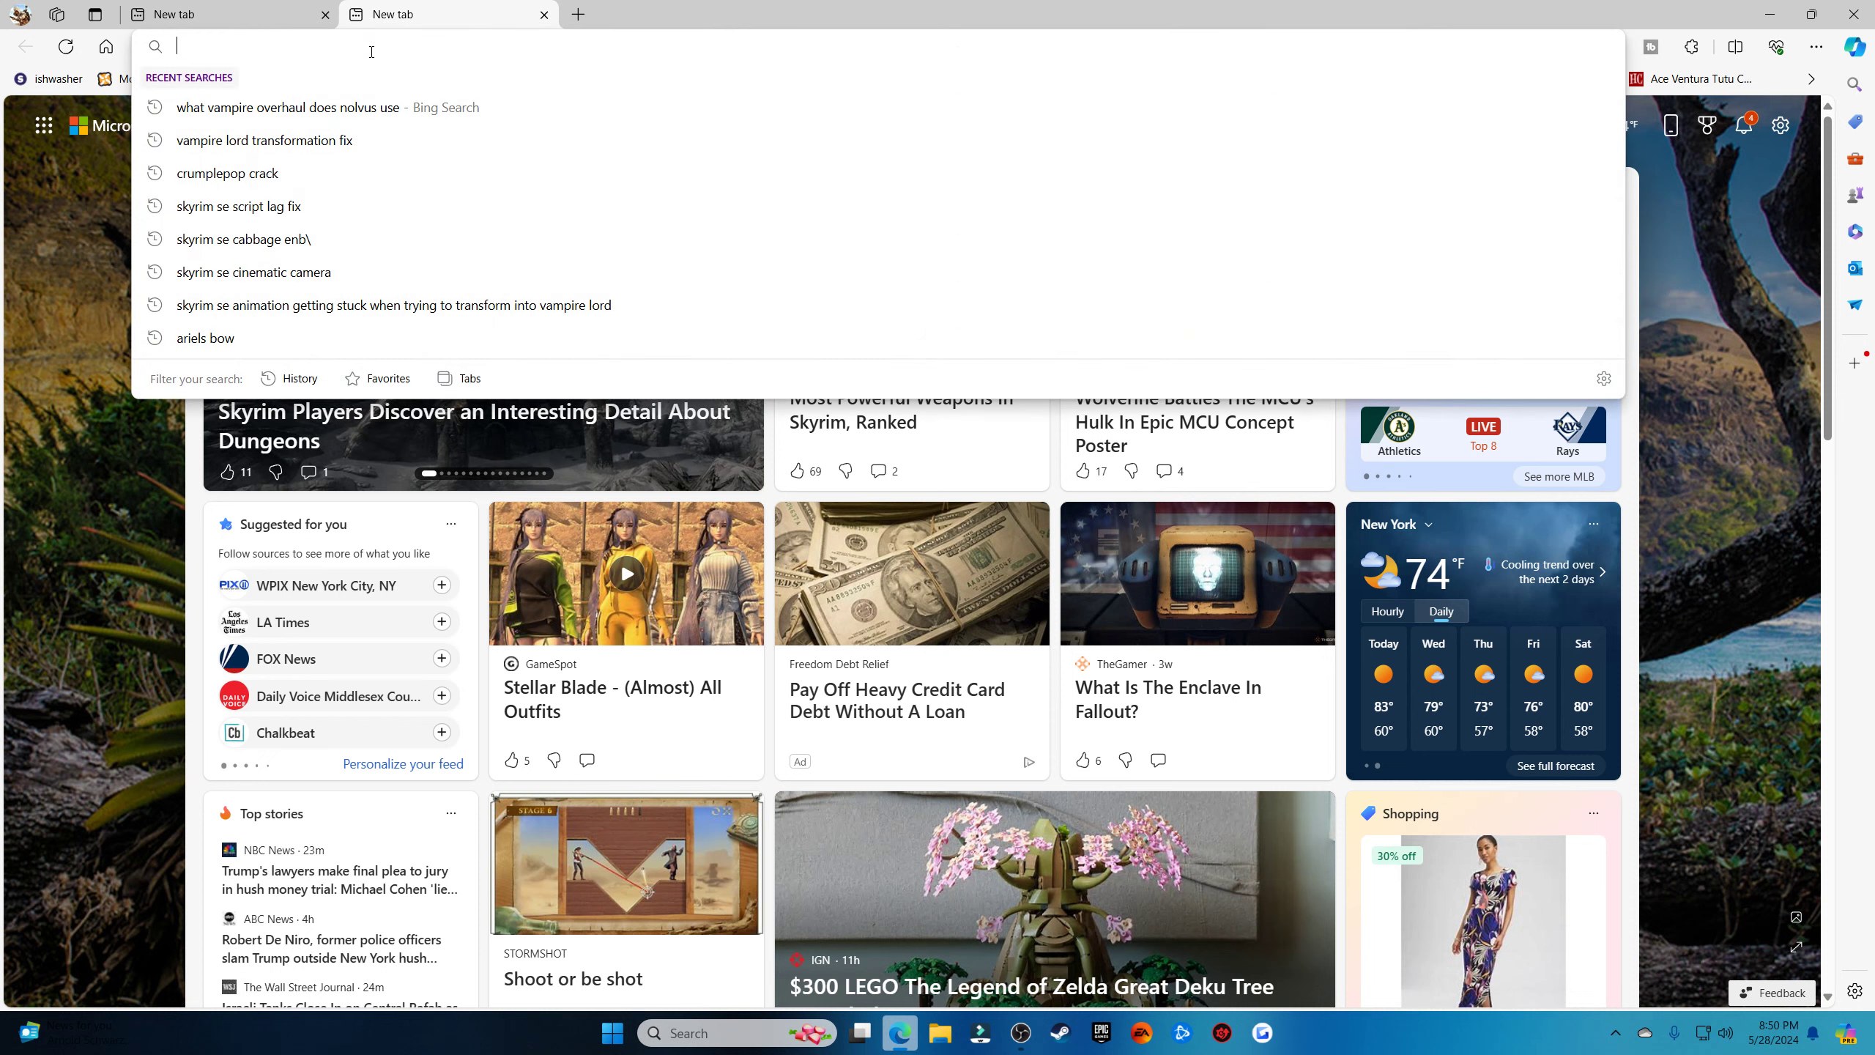
Open YouTube and display the account's notifications
{"action": "type", "text": "youtube"}
{"action": "key", "text": "Return"}
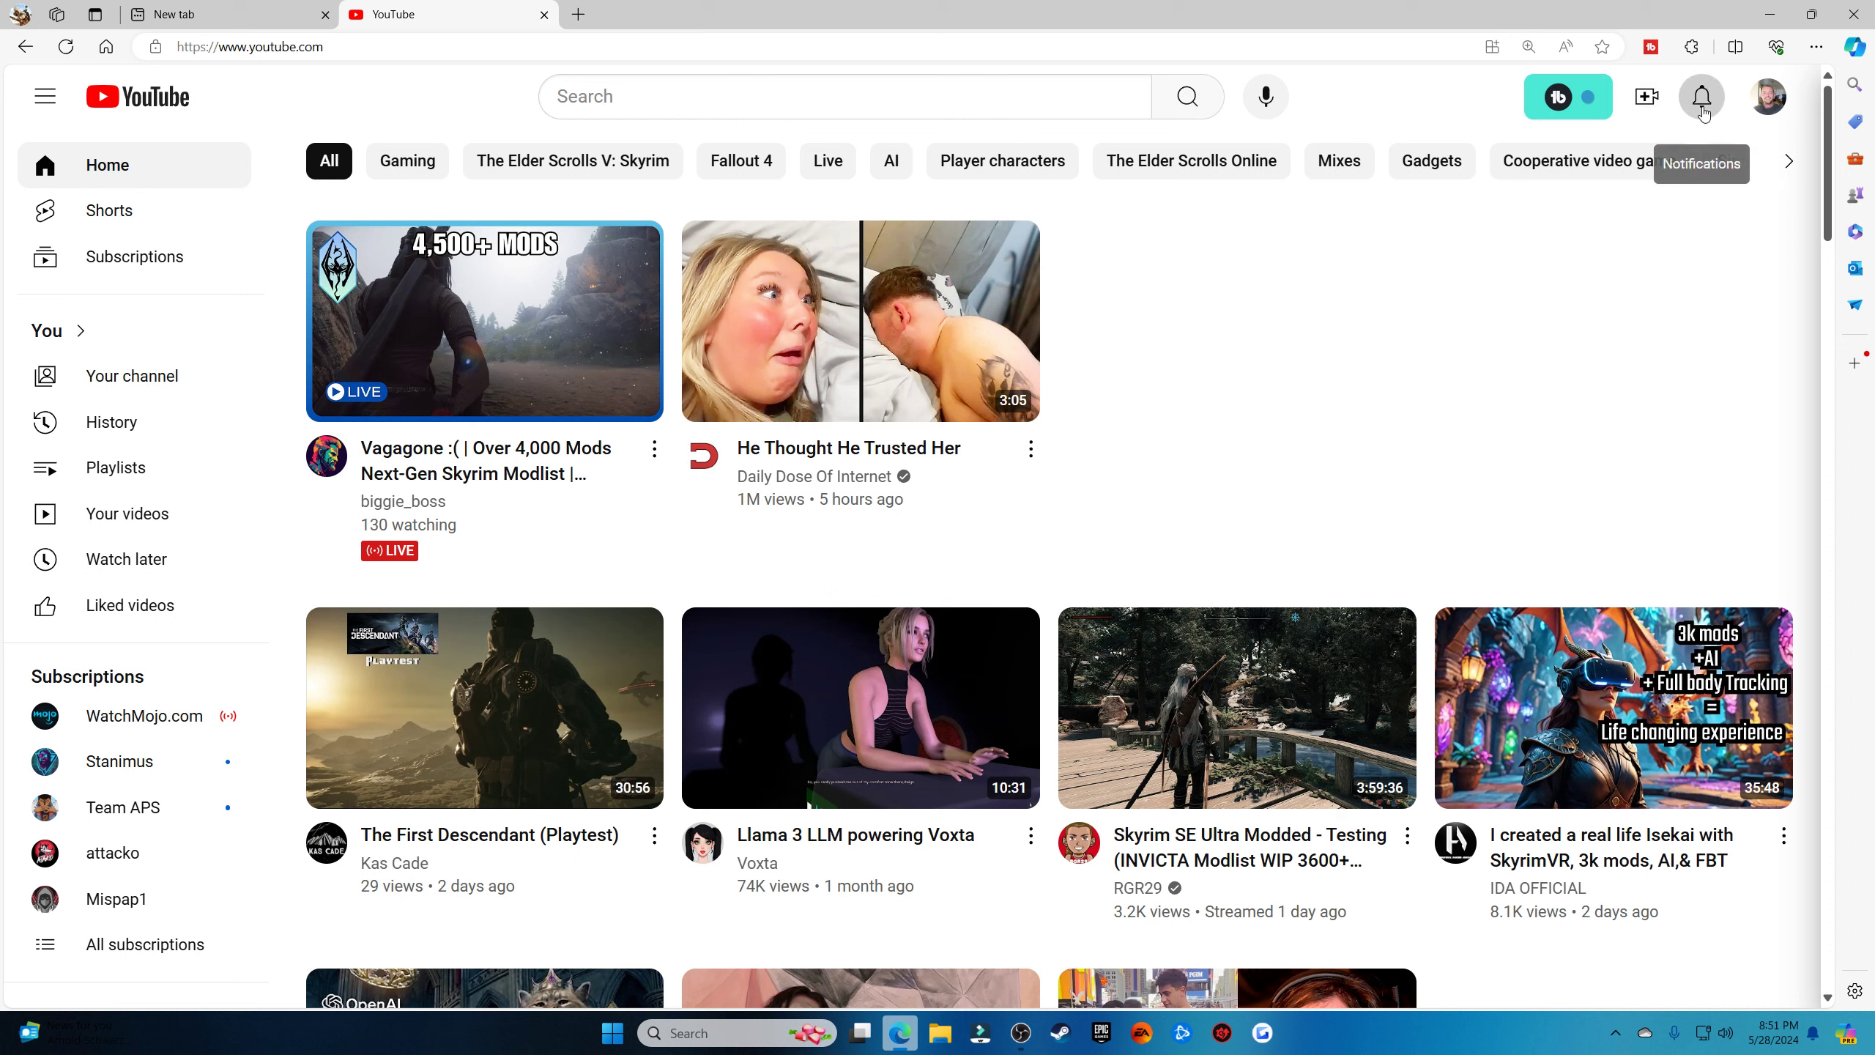
{"action": "left_click", "coordinate": [1703, 111]}
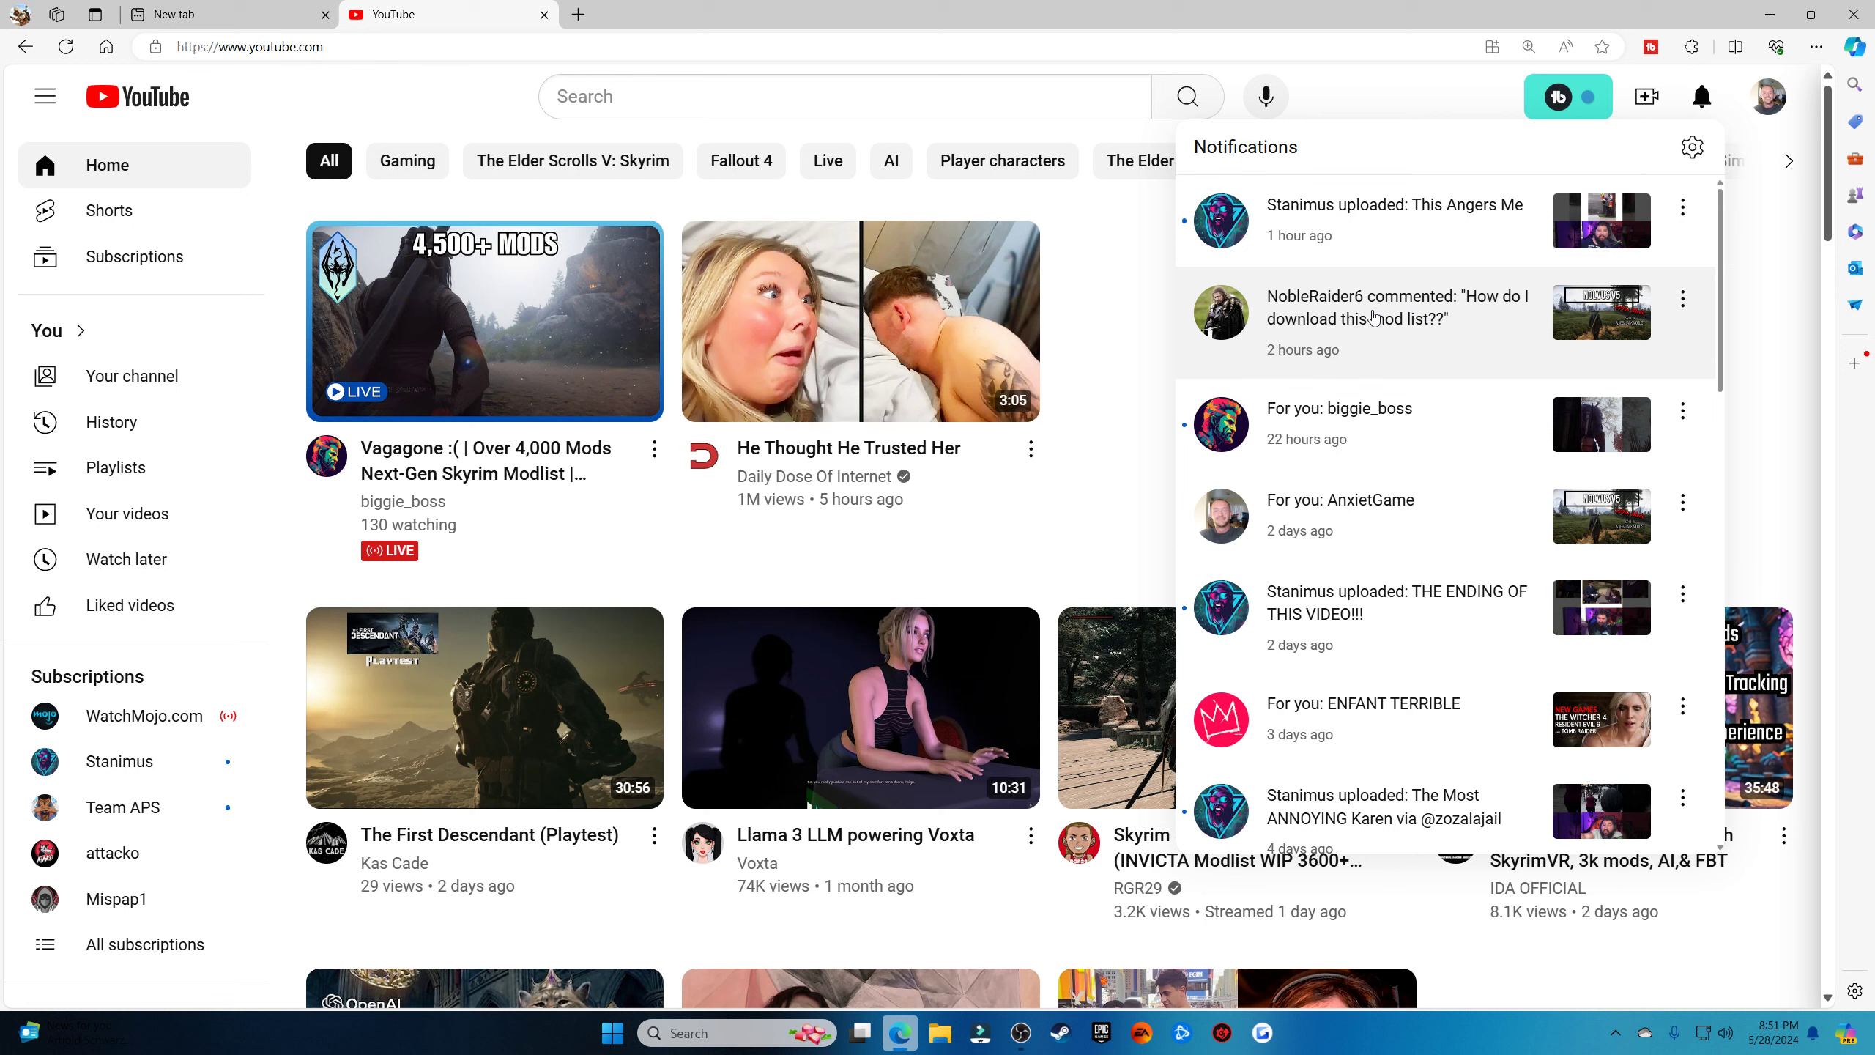
{"action": "left_click", "coordinate": [293, 17]}
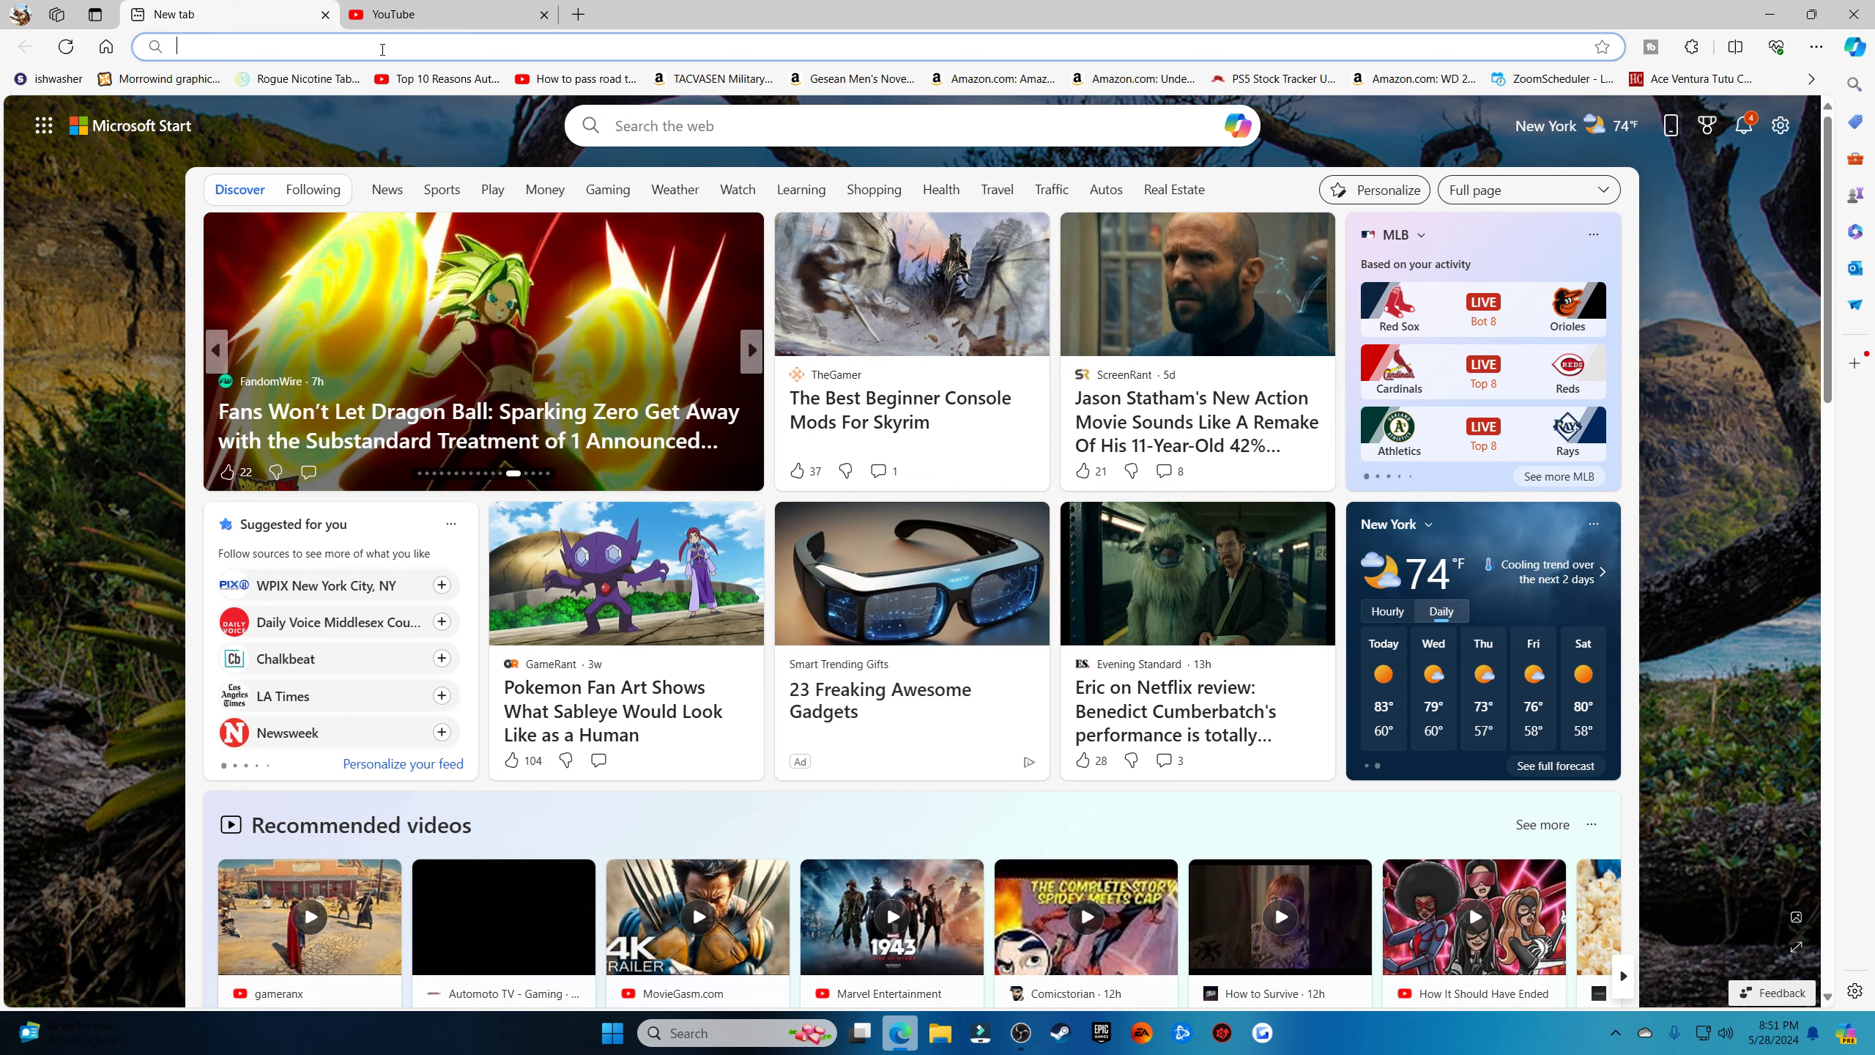
{"action": "left_click", "coordinate": [383, 49]}
{"action": "type", "text": "NO"}
{"action": "key", "text": "BackSpace"}
{"action": "key", "text": "BackSpace"}
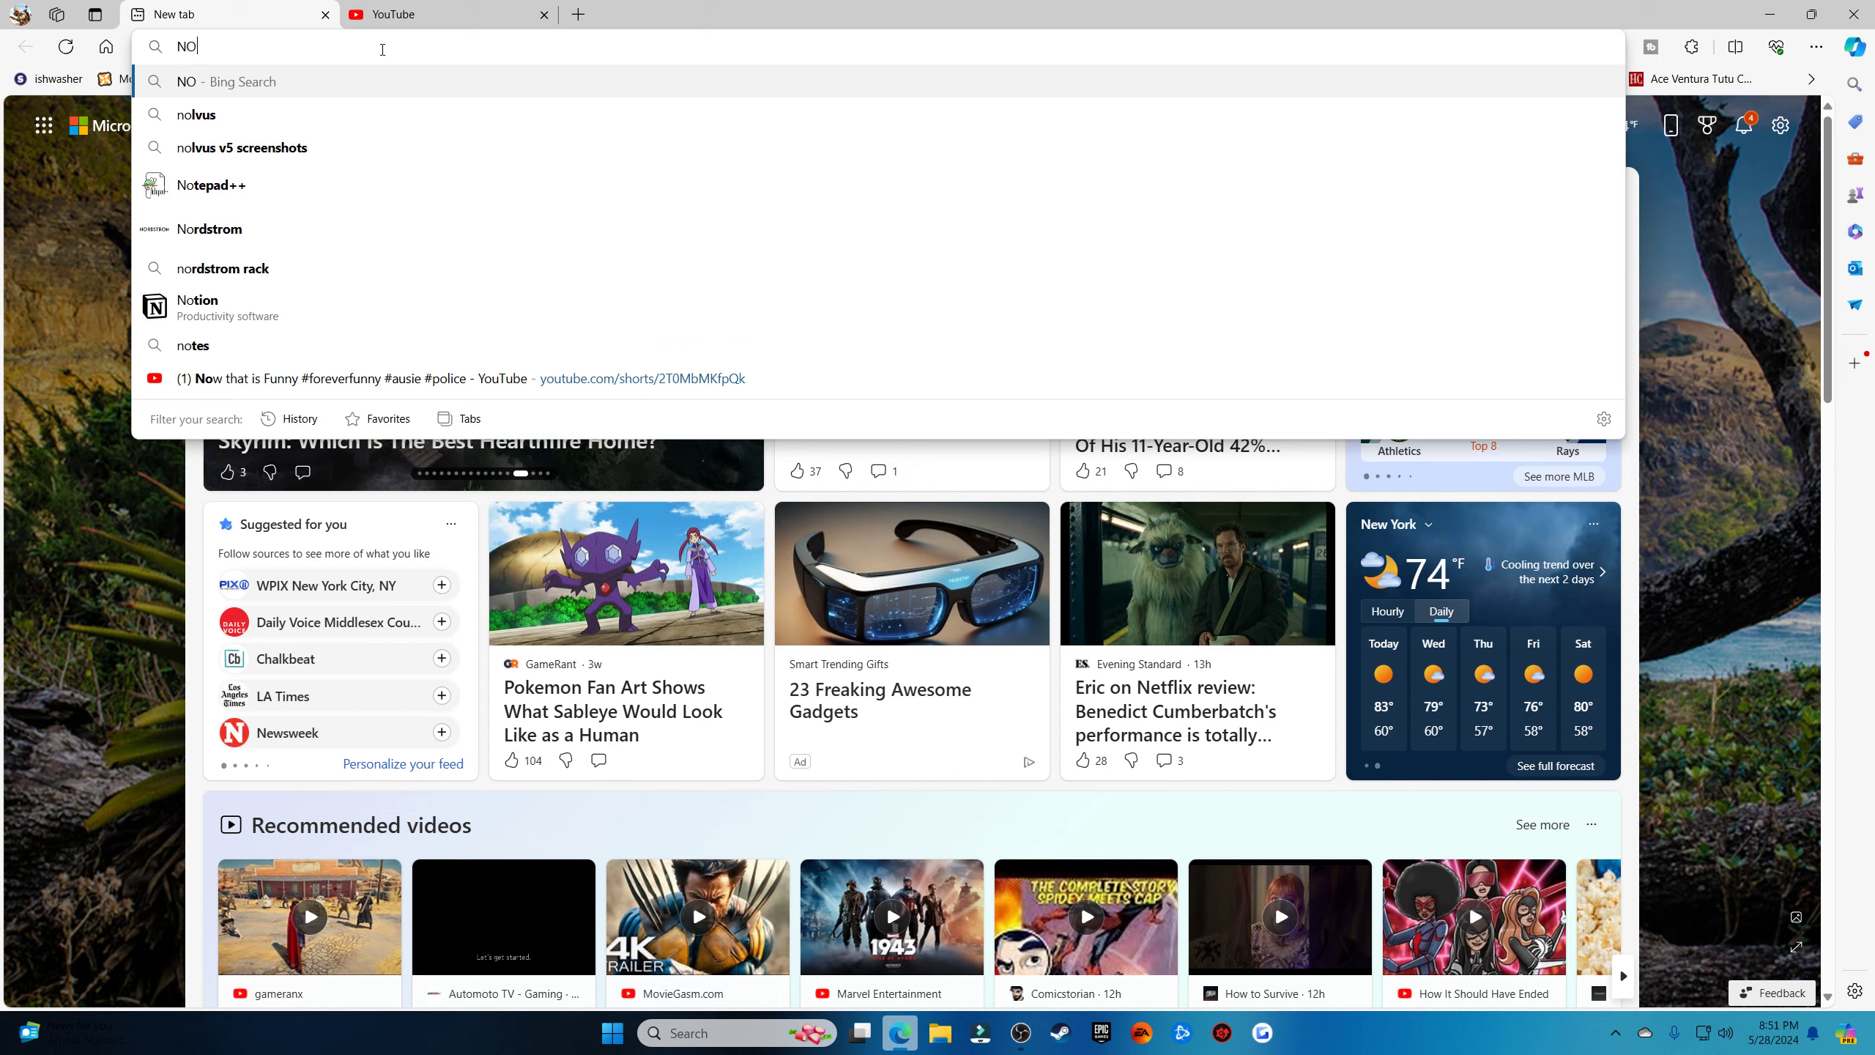
{"action": "type", "text": "ol"}
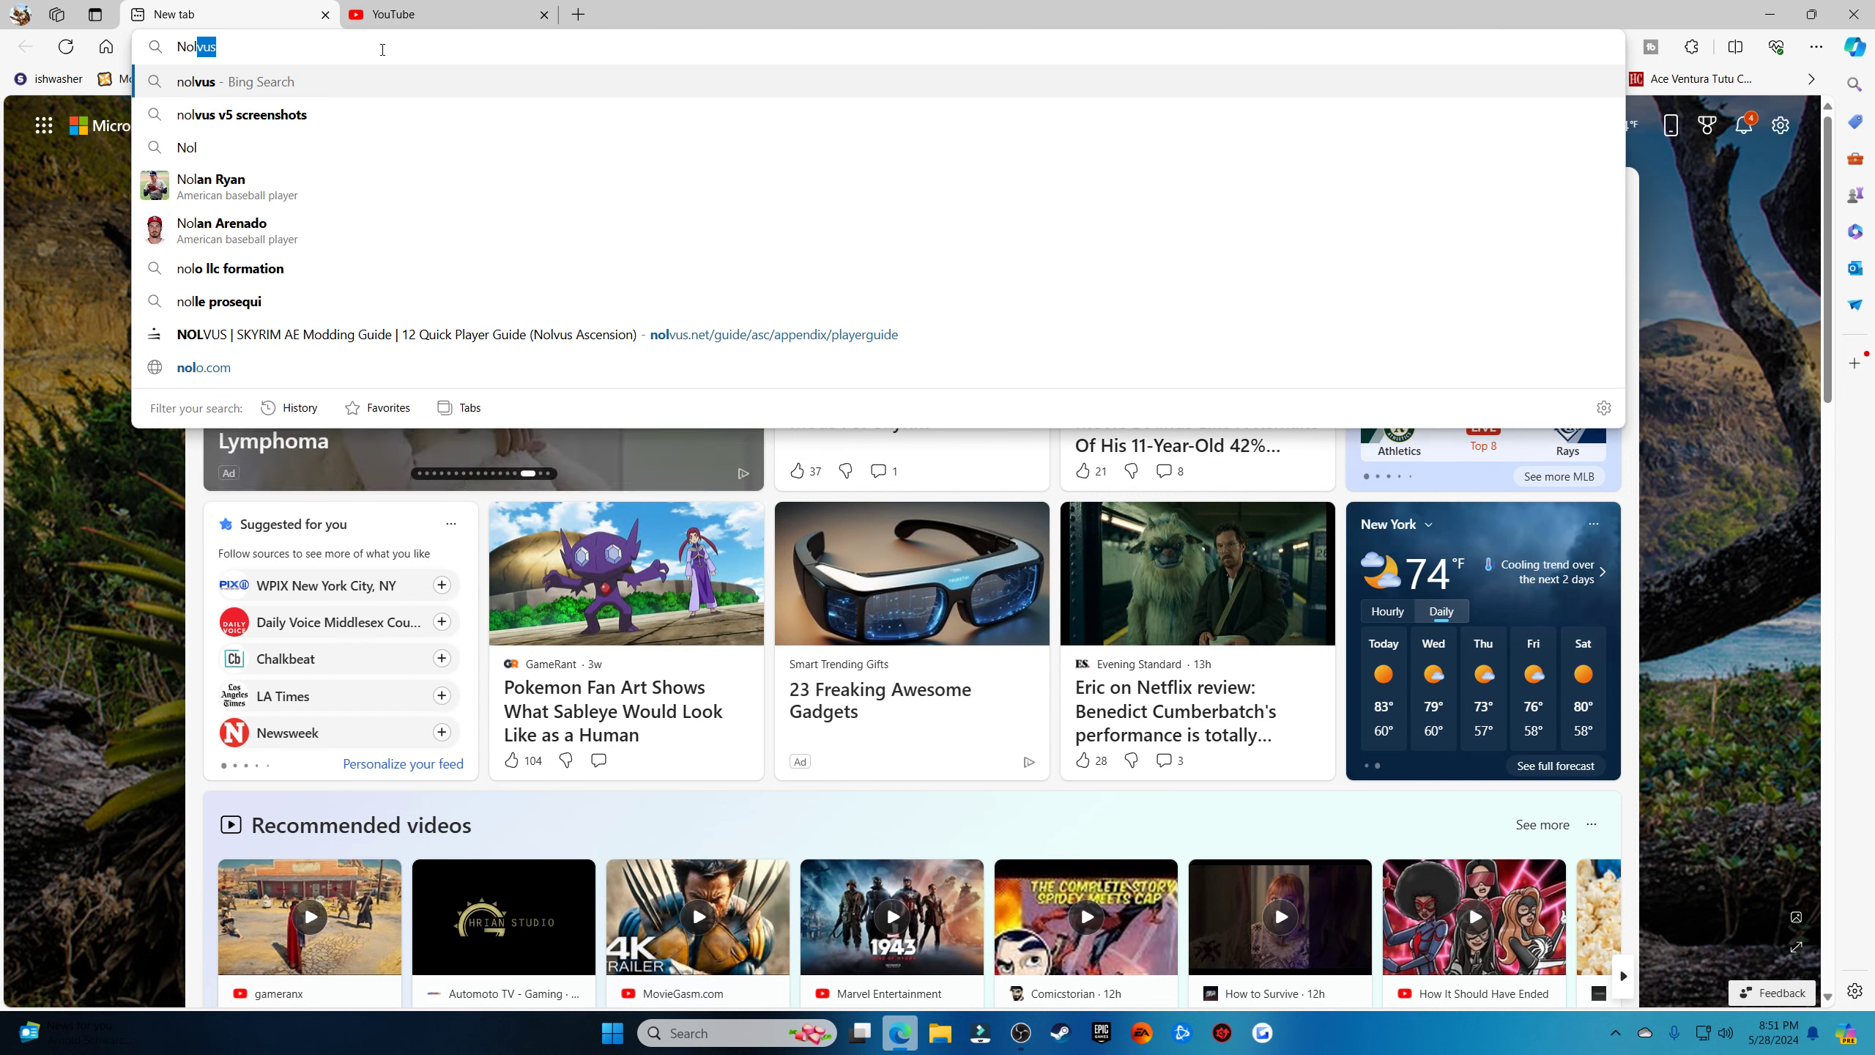
{"action": "key", "text": "BackSpace"}
{"action": "key", "text": "BackSpace"}
{"action": "key", "text": "BackSpace"}
{"action": "key", "text": "BackSpace"}
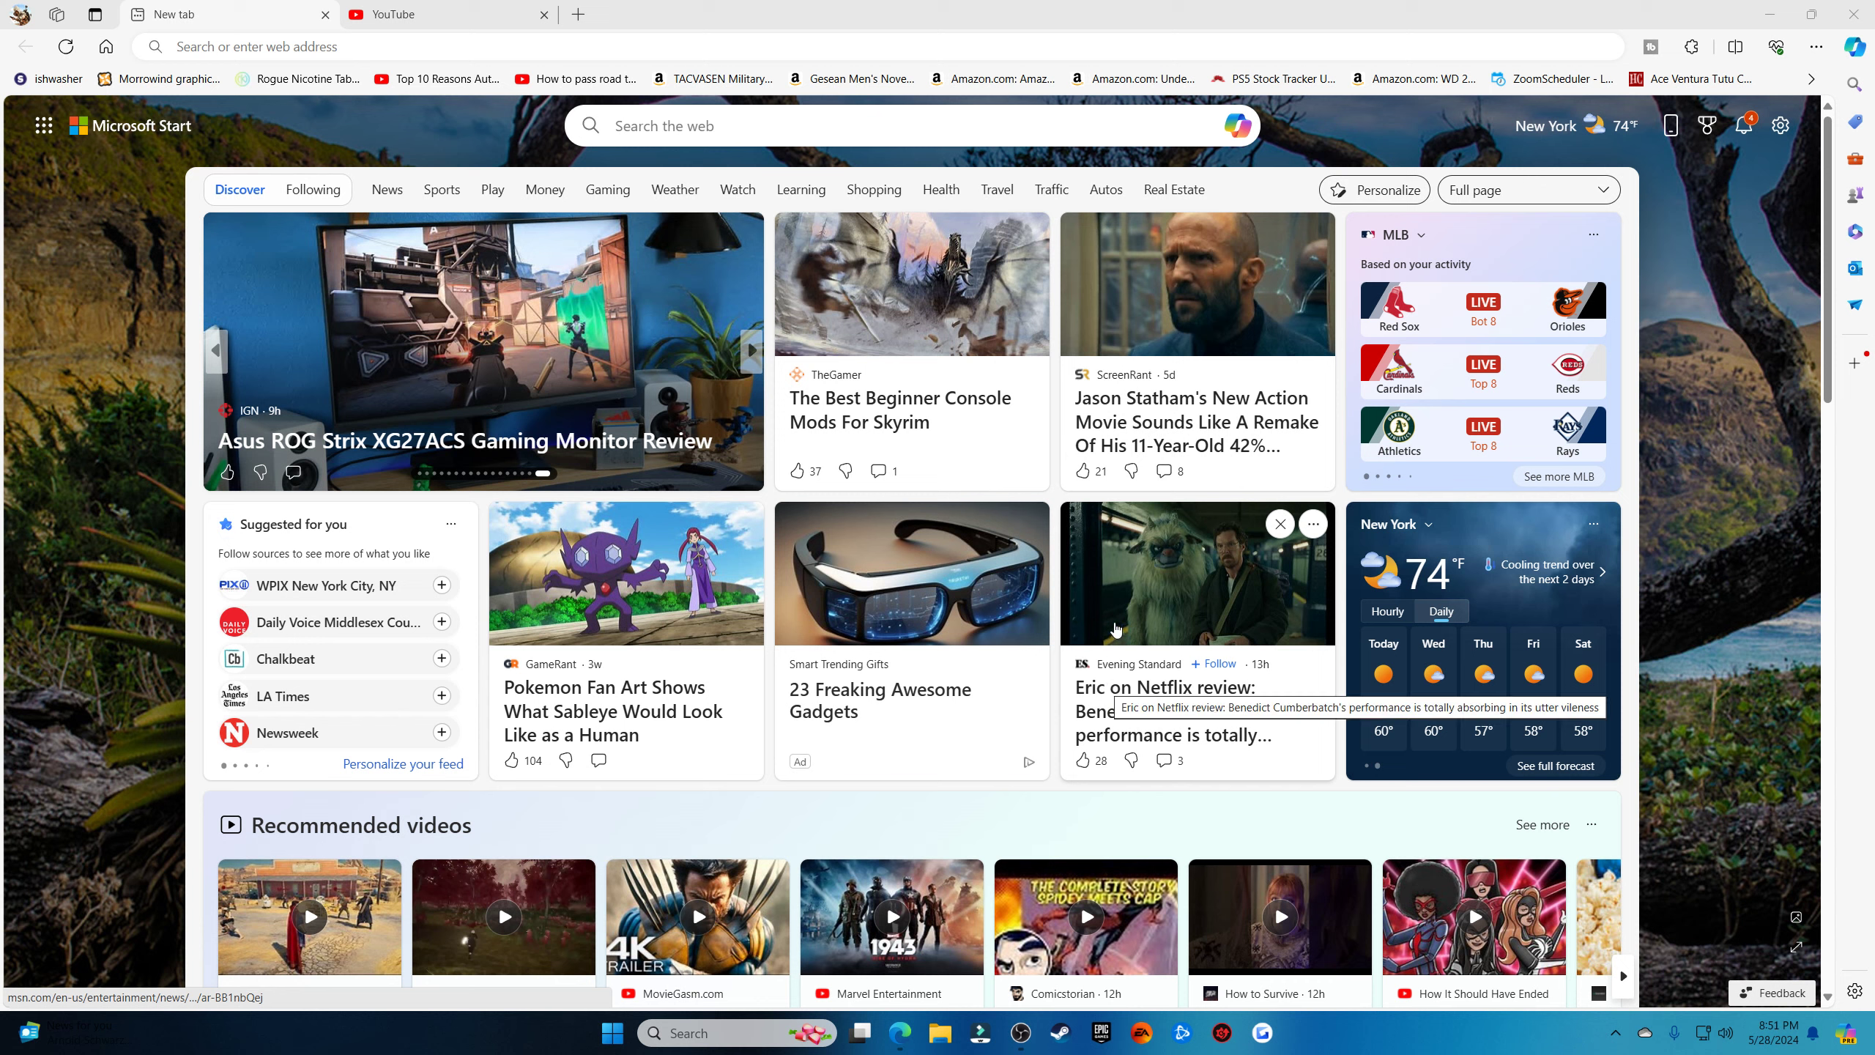
Switch to Steam with the first saved account and open The Elder Scrolls V: Skyrim Special Edition in the library
{"action": "left_click", "coordinate": [1061, 1034]}
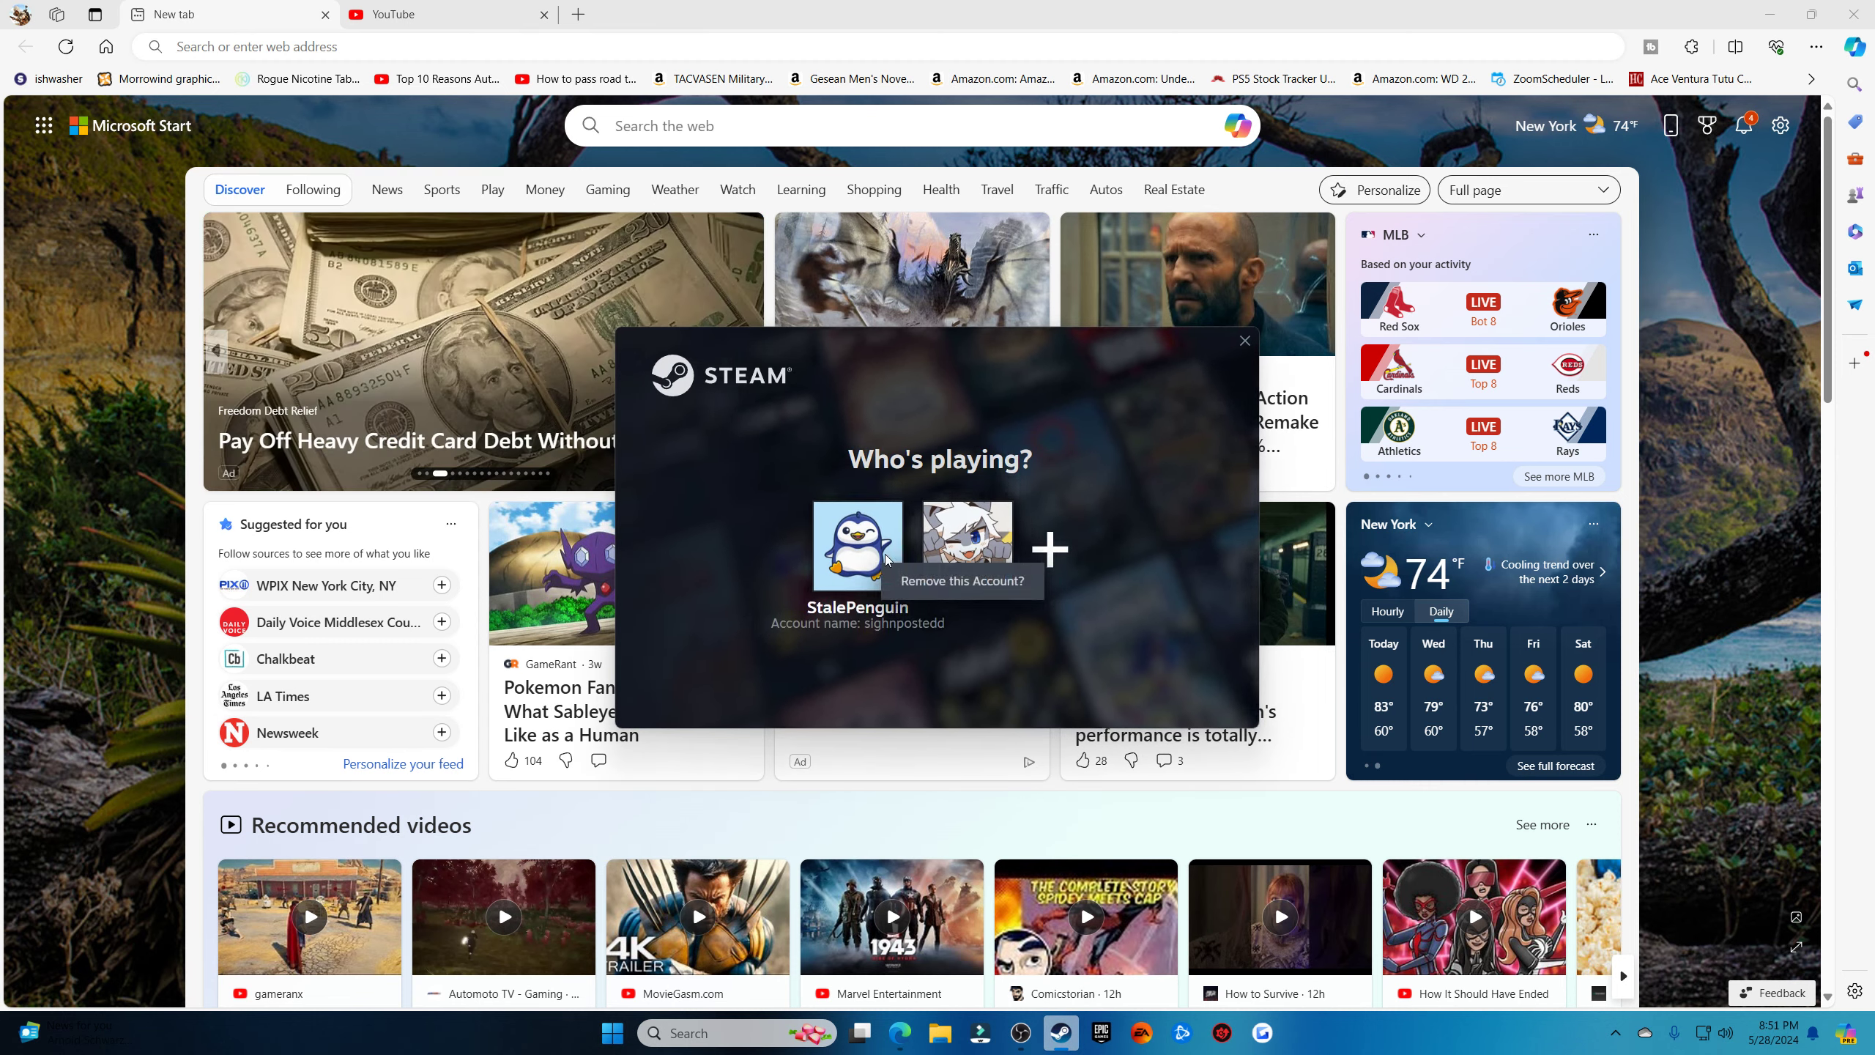
{"action": "left_click", "coordinate": [832, 530]}
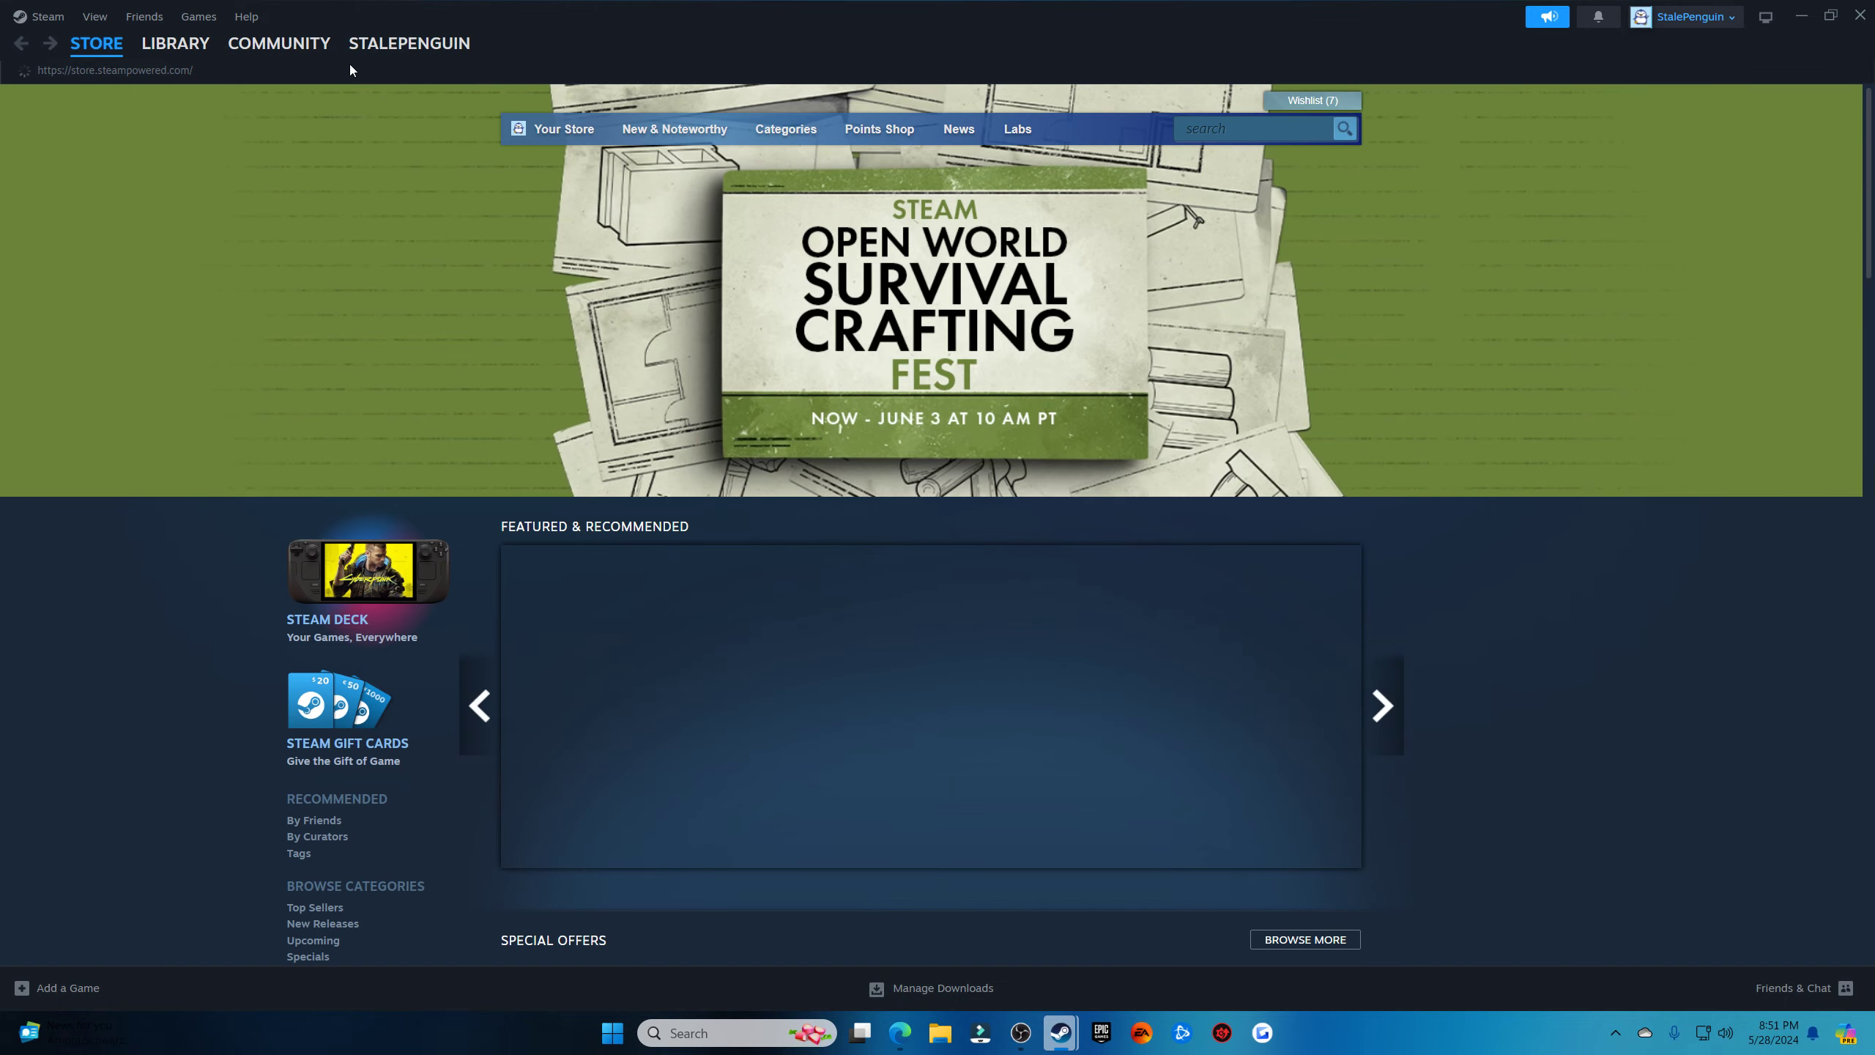
{"action": "left_click", "coordinate": [189, 57]}
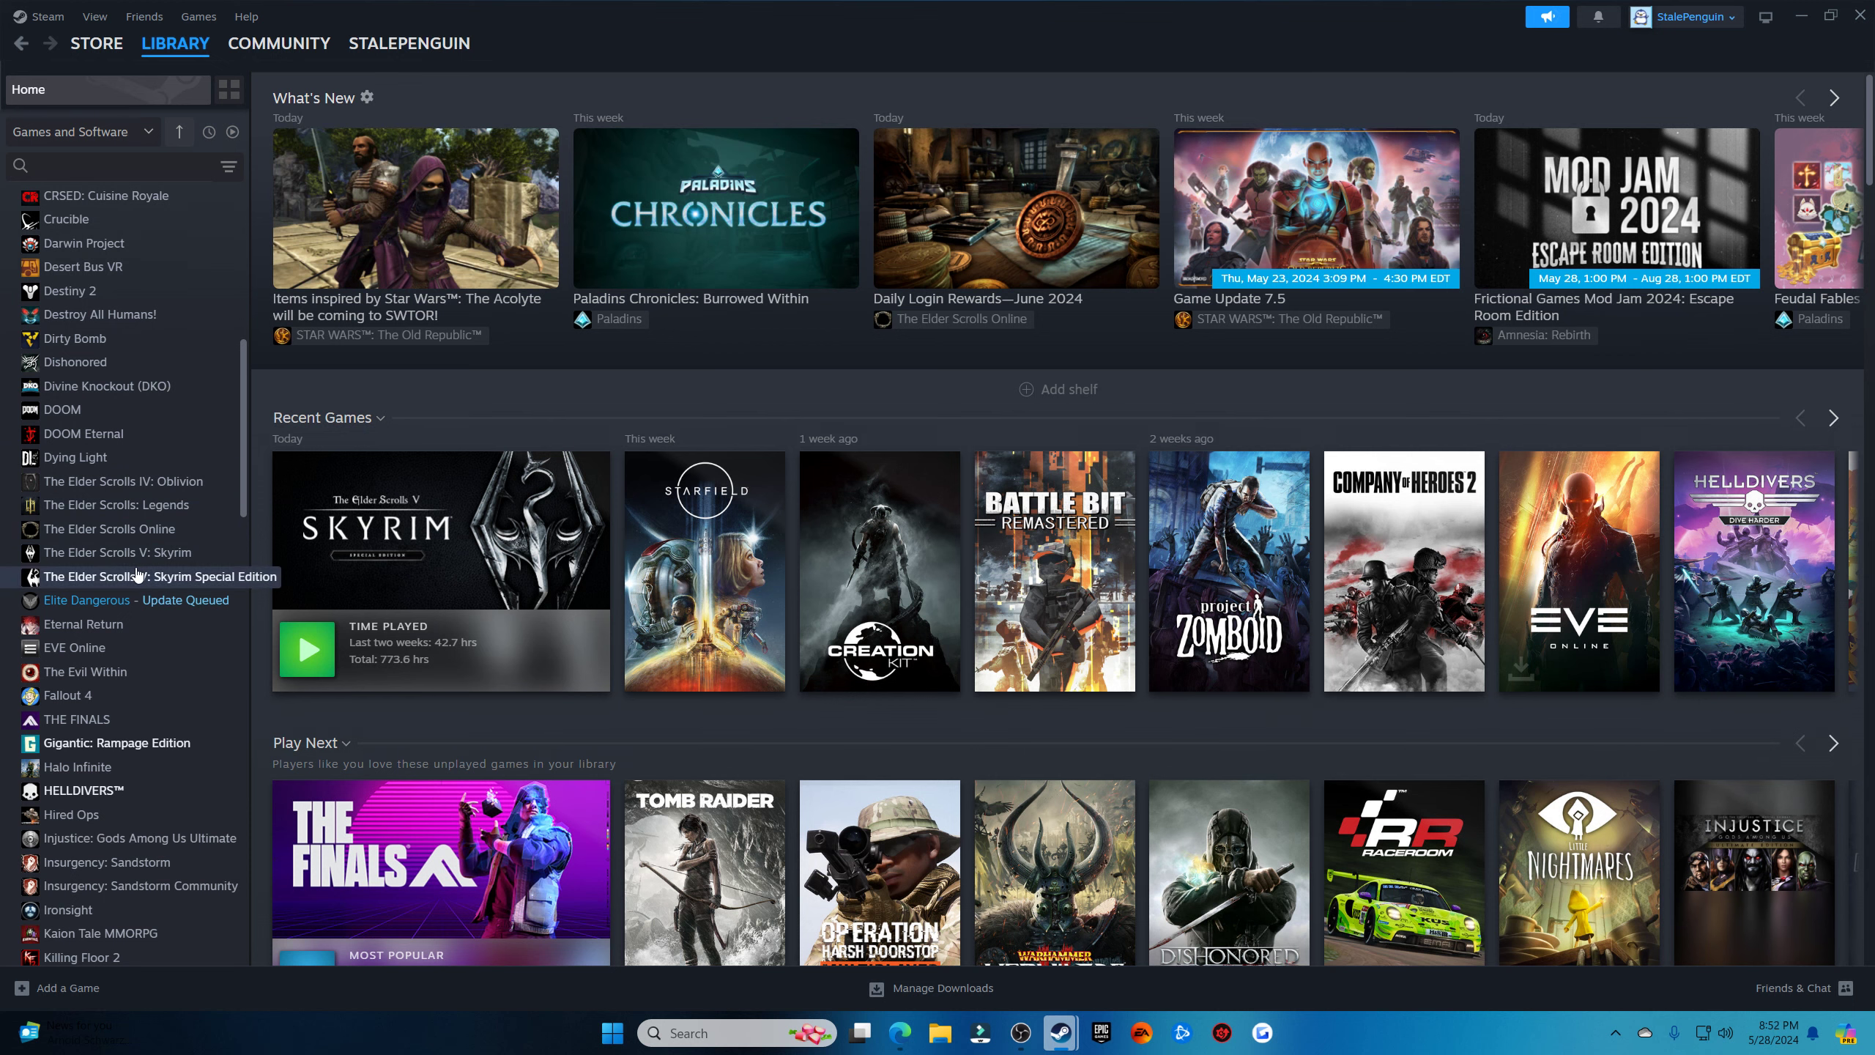
{"action": "left_click", "coordinate": [136, 575]}
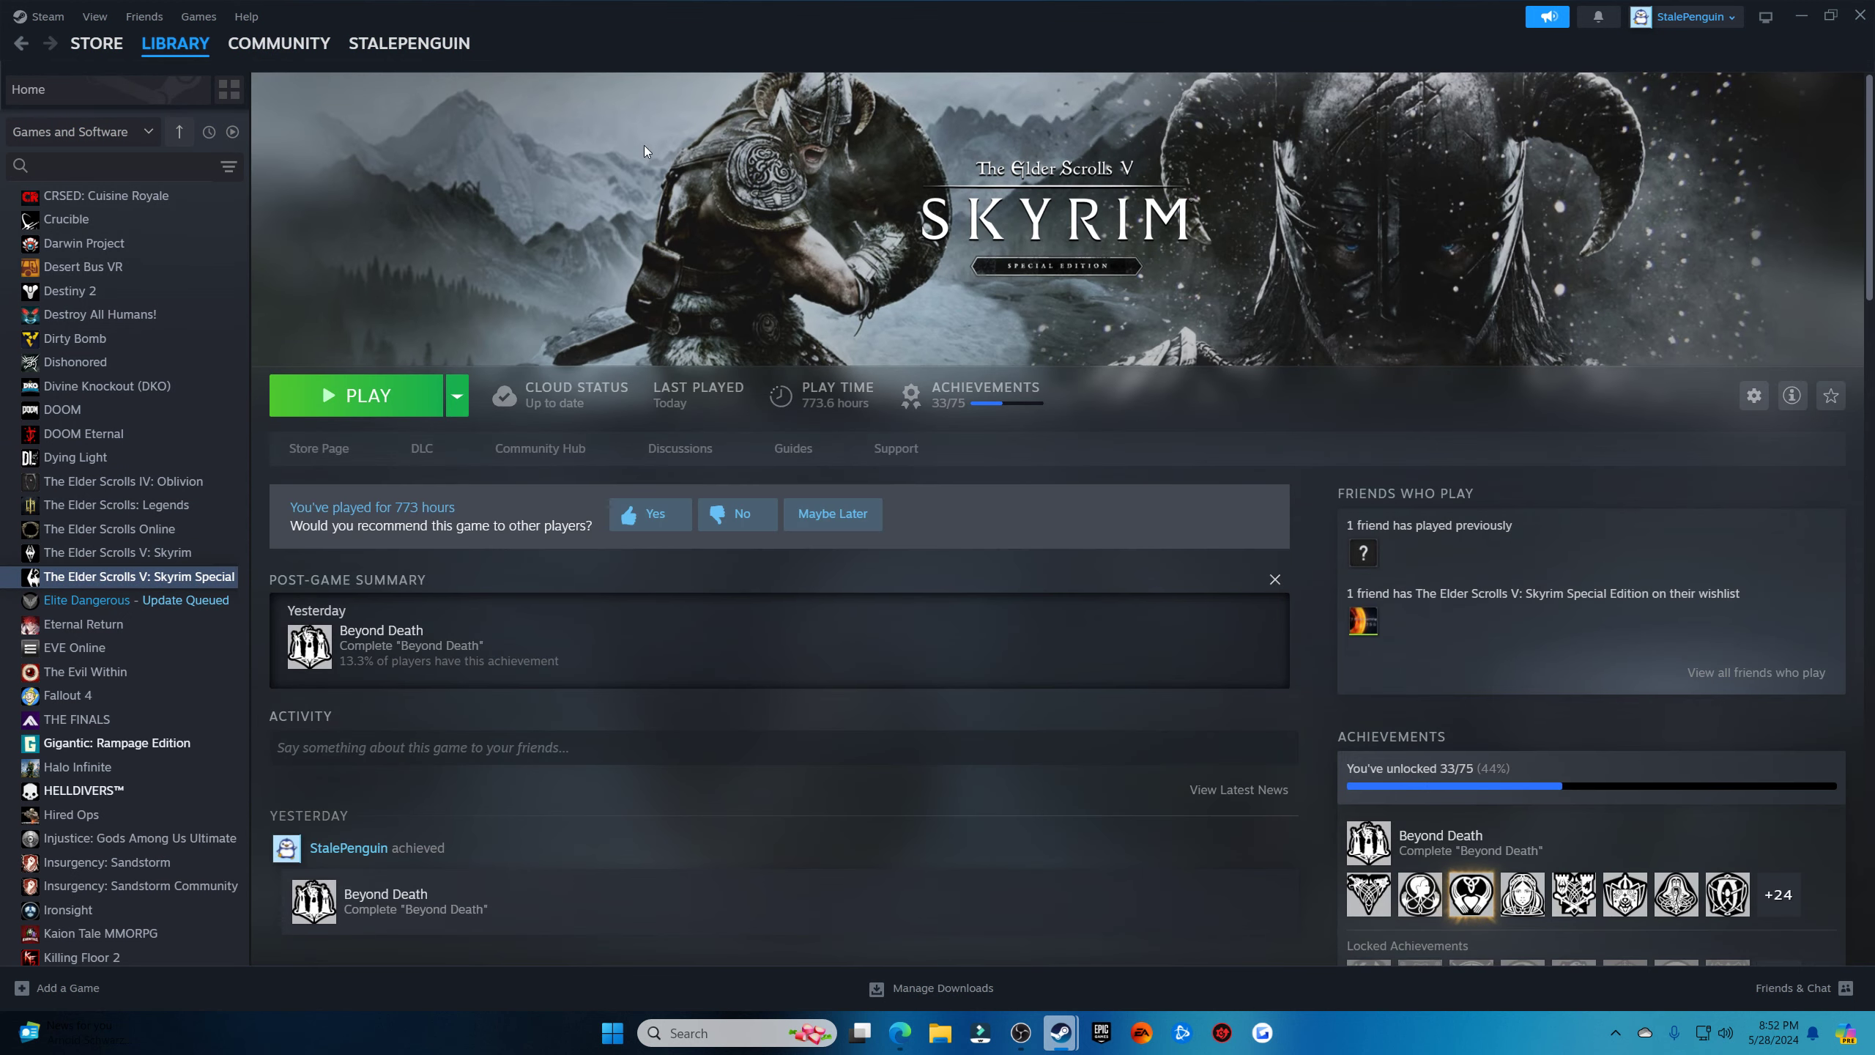
Search the Steam store for "skyr" and open the page of The Elder Scrolls V: Skyrim Anniversary Edition
{"action": "left_click", "coordinate": [96, 43]}
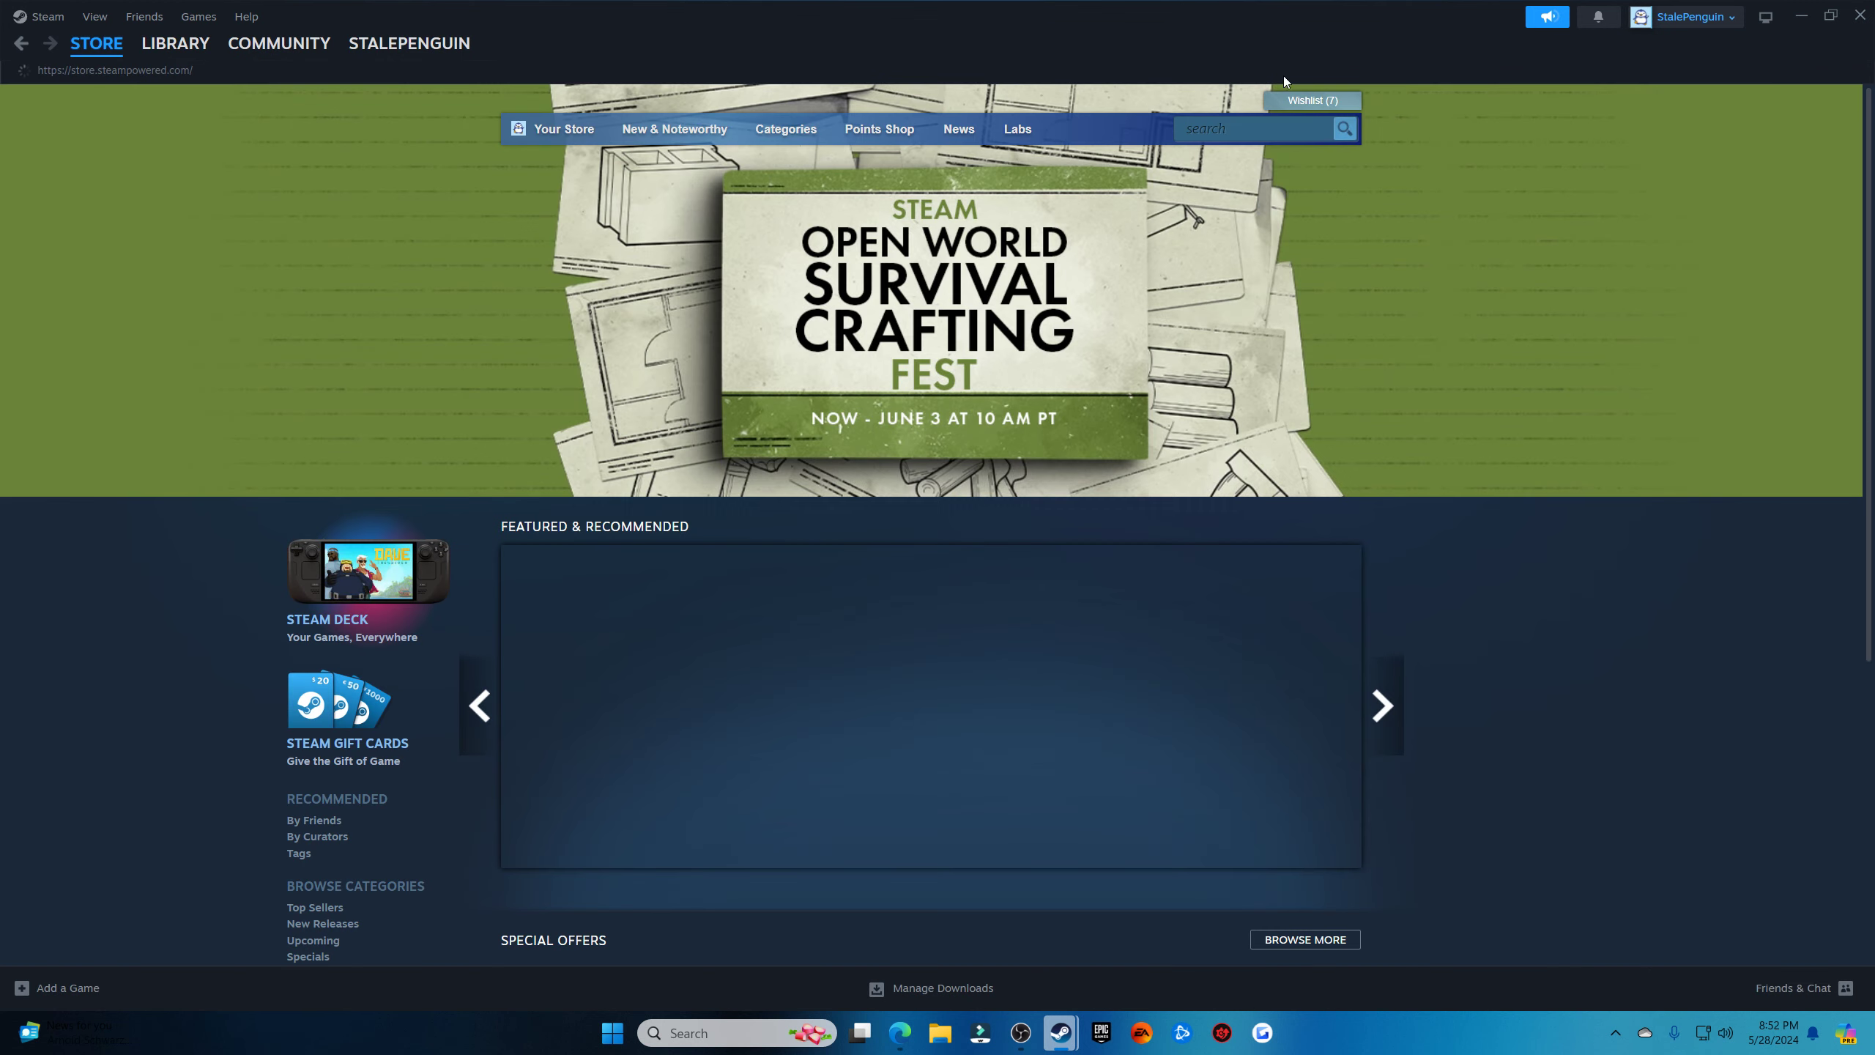
{"action": "left_click", "coordinate": [1280, 134]}
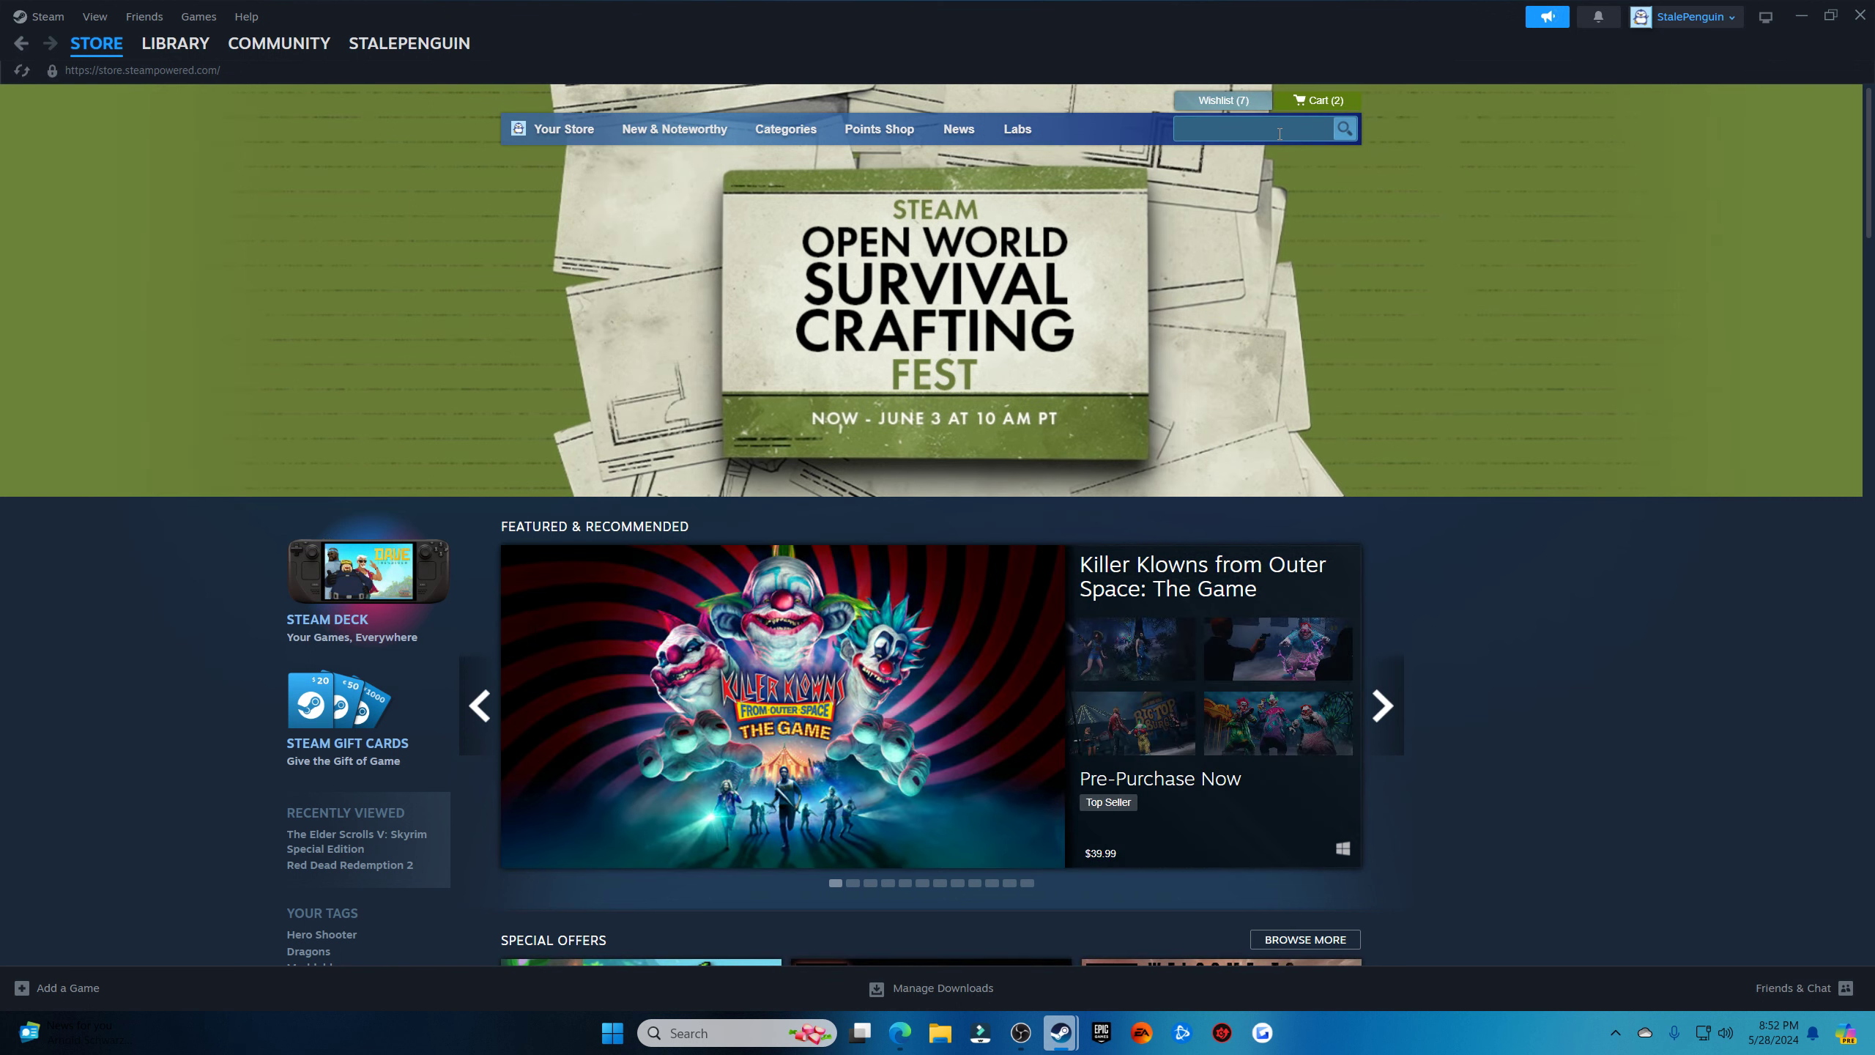
{"action": "type", "text": "sky"}
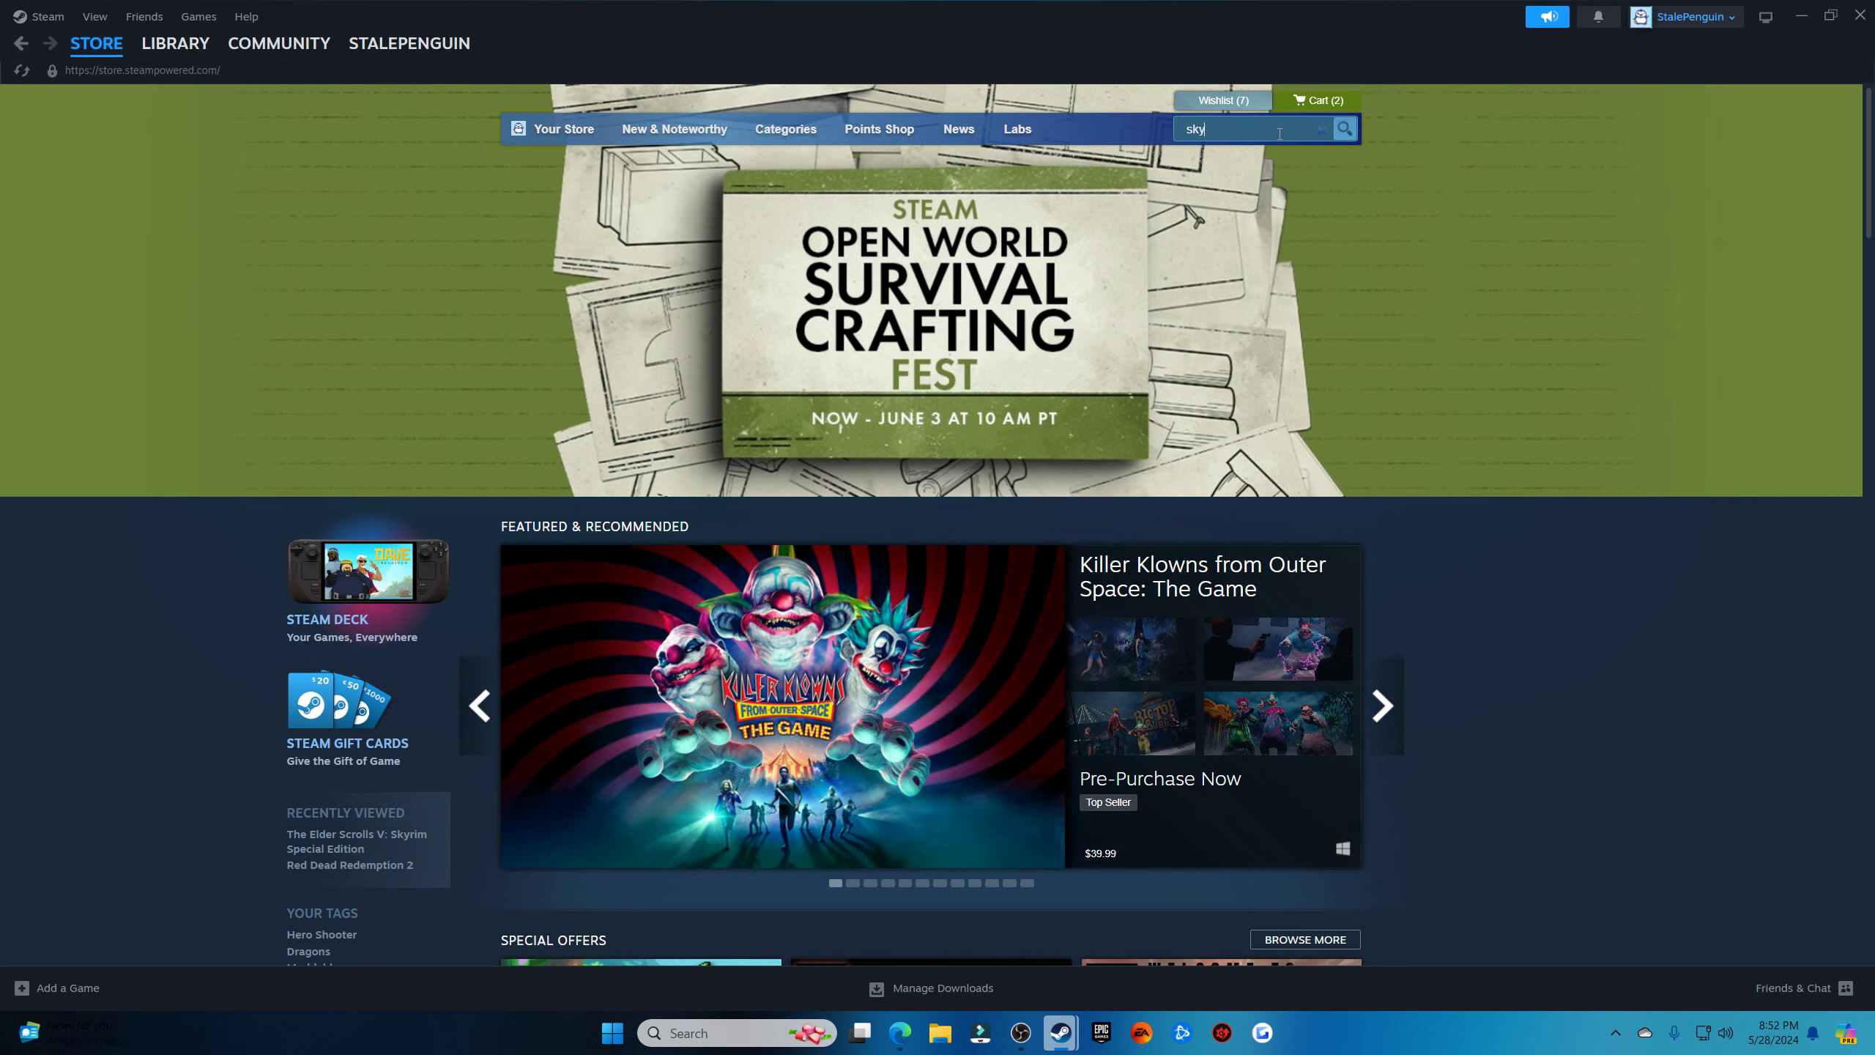
{"action": "type", "text": "r"}
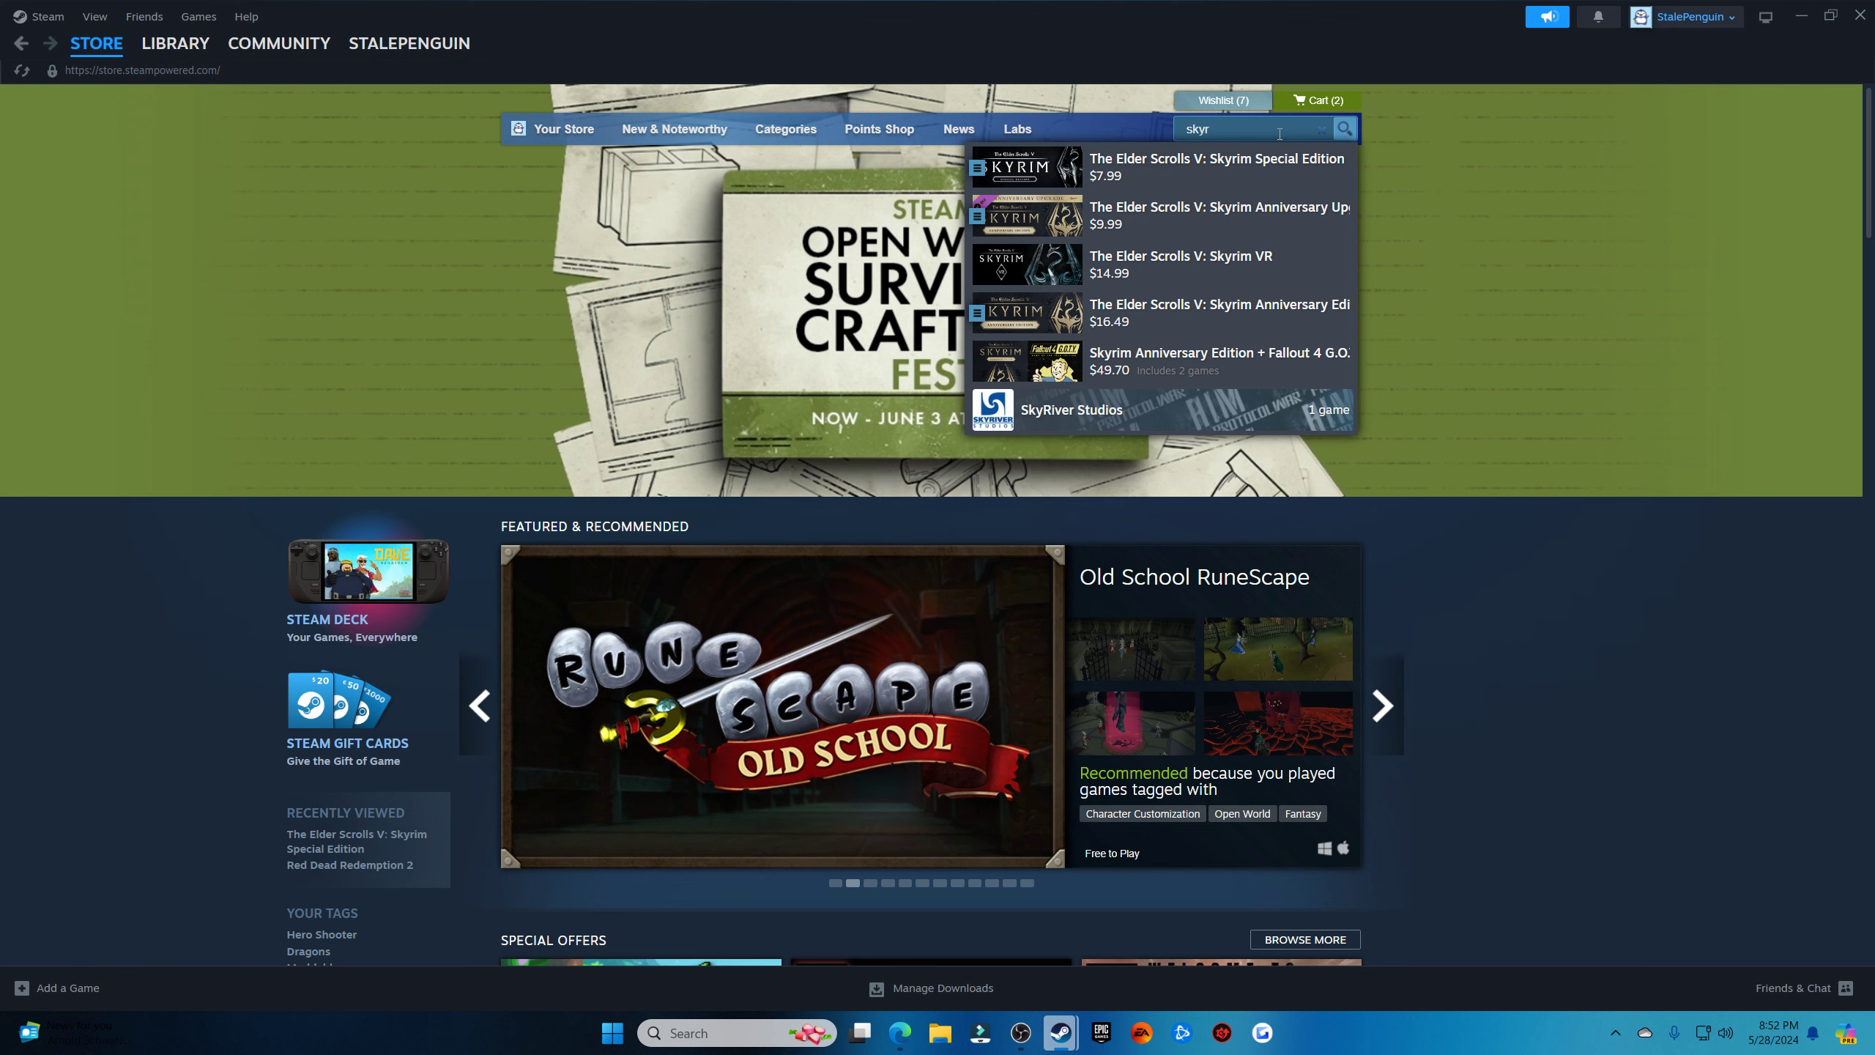
{"action": "left_click", "coordinate": [1254, 315]}
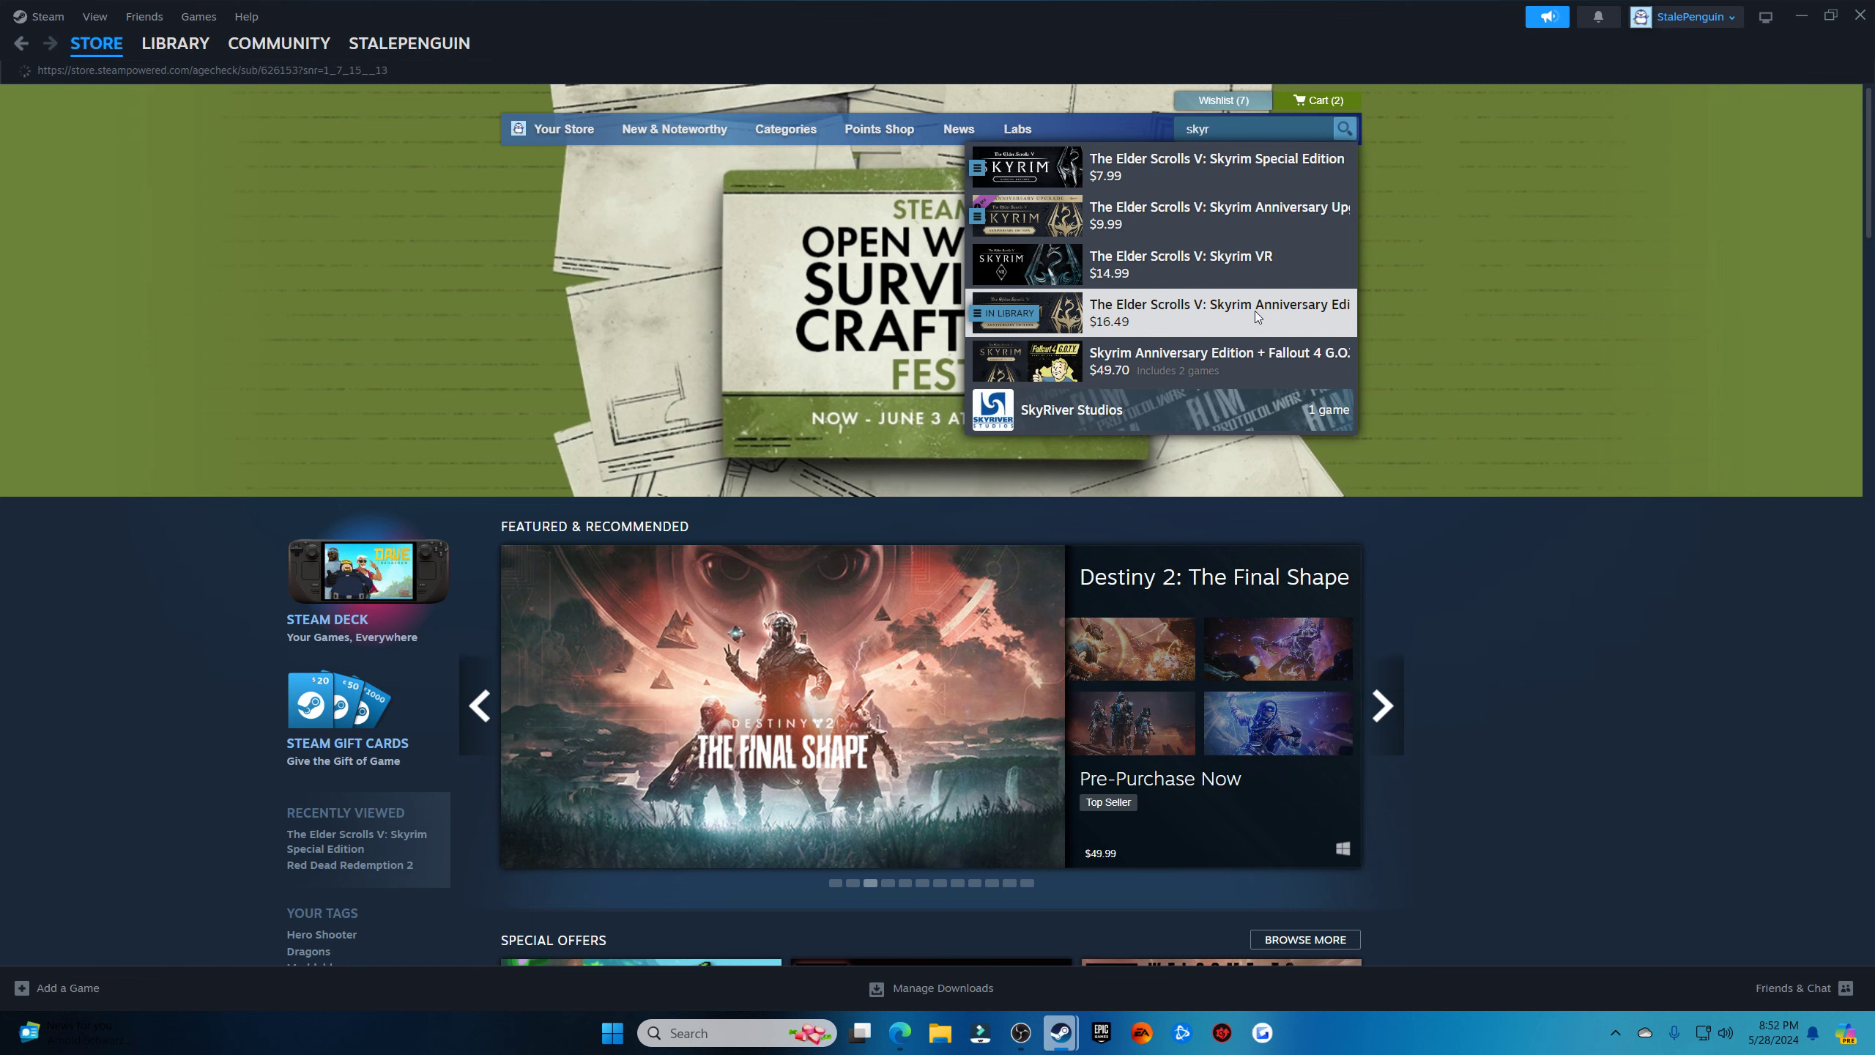
{"action": "left_click", "coordinate": [897, 548]}
Review the Anniversary Edition's included items and purchase offer, and close the Steam store and news windows
{"action": "scroll", "coordinate": [972, 515], "scroll_direction": "down", "scroll_amount": 2}
{"action": "scroll", "coordinate": [973, 514], "scroll_direction": "down", "scroll_amount": 1}
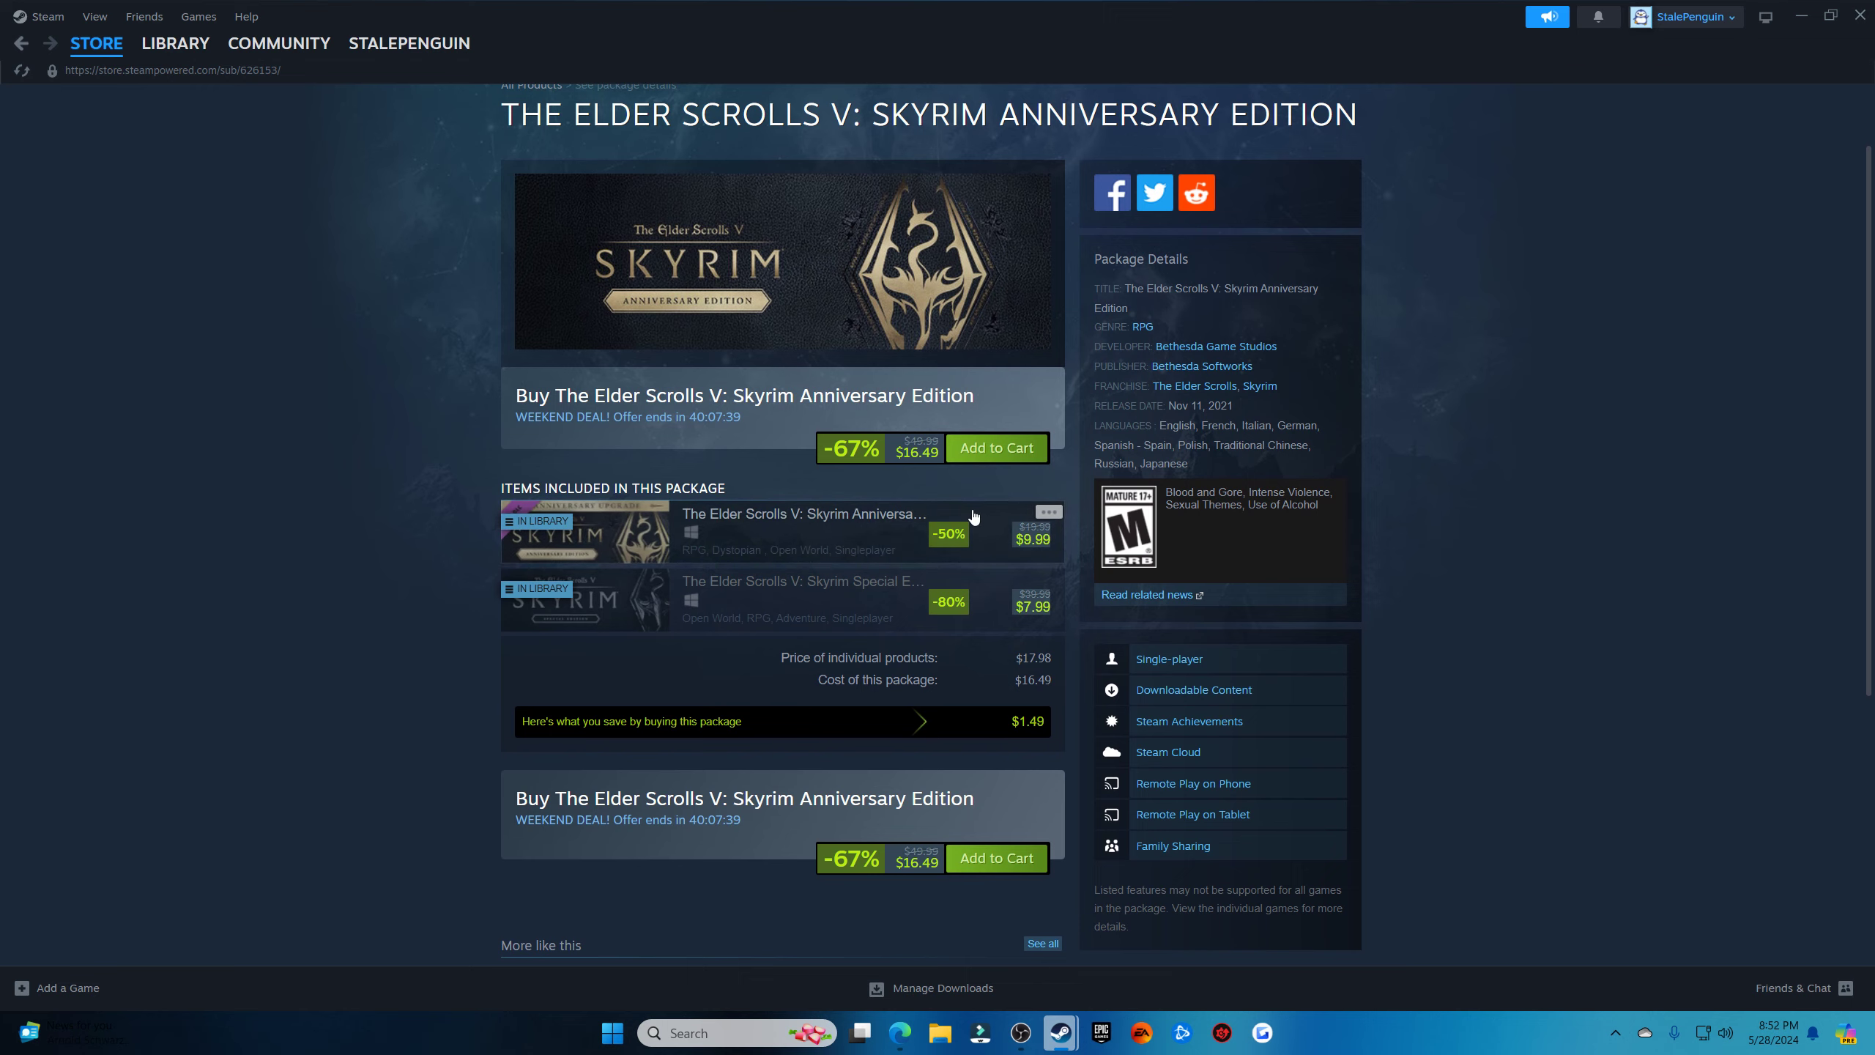
{"action": "scroll", "coordinate": [973, 515], "scroll_direction": "up", "scroll_amount": 1}
{"action": "scroll", "coordinate": [972, 515], "scroll_direction": "down", "scroll_amount": 1}
{"action": "scroll", "coordinate": [973, 515], "scroll_direction": "down", "scroll_amount": 5}
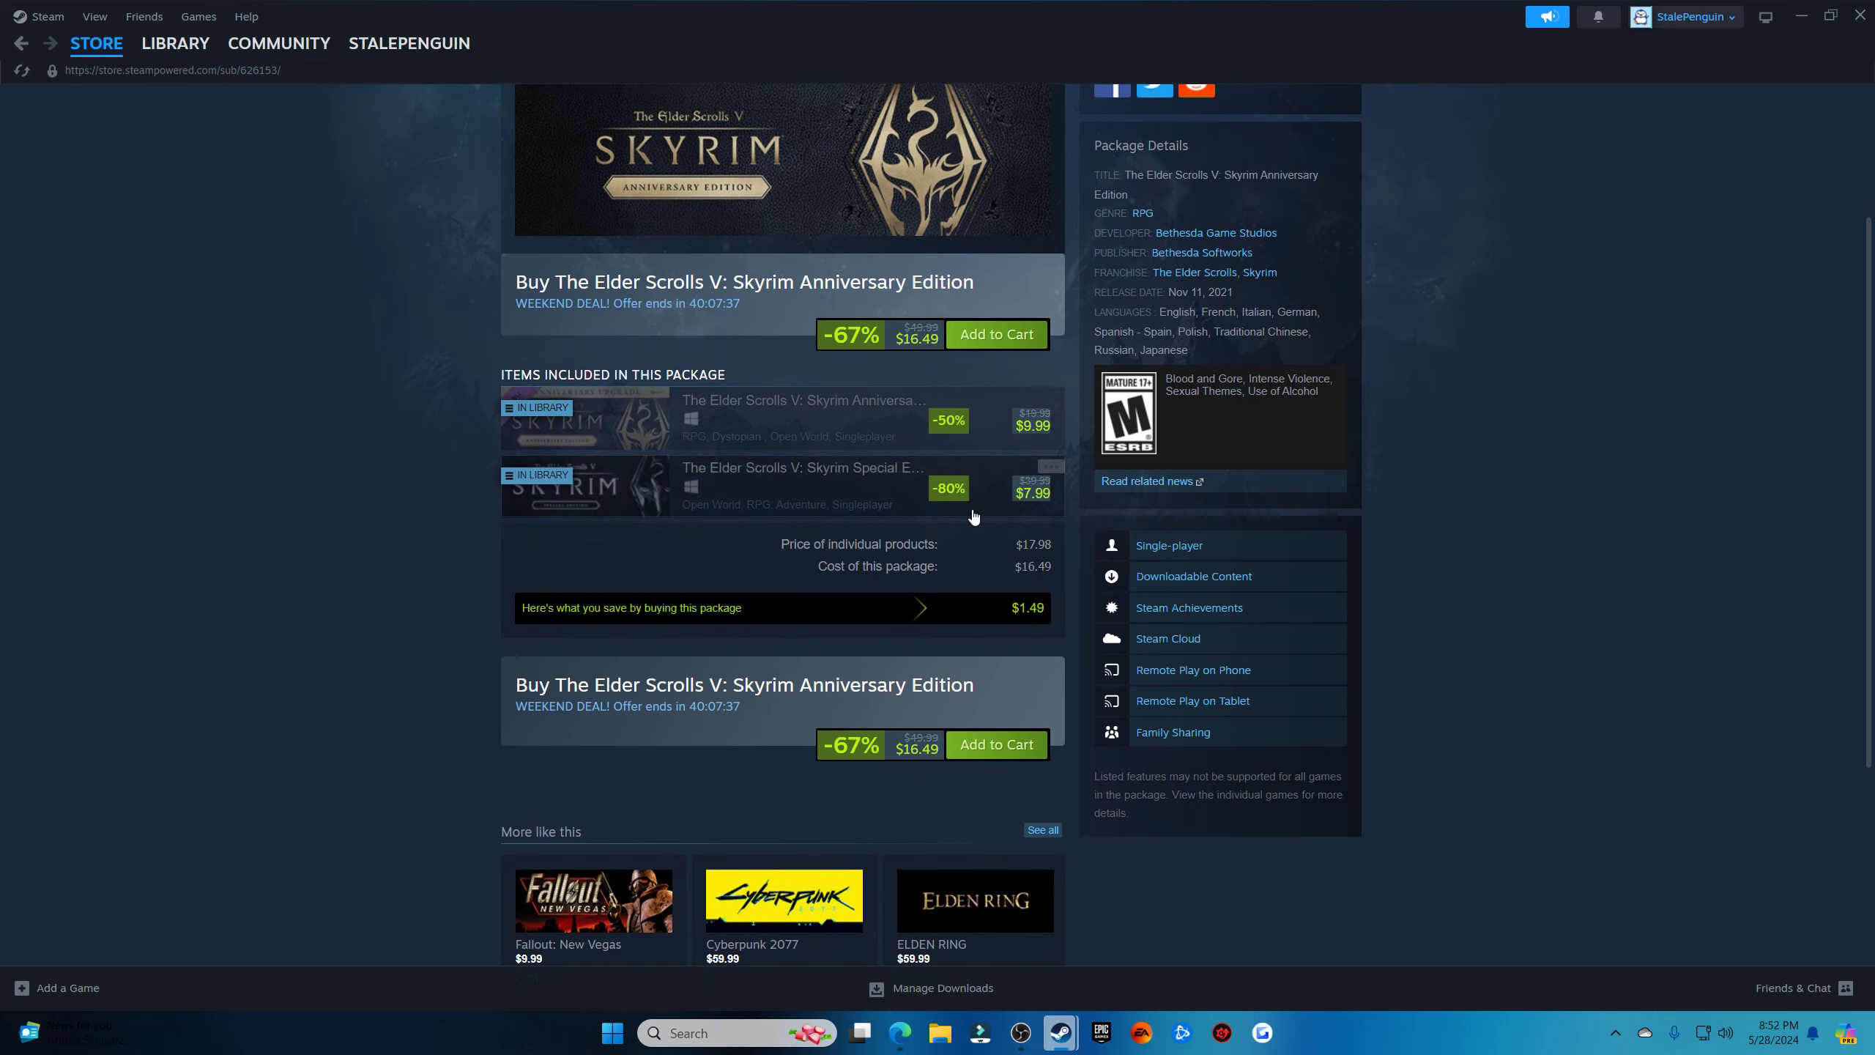
{"action": "scroll", "coordinate": [973, 515], "scroll_direction": "down", "scroll_amount": 1}
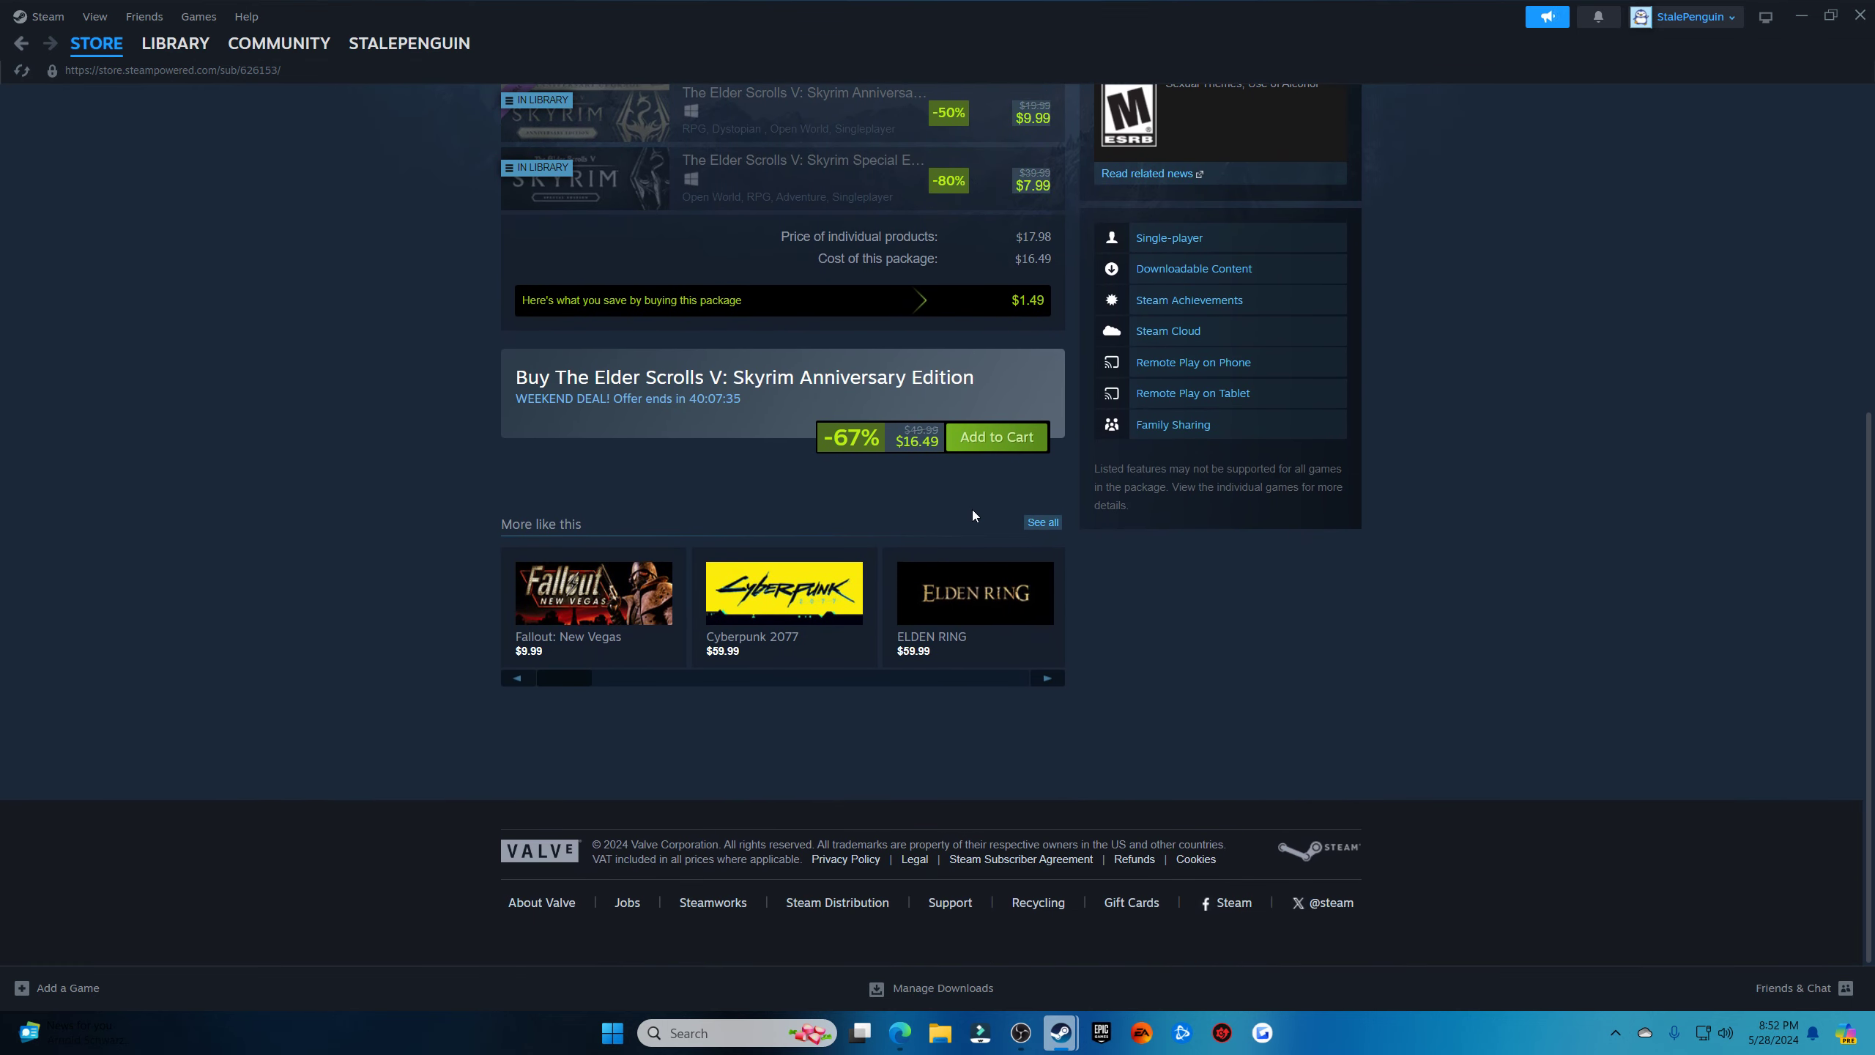
{"action": "left_click", "coordinate": [1854, 18]}
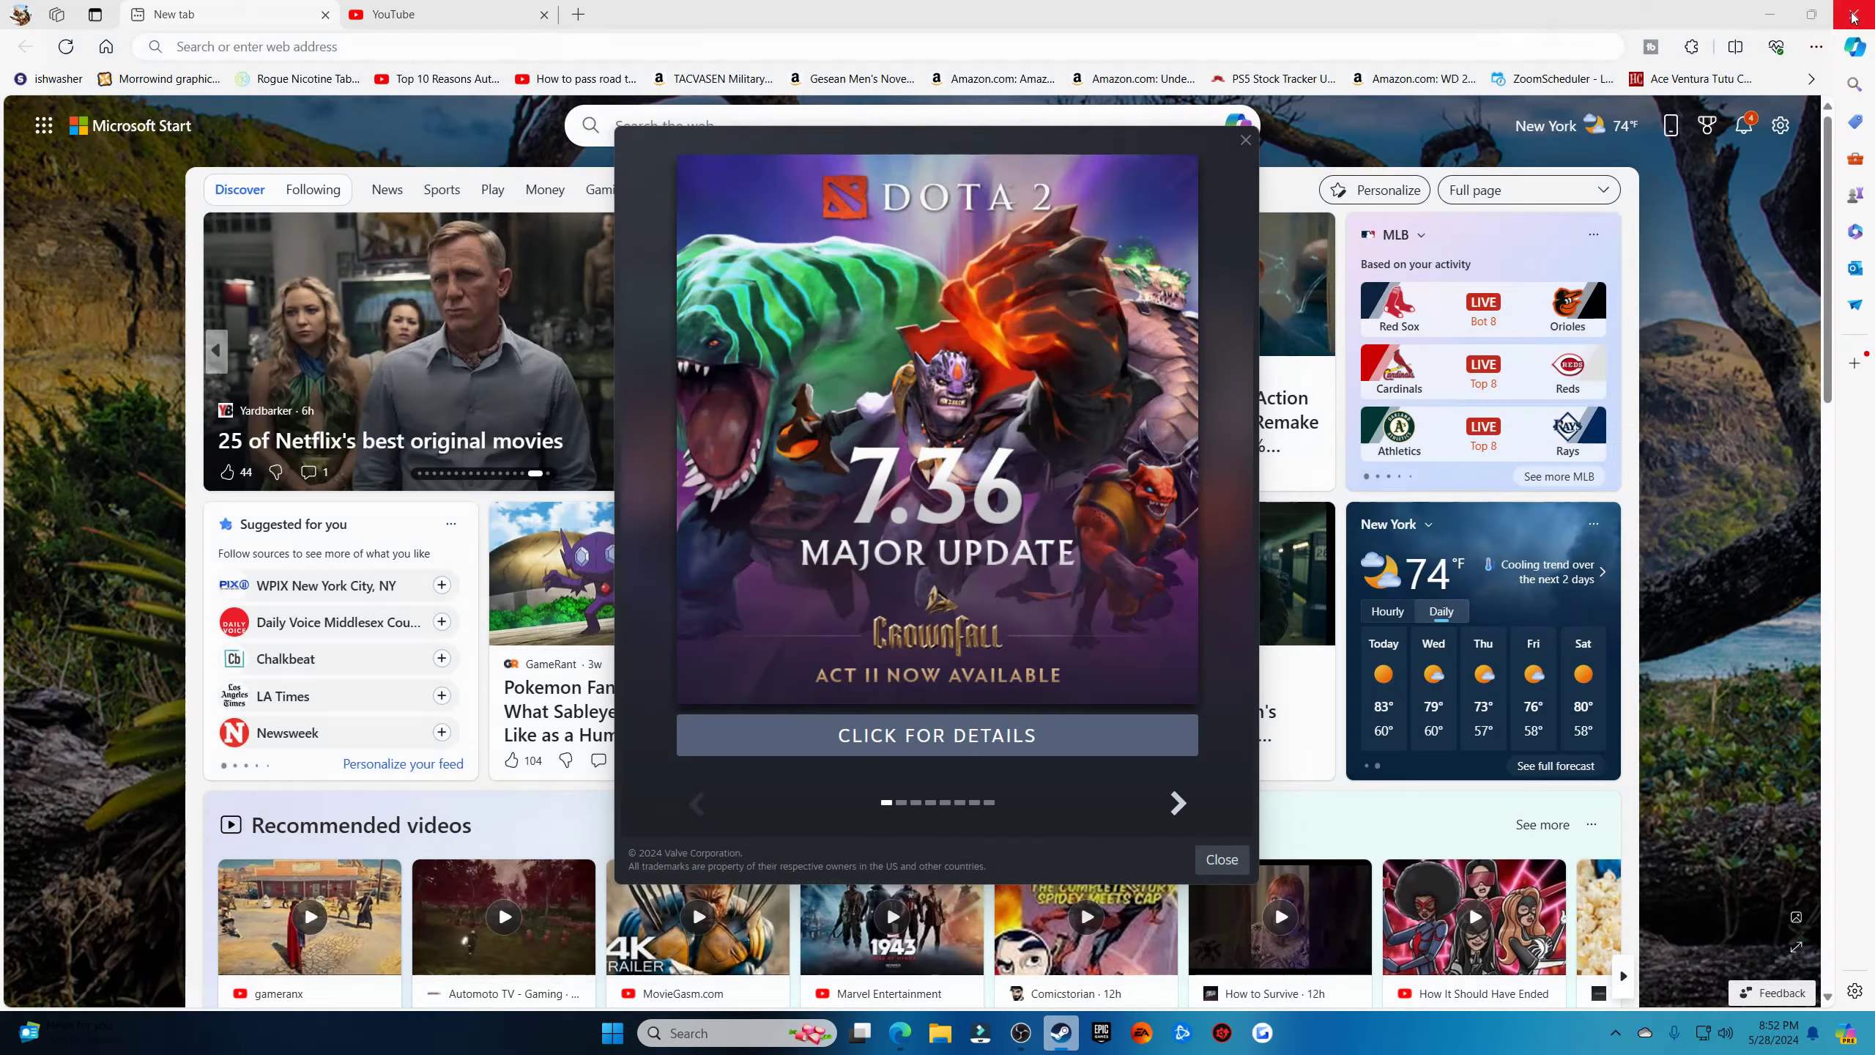
{"action": "left_click", "coordinate": [1243, 141]}
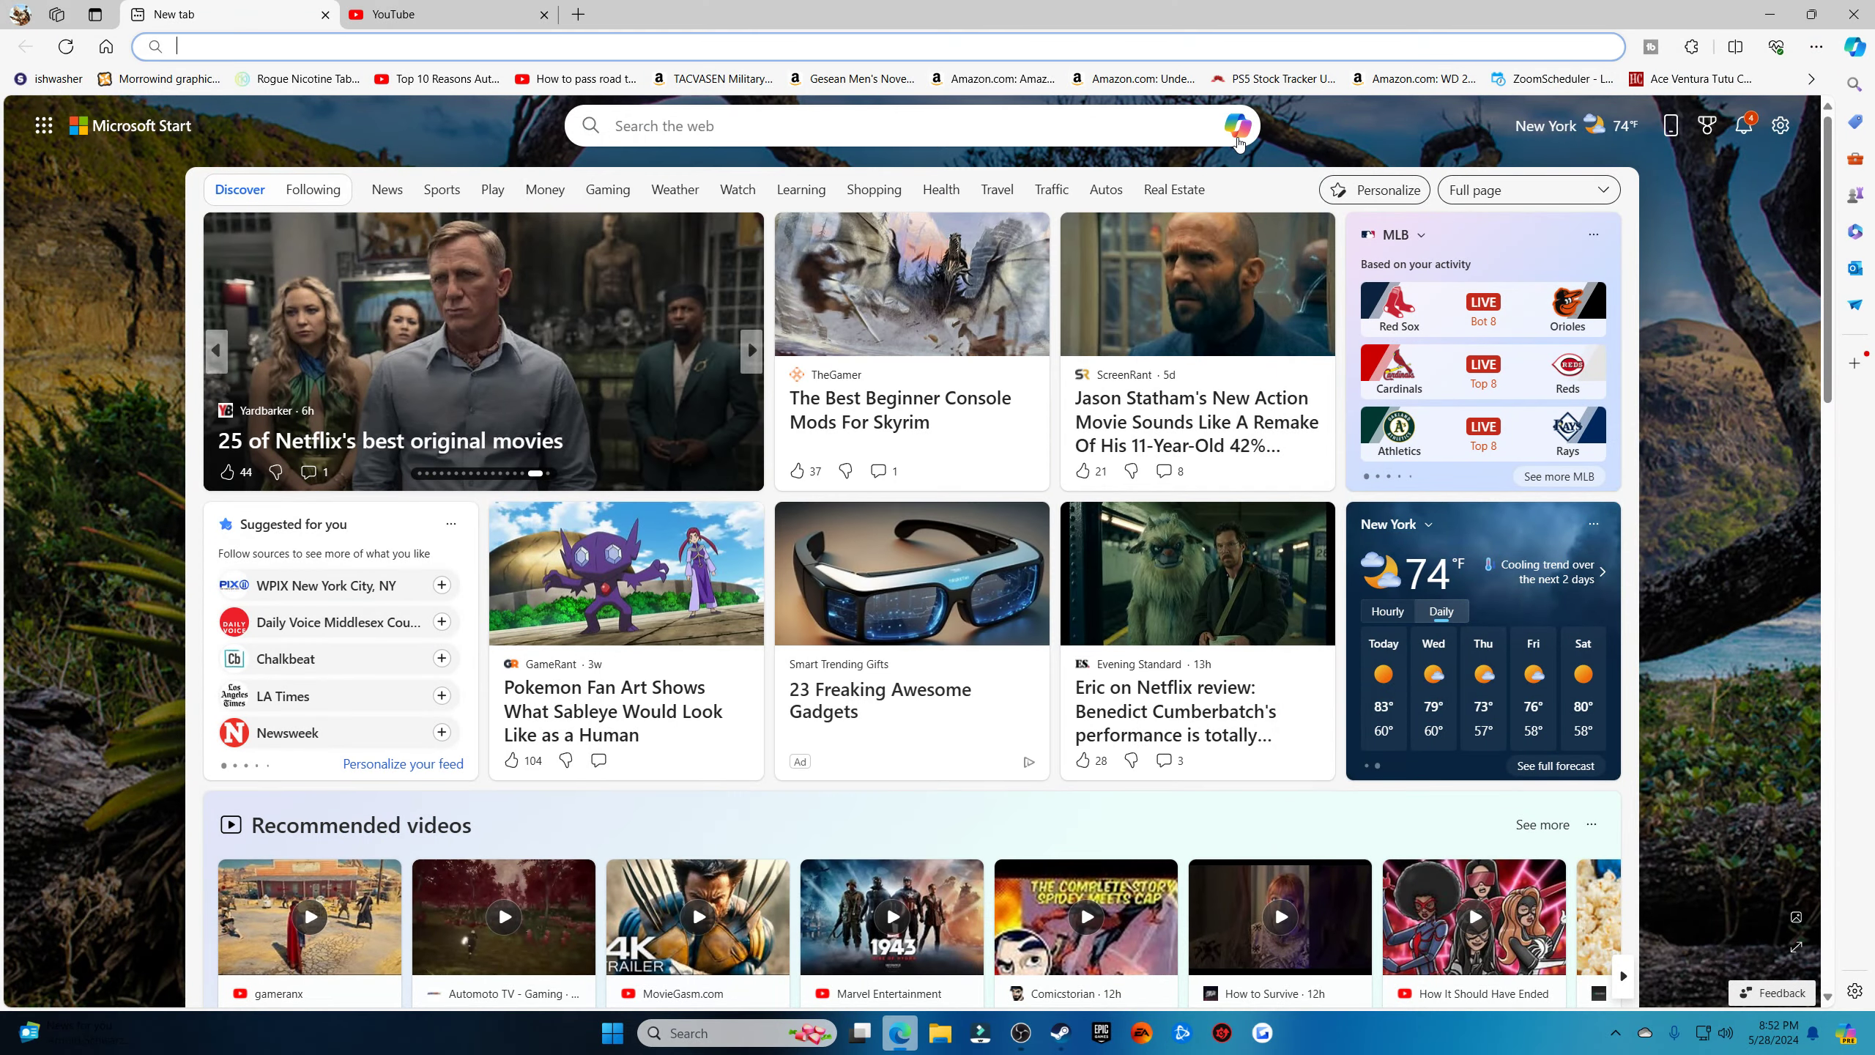
{"action": "left_click", "coordinate": [453, 20]}
{"action": "left_click", "coordinate": [244, 13]}
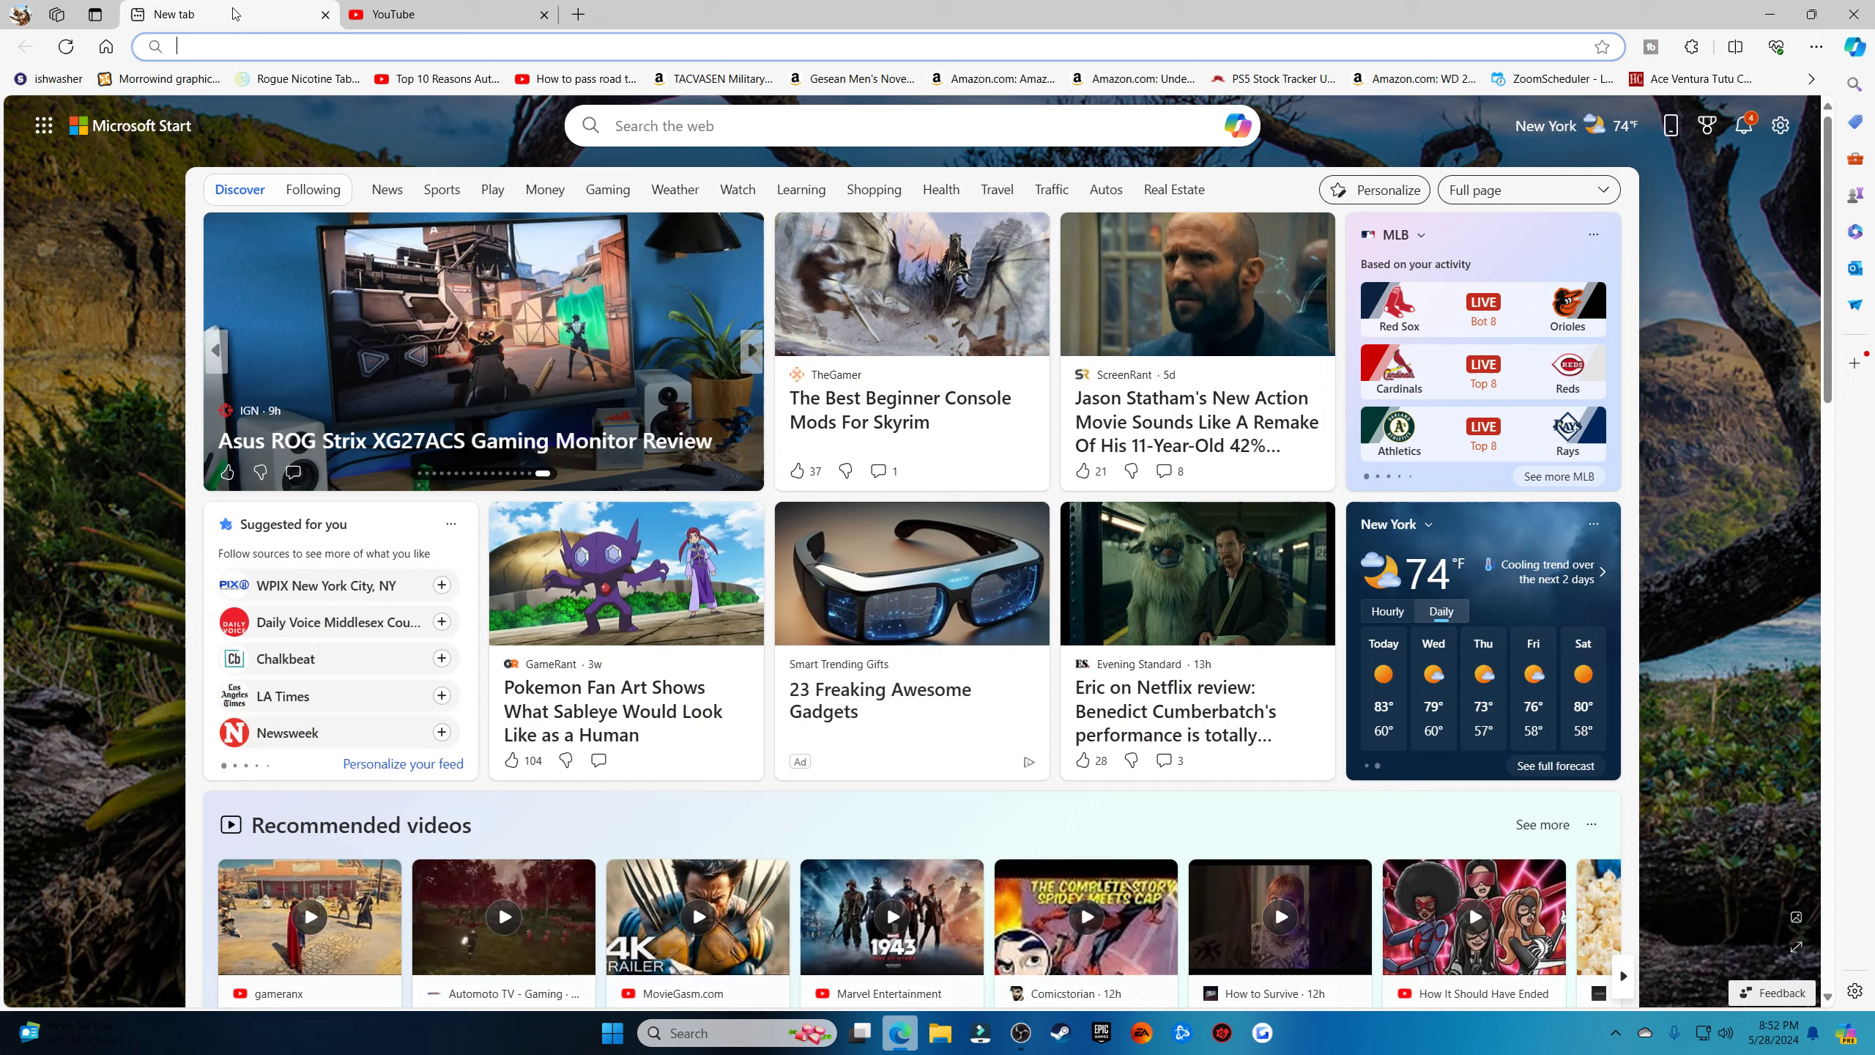
{"action": "left_click", "coordinate": [383, 7]}
{"action": "left_click", "coordinate": [296, 15]}
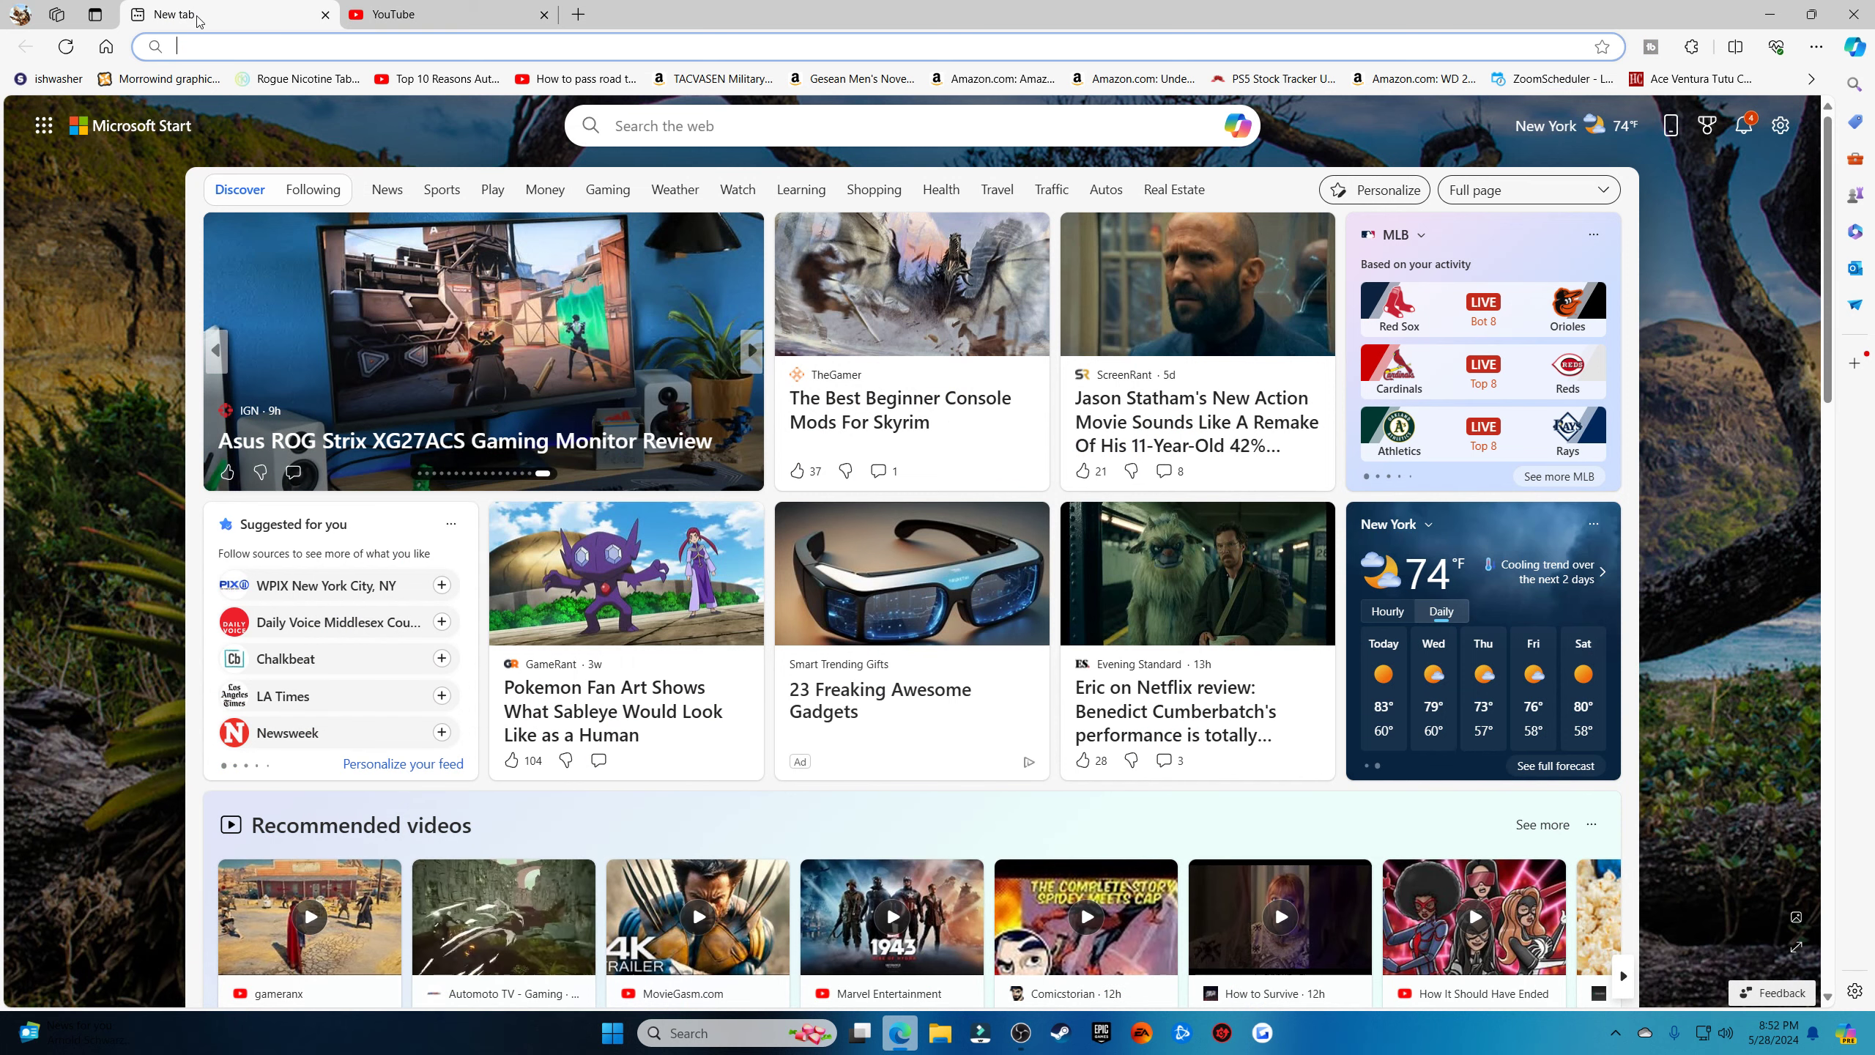
Search the web for "nolvus" and open the NOLVUS Skyrim AE Modding Guide site
{"action": "type", "text": "nolvus"}
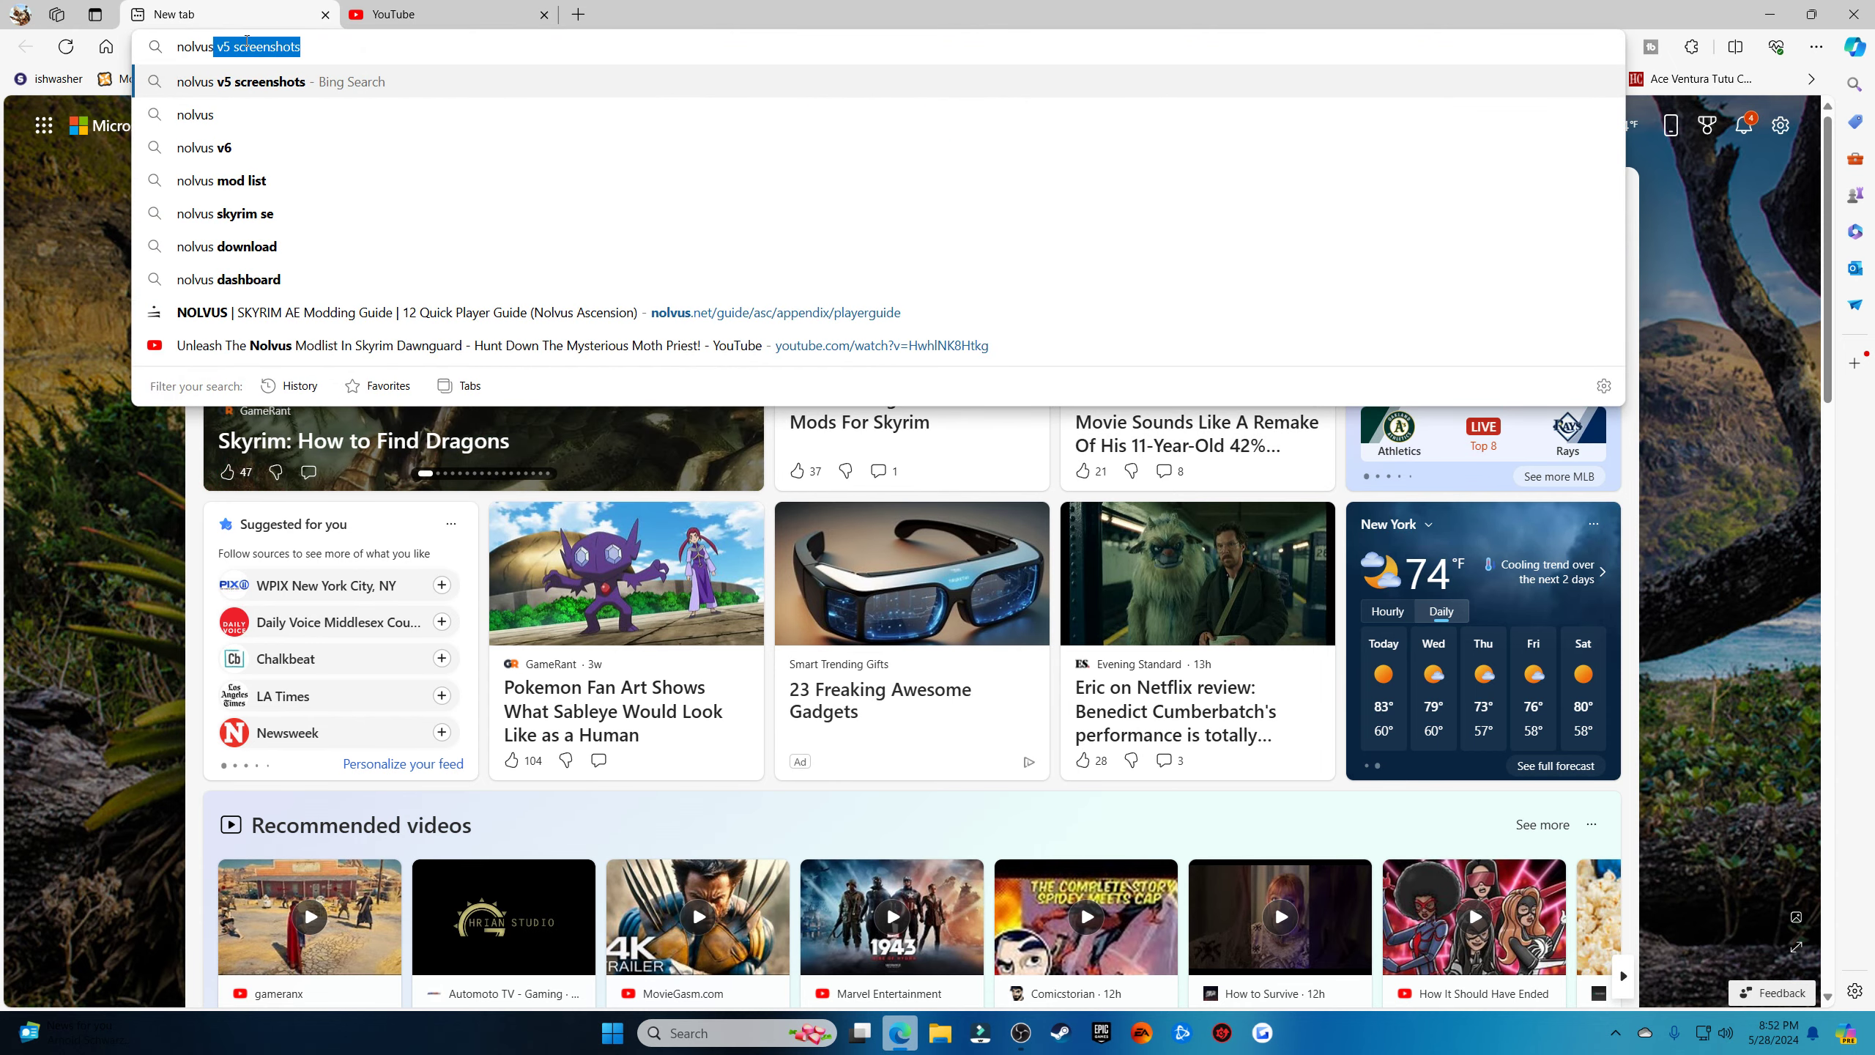
{"action": "key", "text": "BackSpace"}
{"action": "key", "text": "Return"}
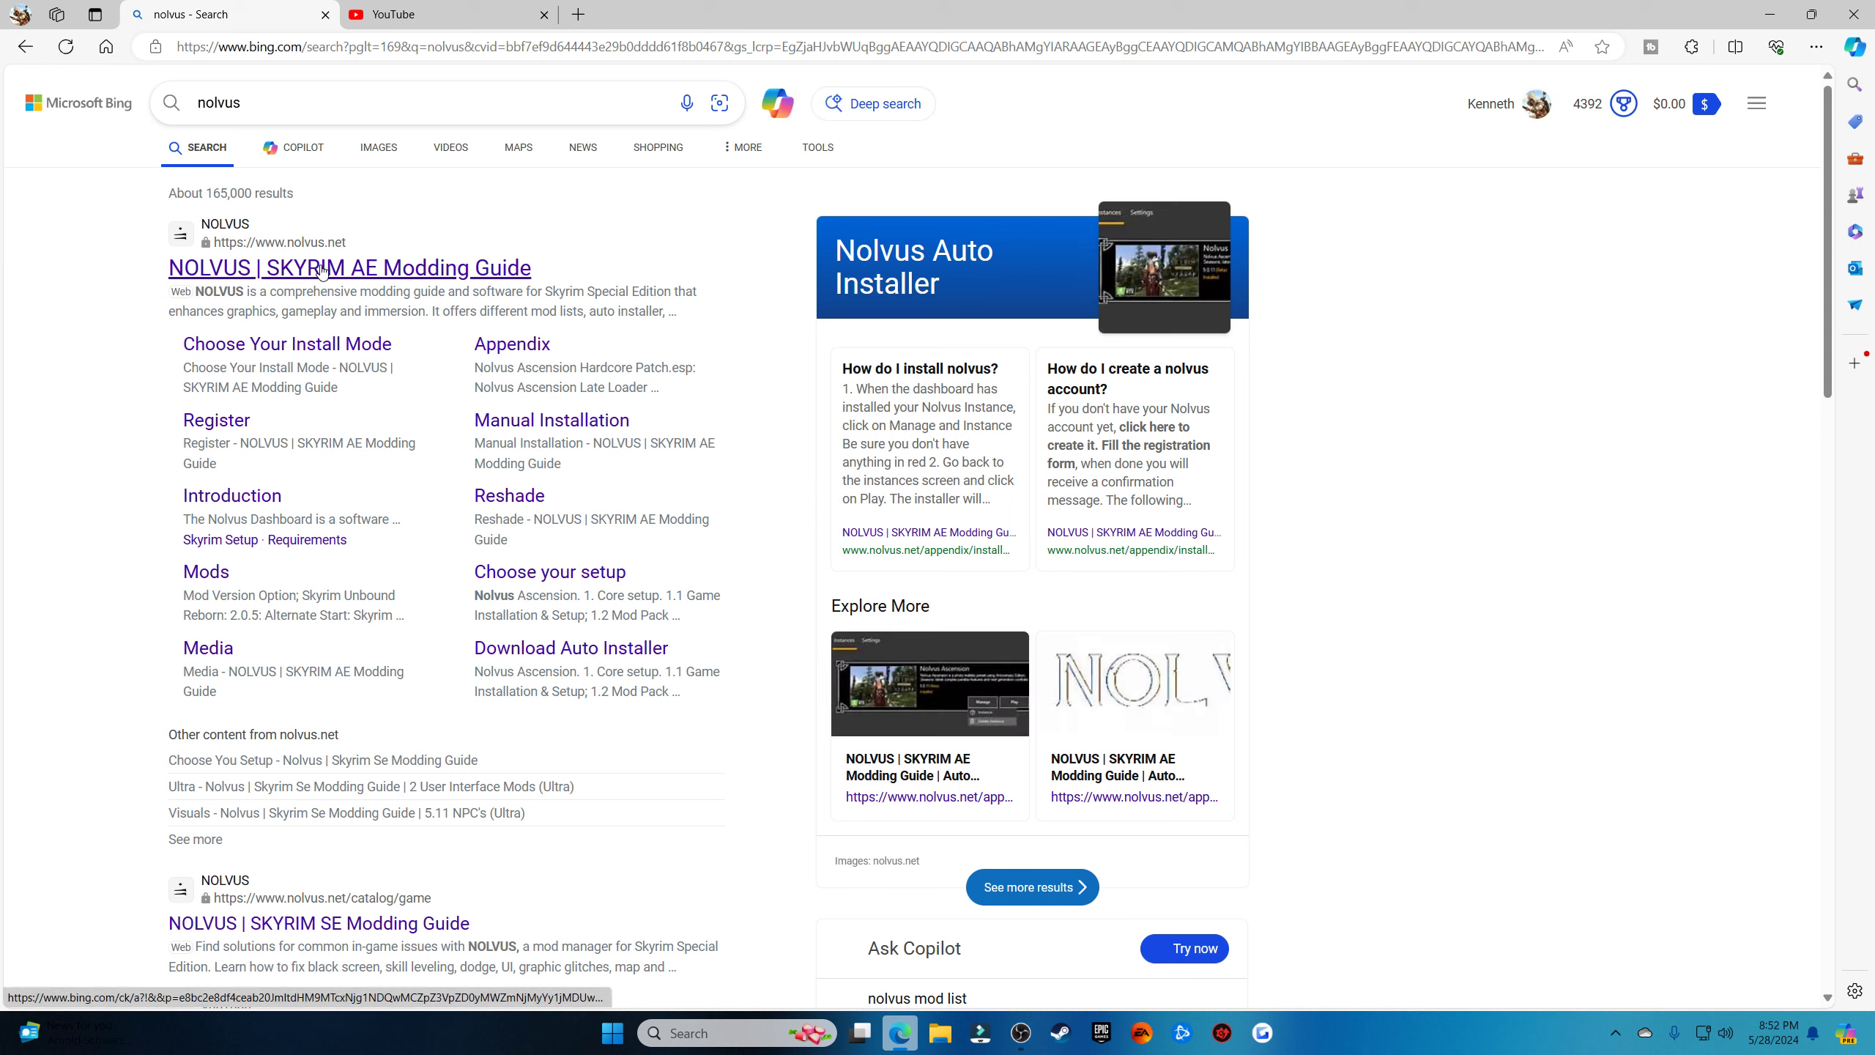
{"action": "left_click", "coordinate": [361, 269]}
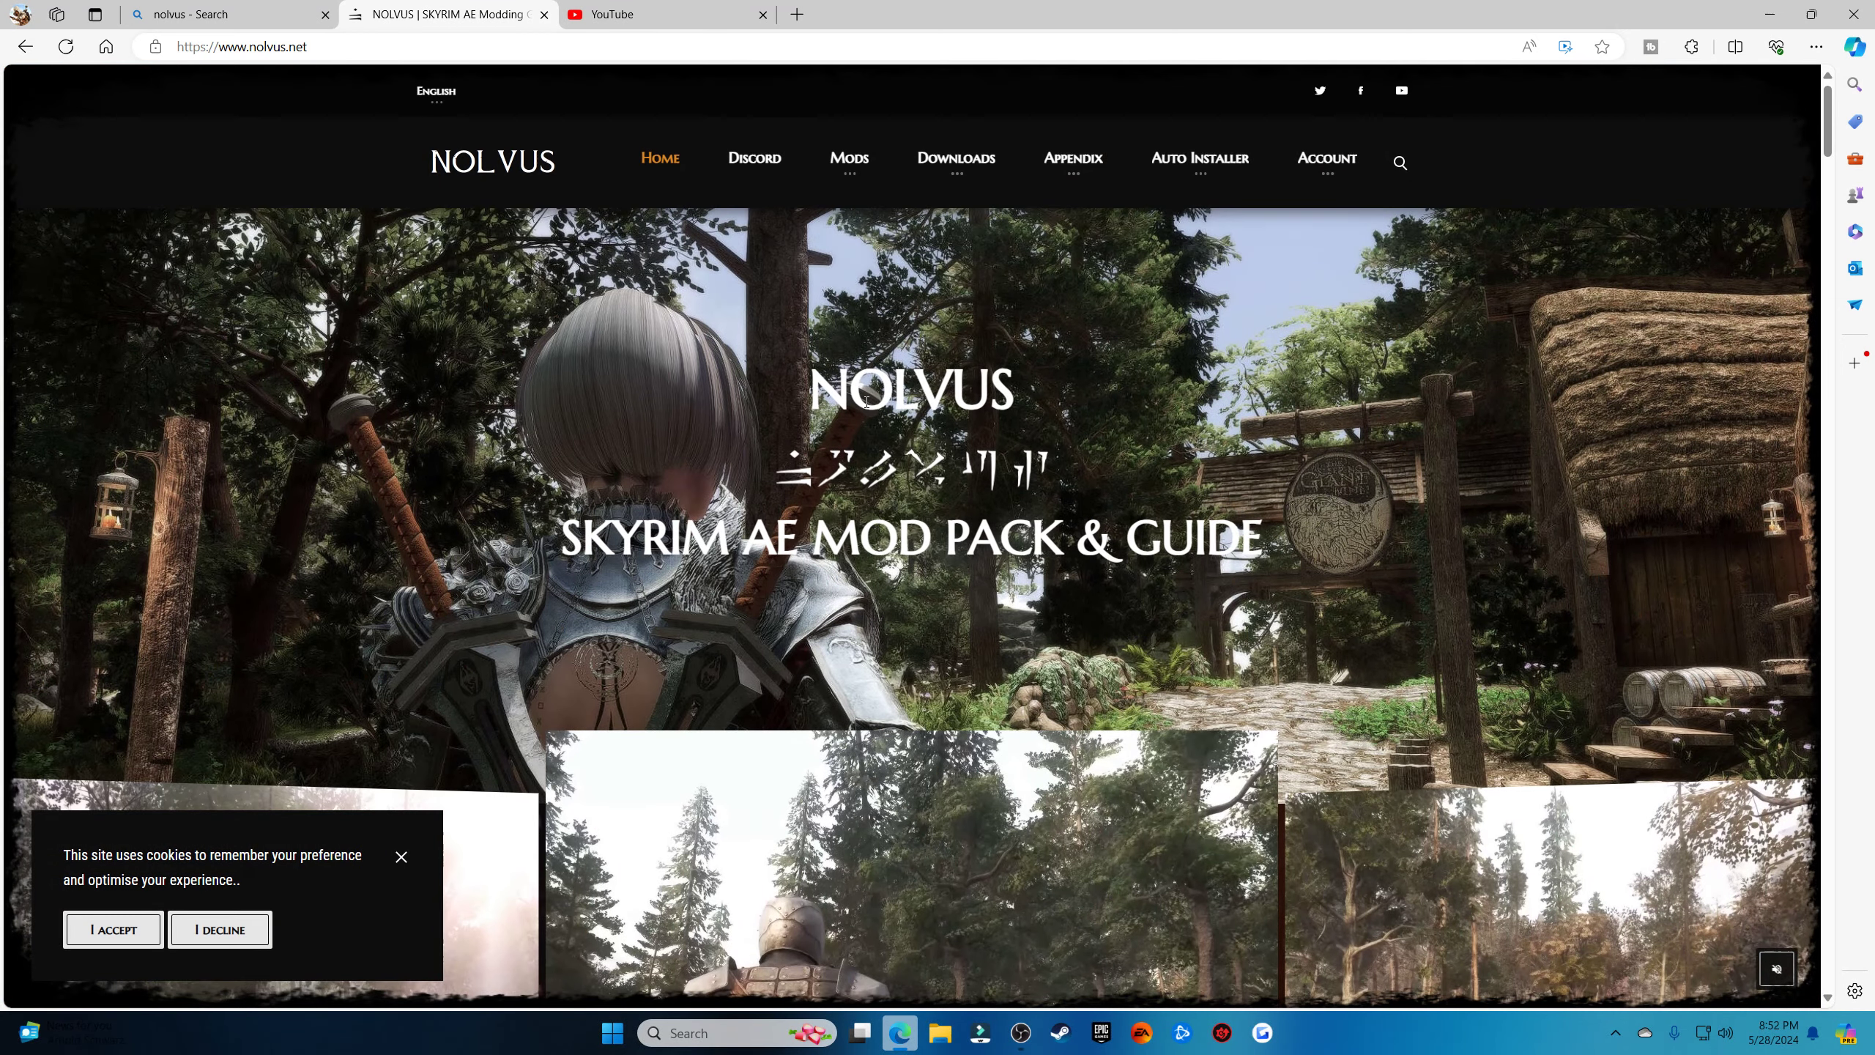
In a new browser tab, search for "nexusmods skyrim se" and open the Skyrim Special Edition Nexus site
{"action": "left_click", "coordinate": [798, 15]}
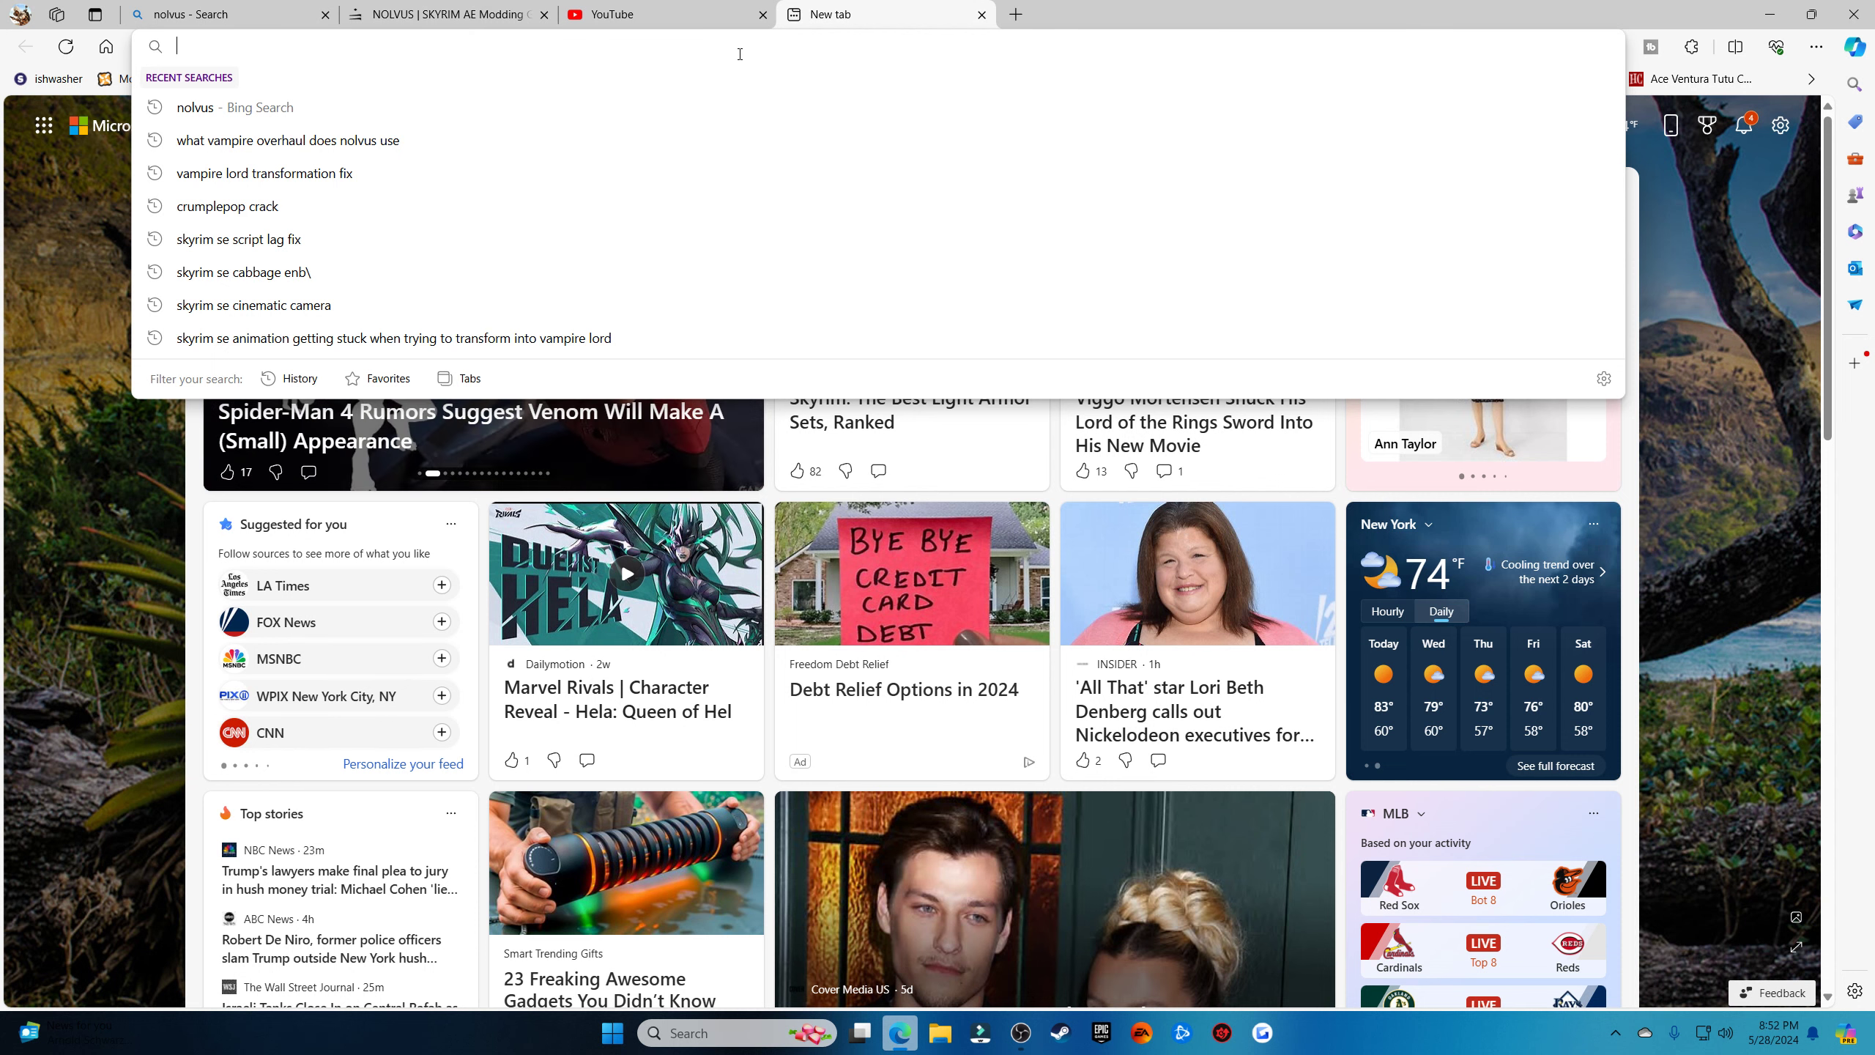
{"action": "type", "text": "ne"}
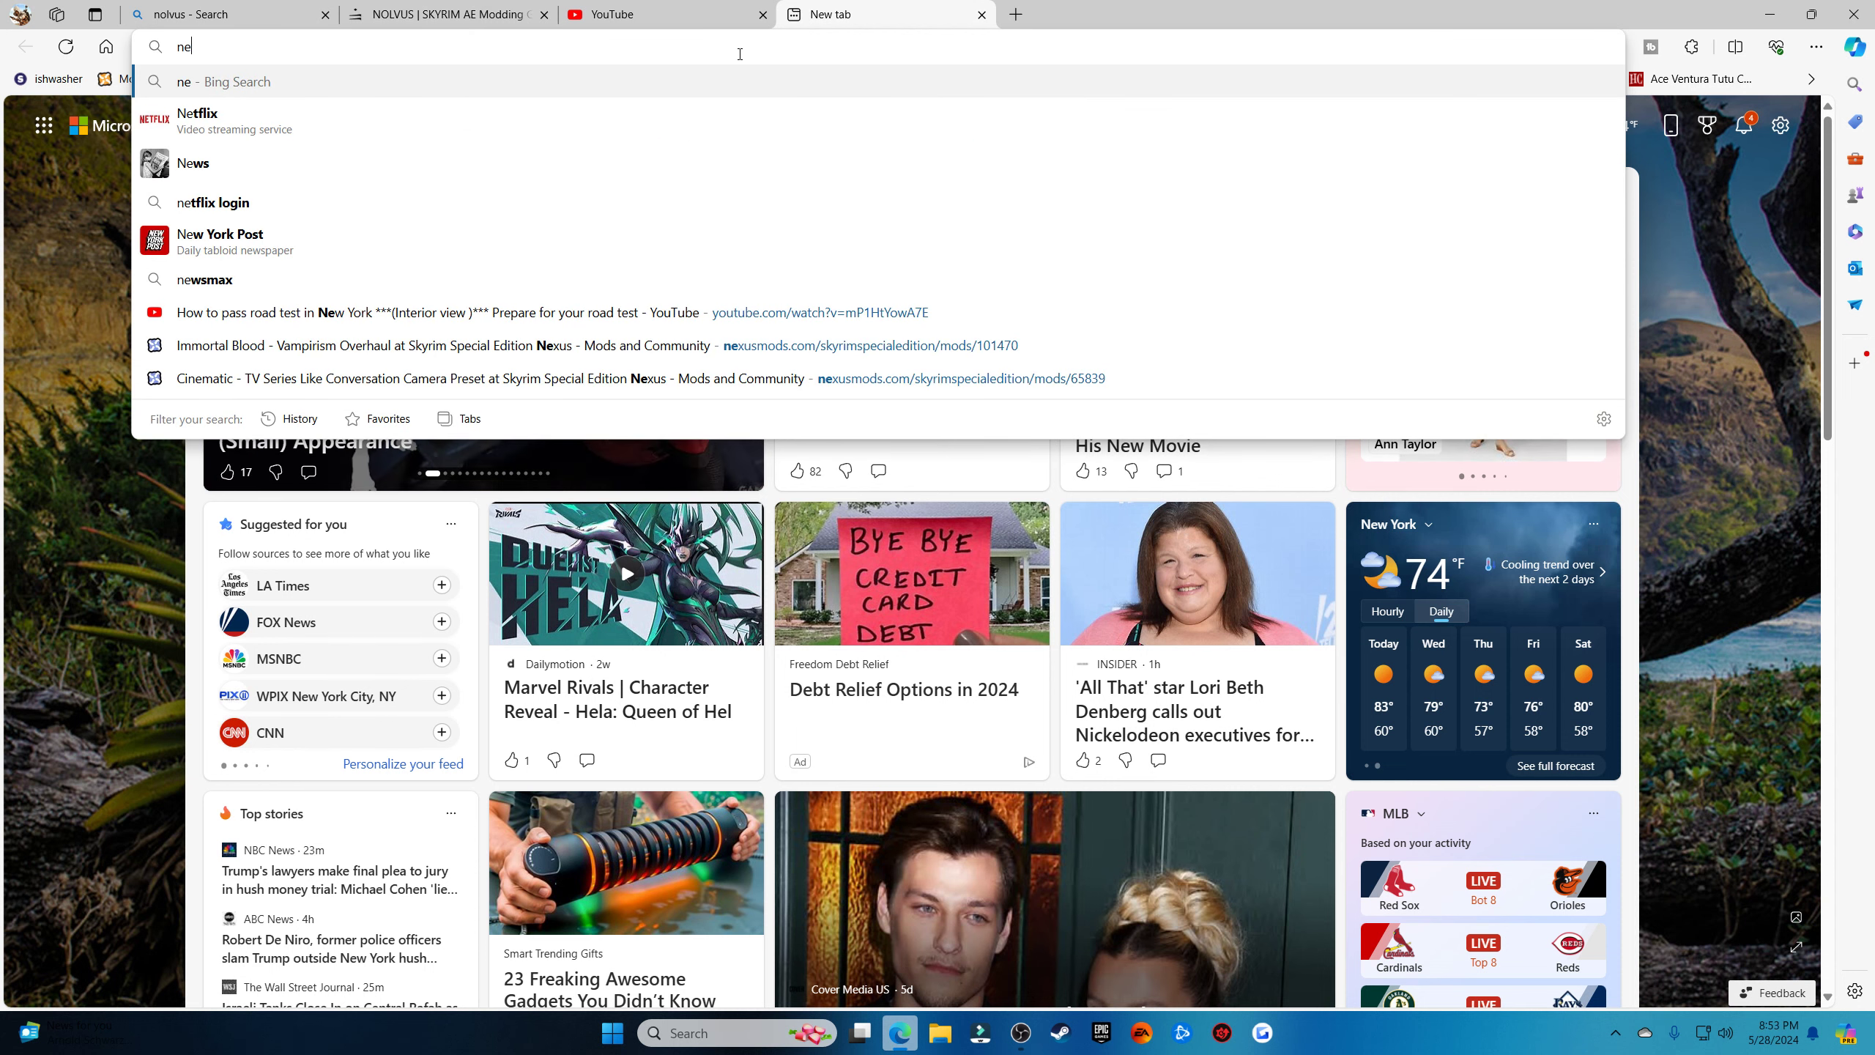
{"action": "type", "text": "xus"}
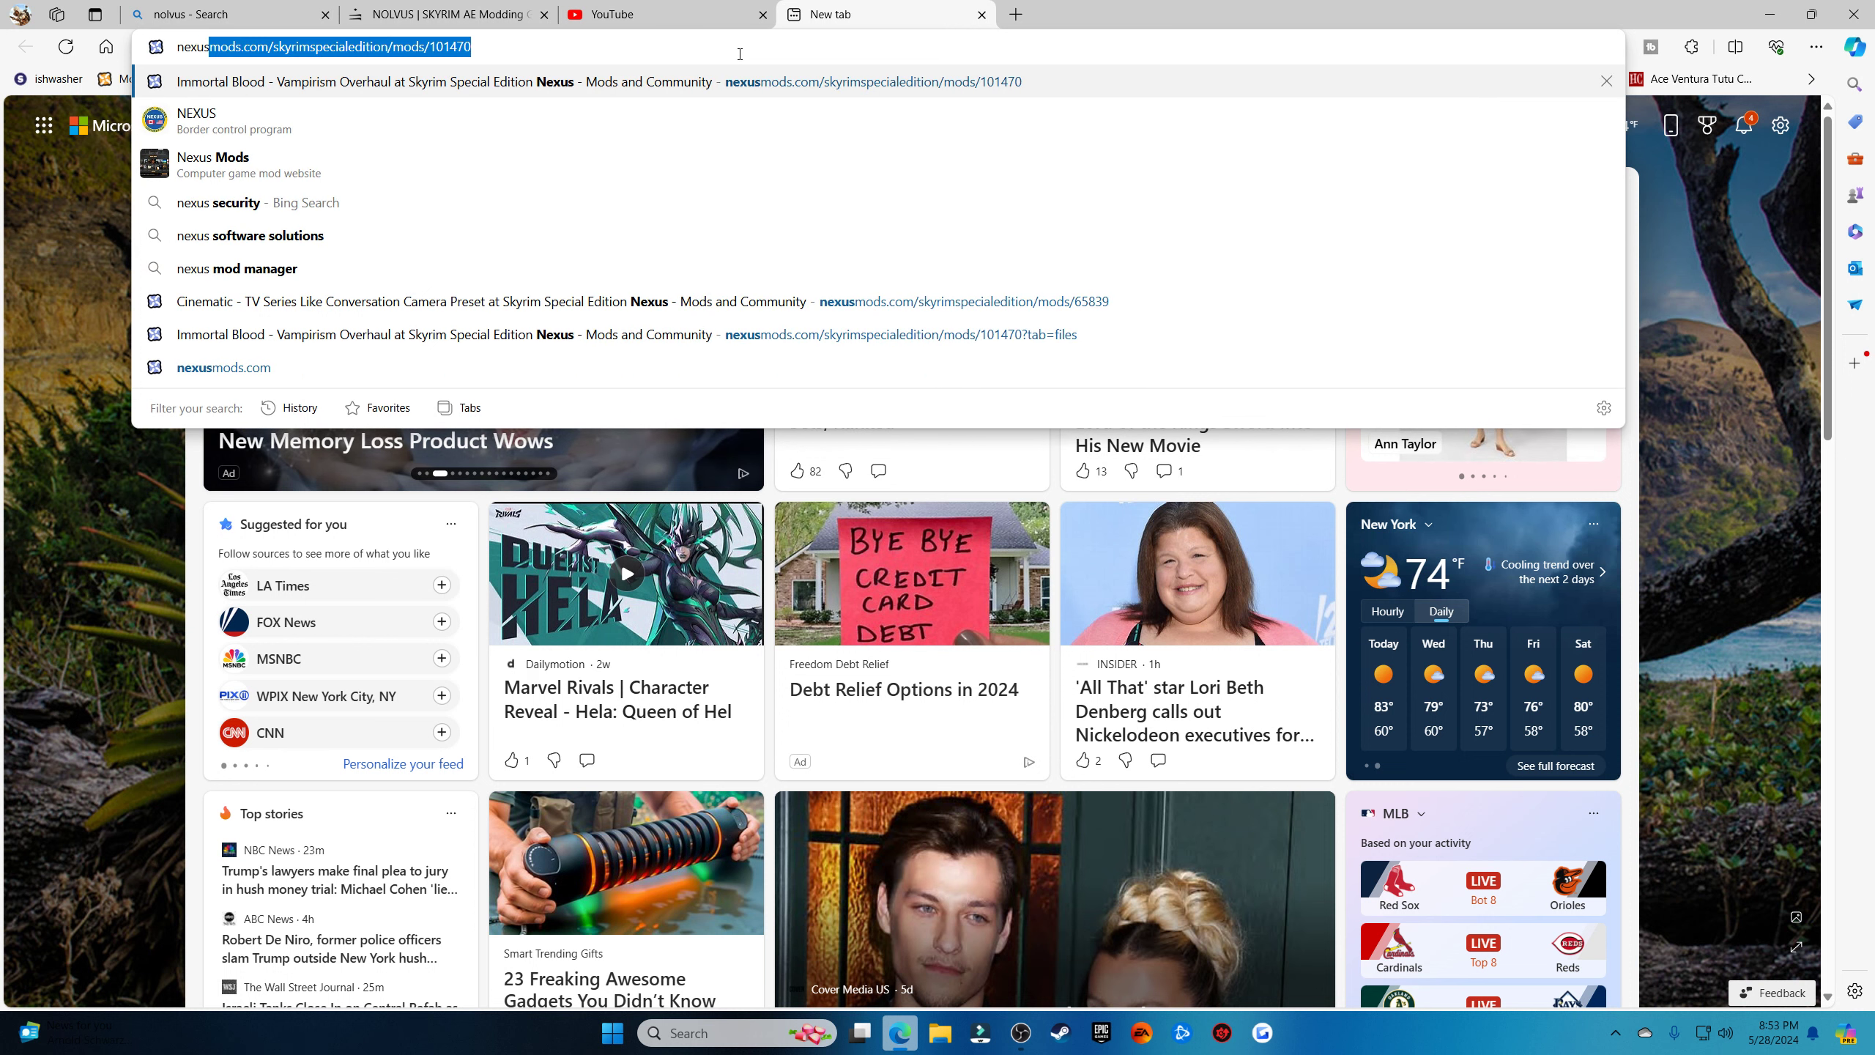
{"action": "type", "text": "mo"}
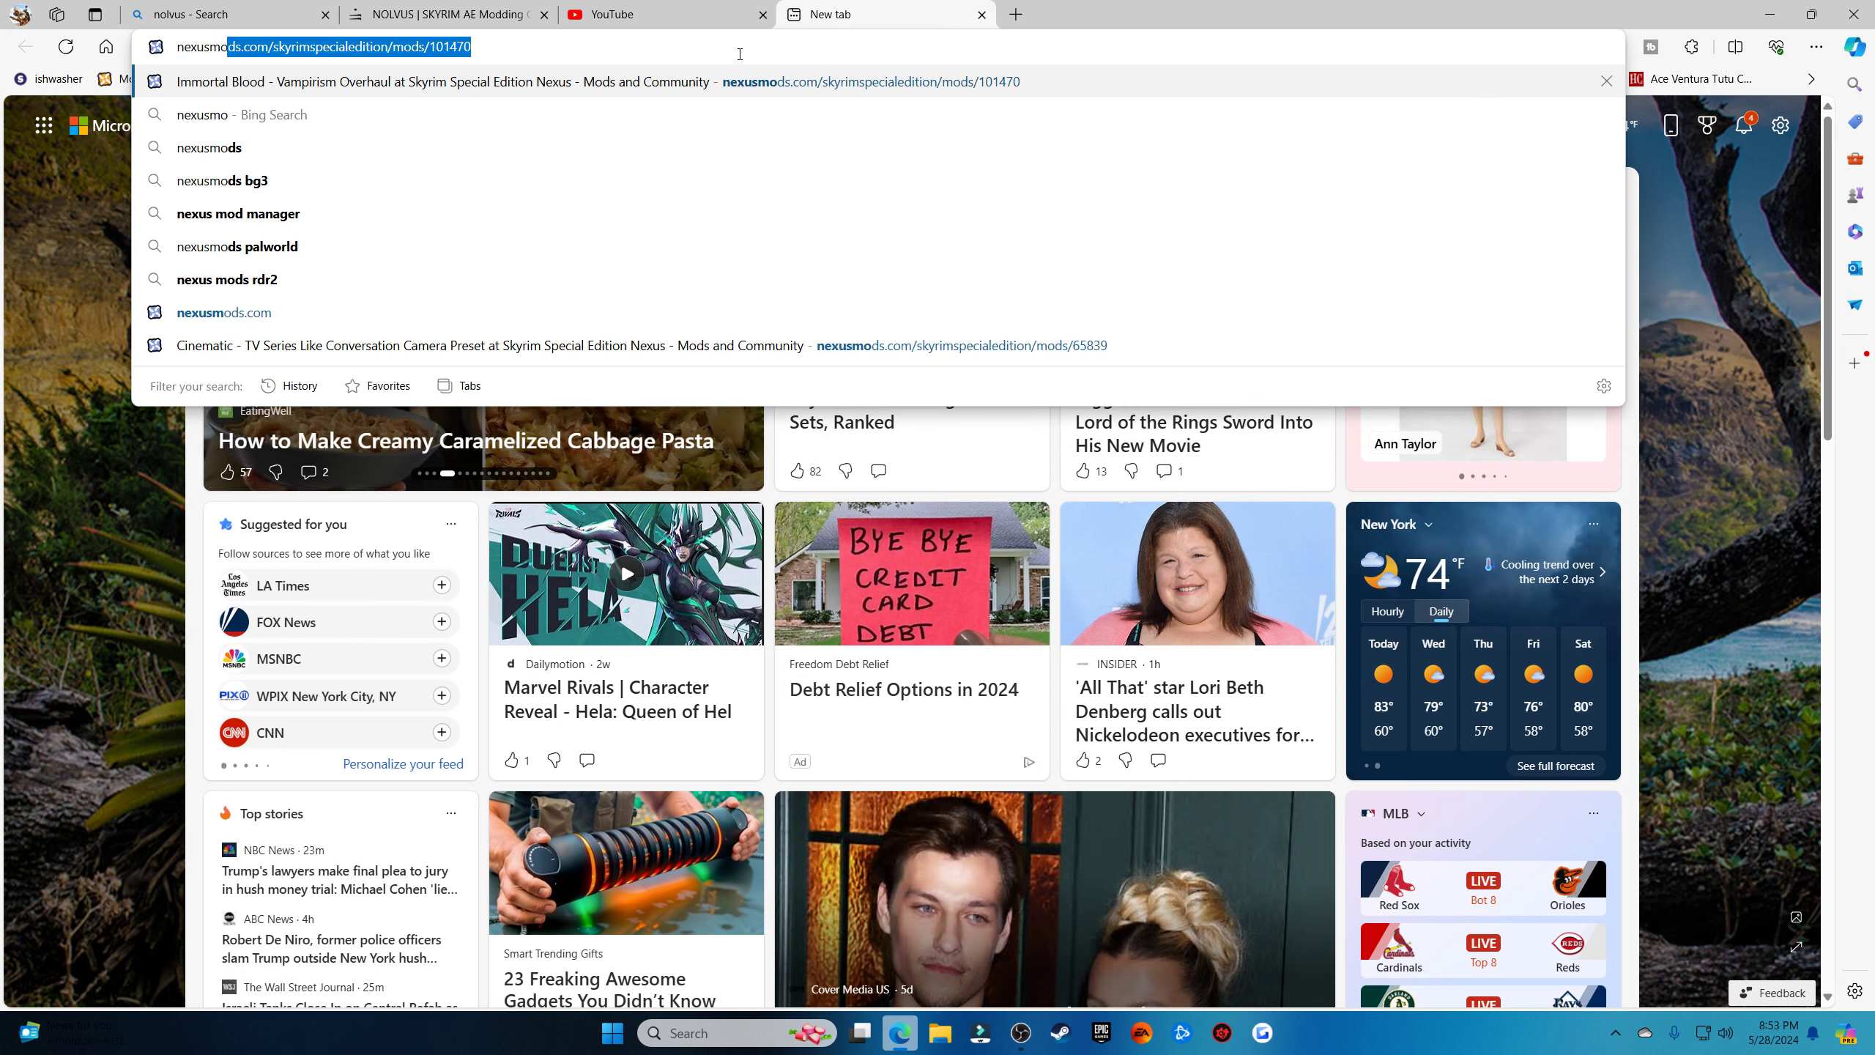
{"action": "type", "text": "ds sk"}
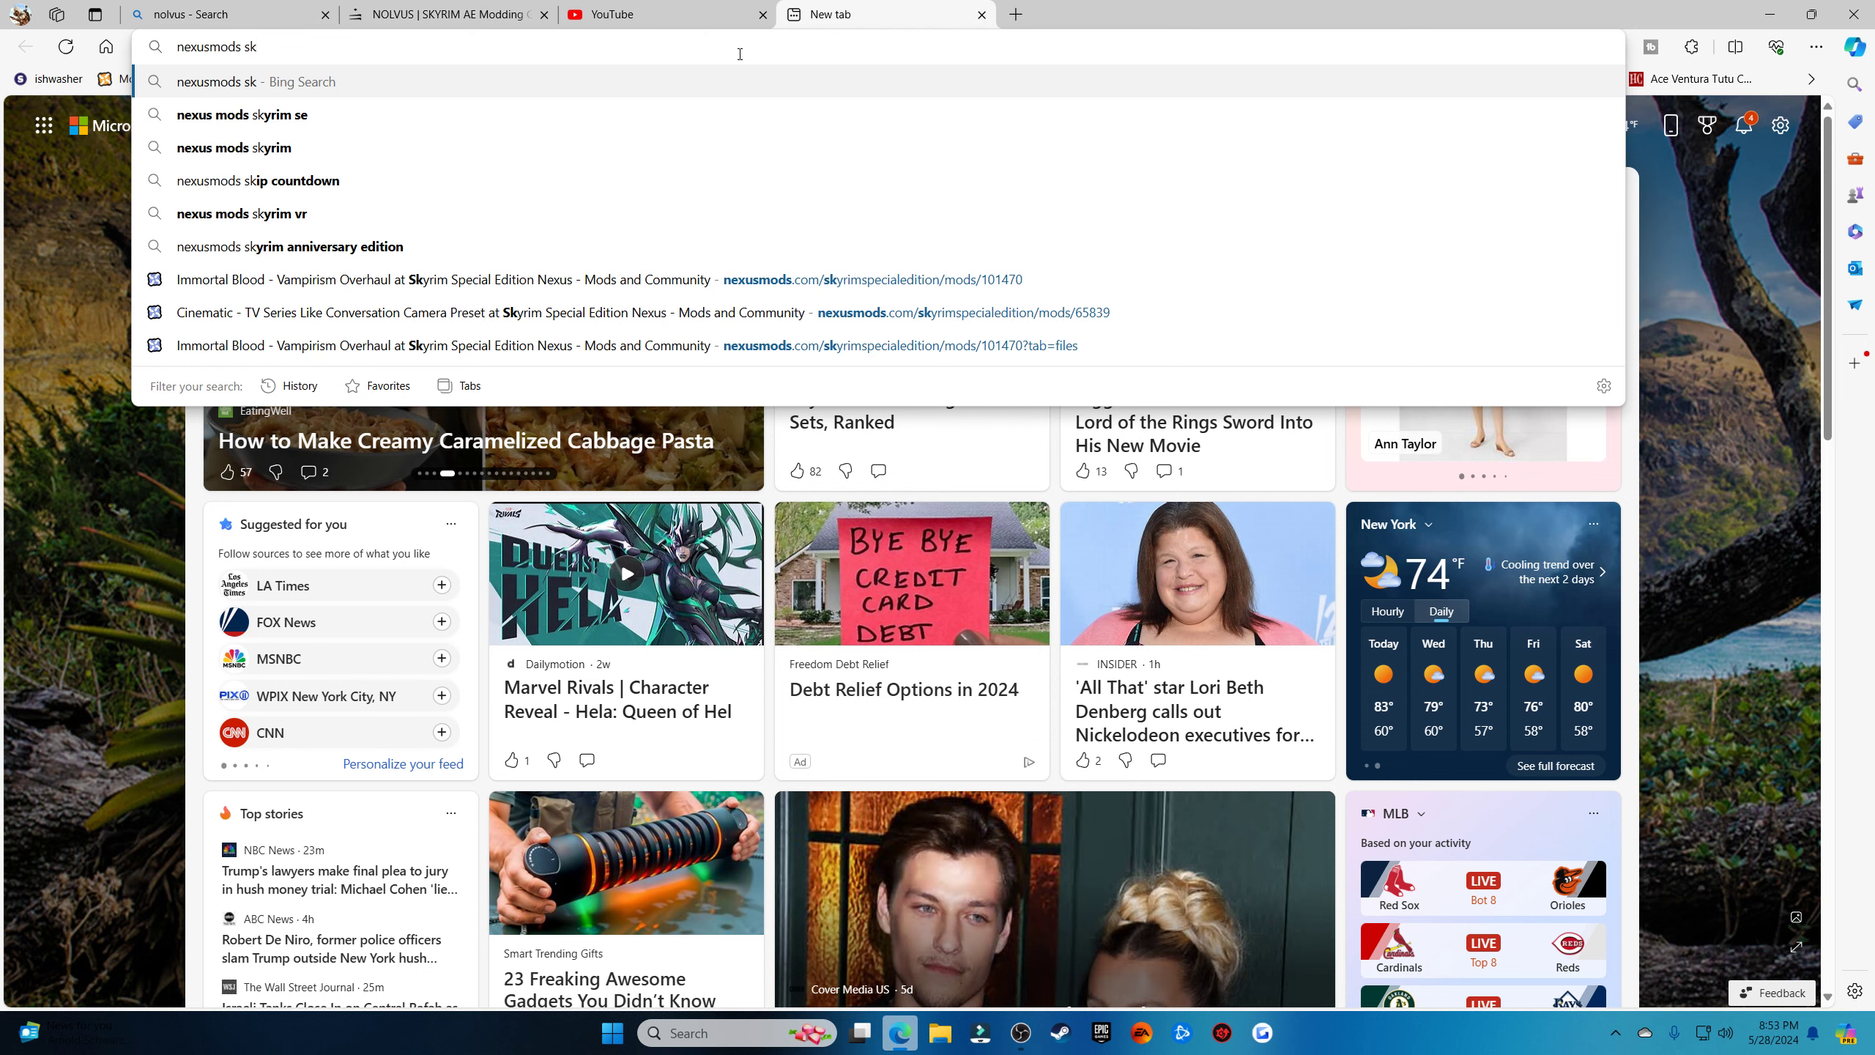
{"action": "type", "text": "yrim se"}
{"action": "key", "text": "Return"}
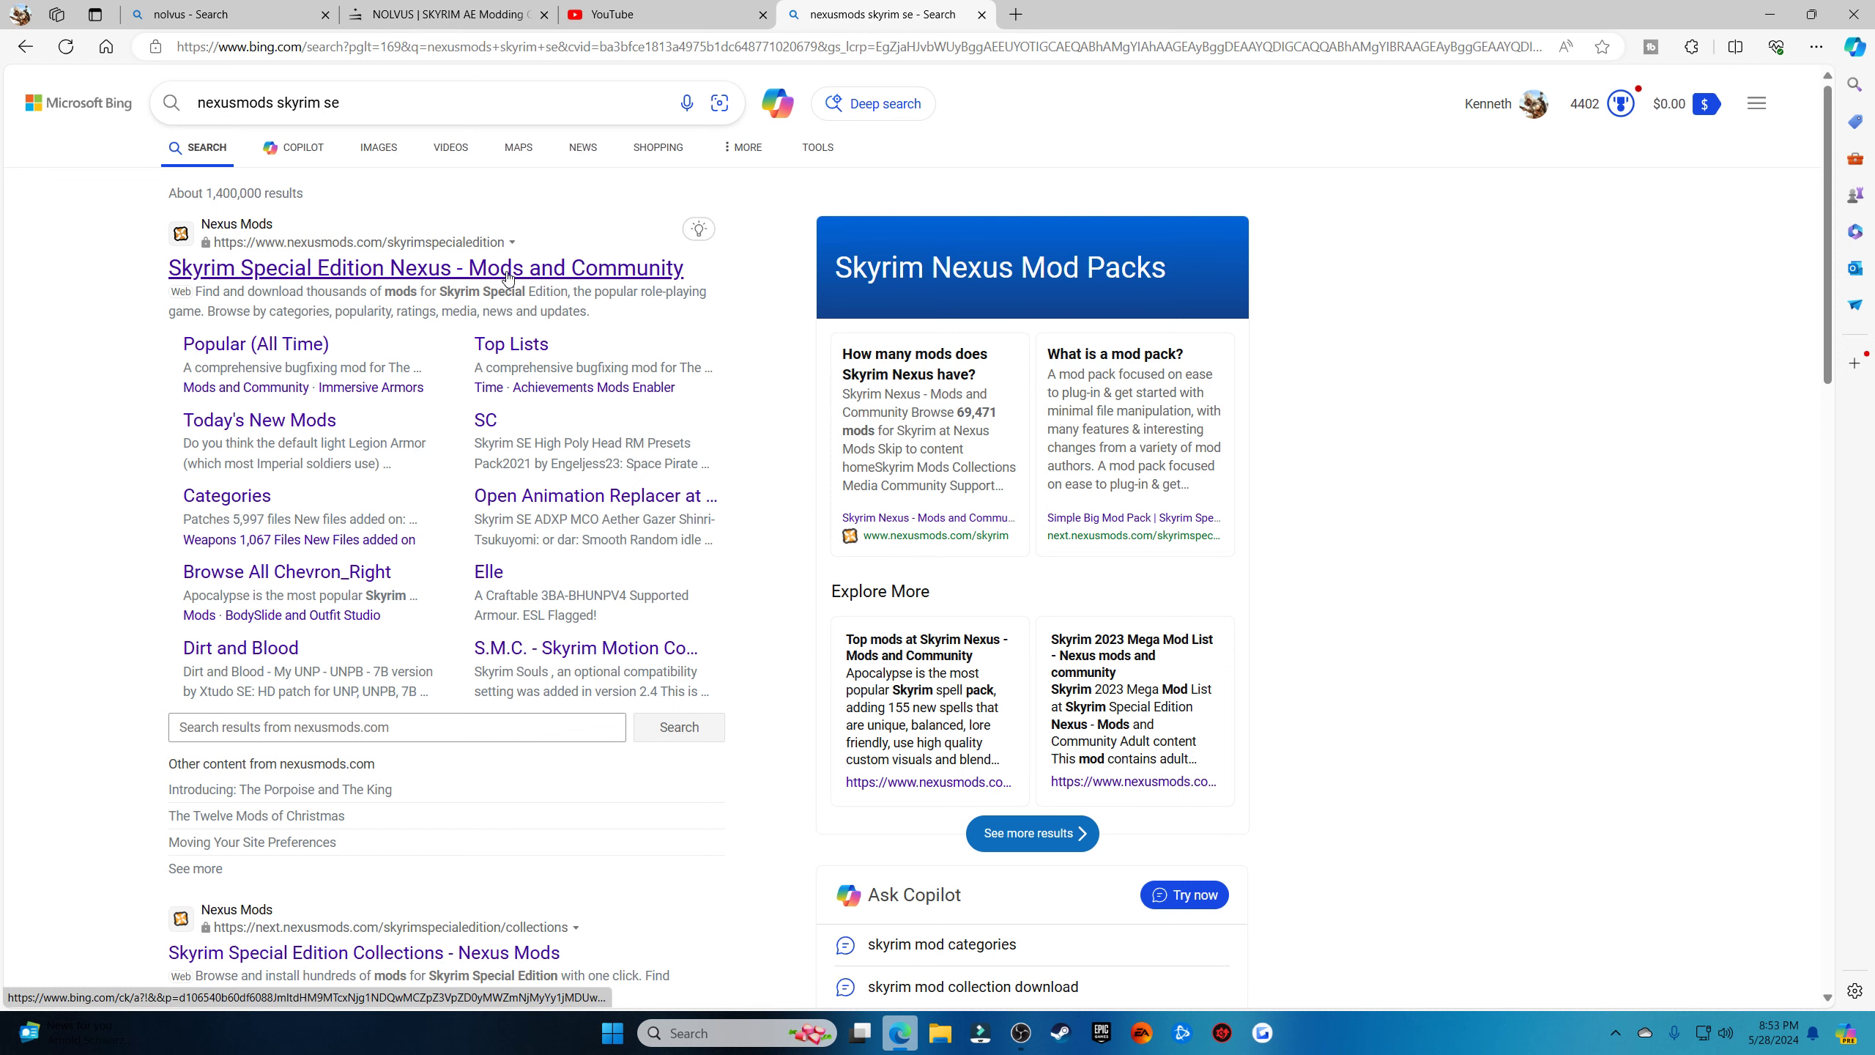
{"action": "left_click", "coordinate": [506, 273]}
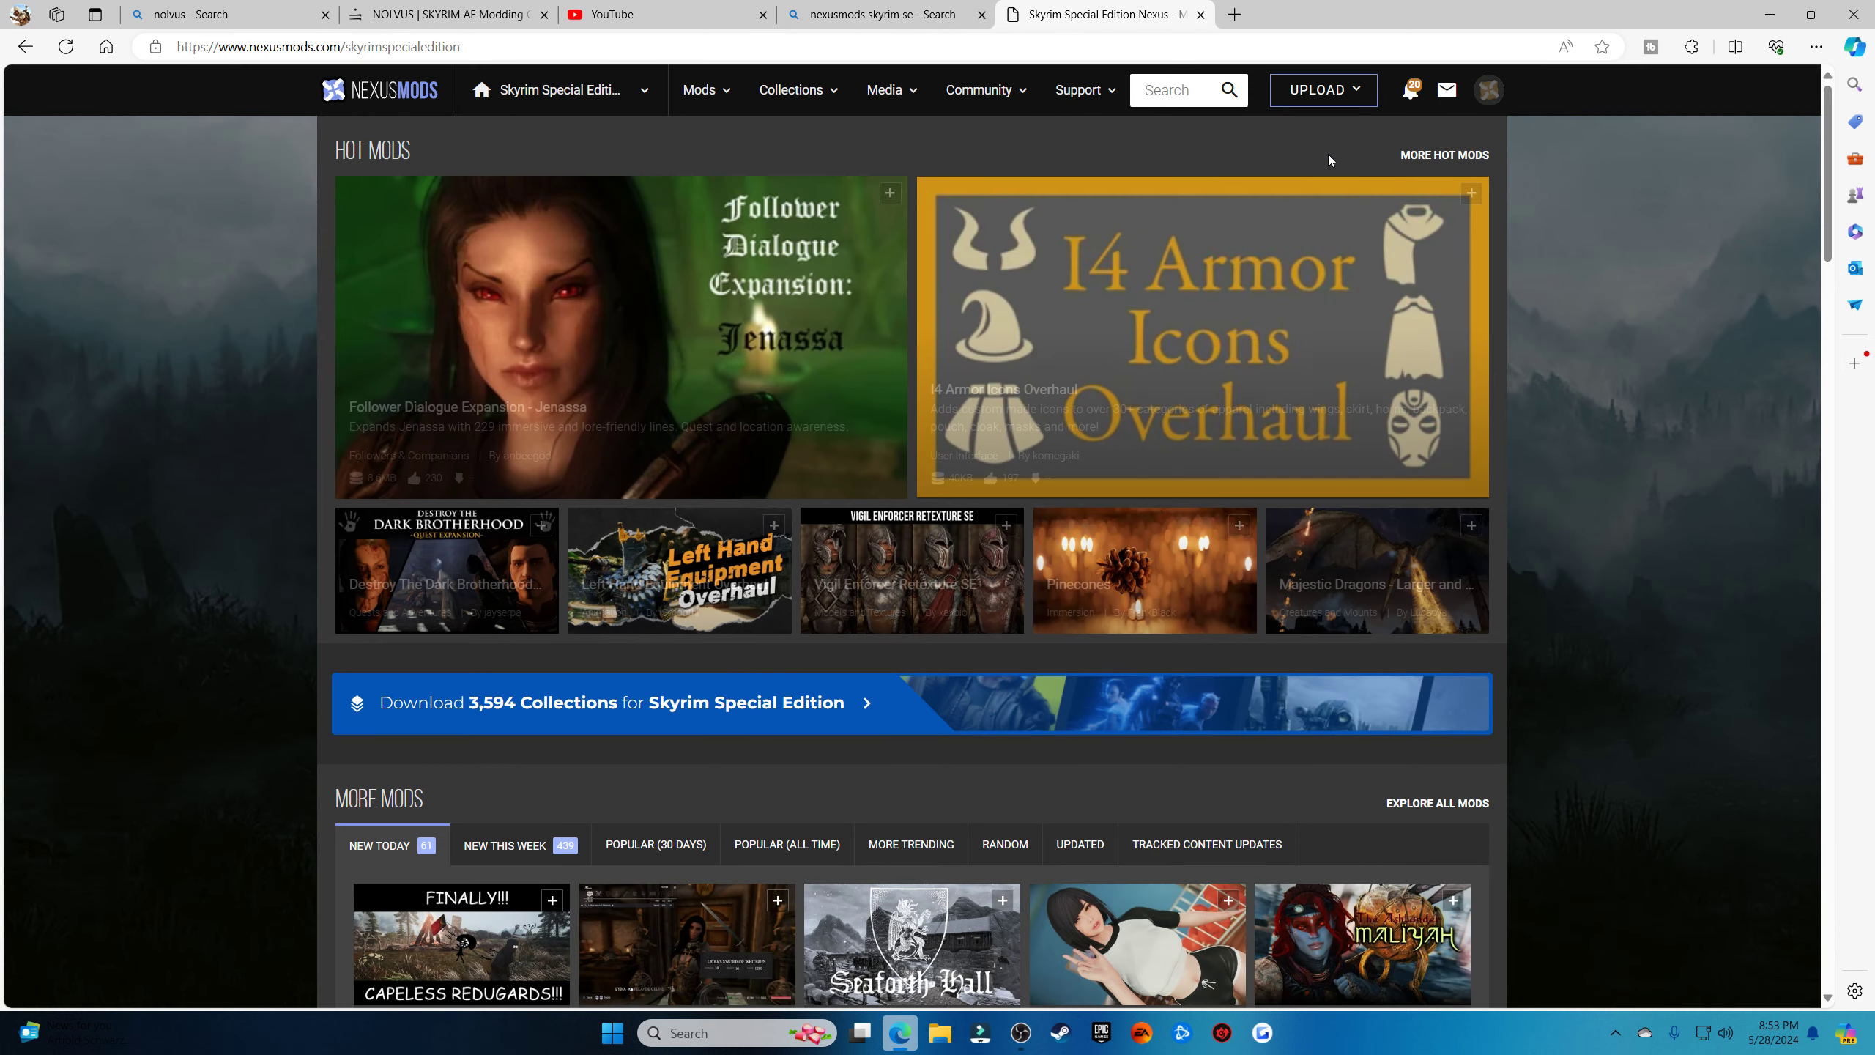
Open the Nexus Mods account settings and review the current plan and payments in the billing section
{"action": "left_click", "coordinate": [1482, 101]}
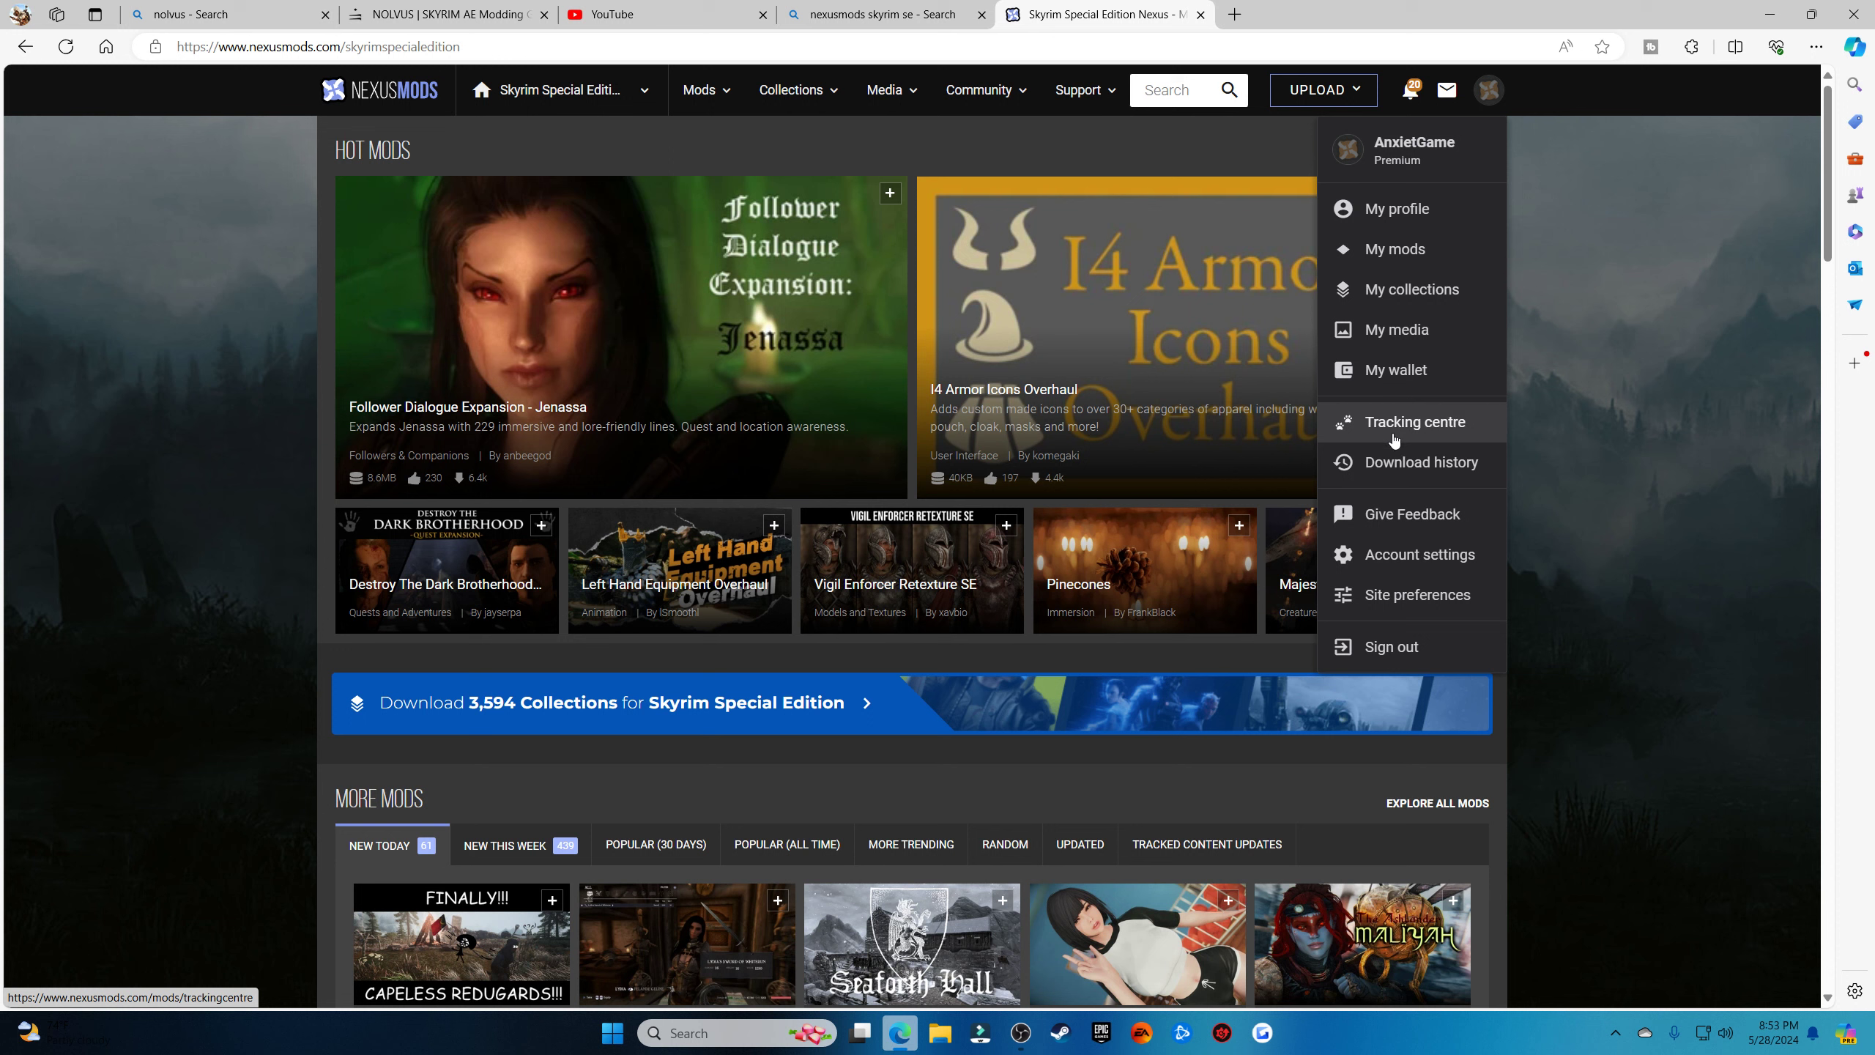
{"action": "left_click", "coordinate": [1396, 556]}
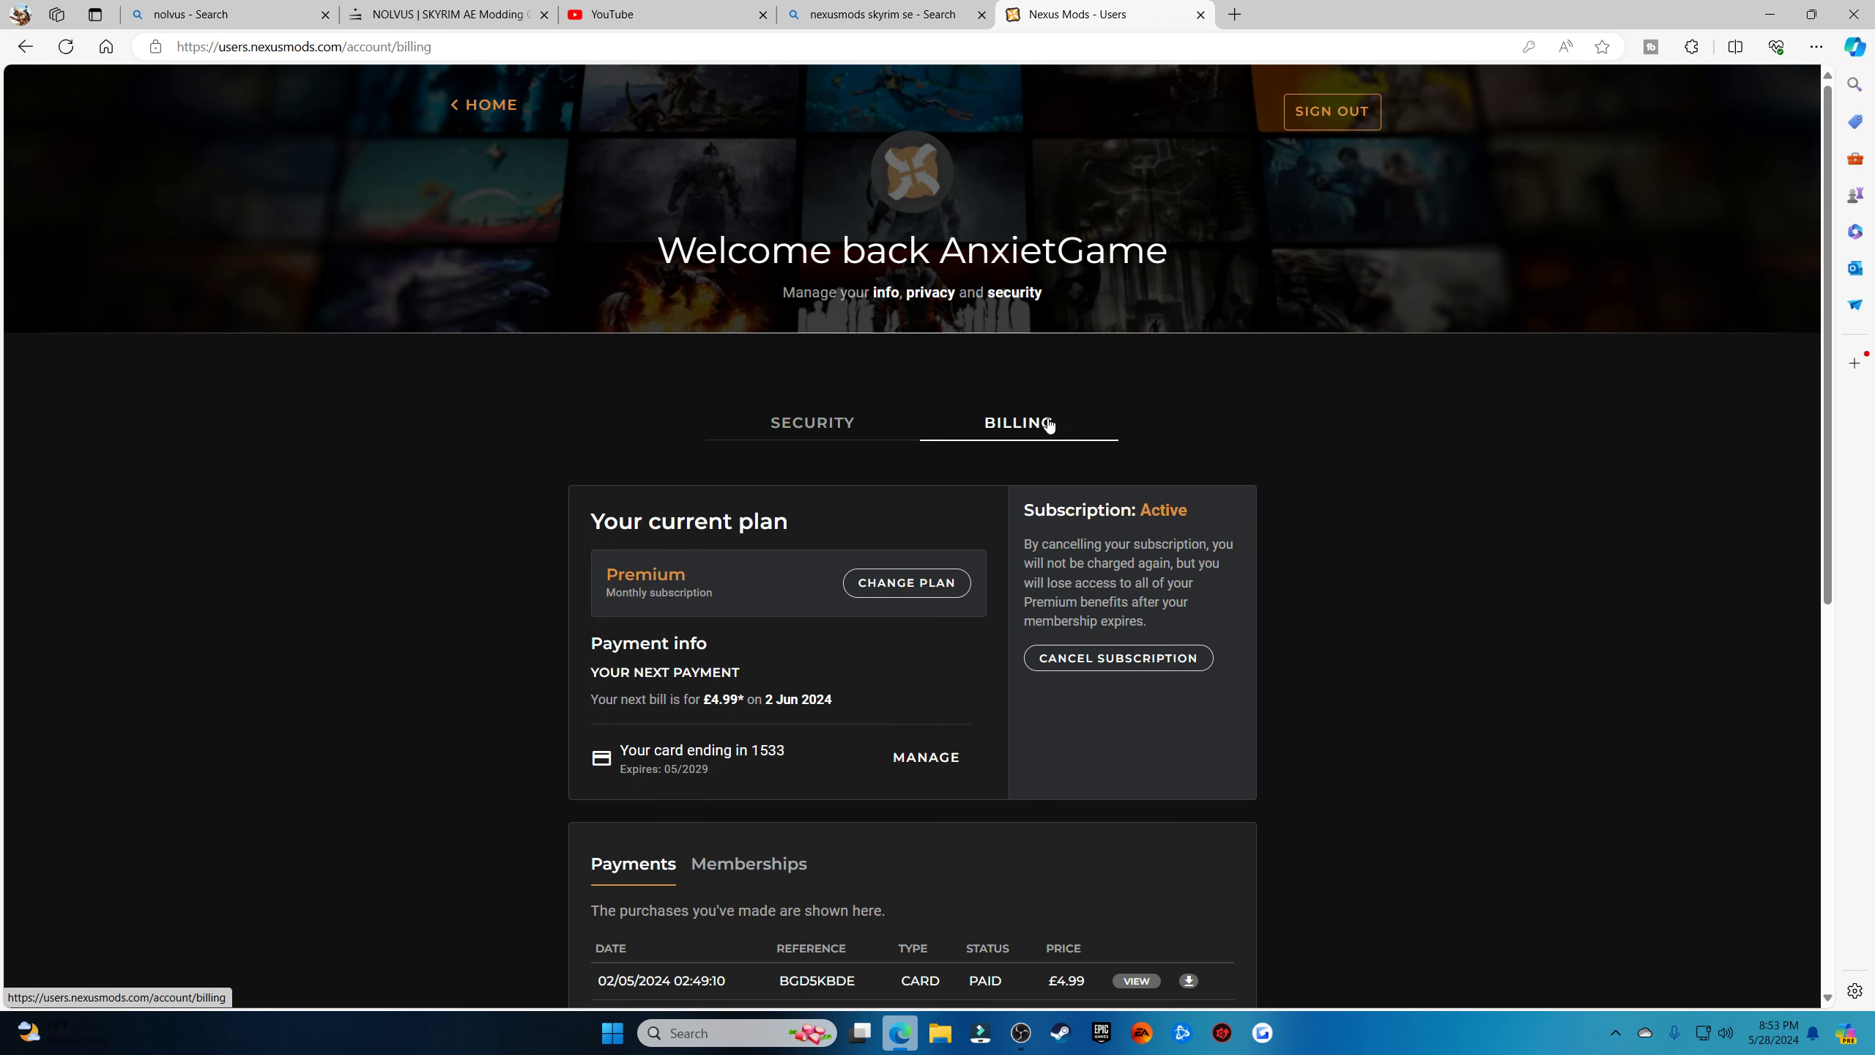
{"action": "scroll", "coordinate": [1046, 422], "scroll_direction": "down", "scroll_amount": 2}
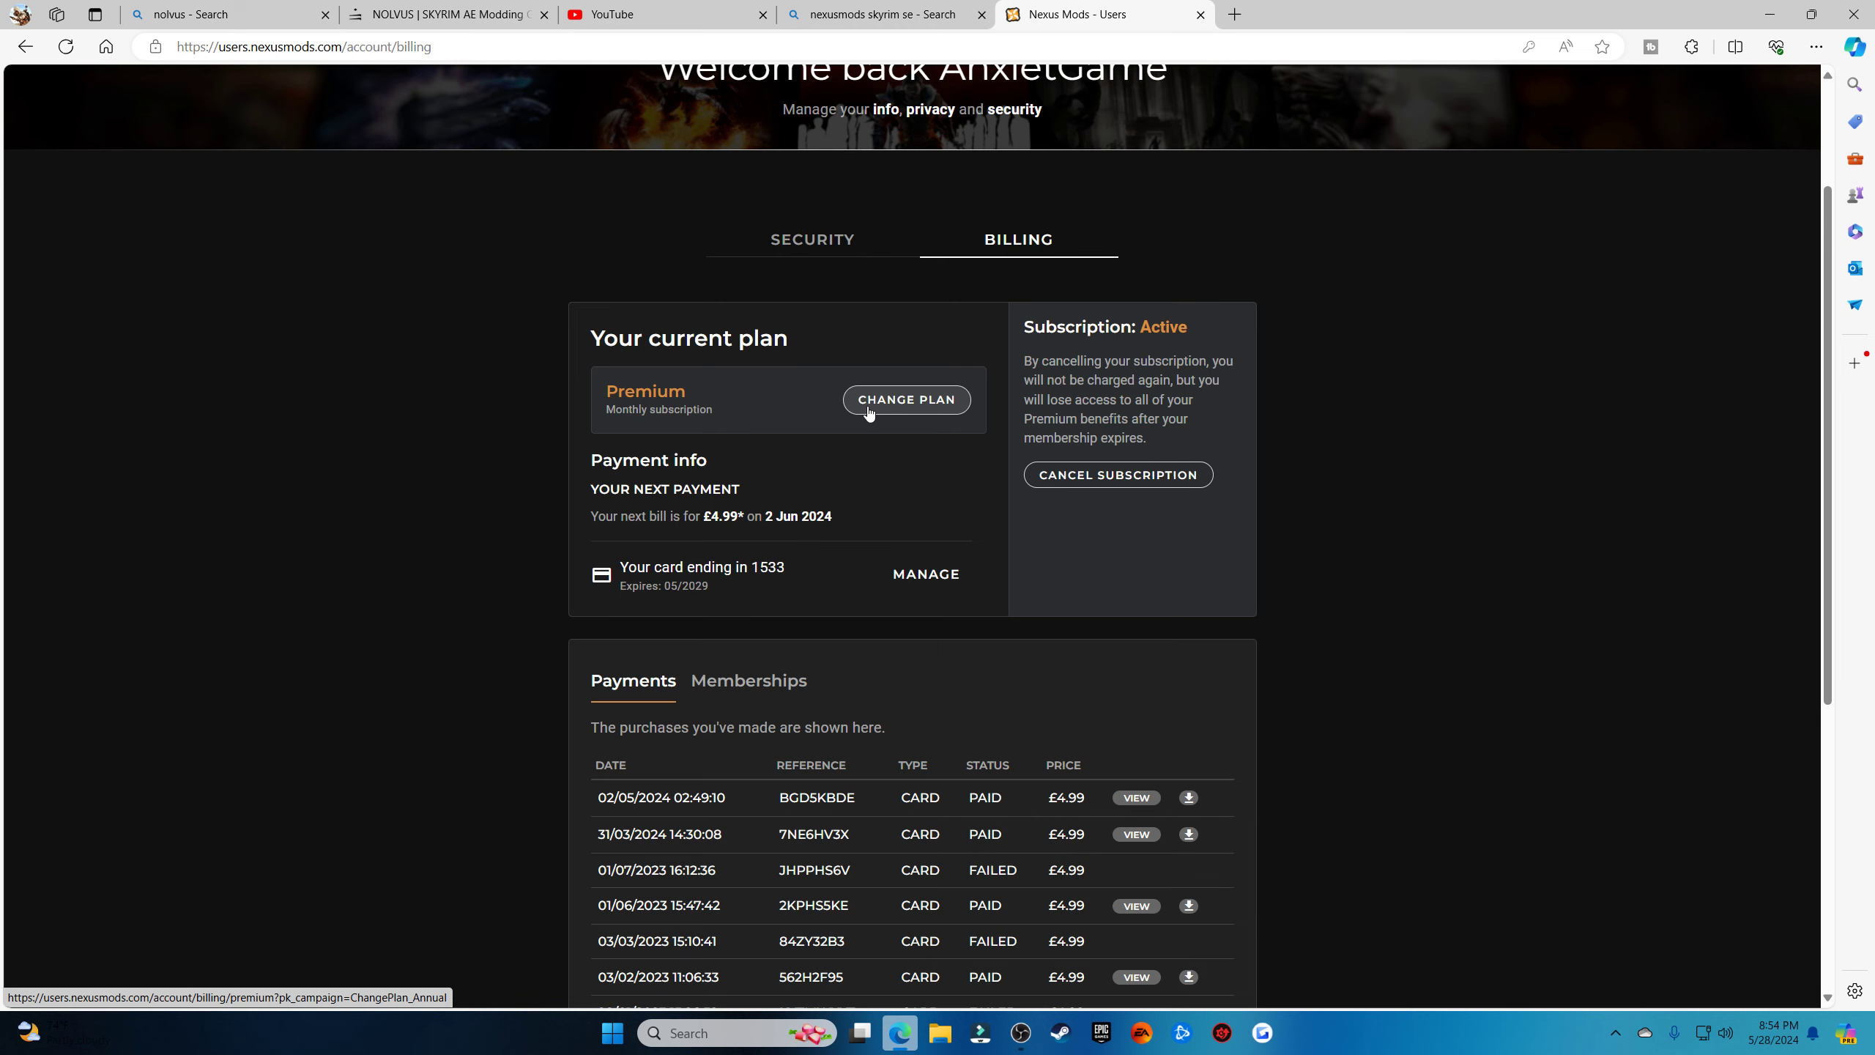
Close the Nexus Mods account and search results pages, and return to the Nolvus site
{"action": "scroll", "coordinate": [896, 405], "scroll_direction": "up", "scroll_amount": 2}
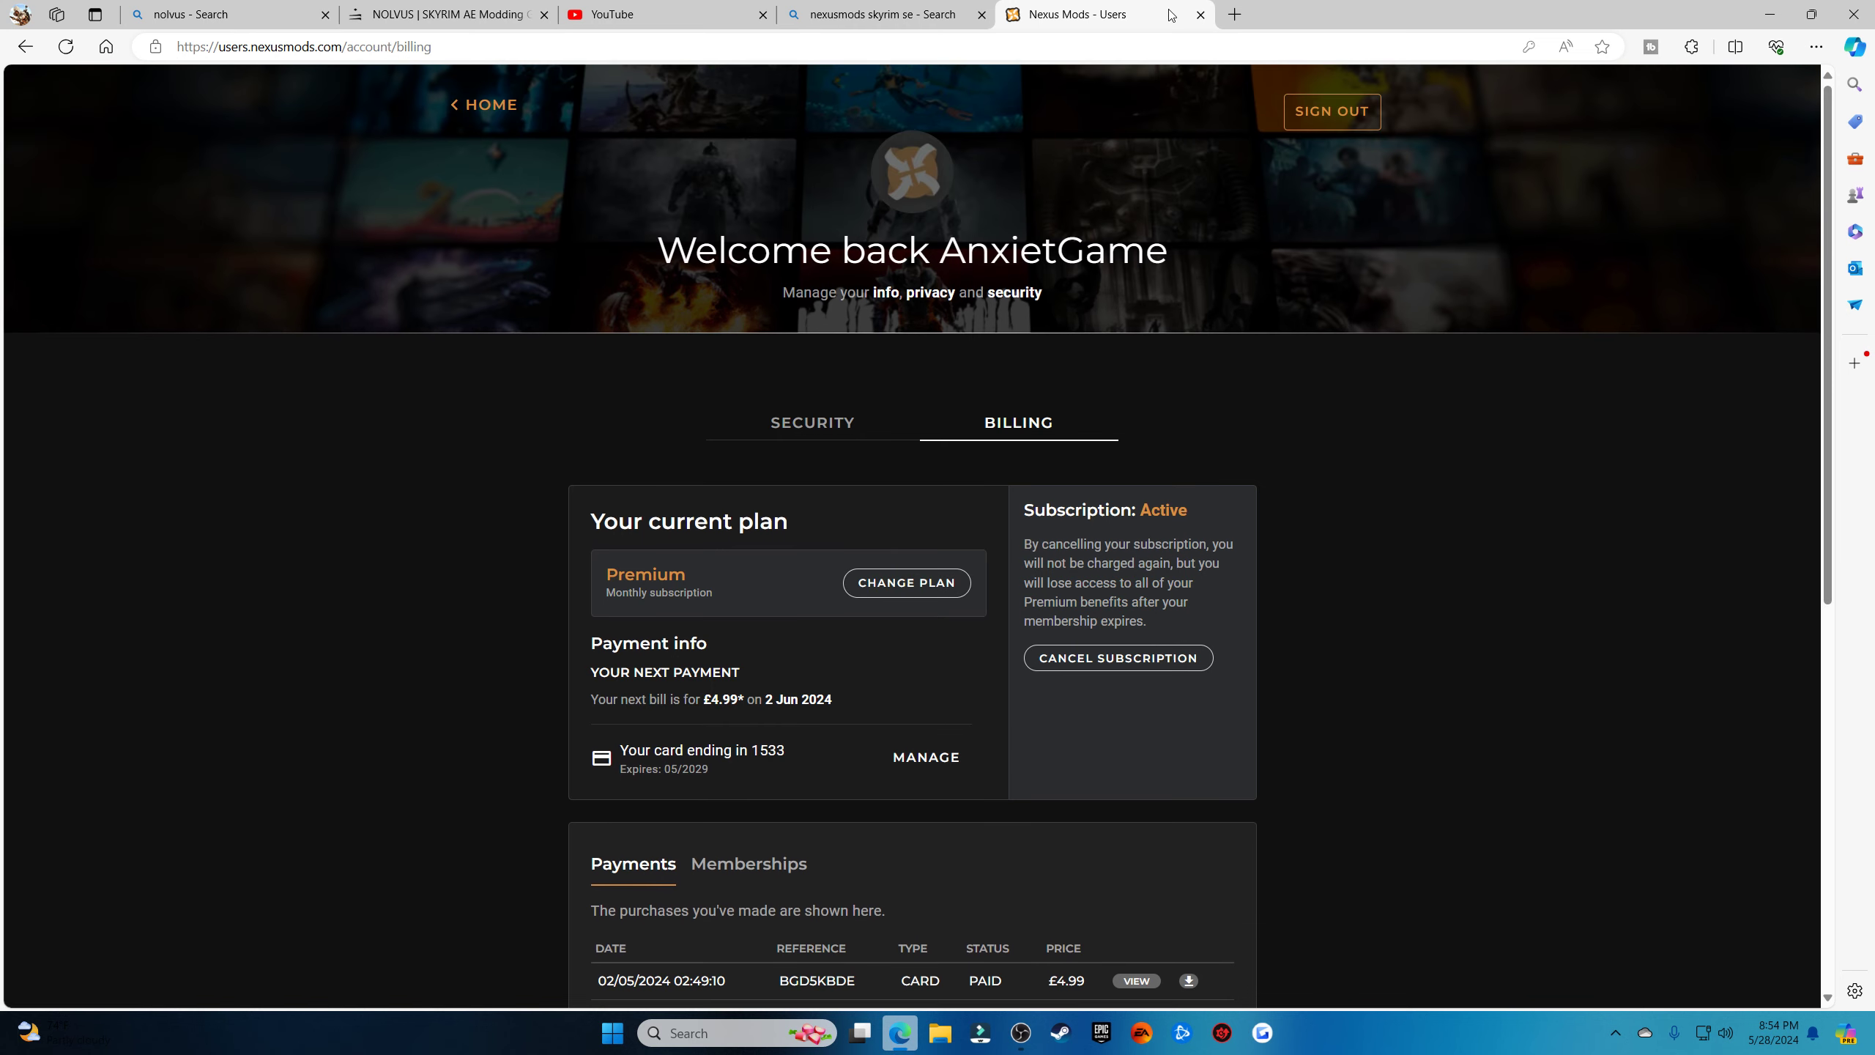
{"action": "left_click", "coordinate": [1199, 14]}
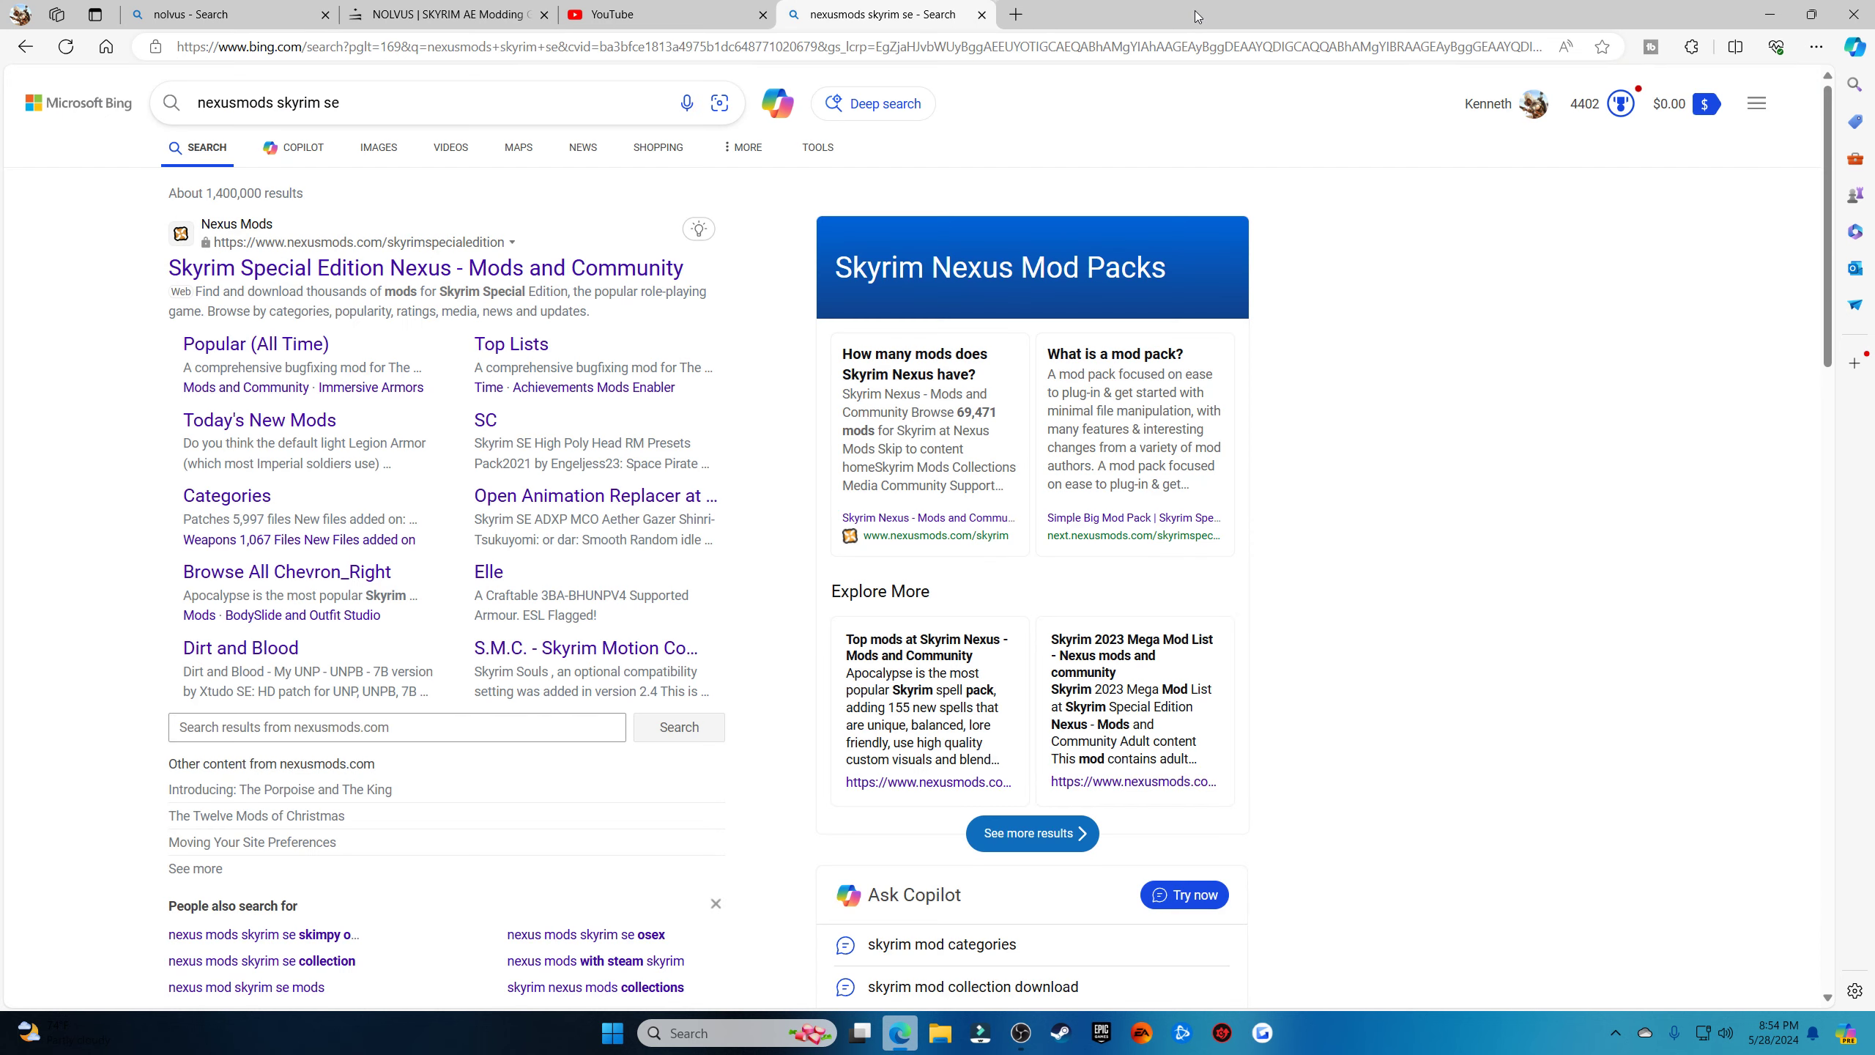
{"action": "left_click", "coordinate": [982, 15]}
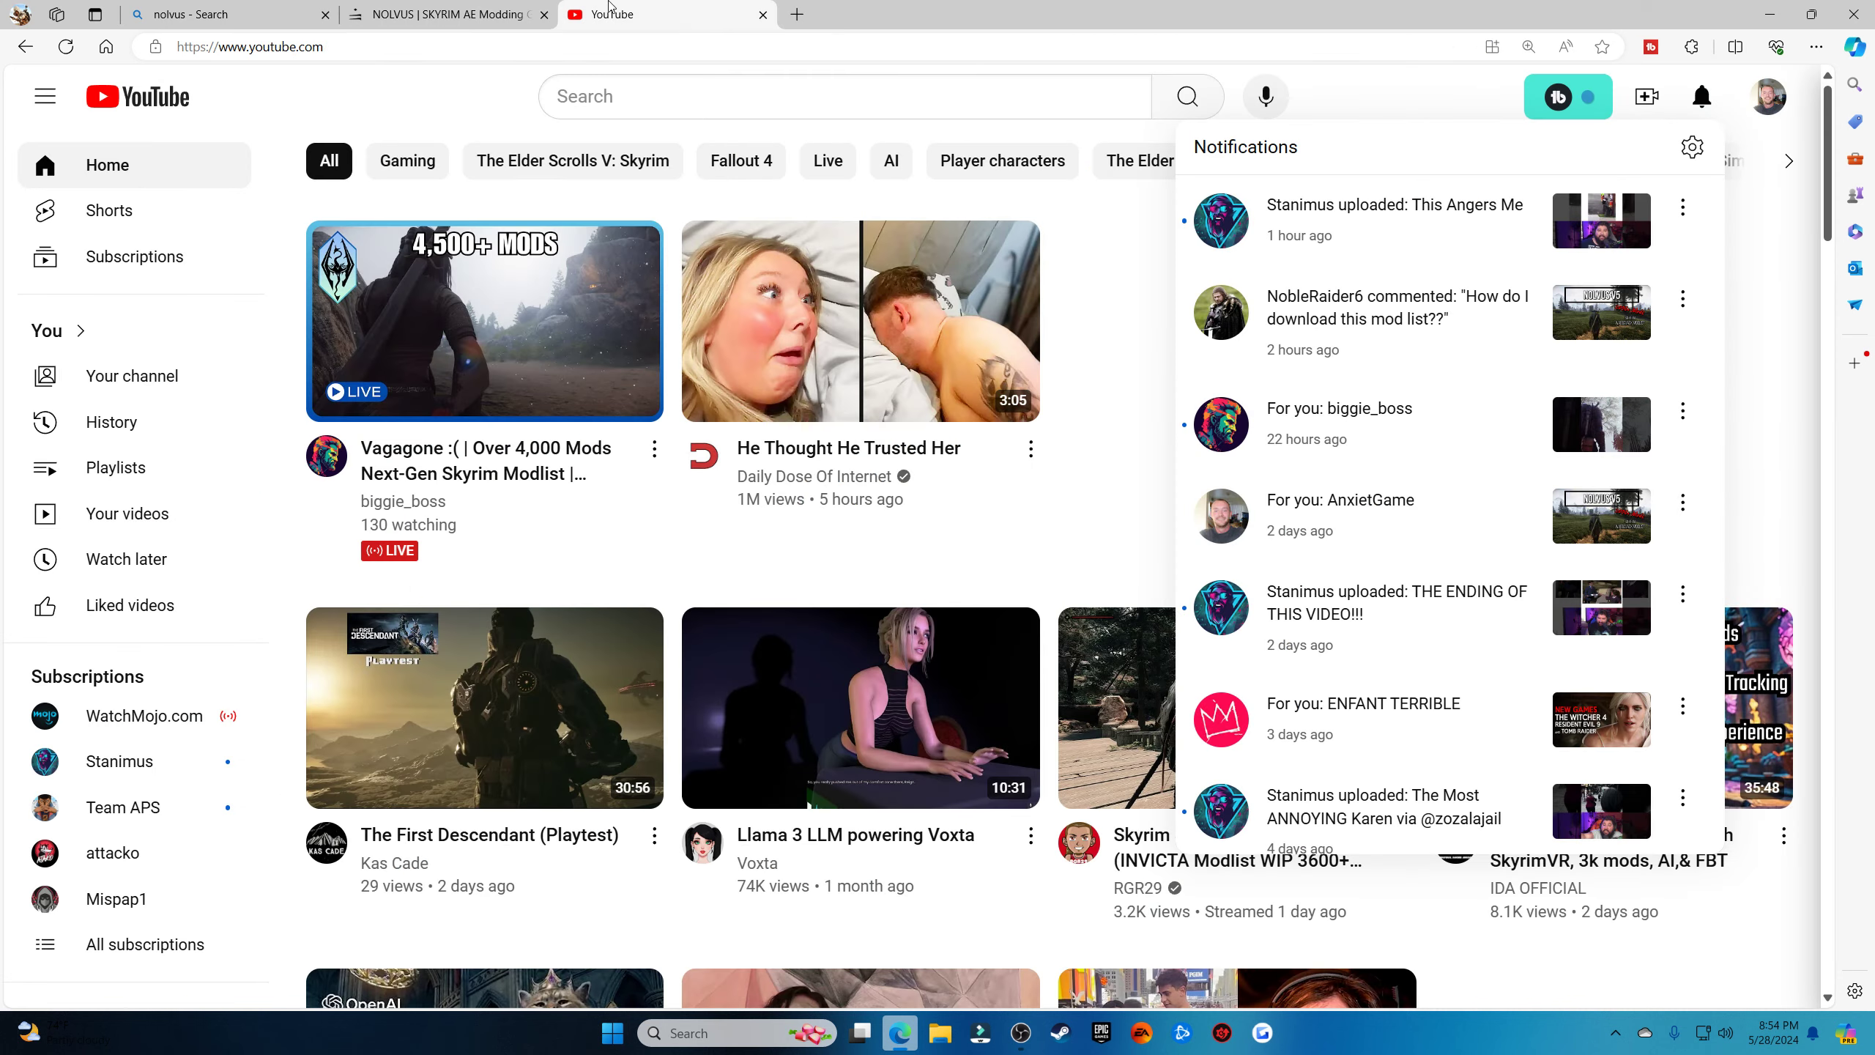
{"action": "left_click", "coordinate": [470, 8]}
Start the Nolvus guide from the home page and choose the Automatic install mode
{"action": "scroll", "coordinate": [767, 237], "scroll_direction": "down", "scroll_amount": 7}
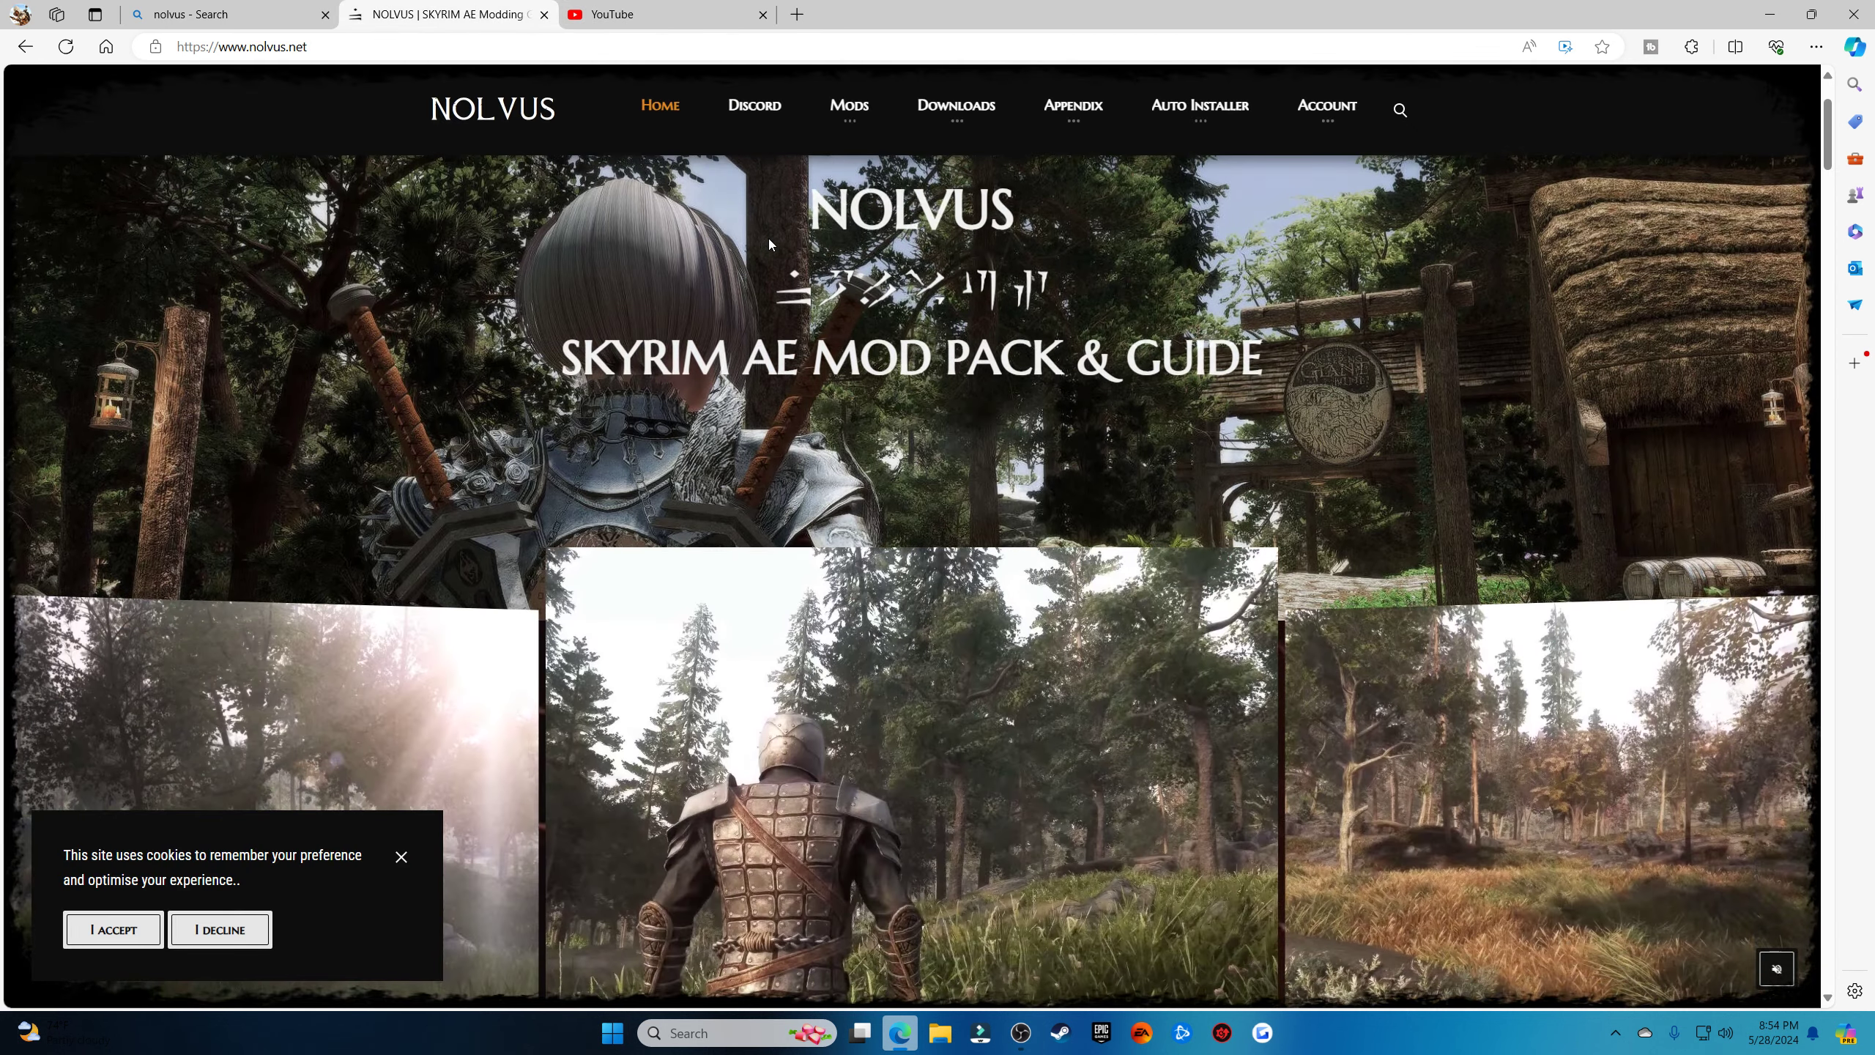
{"action": "scroll", "coordinate": [768, 237], "scroll_direction": "up", "scroll_amount": 7}
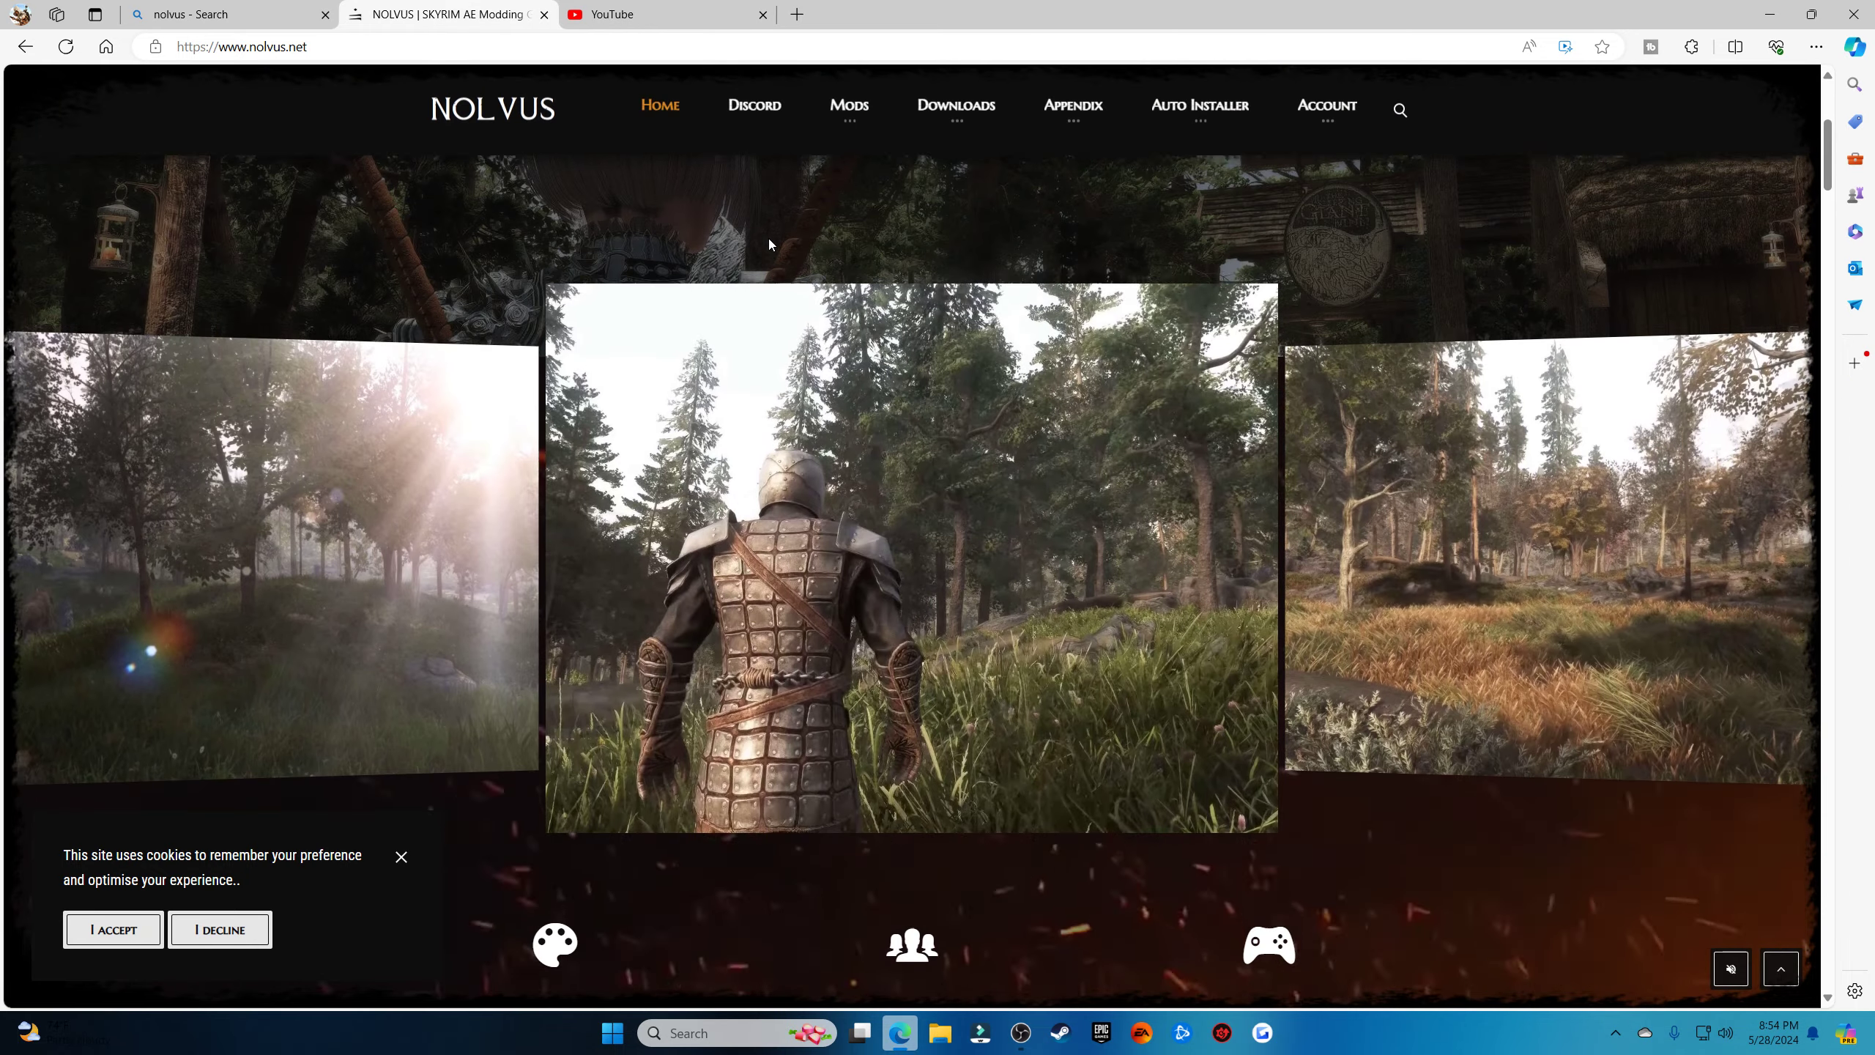
{"action": "mouse_move", "coordinate": [927, 141]}
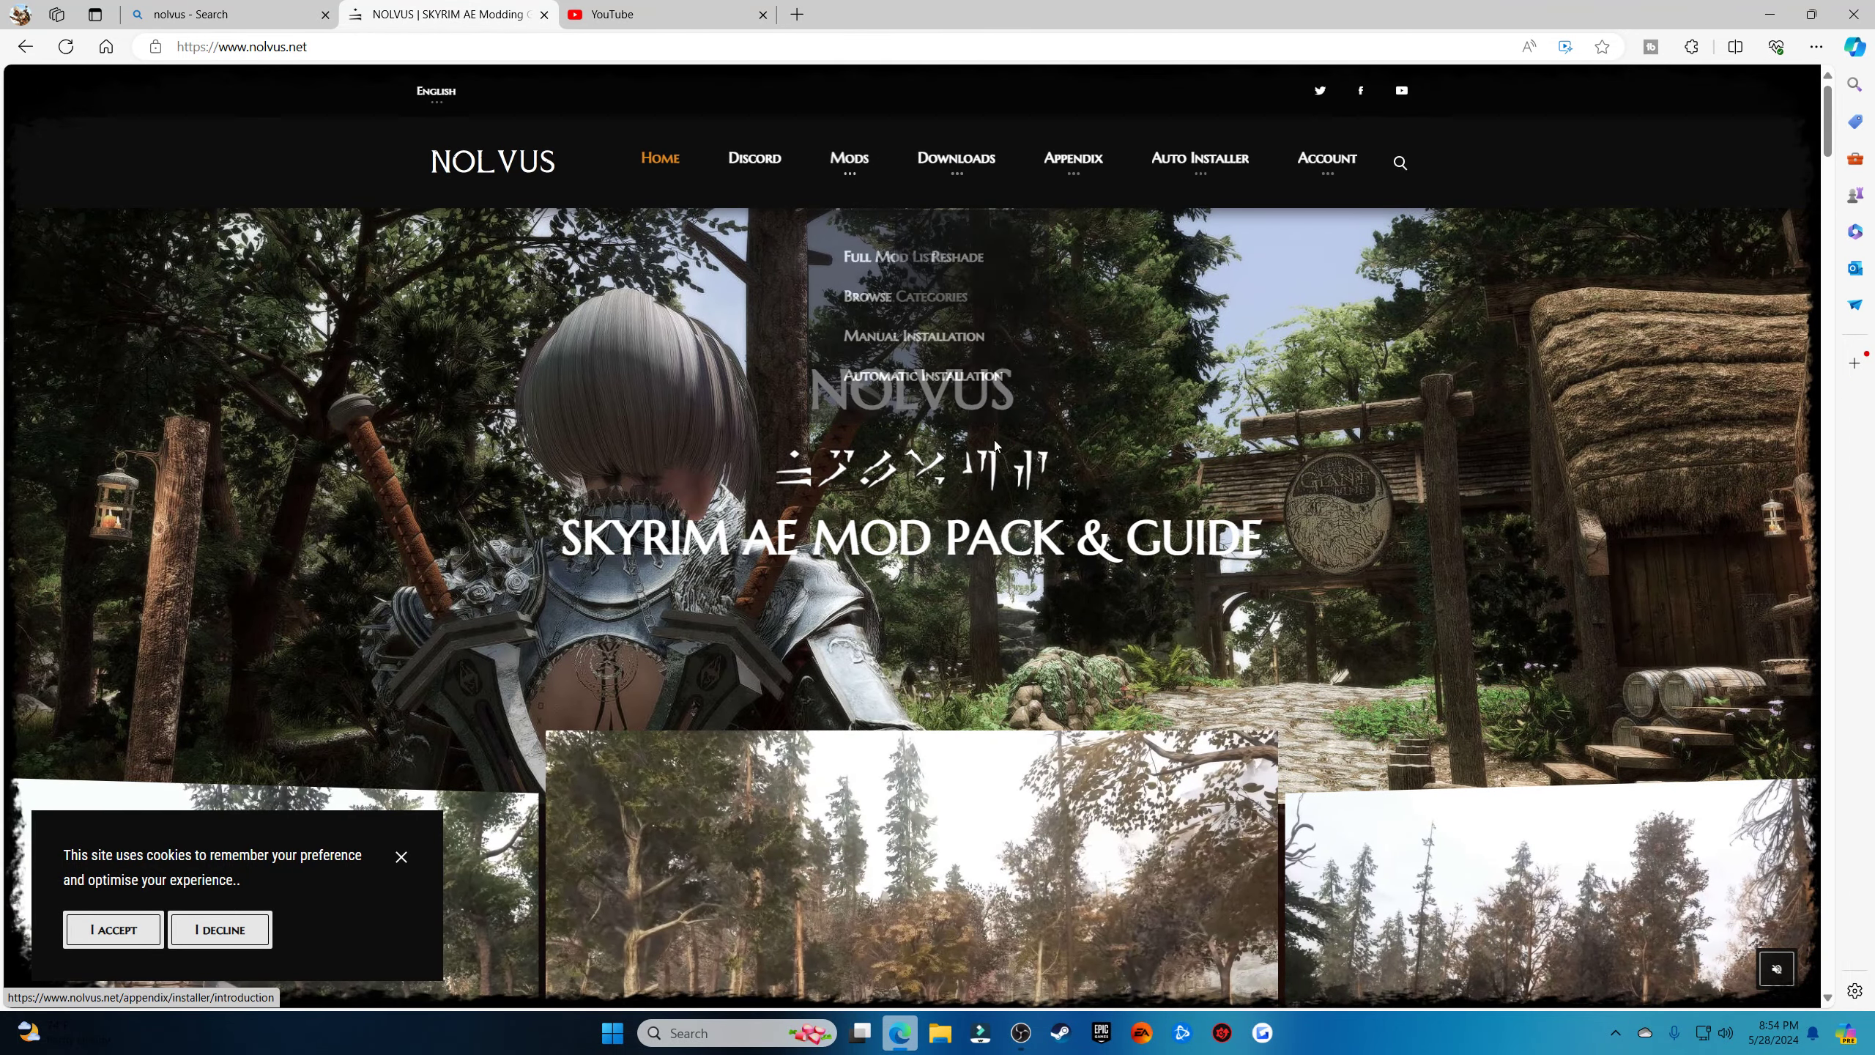
{"action": "scroll", "coordinate": [989, 436], "scroll_direction": "down", "scroll_amount": 10}
{"action": "scroll", "coordinate": [1001, 450], "scroll_direction": "down", "scroll_amount": 4}
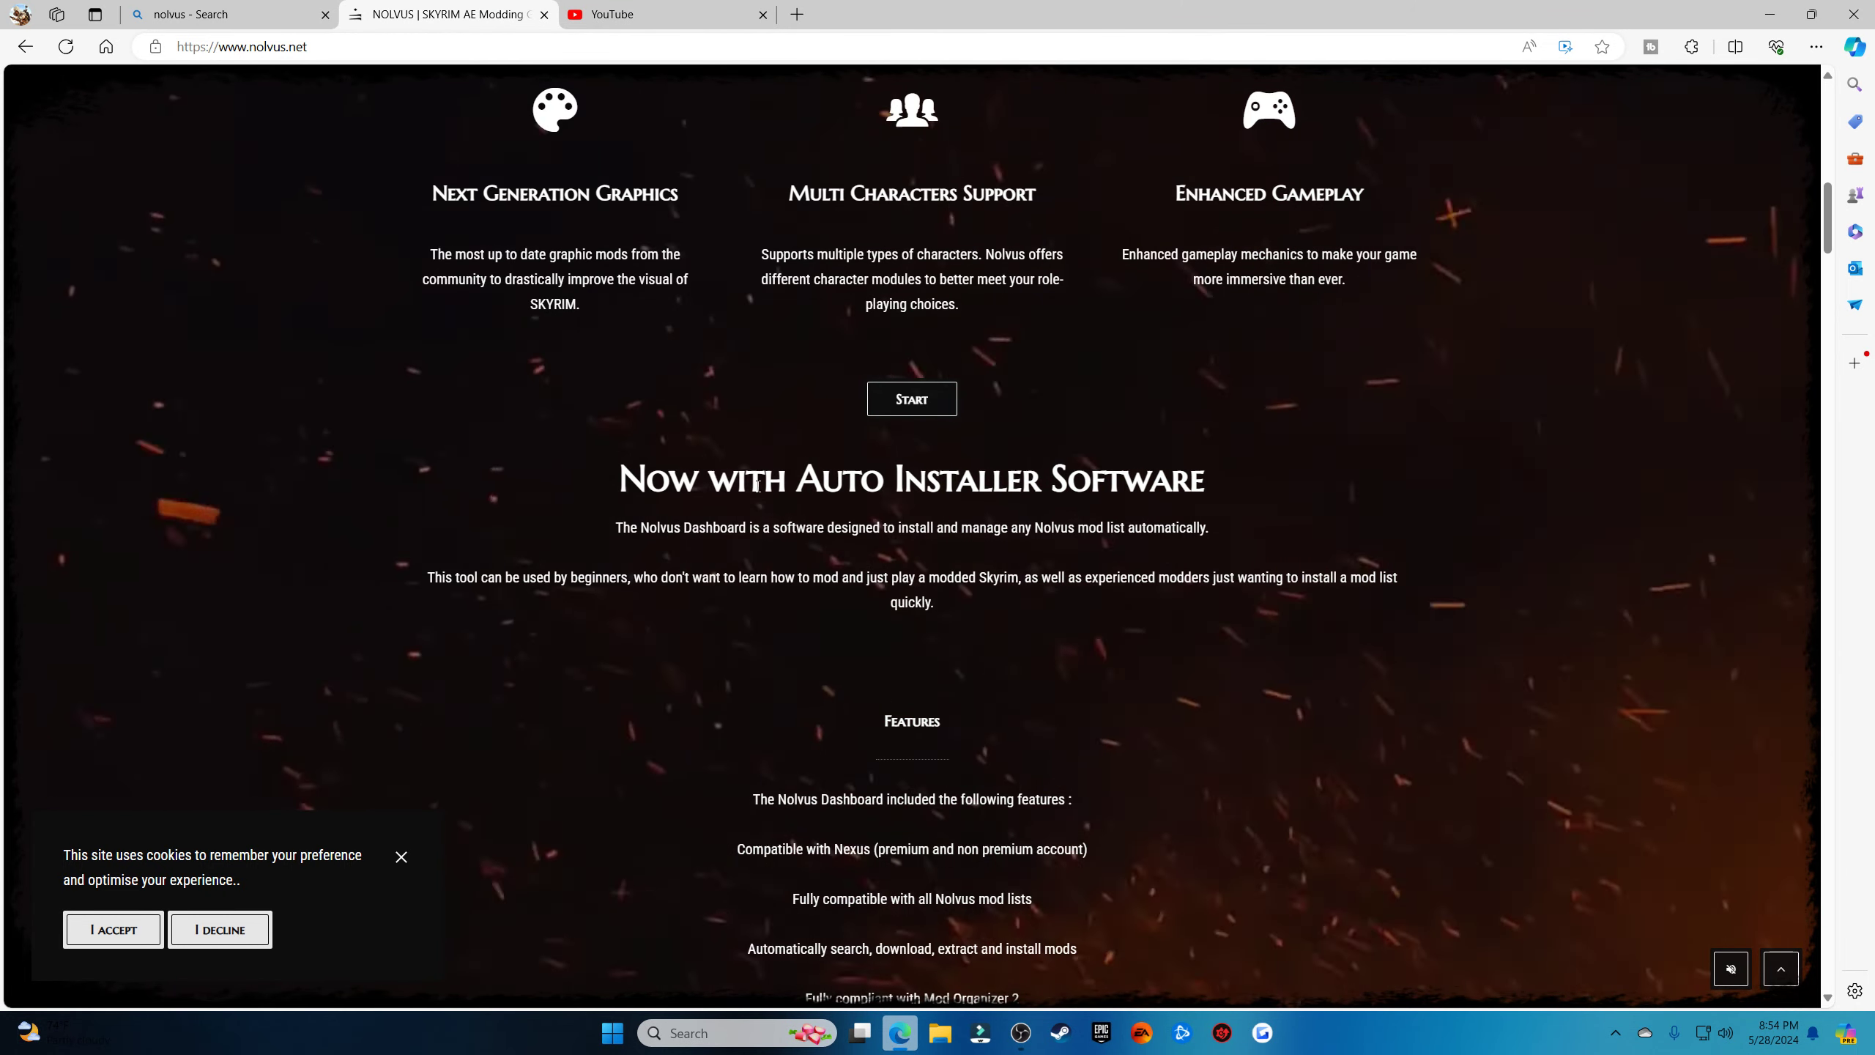
{"action": "left_click", "coordinate": [930, 406]}
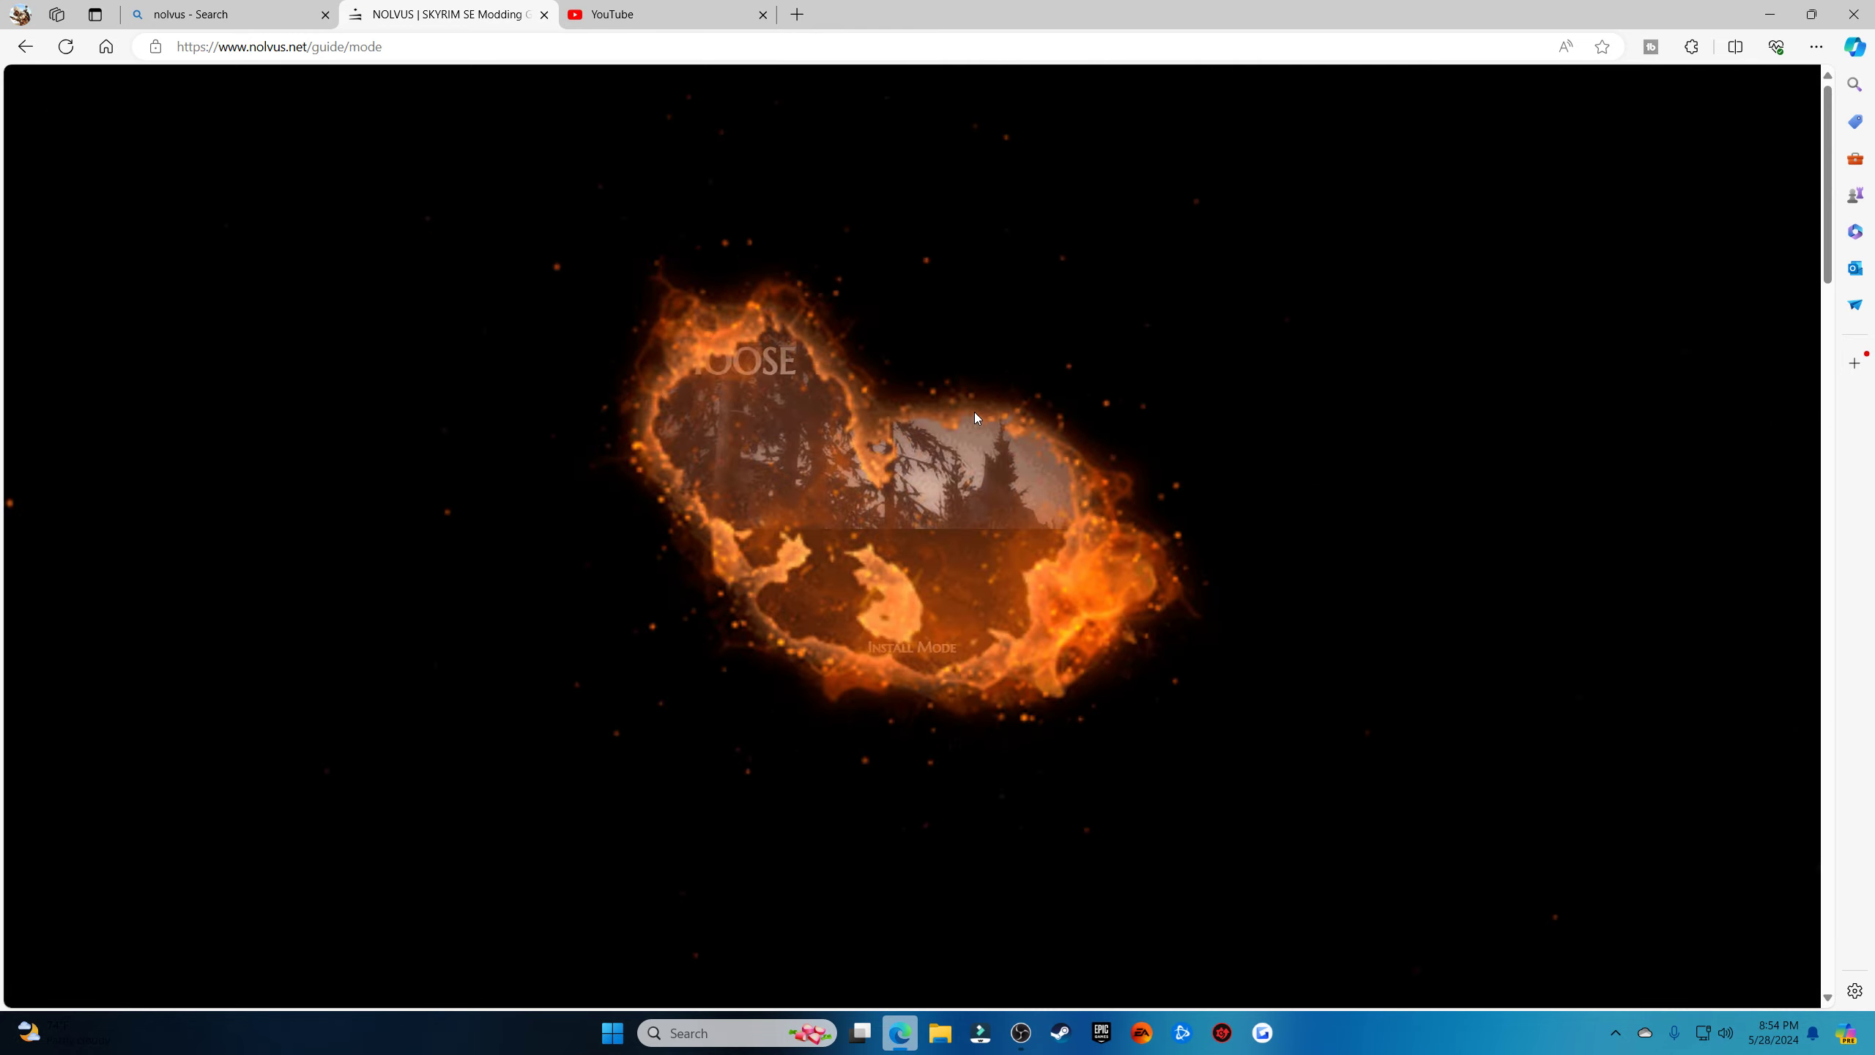
{"action": "scroll", "coordinate": [974, 412], "scroll_direction": "down", "scroll_amount": 5}
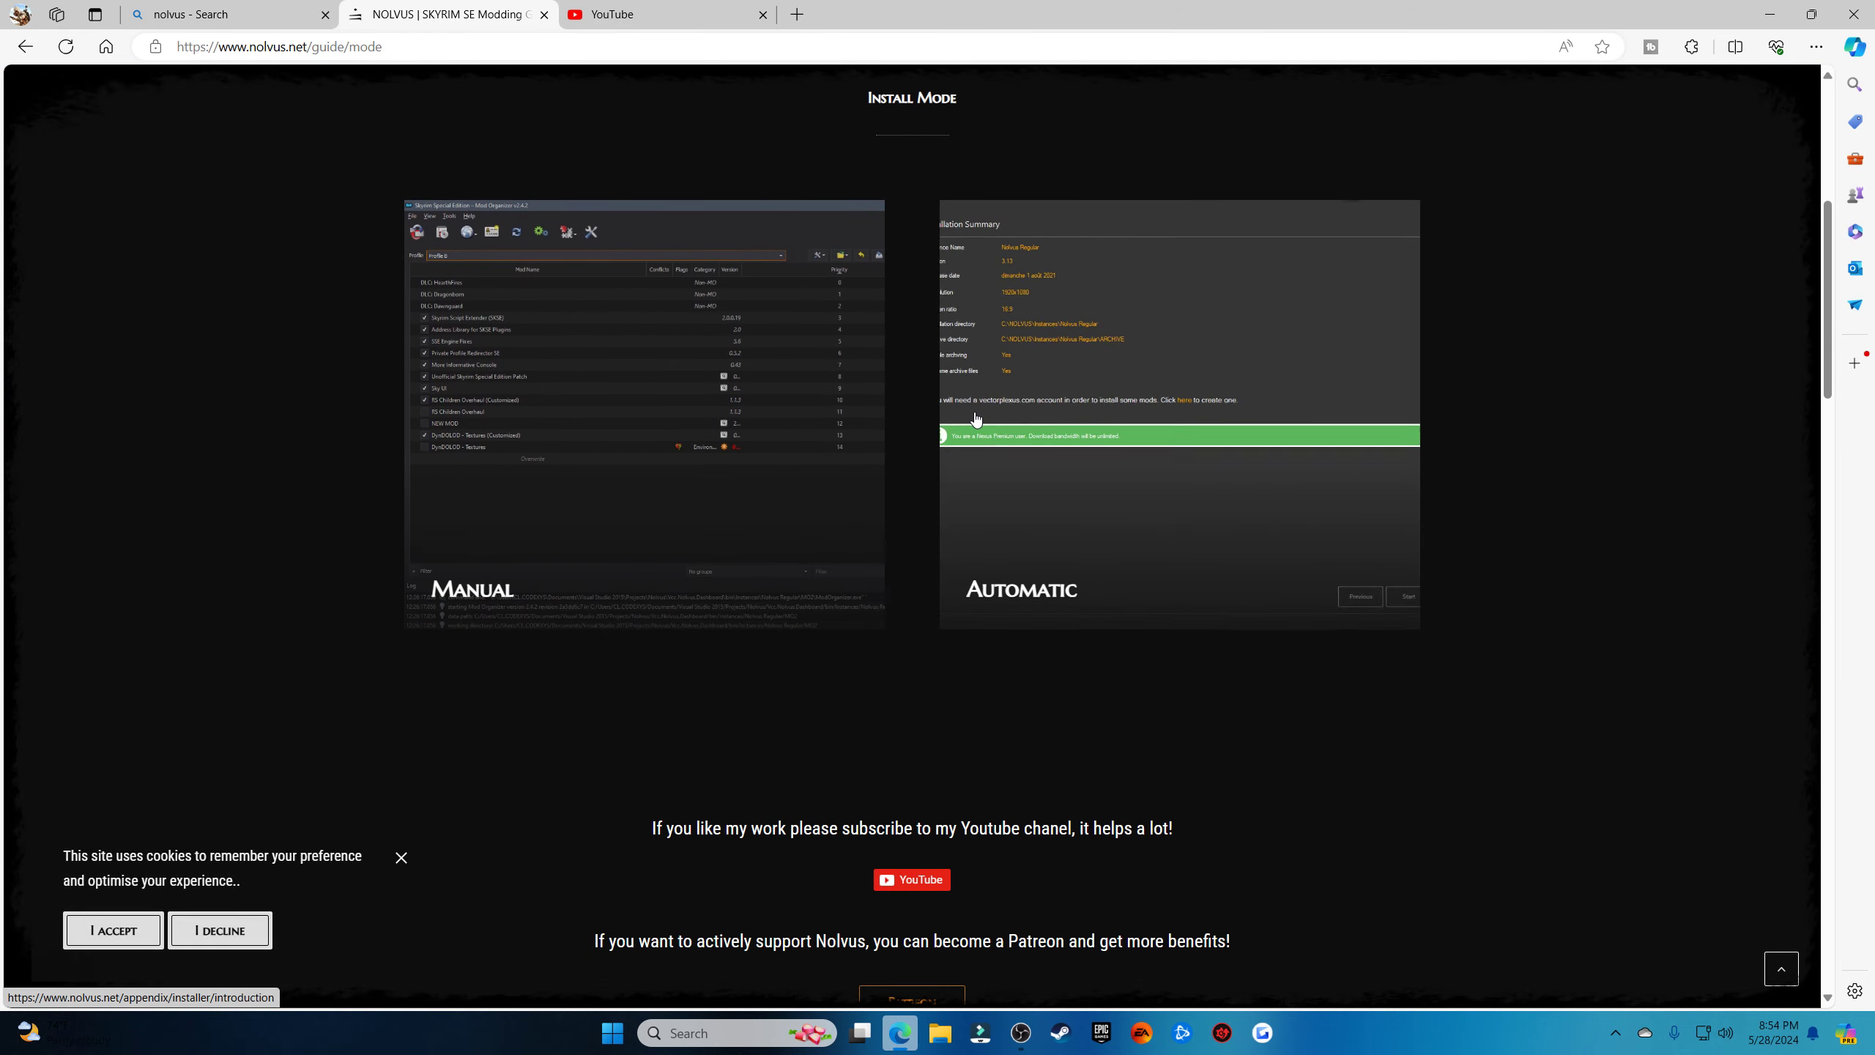
{"action": "left_click", "coordinate": [1022, 434]}
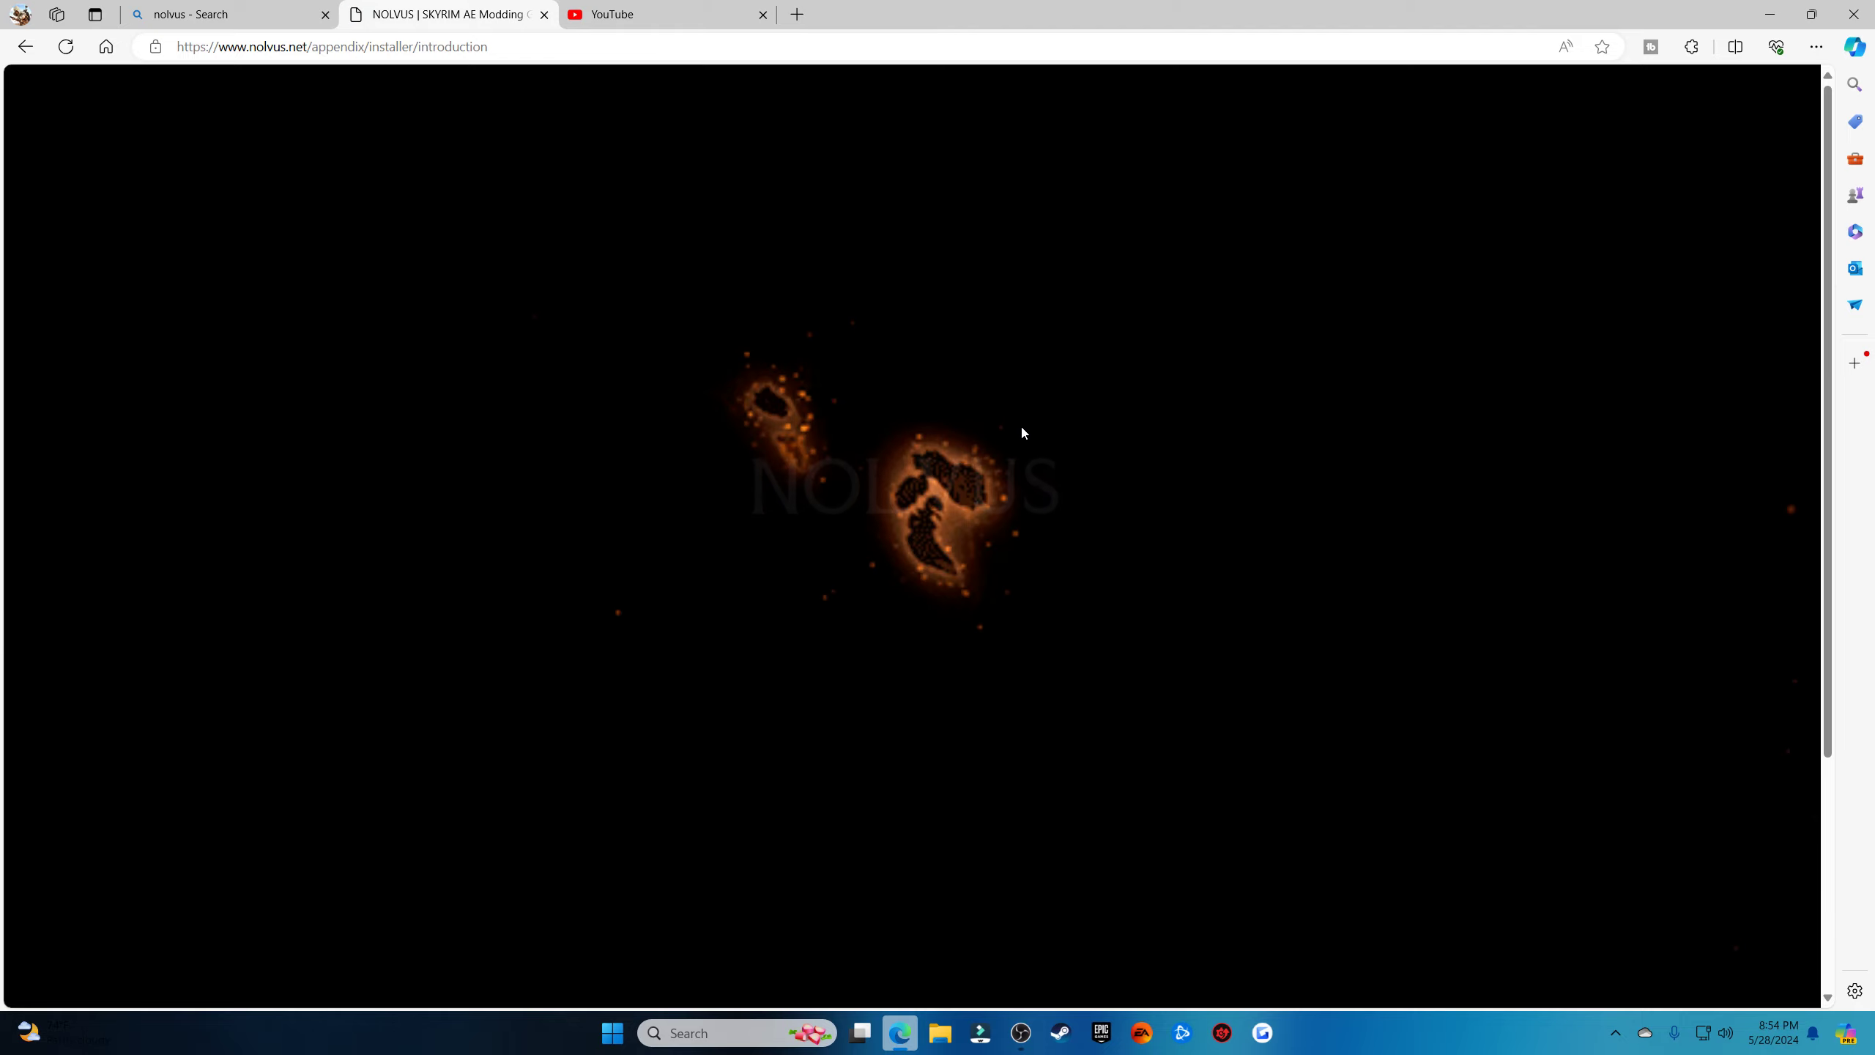
Continue from the Introduction to the Skyrim Setup chapter and review the required Steam edition, game installation and DLC instructions
{"action": "scroll", "coordinate": [1022, 432], "scroll_direction": "down", "scroll_amount": 2}
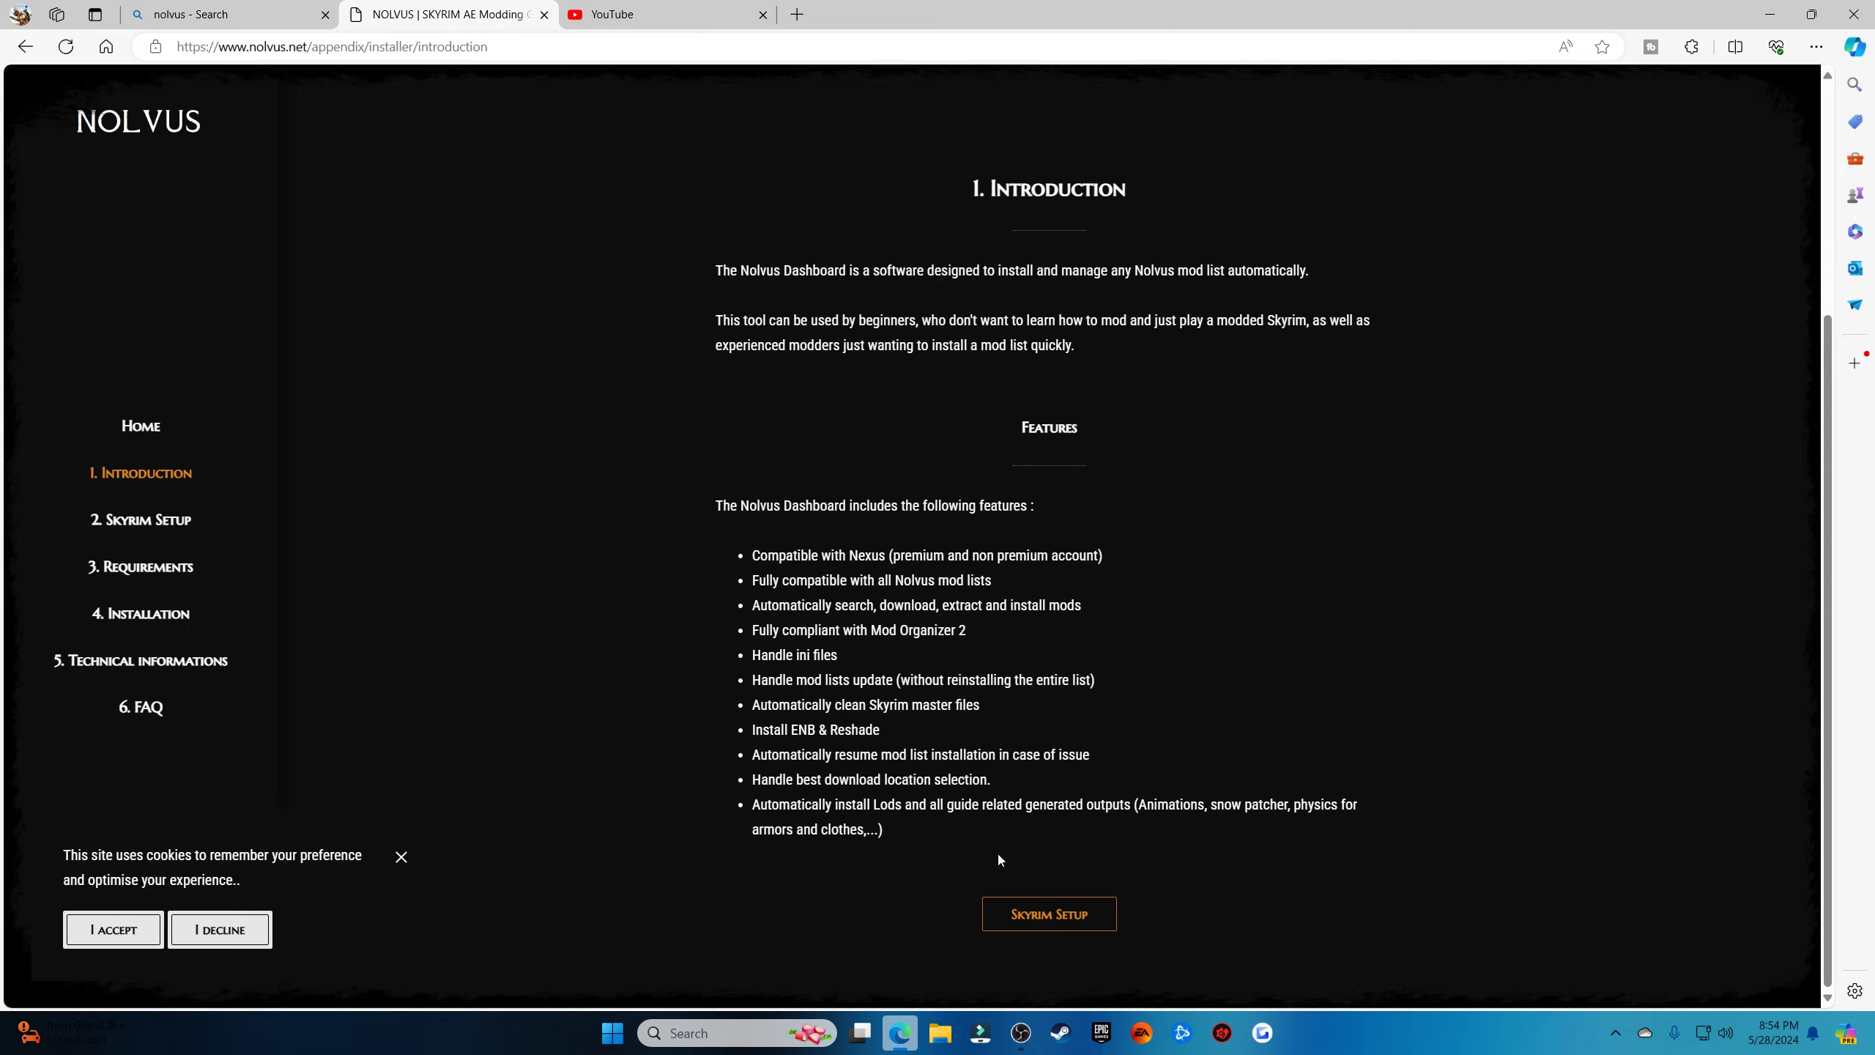
{"action": "left_click", "coordinate": [1049, 915]}
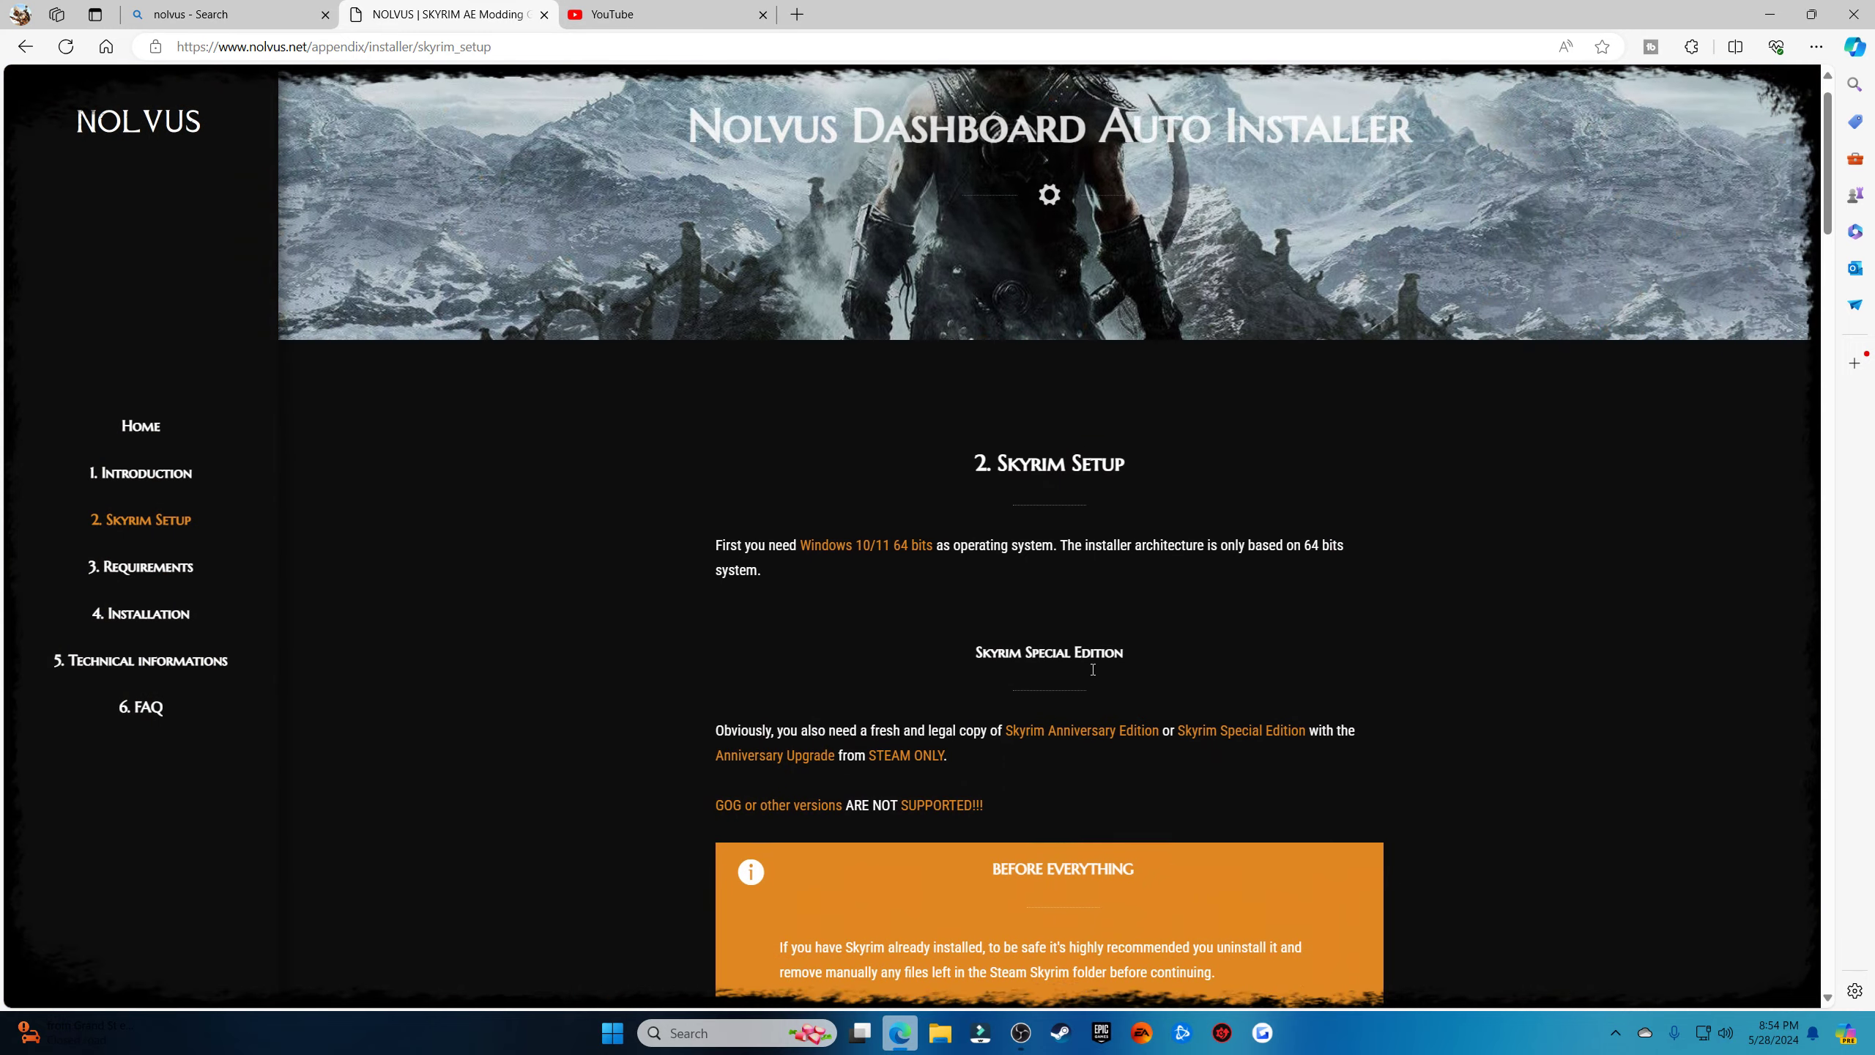
{"action": "scroll", "coordinate": [1093, 669], "scroll_direction": "down", "scroll_amount": 3}
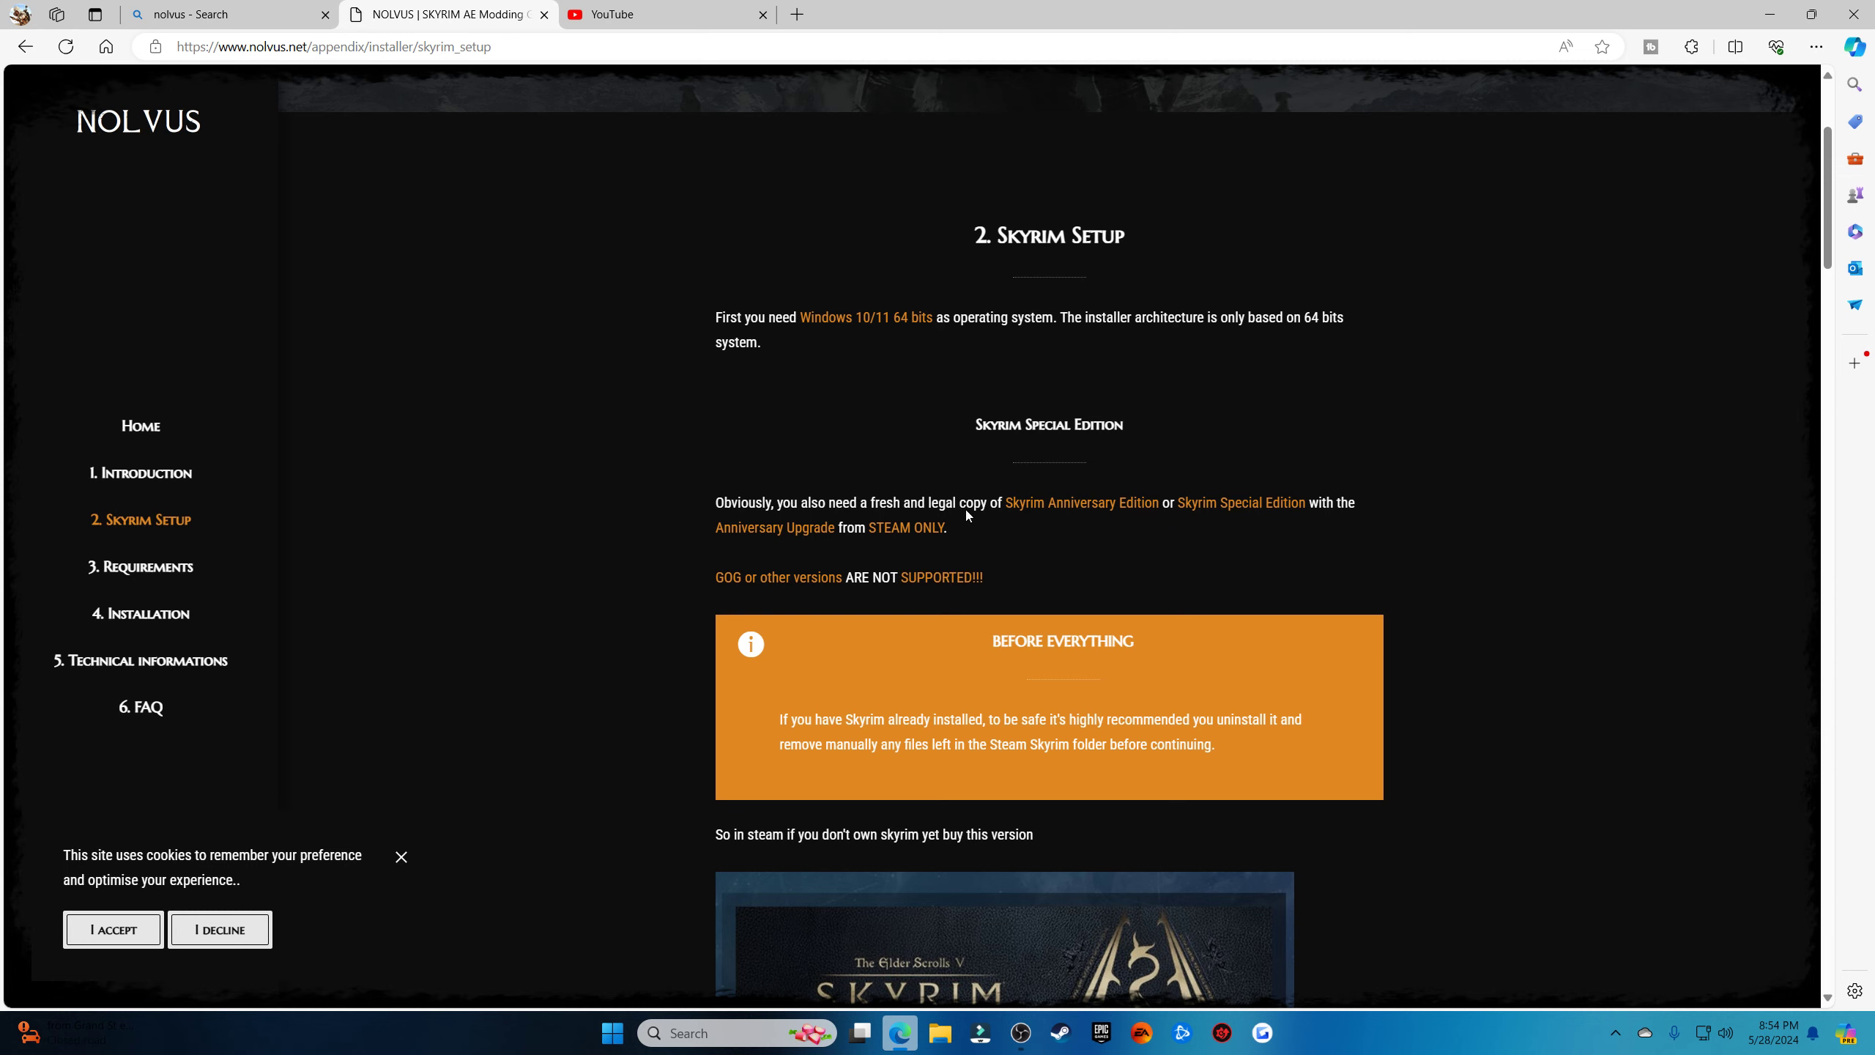
{"action": "scroll", "coordinate": [949, 426], "scroll_direction": "down", "scroll_amount": 12}
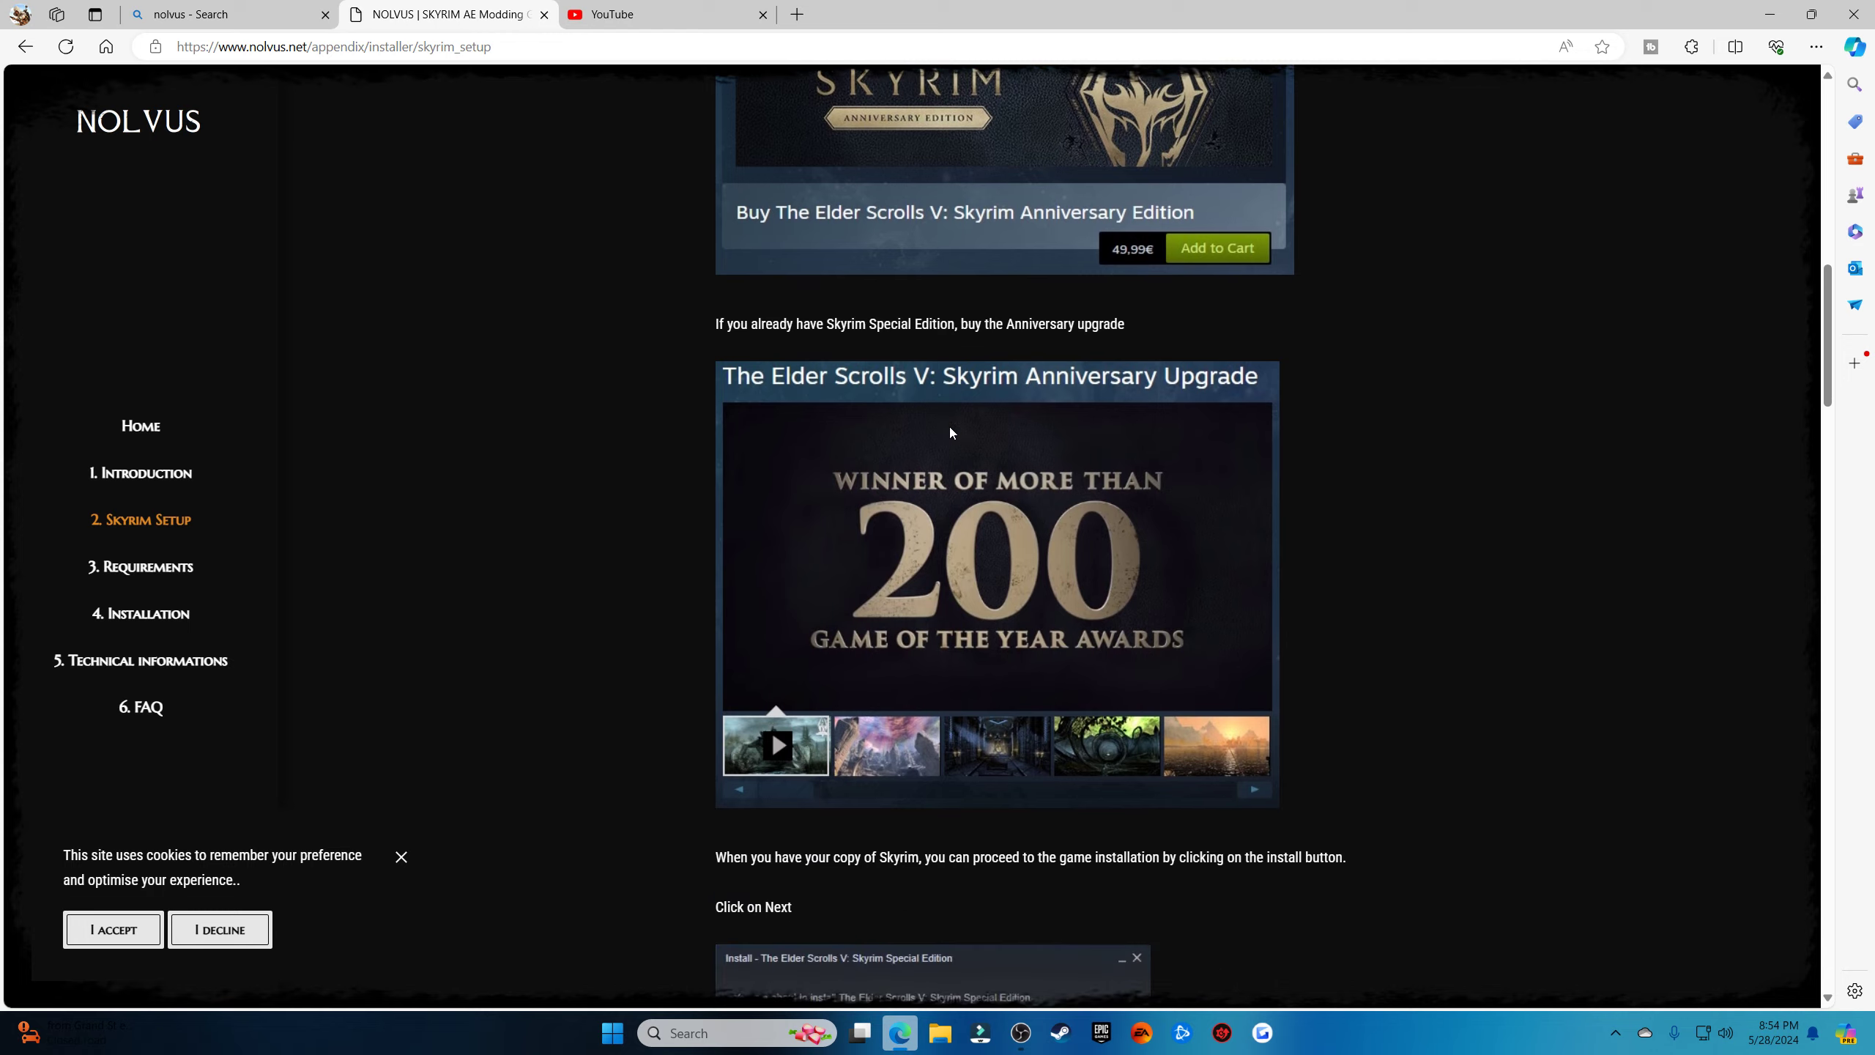
{"action": "scroll", "coordinate": [950, 433], "scroll_direction": "down", "scroll_amount": 20}
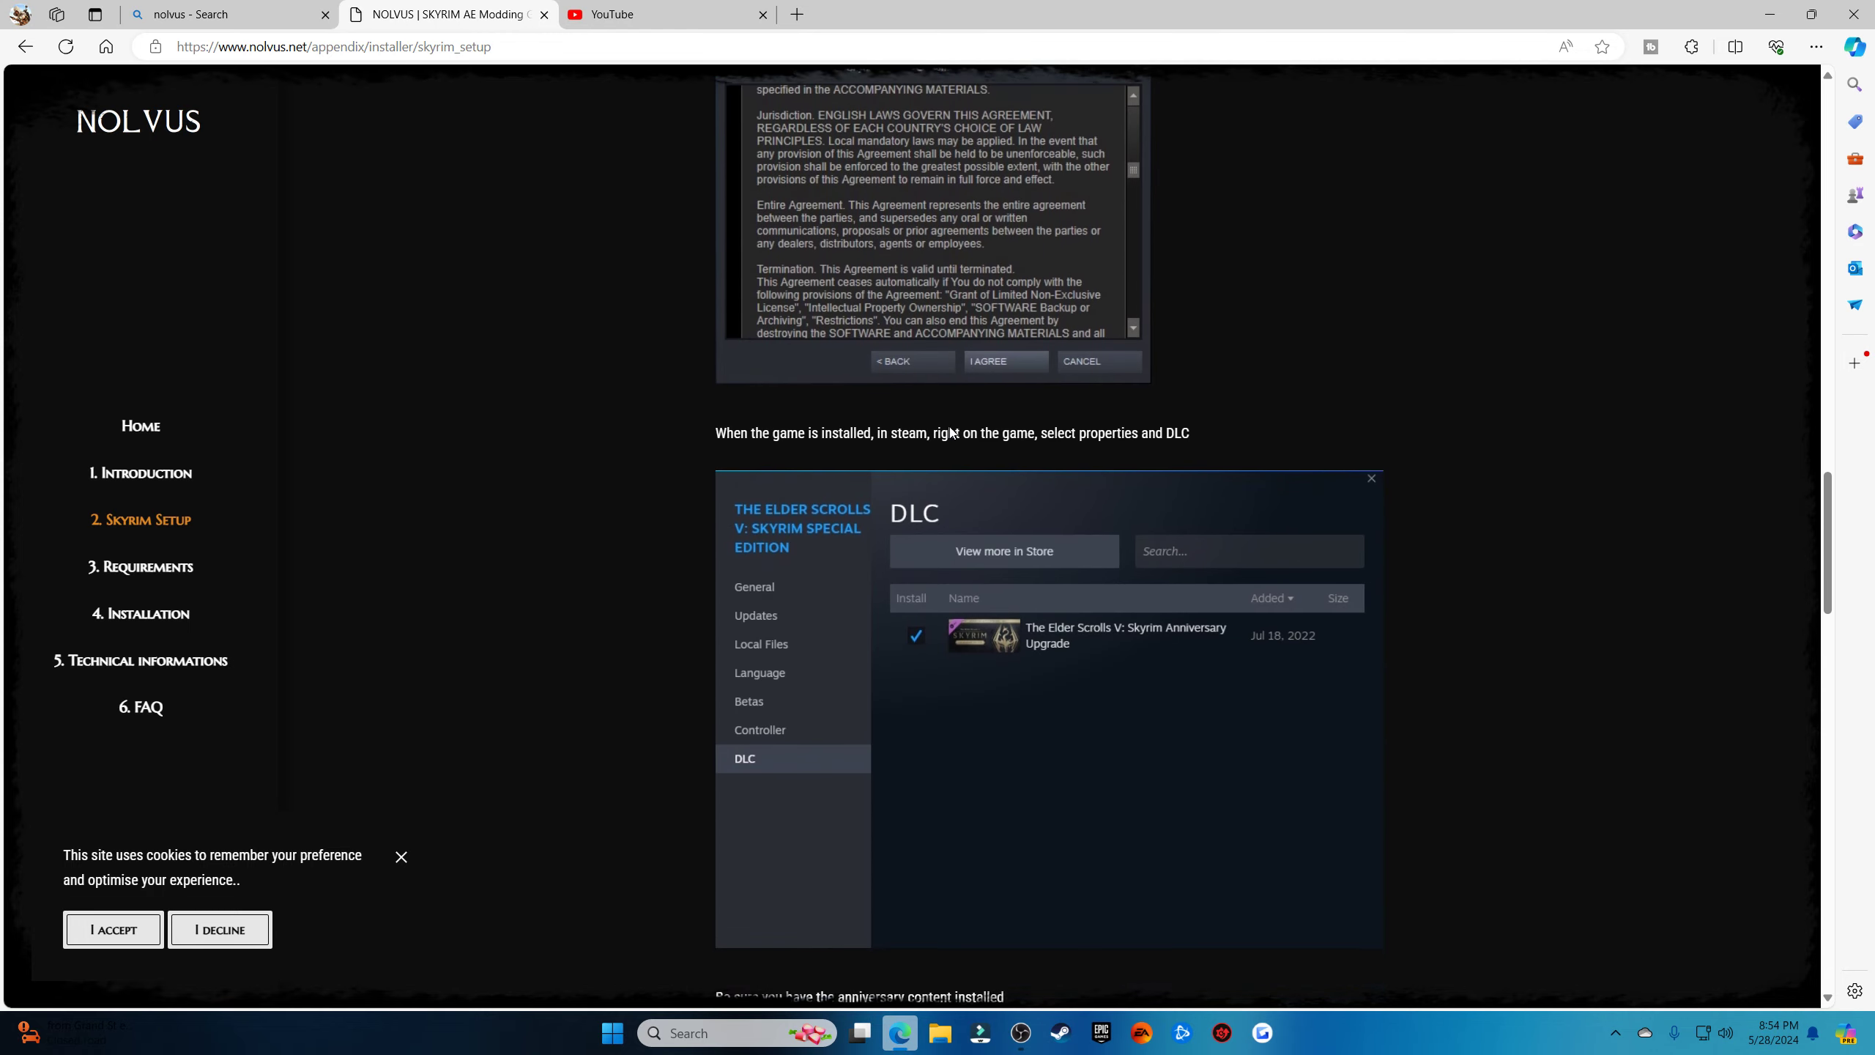
{"action": "scroll", "coordinate": [949, 427], "scroll_direction": "down", "scroll_amount": 8}
{"action": "scroll", "coordinate": [949, 426], "scroll_direction": "up", "scroll_amount": 6}
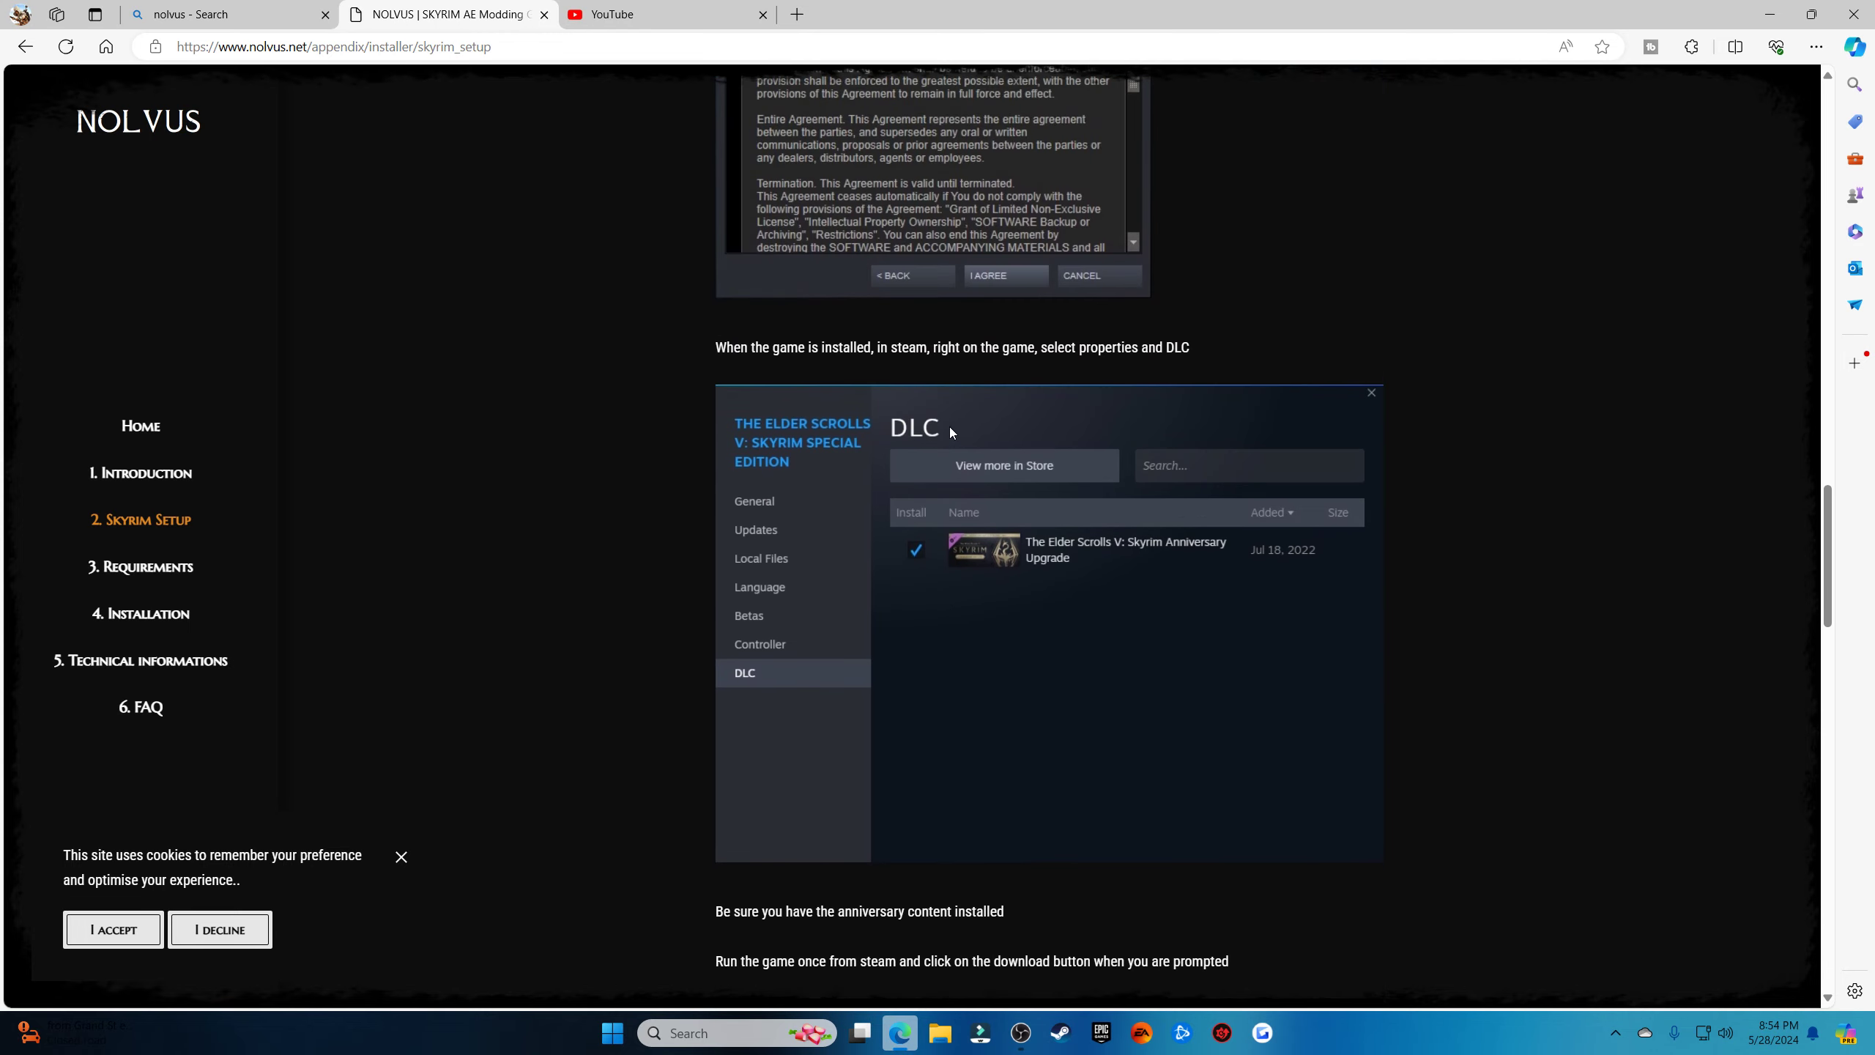
Review the Skyrim Setup instructions on downloading and checking the Creation Club files and configuring the graphics driver
{"action": "scroll", "coordinate": [949, 433], "scroll_direction": "down", "scroll_amount": 11}
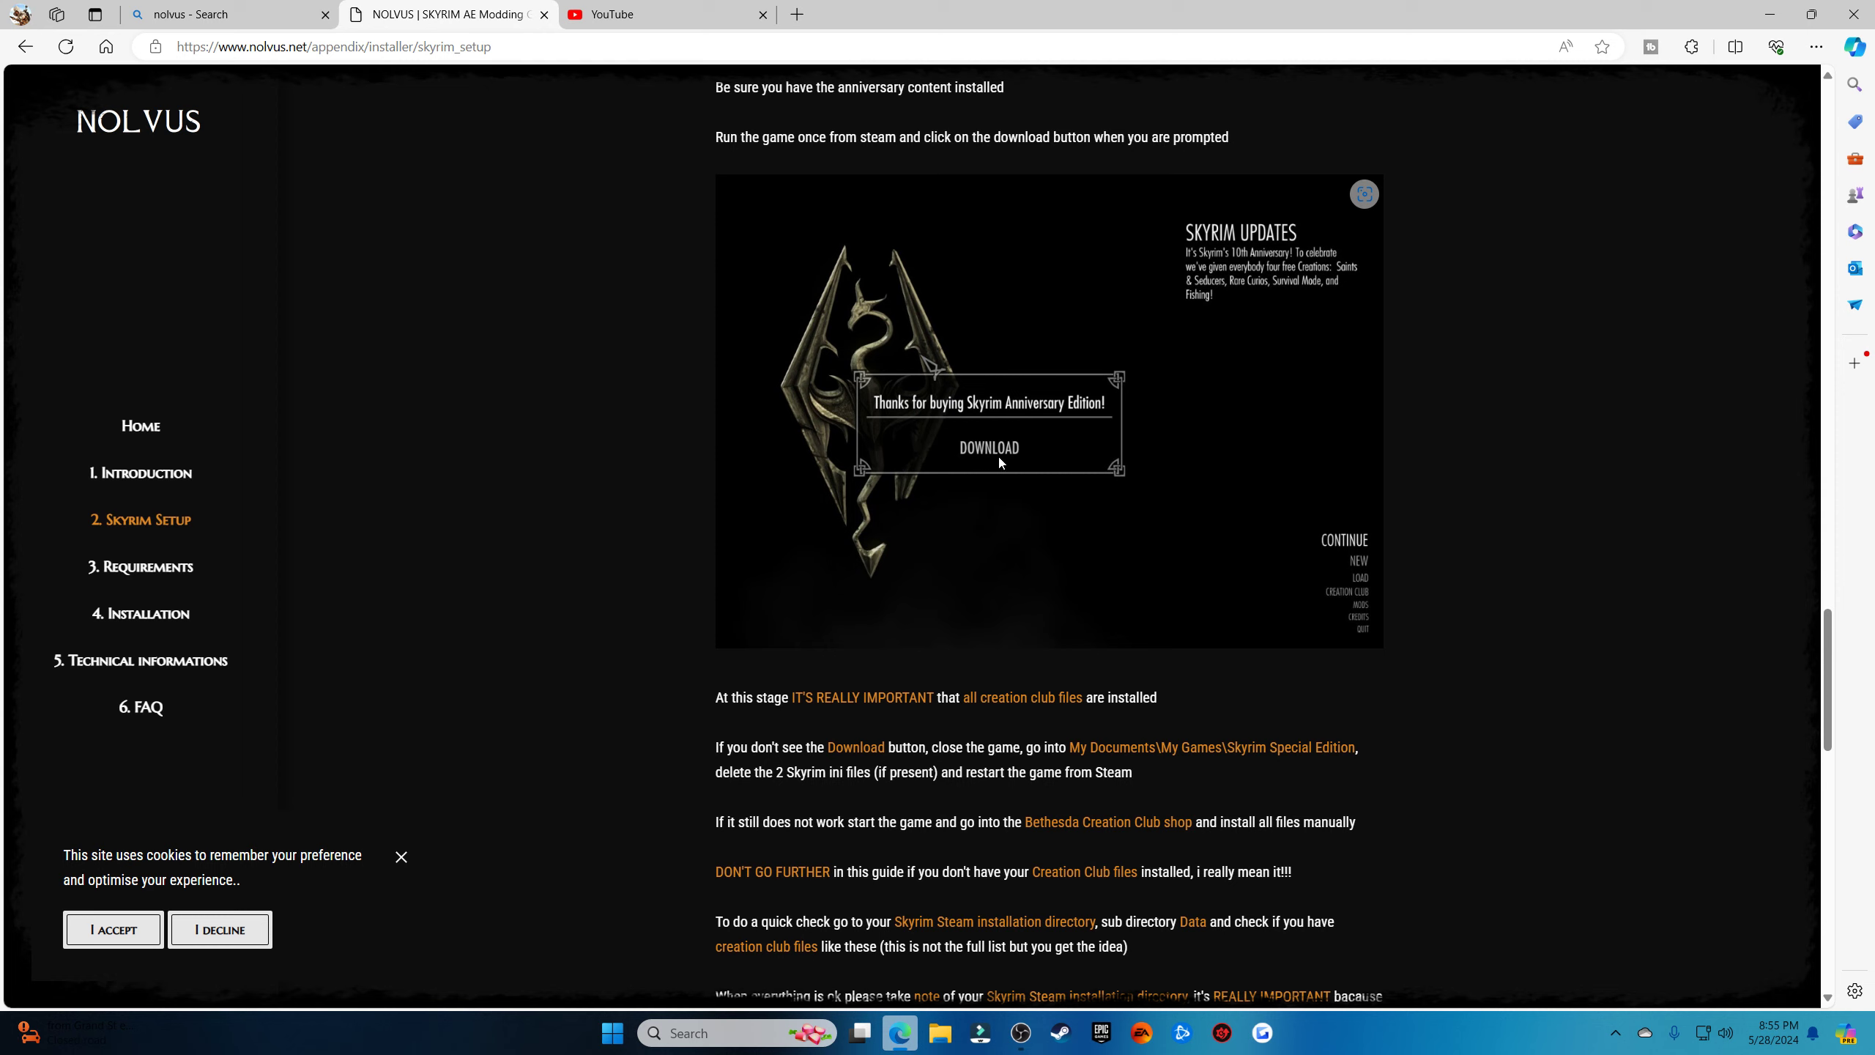
{"action": "scroll", "coordinate": [989, 496], "scroll_direction": "down", "scroll_amount": 3}
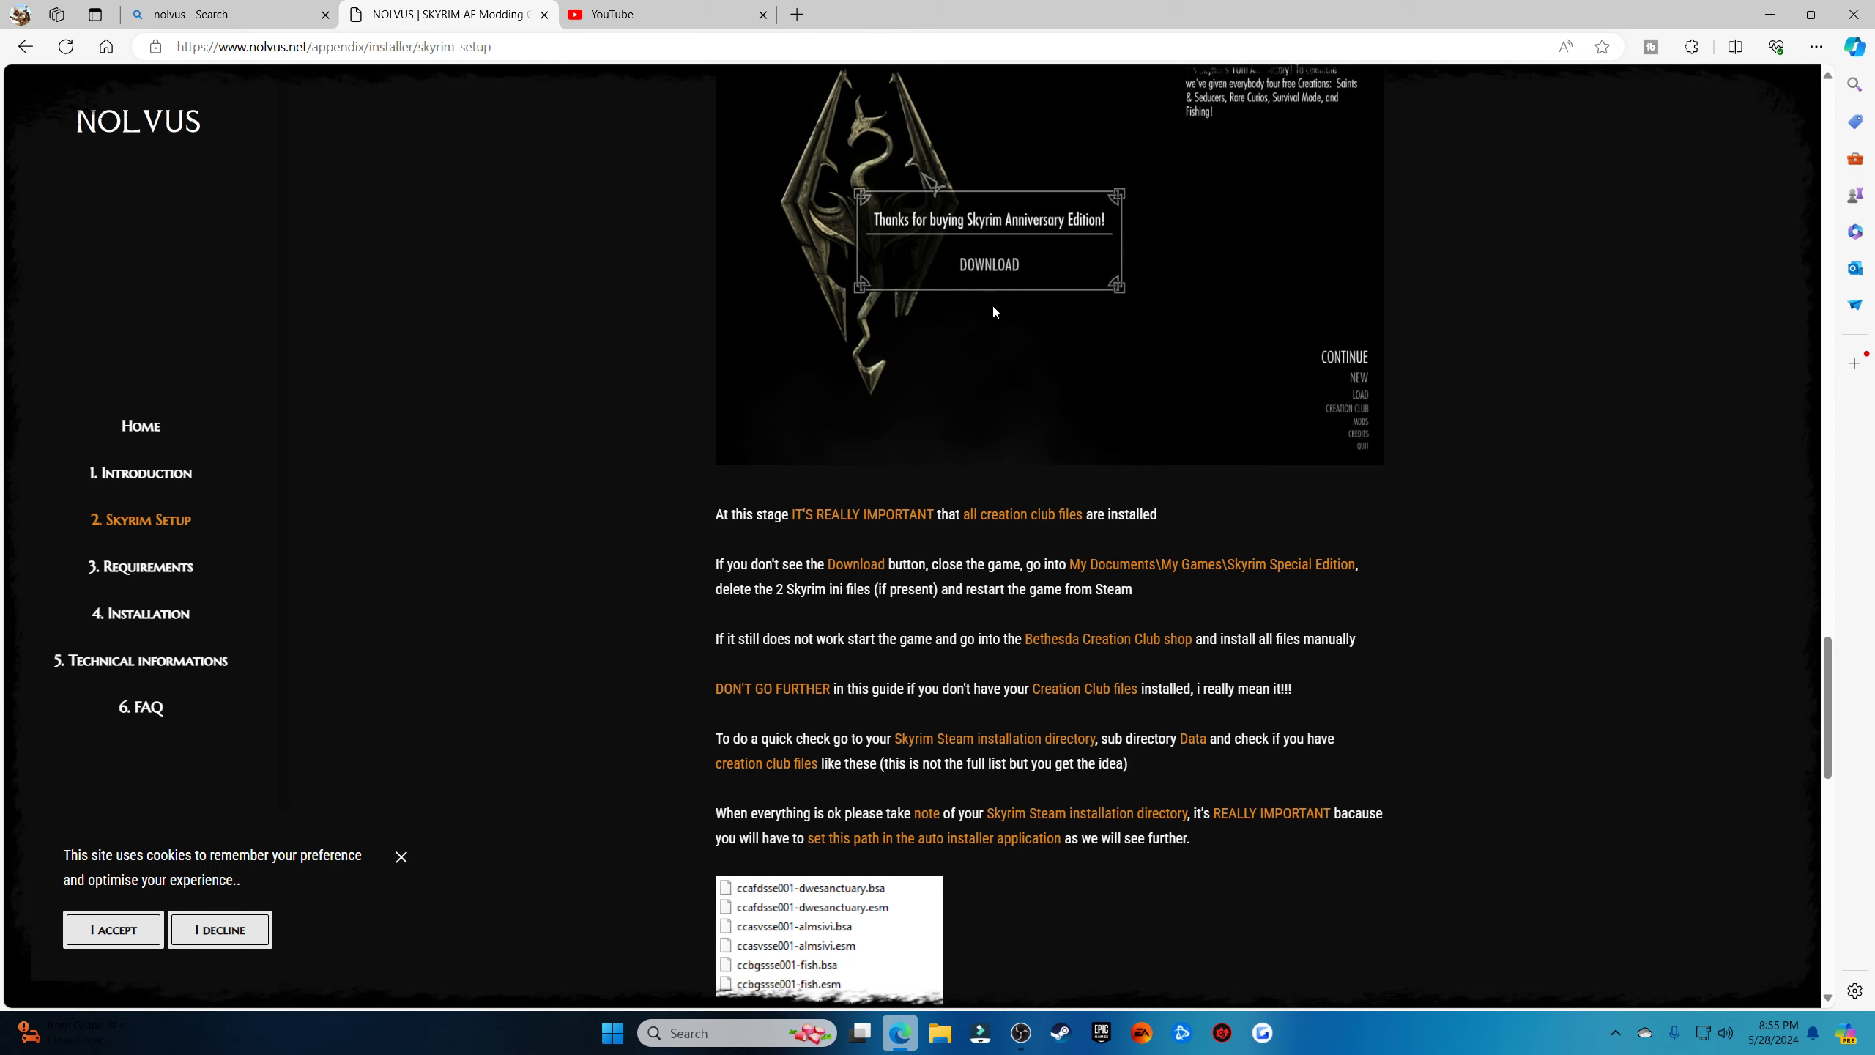
{"action": "scroll", "coordinate": [994, 337], "scroll_direction": "down", "scroll_amount": 8}
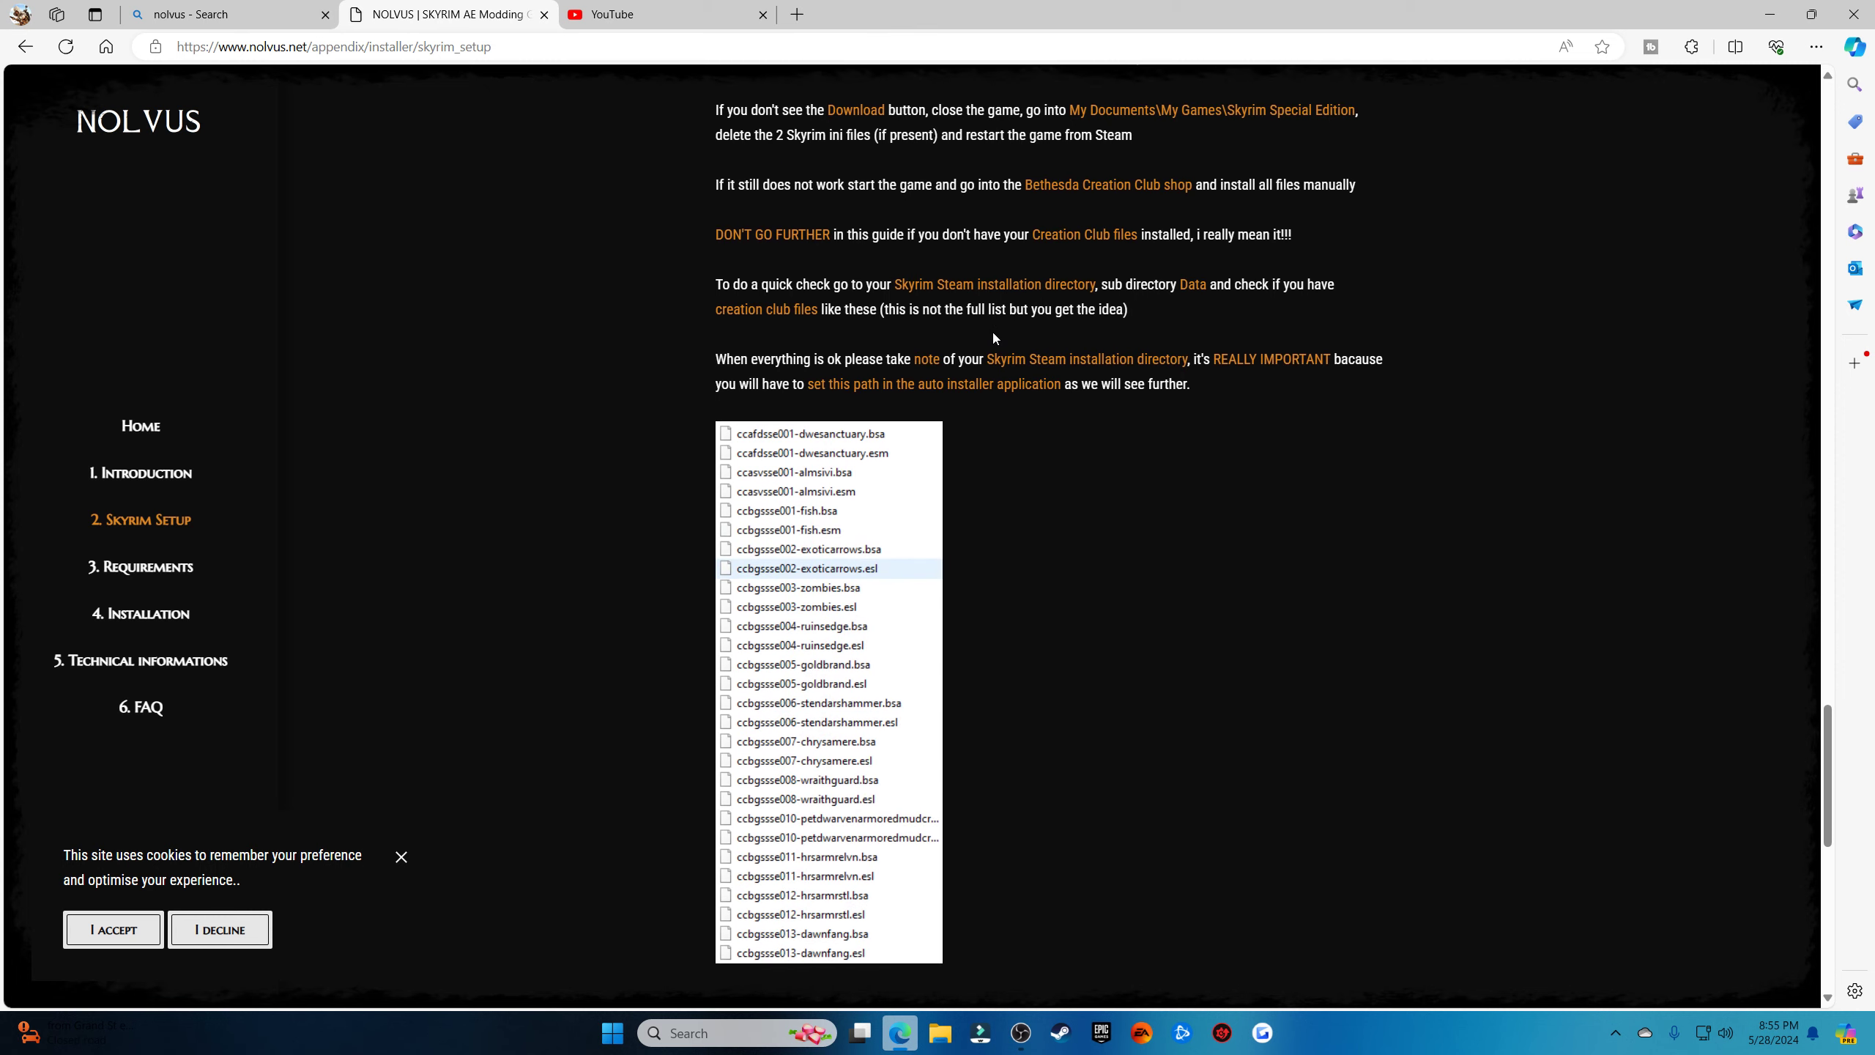
{"action": "scroll", "coordinate": [994, 338], "scroll_direction": "down", "scroll_amount": 11}
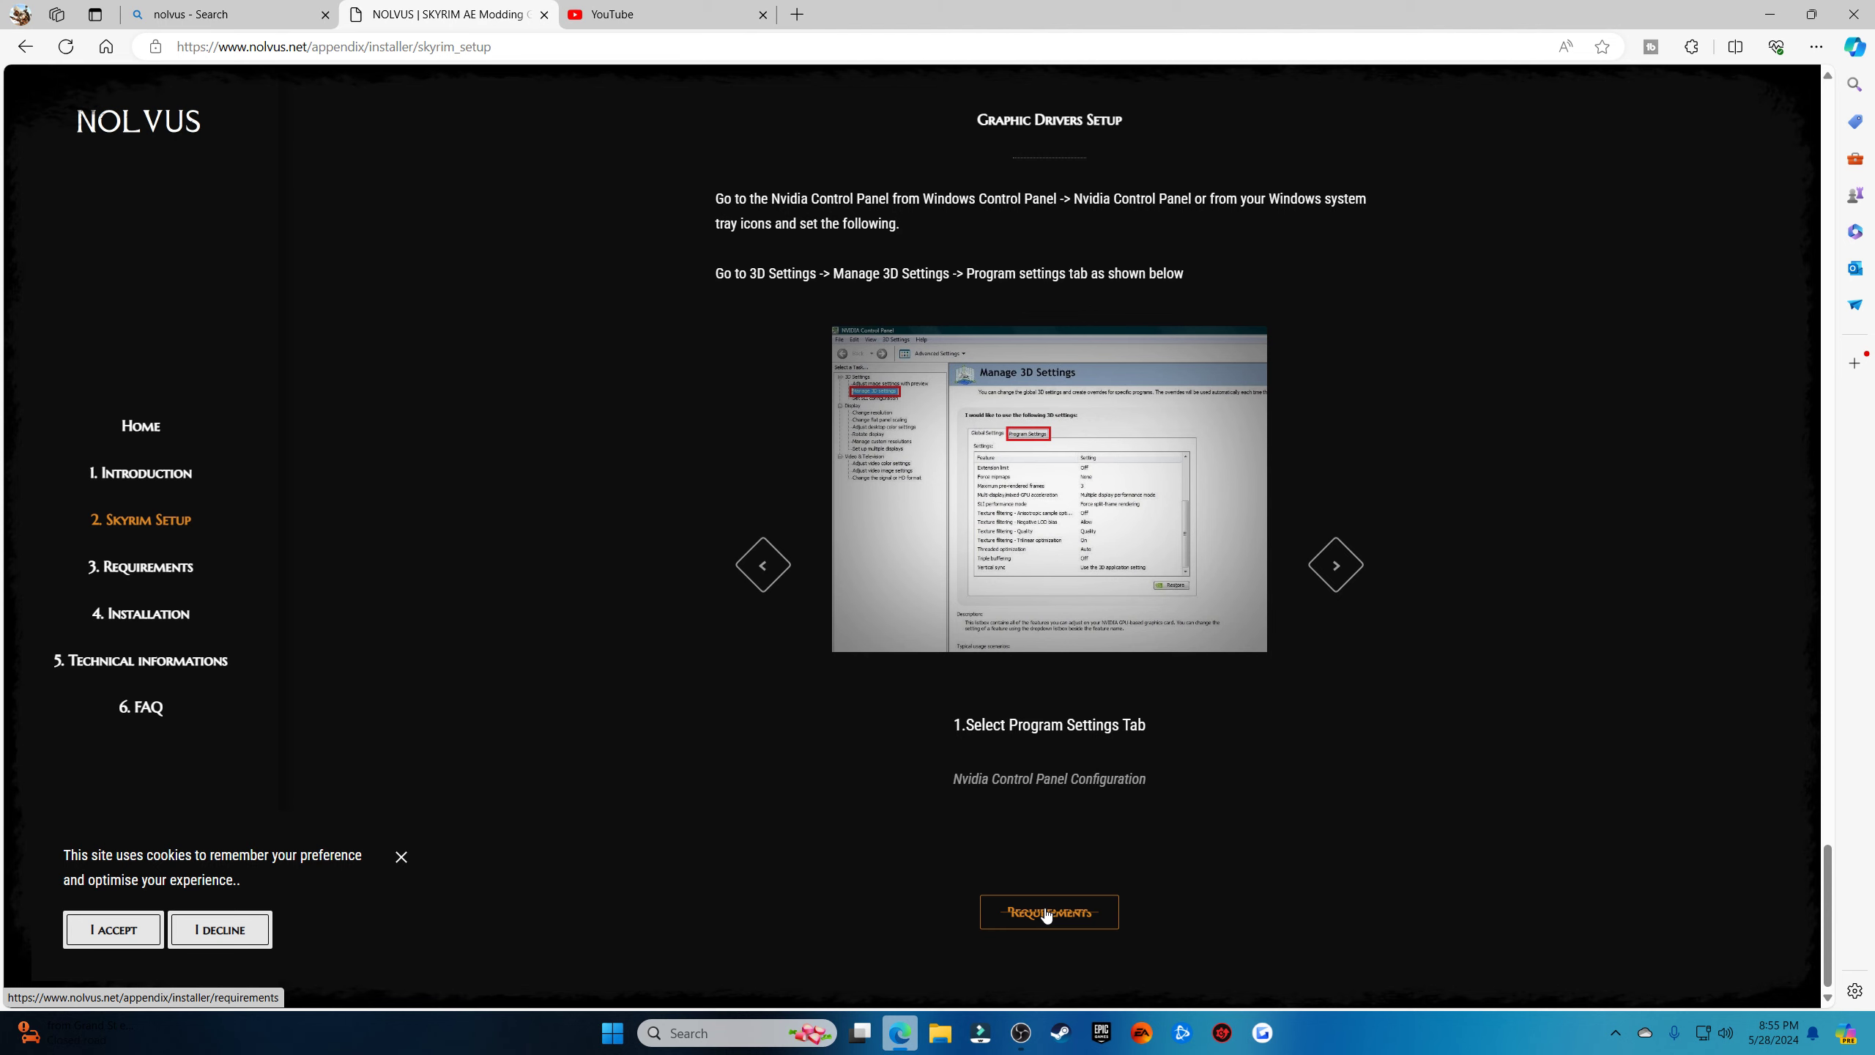
{"action": "scroll", "coordinate": [1059, 812], "scroll_direction": "up", "scroll_amount": 7}
{"action": "scroll", "coordinate": [1060, 814], "scroll_direction": "down", "scroll_amount": 6}
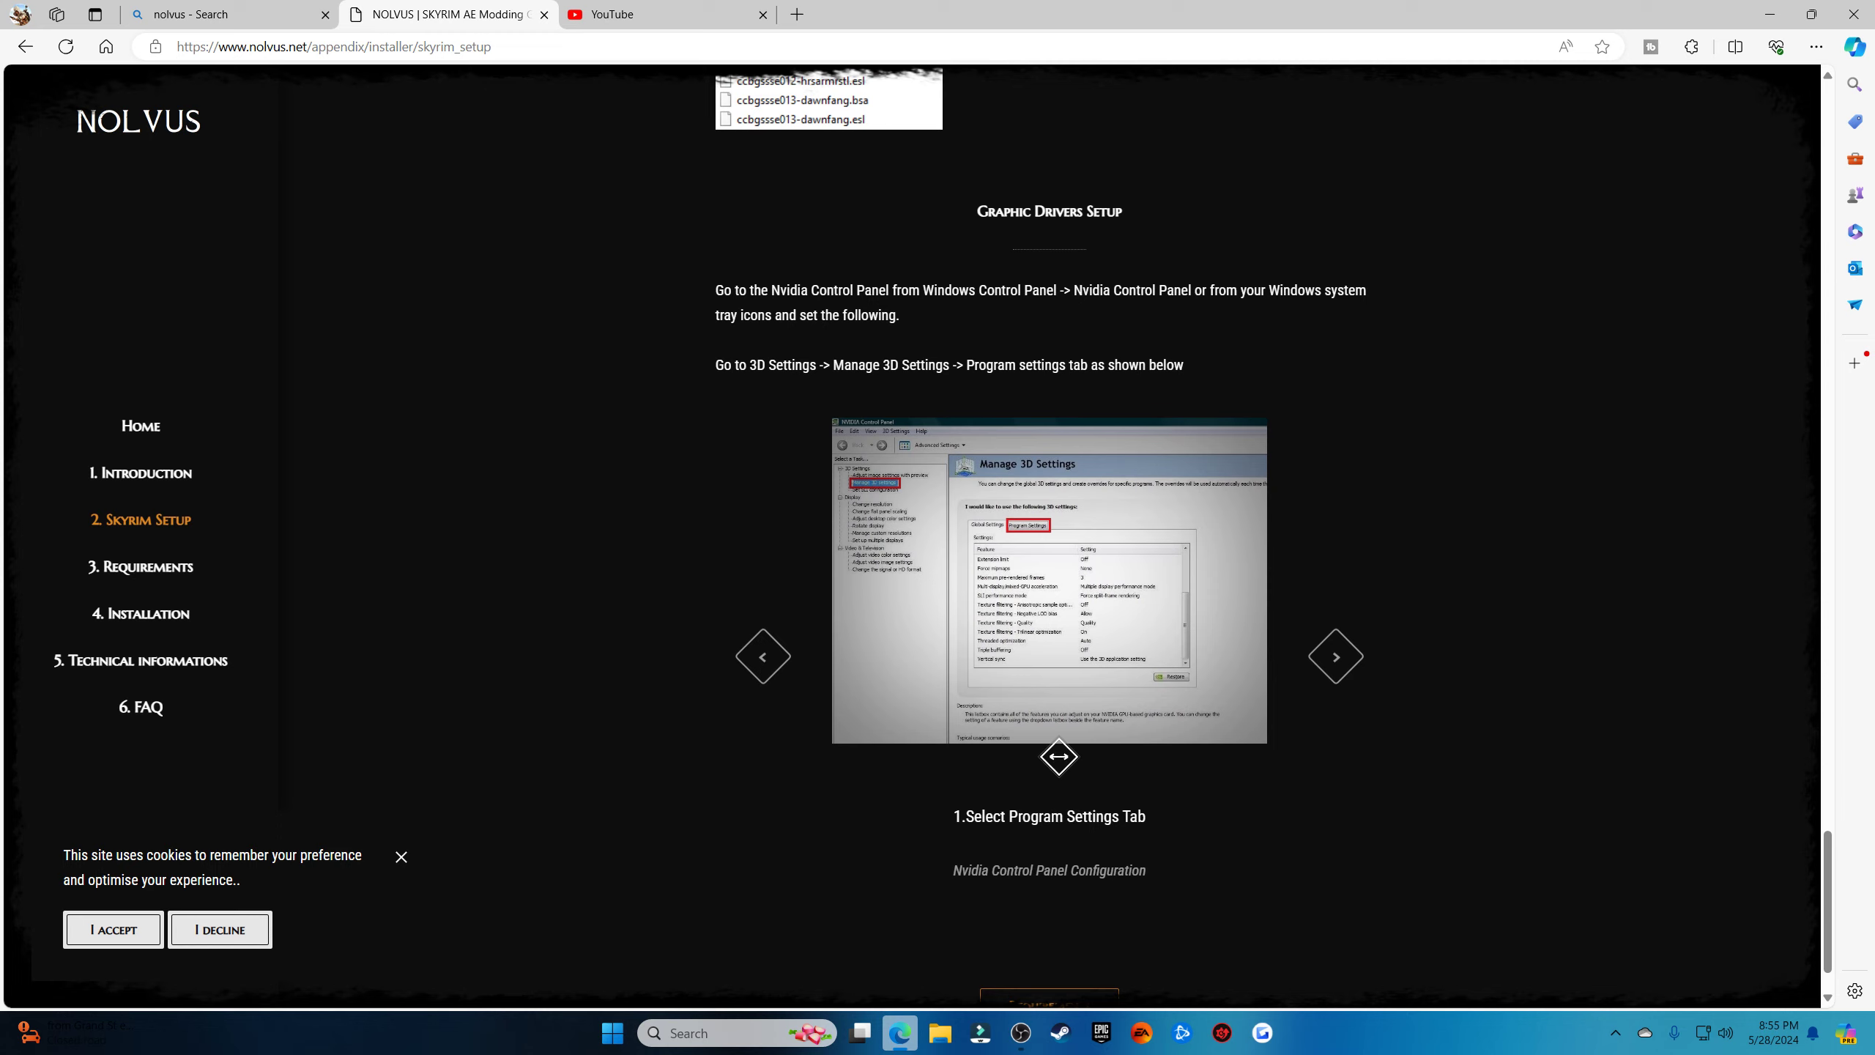
{"action": "scroll", "coordinate": [1058, 838], "scroll_direction": "down", "scroll_amount": 1}
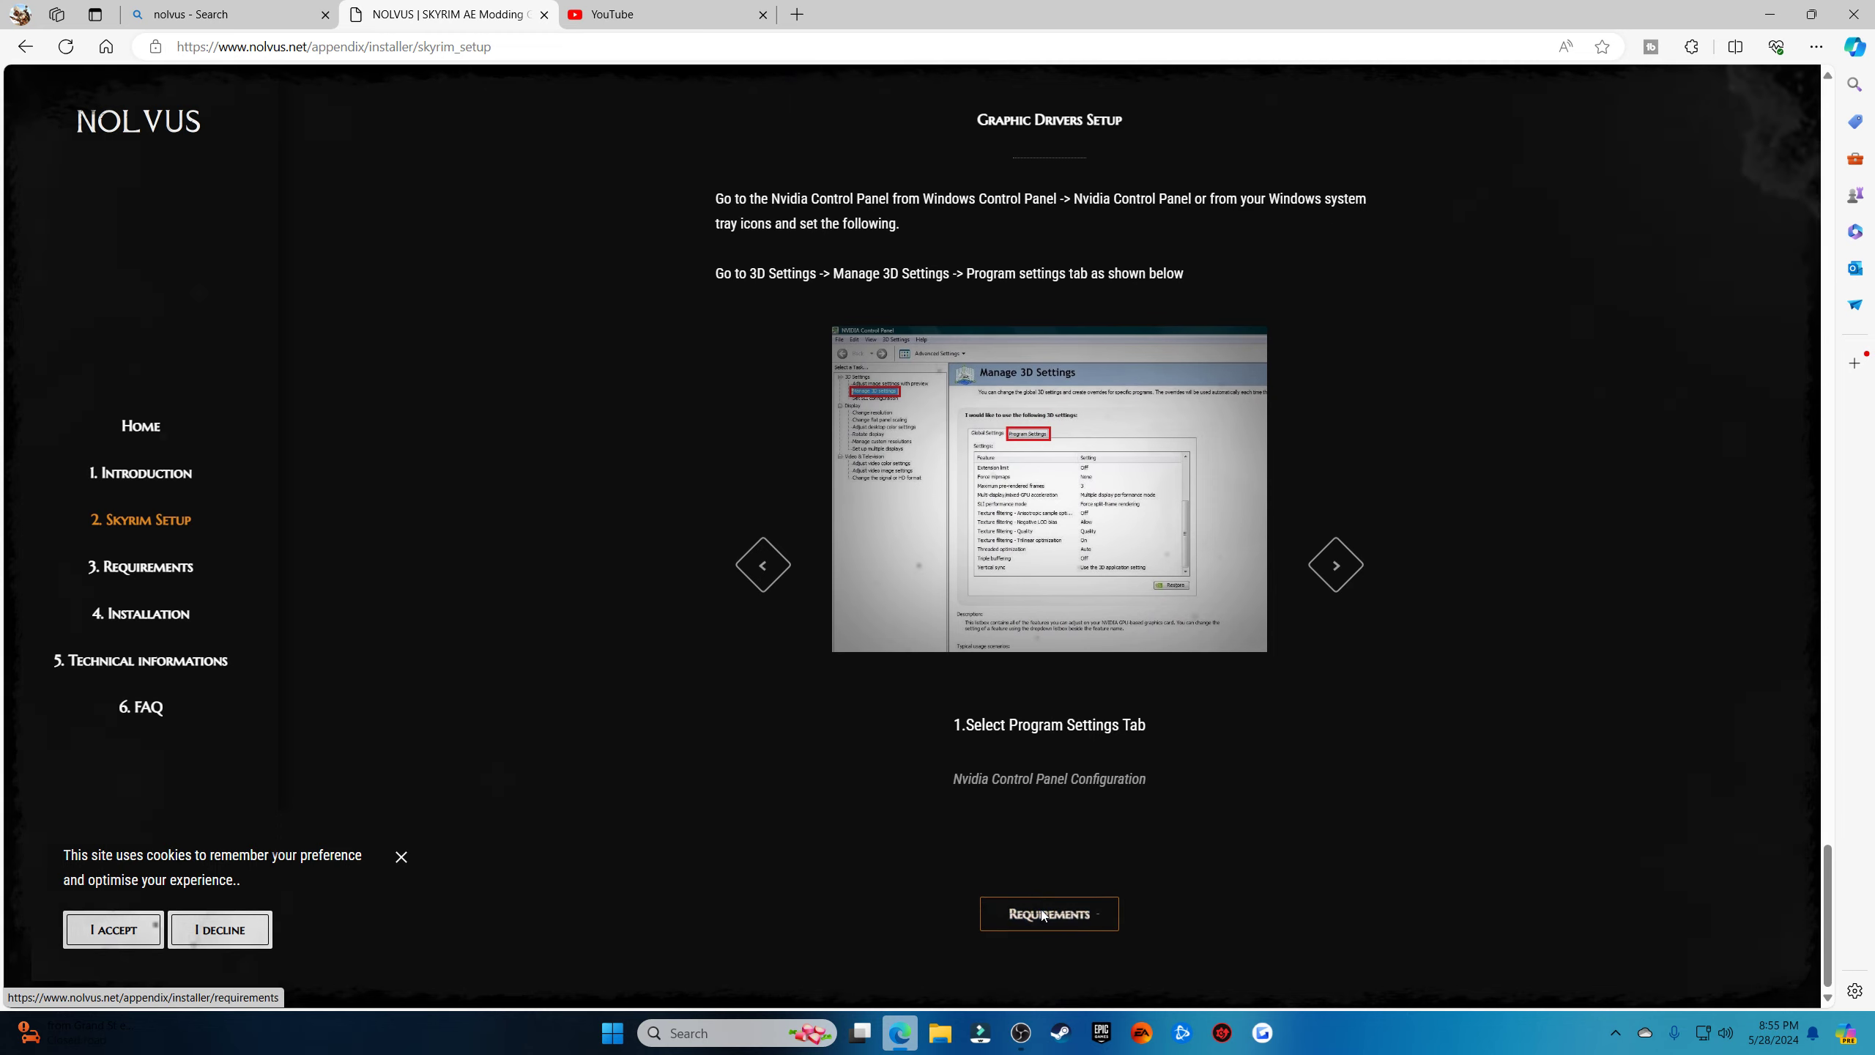
Open the Requirements chapter and review the hardware variants, Nexus API key, Nexus Premium, Nolvus account and optional requirements
{"action": "left_click", "coordinate": [1042, 914]}
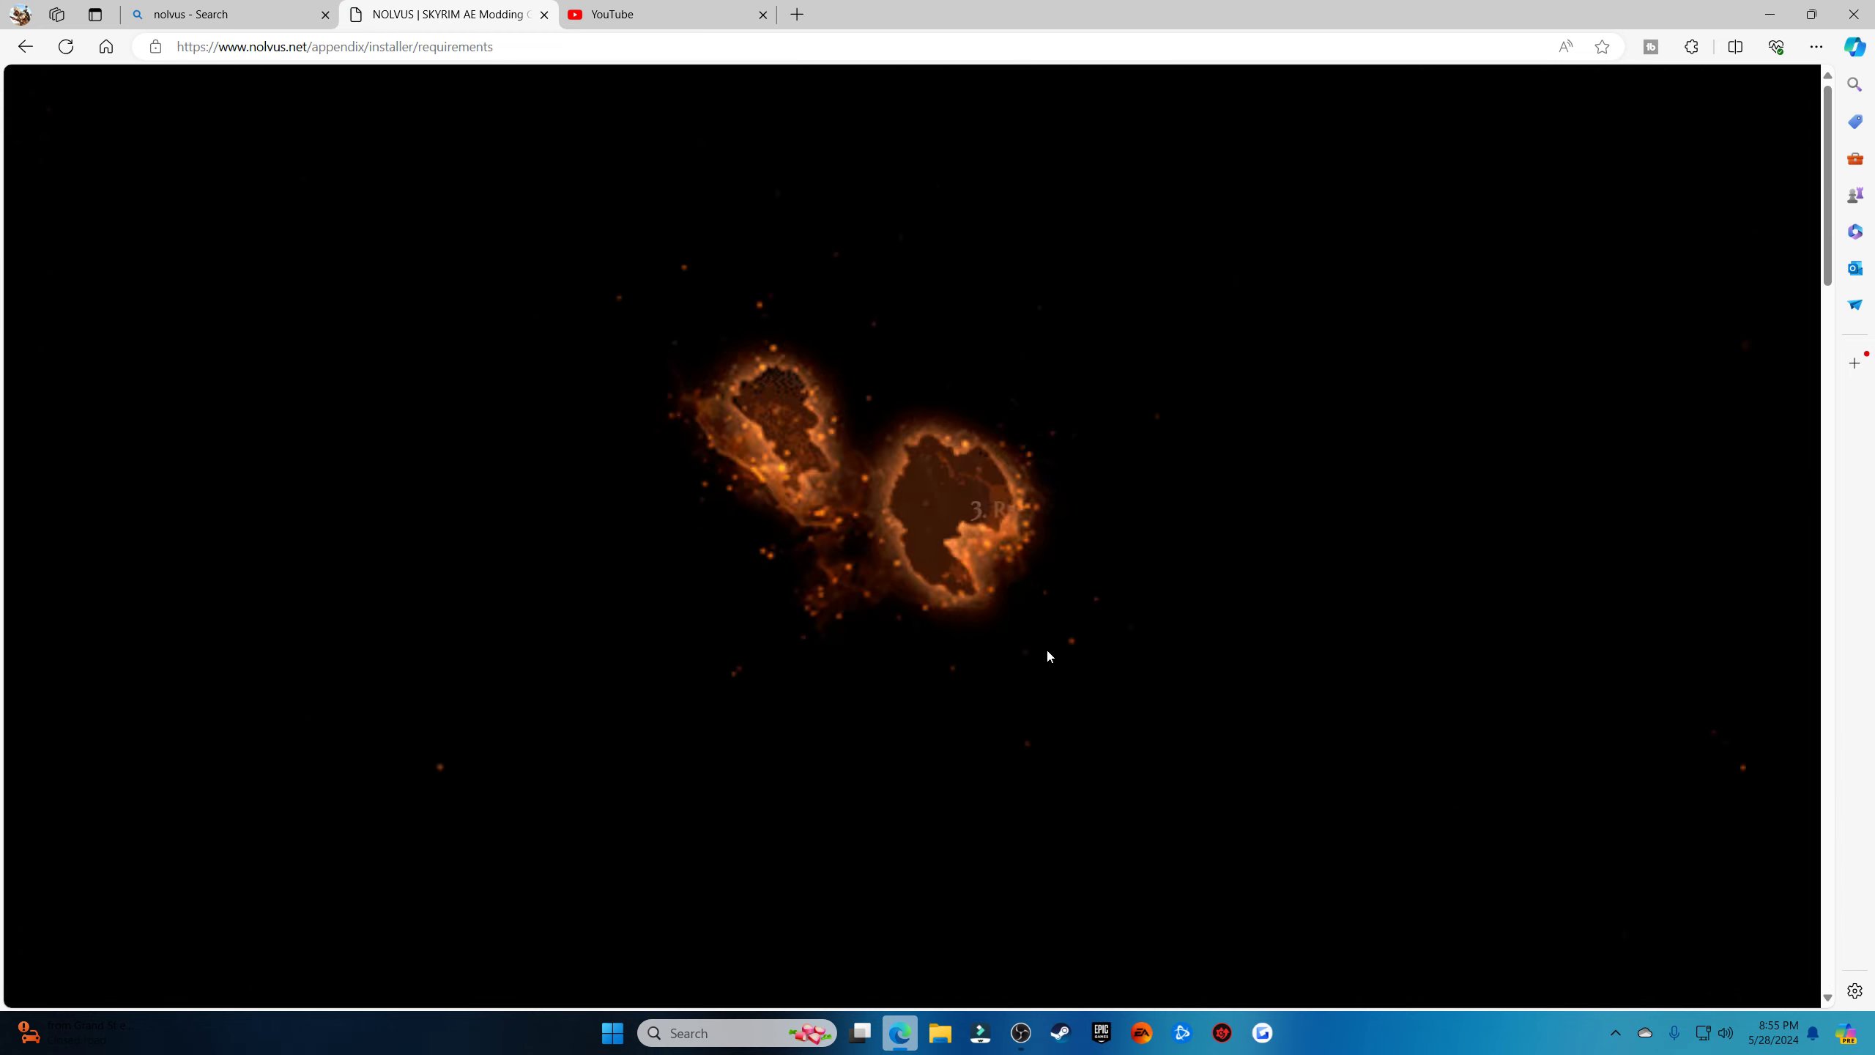
{"action": "scroll", "coordinate": [1048, 650], "scroll_direction": "down", "scroll_amount": 6}
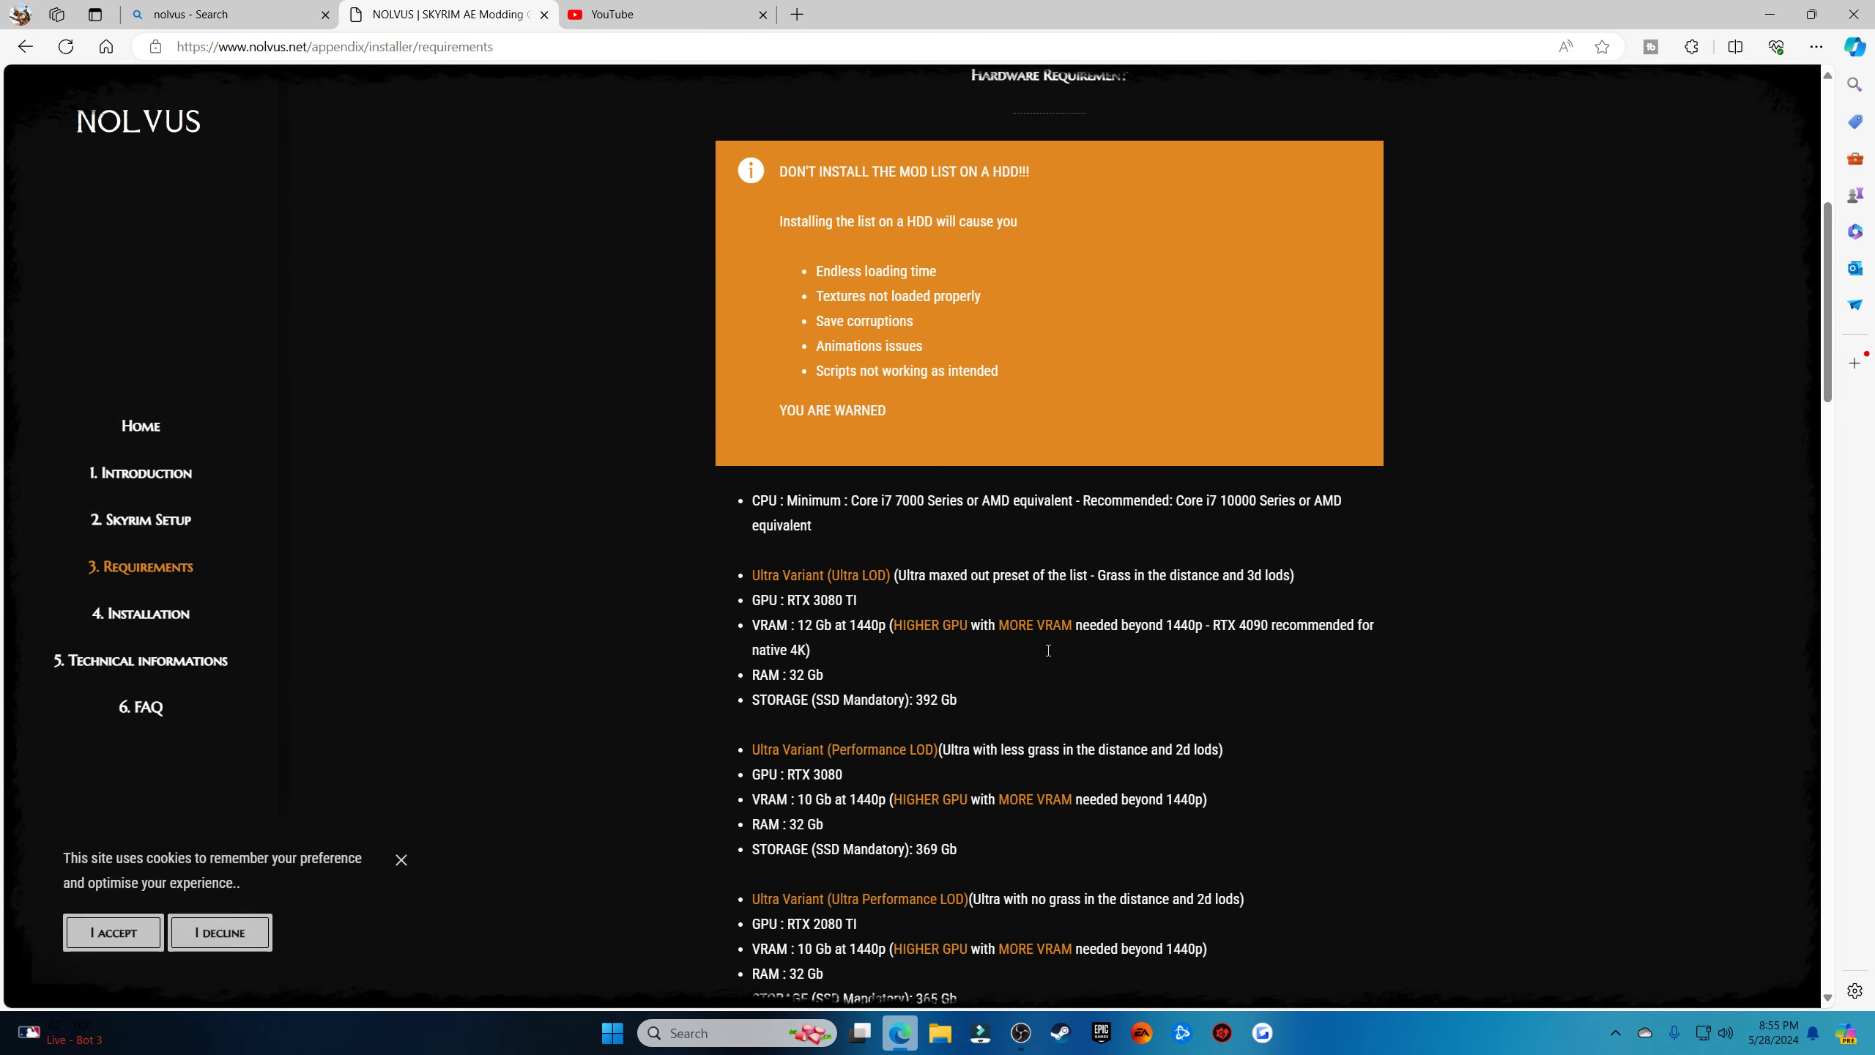
{"action": "scroll", "coordinate": [1048, 649], "scroll_direction": "down", "scroll_amount": 3}
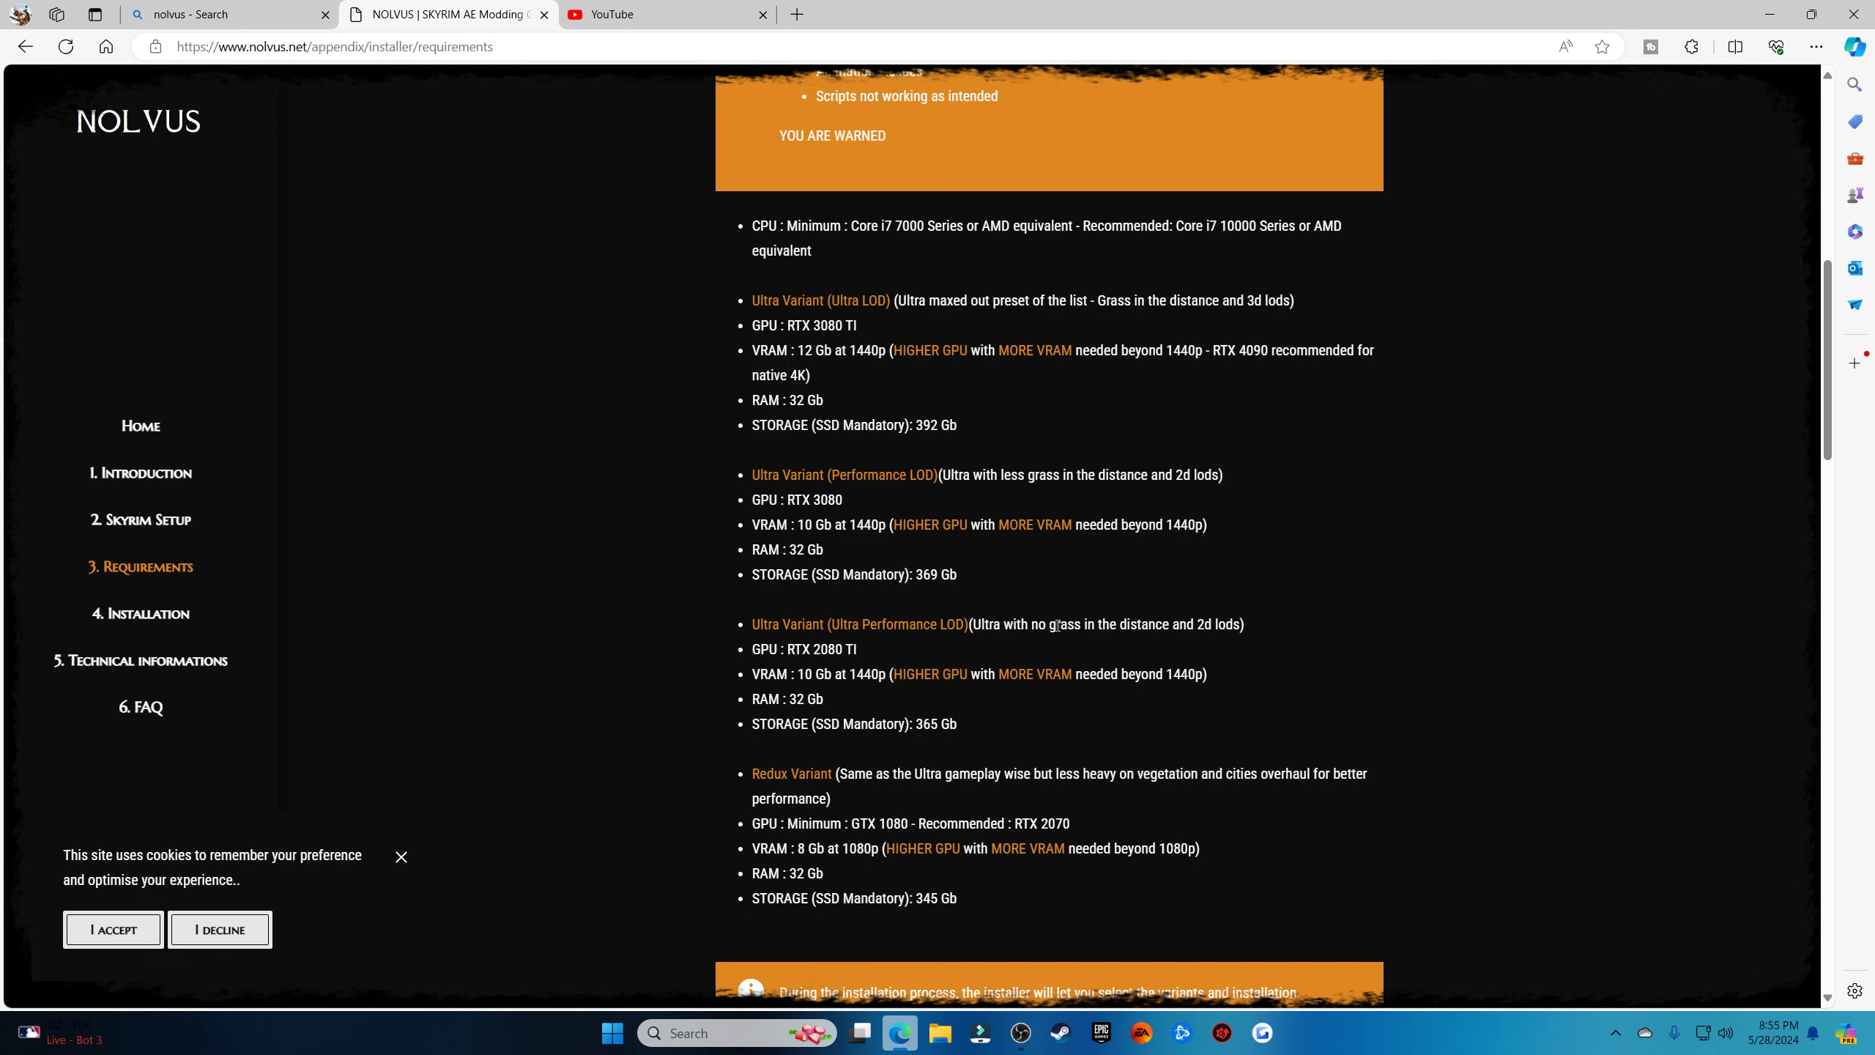
{"action": "scroll", "coordinate": [1054, 509], "scroll_direction": "down", "scroll_amount": 6}
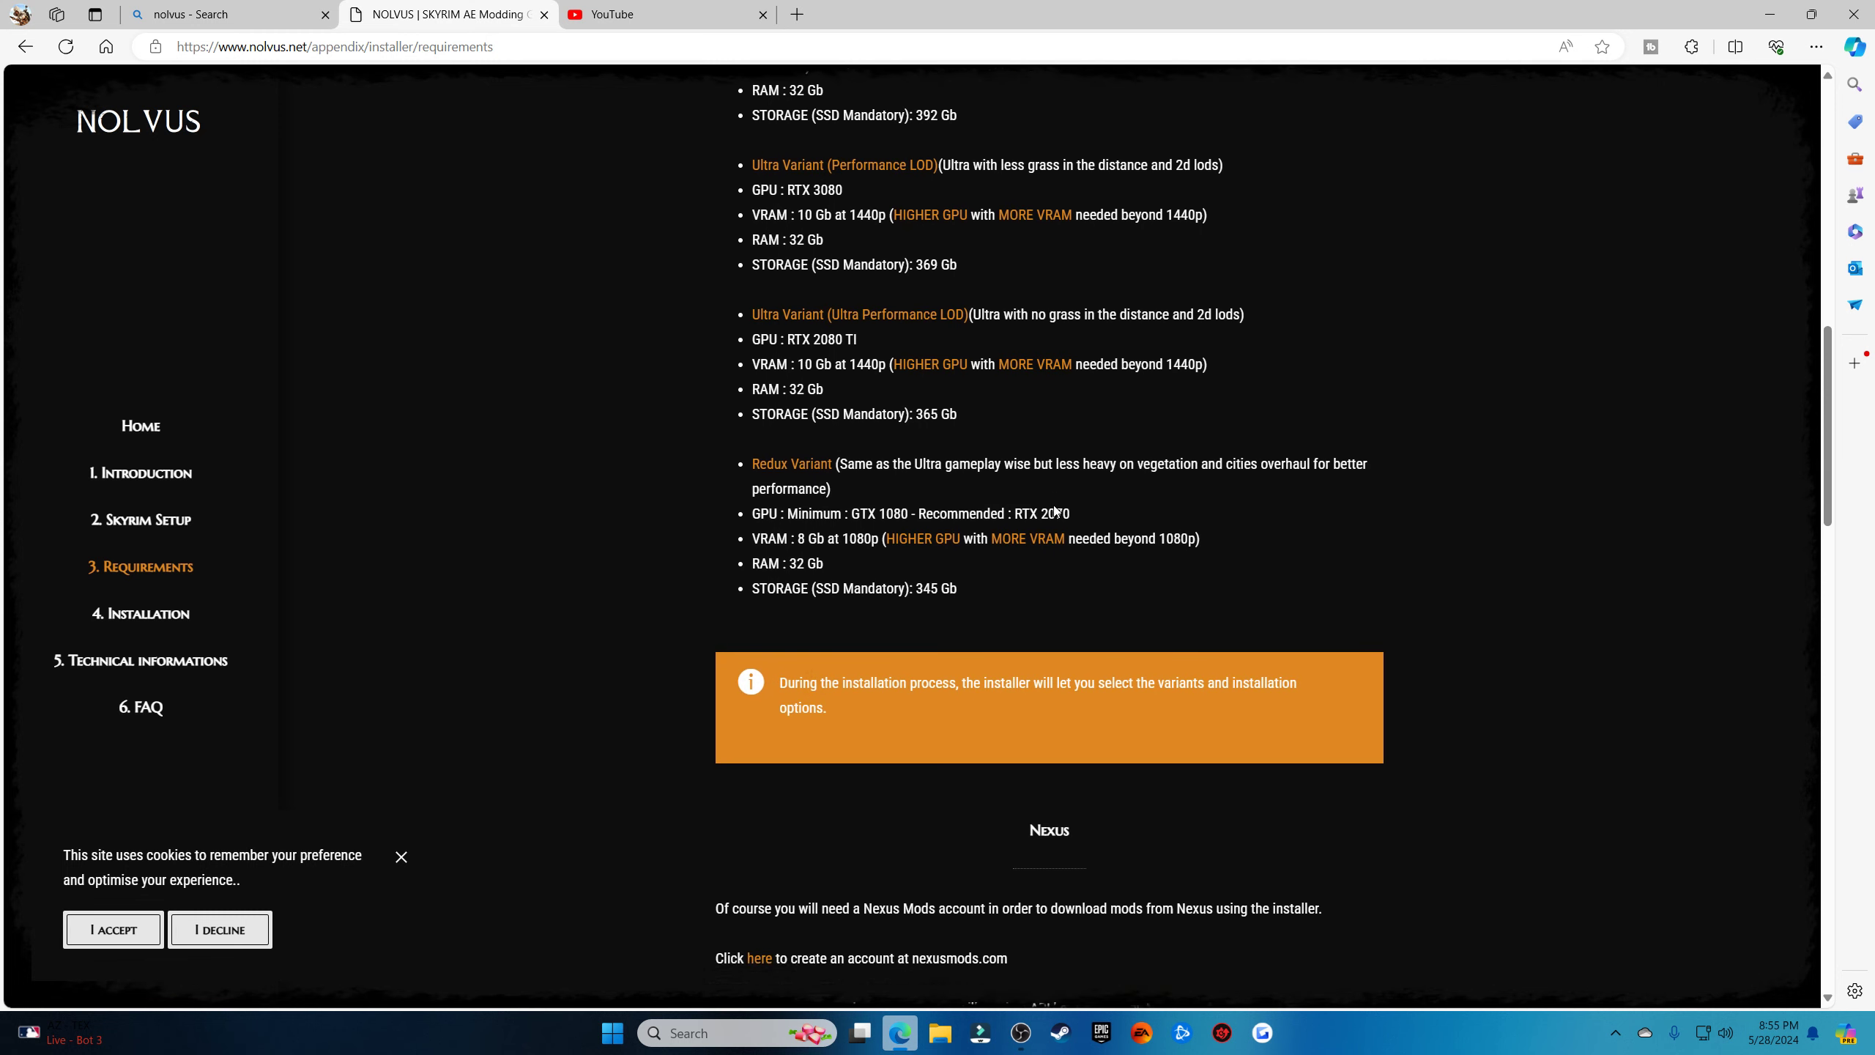
{"action": "scroll", "coordinate": [1054, 511], "scroll_direction": "down", "scroll_amount": 6}
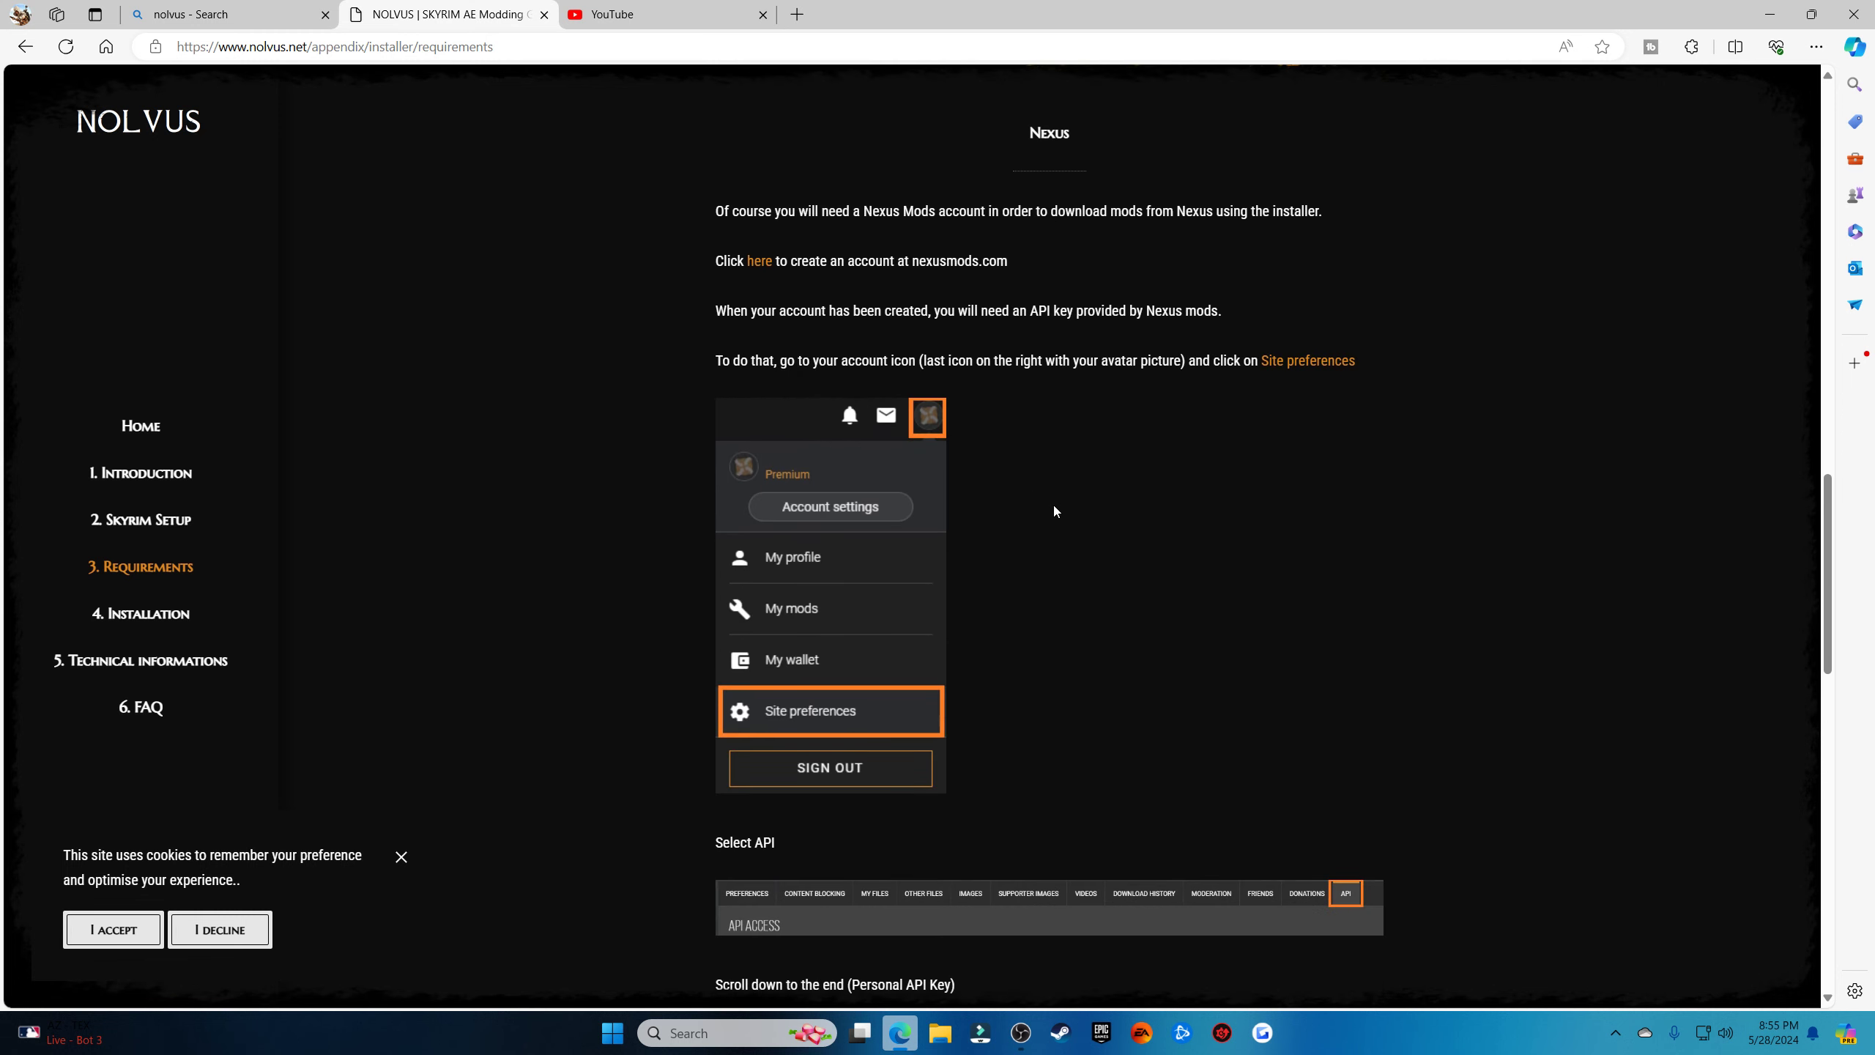
{"action": "scroll", "coordinate": [1054, 511], "scroll_direction": "down", "scroll_amount": 9}
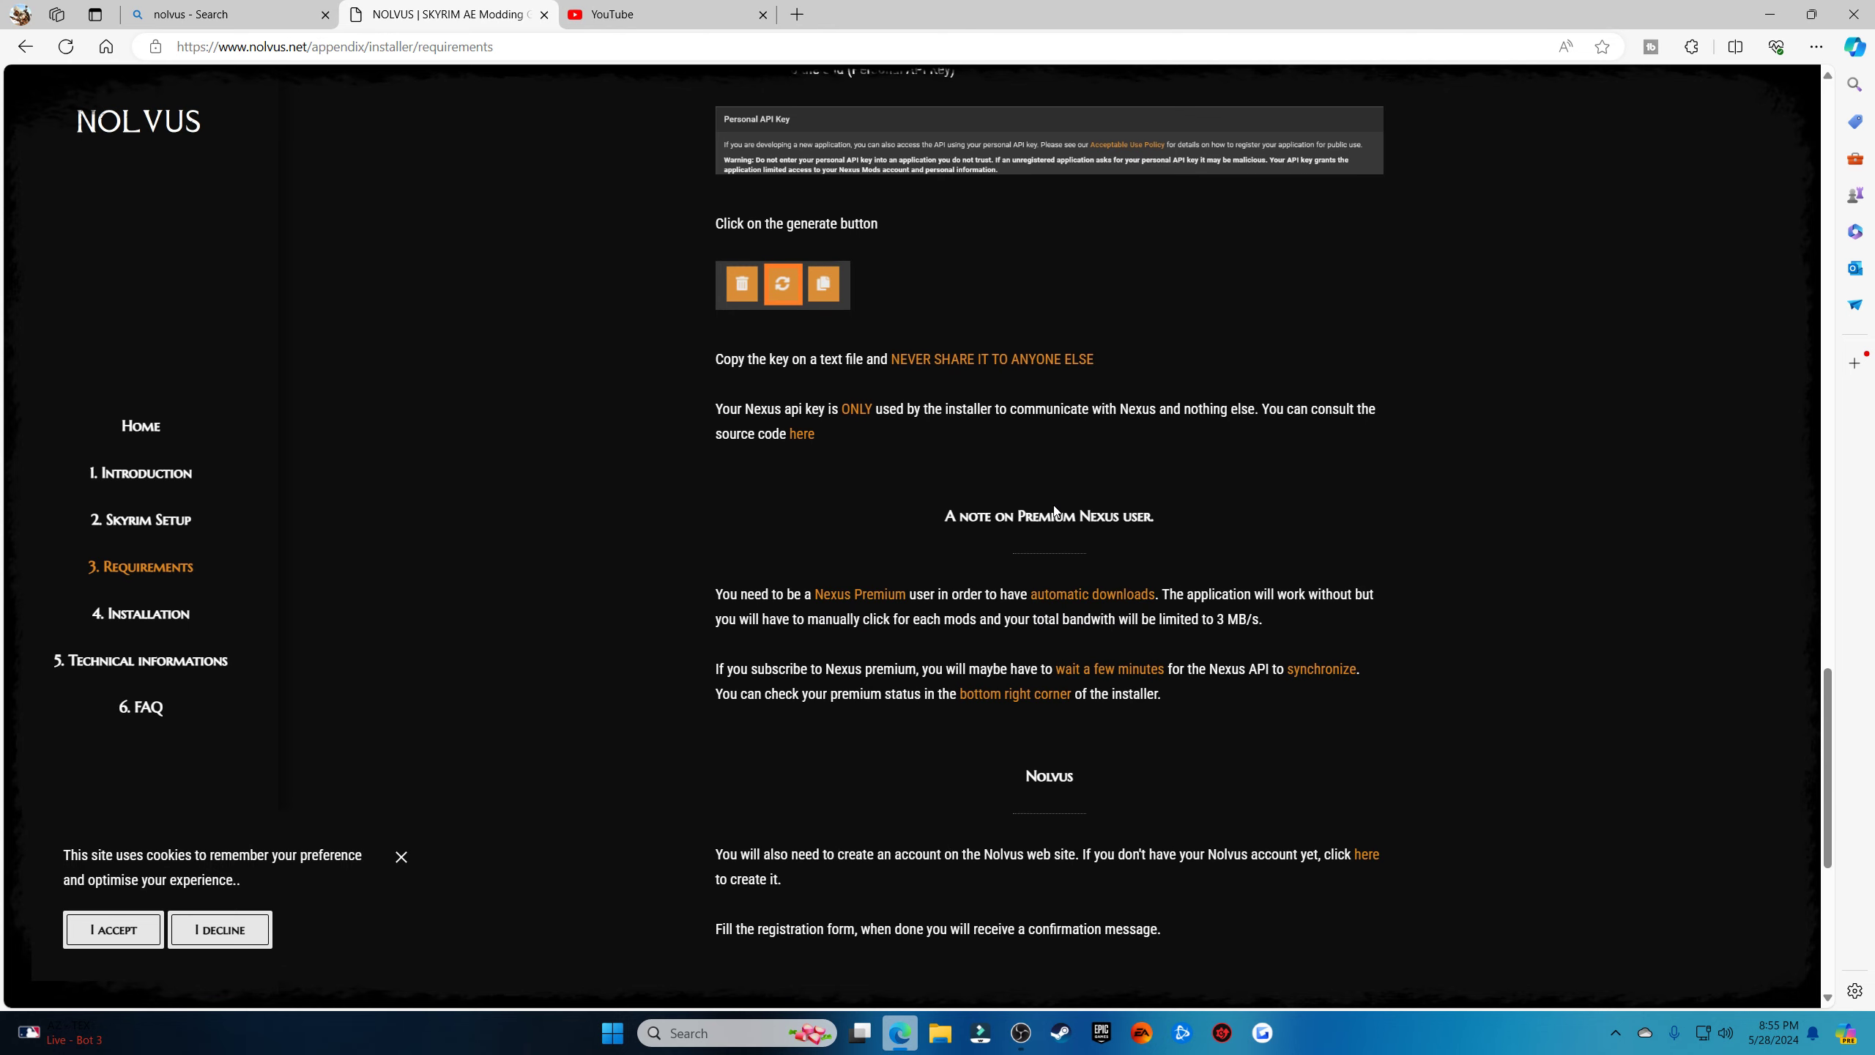
{"action": "scroll", "coordinate": [1053, 555], "scroll_direction": "down", "scroll_amount": 4}
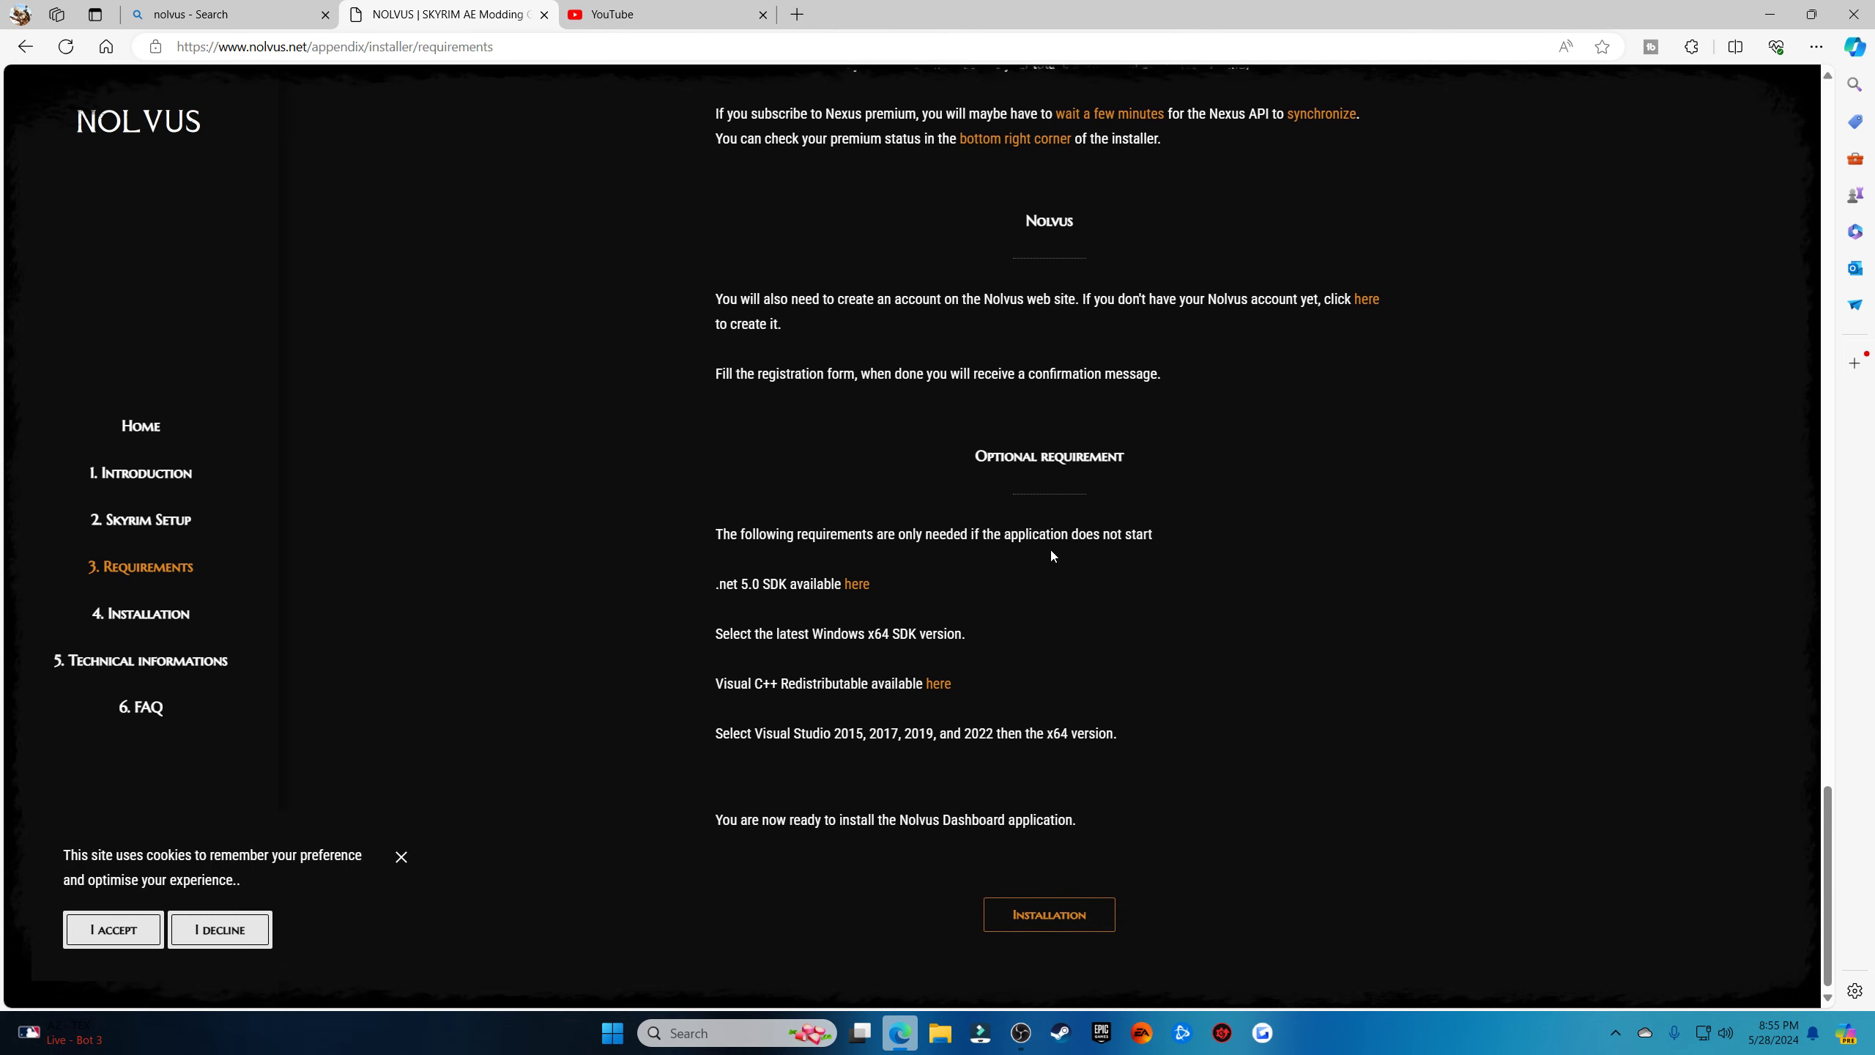
Download NolvusUpdater.exe through the installer link in the Installation chapter, and show the downloaded file in its folder
{"action": "left_click", "coordinate": [1049, 910]}
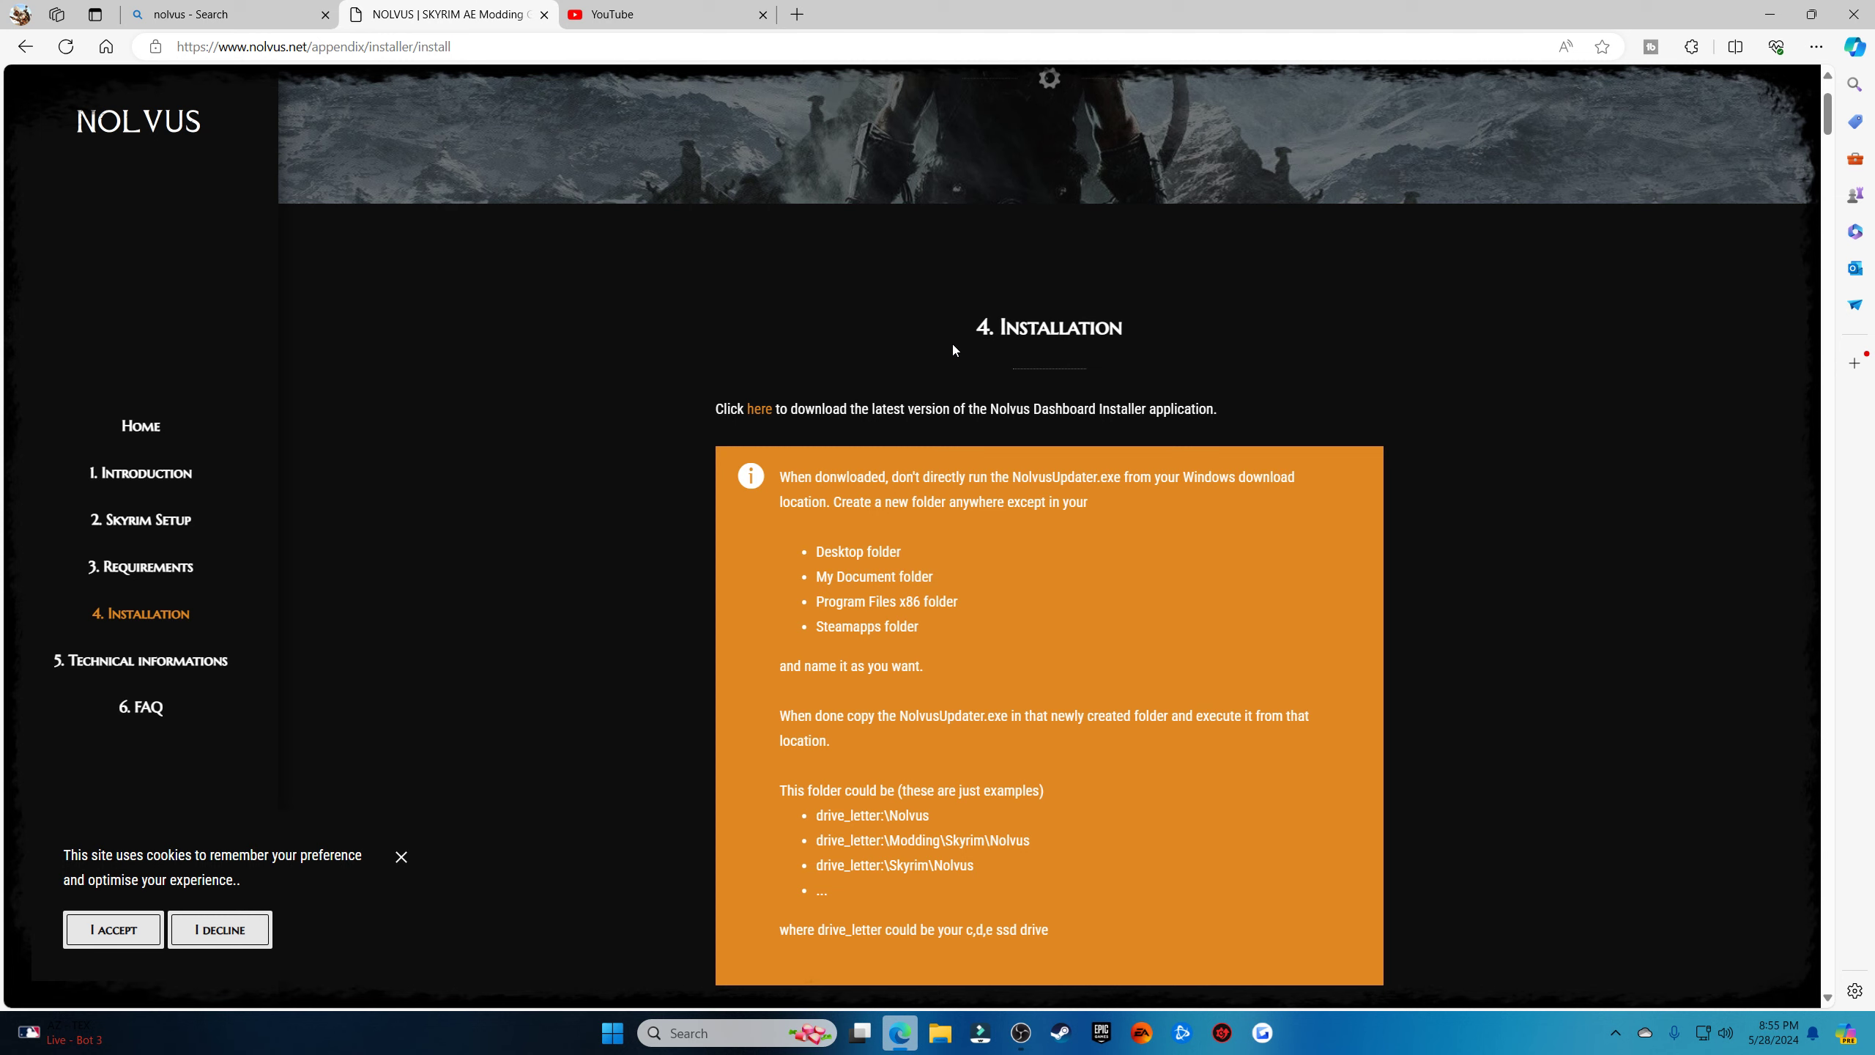
{"action": "left_click", "coordinate": [765, 412]}
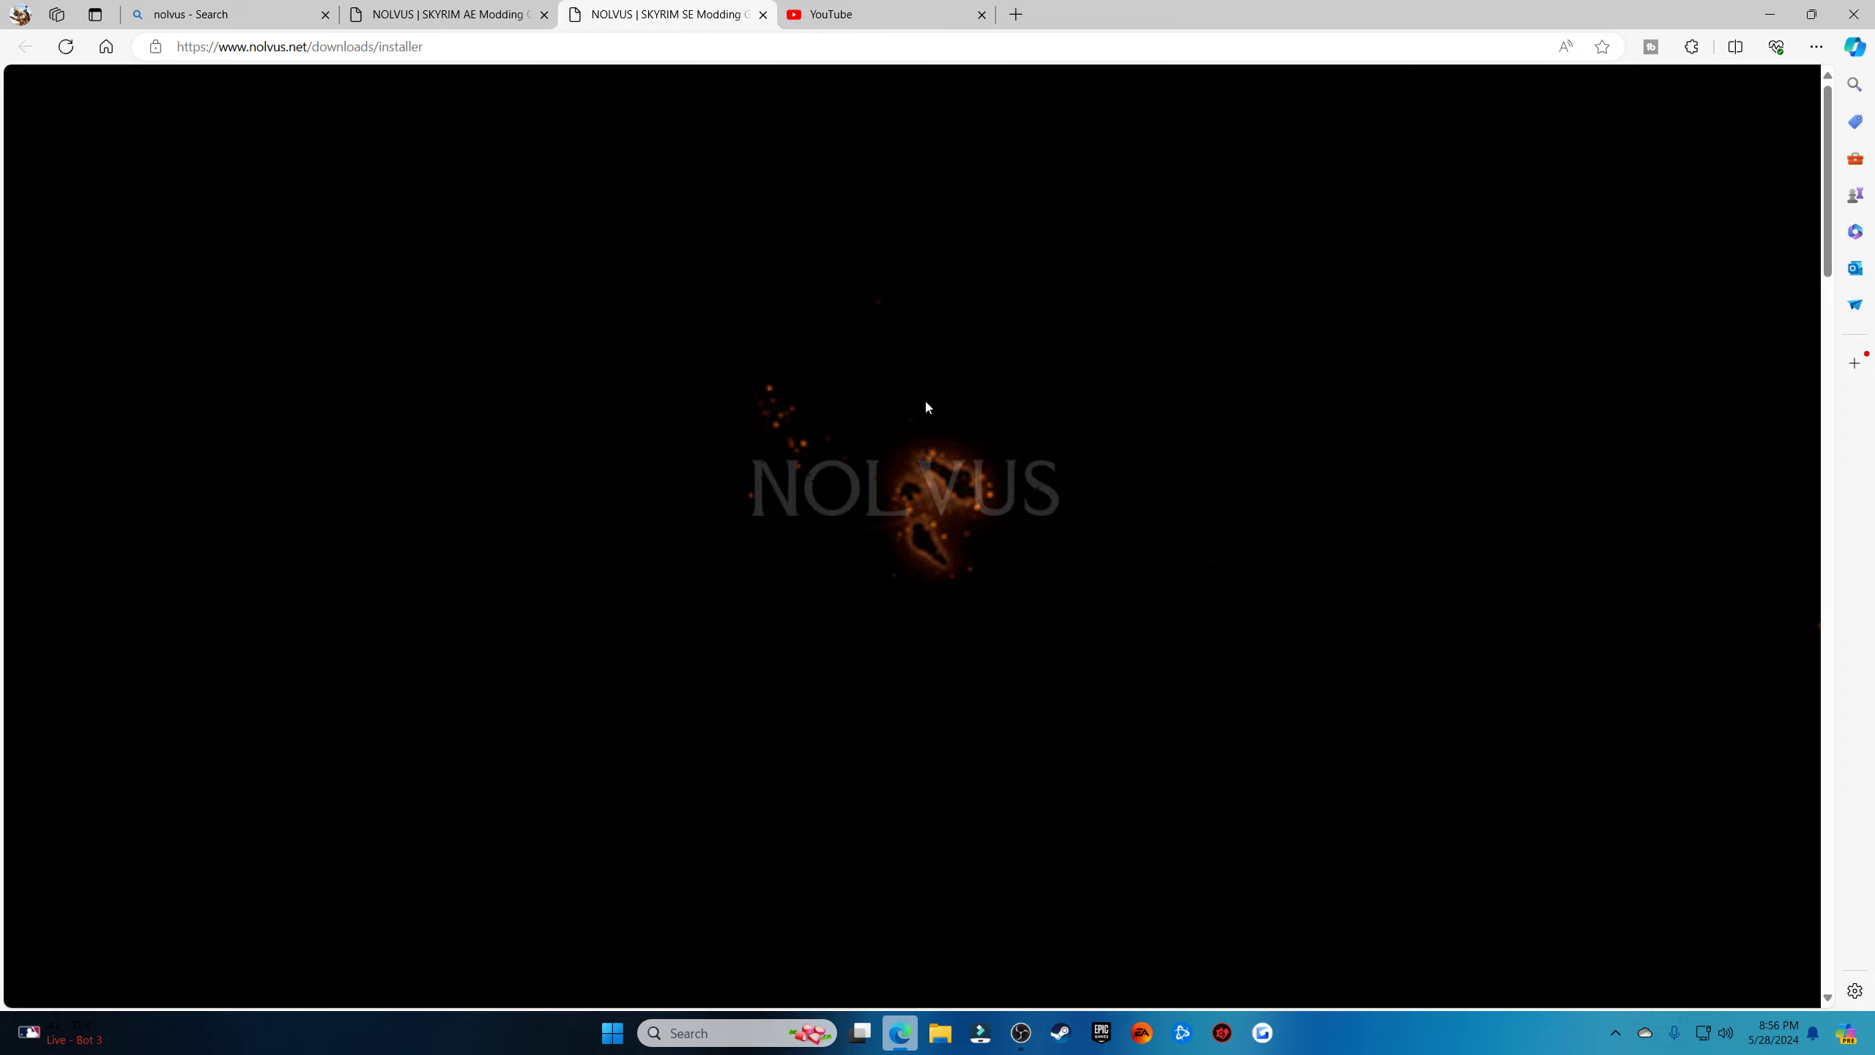
{"action": "scroll", "coordinate": [930, 568], "scroll_direction": "down", "scroll_amount": 2}
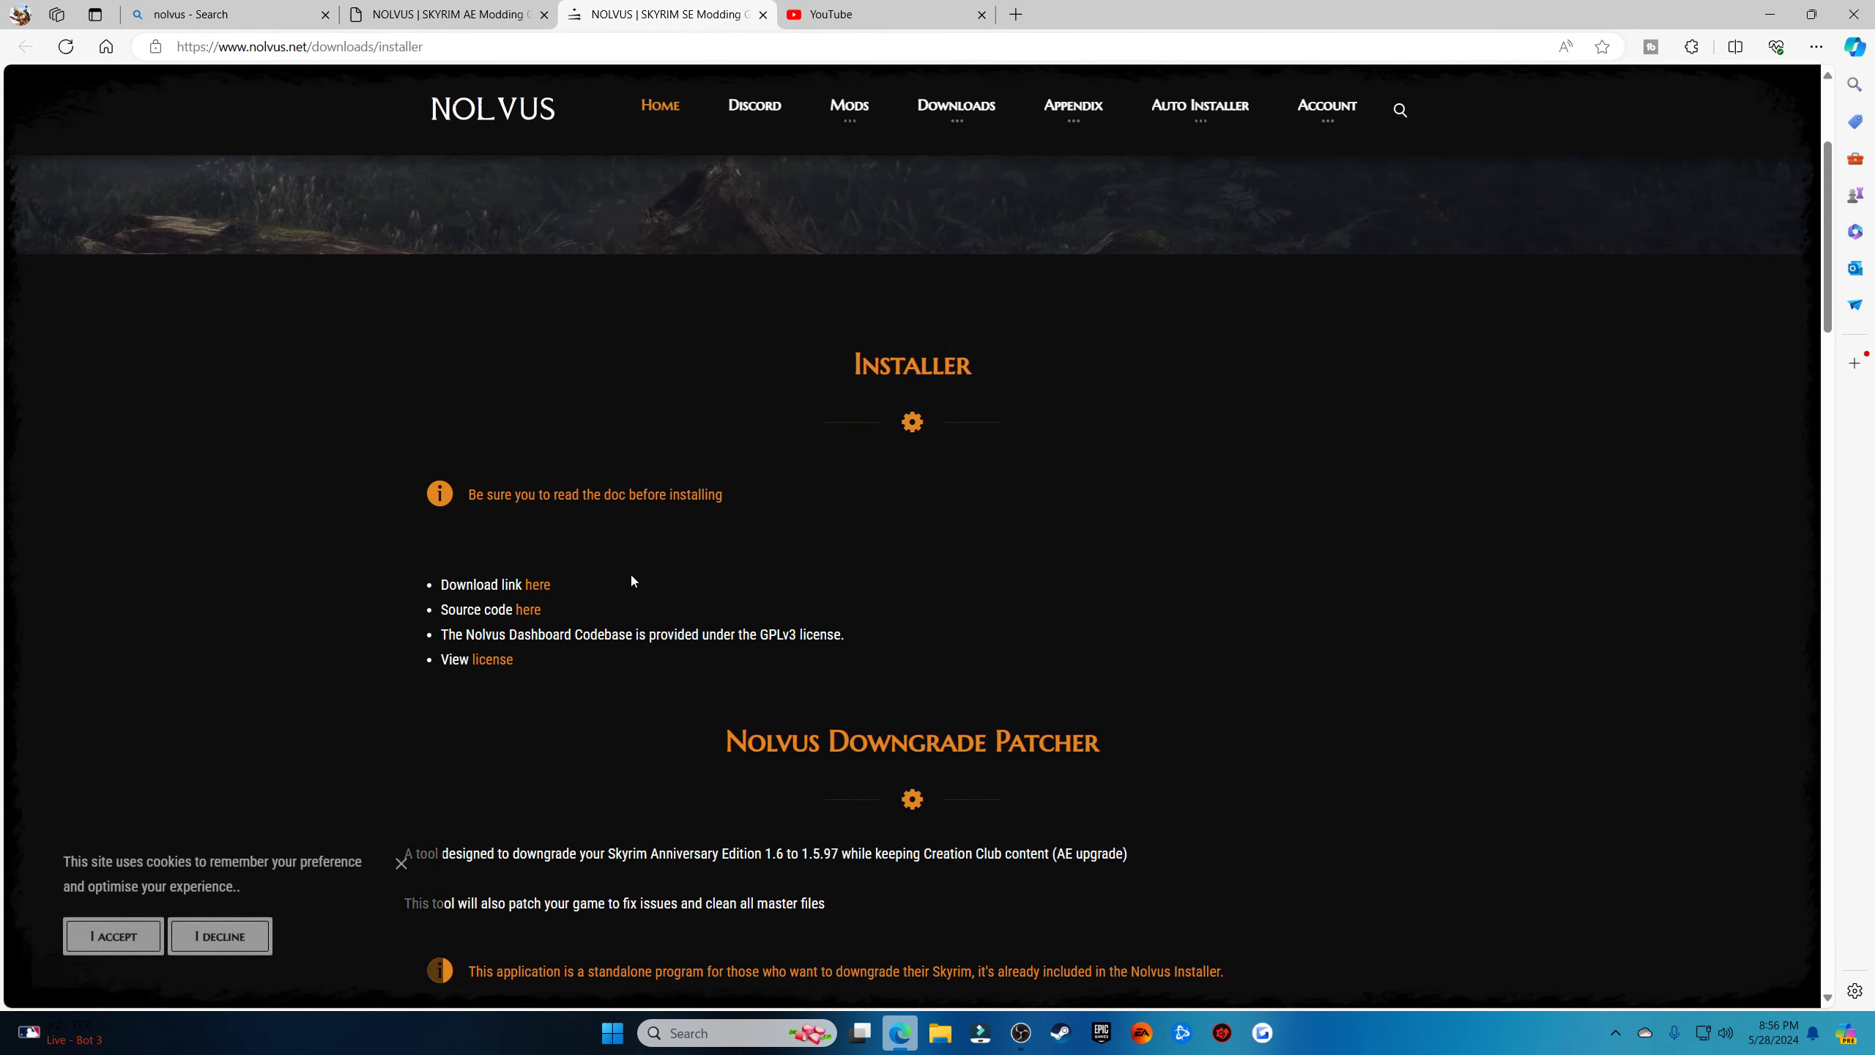
{"action": "left_click", "coordinate": [548, 588]}
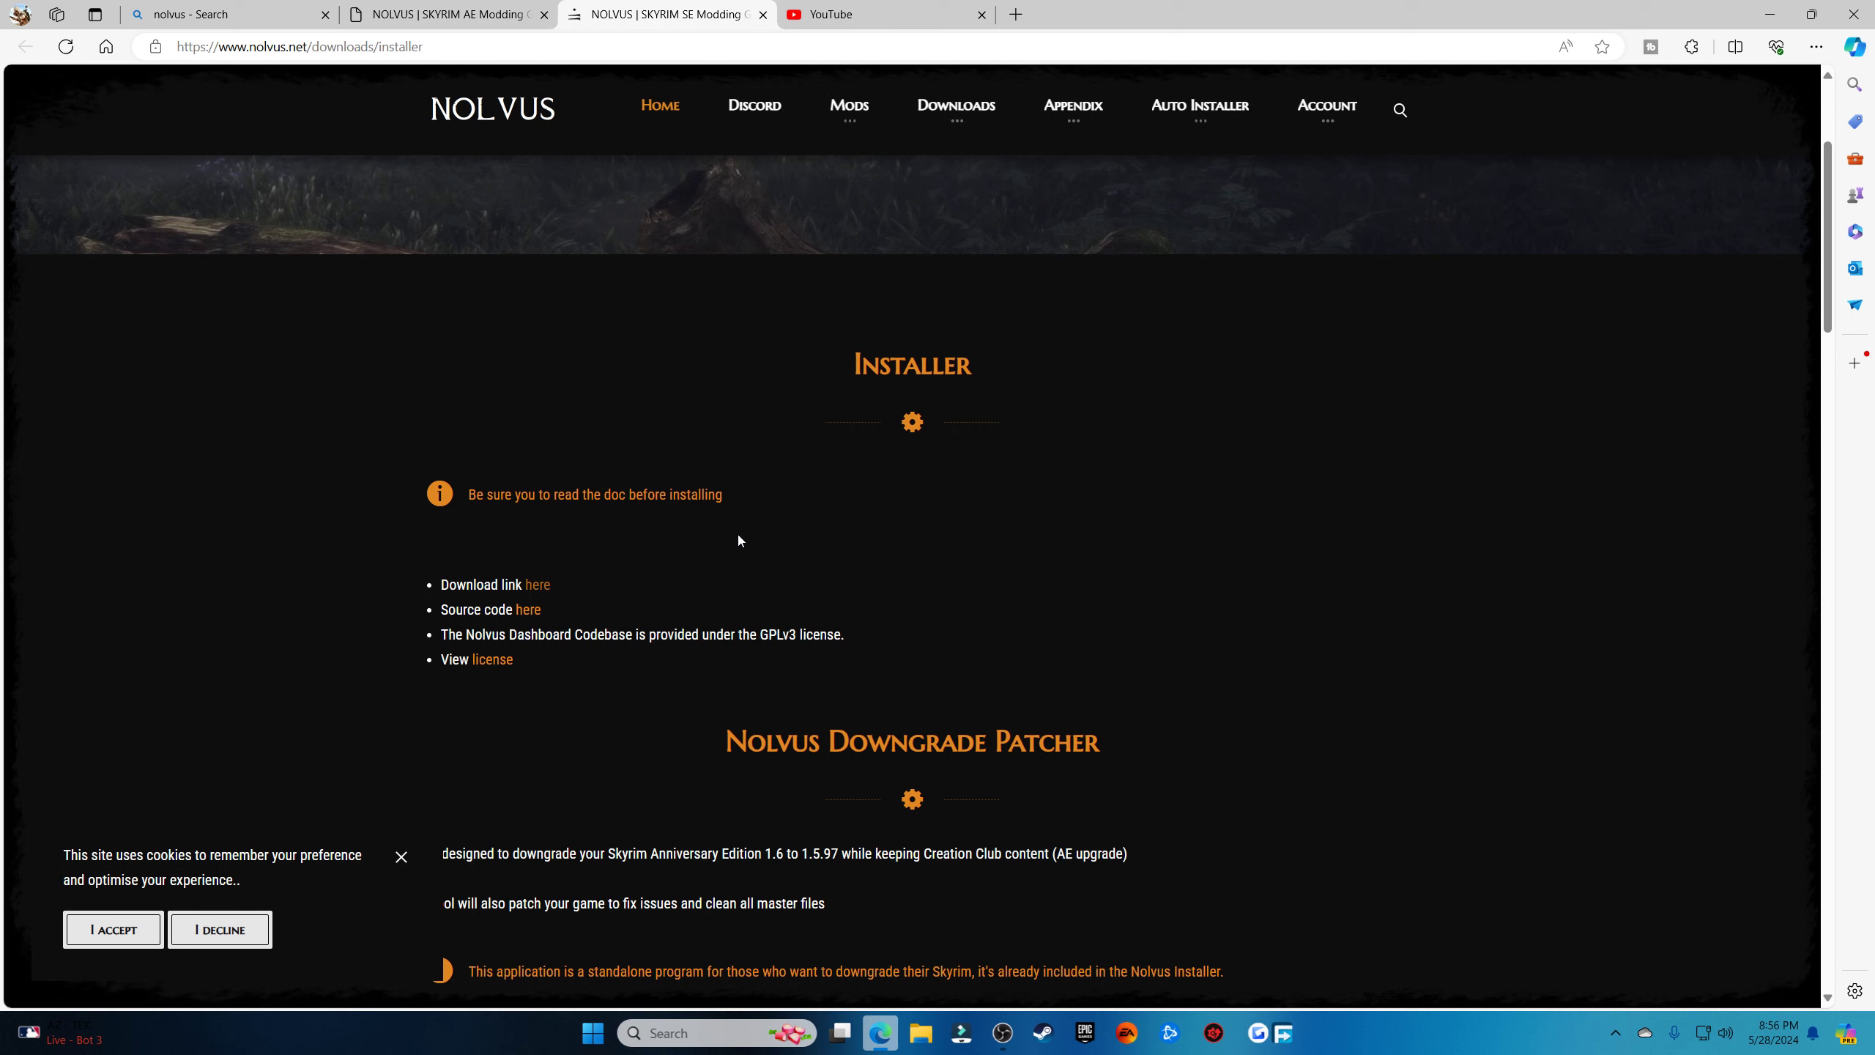
{"action": "left_click", "coordinate": [1321, 442]}
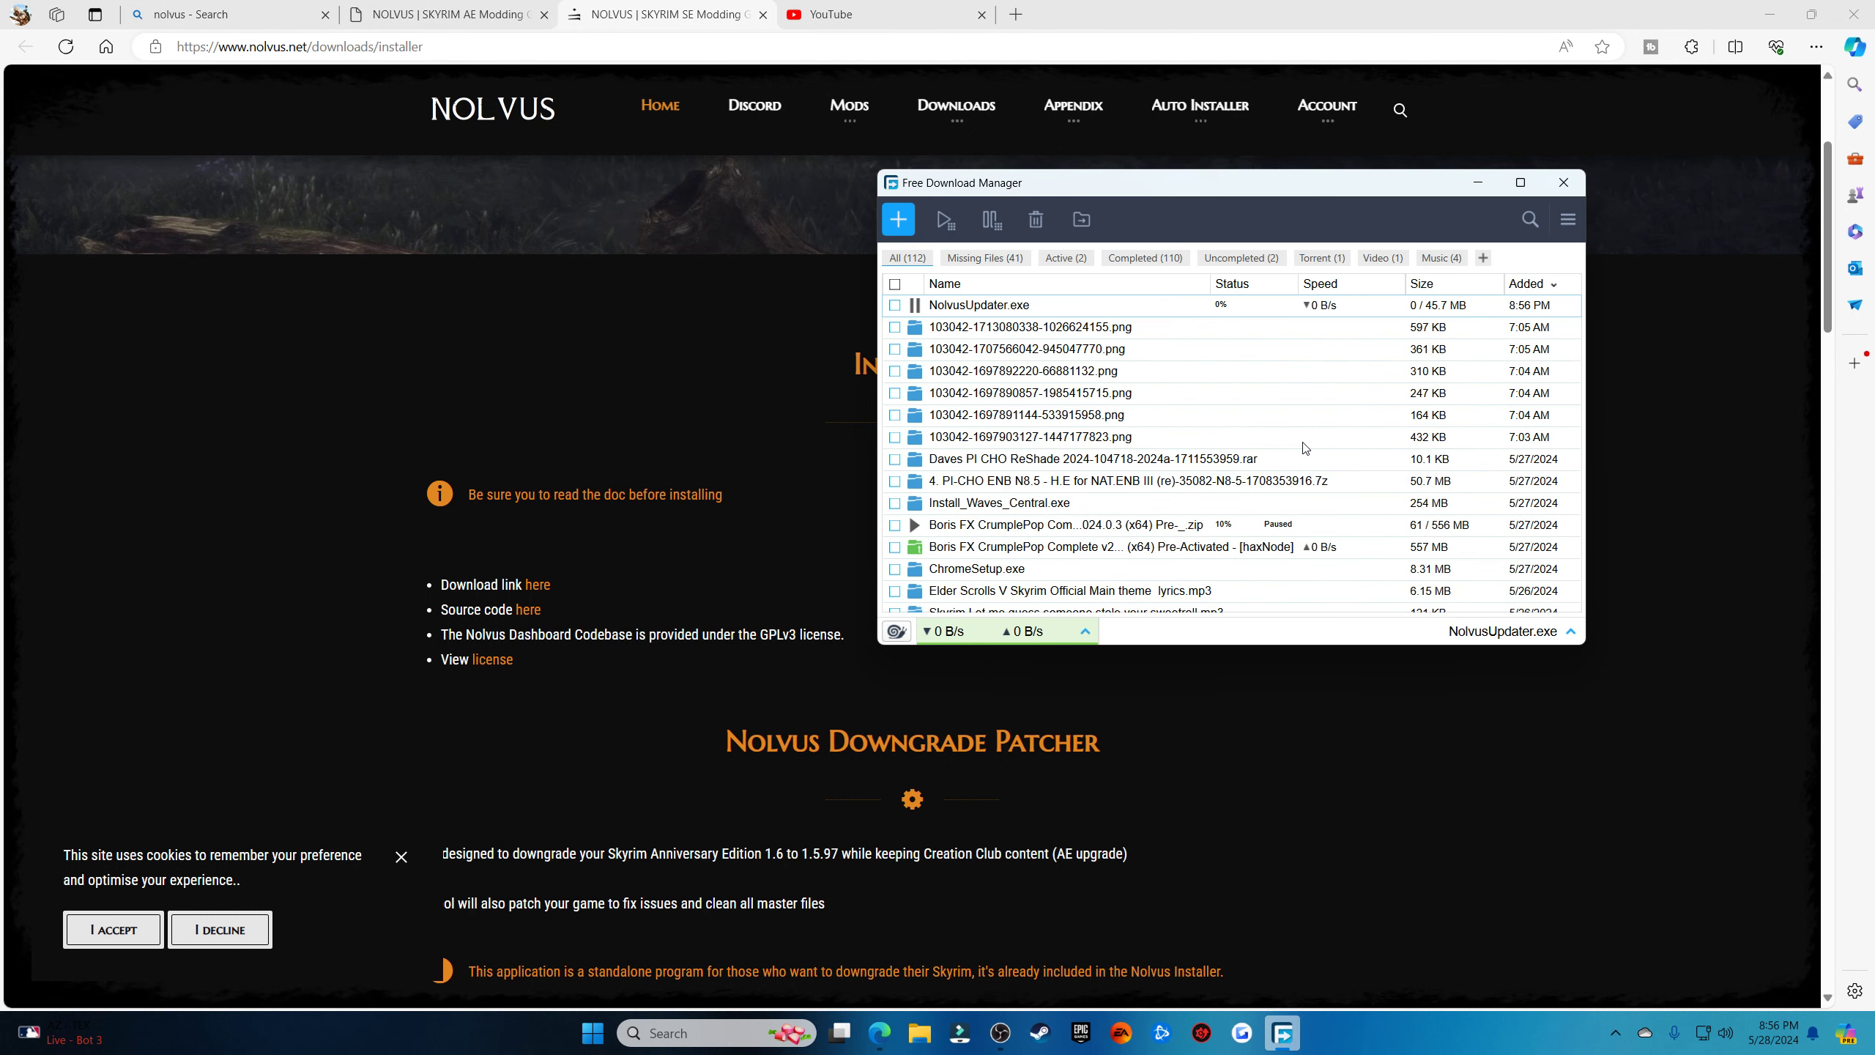
{"action": "double_click", "coordinate": [986, 314]}
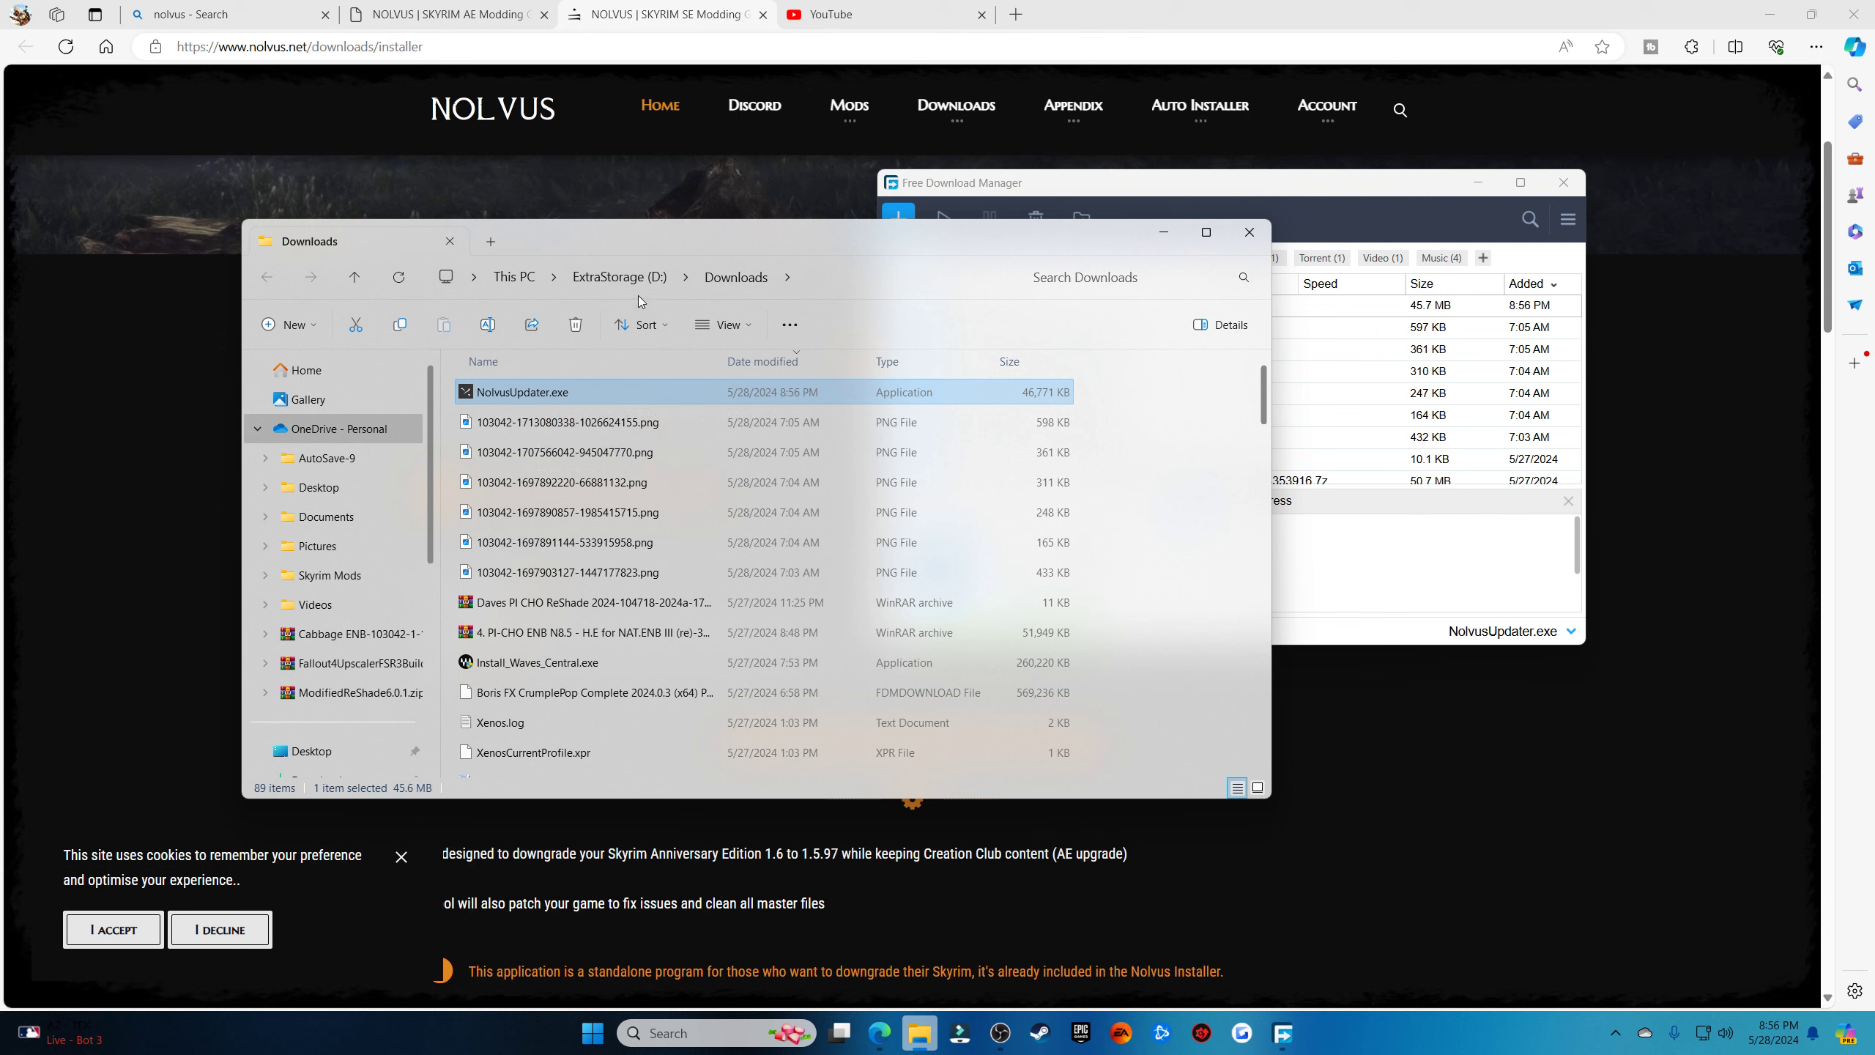
Open the root of the ExtraStorage (D:) drive and look through its folders
{"action": "scroll", "coordinate": [385, 590], "scroll_direction": "down", "scroll_amount": 5}
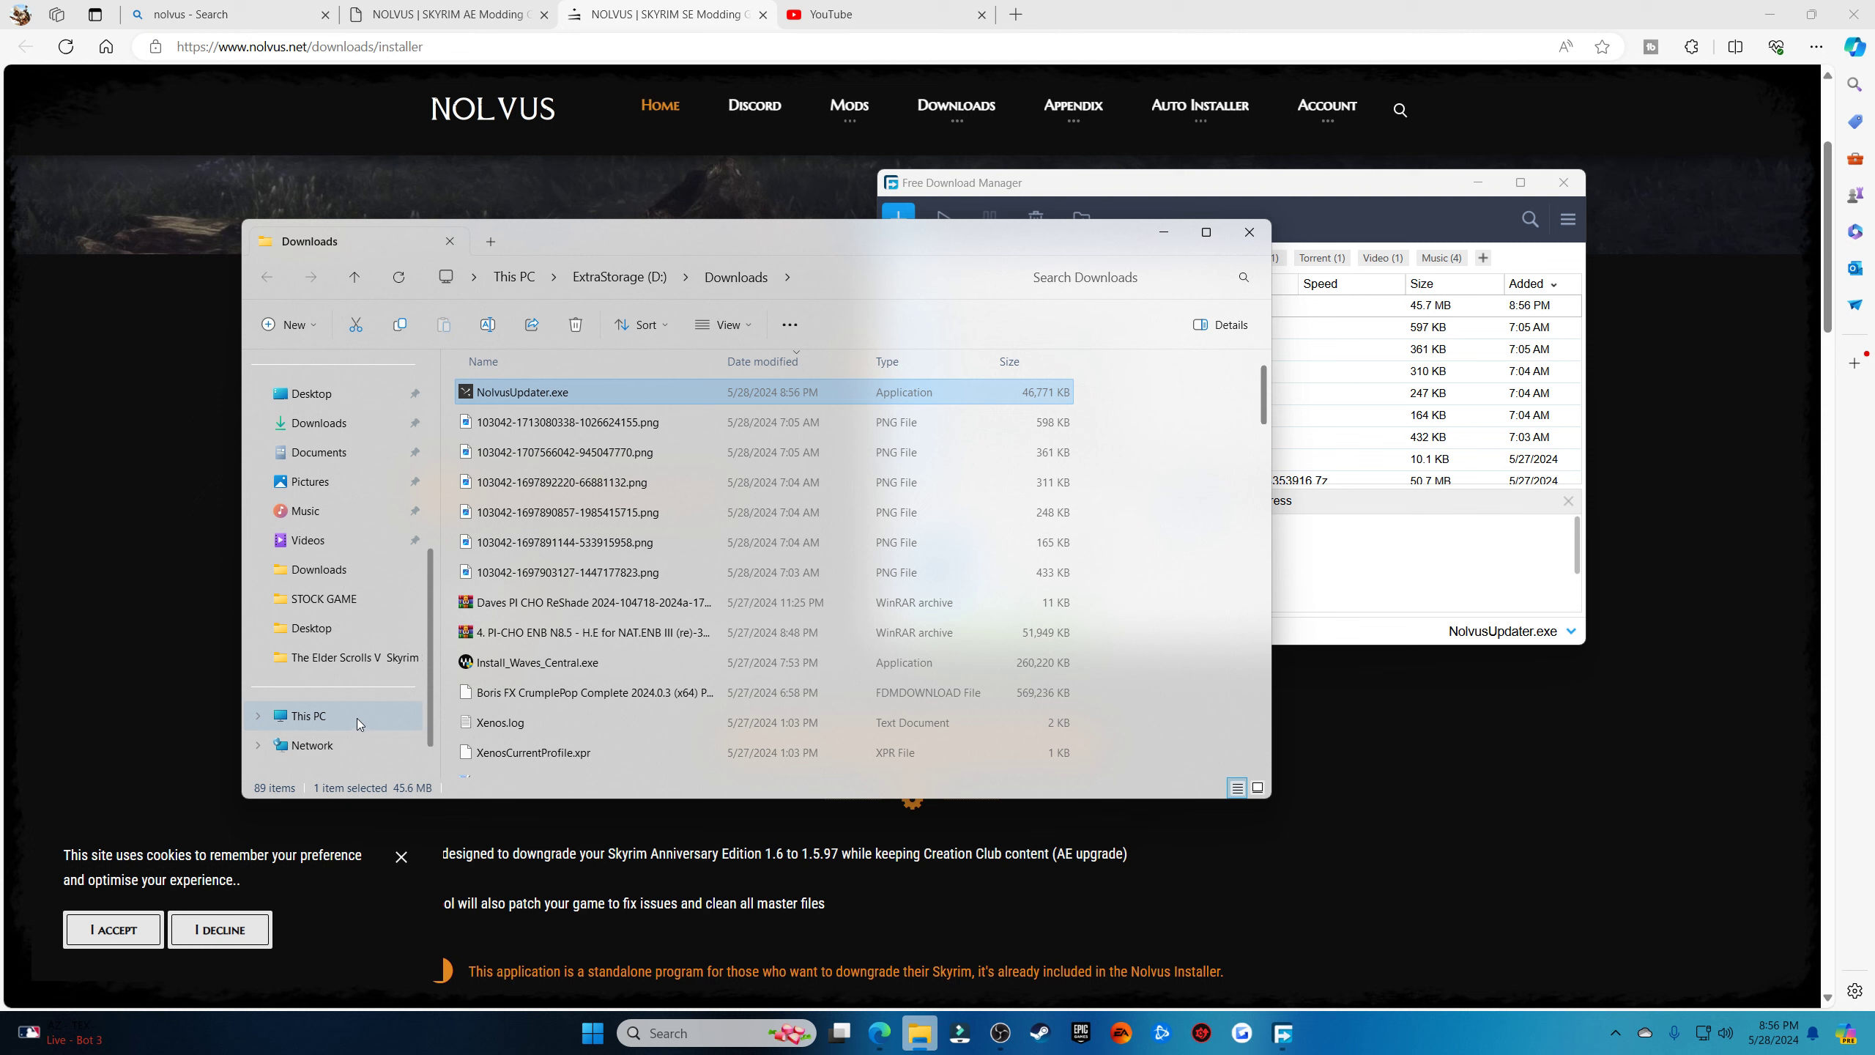
{"action": "left_click", "coordinate": [355, 721]}
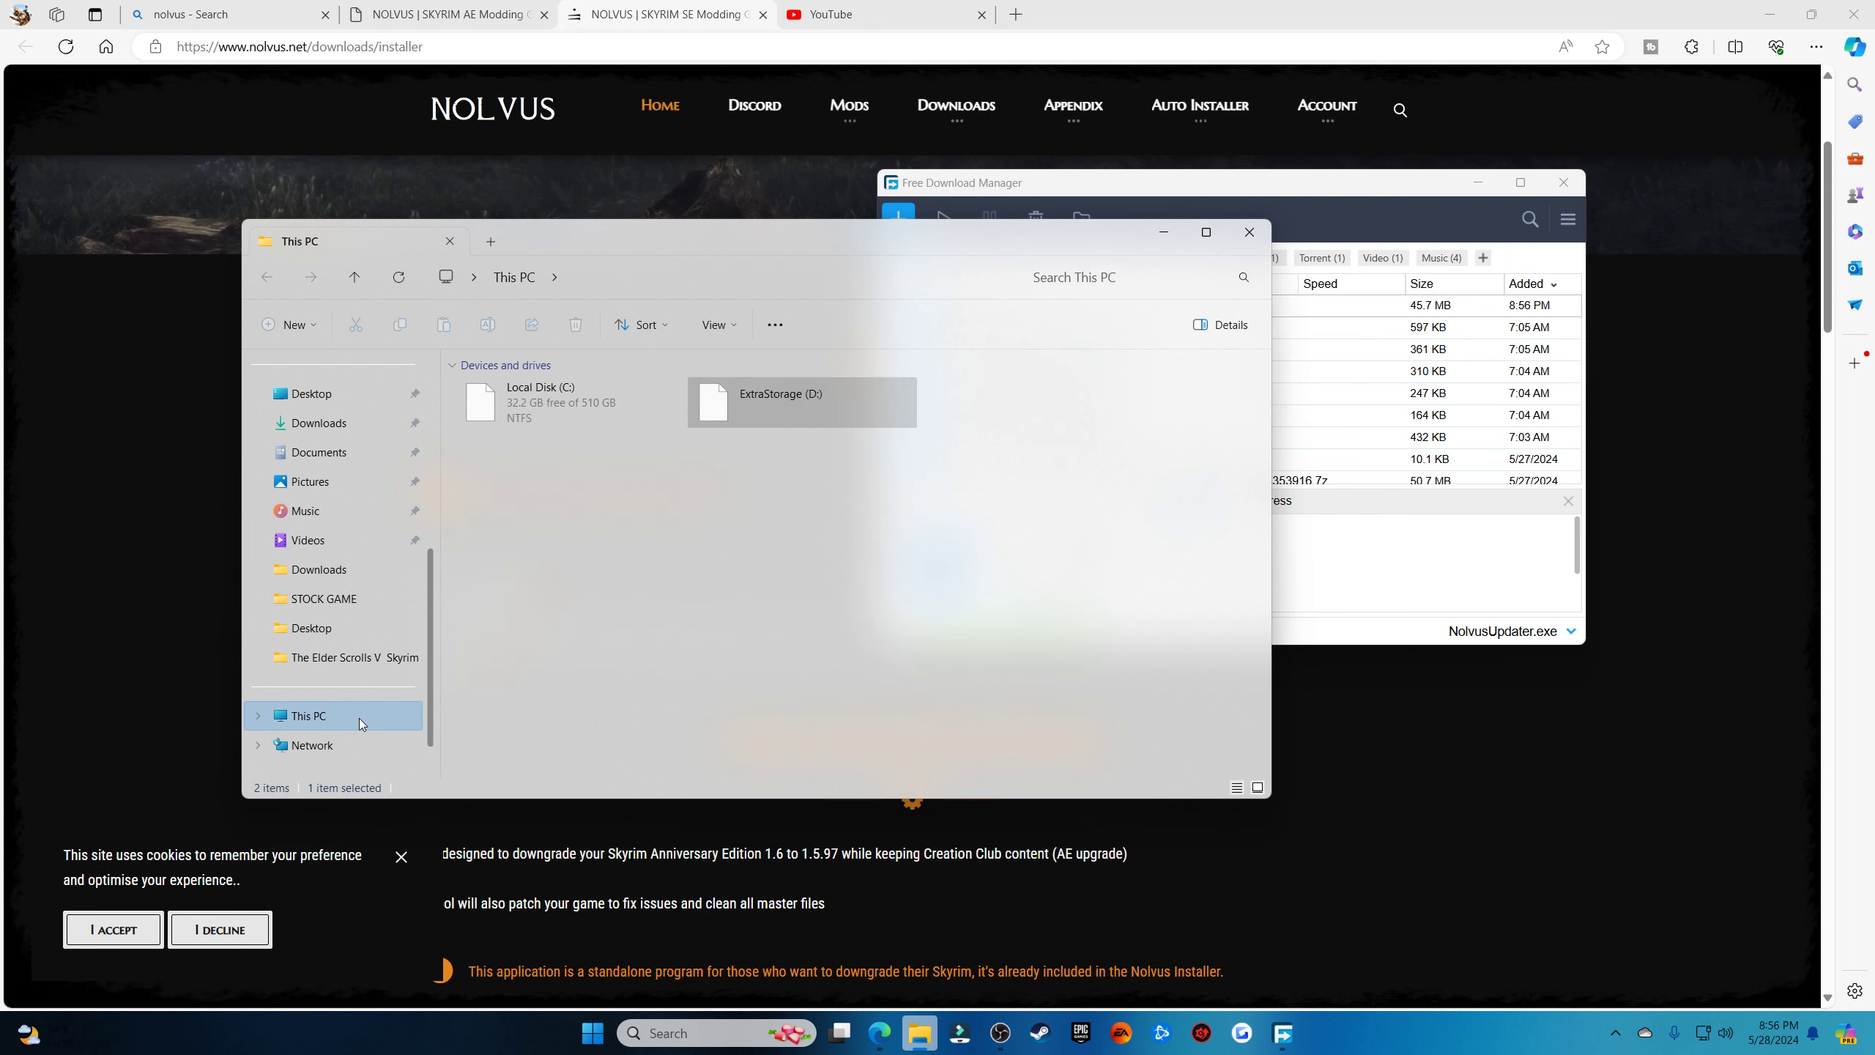
{"action": "left_click", "coordinate": [754, 411]}
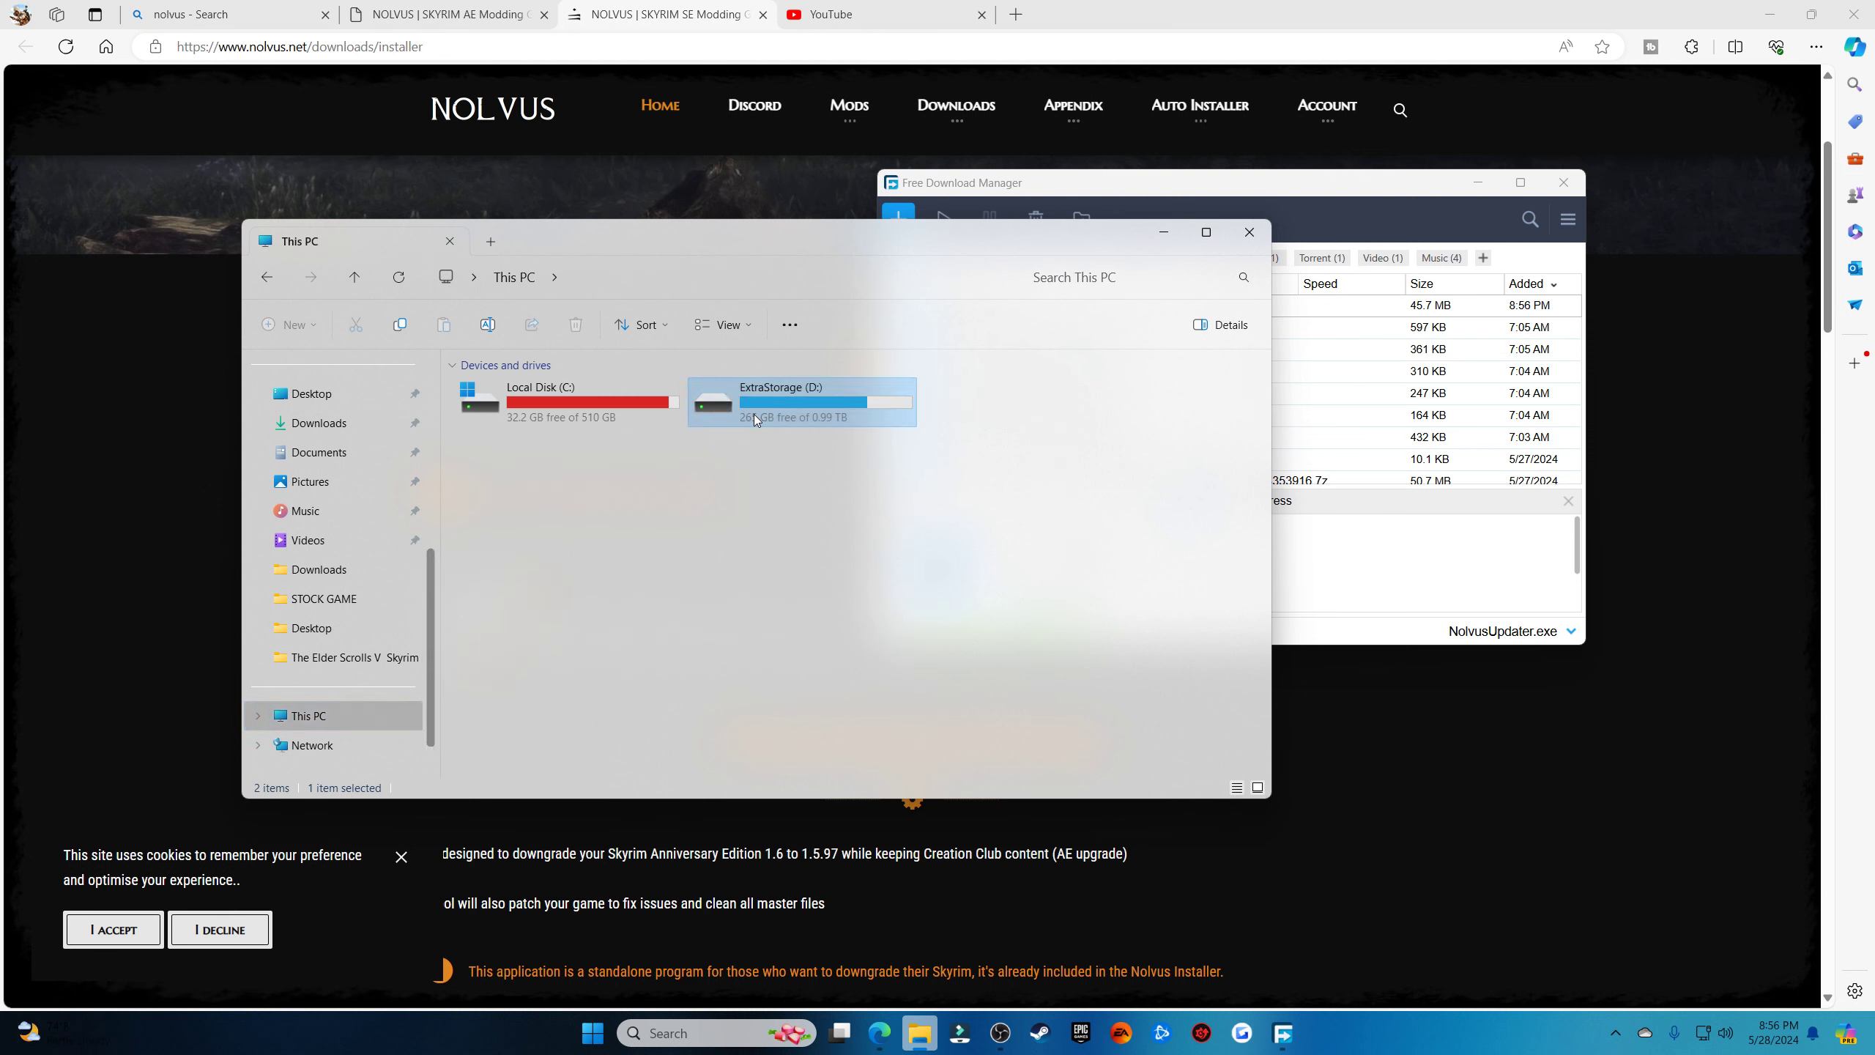
{"action": "double_click", "coordinate": [755, 416]}
{"action": "scroll", "coordinate": [970, 447], "scroll_direction": "down", "scroll_amount": 3}
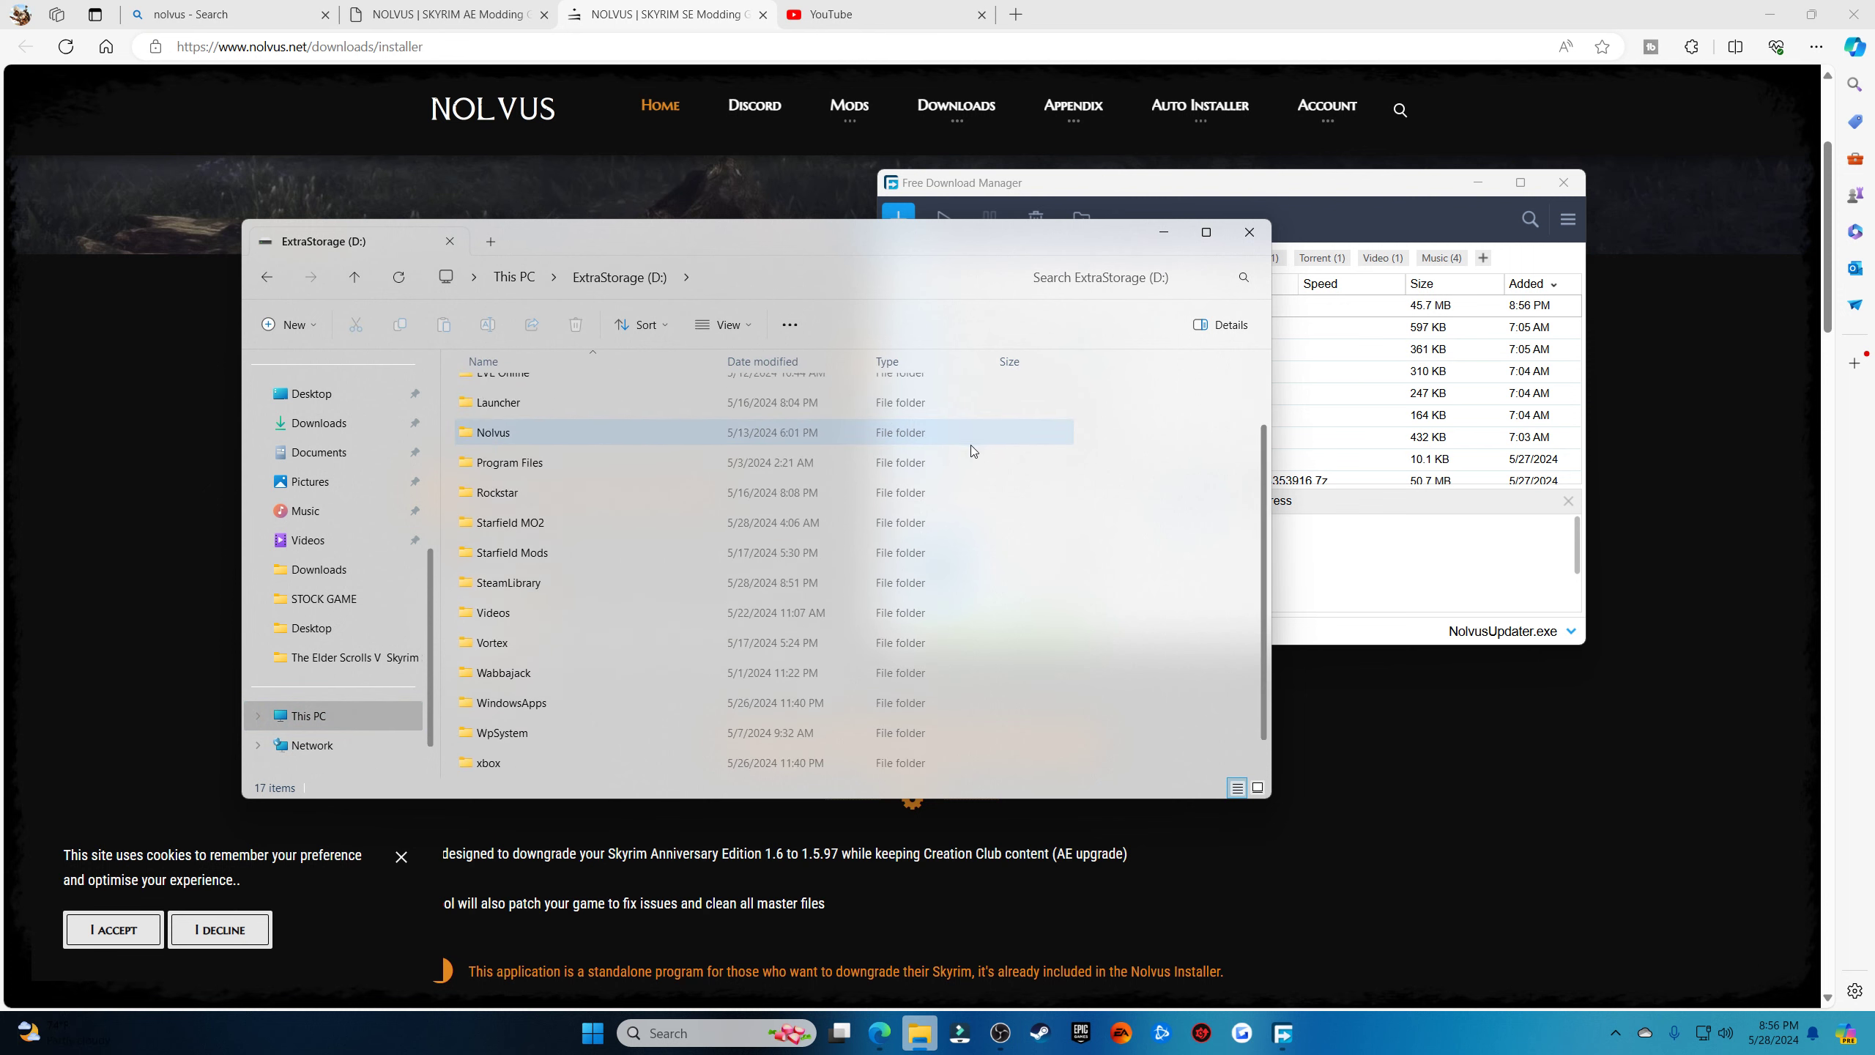
{"action": "scroll", "coordinate": [970, 456], "scroll_direction": "up", "scroll_amount": 3}
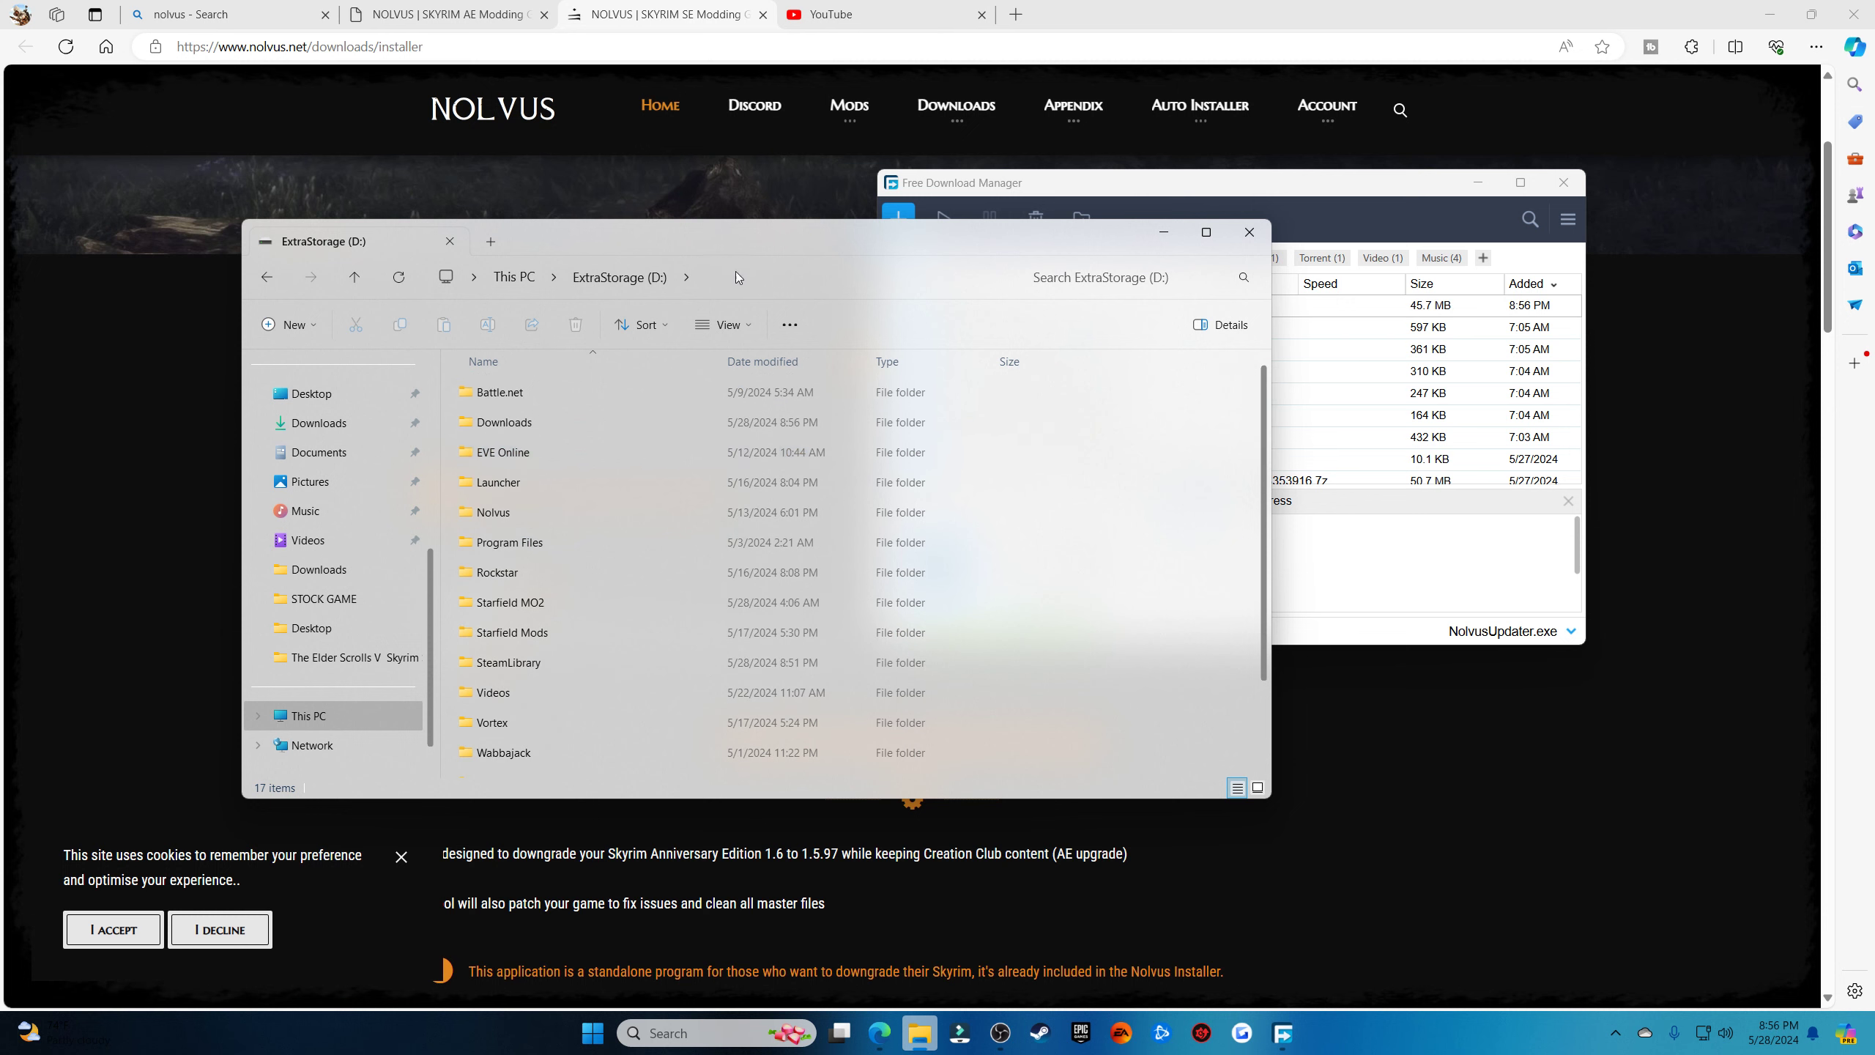
Create a new folder named Nolvus V5 in the root of the ExtraStorage (D:) drive
{"action": "scroll", "coordinate": [1024, 465], "scroll_direction": "down", "scroll_amount": 3}
{"action": "right_click", "coordinate": [1049, 542]}
{"action": "left_click", "coordinate": [1107, 522]}
{"action": "right_click", "coordinate": [1119, 519]}
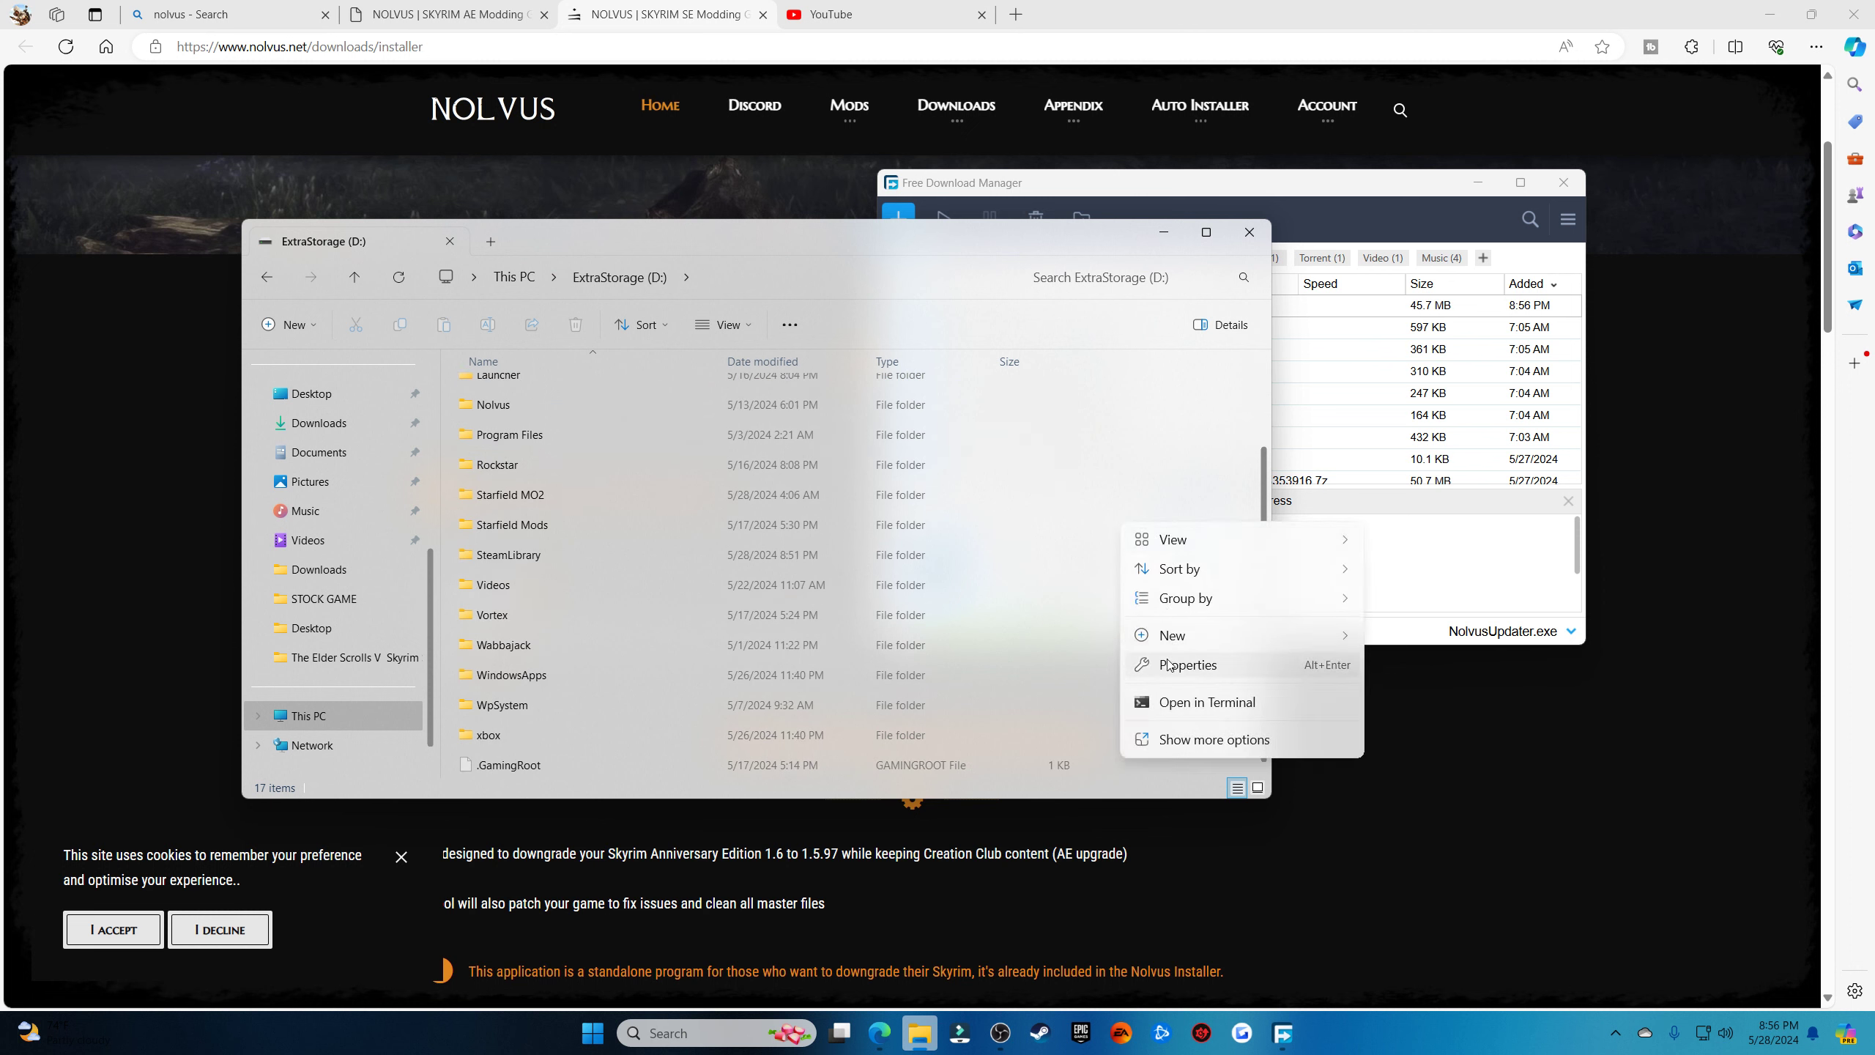
{"action": "mouse_move", "coordinate": [1257, 634]}
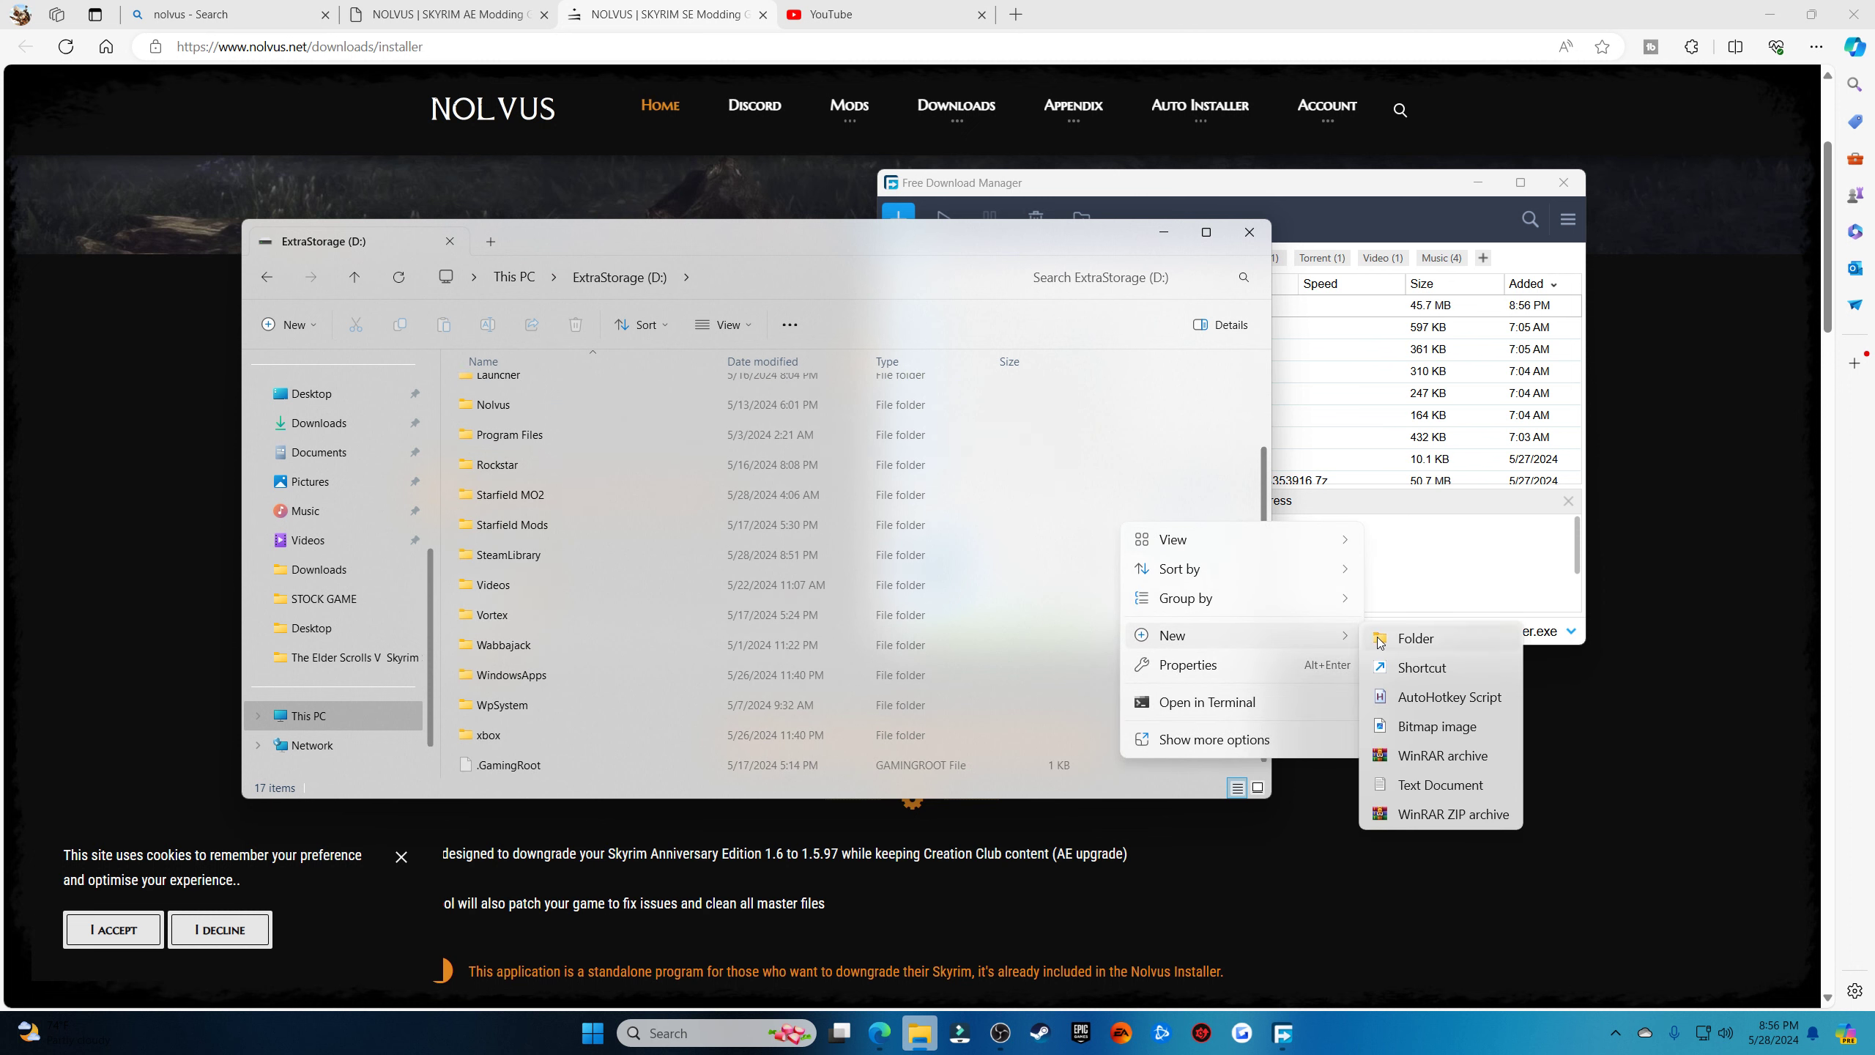
{"action": "left_click", "coordinate": [1378, 641]}
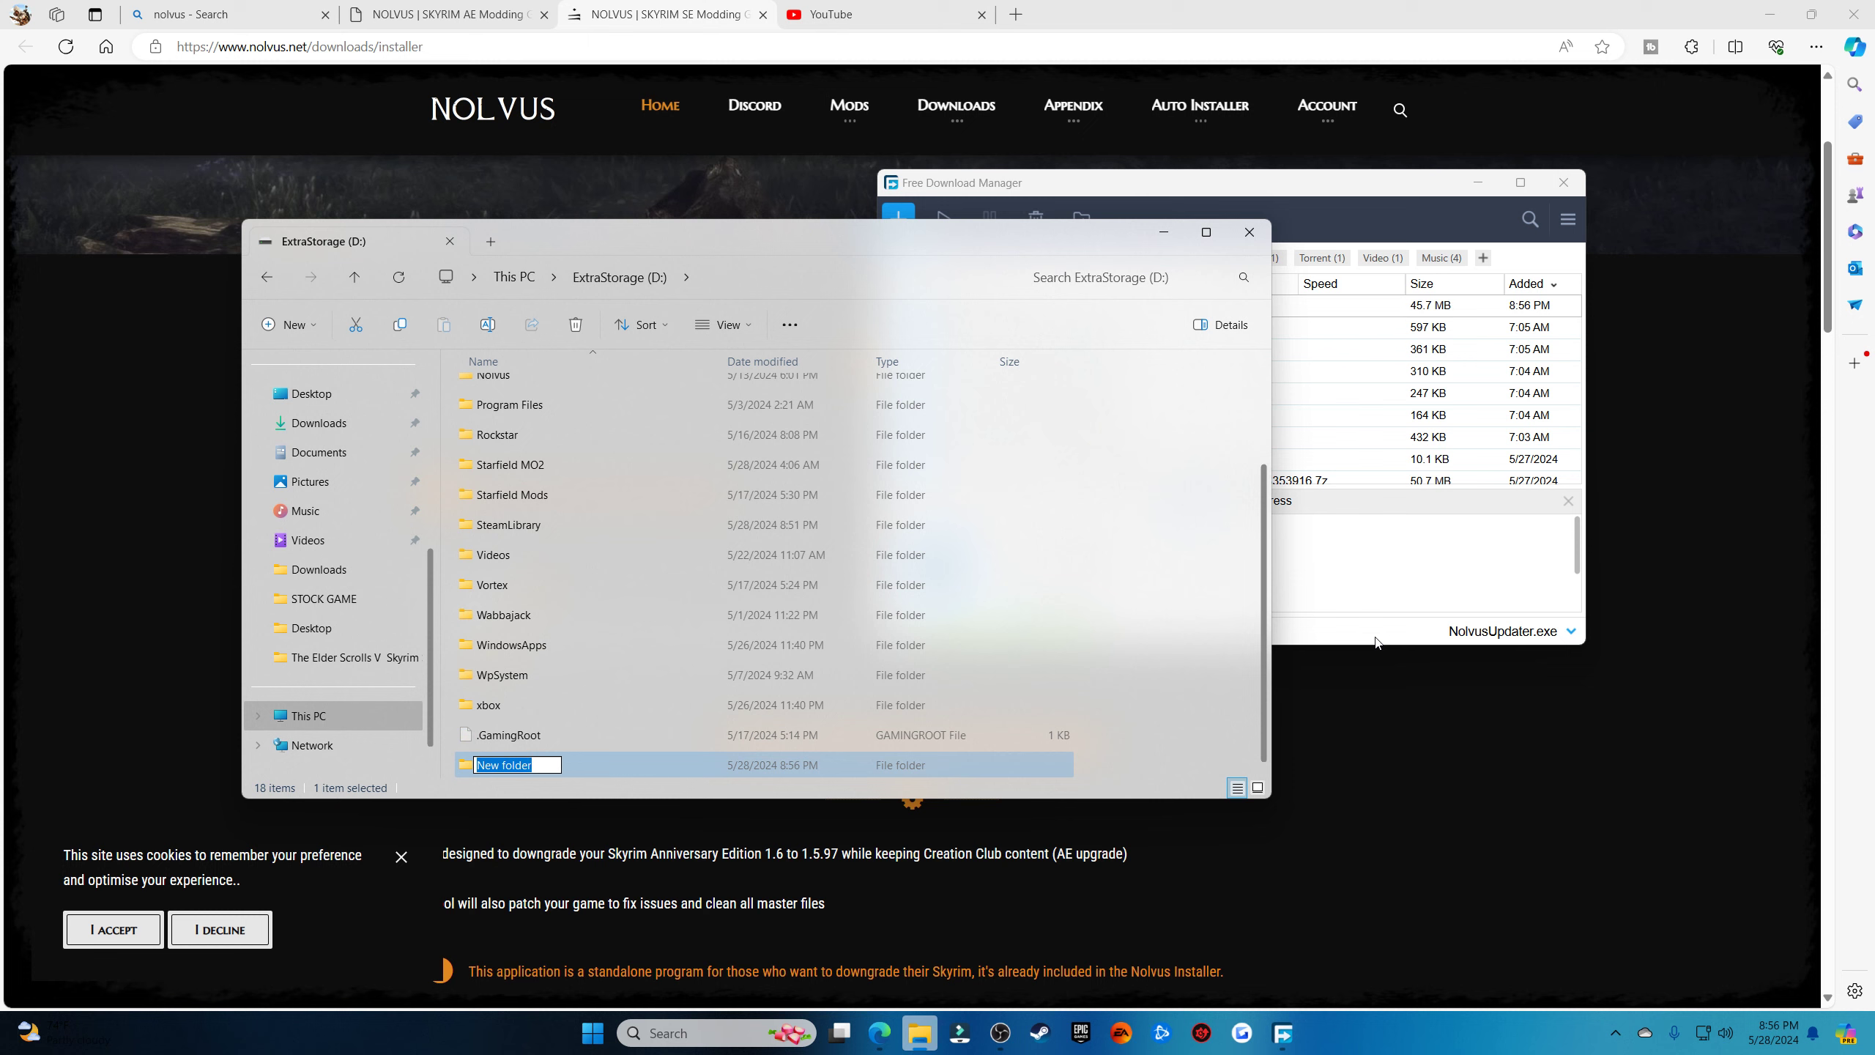
{"action": "type", "text": "Nolvus V5"}
{"action": "key", "text": "Return"}
Copy NolvusUpdater.exe from the Downloads folder into the Nolvus V5 folder
{"action": "left_click", "coordinate": [1386, 191]}
{"action": "left_click", "coordinate": [916, 310]}
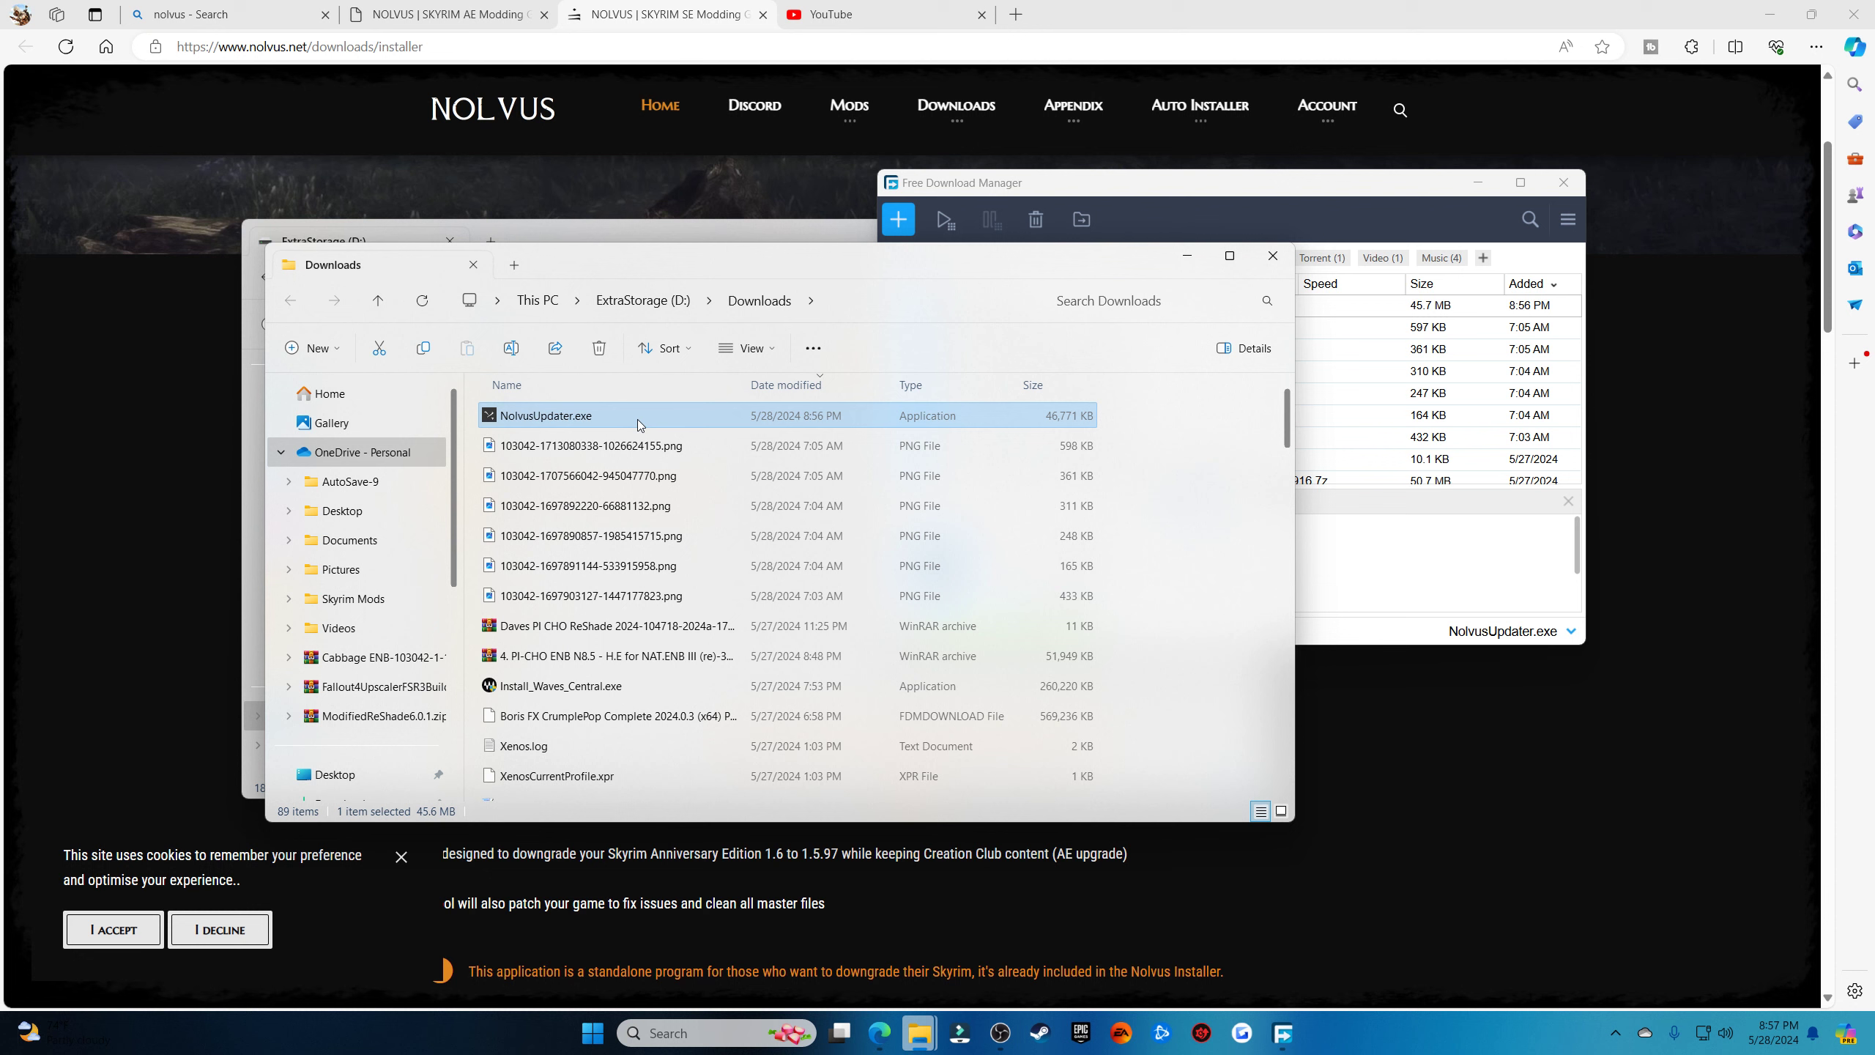
{"action": "right_click", "coordinate": [643, 418]}
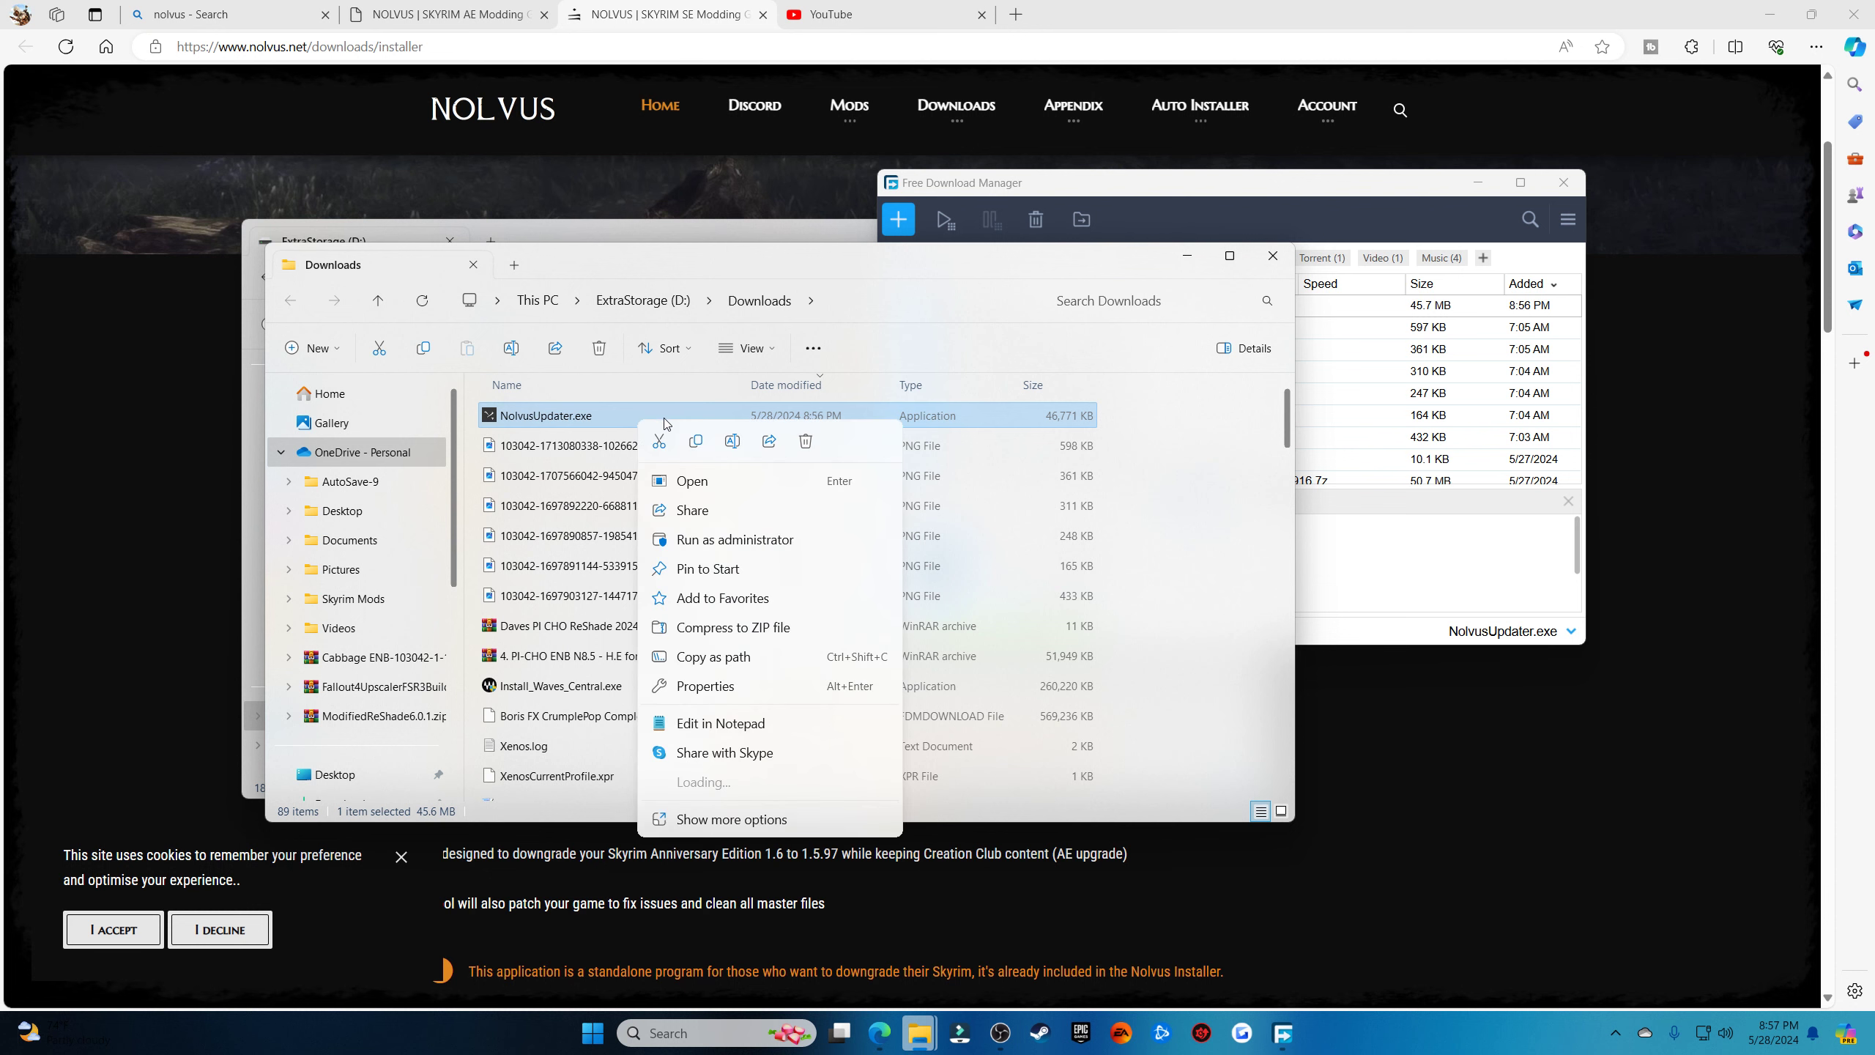
{"action": "left_click", "coordinate": [696, 442]}
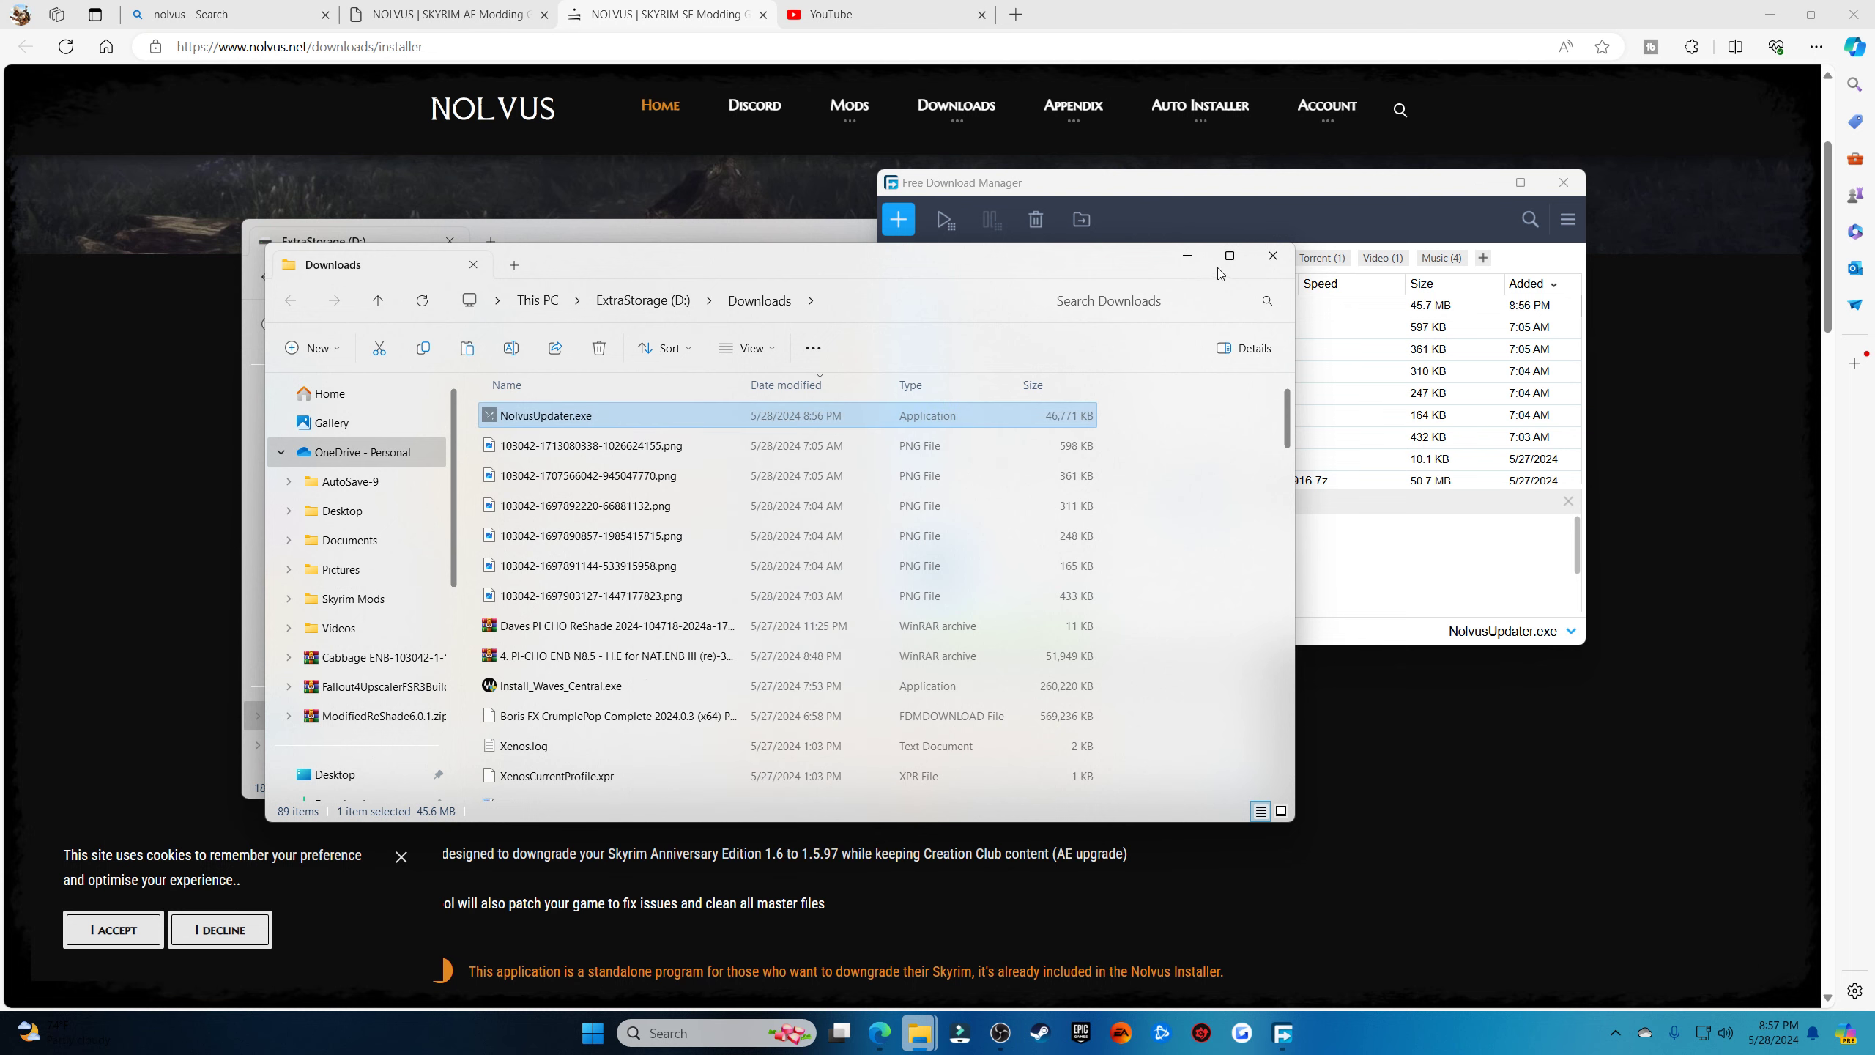
{"action": "left_click", "coordinate": [1273, 256]}
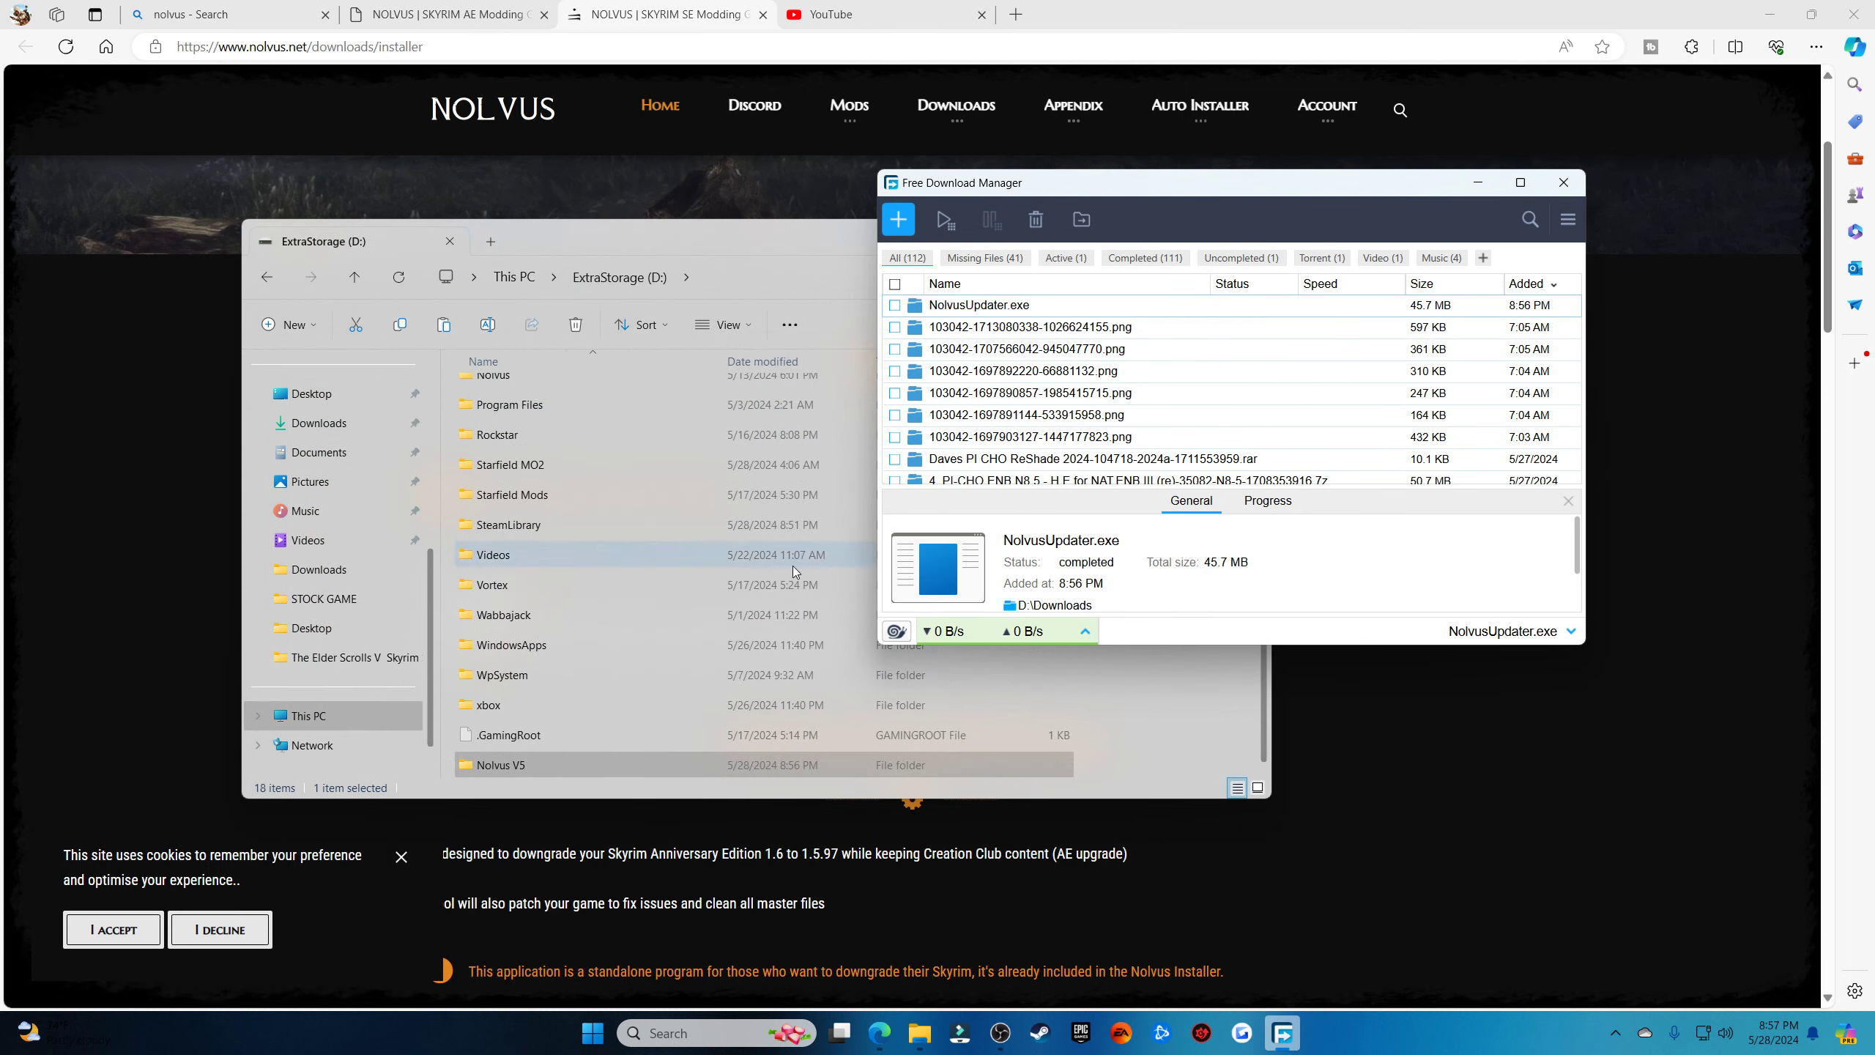
{"action": "double_click", "coordinate": [542, 764]}
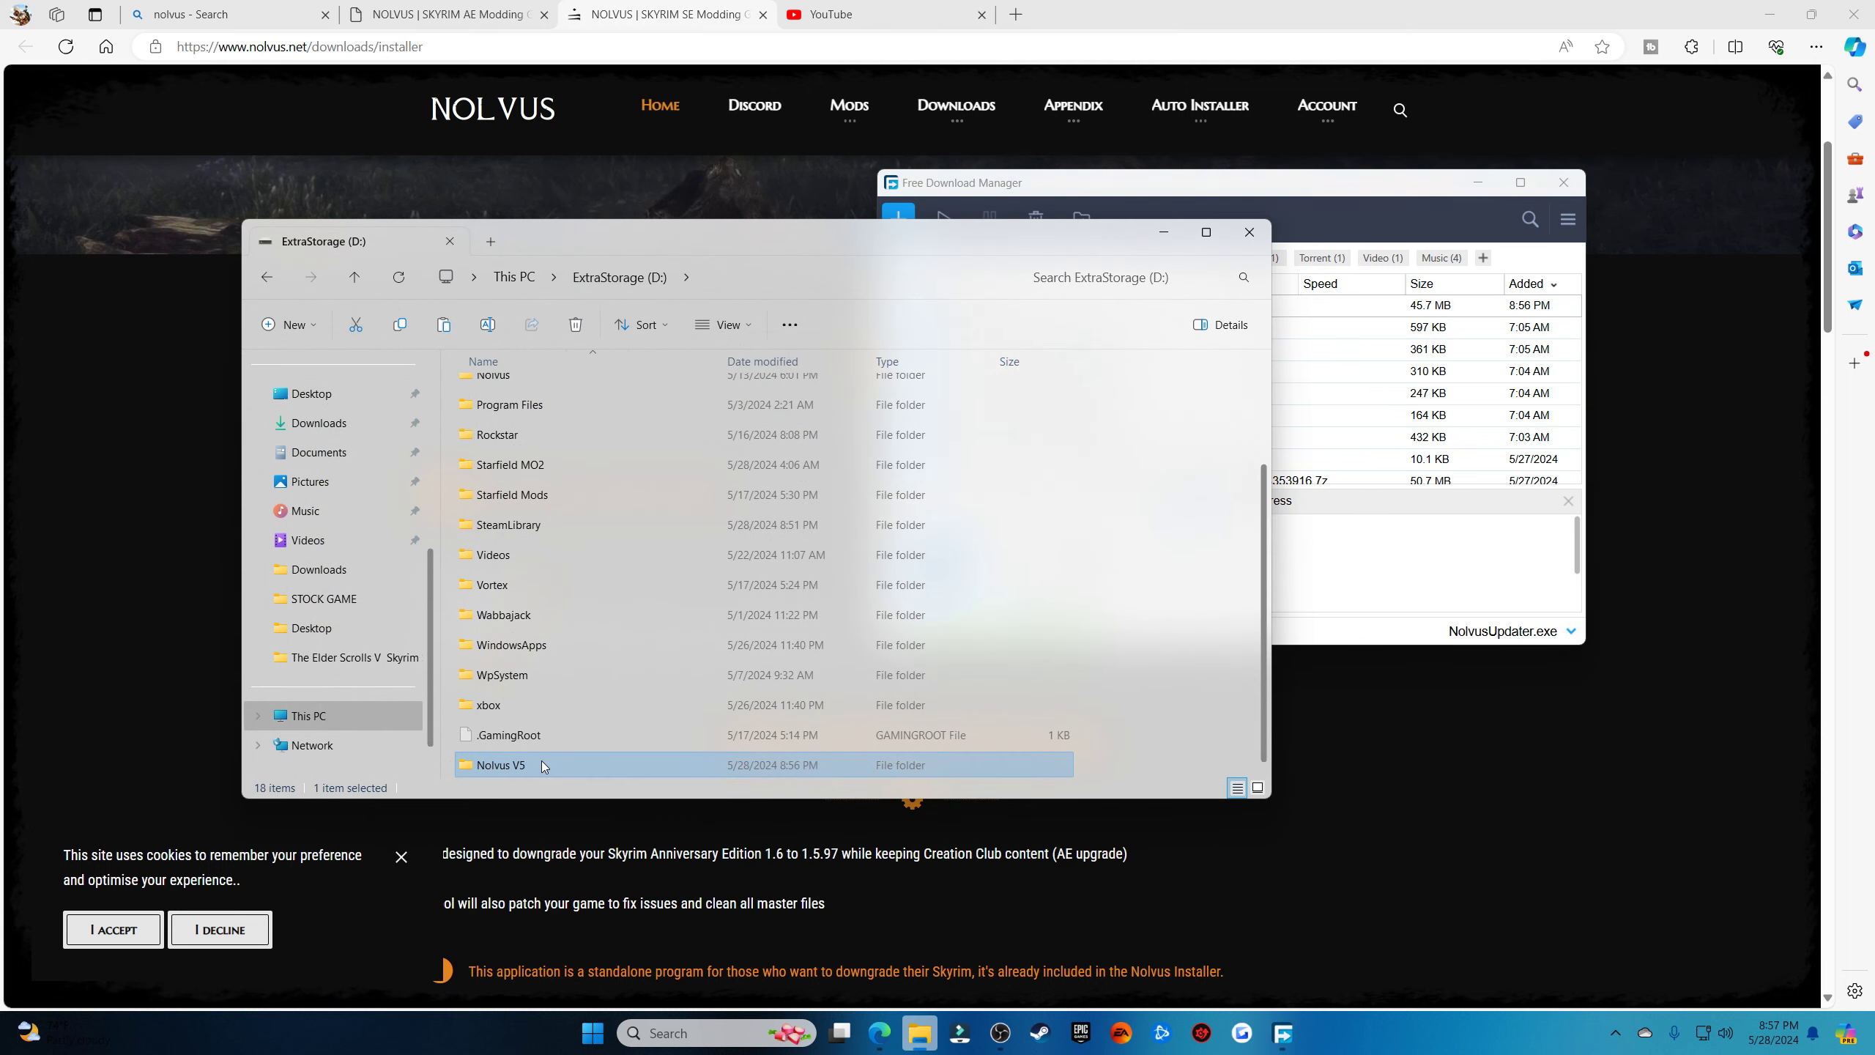
{"action": "right_click", "coordinate": [612, 498]}
{"action": "left_click", "coordinate": [636, 515]}
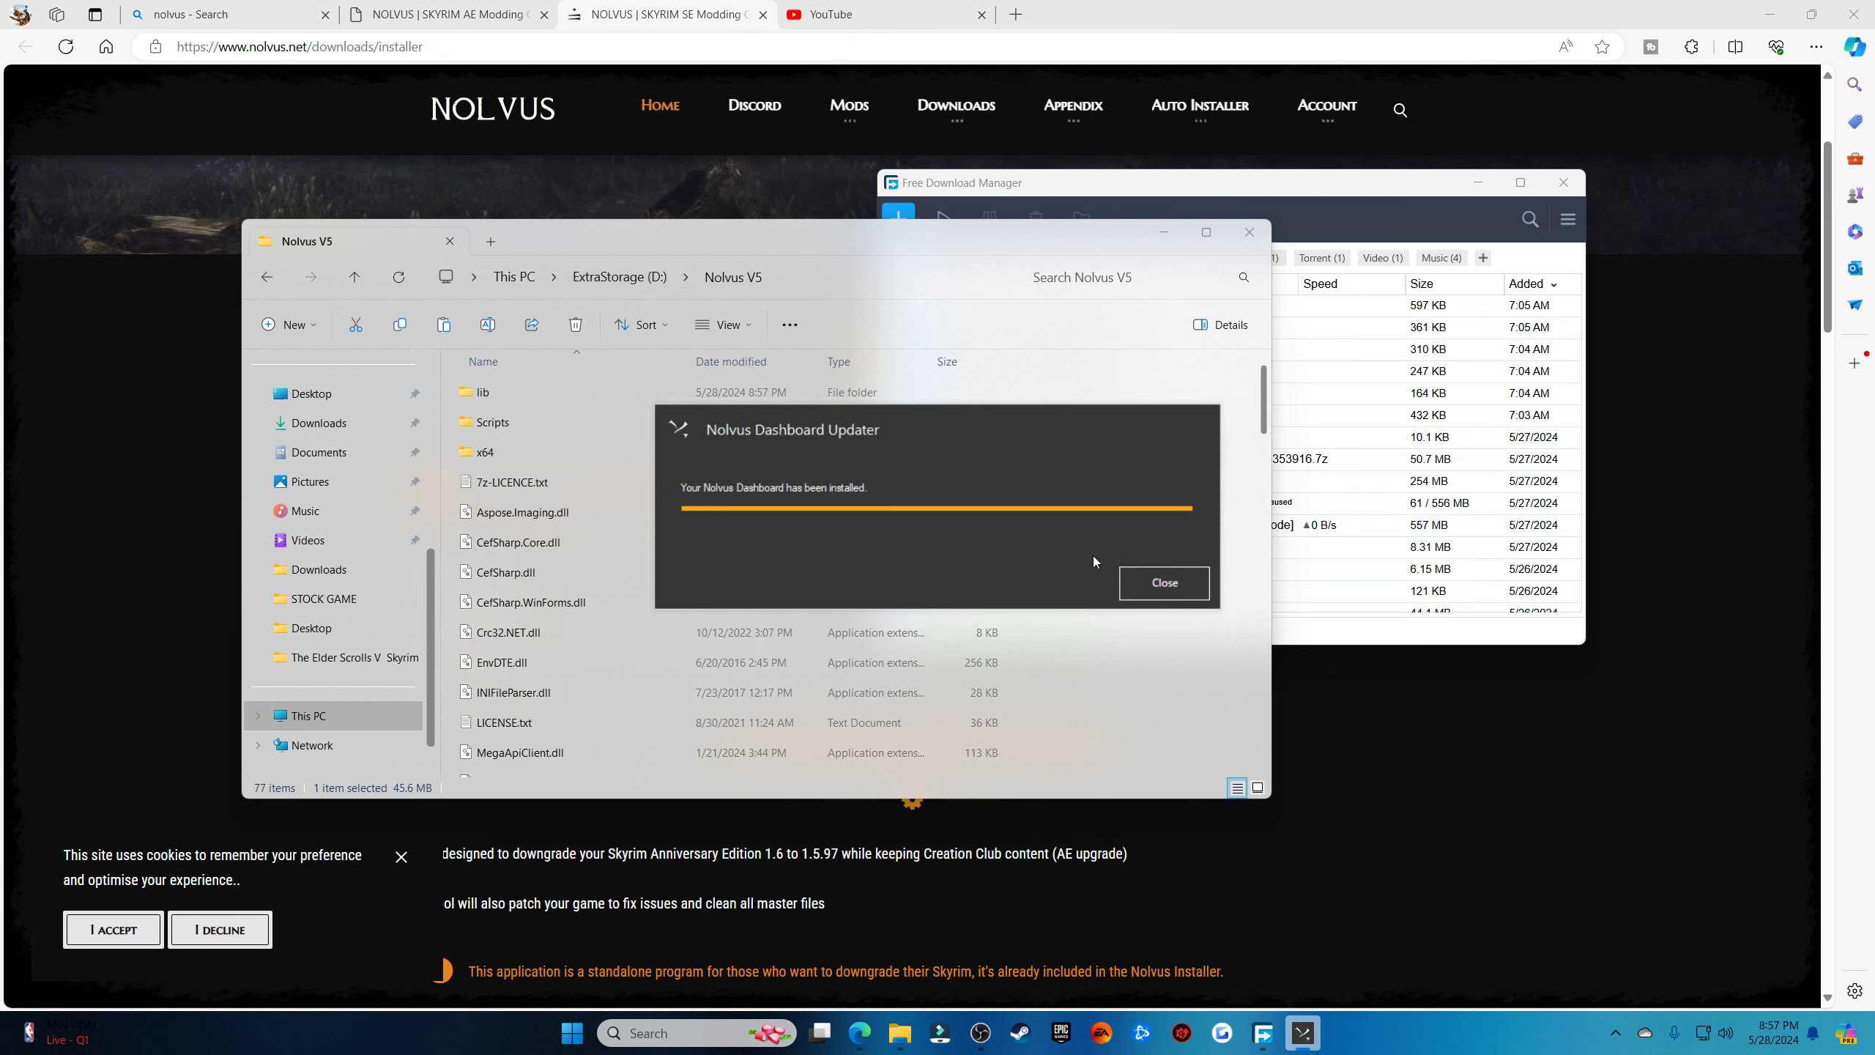
Close the completed Nolvus Dashboard Updater and look through the installed files in the Nolvus V5 folder
{"action": "left_click", "coordinate": [1140, 580]}
{"action": "scroll", "coordinate": [1109, 562], "scroll_direction": "down", "scroll_amount": 1}
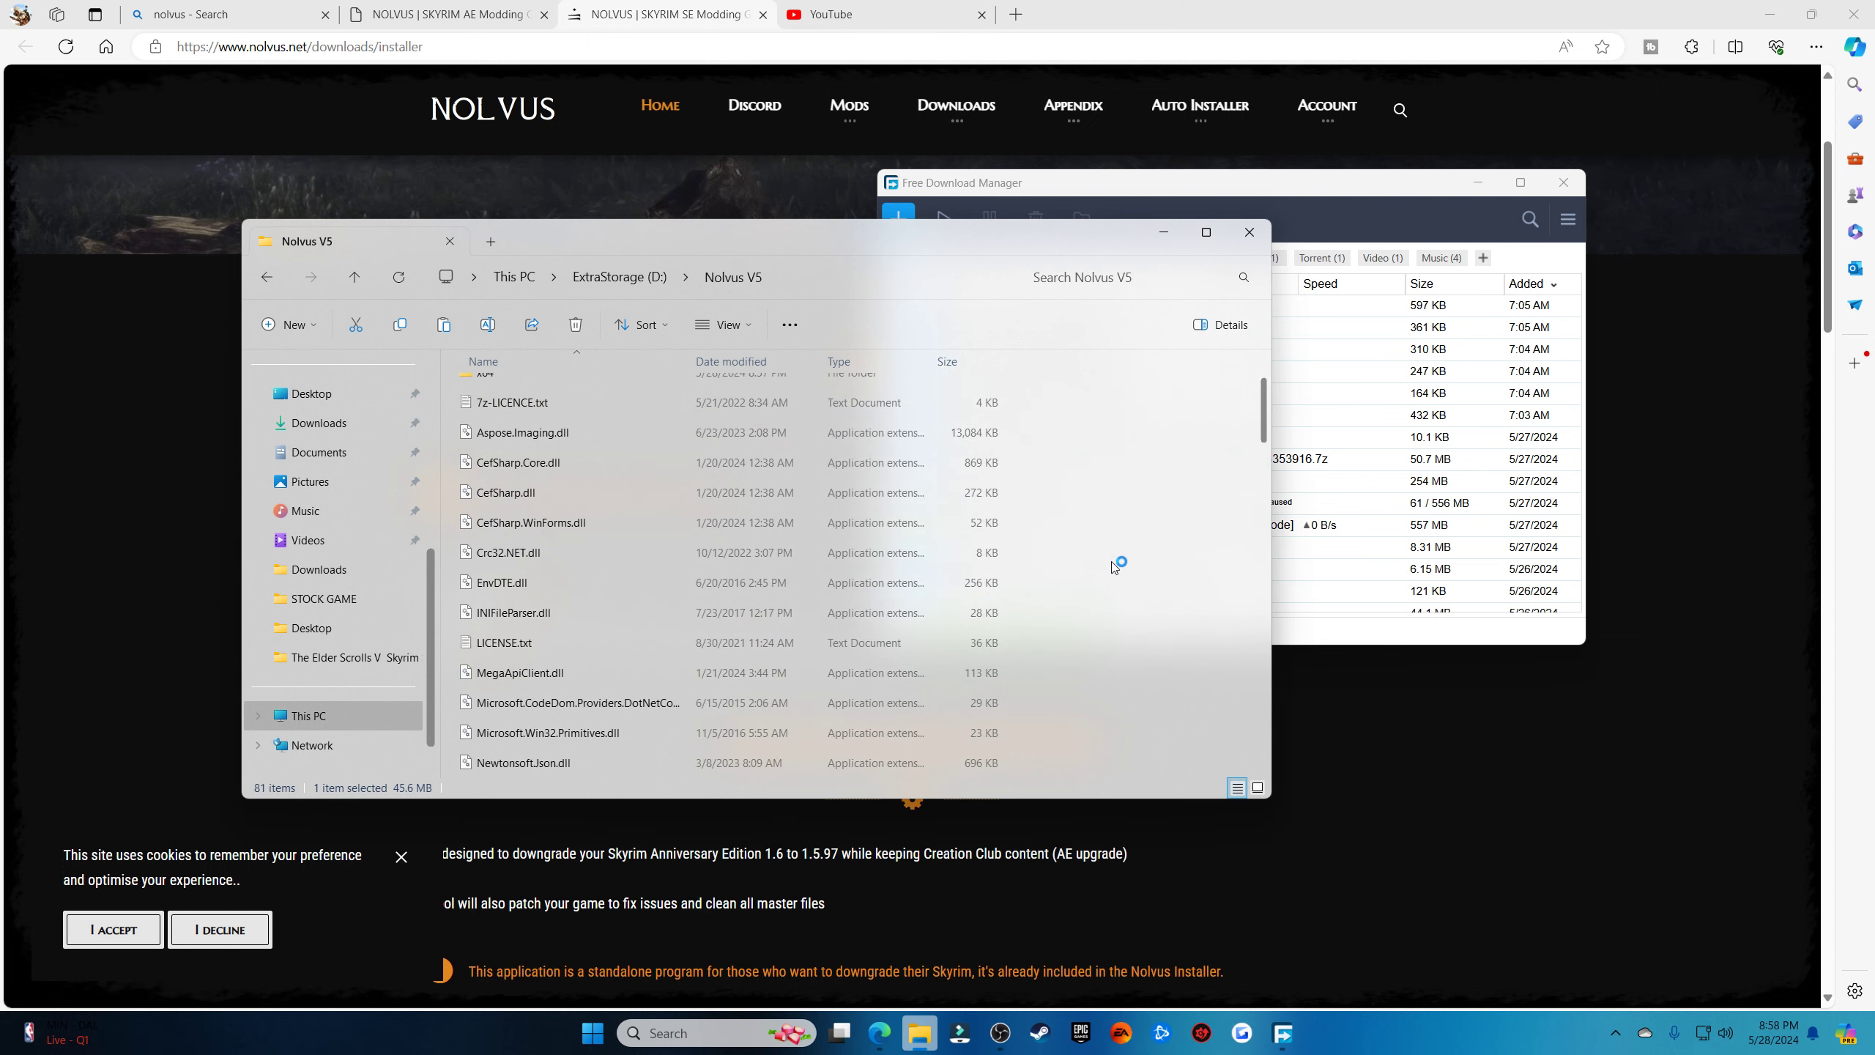
{"action": "scroll", "coordinate": [1109, 562], "scroll_direction": "down", "scroll_amount": 4}
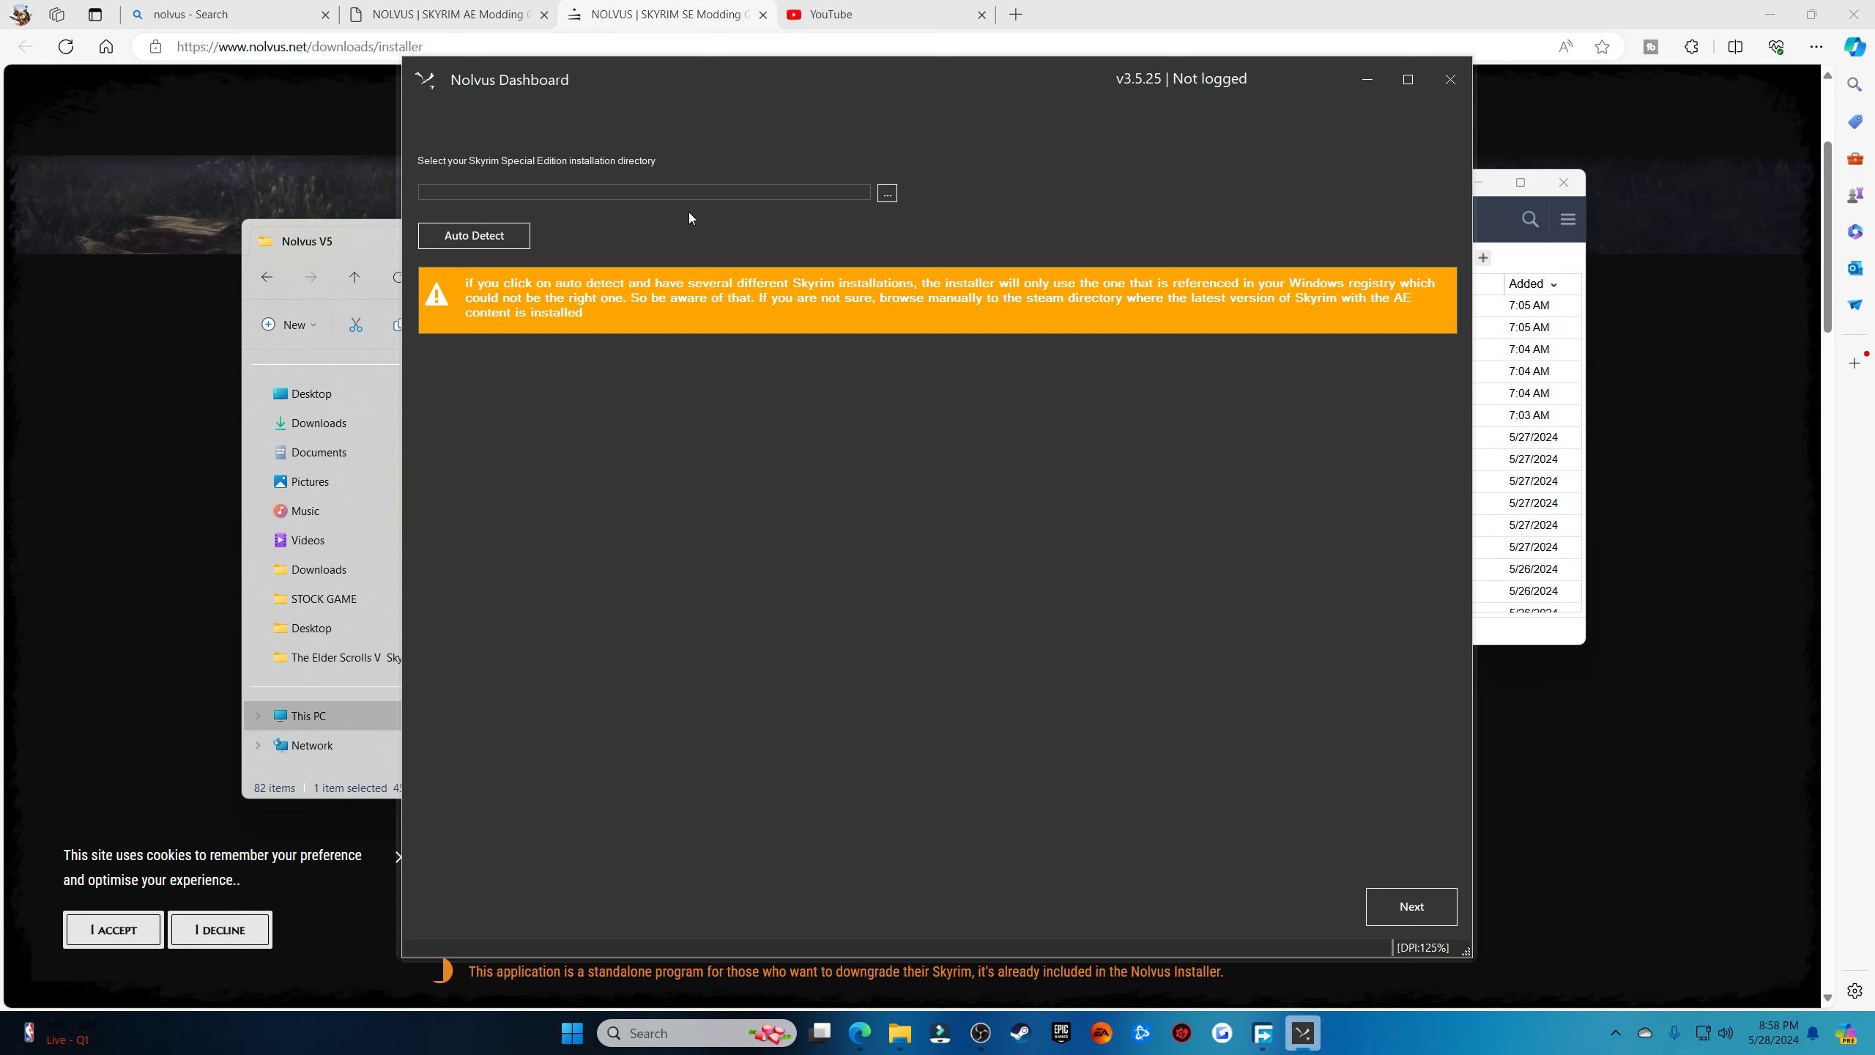
Auto-detect the Skyrim Special Edition installation directory in the Nolvus Dashboard
{"action": "left_click", "coordinate": [886, 195]}
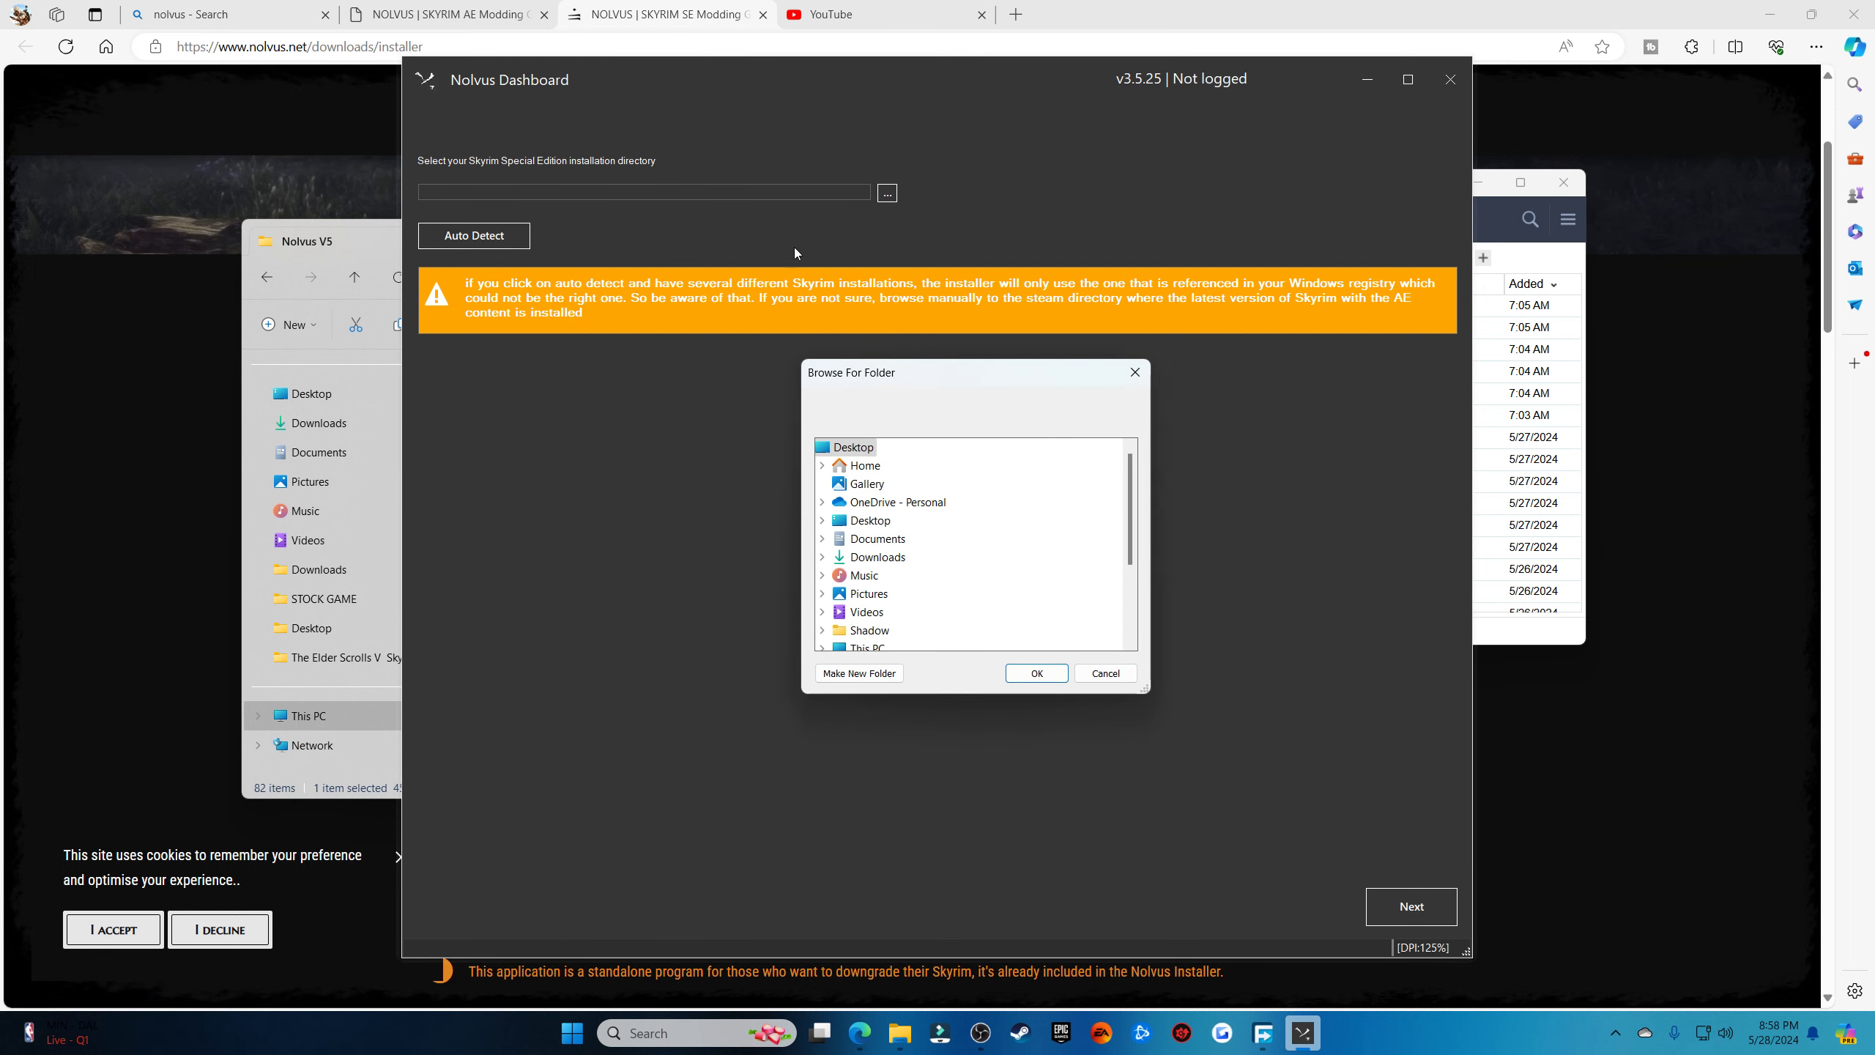
{"action": "left_click", "coordinate": [1135, 373]}
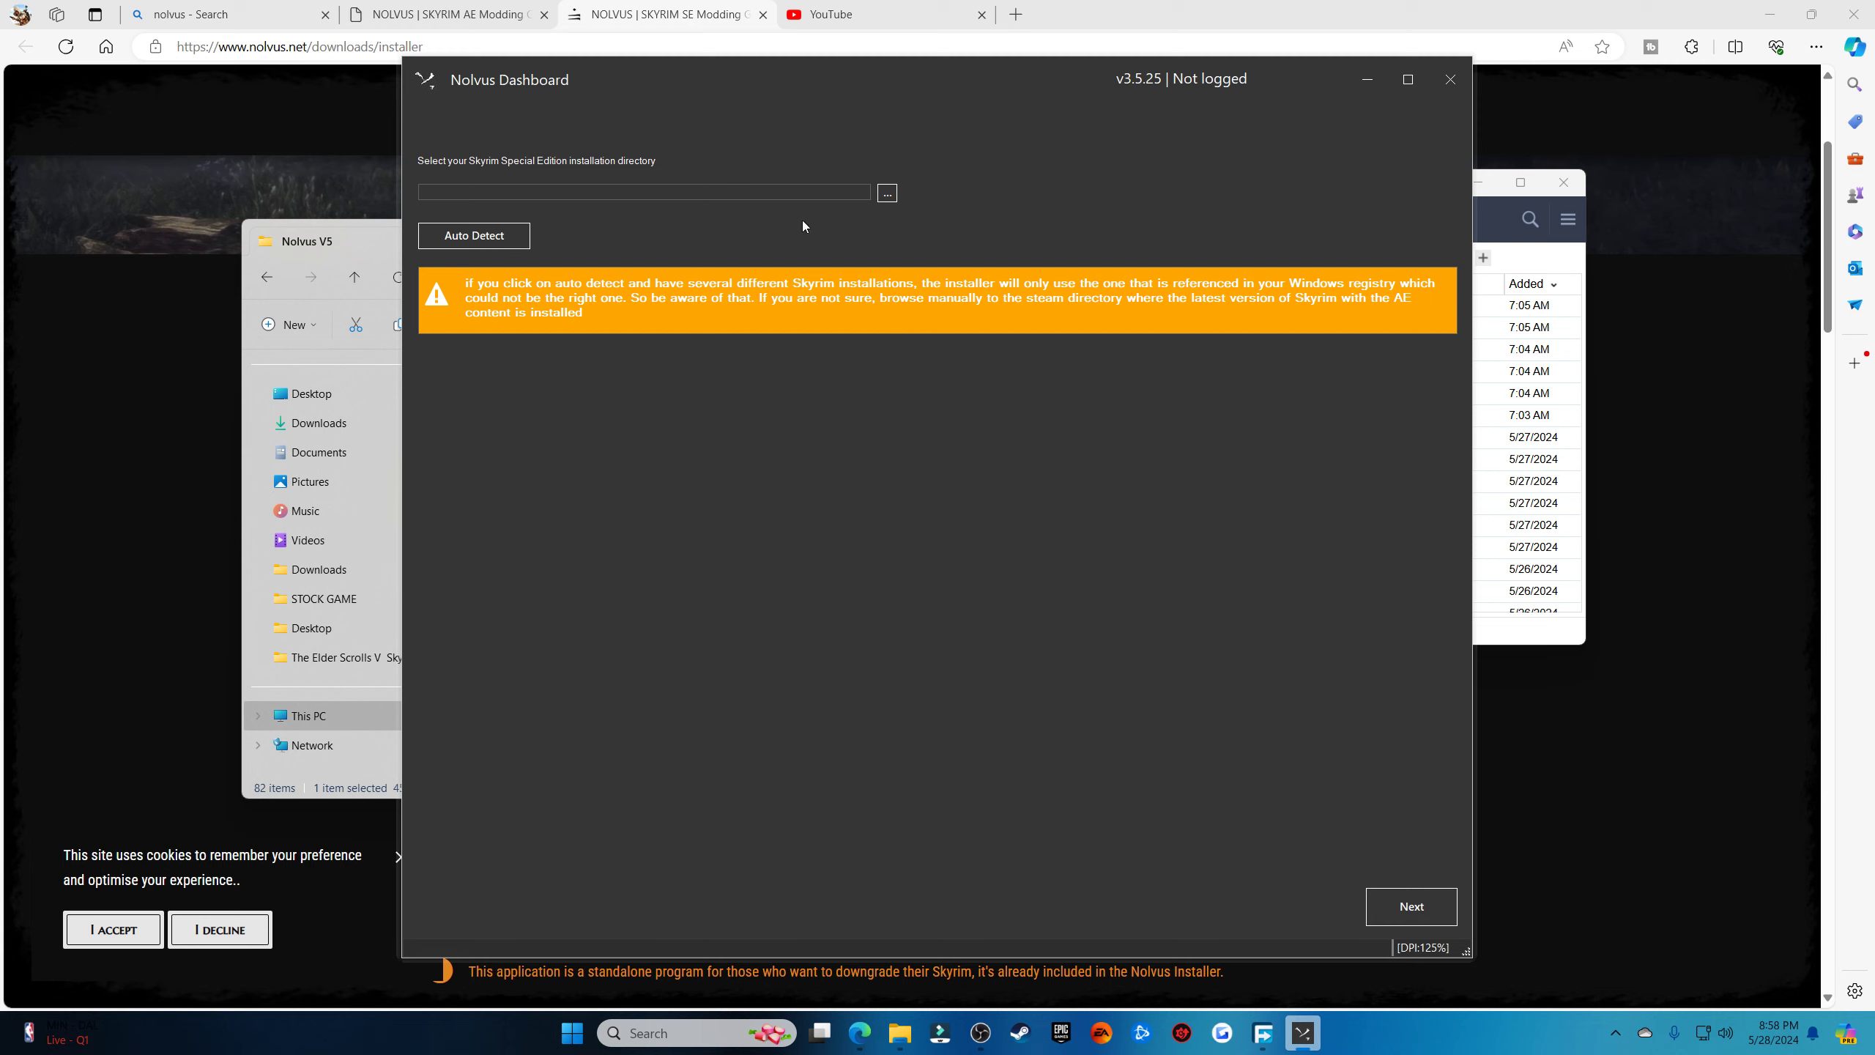
{"action": "left_click", "coordinate": [525, 237]}
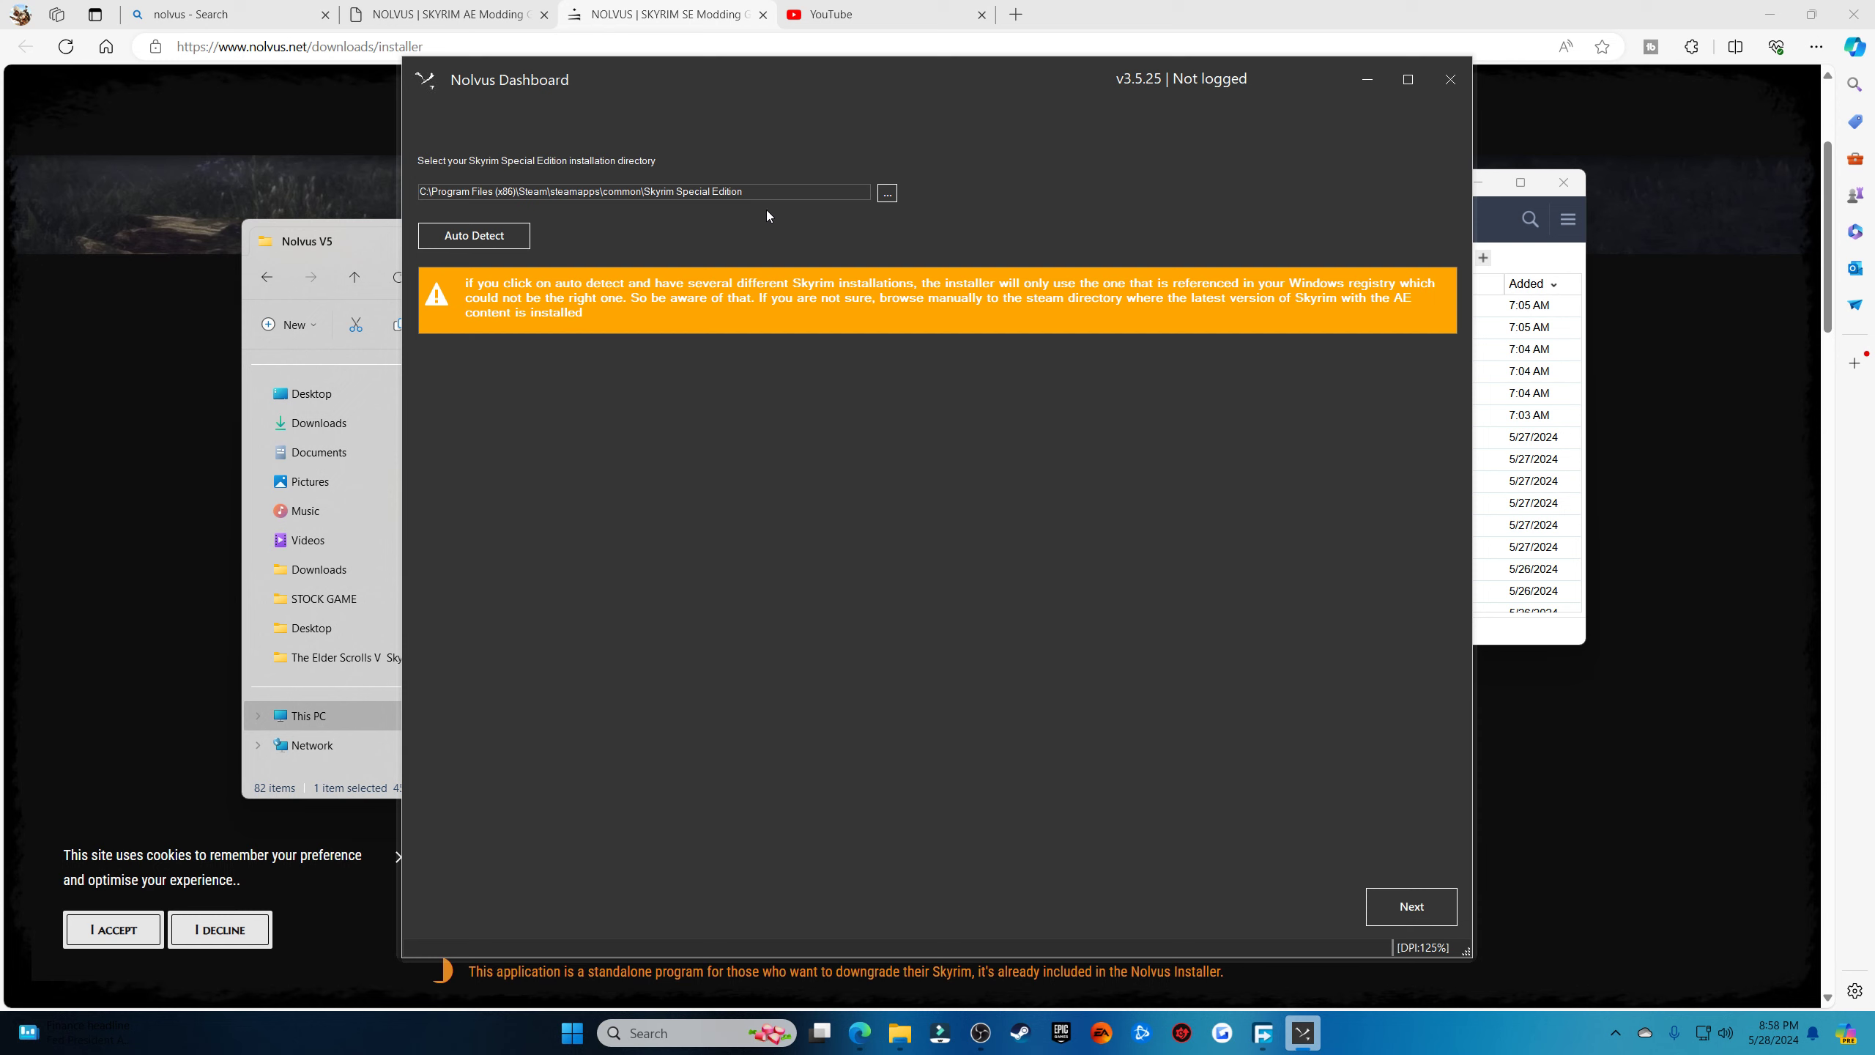
Browse manually for the Skyrim directory and expand Program Files (x86) on Local Disk (C:)
{"action": "left_click", "coordinate": [885, 204]}
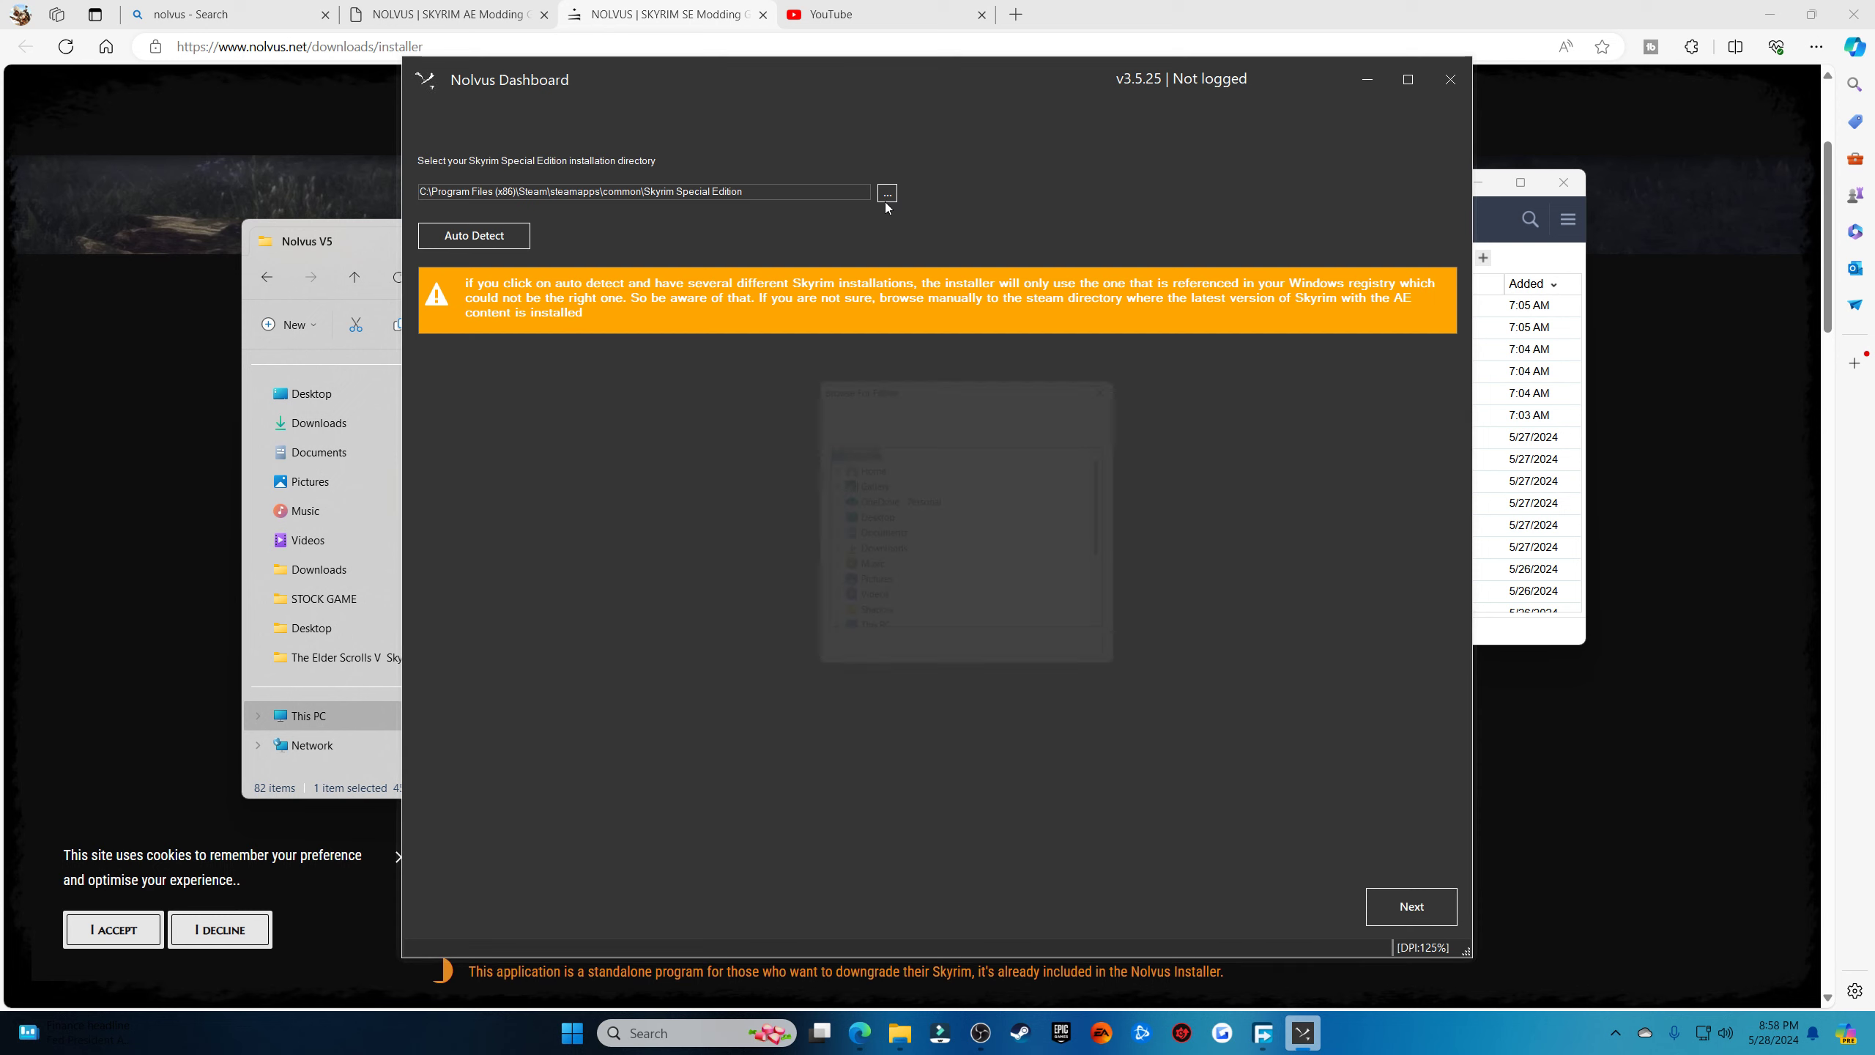
{"action": "scroll", "coordinate": [893, 523], "scroll_direction": "down", "scroll_amount": 2}
{"action": "scroll", "coordinate": [893, 522], "scroll_direction": "down", "scroll_amount": 1}
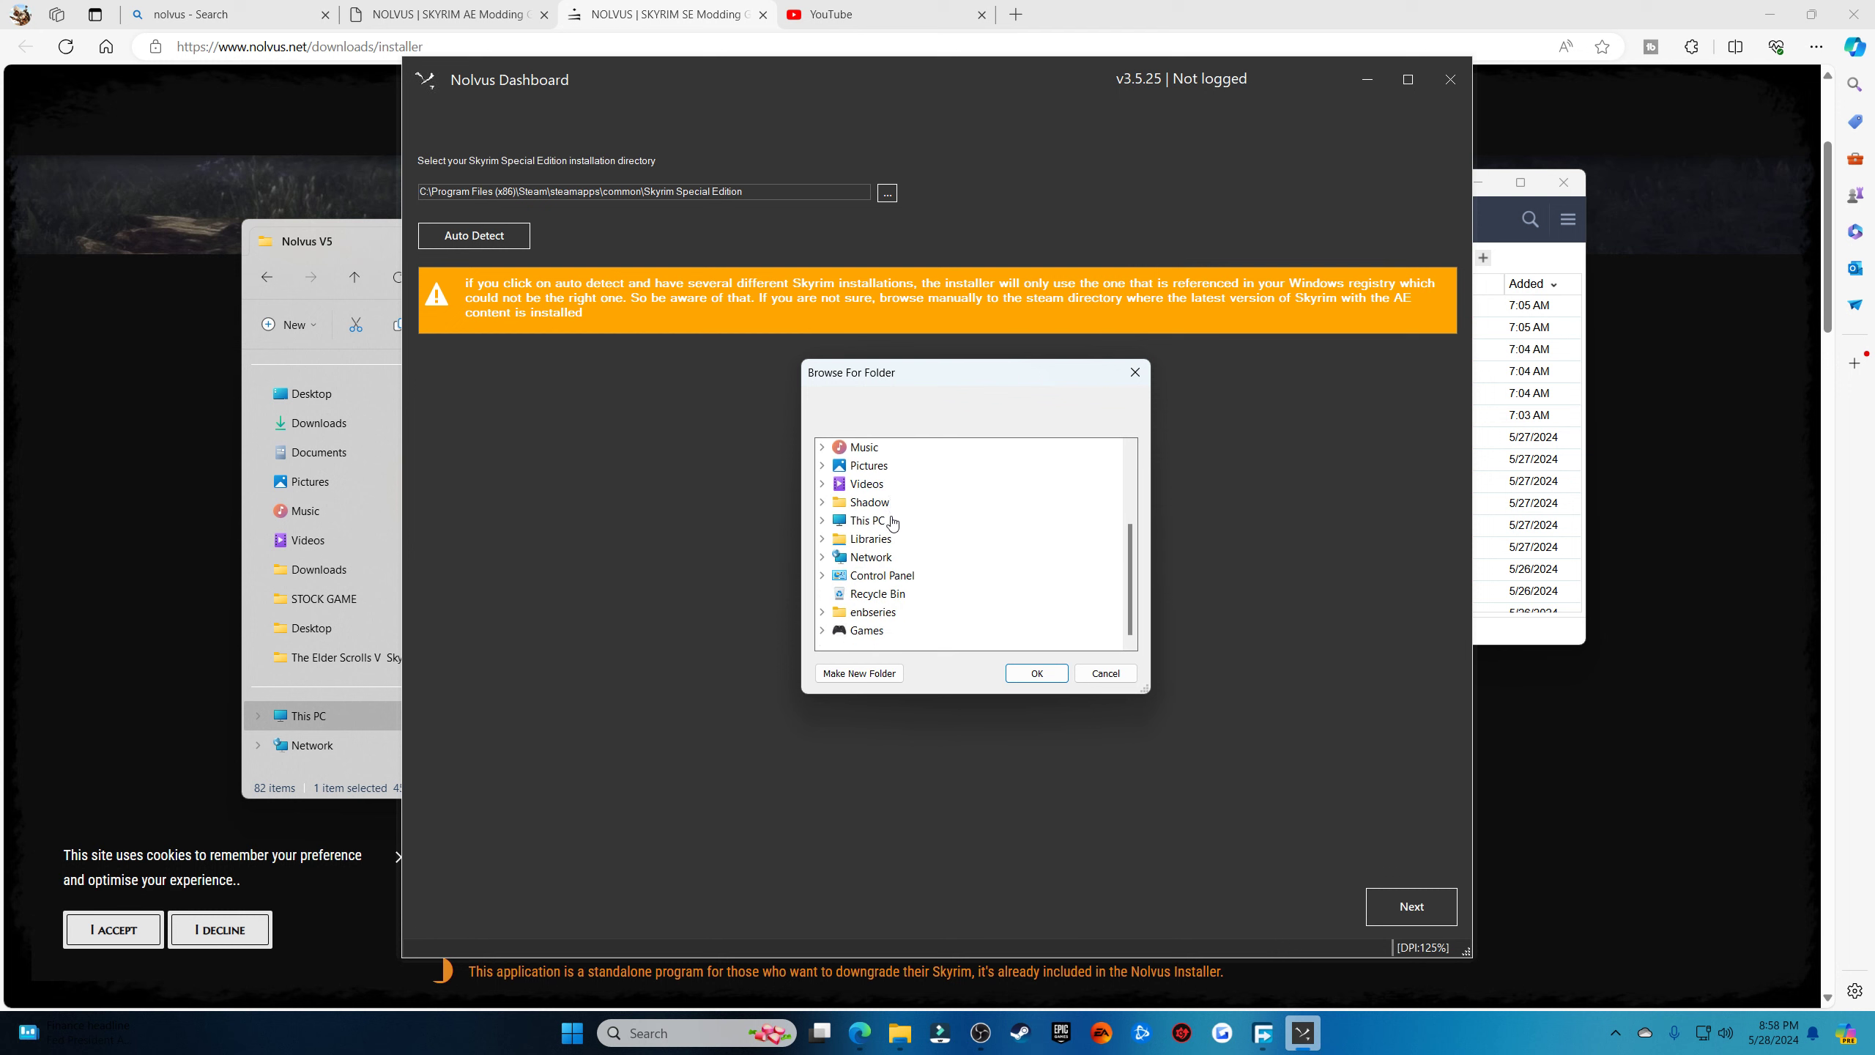
{"action": "scroll", "coordinate": [893, 523], "scroll_direction": "up", "scroll_amount": 1}
{"action": "scroll", "coordinate": [893, 523], "scroll_direction": "down", "scroll_amount": 1}
{"action": "left_click", "coordinate": [823, 521]}
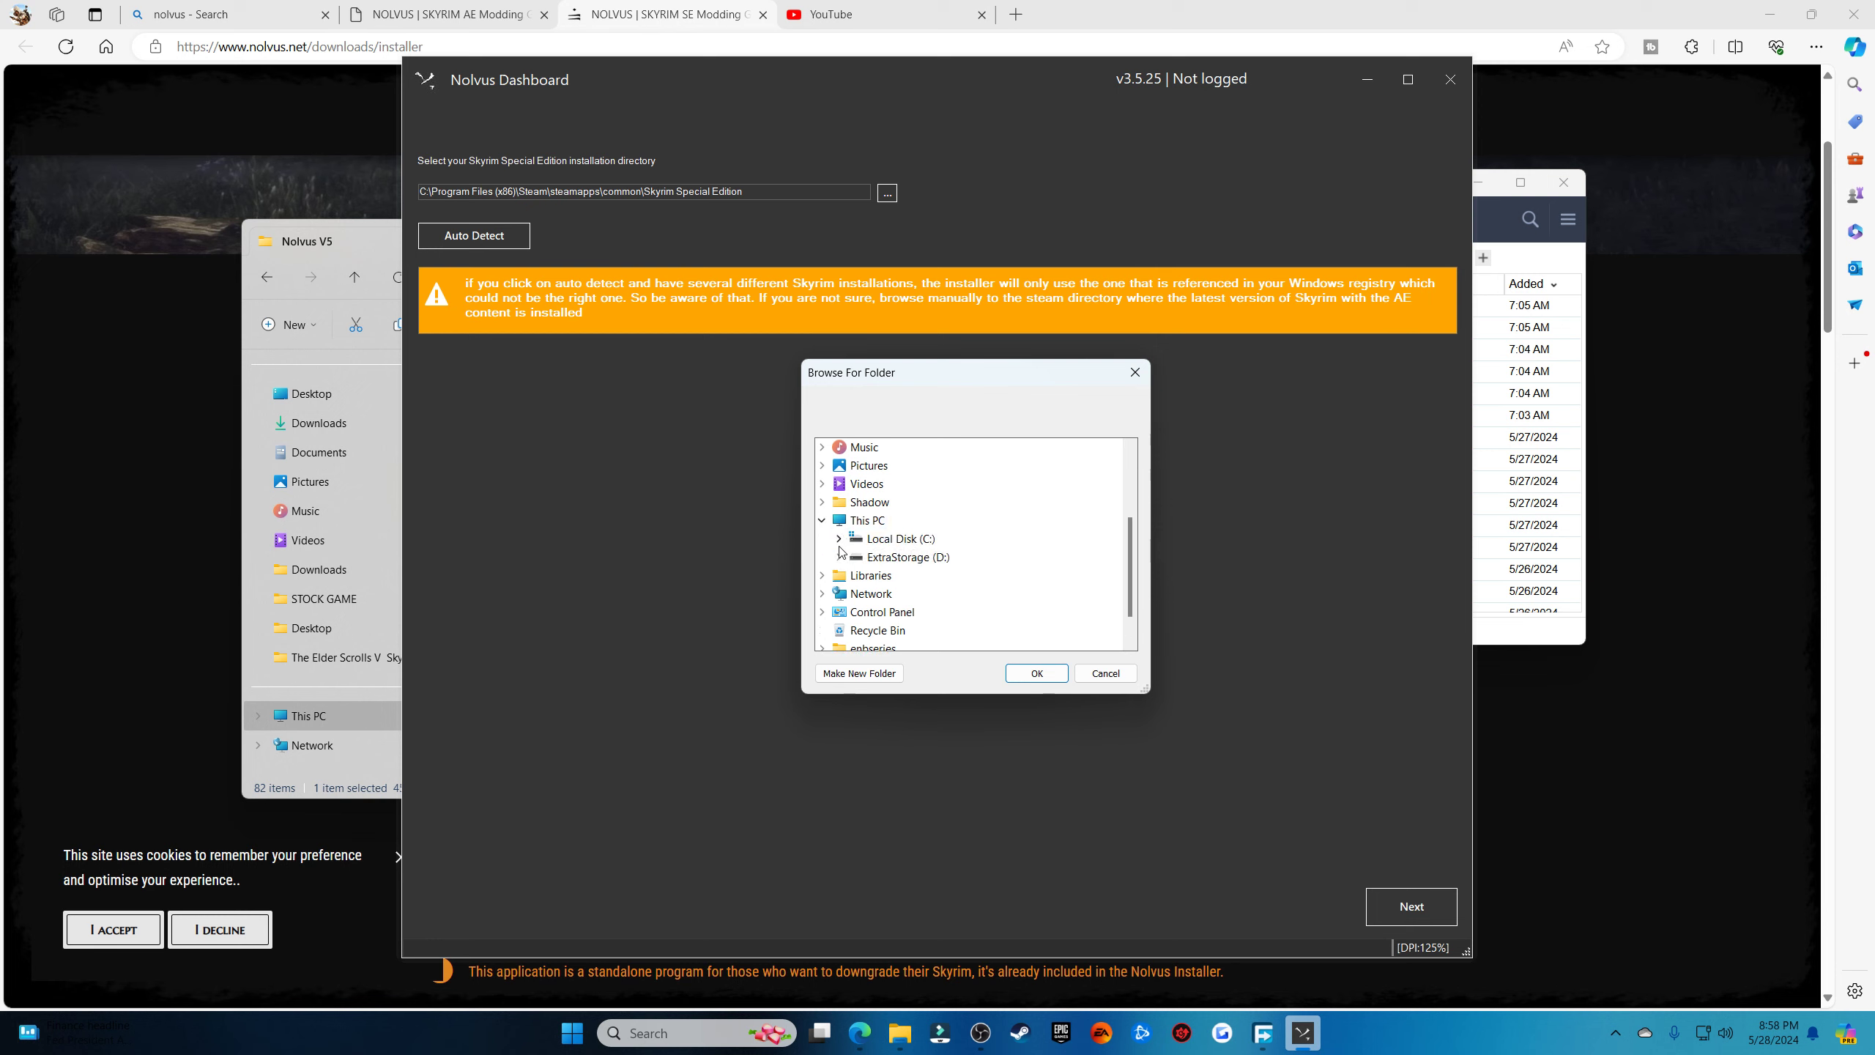
{"action": "left_click", "coordinate": [839, 539]}
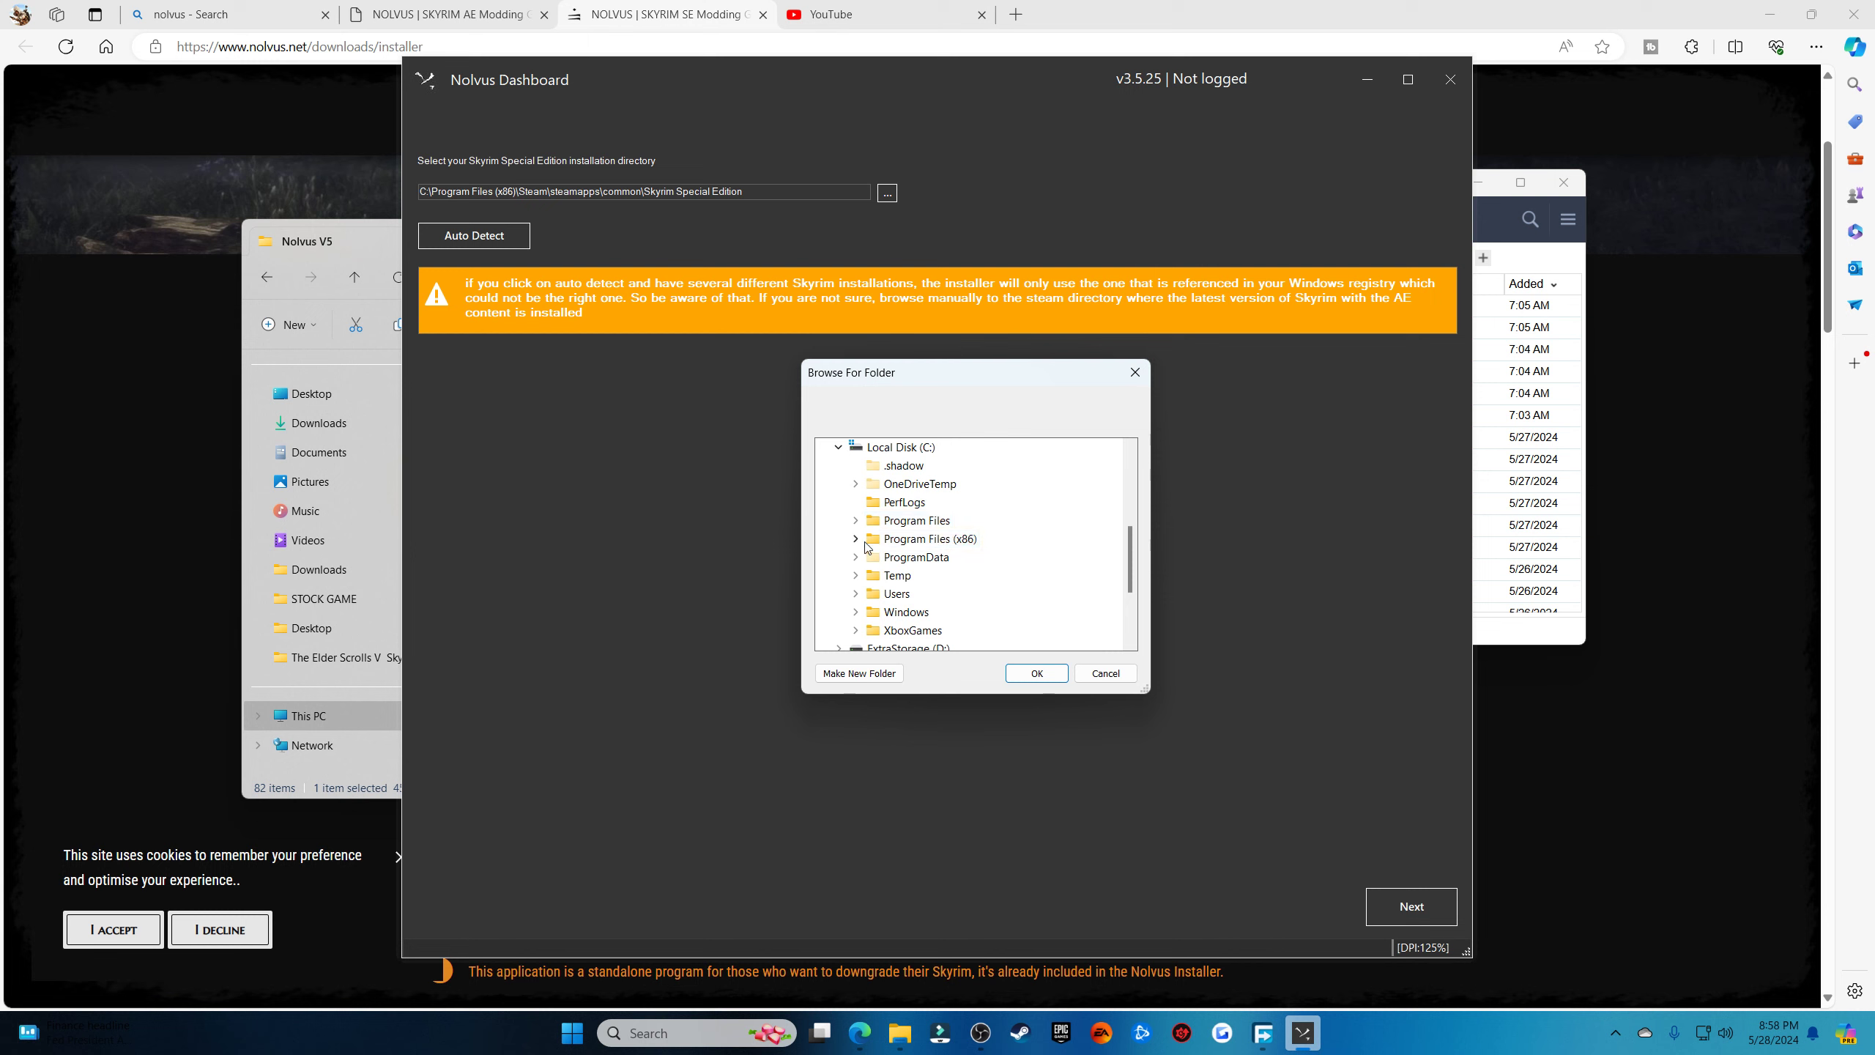
{"action": "left_click", "coordinate": [860, 541]}
Choose Steam\steamapps\common\Skyrim Special Edition as the installation directory and continue to the Nexus API key page
{"action": "scroll", "coordinate": [871, 546], "scroll_direction": "down", "scroll_amount": 8}
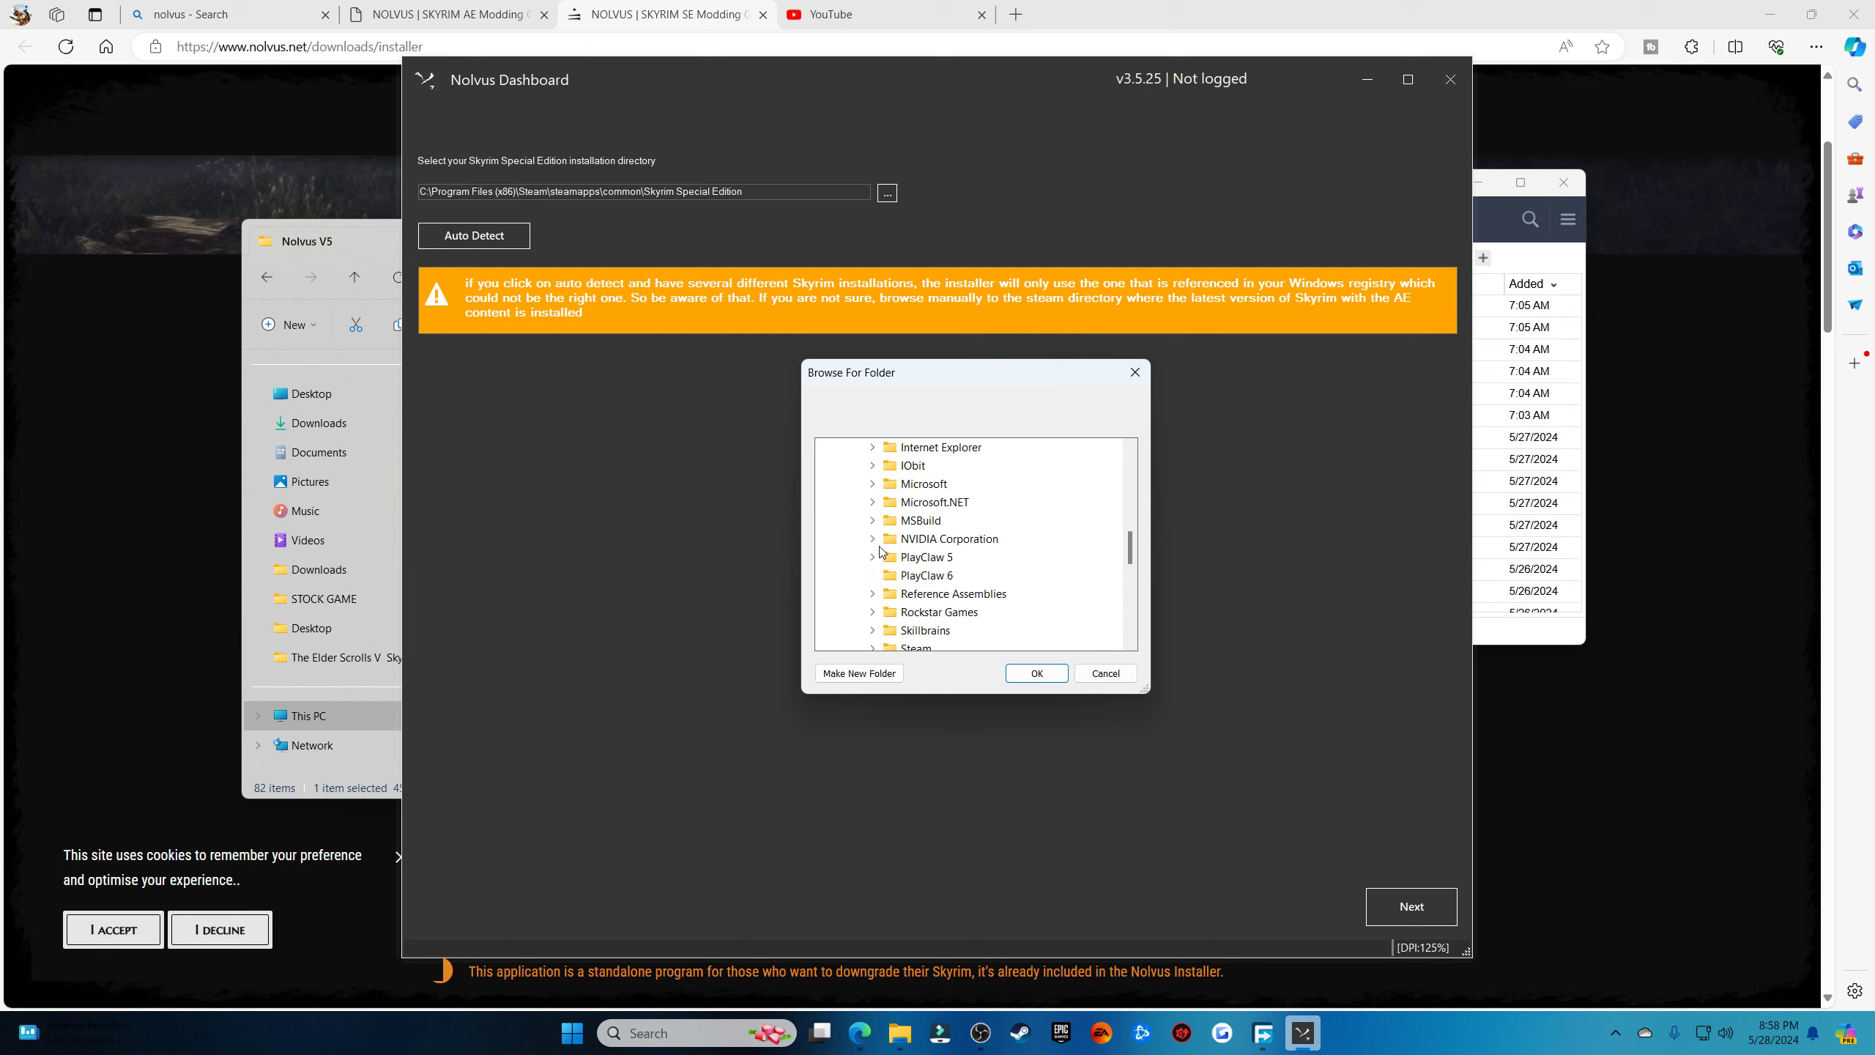
{"action": "left_click", "coordinate": [872, 539]}
{"action": "scroll", "coordinate": [885, 546], "scroll_direction": "down", "scroll_amount": 3}
{"action": "left_click", "coordinate": [895, 534]}
{"action": "left_click", "coordinate": [907, 465]}
{"action": "scroll", "coordinate": [928, 503], "scroll_direction": "down", "scroll_amount": 1}
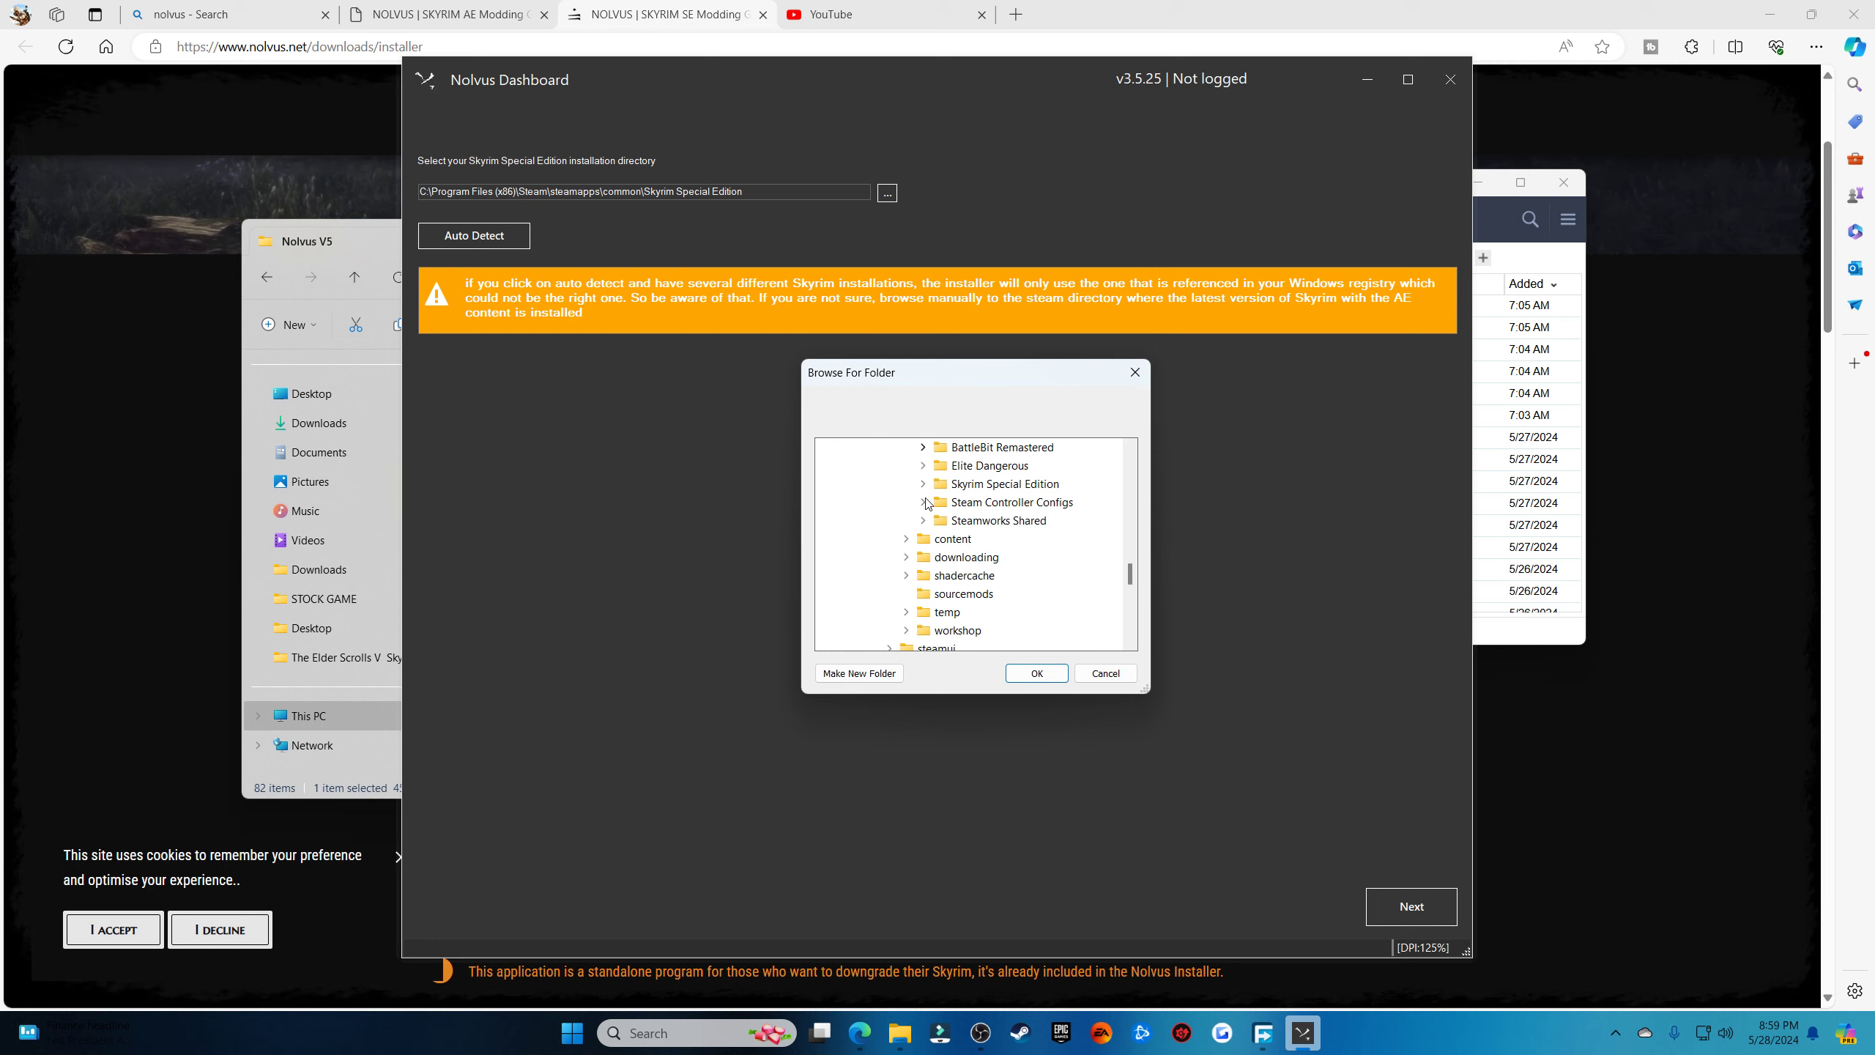
{"action": "left_click", "coordinate": [923, 484]}
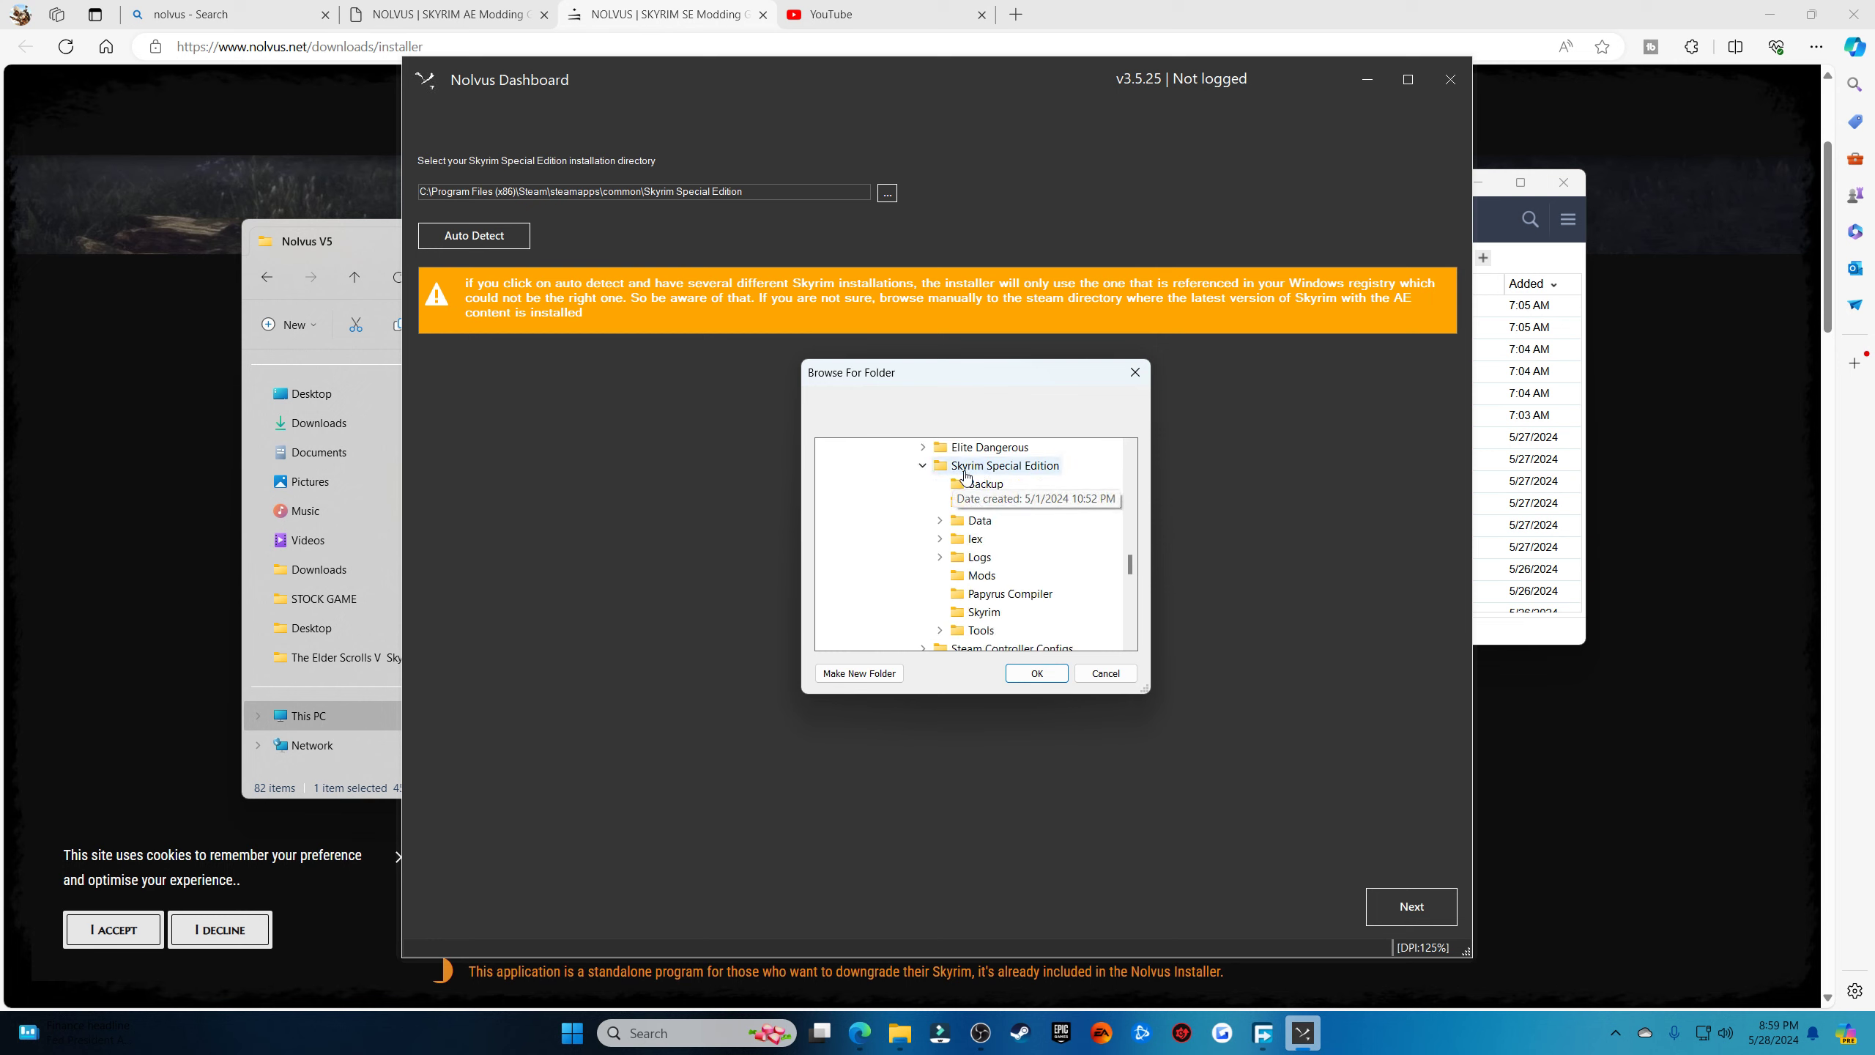
{"action": "scroll", "coordinate": [966, 475], "scroll_direction": "up", "scroll_amount": 2}
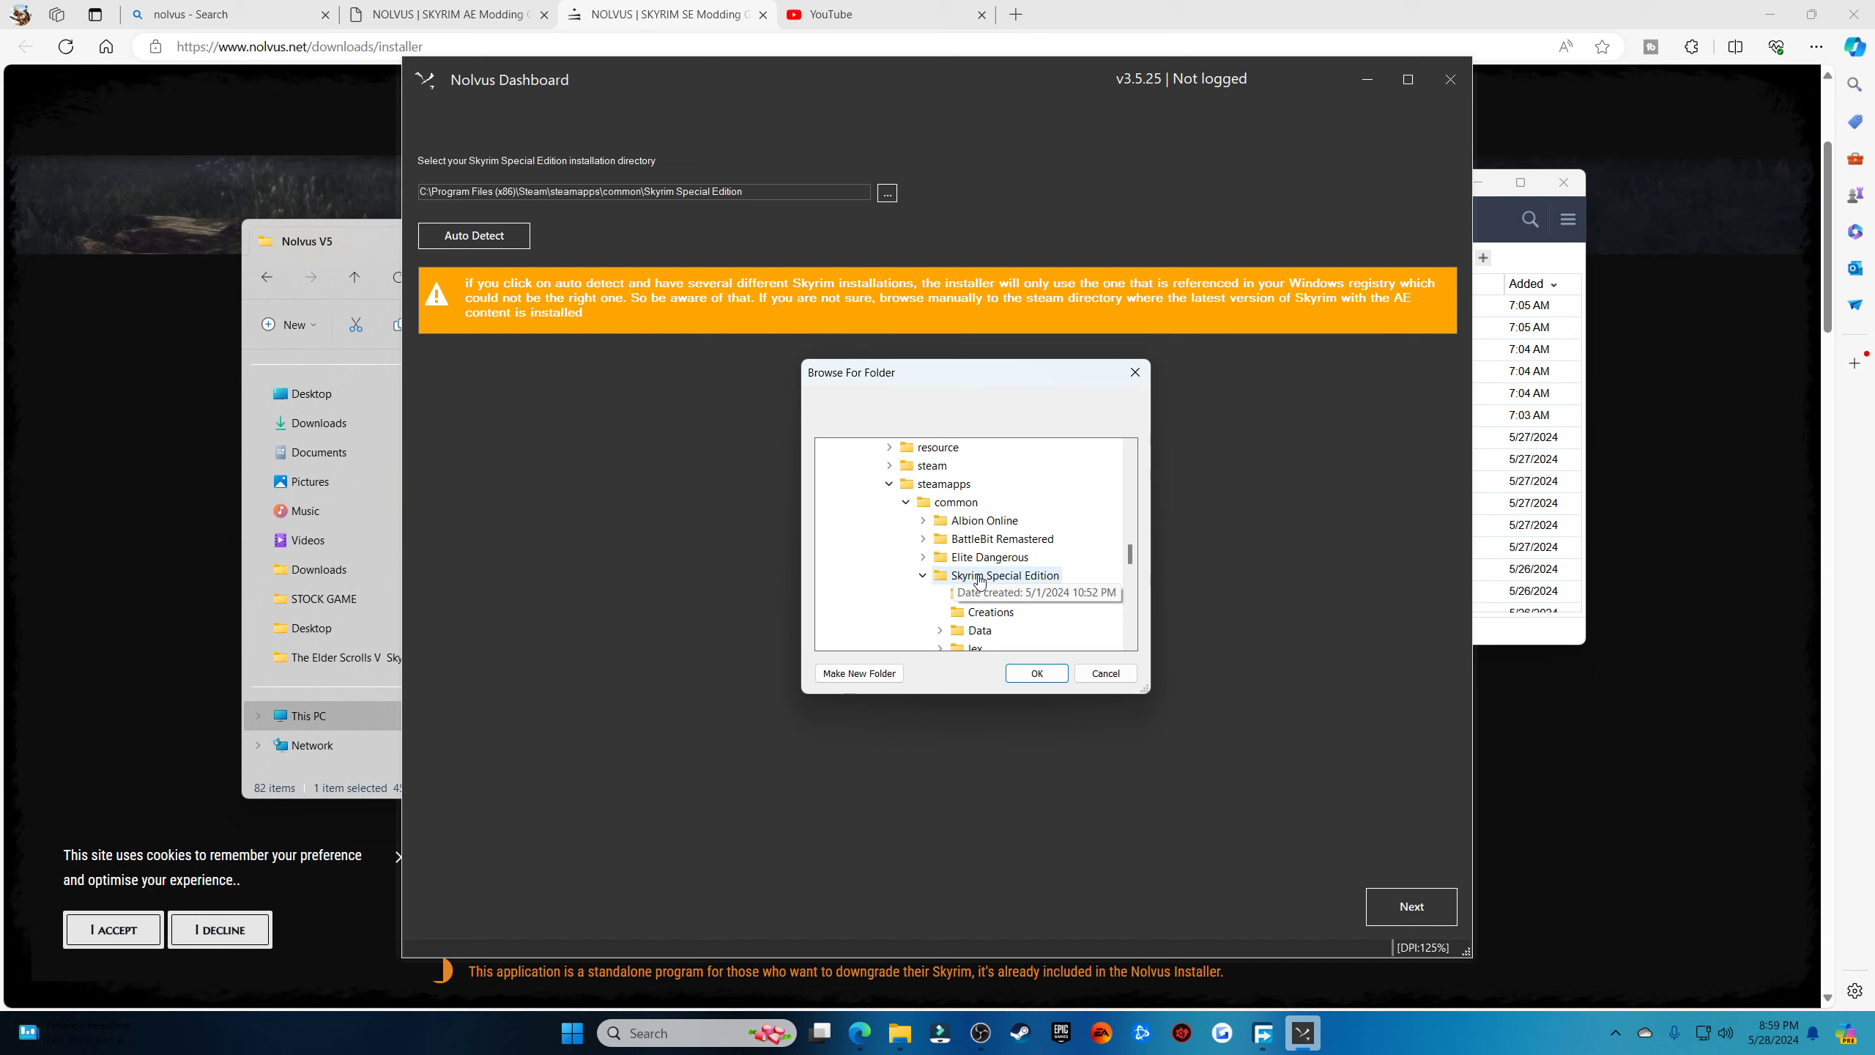
{"action": "left_click", "coordinate": [1045, 674]}
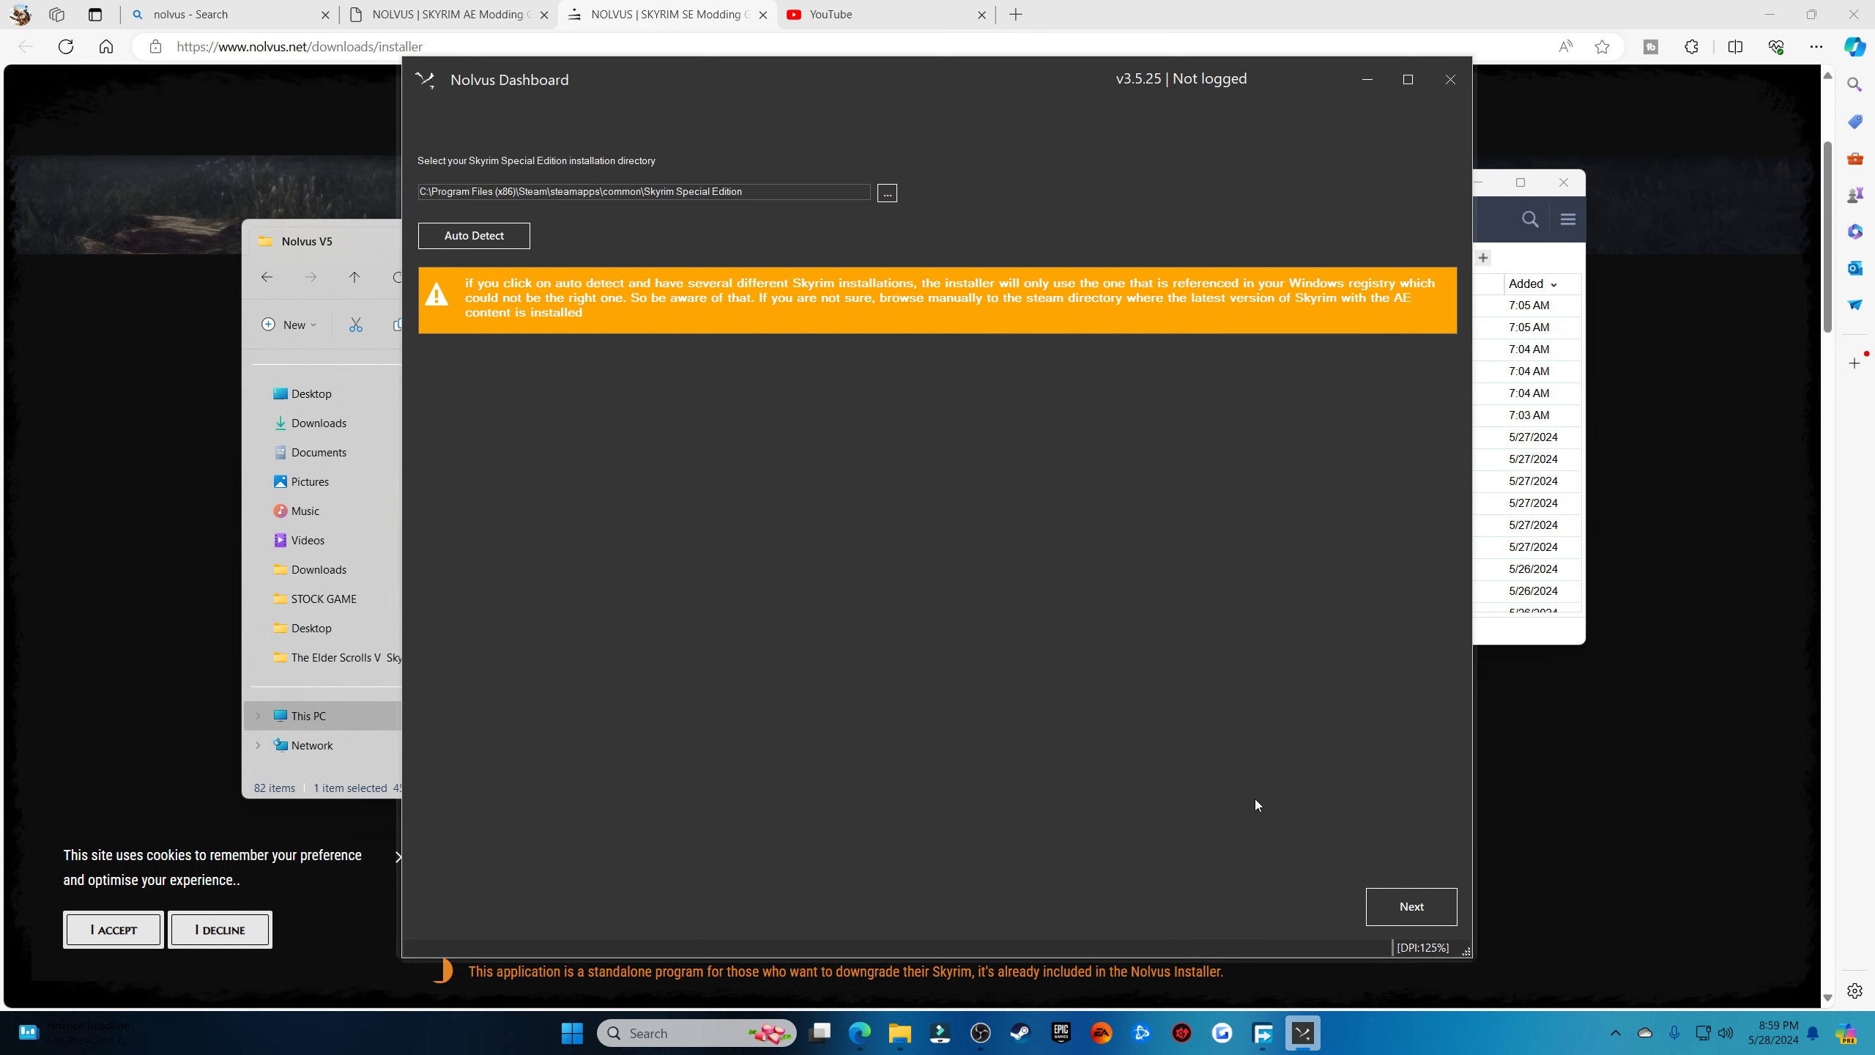
{"action": "left_click", "coordinate": [1395, 896]}
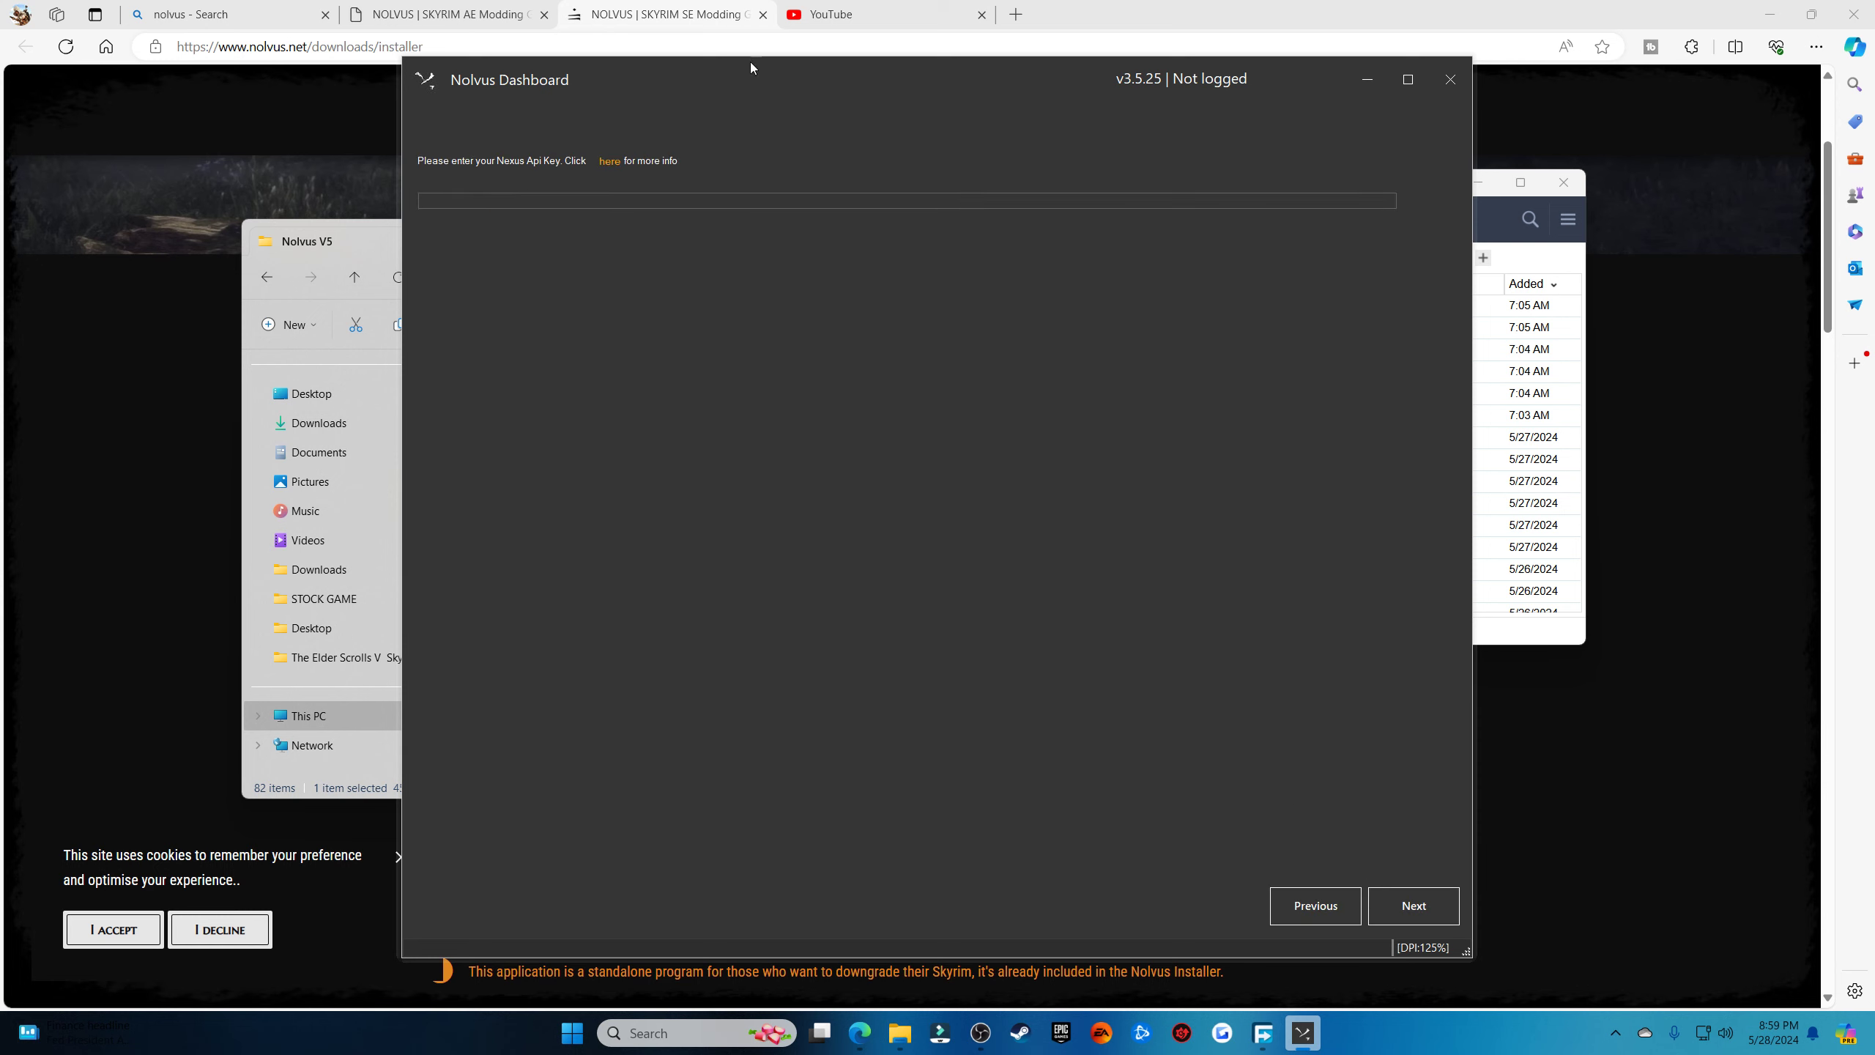
Search the web for "nexusmods skyrim se" in a new browser tab and open the Skyrim Special Edition Nexus site
{"action": "left_click", "coordinate": [1015, 15]}
{"action": "left_click", "coordinate": [1011, 47]}
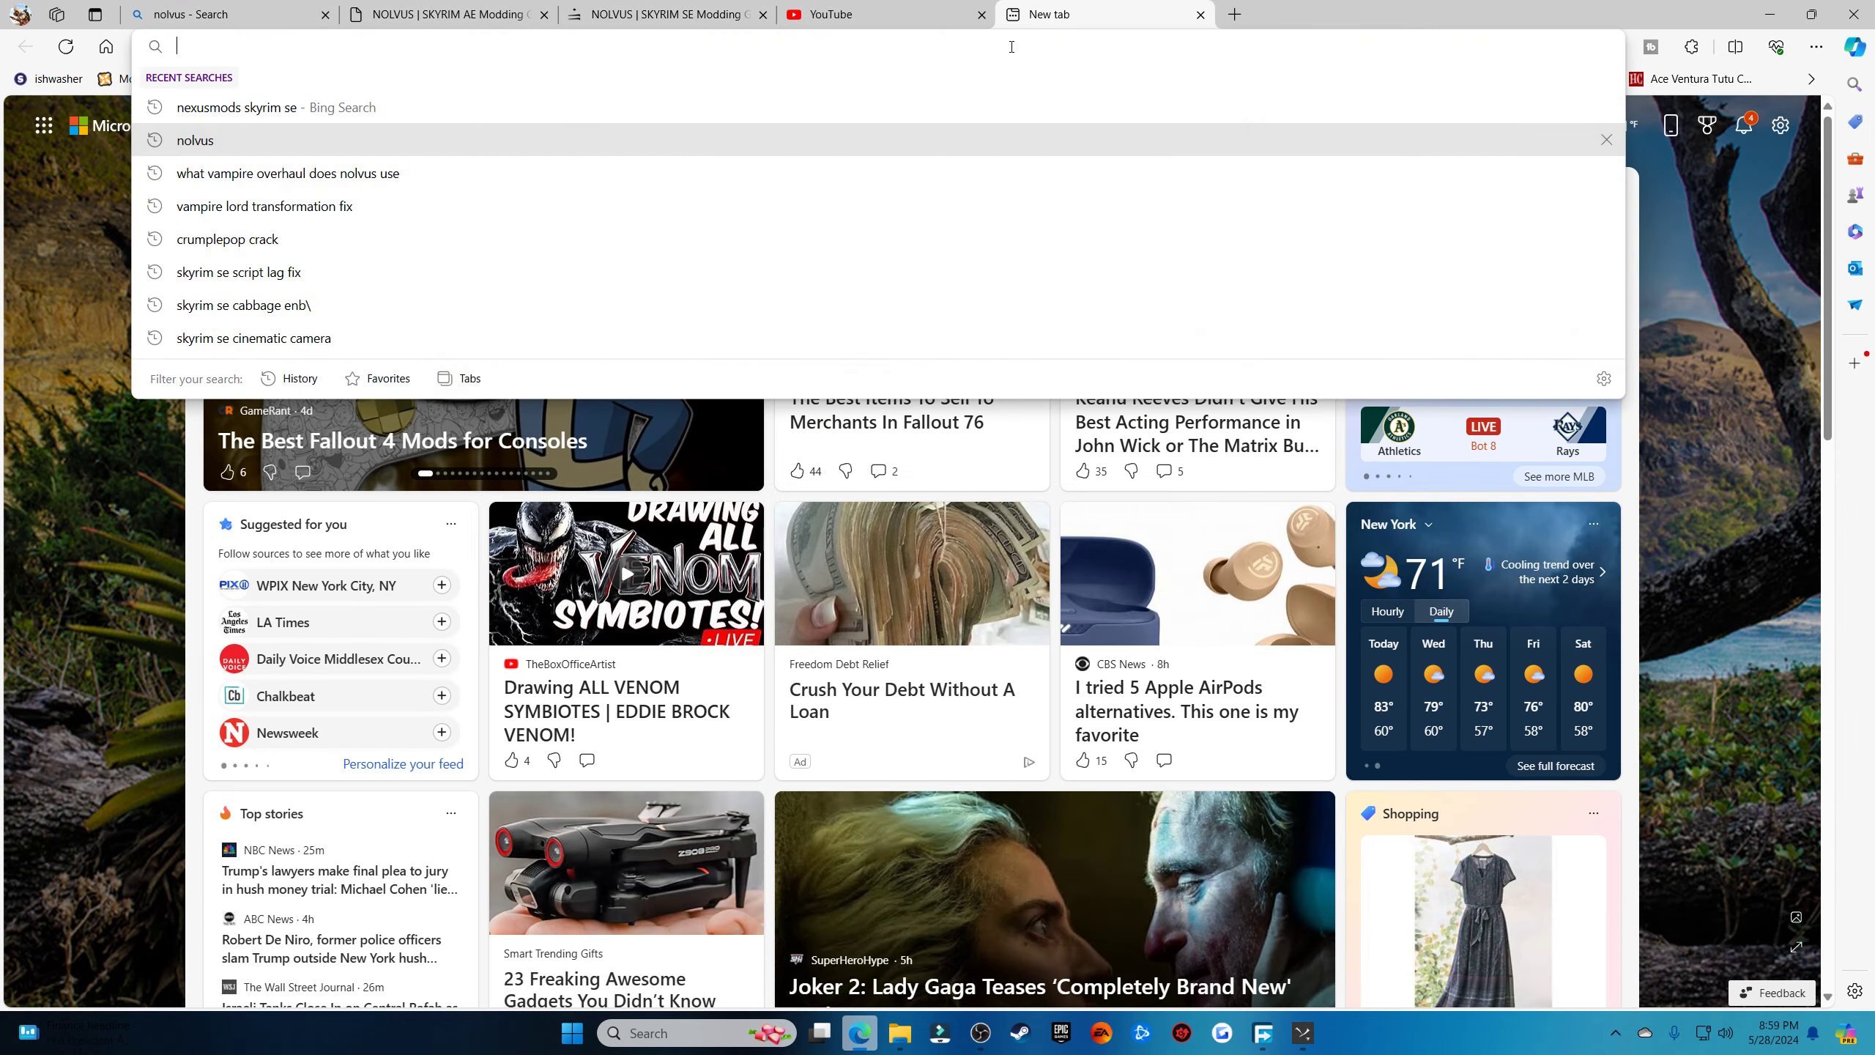
{"action": "type", "text": "ne"}
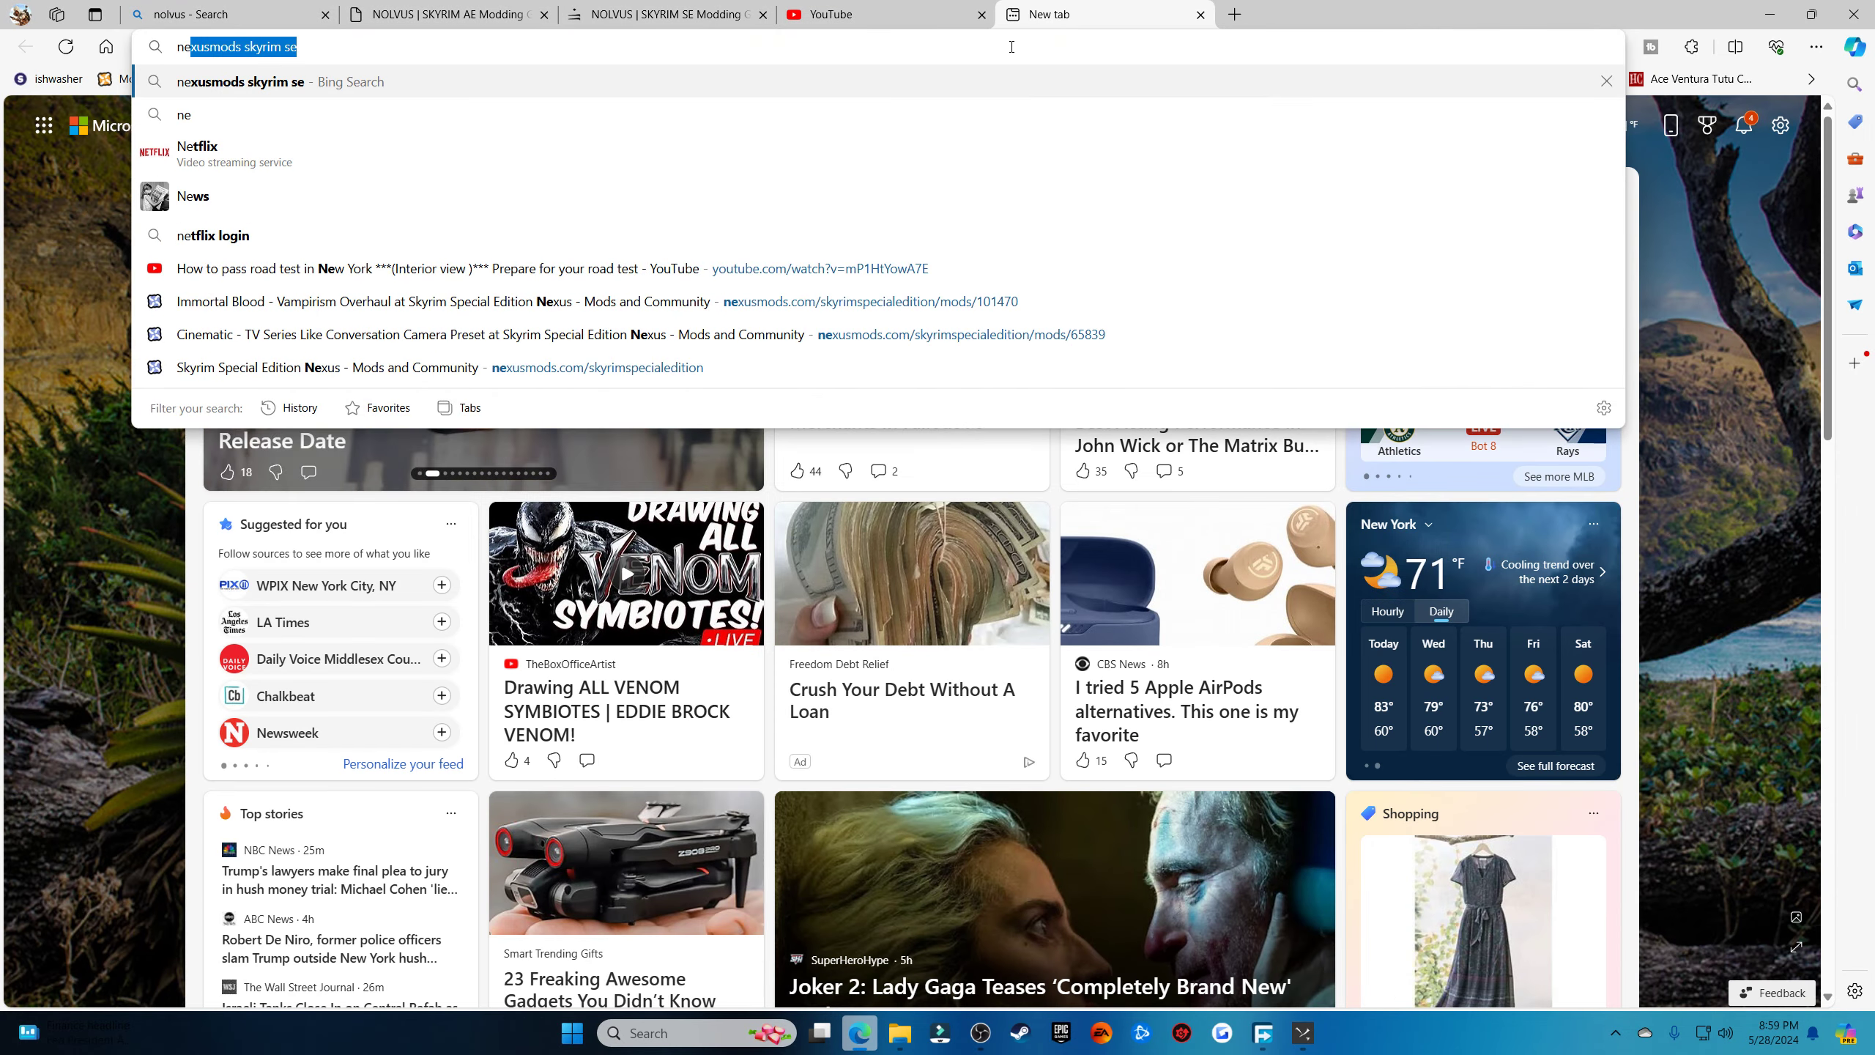
{"action": "type", "text": "xus"}
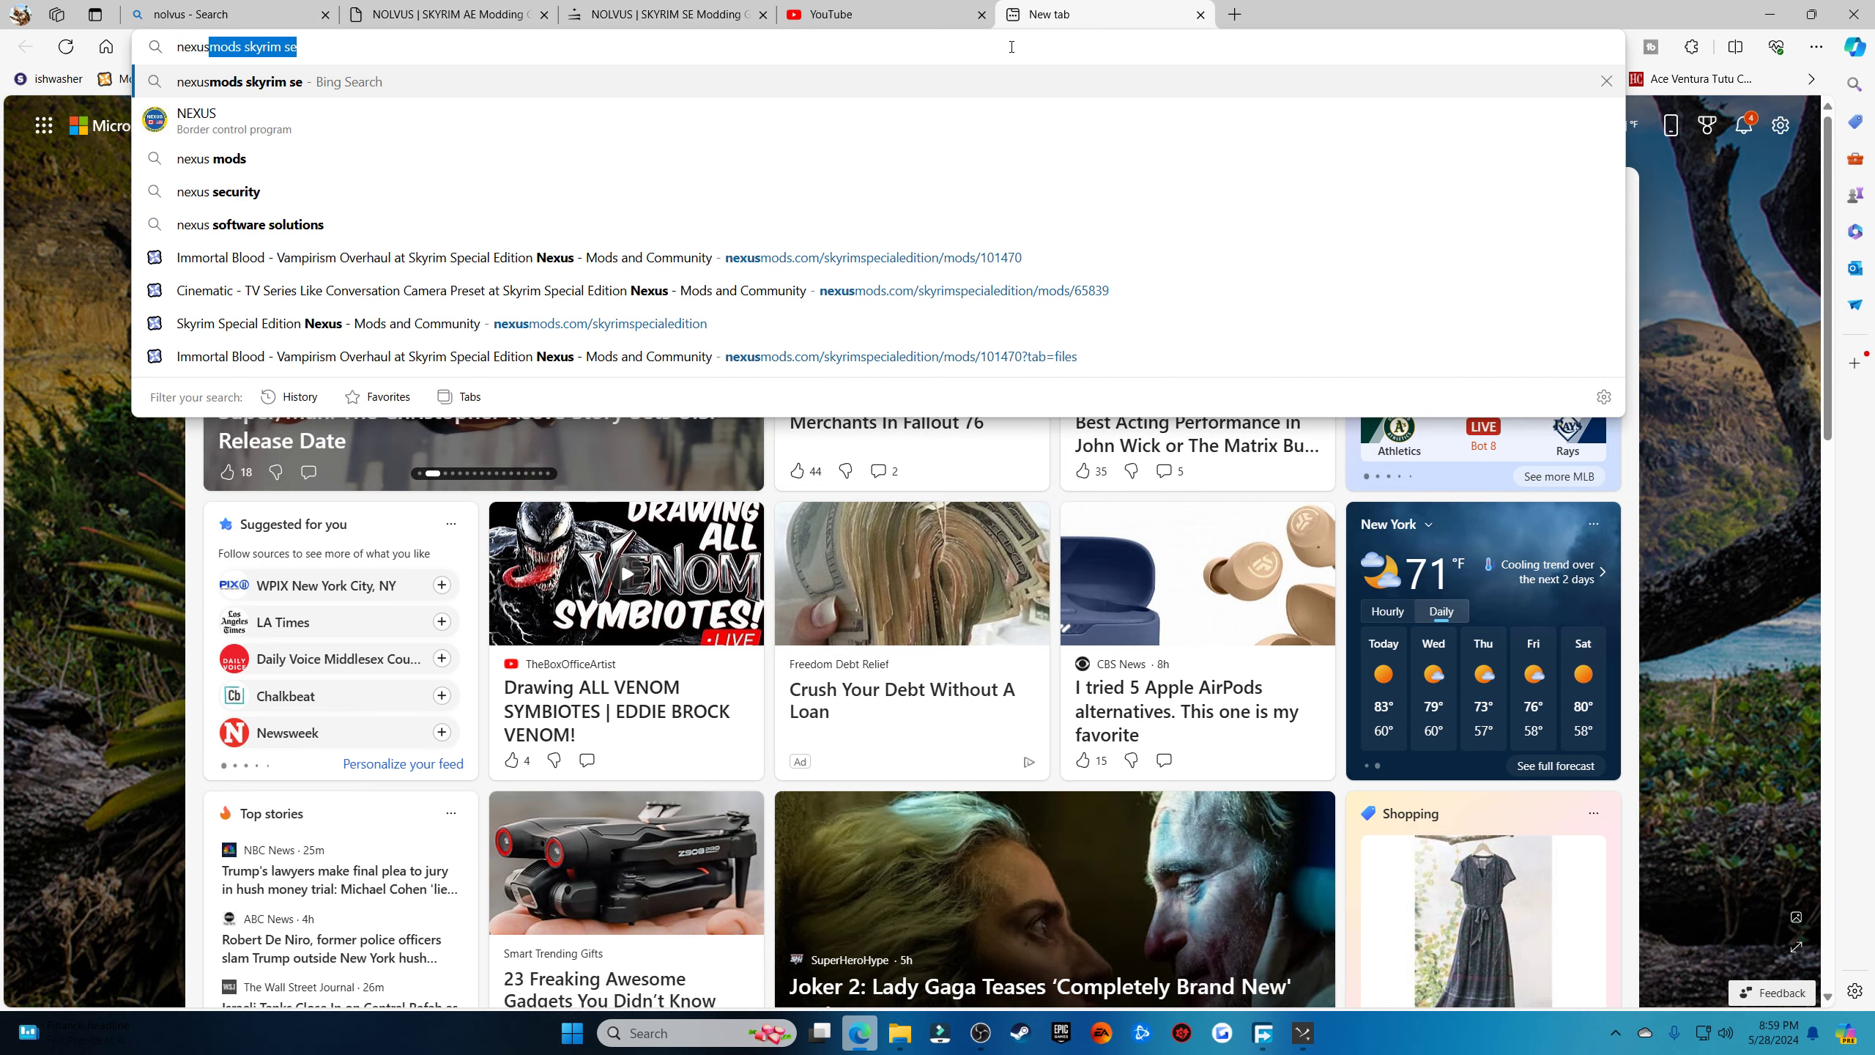
{"action": "key", "text": "Return"}
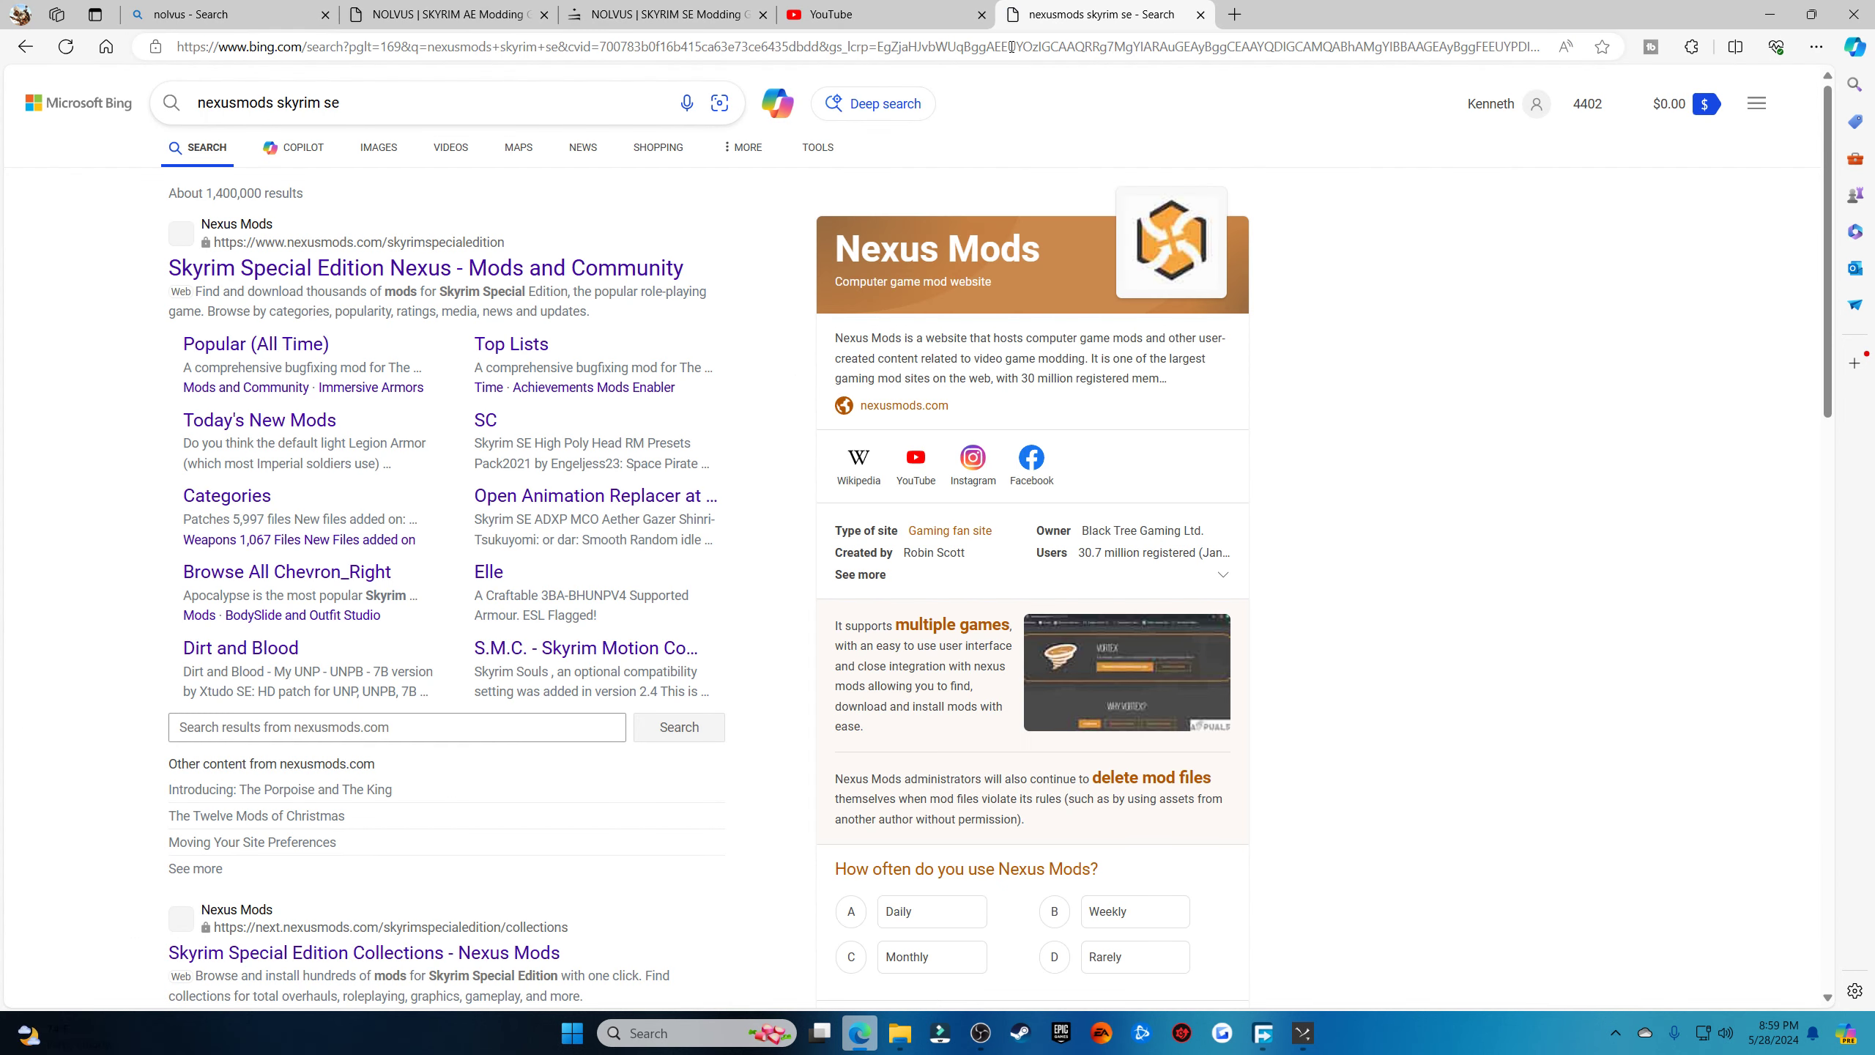
{"action": "left_click", "coordinate": [470, 272]}
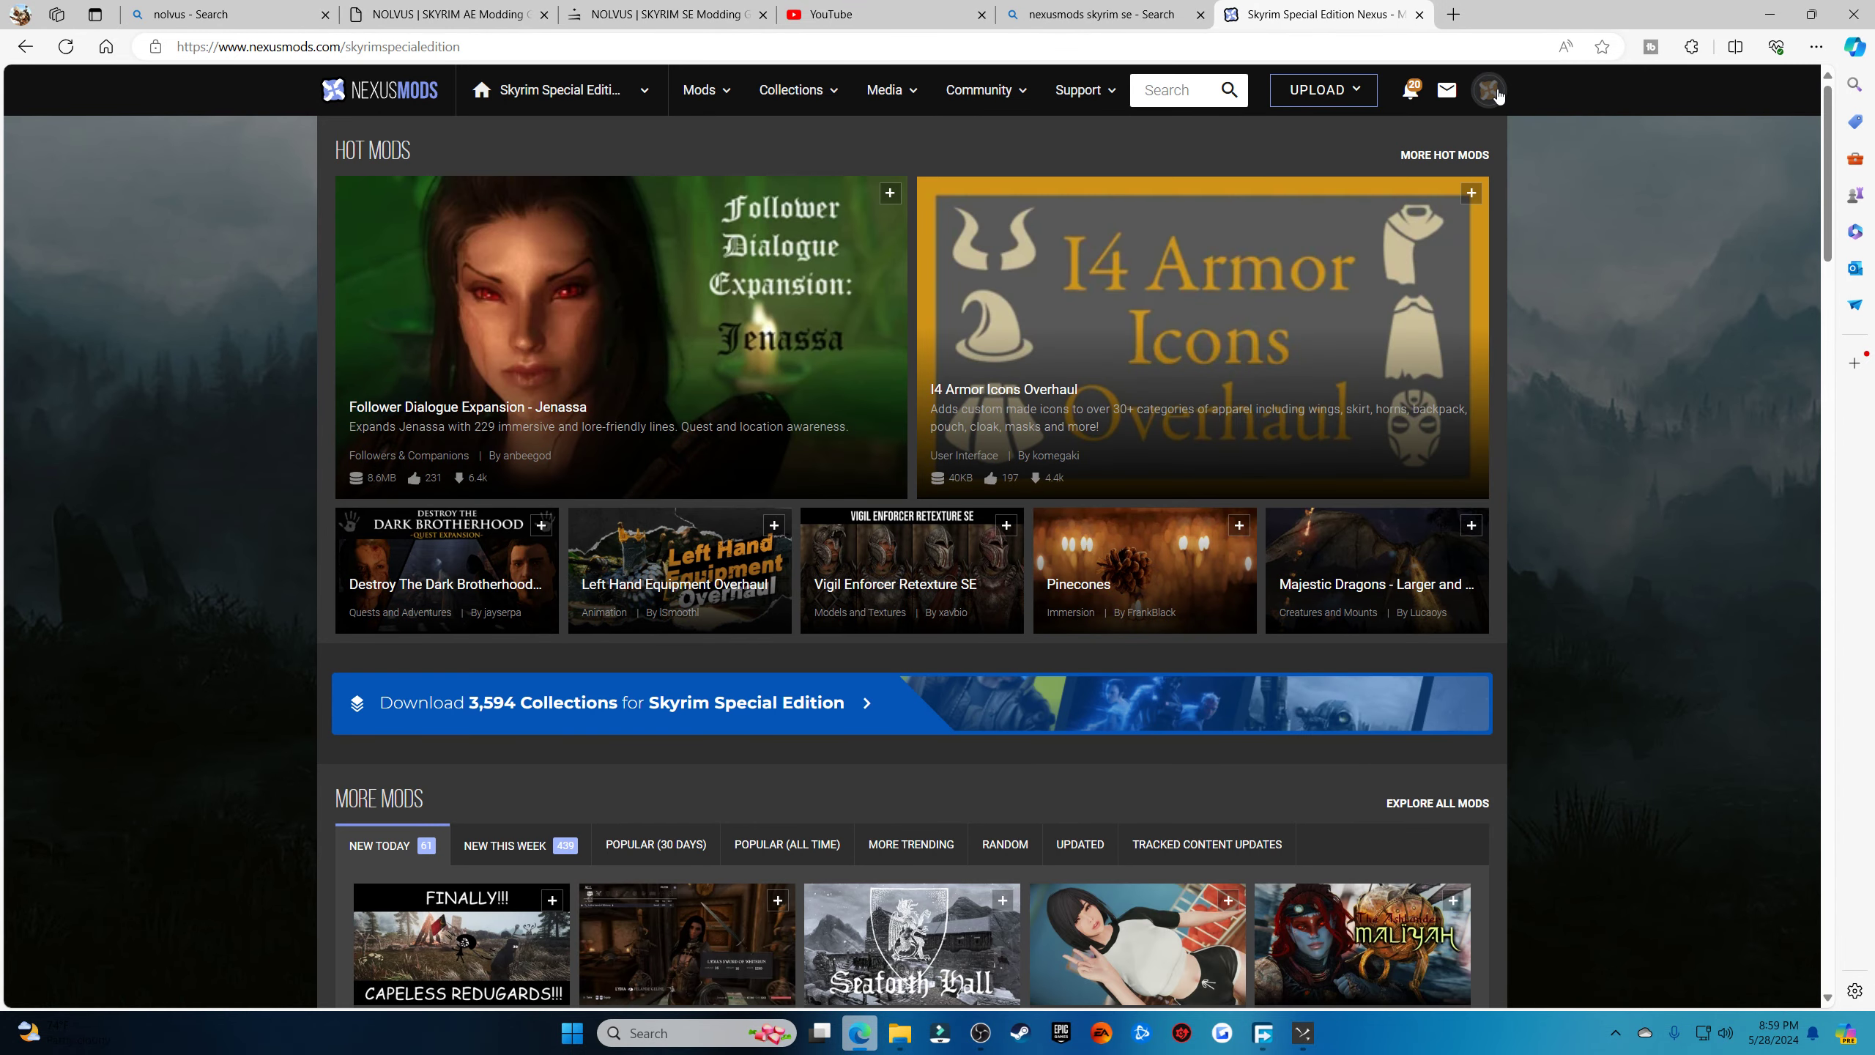
Open the Nexus Mods account's site preferences and go to the API keys settings
{"action": "left_click", "coordinate": [1486, 107]}
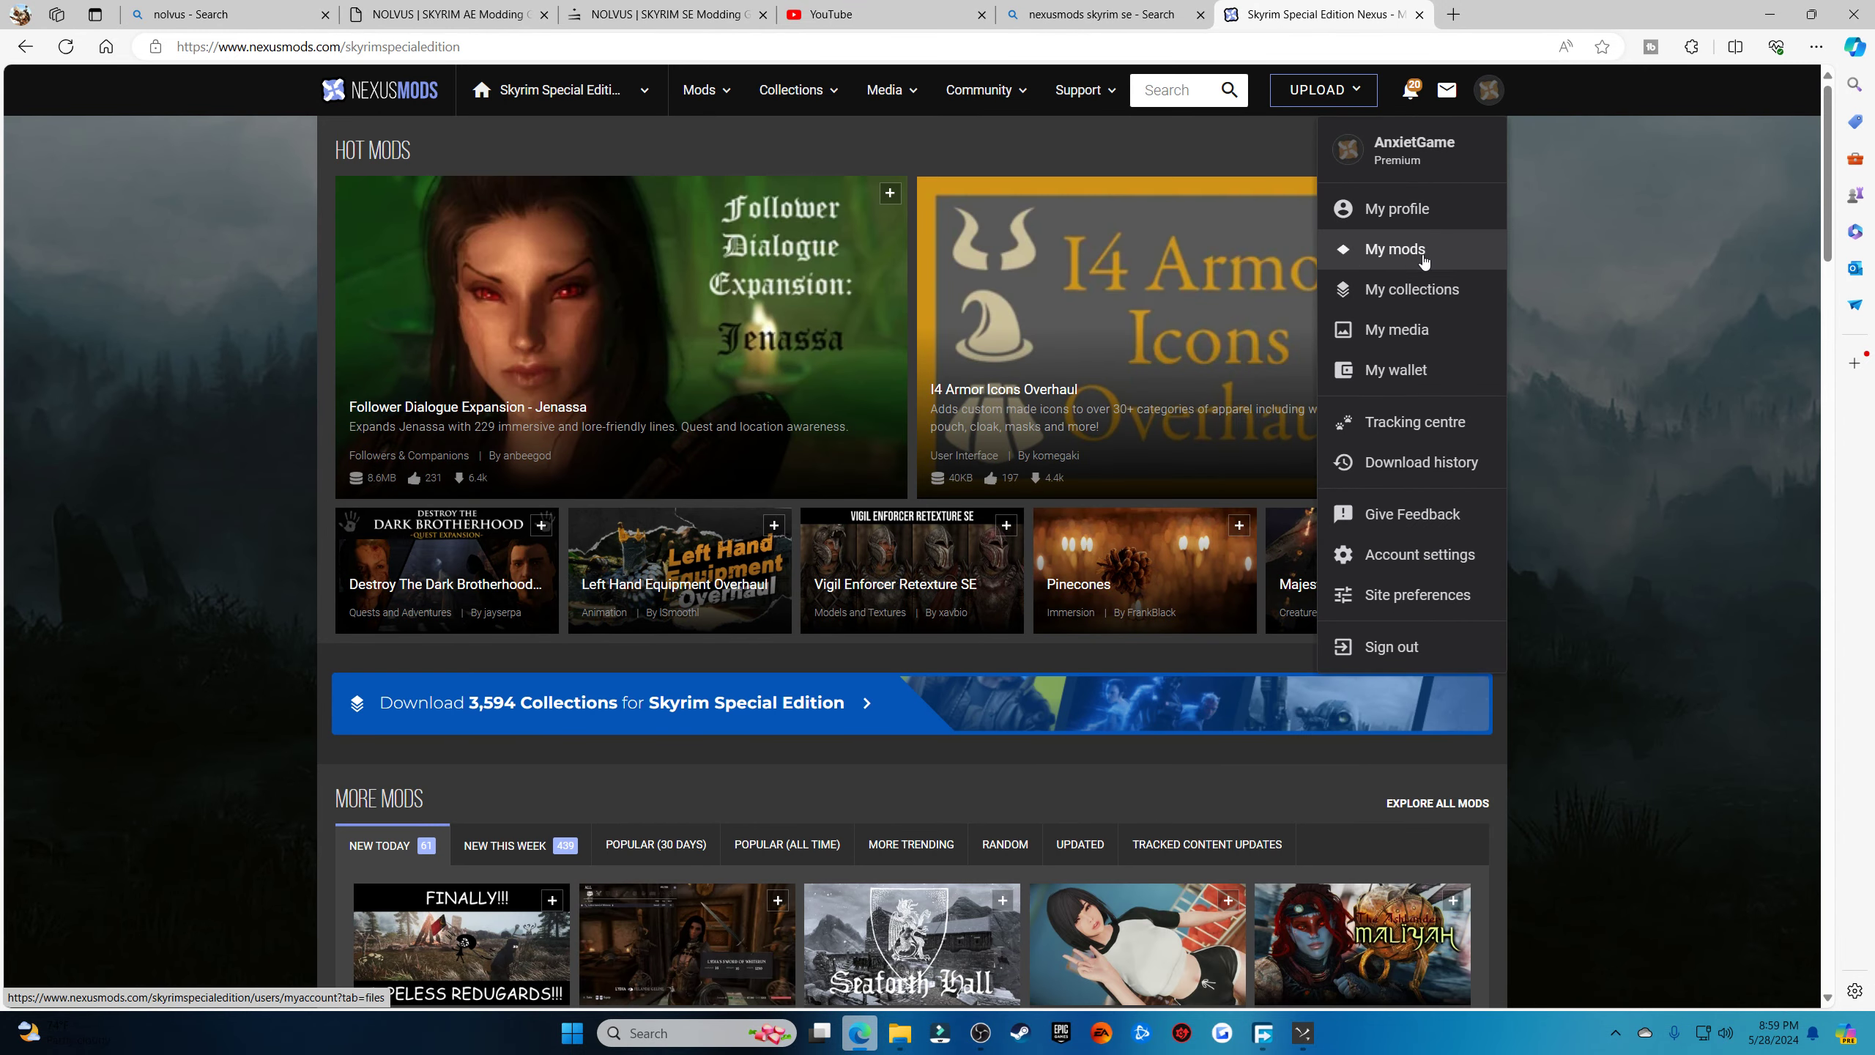
{"action": "left_click", "coordinate": [1410, 596]}
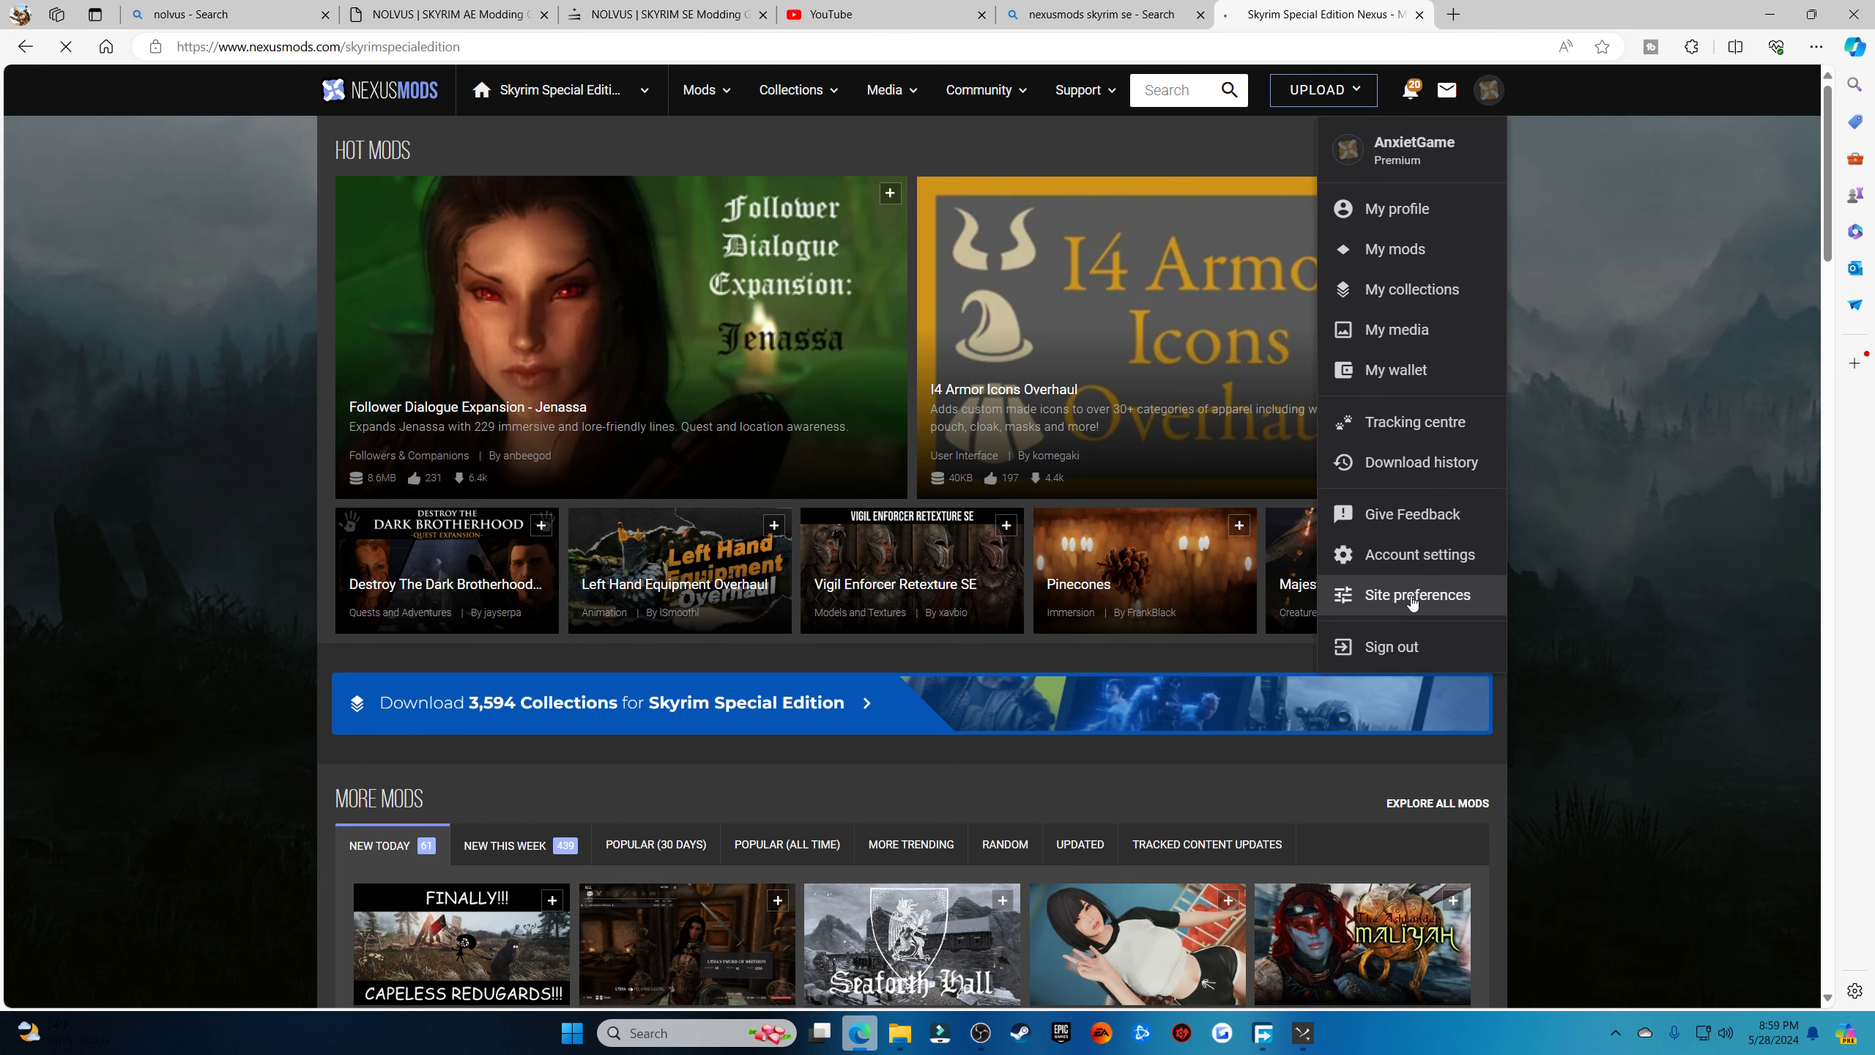
{"action": "scroll", "coordinate": [963, 422], "scroll_direction": "down", "scroll_amount": 3}
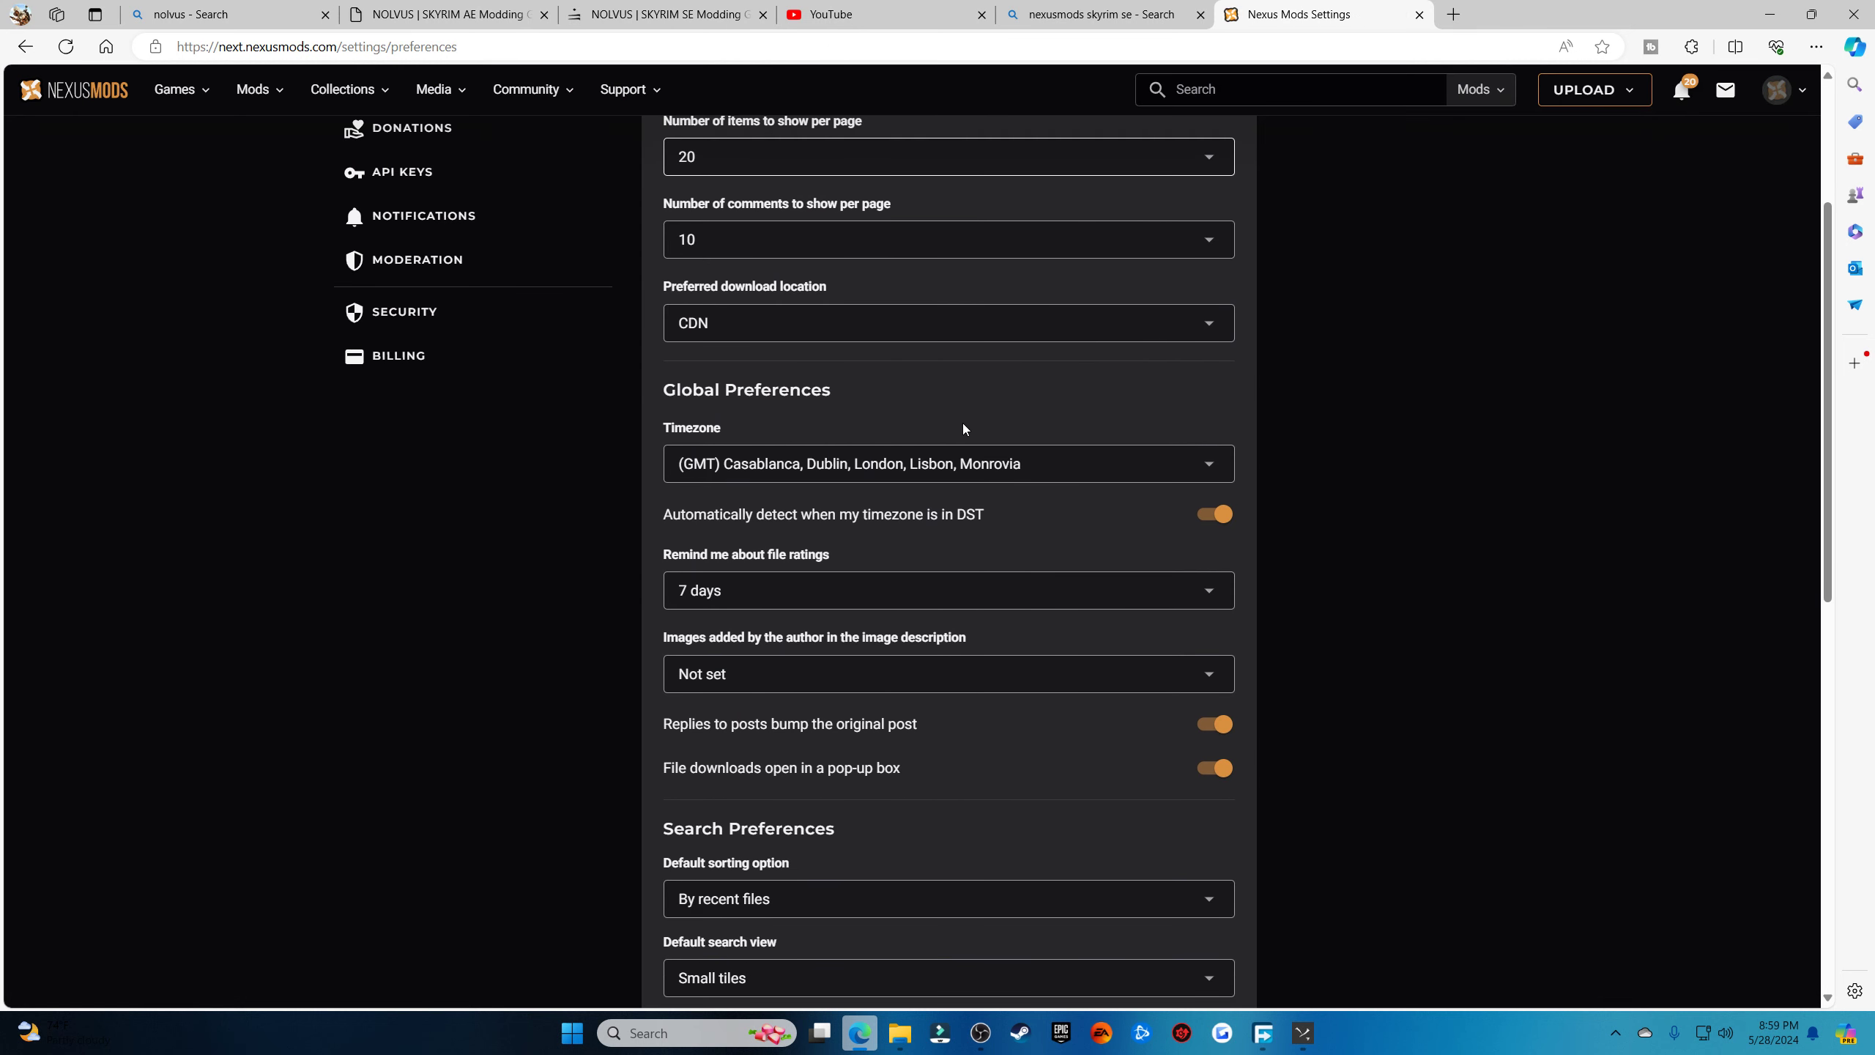
{"action": "scroll", "coordinate": [542, 342], "scroll_direction": "up", "scroll_amount": 3}
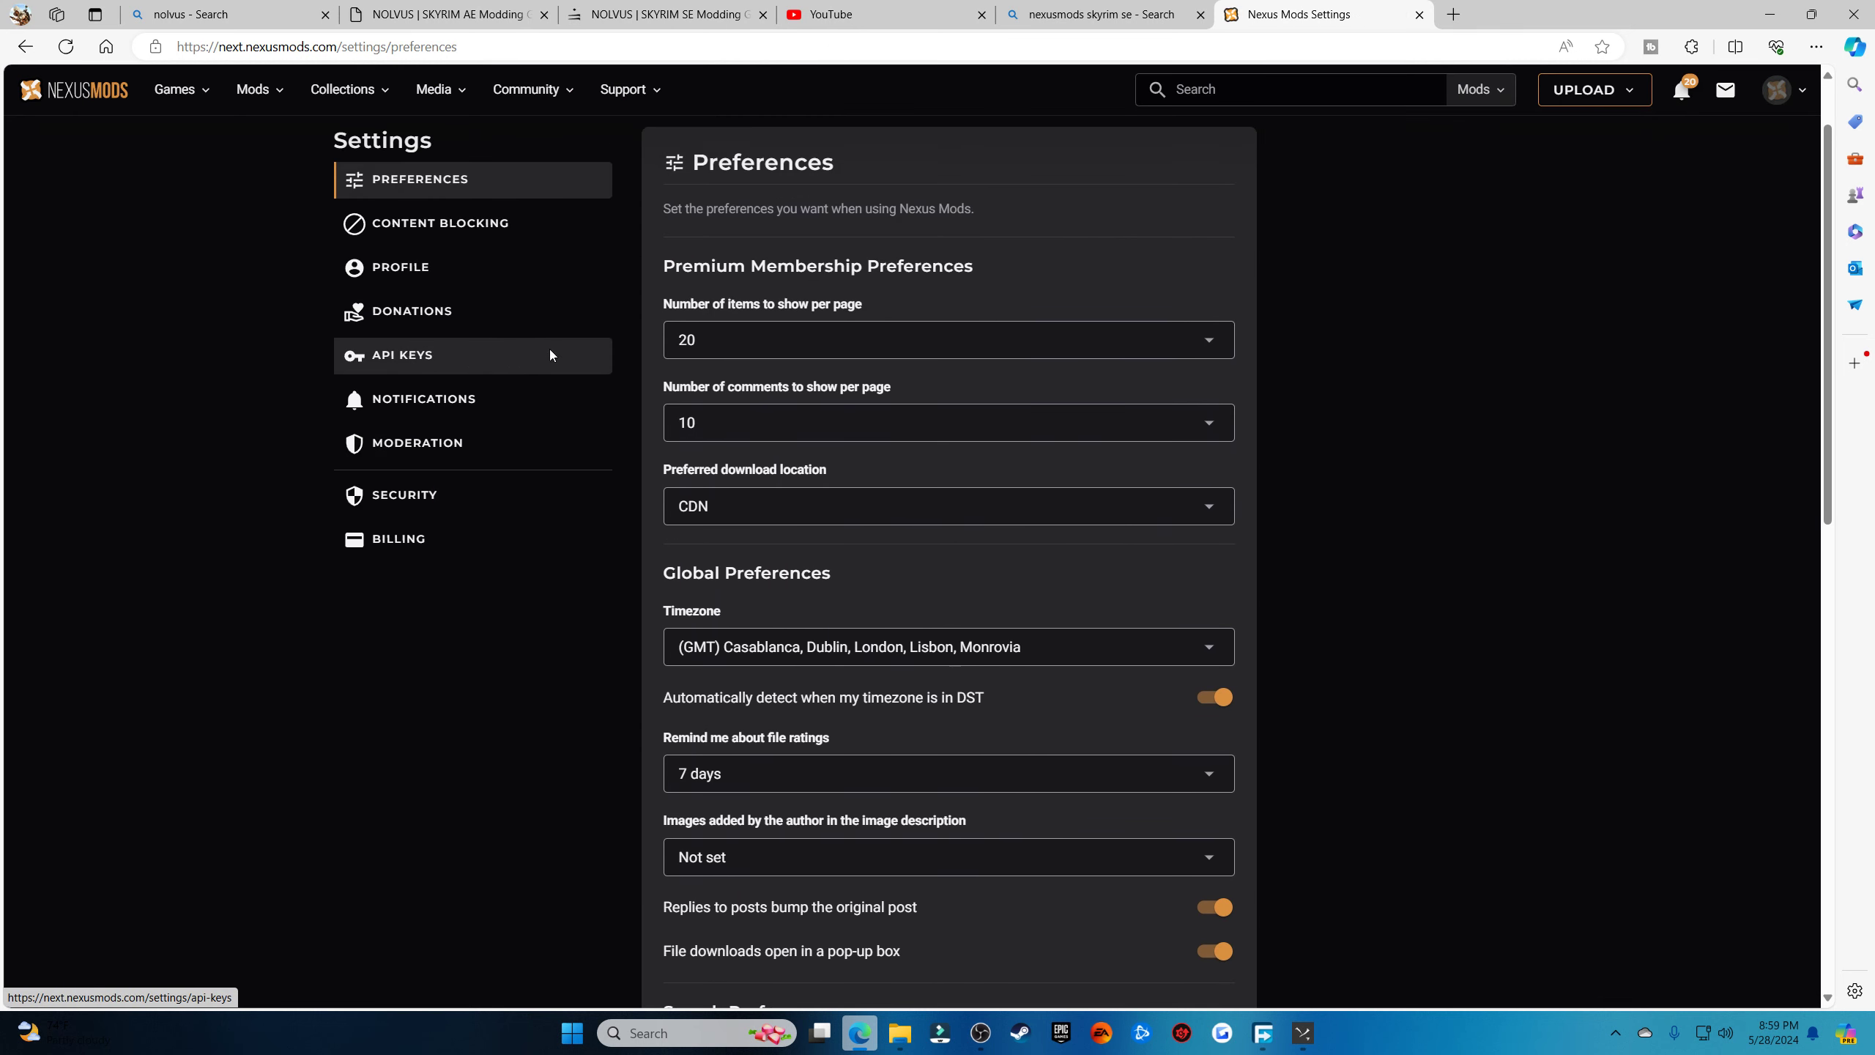
{"action": "left_click", "coordinate": [549, 353]}
Regenerate the personal API key at the end of the API keys page so it is copied to the clipboard
{"action": "scroll", "coordinate": [698, 384], "scroll_direction": "down", "scroll_amount": 15}
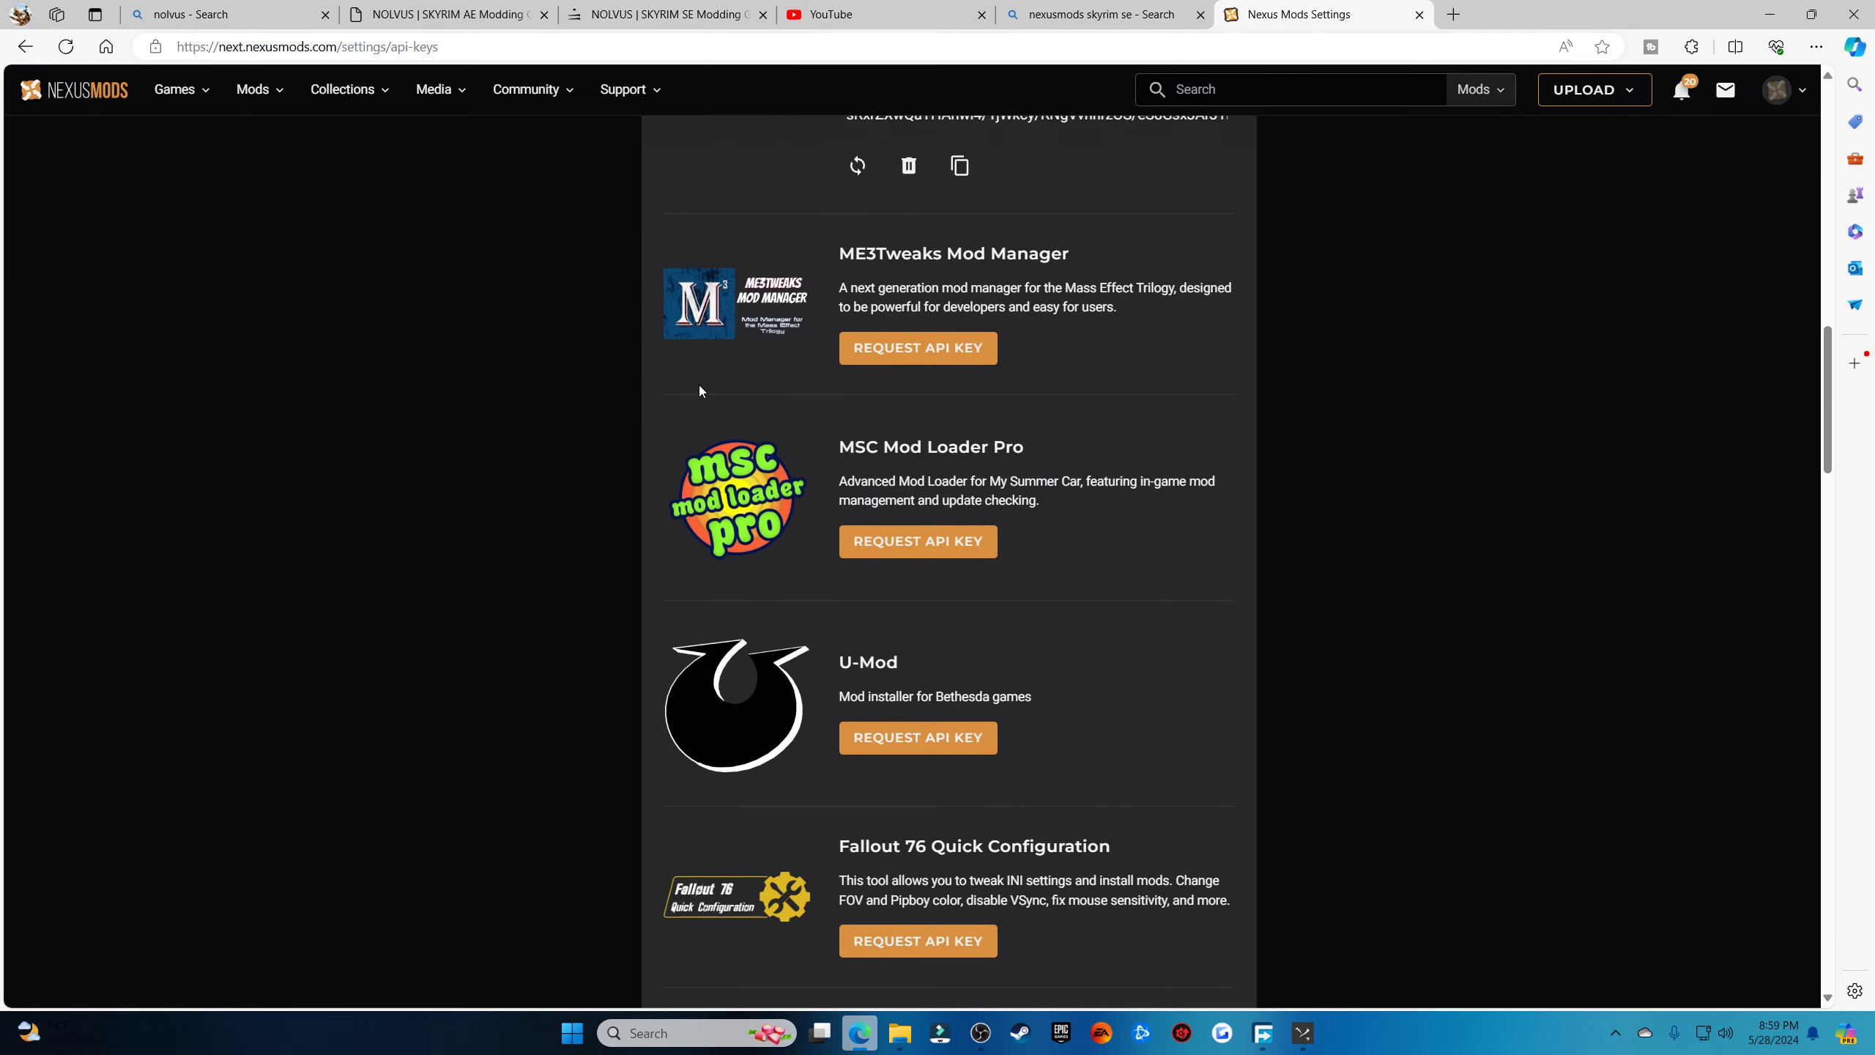
{"action": "scroll", "coordinate": [700, 390], "scroll_direction": "down", "scroll_amount": 20}
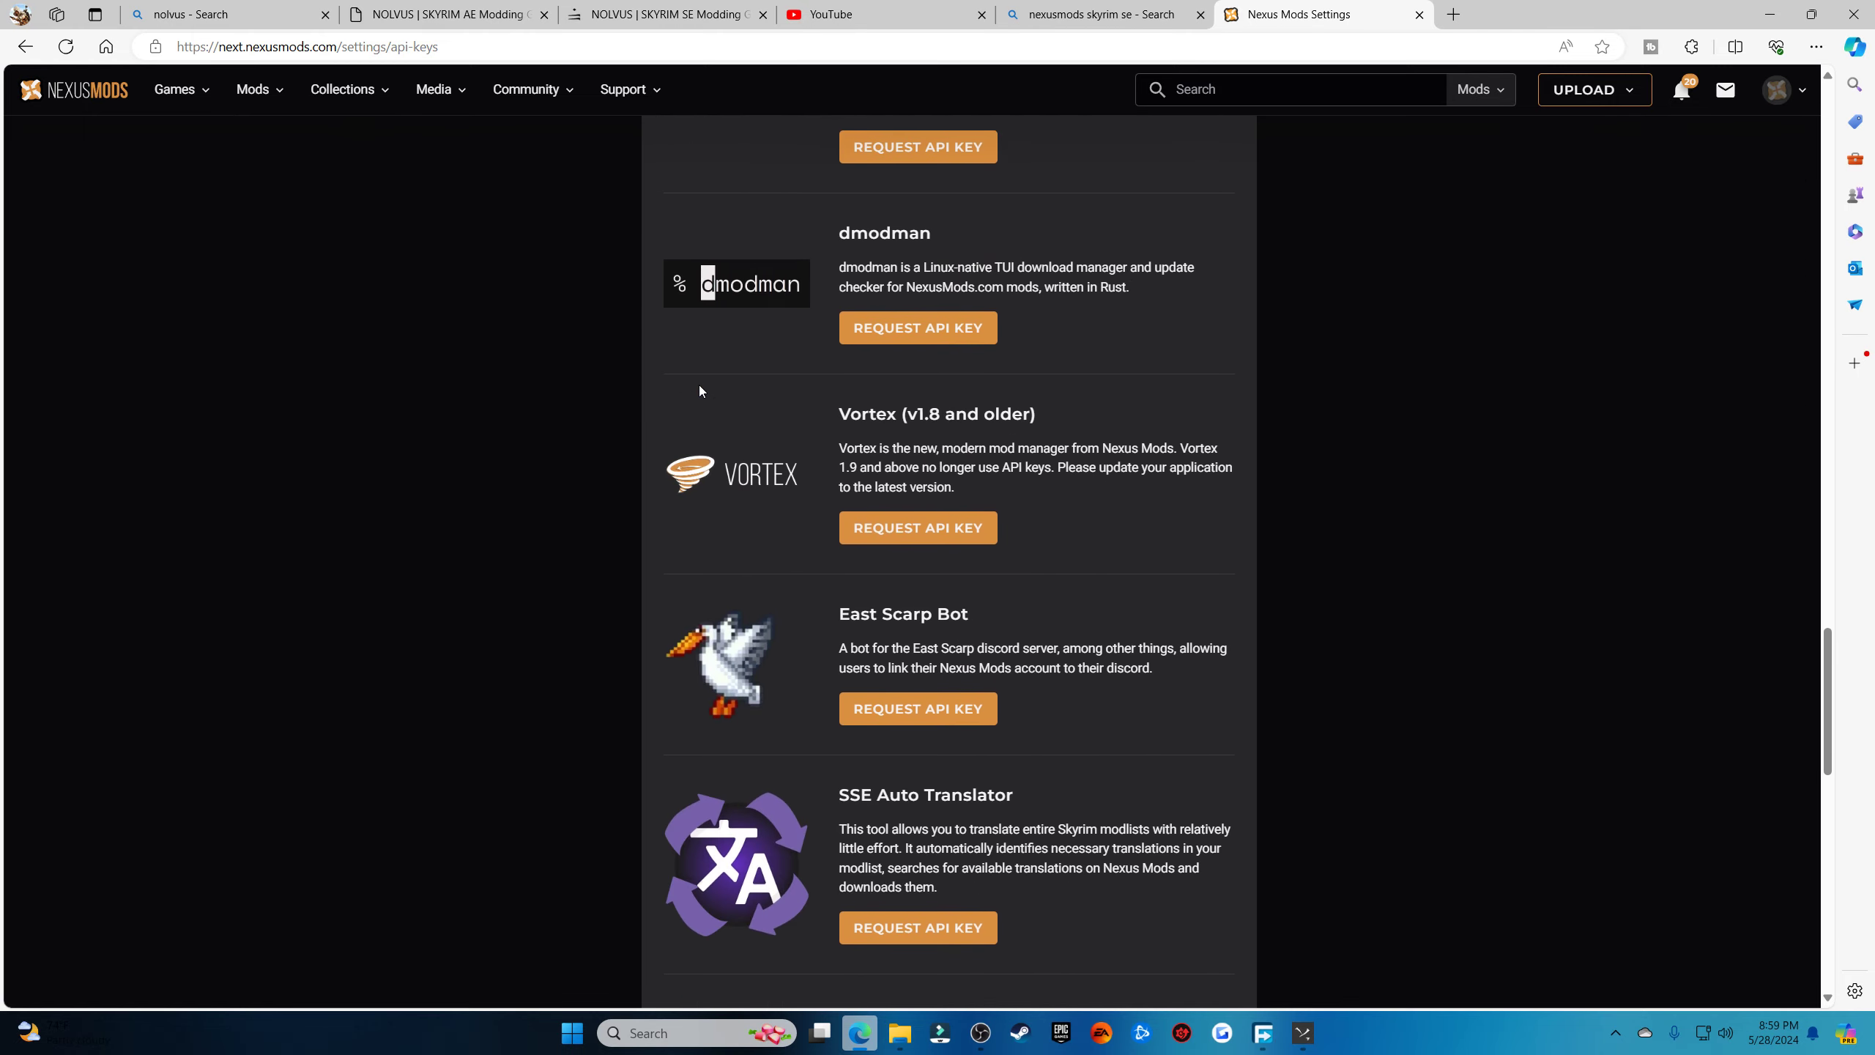
{"action": "scroll", "coordinate": [700, 389], "scroll_direction": "down", "scroll_amount": 10}
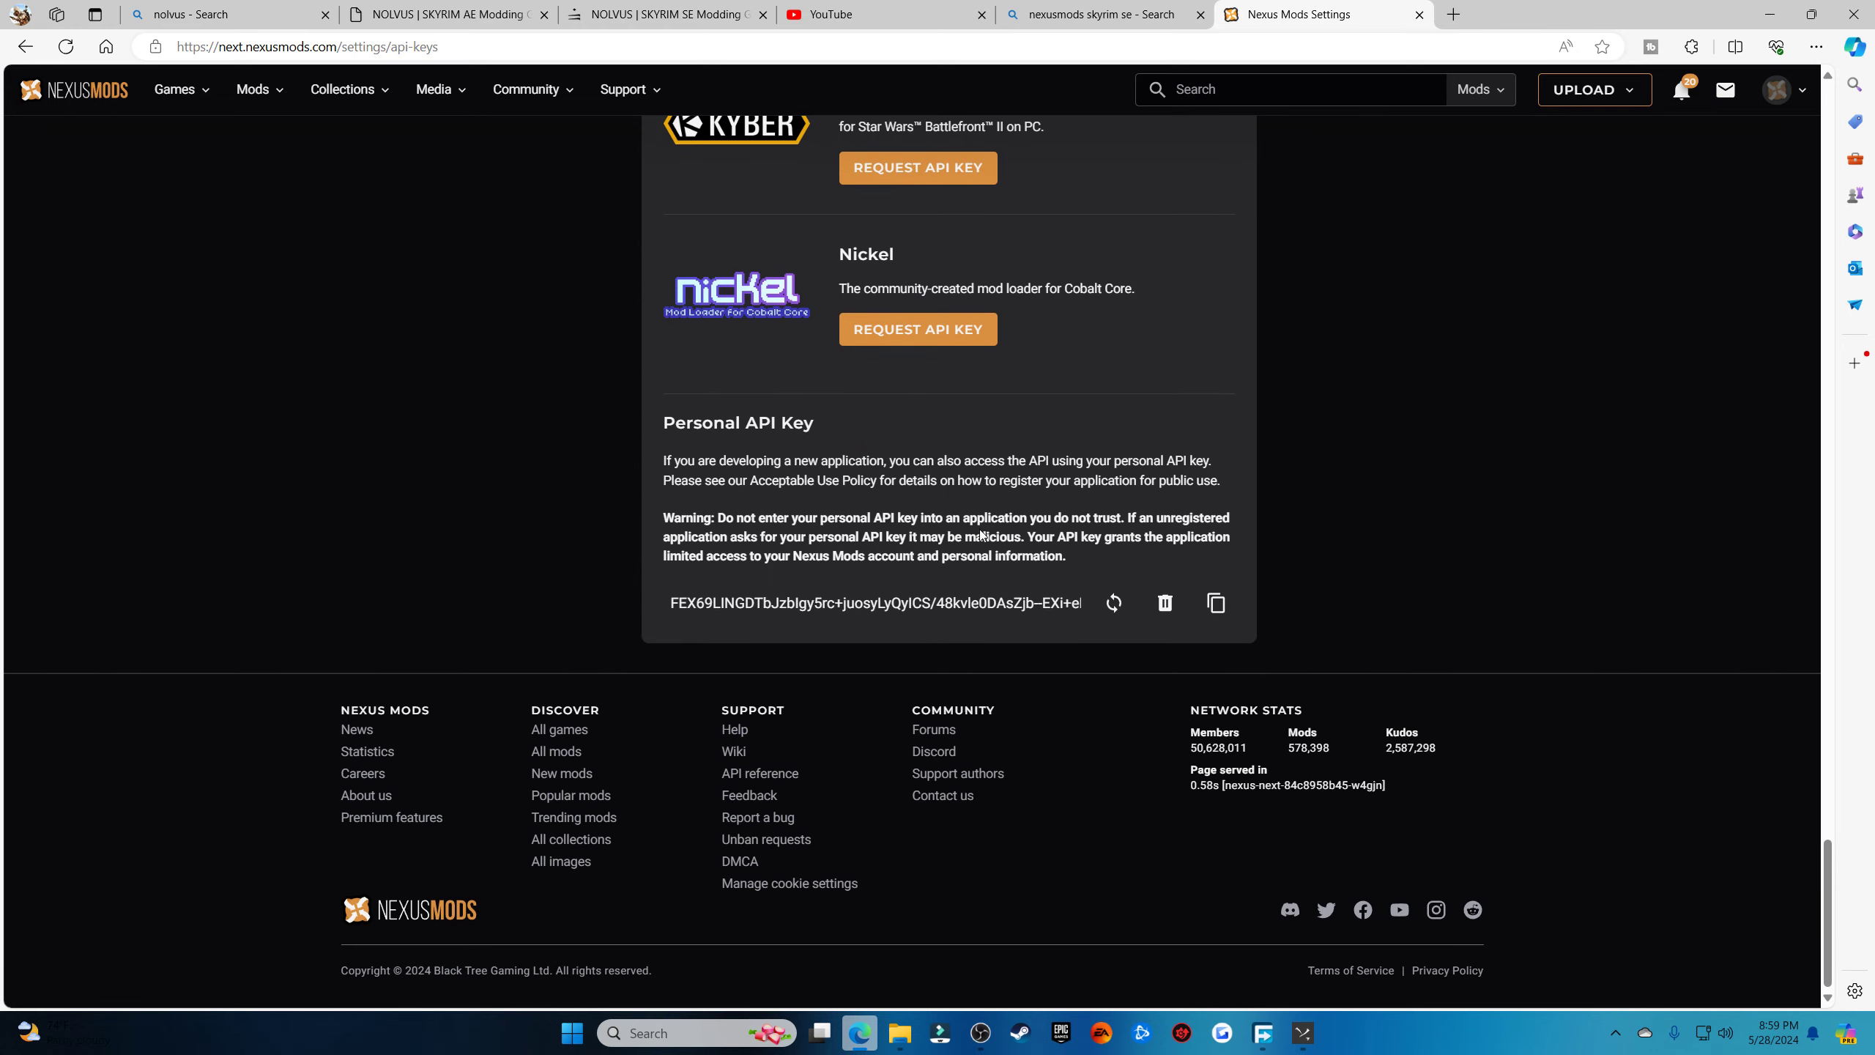
{"action": "left_click", "coordinate": [1115, 602]}
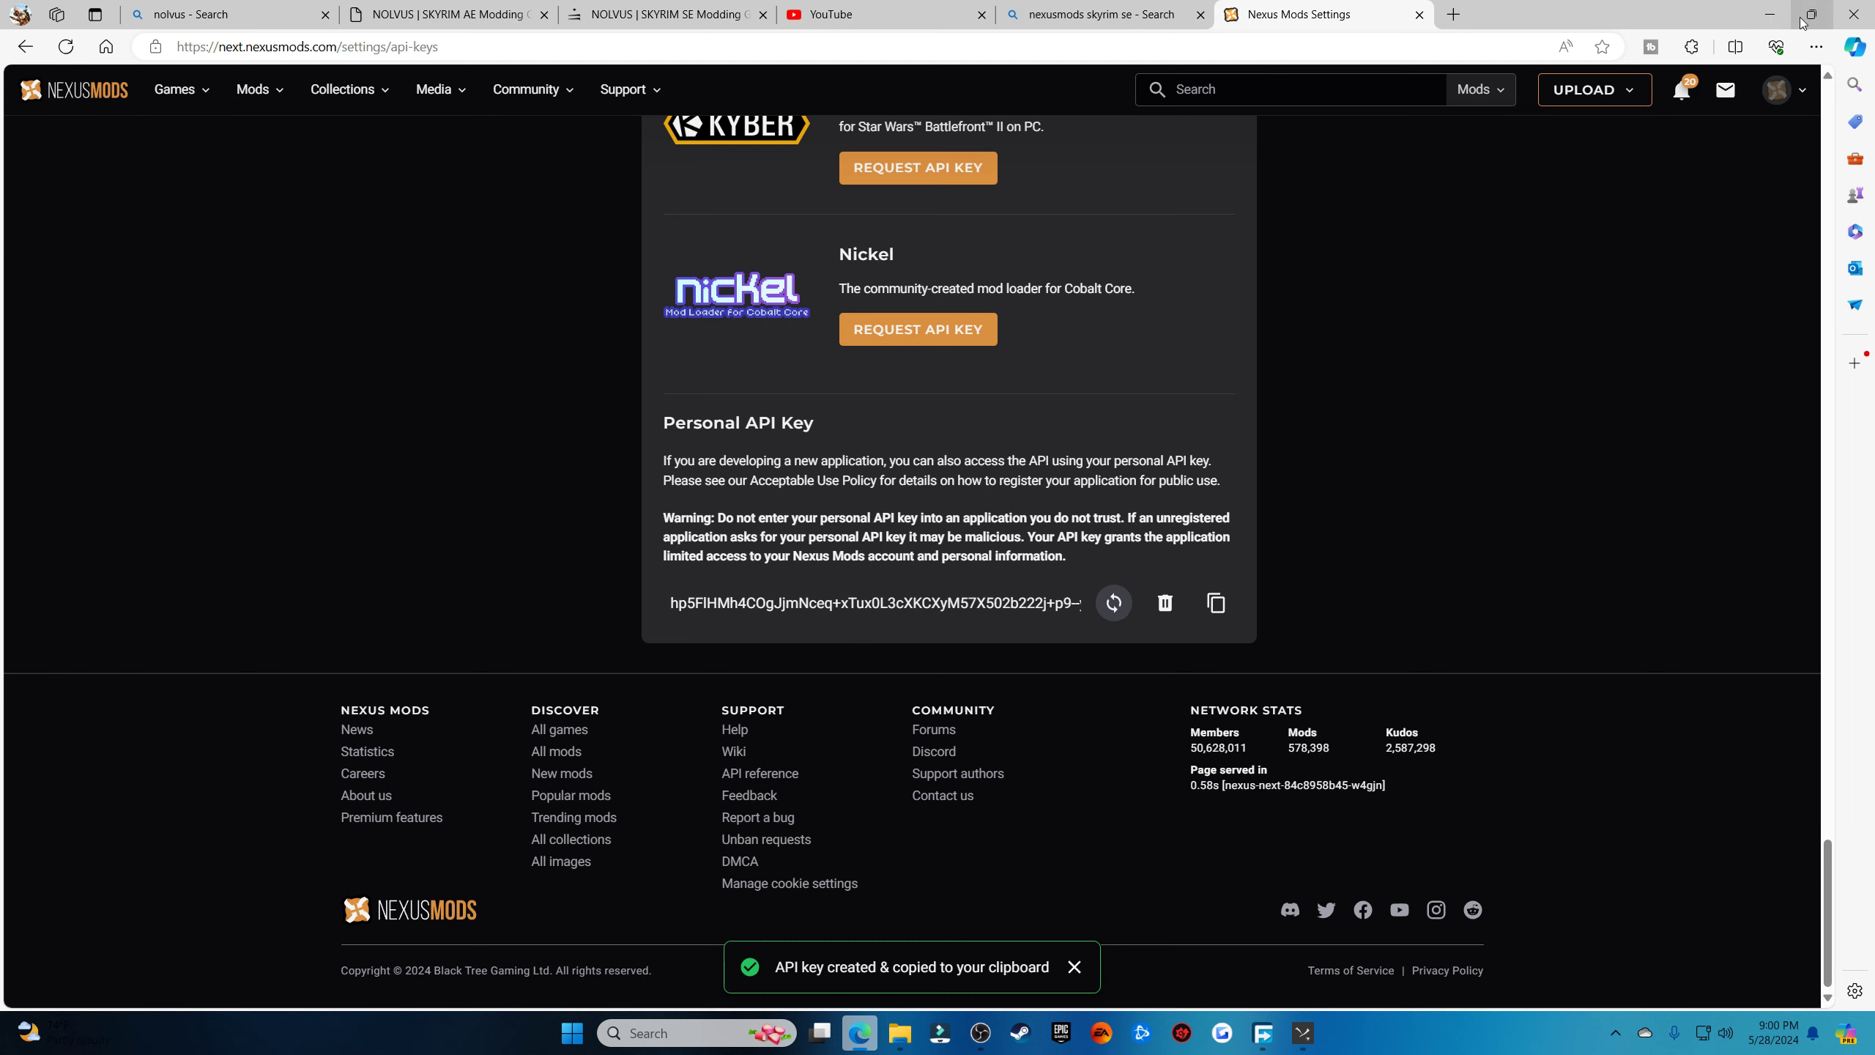
Return to the Nolvus Dashboard, paste the Nexus API key and continue to the Nolvus credentials page
{"action": "left_click", "coordinate": [1769, 14]}
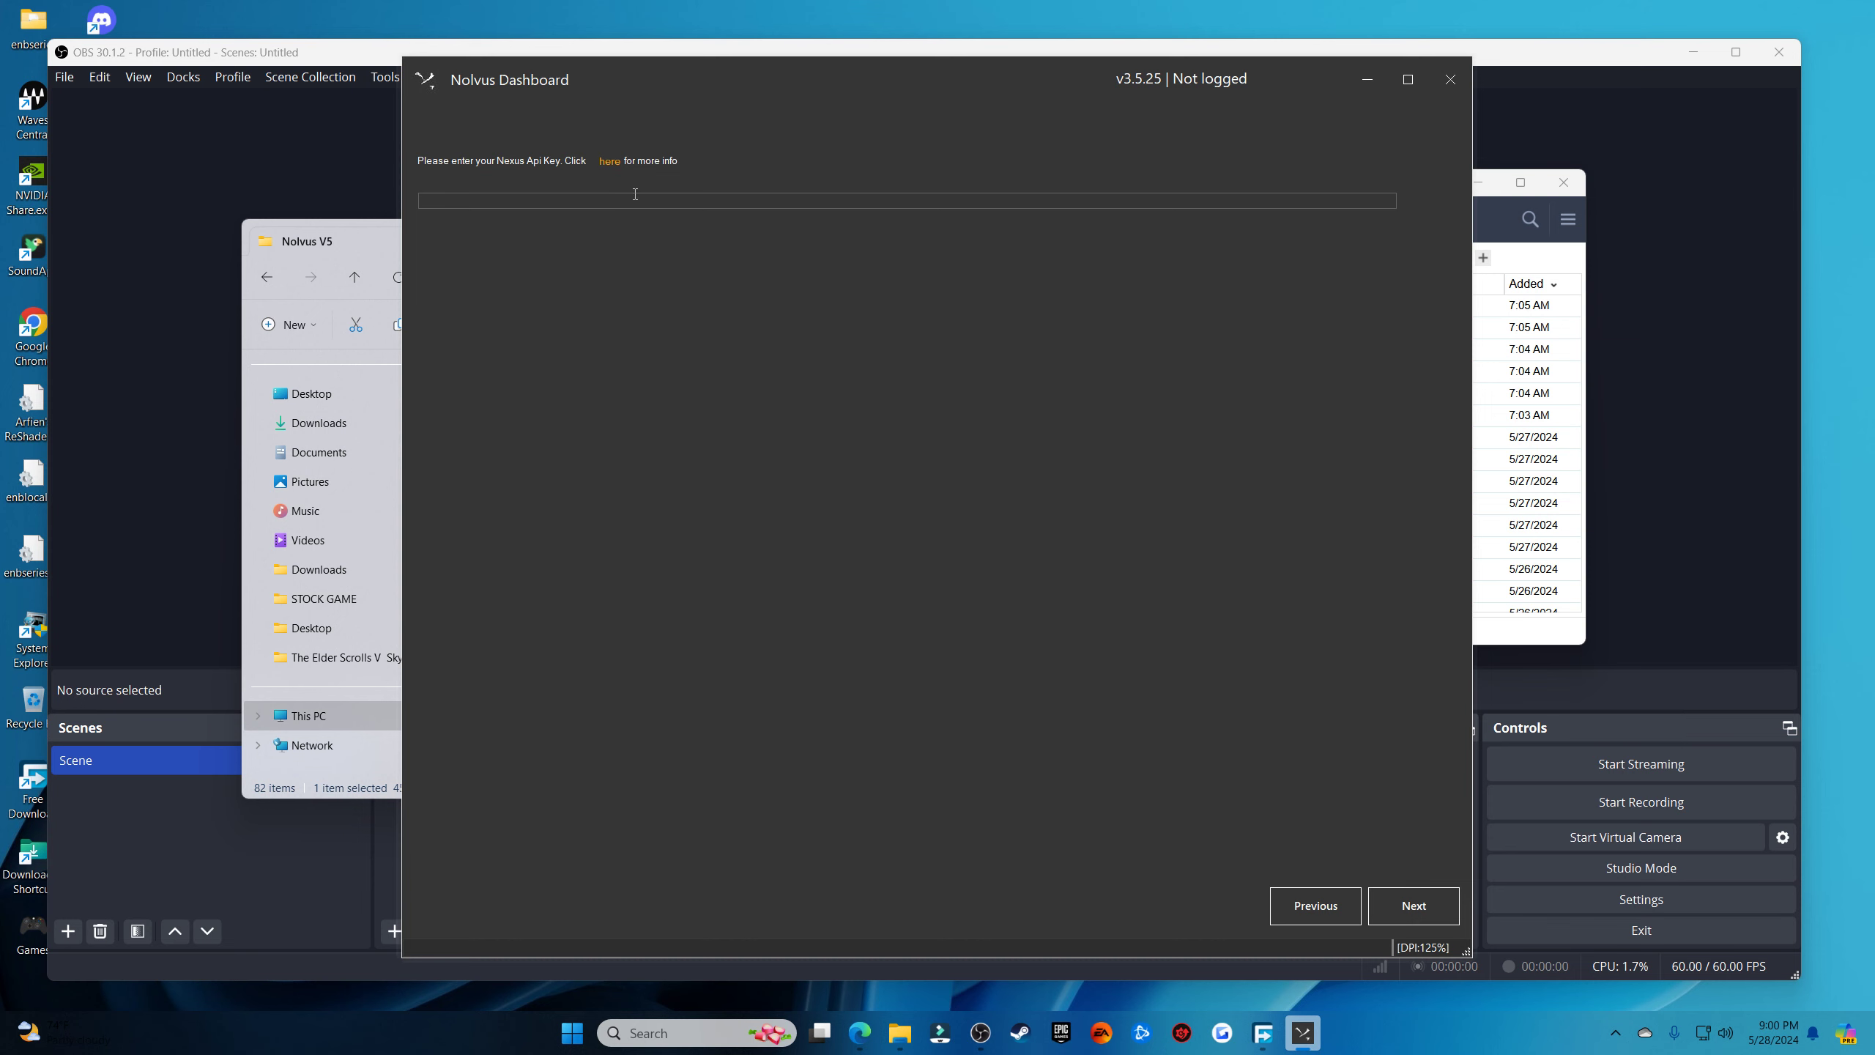
{"action": "right_click", "coordinate": [637, 200]}
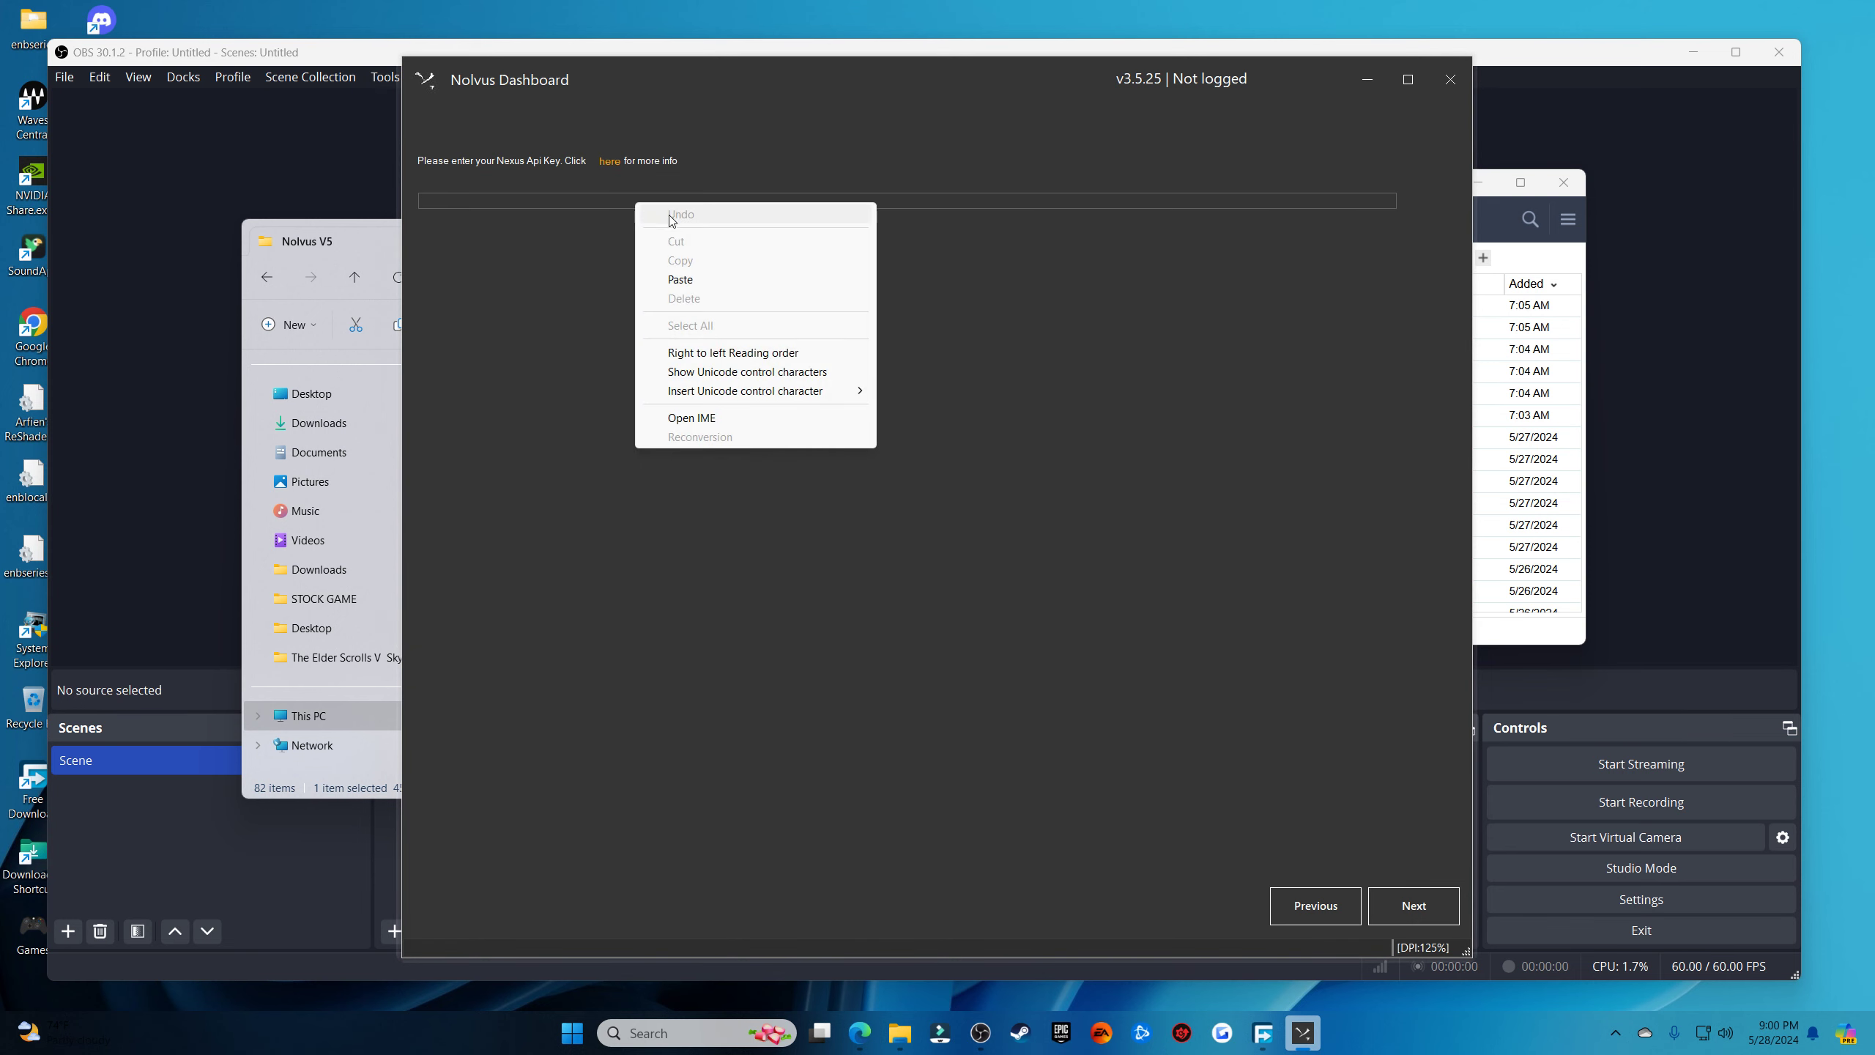
{"action": "left_click", "coordinate": [690, 287]}
{"action": "left_click", "coordinate": [1412, 904]}
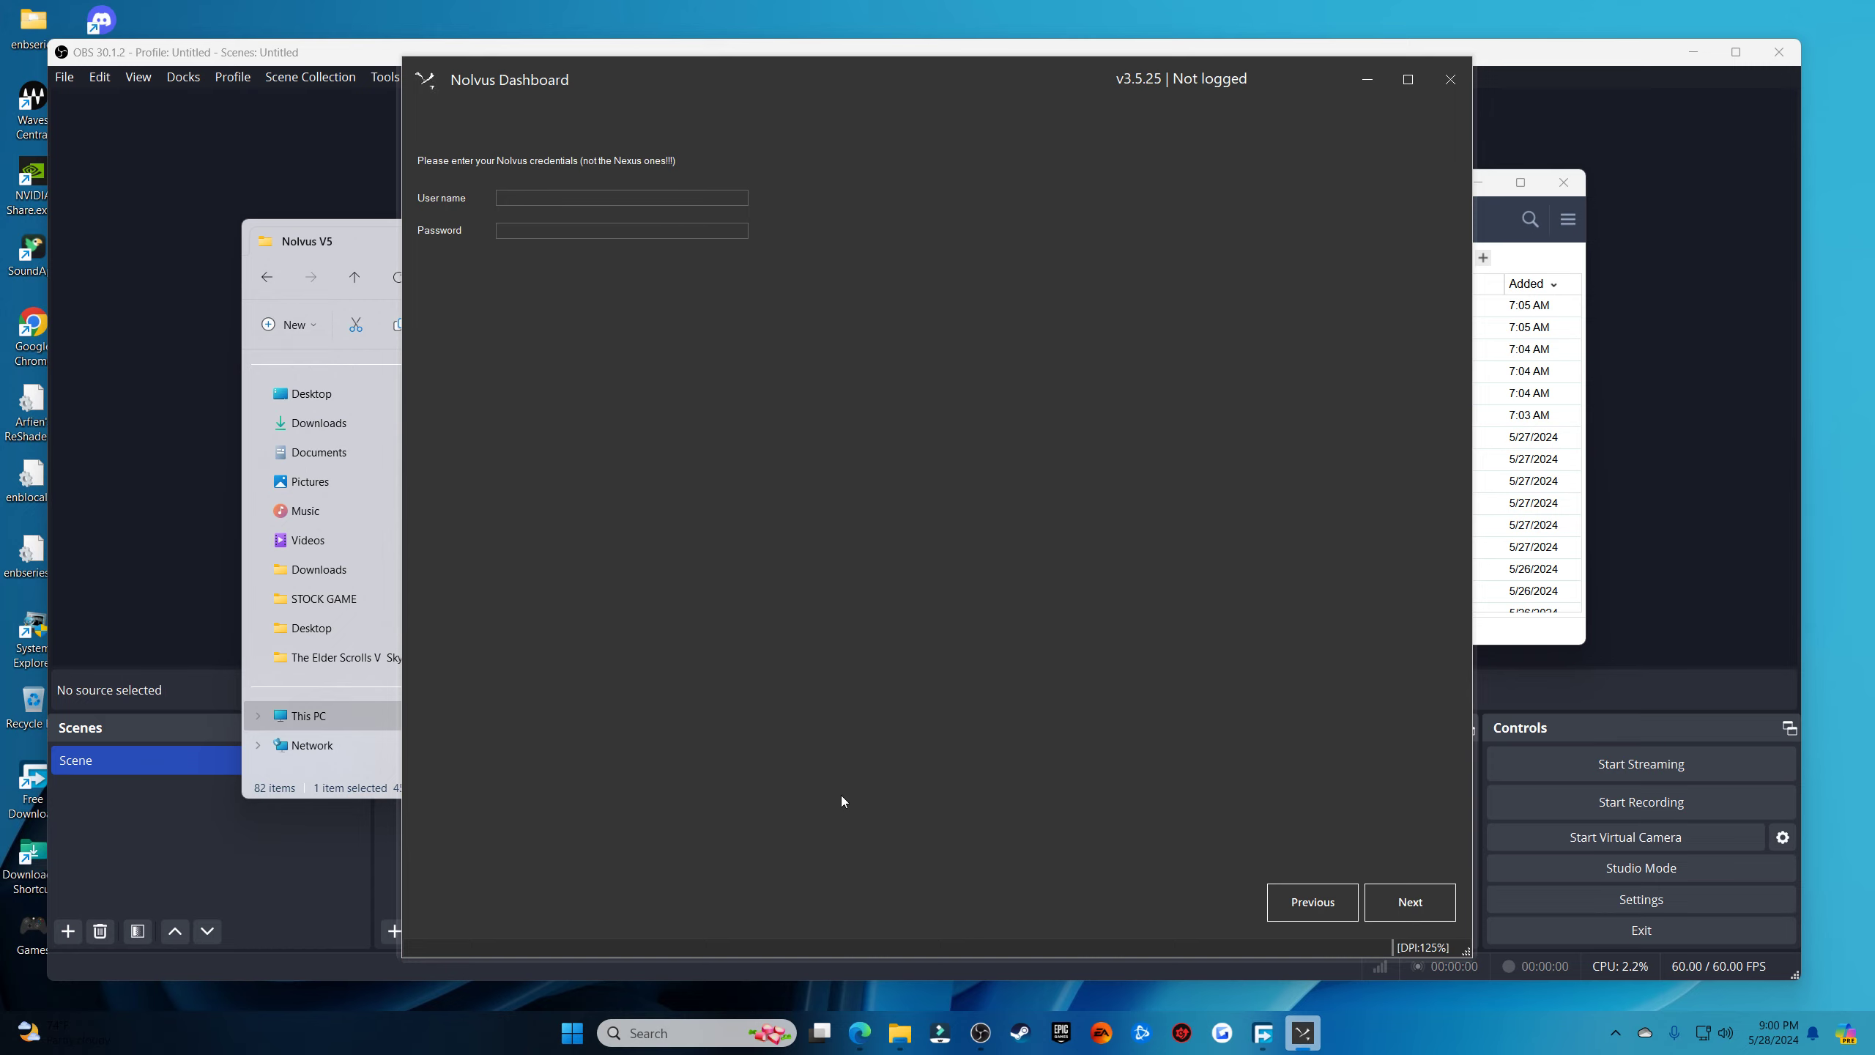
Switch to the browser, go to the Nolvus home page and open the account registration form
{"action": "left_click", "coordinate": [878, 1033]}
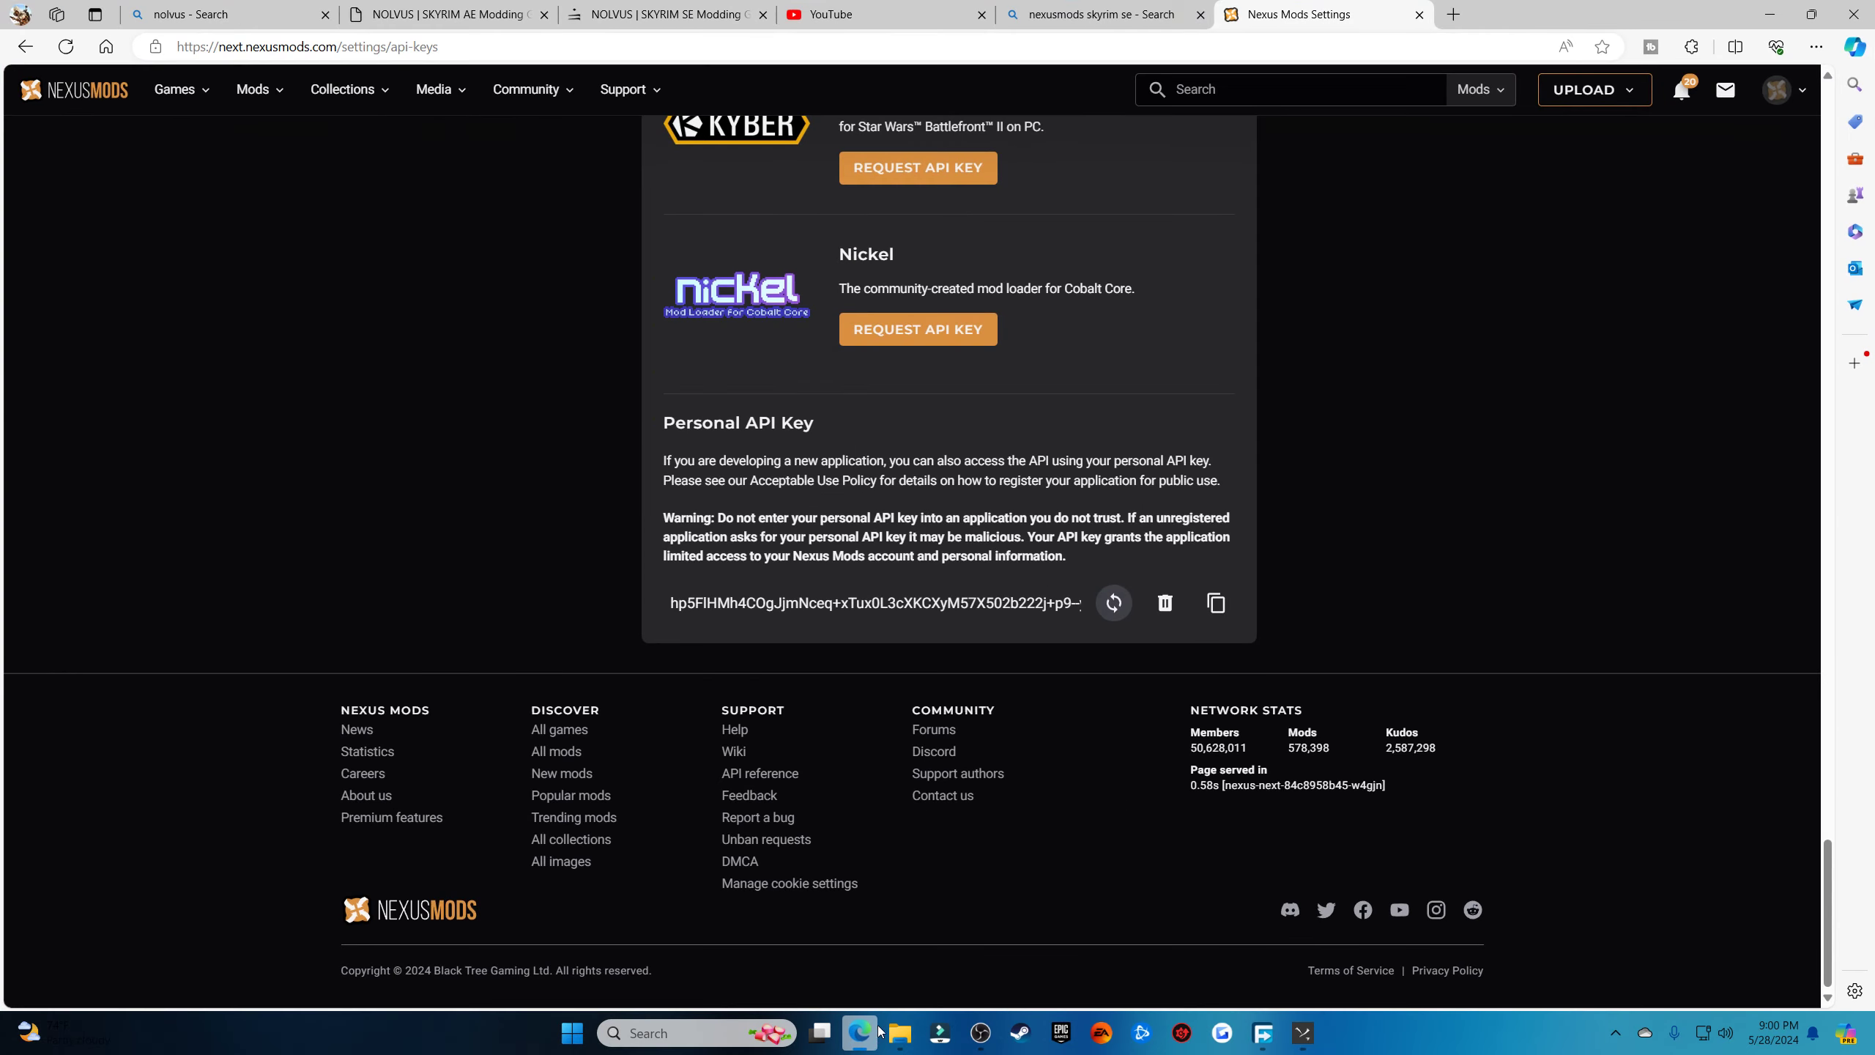
{"action": "left_click", "coordinate": [446, 16]}
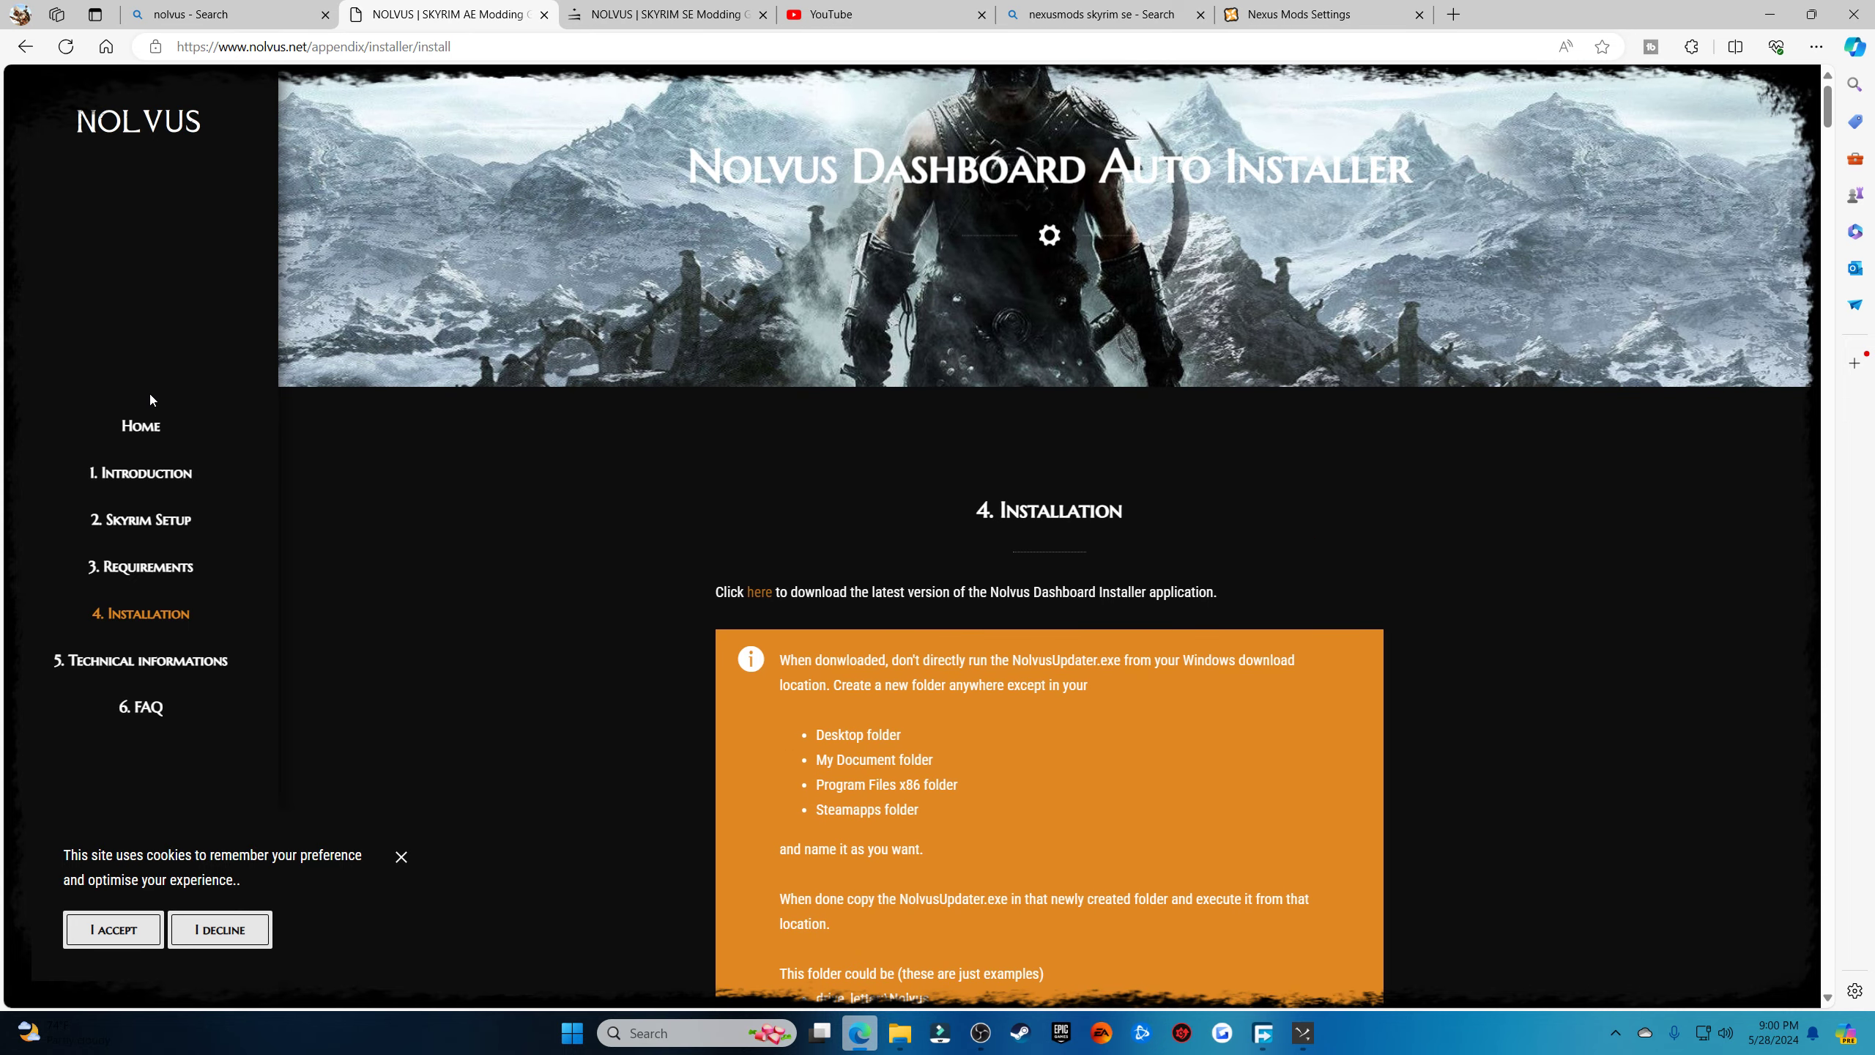
{"action": "left_click", "coordinate": [144, 429]}
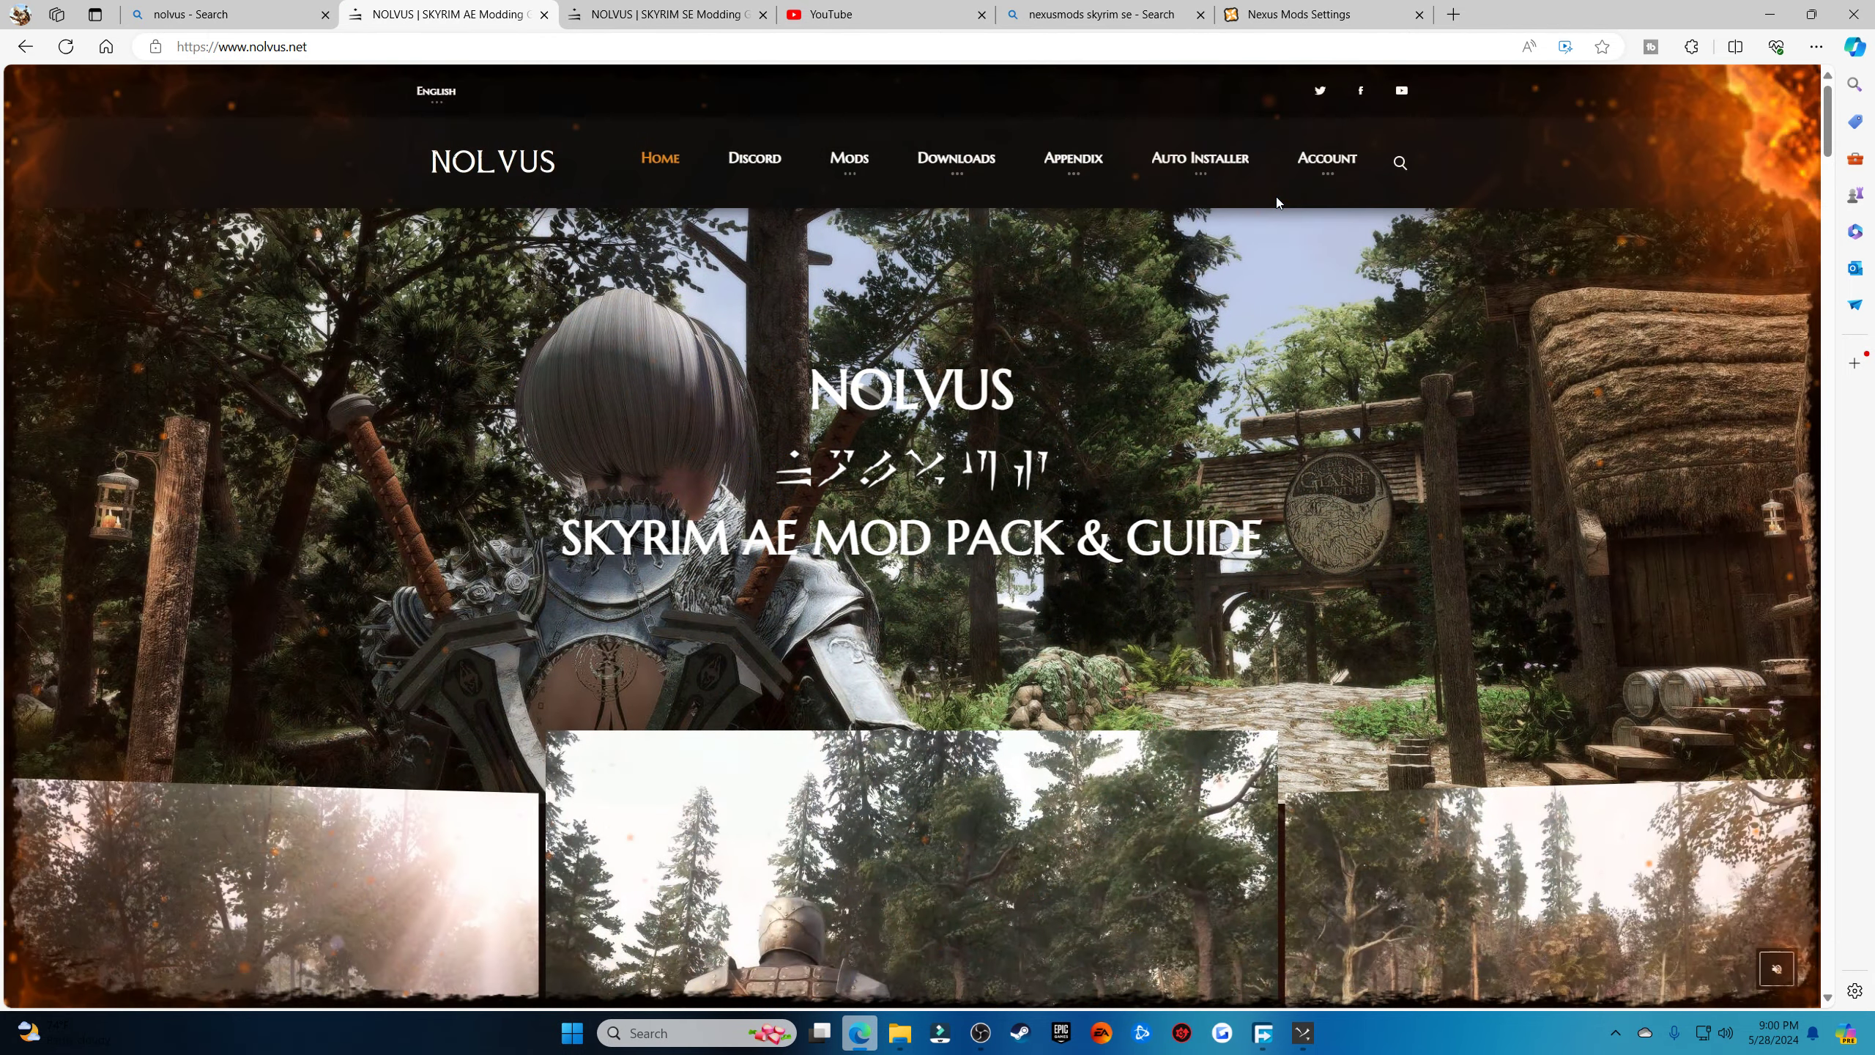
{"action": "mouse_move", "coordinate": [1326, 161]}
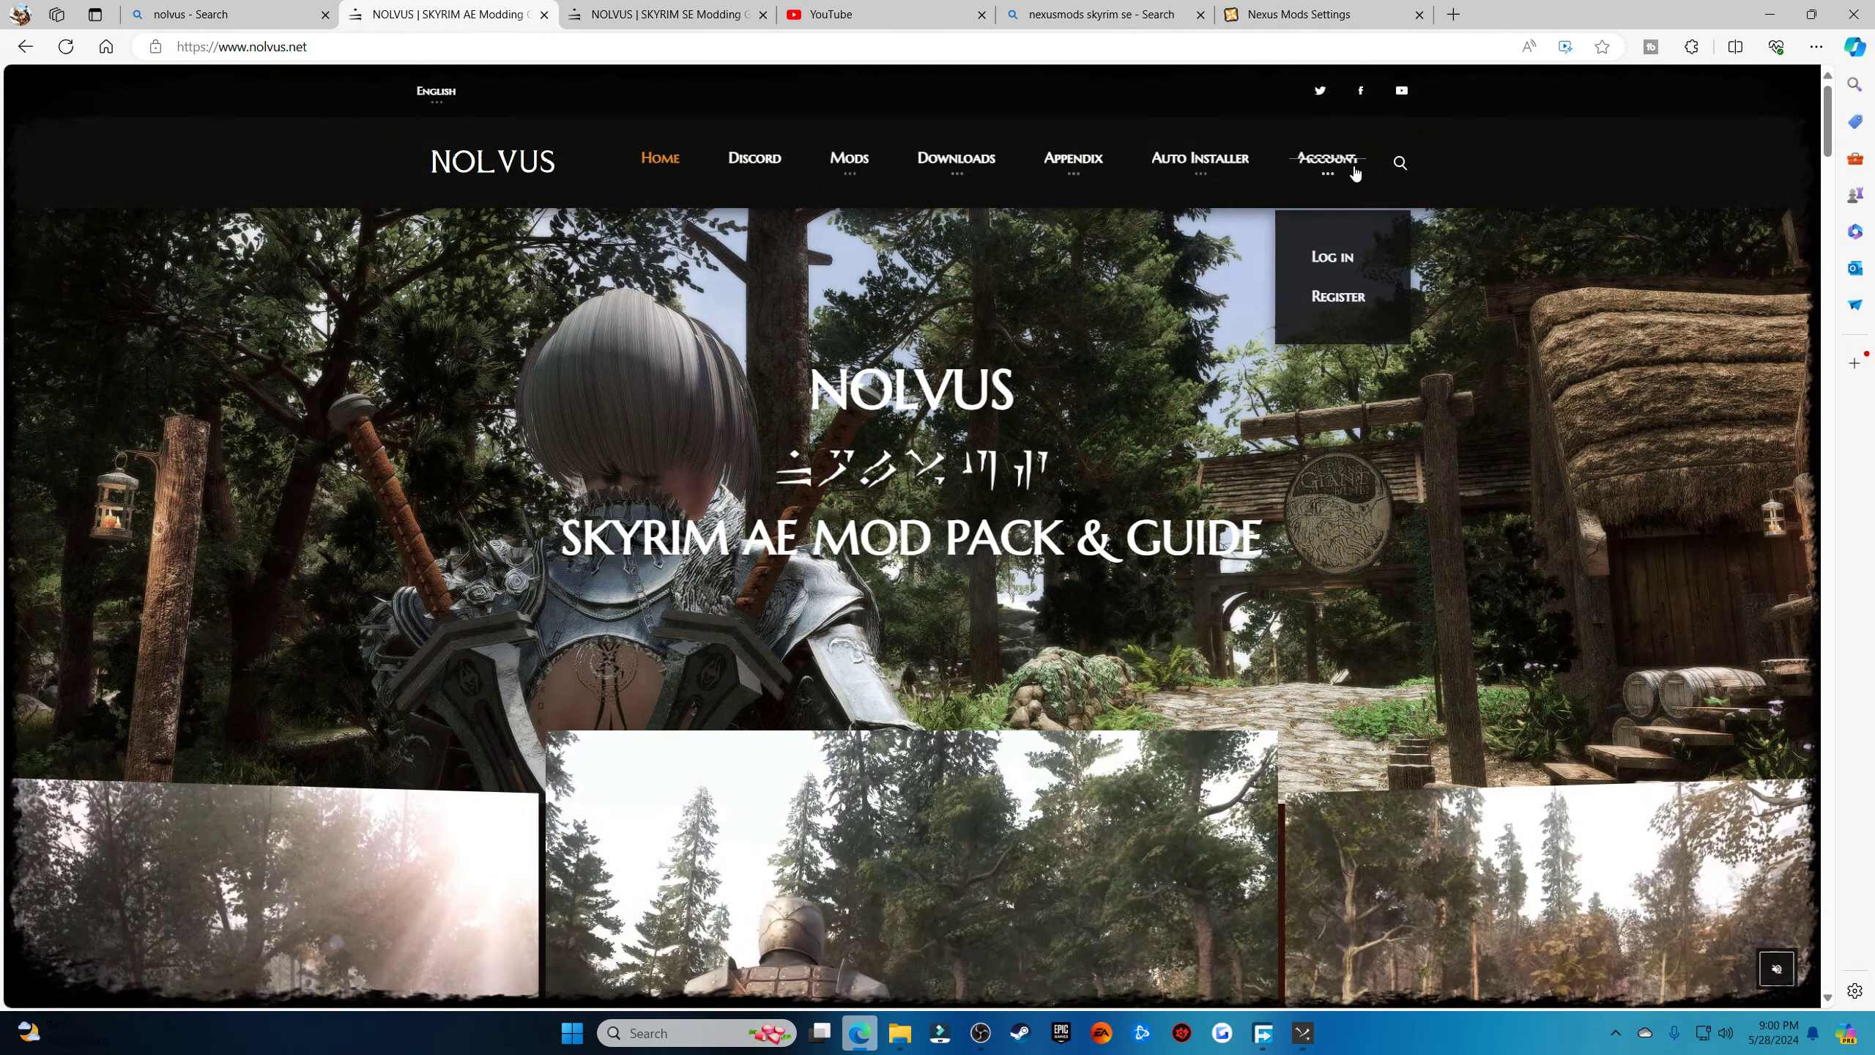
{"action": "left_click", "coordinate": [1333, 295]}
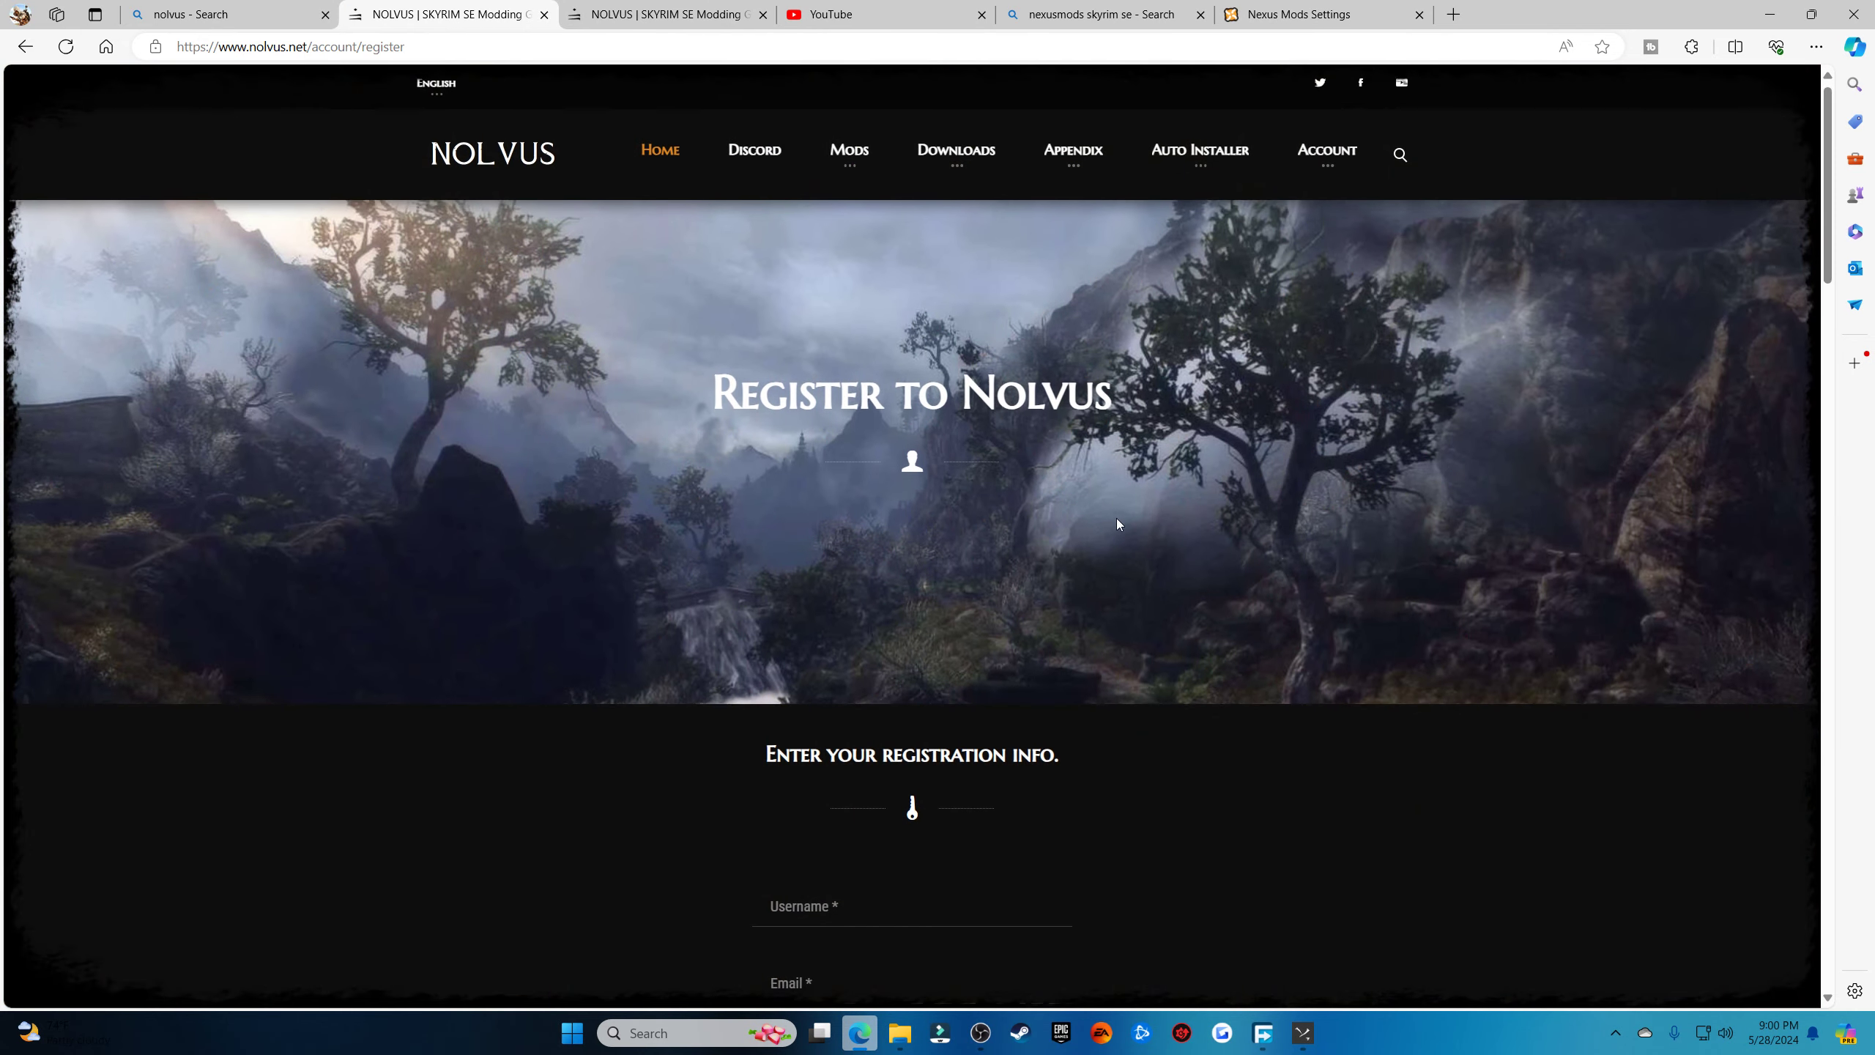
{"action": "scroll", "coordinate": [1116, 517], "scroll_direction": "down", "scroll_amount": 5}
{"action": "scroll", "coordinate": [1116, 514], "scroll_direction": "up", "scroll_amount": 5}
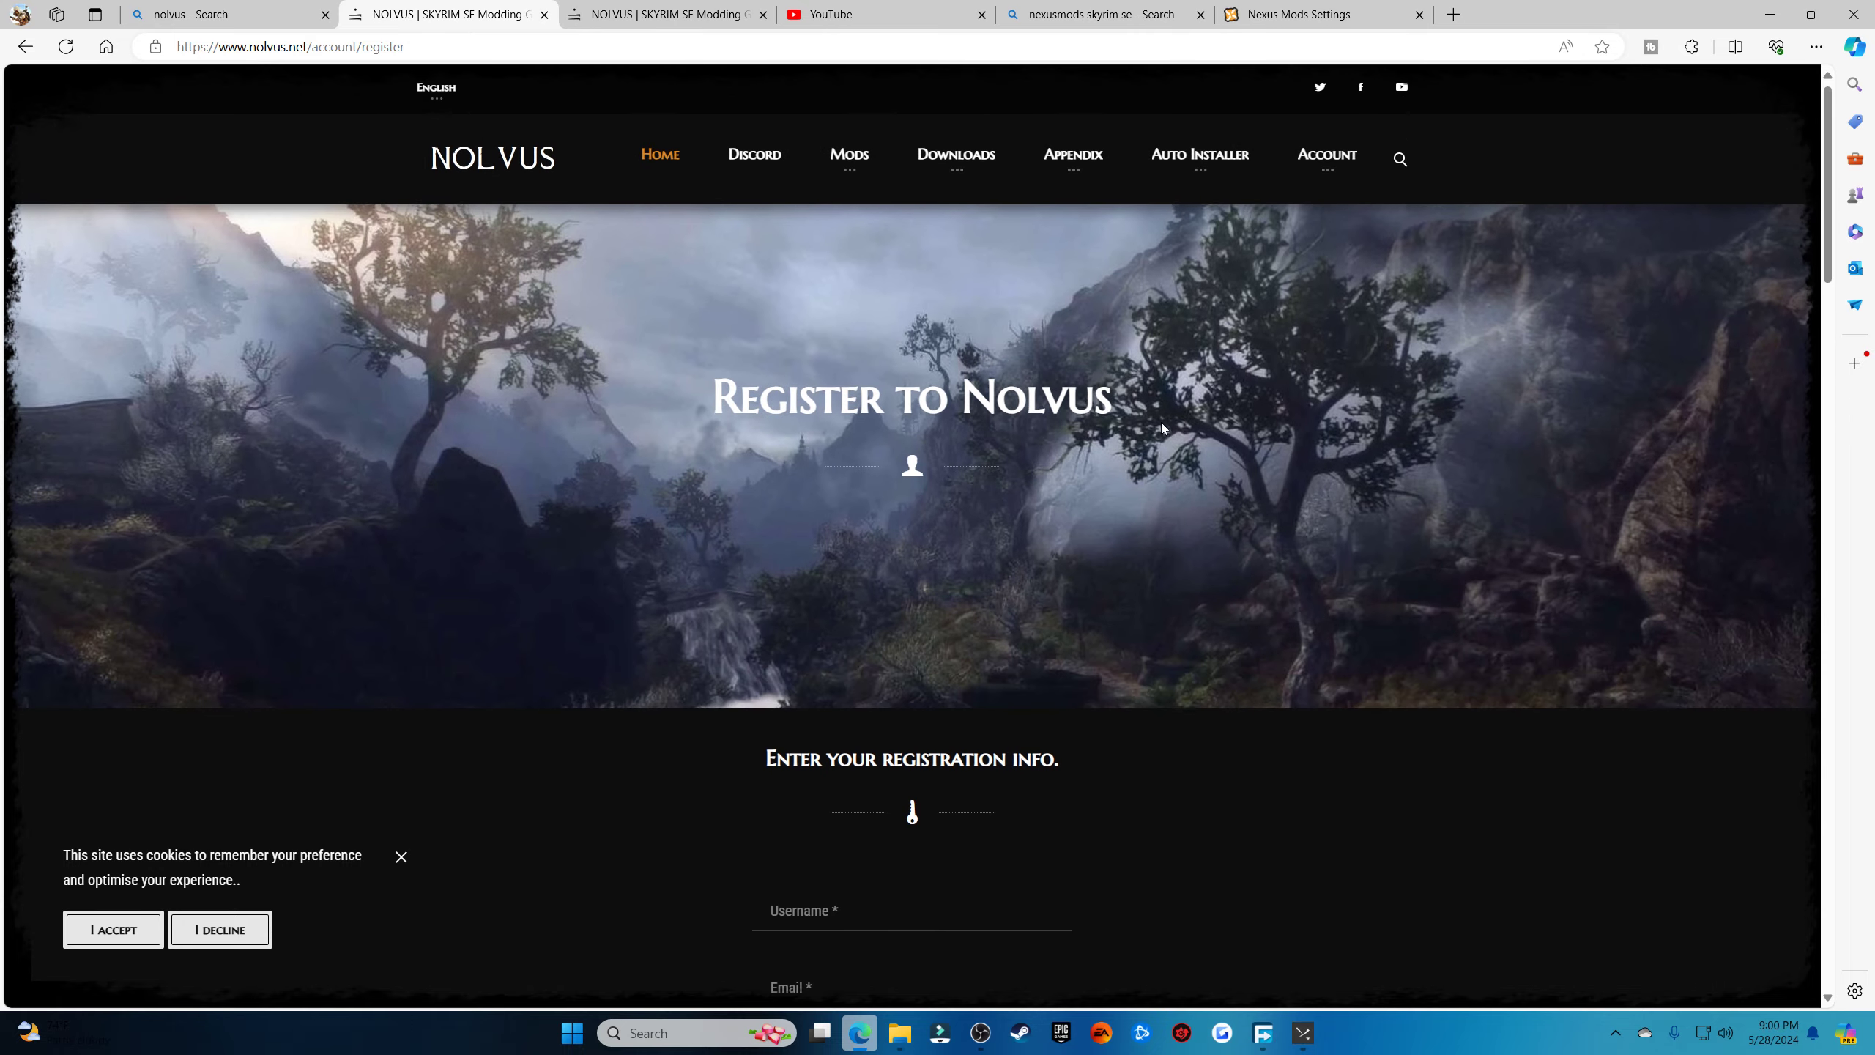
Return to the Nolvus Dashboard, enter the Nolvus user name and account password, and log in
{"action": "left_click", "coordinate": [1773, 22]}
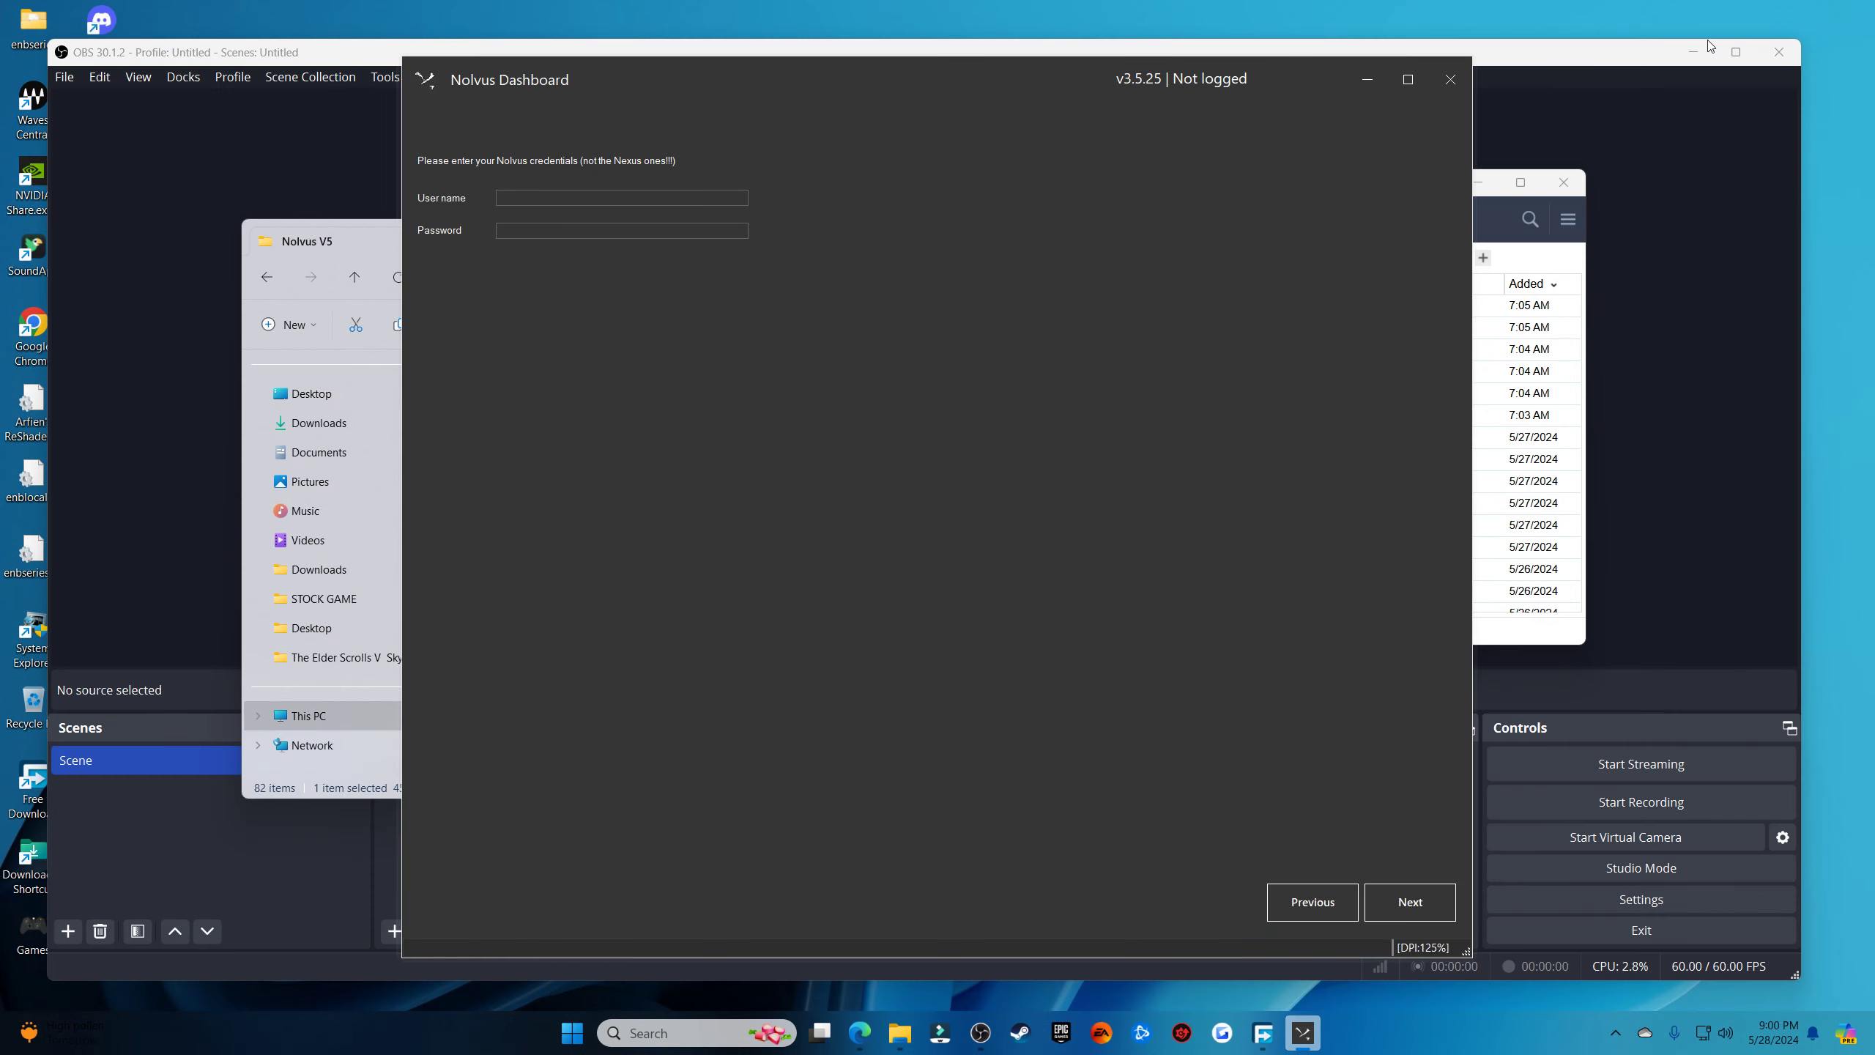
{"action": "left_click", "coordinate": [574, 203]}
{"action": "type", "text": "AnxietGame"}
{"action": "left_click", "coordinate": [503, 232]}
{"action": "type", "text": "*****"}
{"action": "left_click", "coordinate": [1429, 900]}
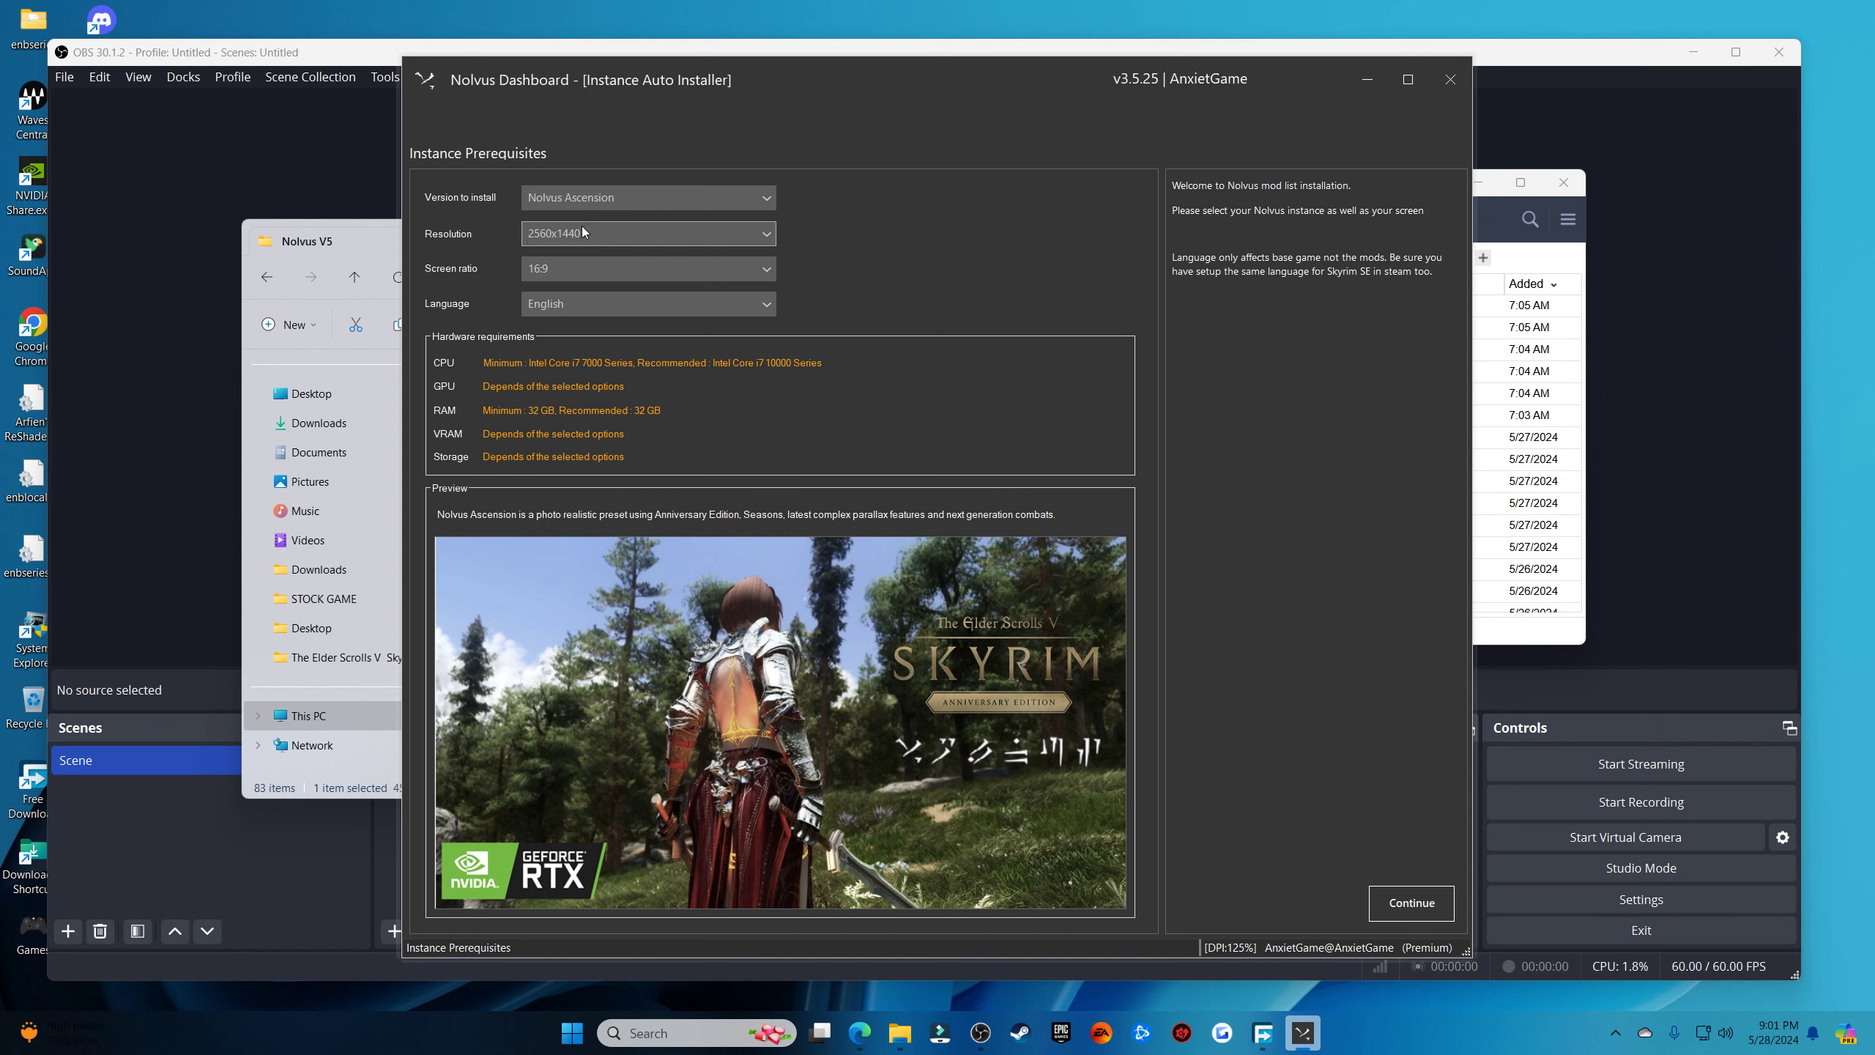
Keep Nolvus Ascension as the version to install and accept the default prerequisites and instance paths to reach the performance options
{"action": "left_click", "coordinate": [762, 202]}
{"action": "left_click", "coordinate": [761, 202]}
{"action": "left_click", "coordinate": [764, 206]}
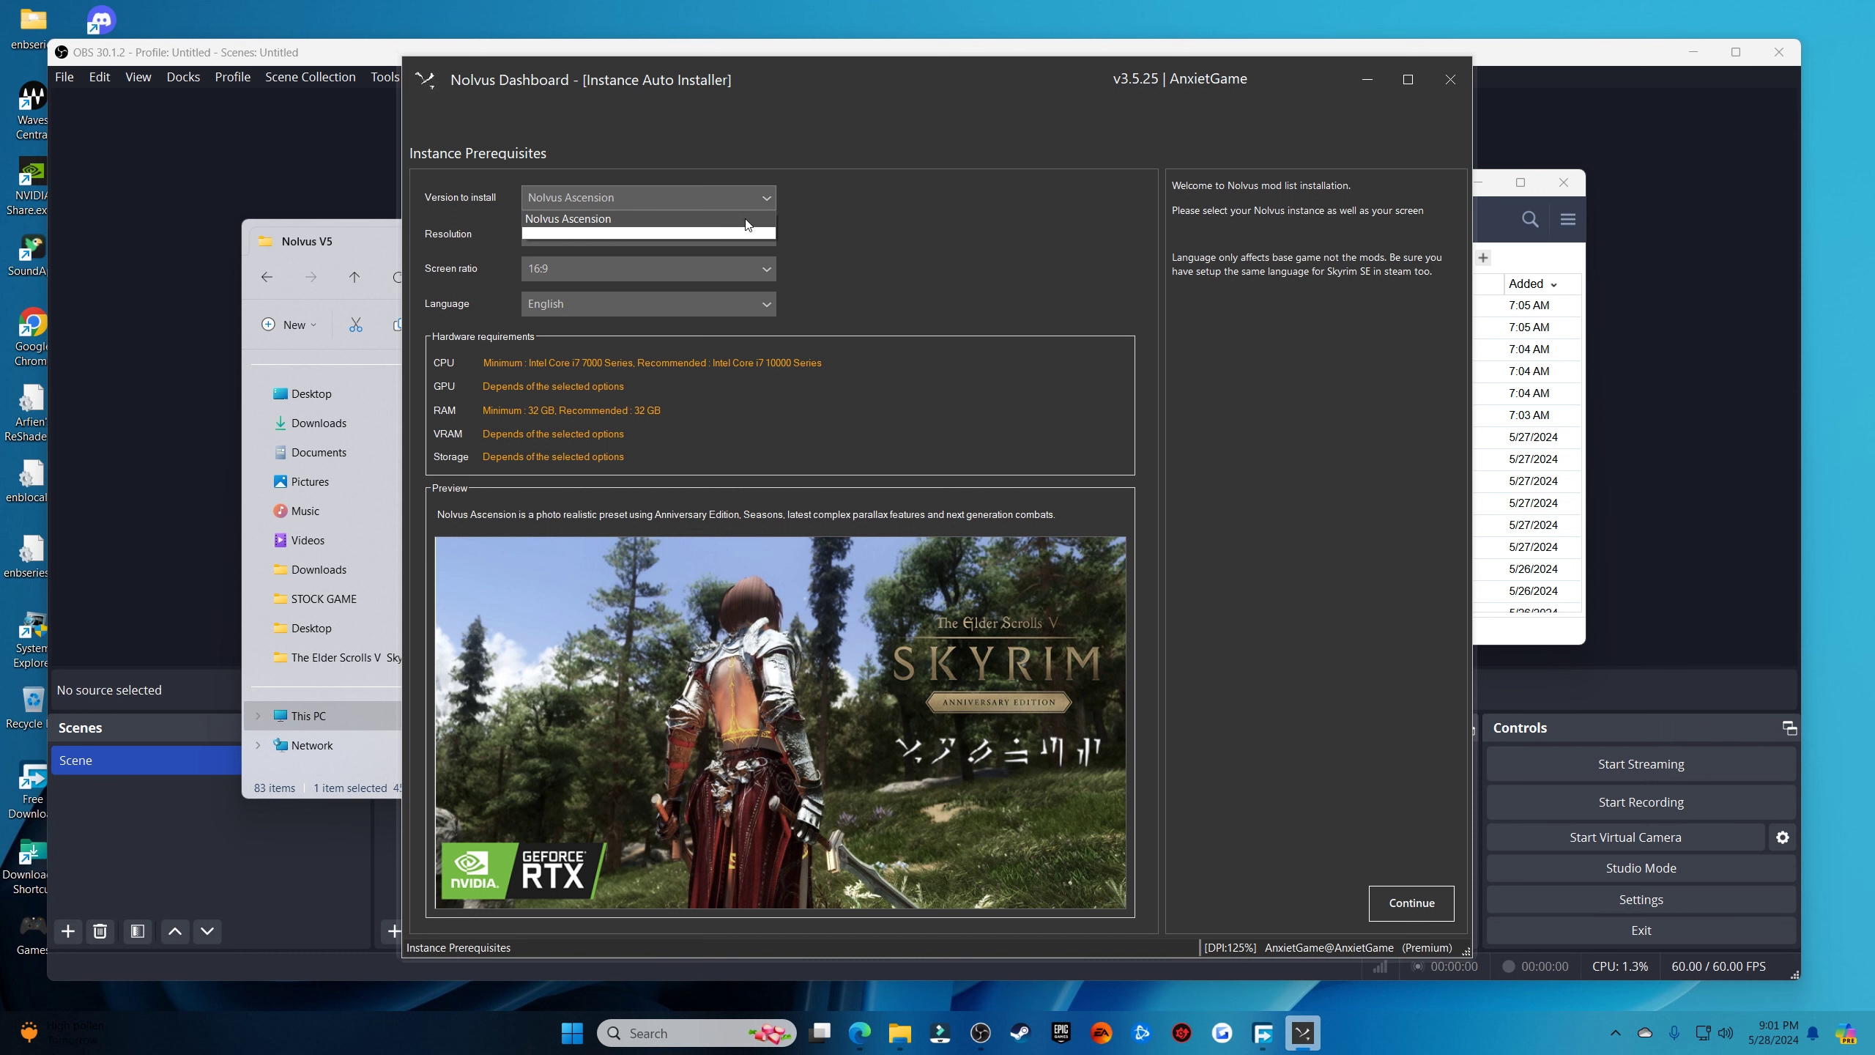
{"action": "left_click", "coordinate": [777, 201]}
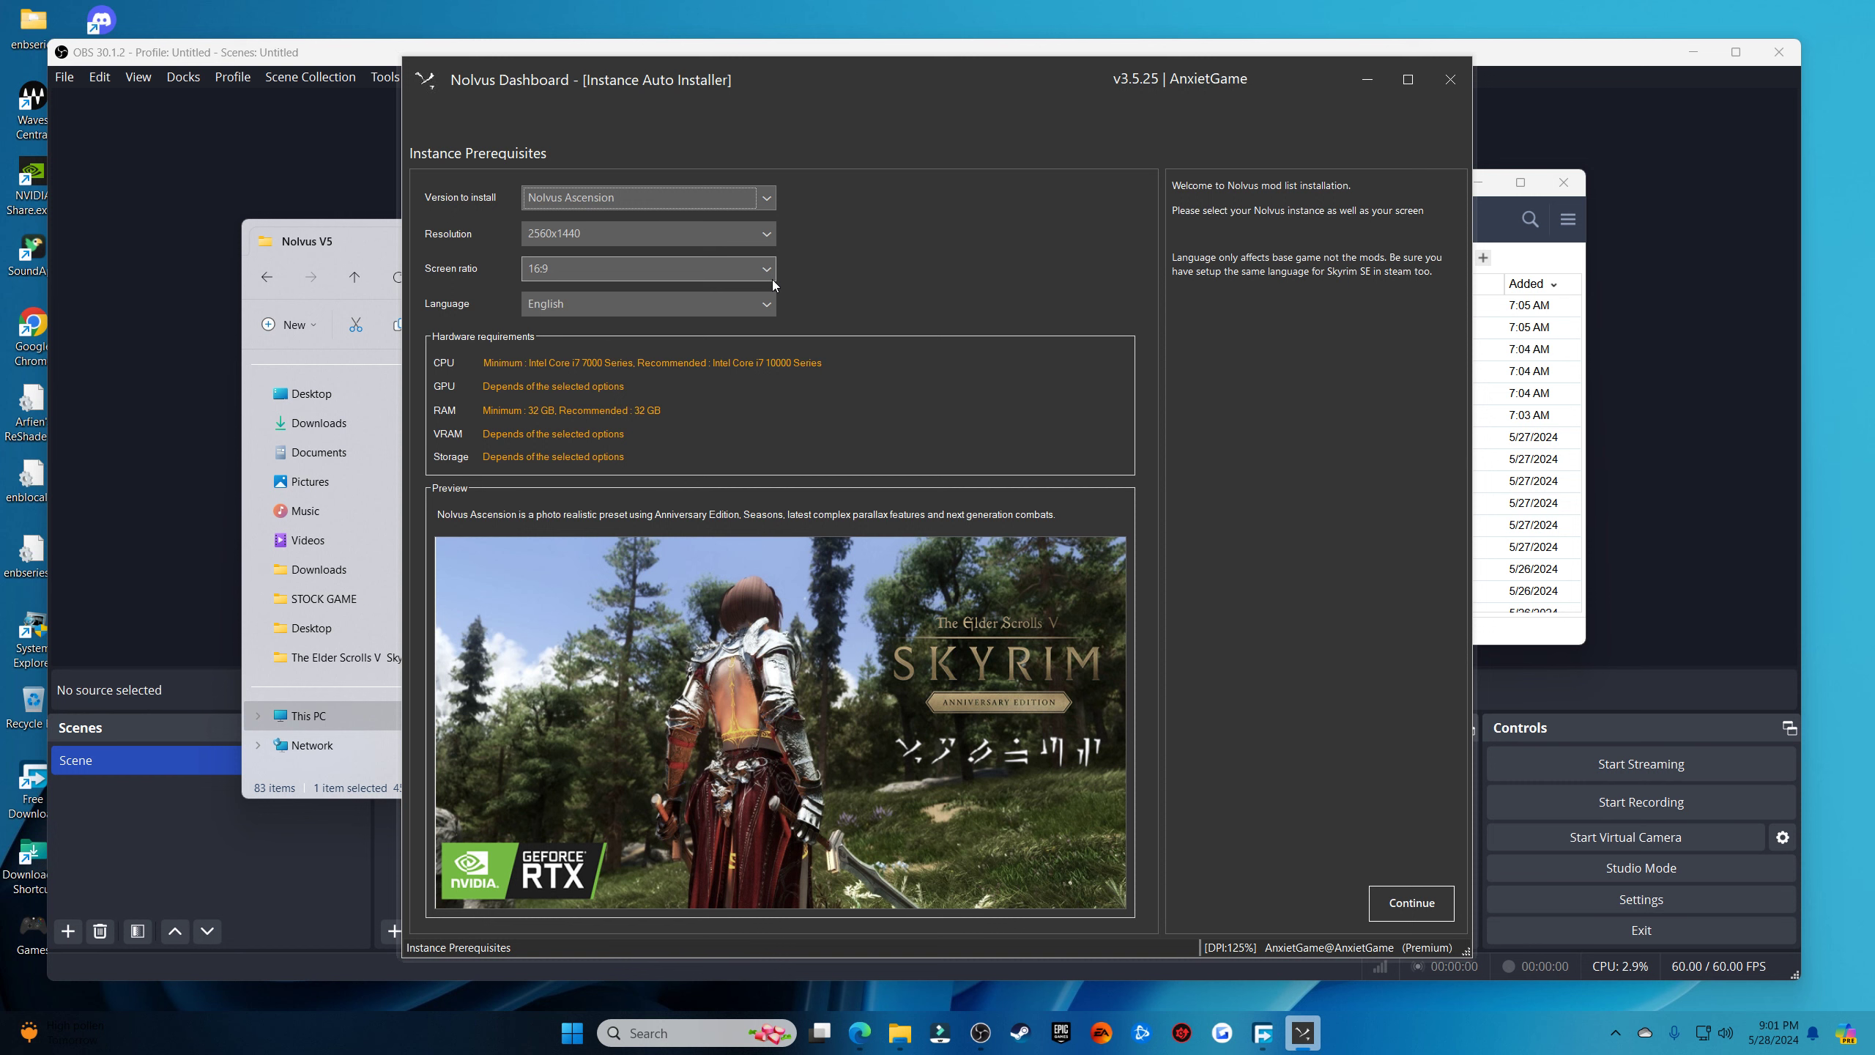
{"action": "scroll", "coordinate": [773, 291], "scroll_direction": "down", "scroll_amount": 1}
{"action": "left_click", "coordinate": [1400, 907]}
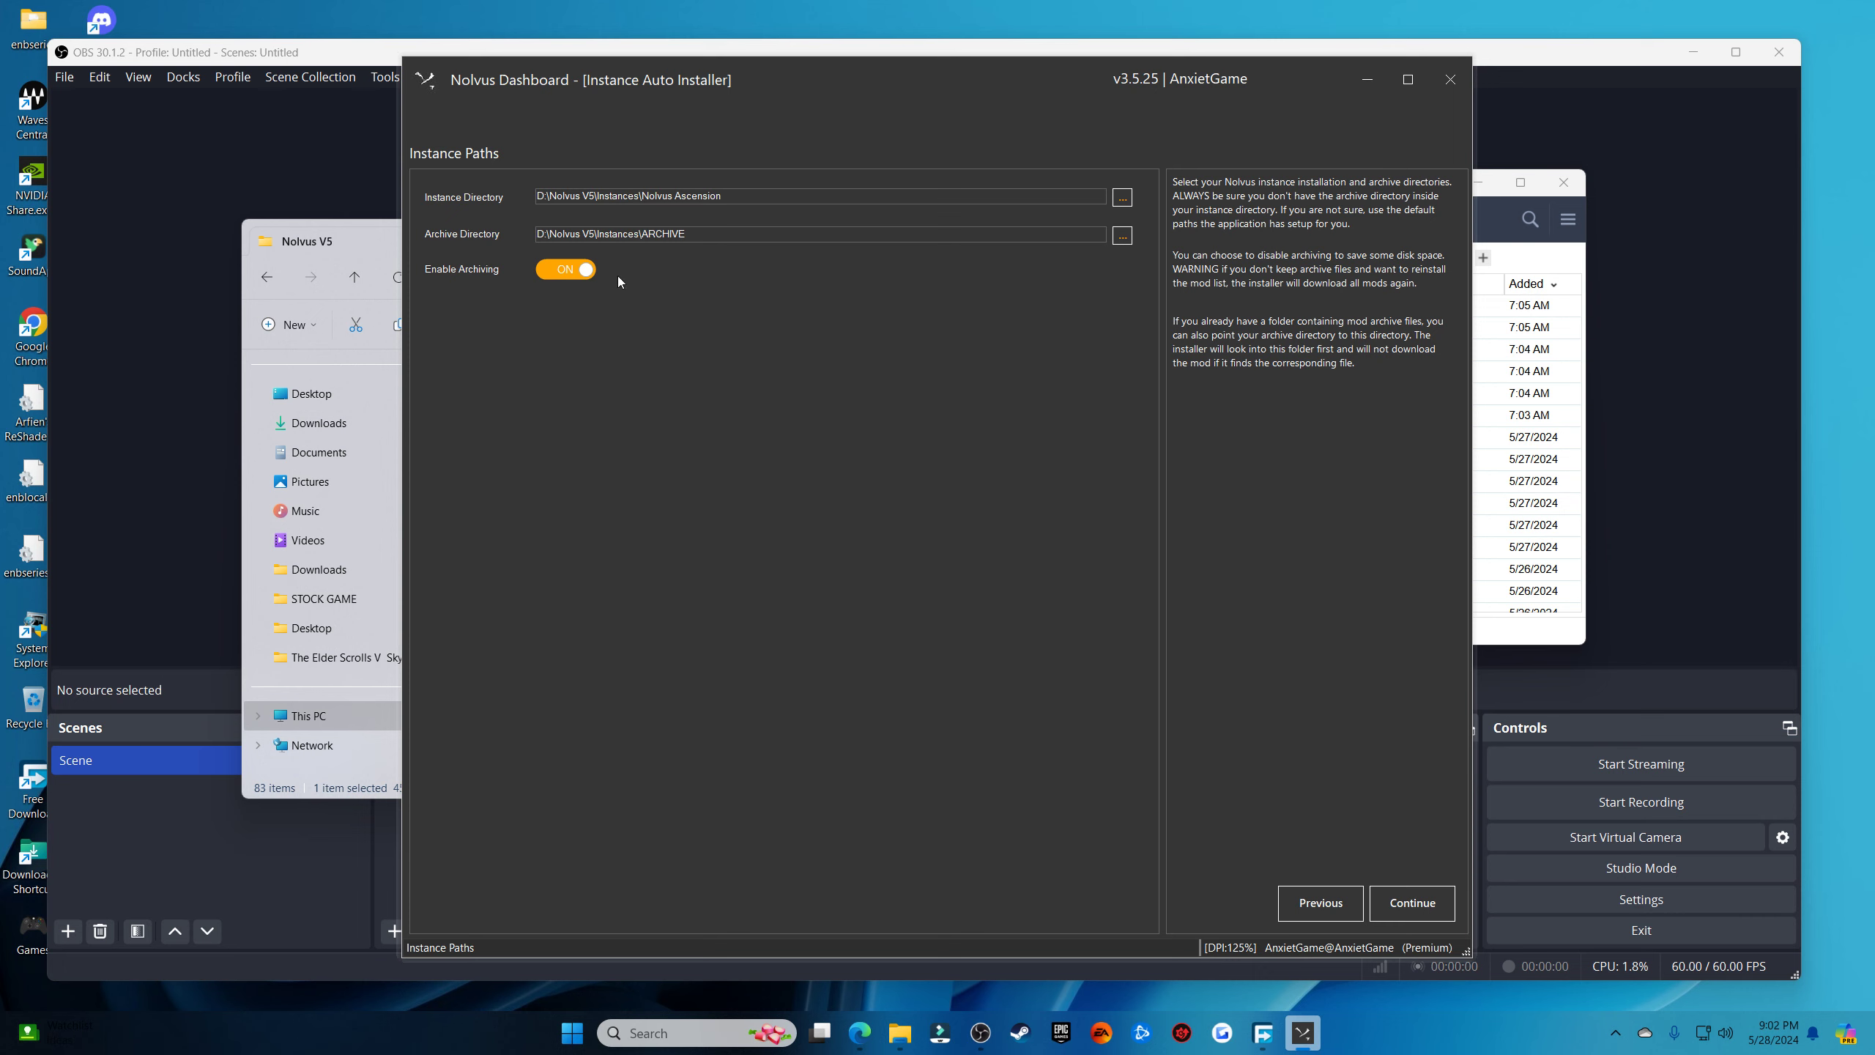
{"action": "left_click", "coordinate": [1395, 898]}
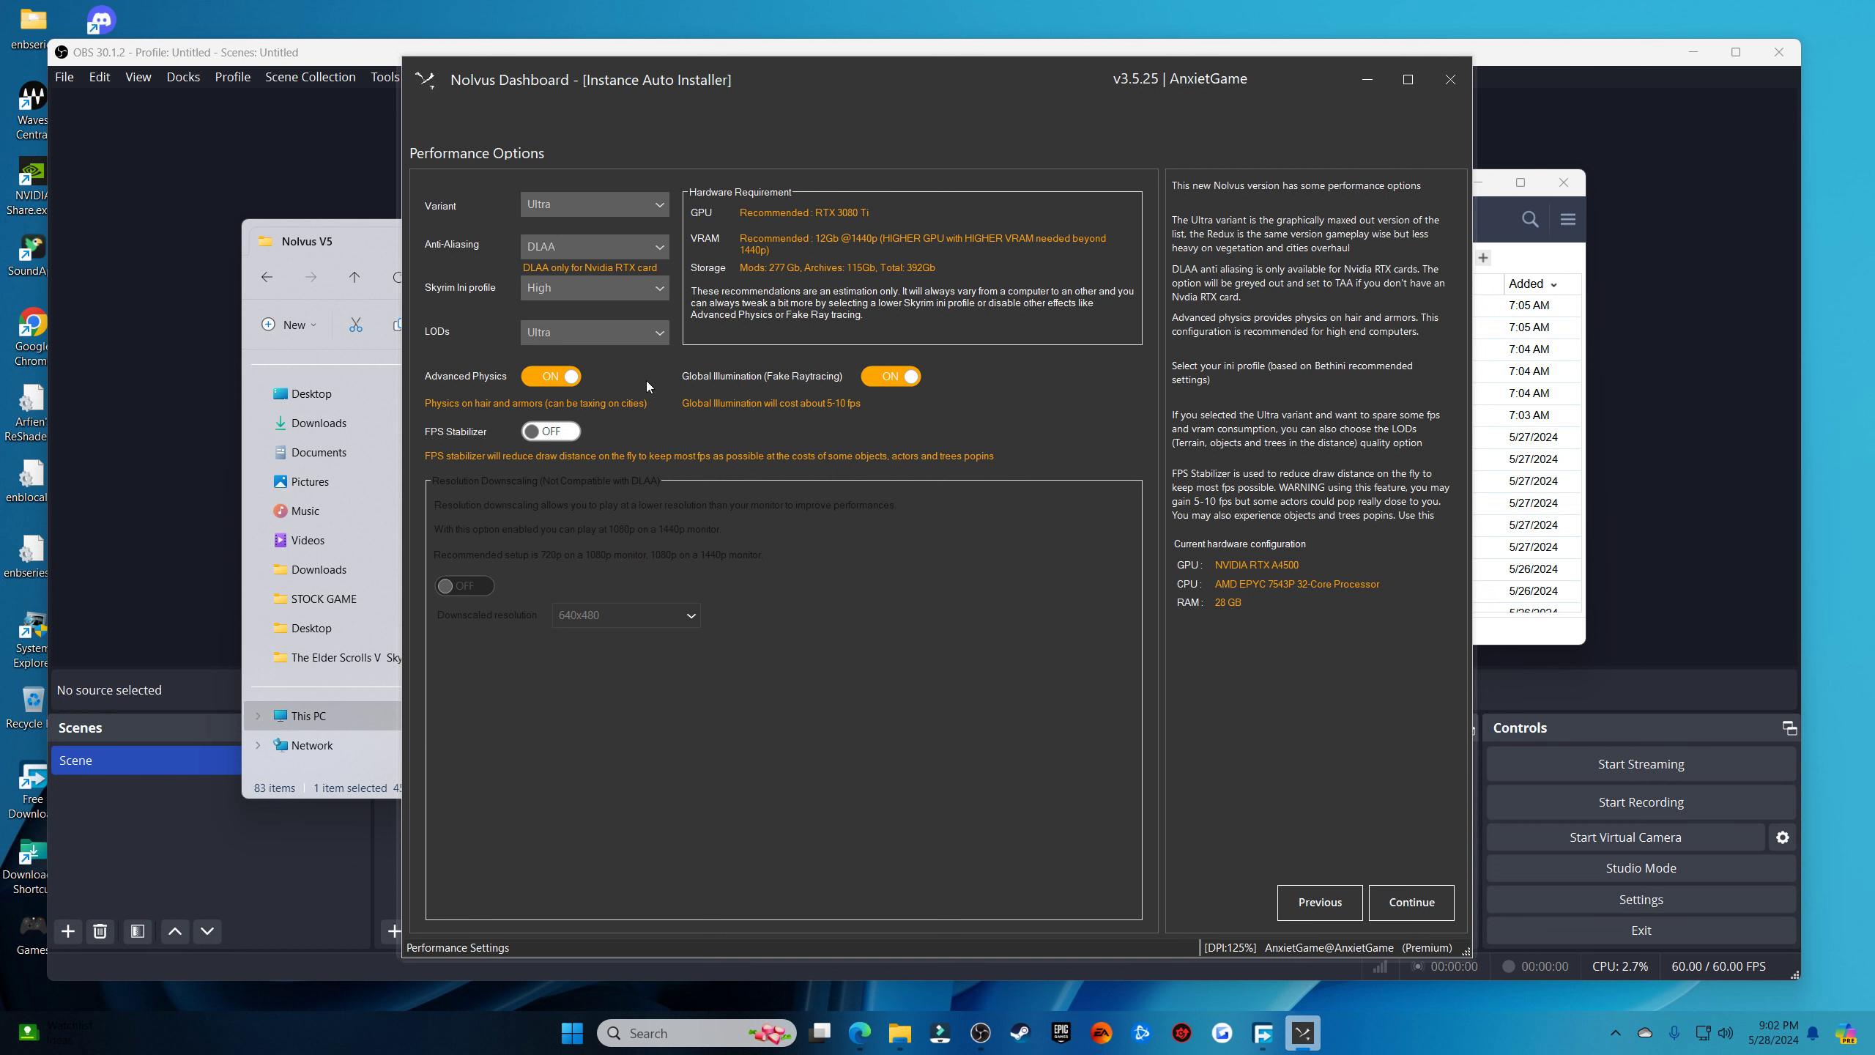
Switch the variant to Redux and back to Ultra
{"action": "left_click", "coordinate": [661, 206]}
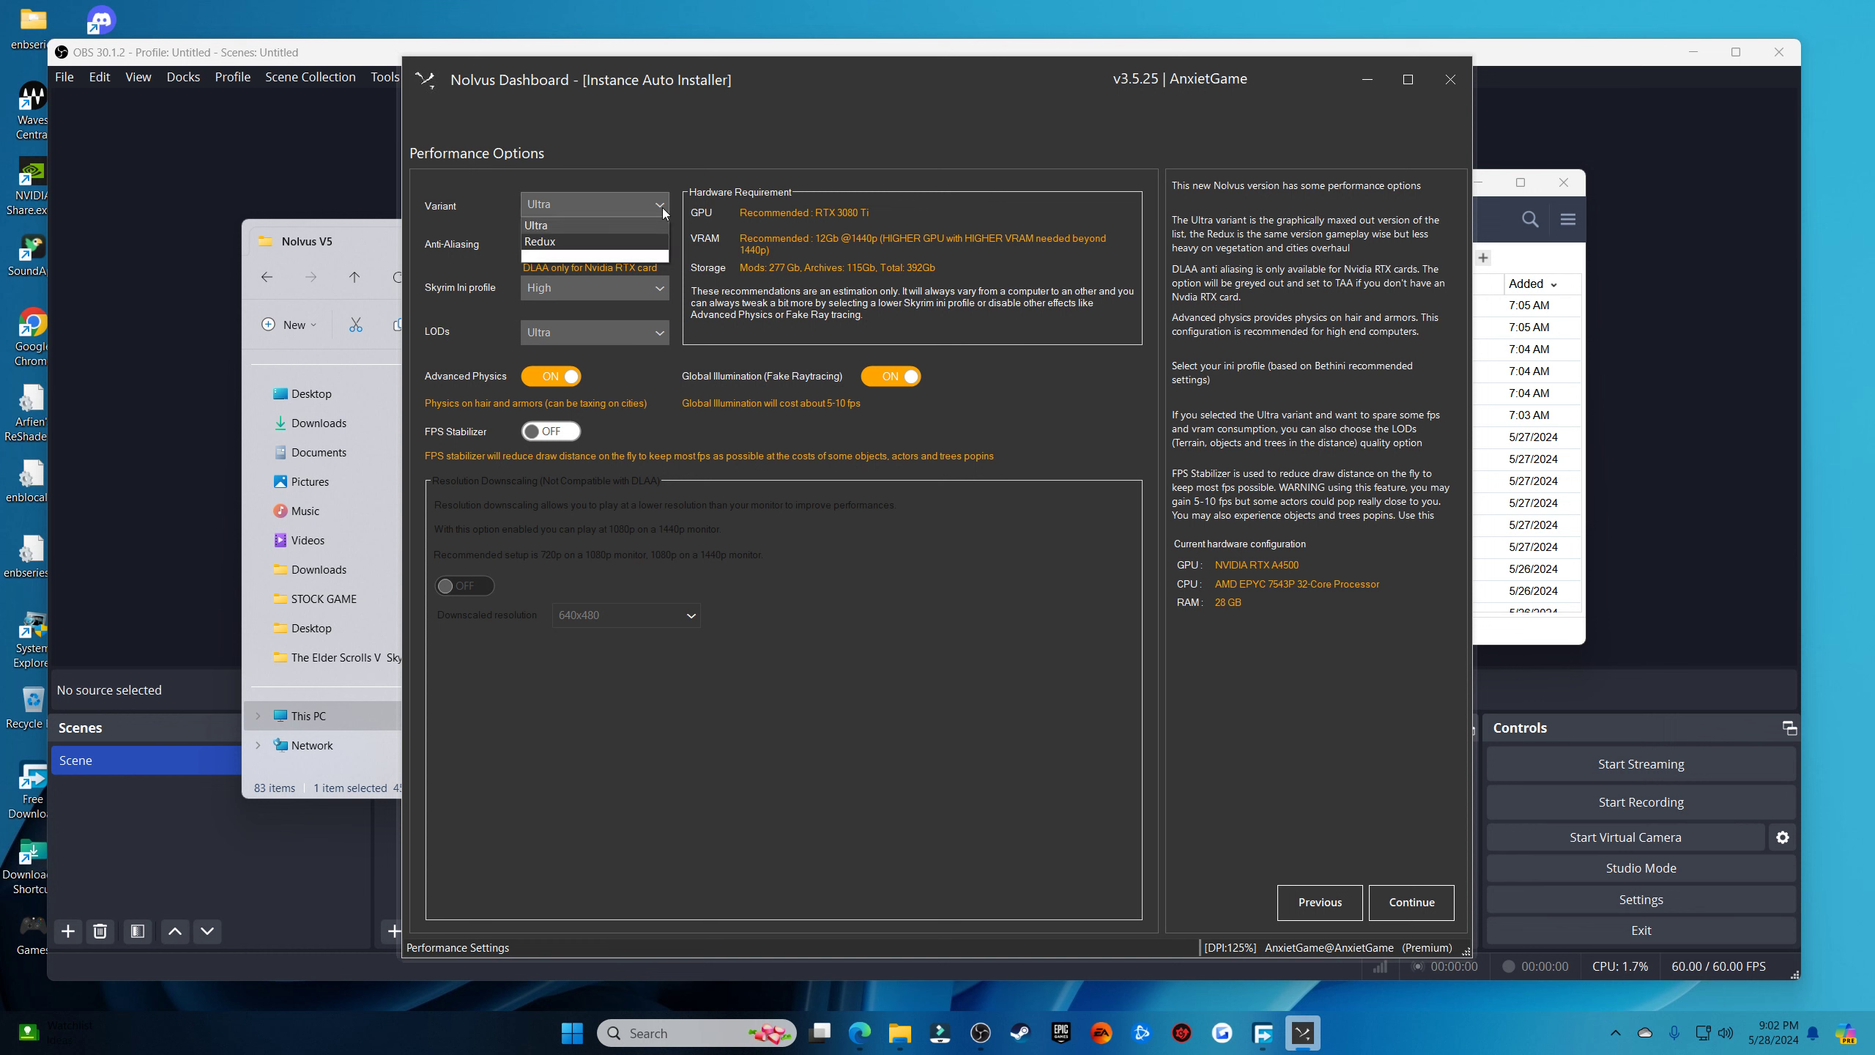
{"action": "left_click", "coordinate": [648, 243]}
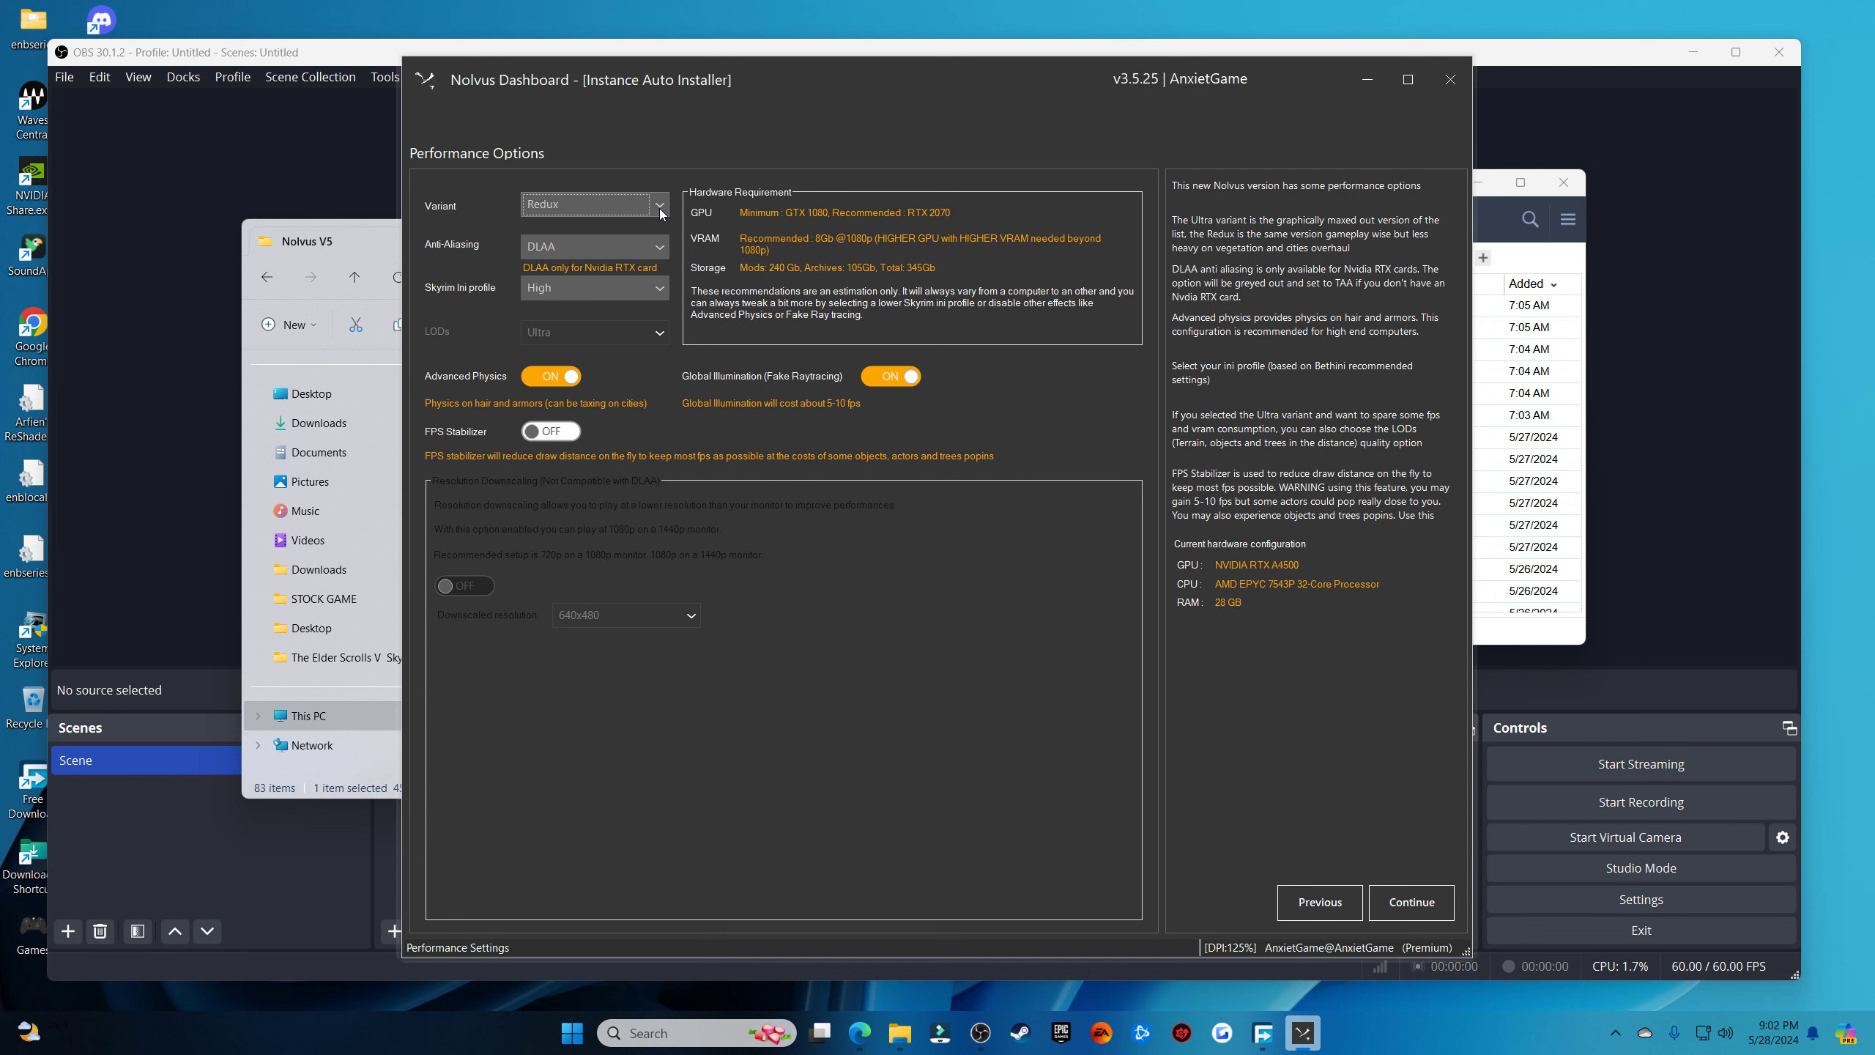
{"action": "left_click", "coordinate": [659, 207]}
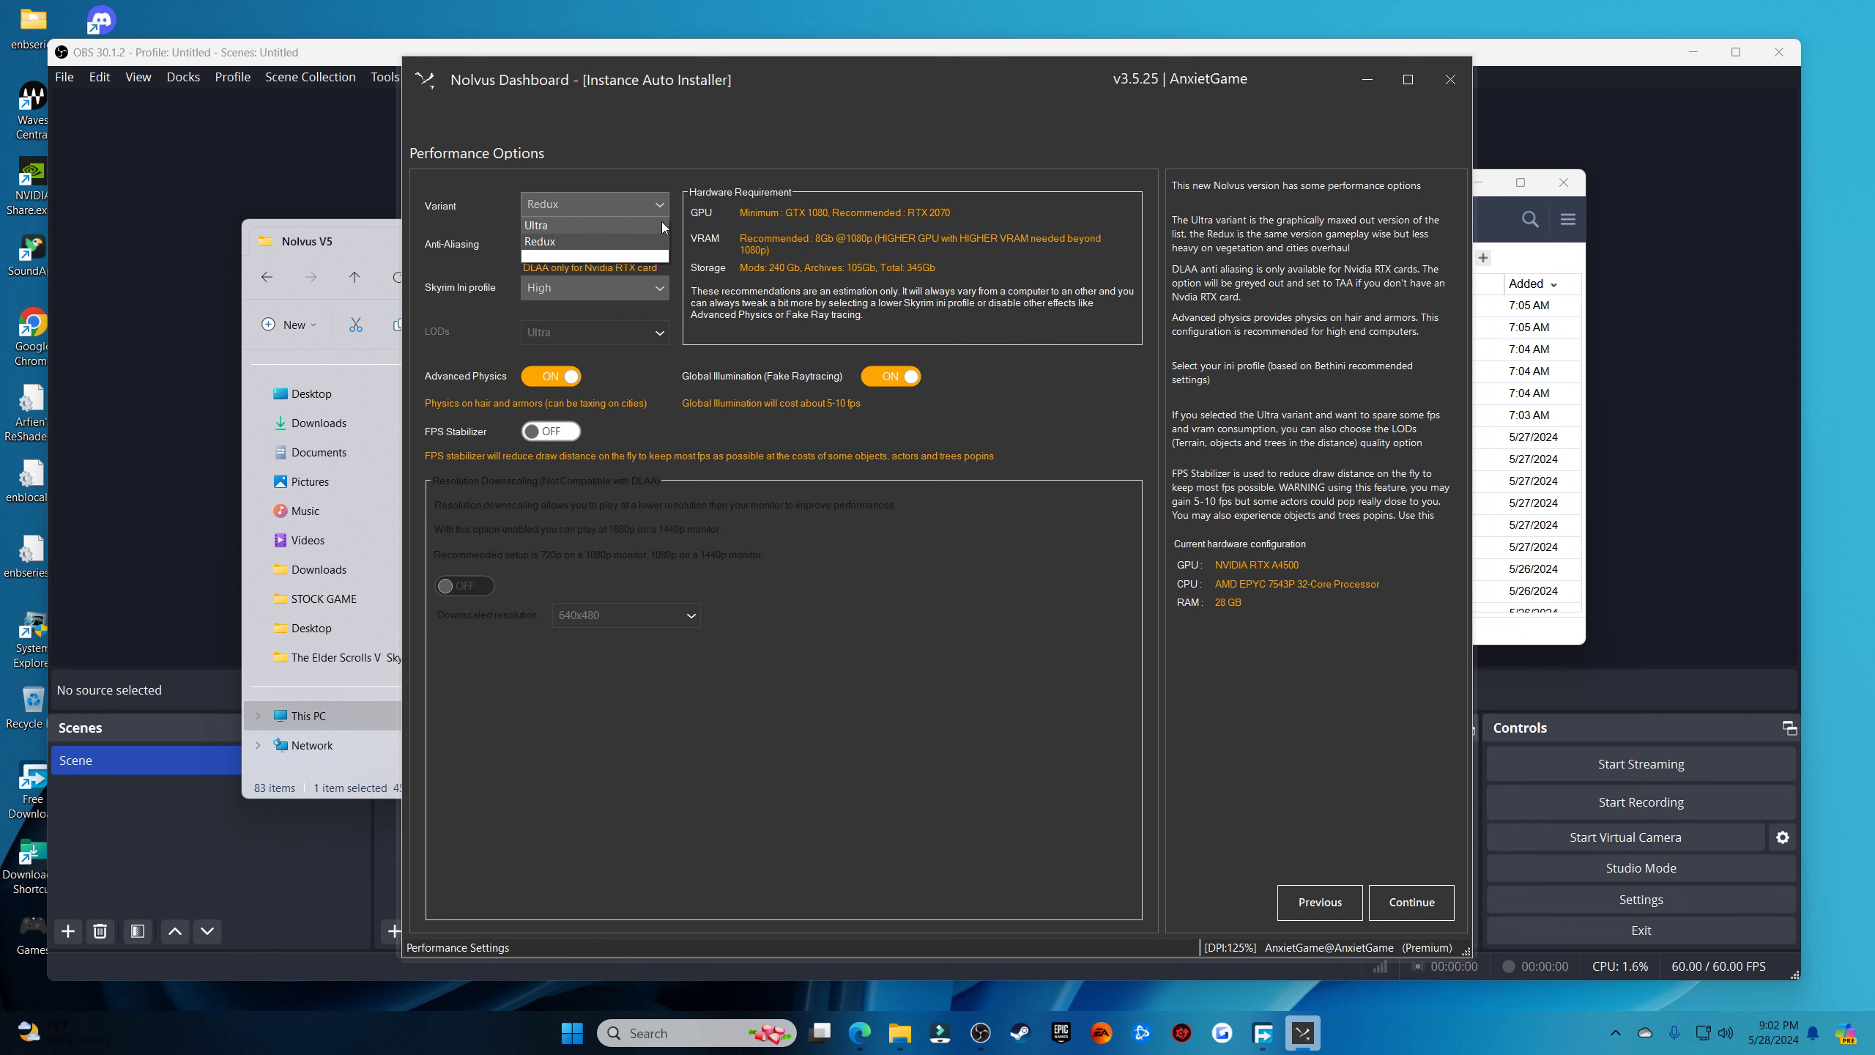
{"action": "left_click", "coordinate": [662, 224]}
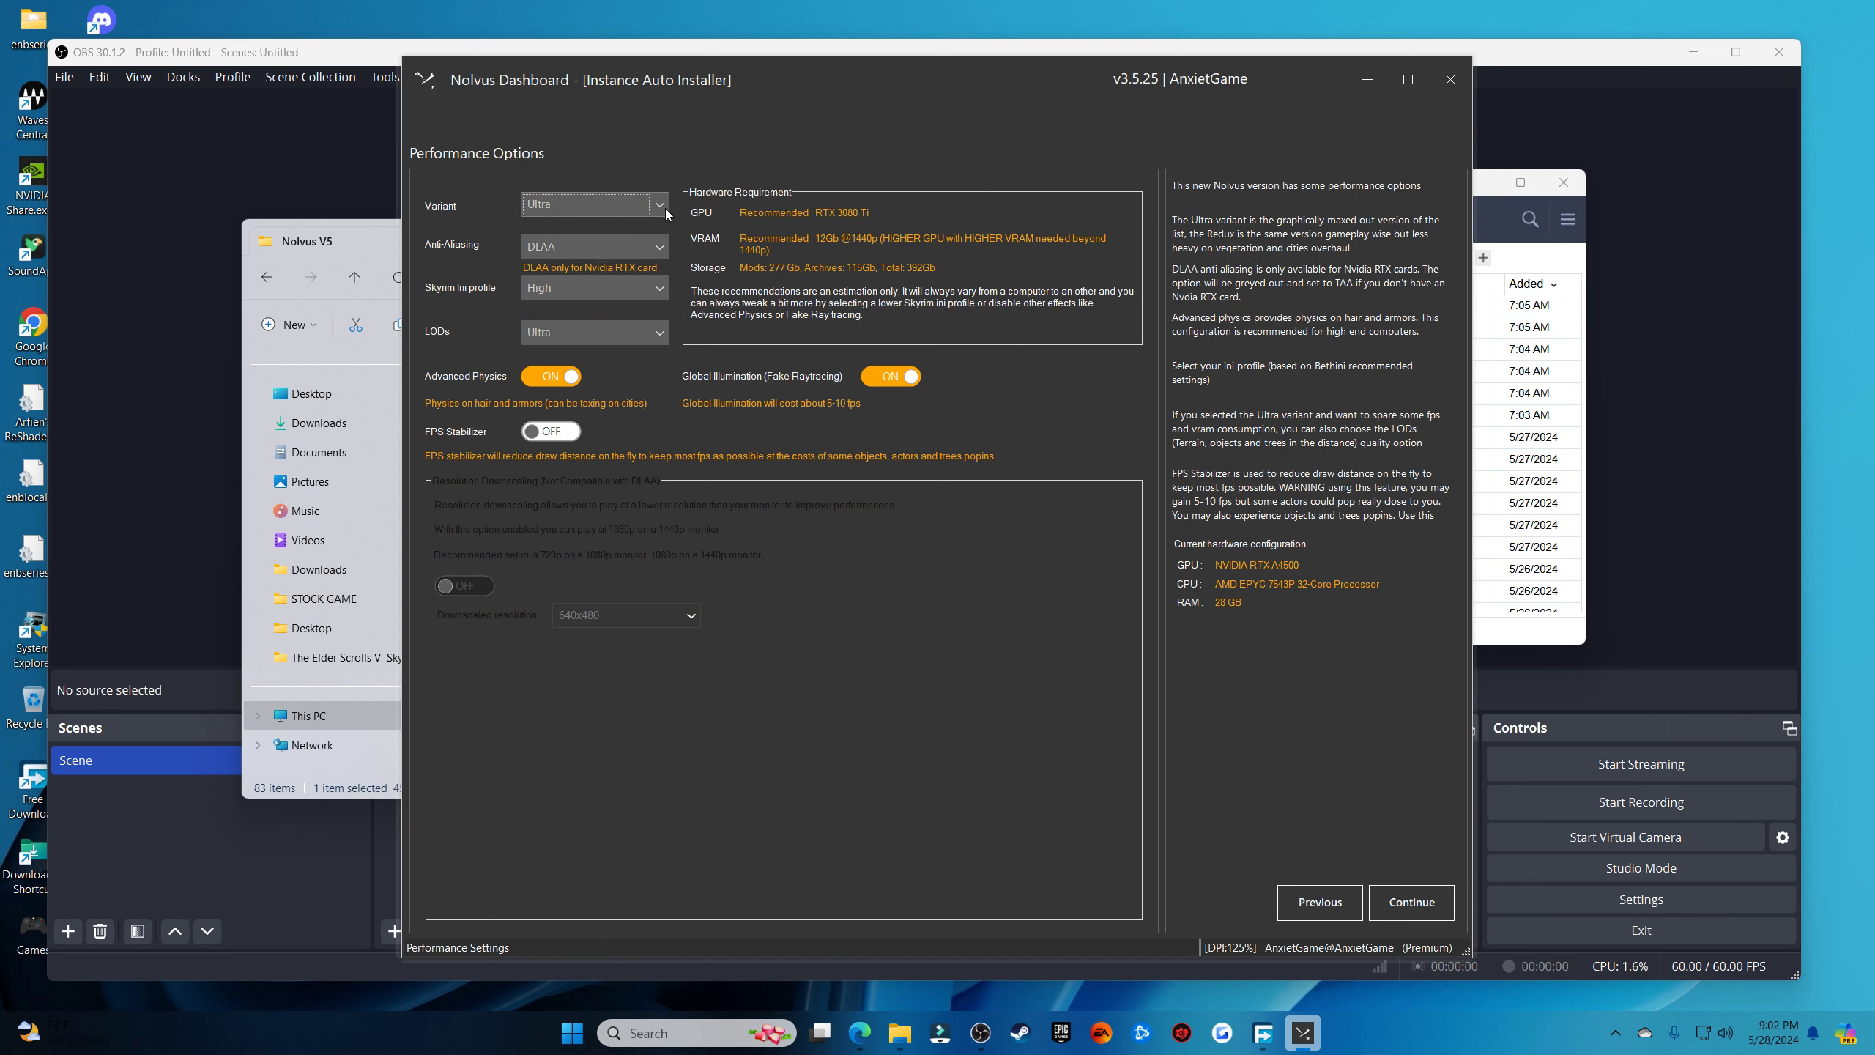
Set the anti-aliasing option to TAA
{"action": "left_click", "coordinate": [664, 250]}
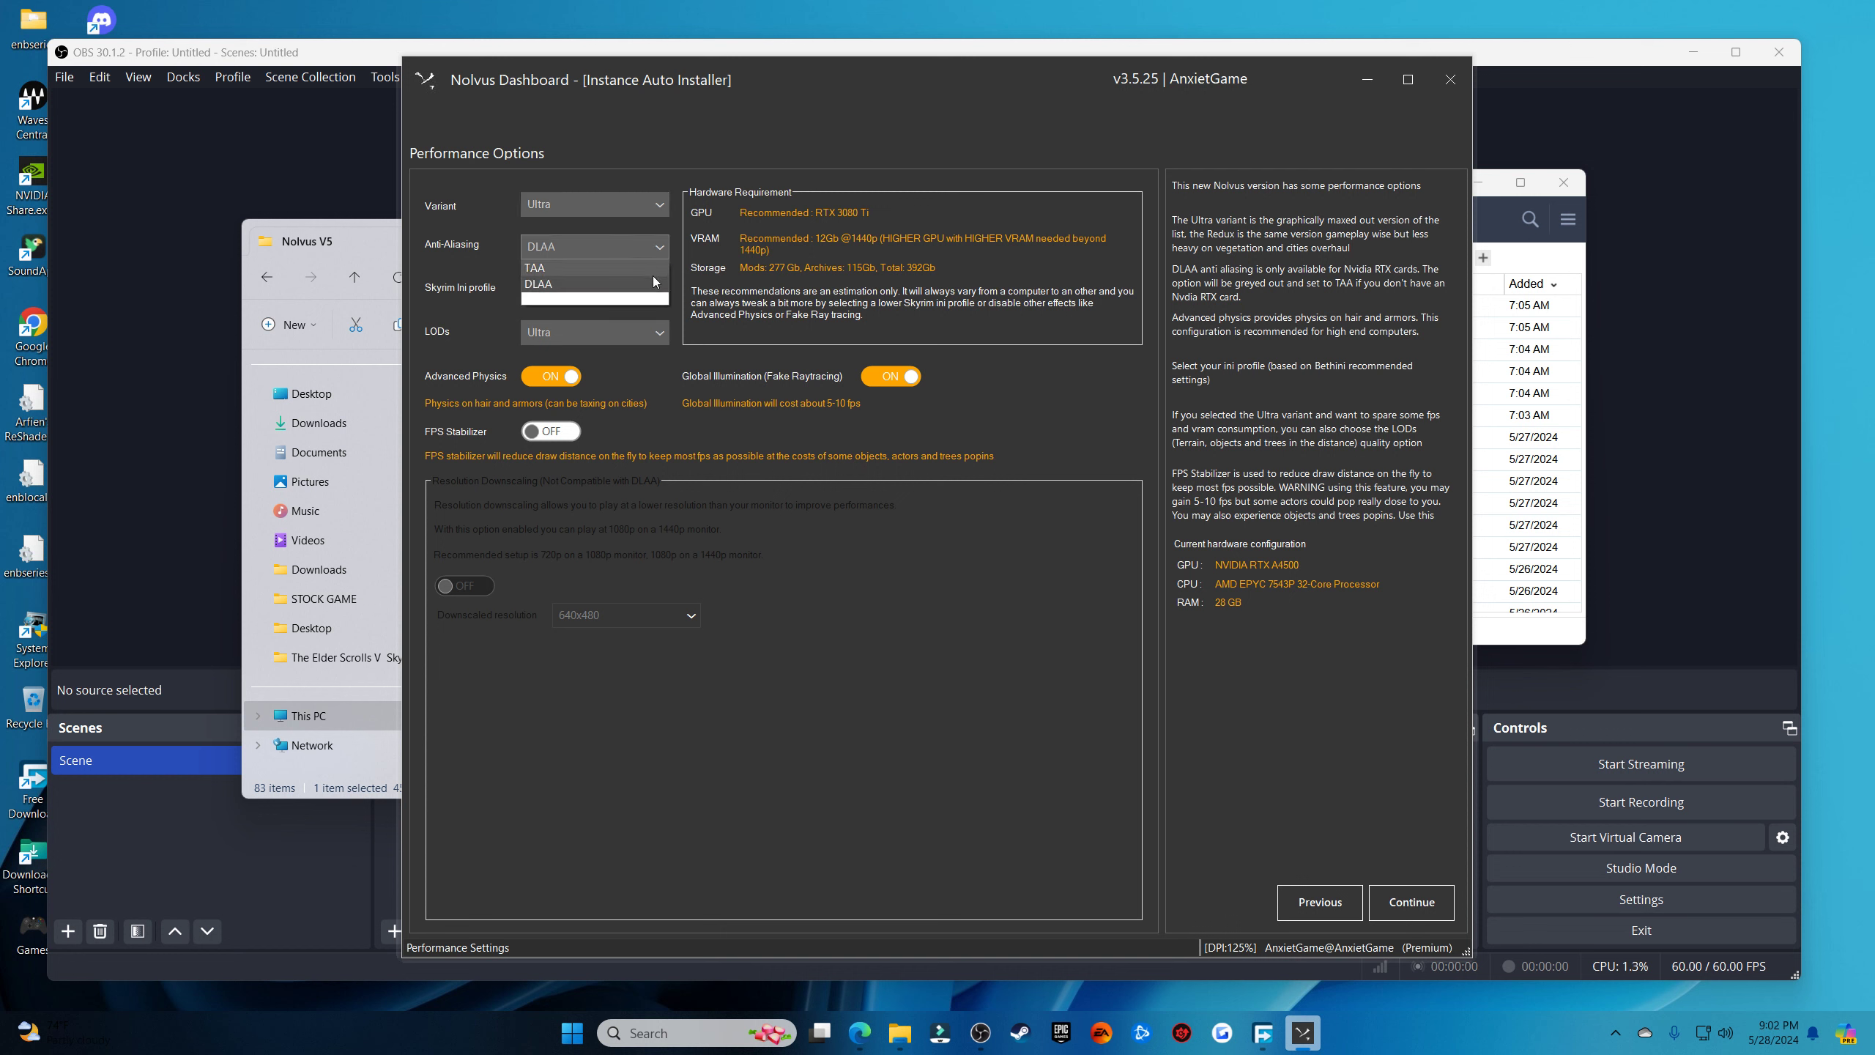
{"action": "left_click", "coordinate": [654, 269]}
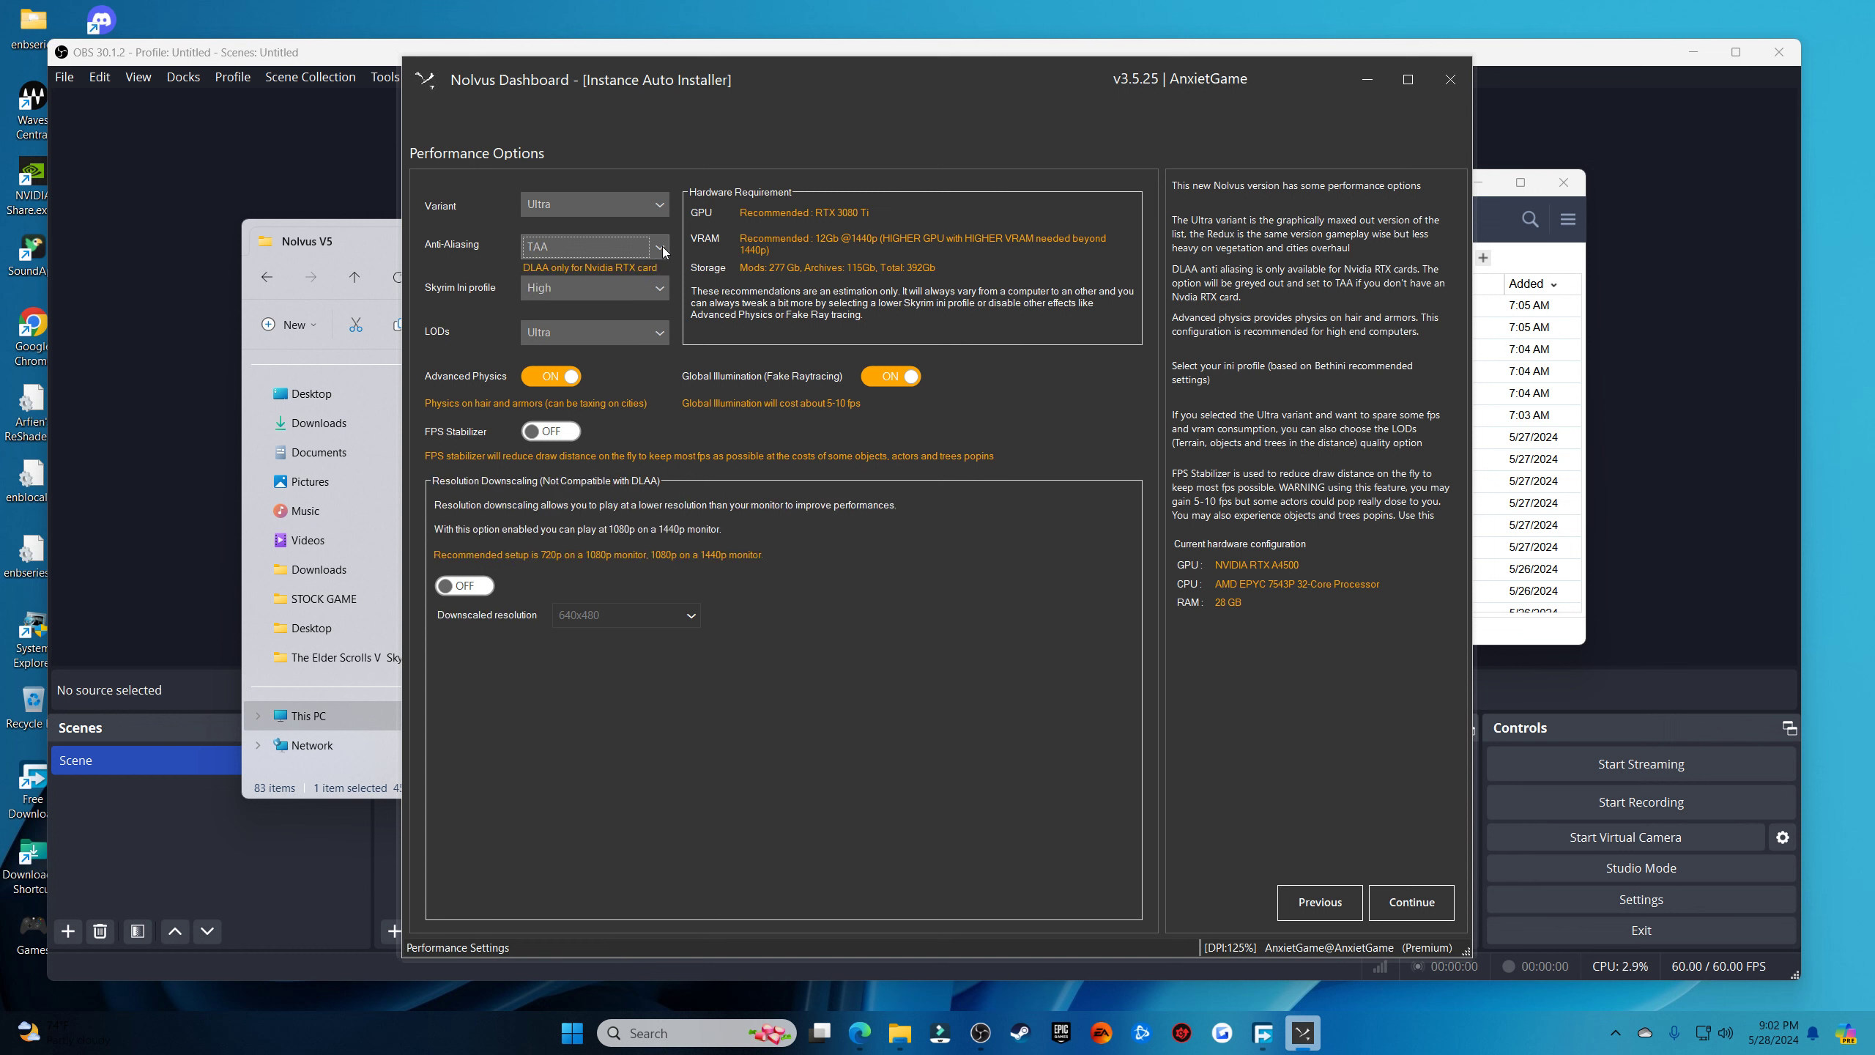
{"action": "left_click", "coordinate": [663, 246]}
{"action": "left_click", "coordinate": [654, 268]}
Set the Skyrim ini profile to Medium
{"action": "left_click", "coordinate": [659, 289]}
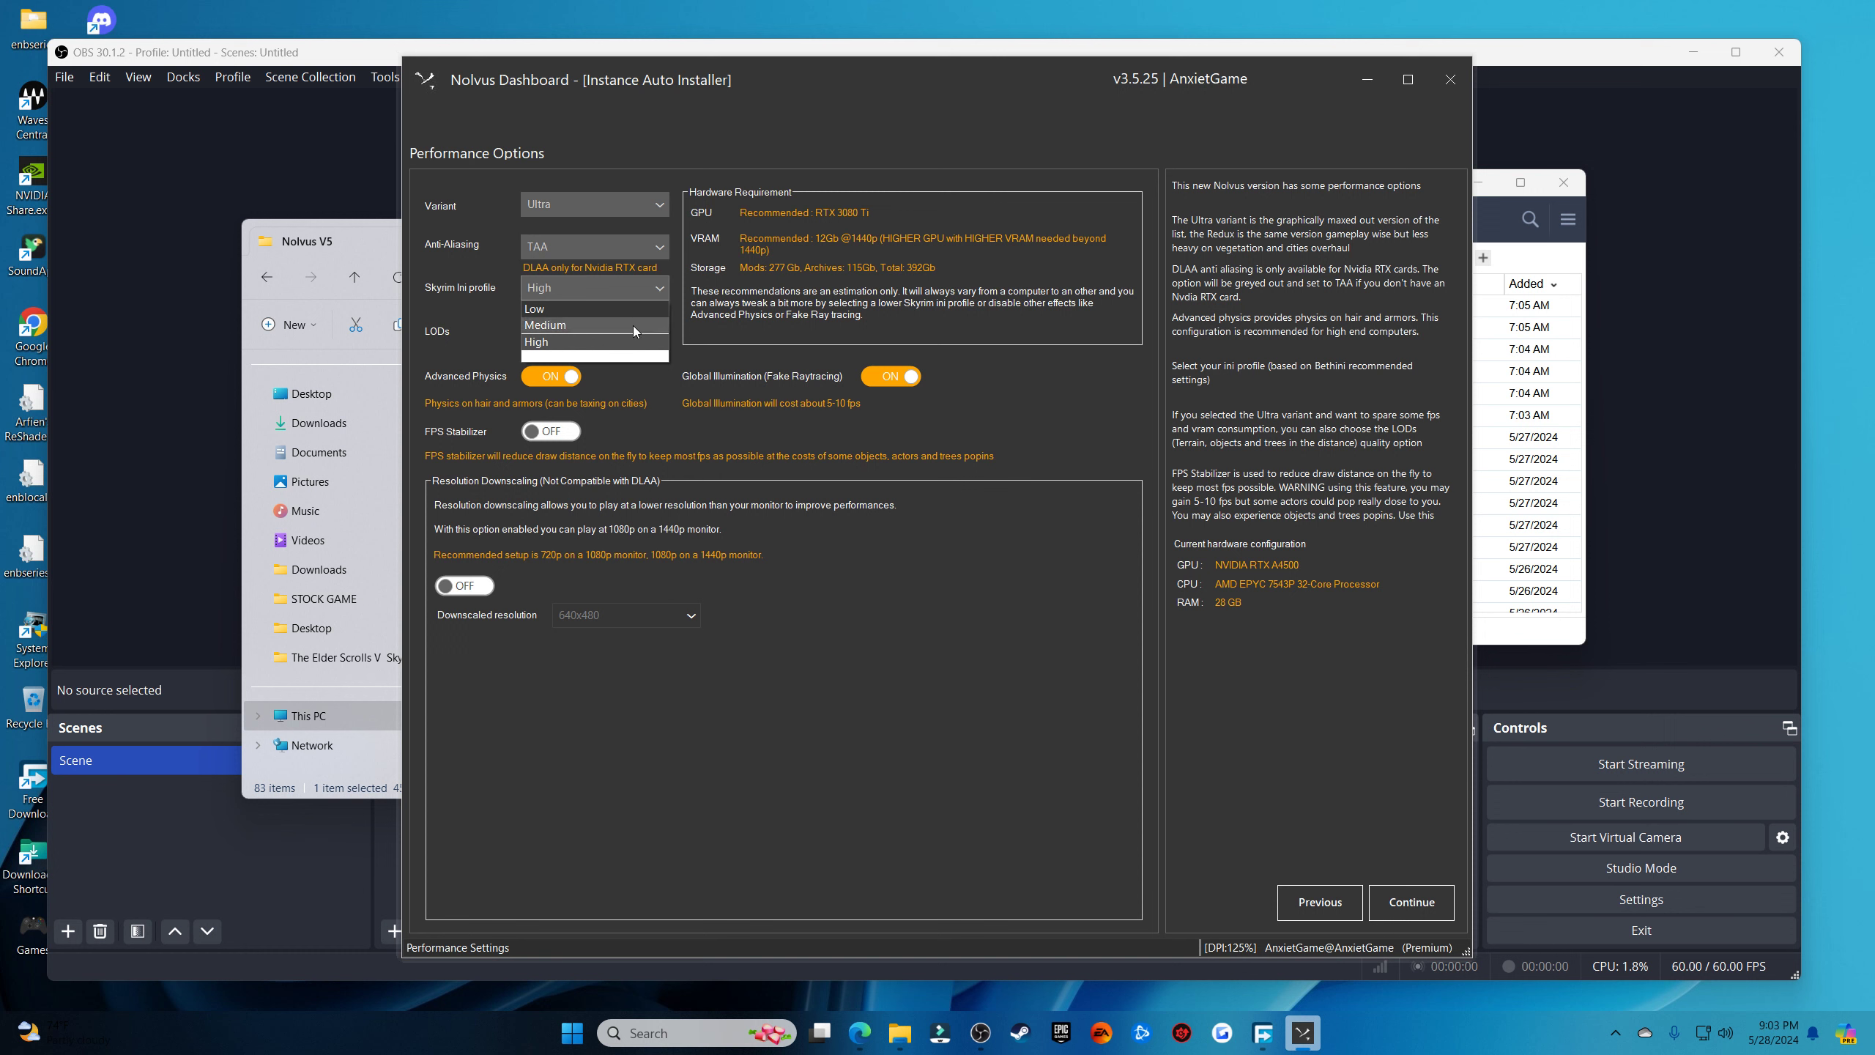
{"action": "left_click", "coordinate": [633, 326]}
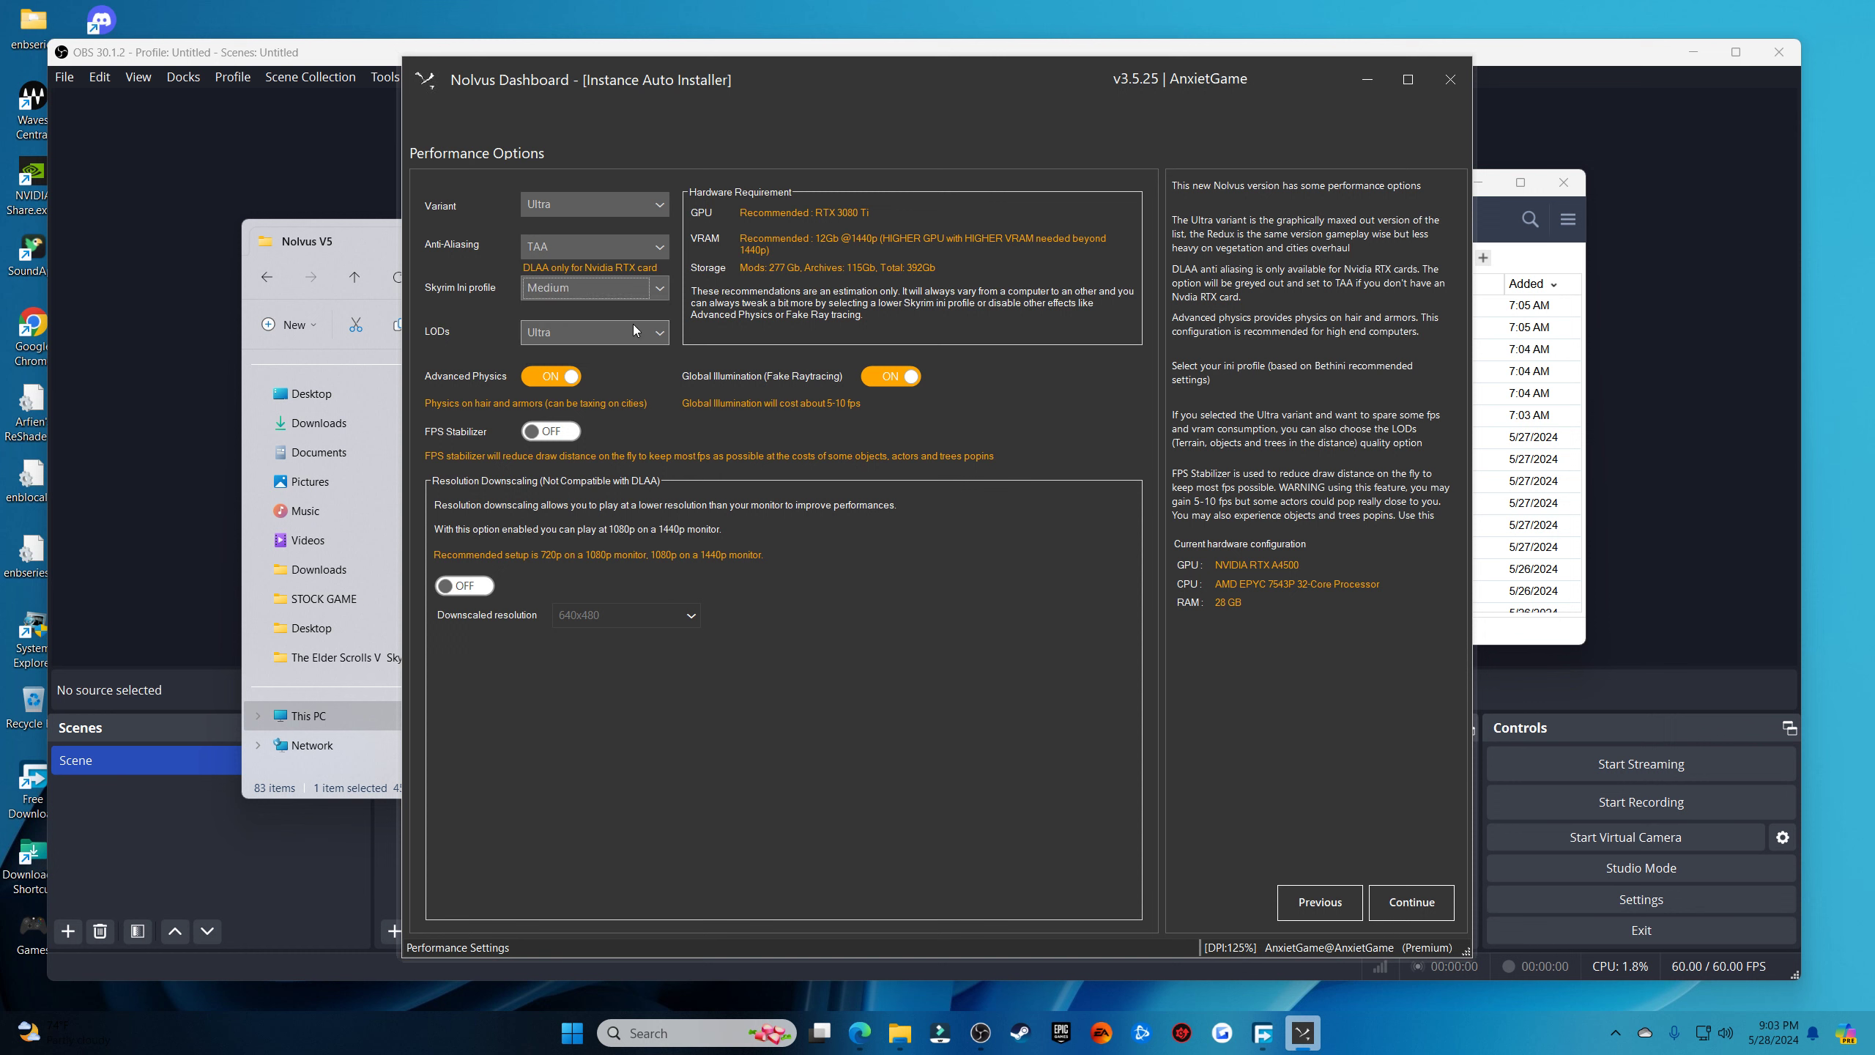
{"action": "left_click", "coordinate": [661, 291]}
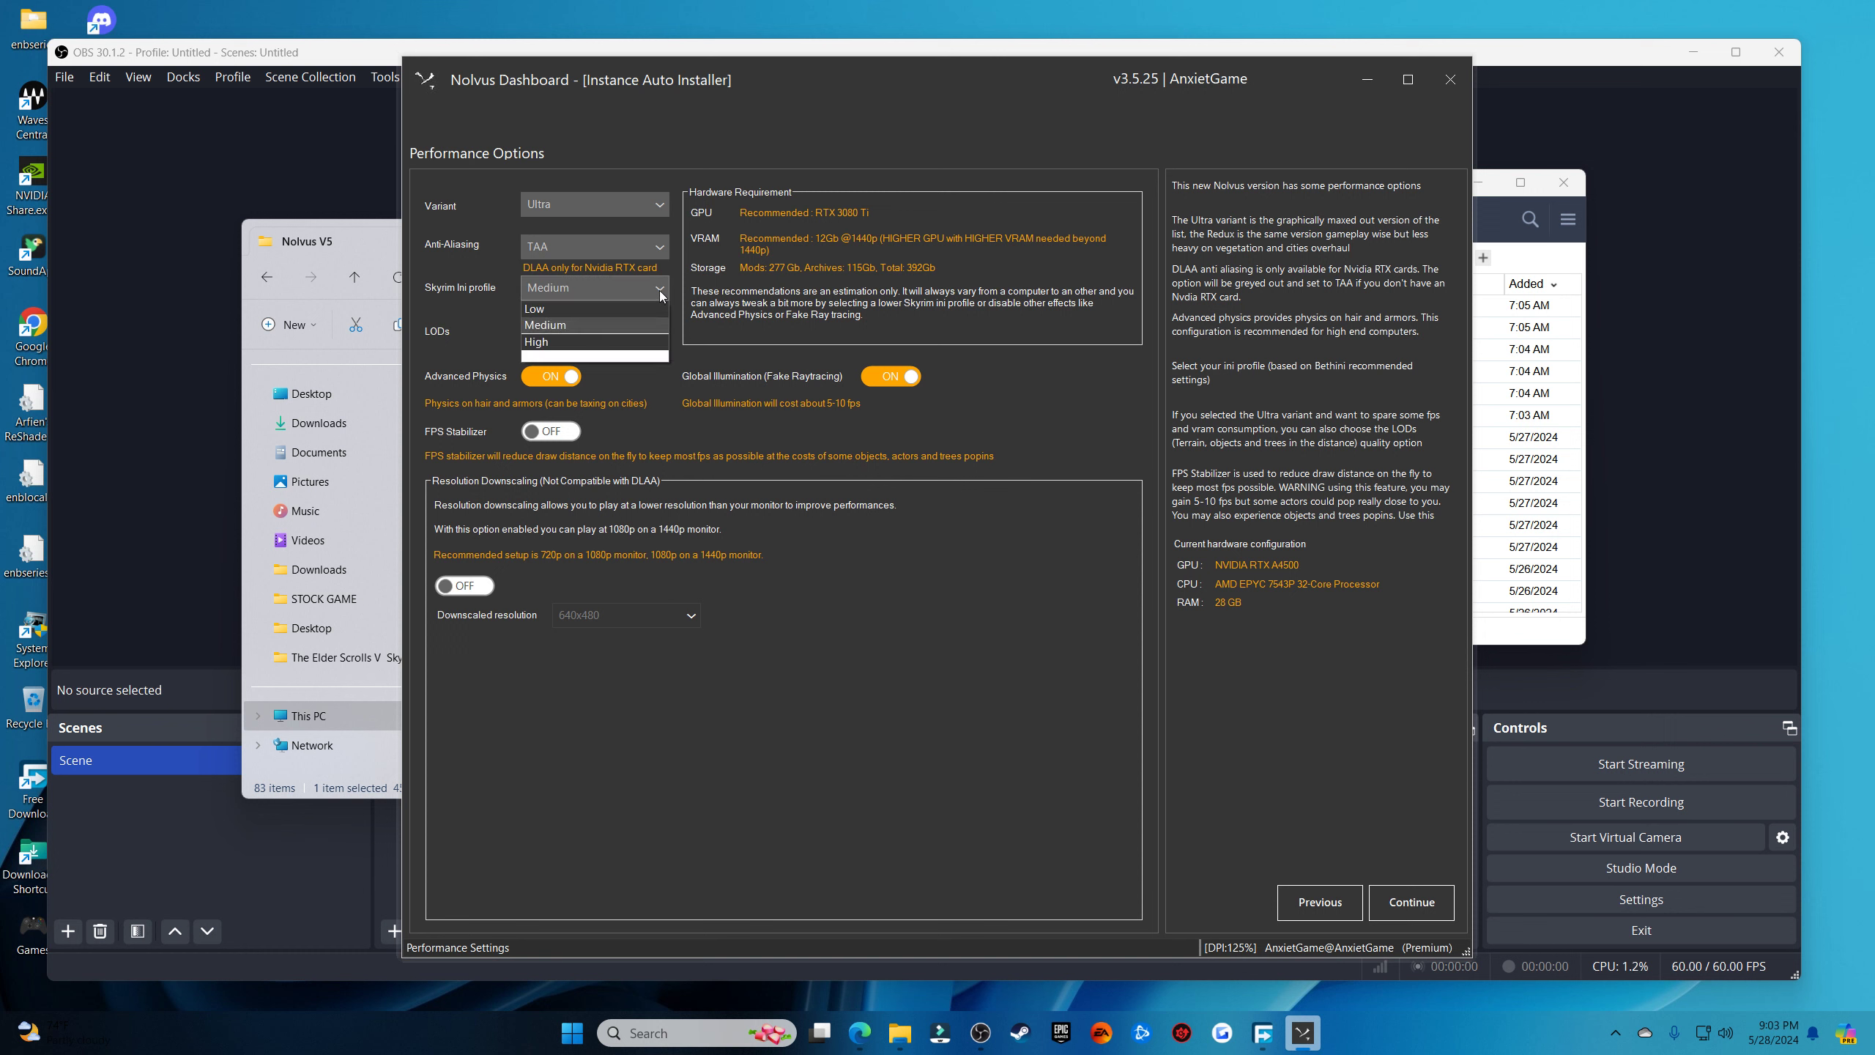
{"action": "left_click", "coordinate": [660, 291]}
{"action": "left_click", "coordinate": [660, 291]}
{"action": "left_click", "coordinate": [660, 290]}
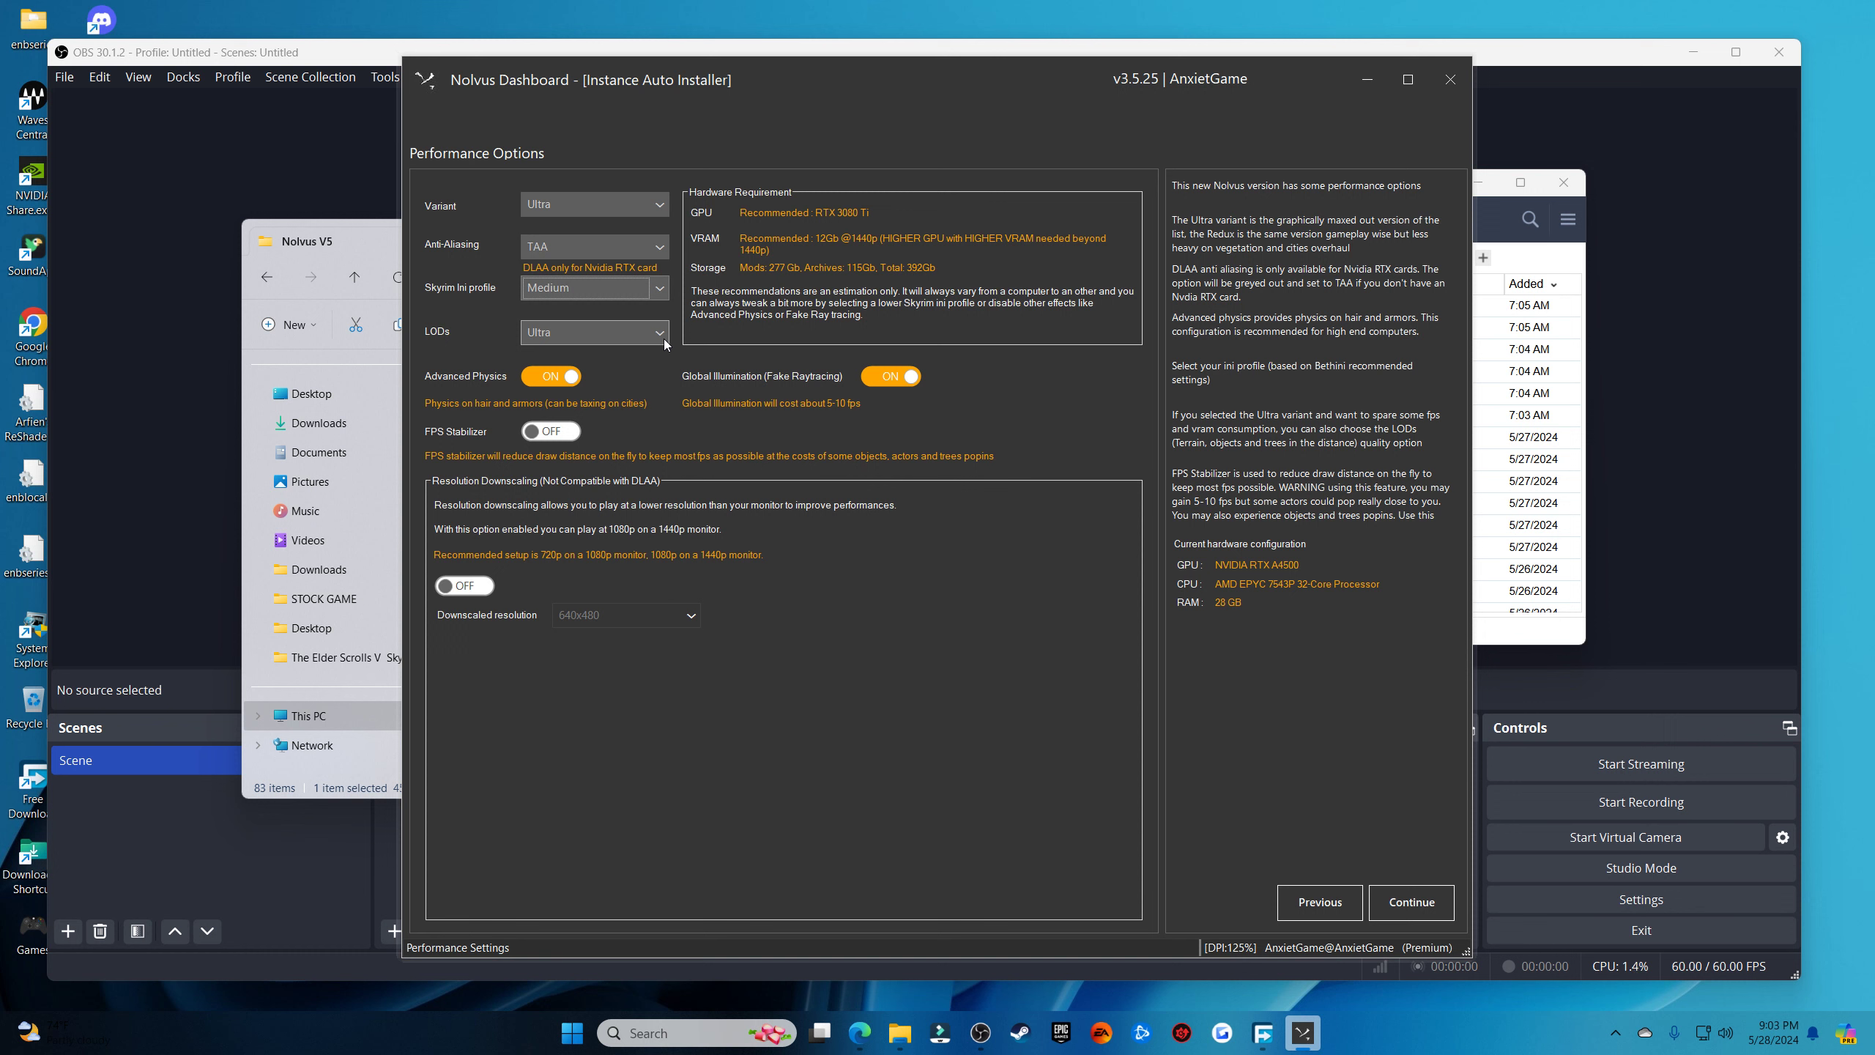
Switch the LODs quality to Performance and back to Ultra
{"action": "left_click", "coordinate": [663, 338]}
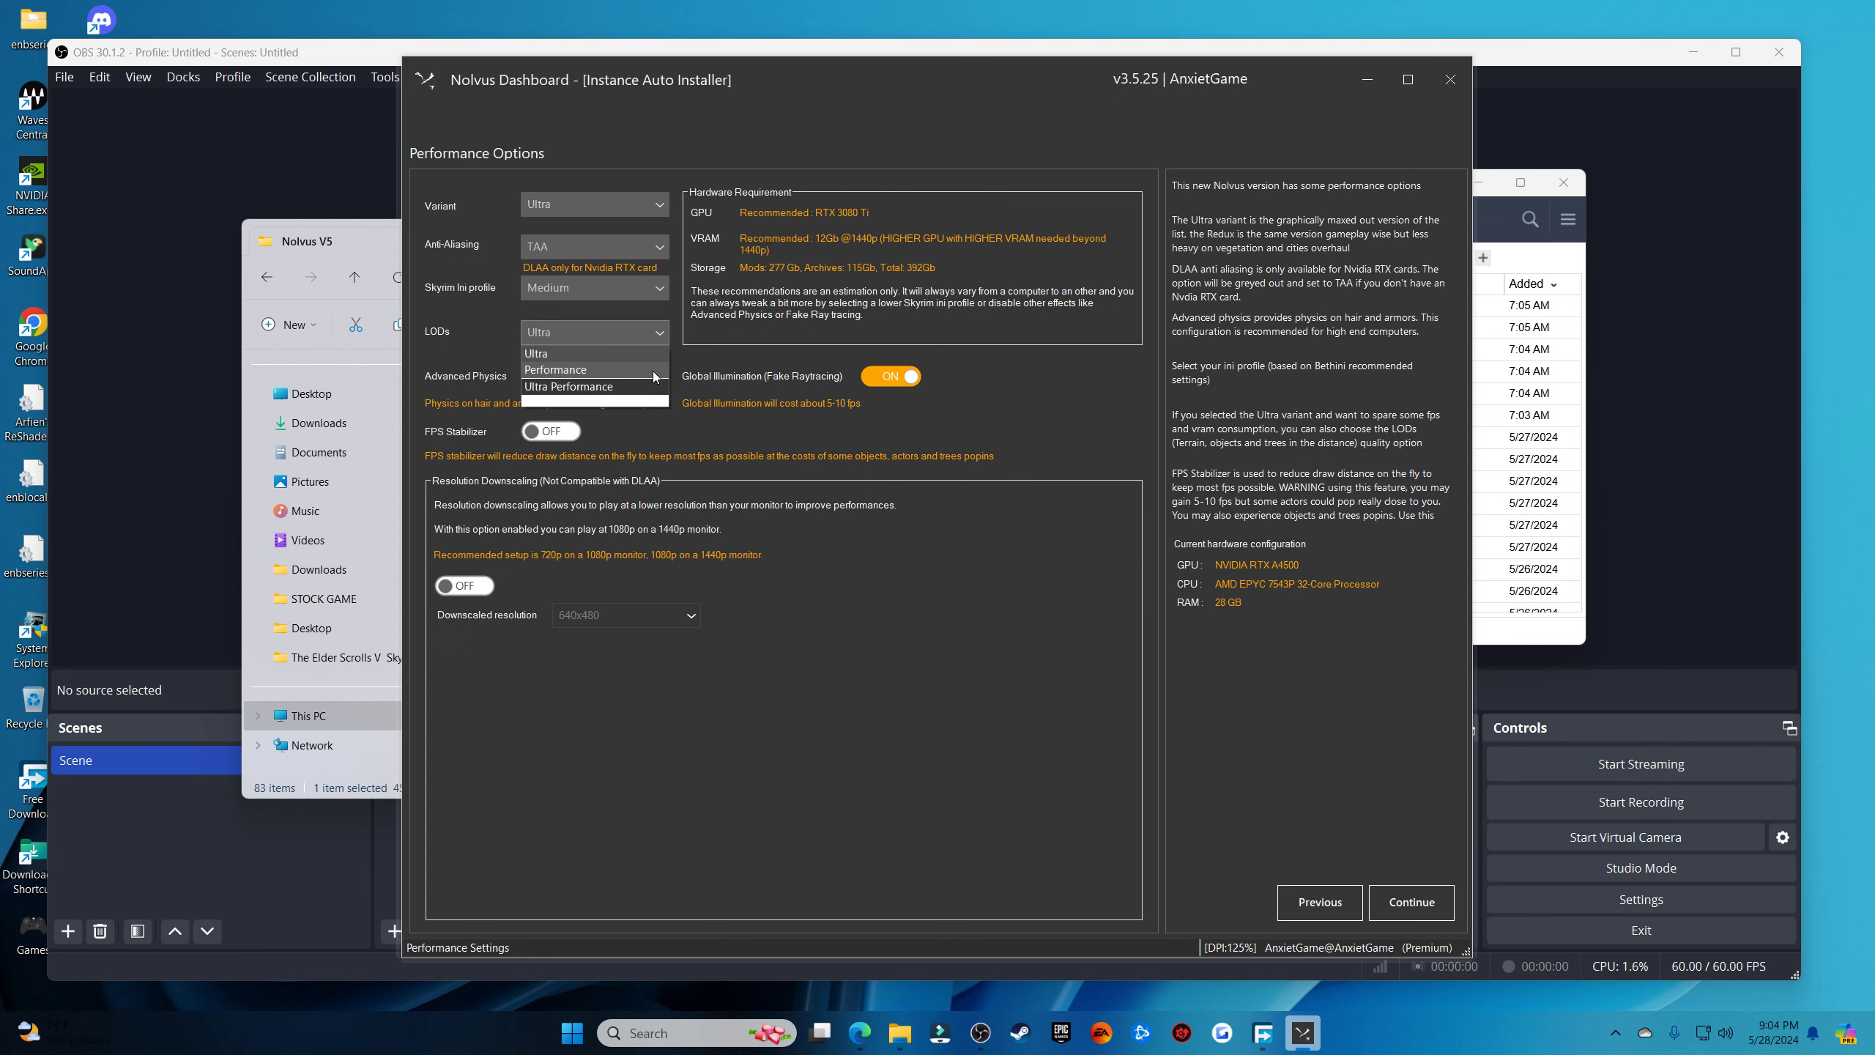
{"action": "left_click", "coordinate": [654, 370]}
{"action": "left_click", "coordinate": [659, 337]}
{"action": "left_click", "coordinate": [651, 354]}
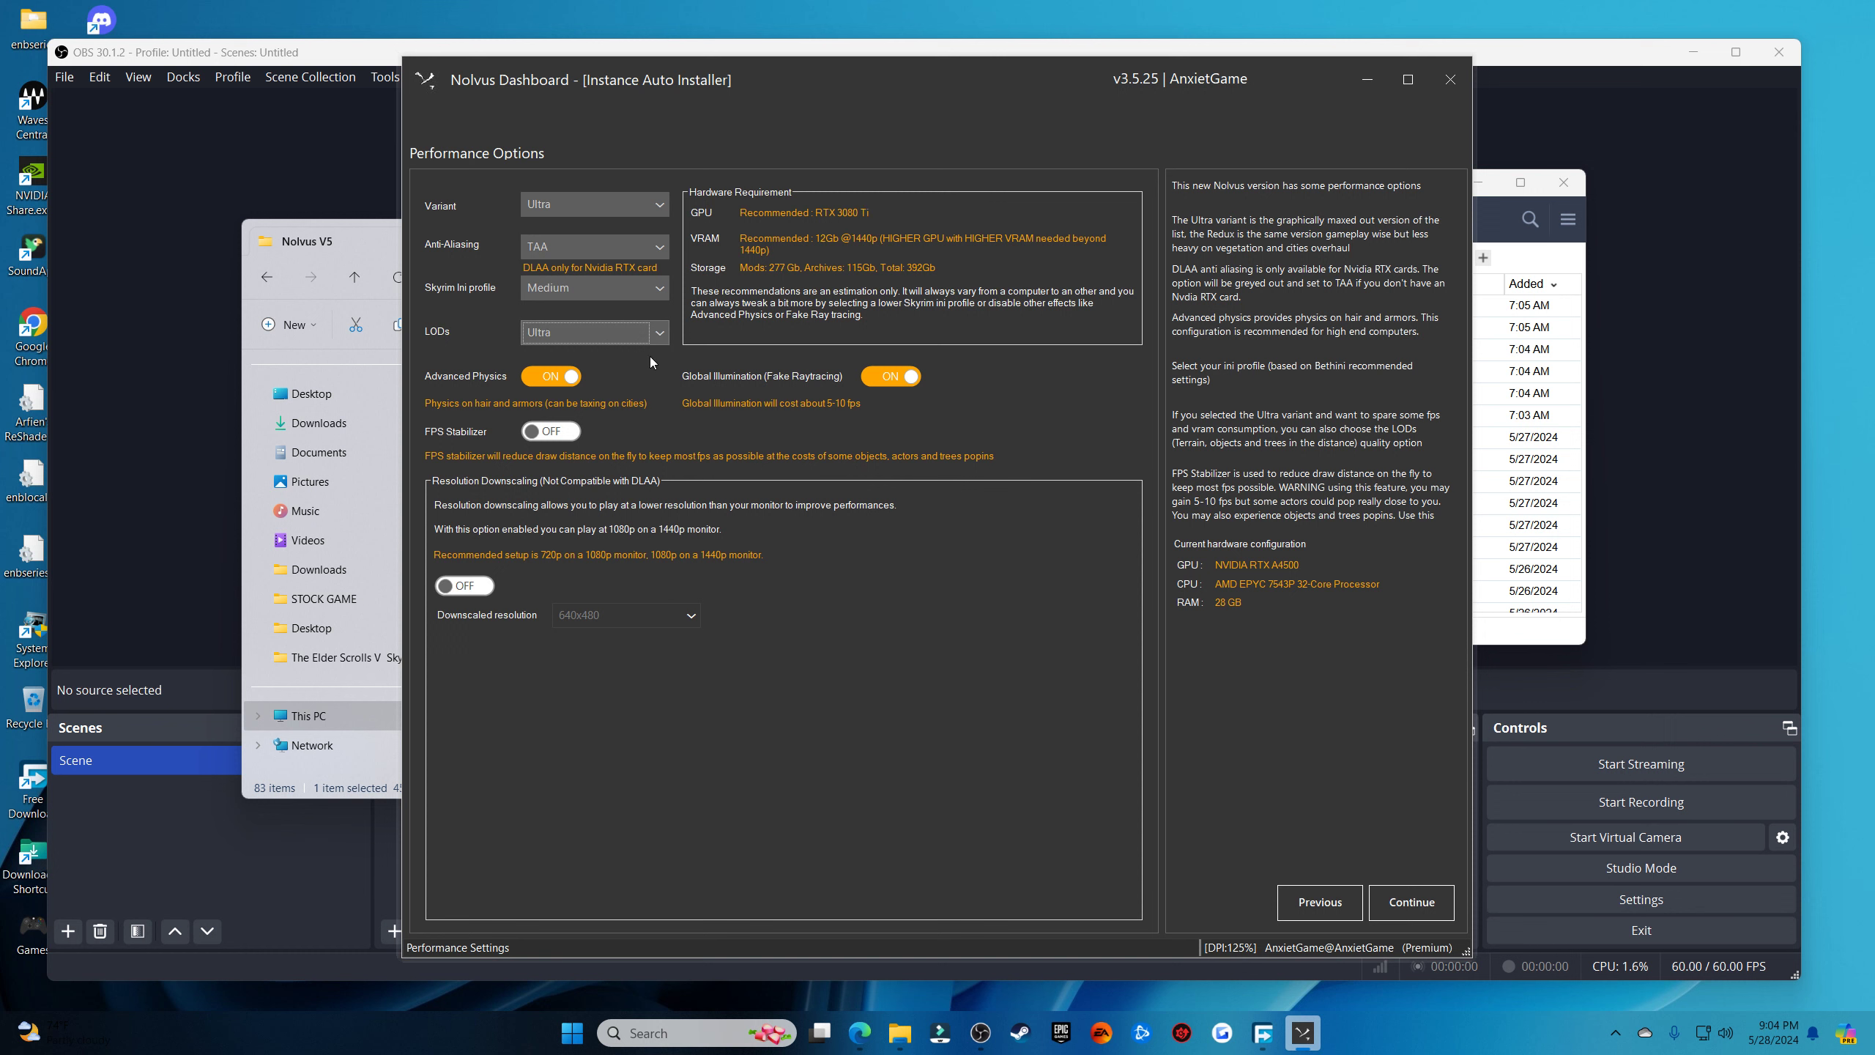
Set the LODs quality to Performance, turn off Global Illumination, and confirm the performance options
{"action": "left_click", "coordinate": [659, 337]}
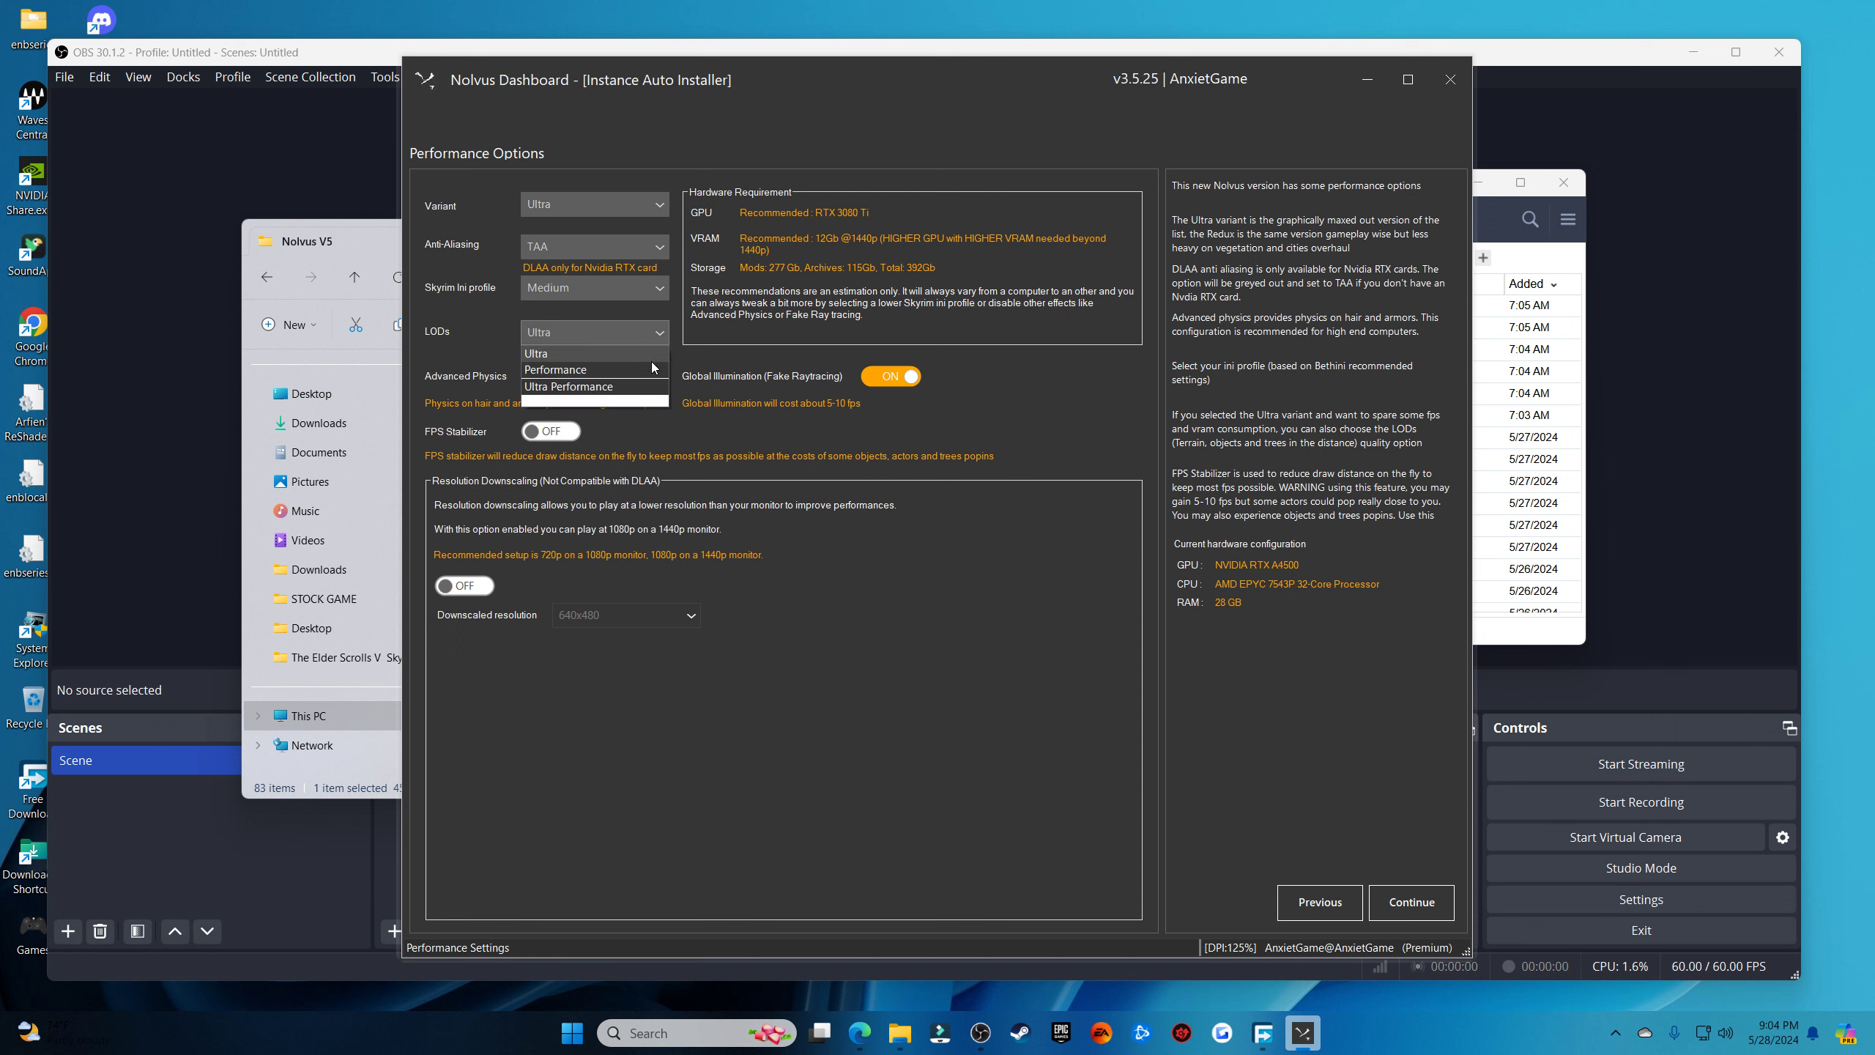
{"action": "left_click", "coordinate": [651, 362]}
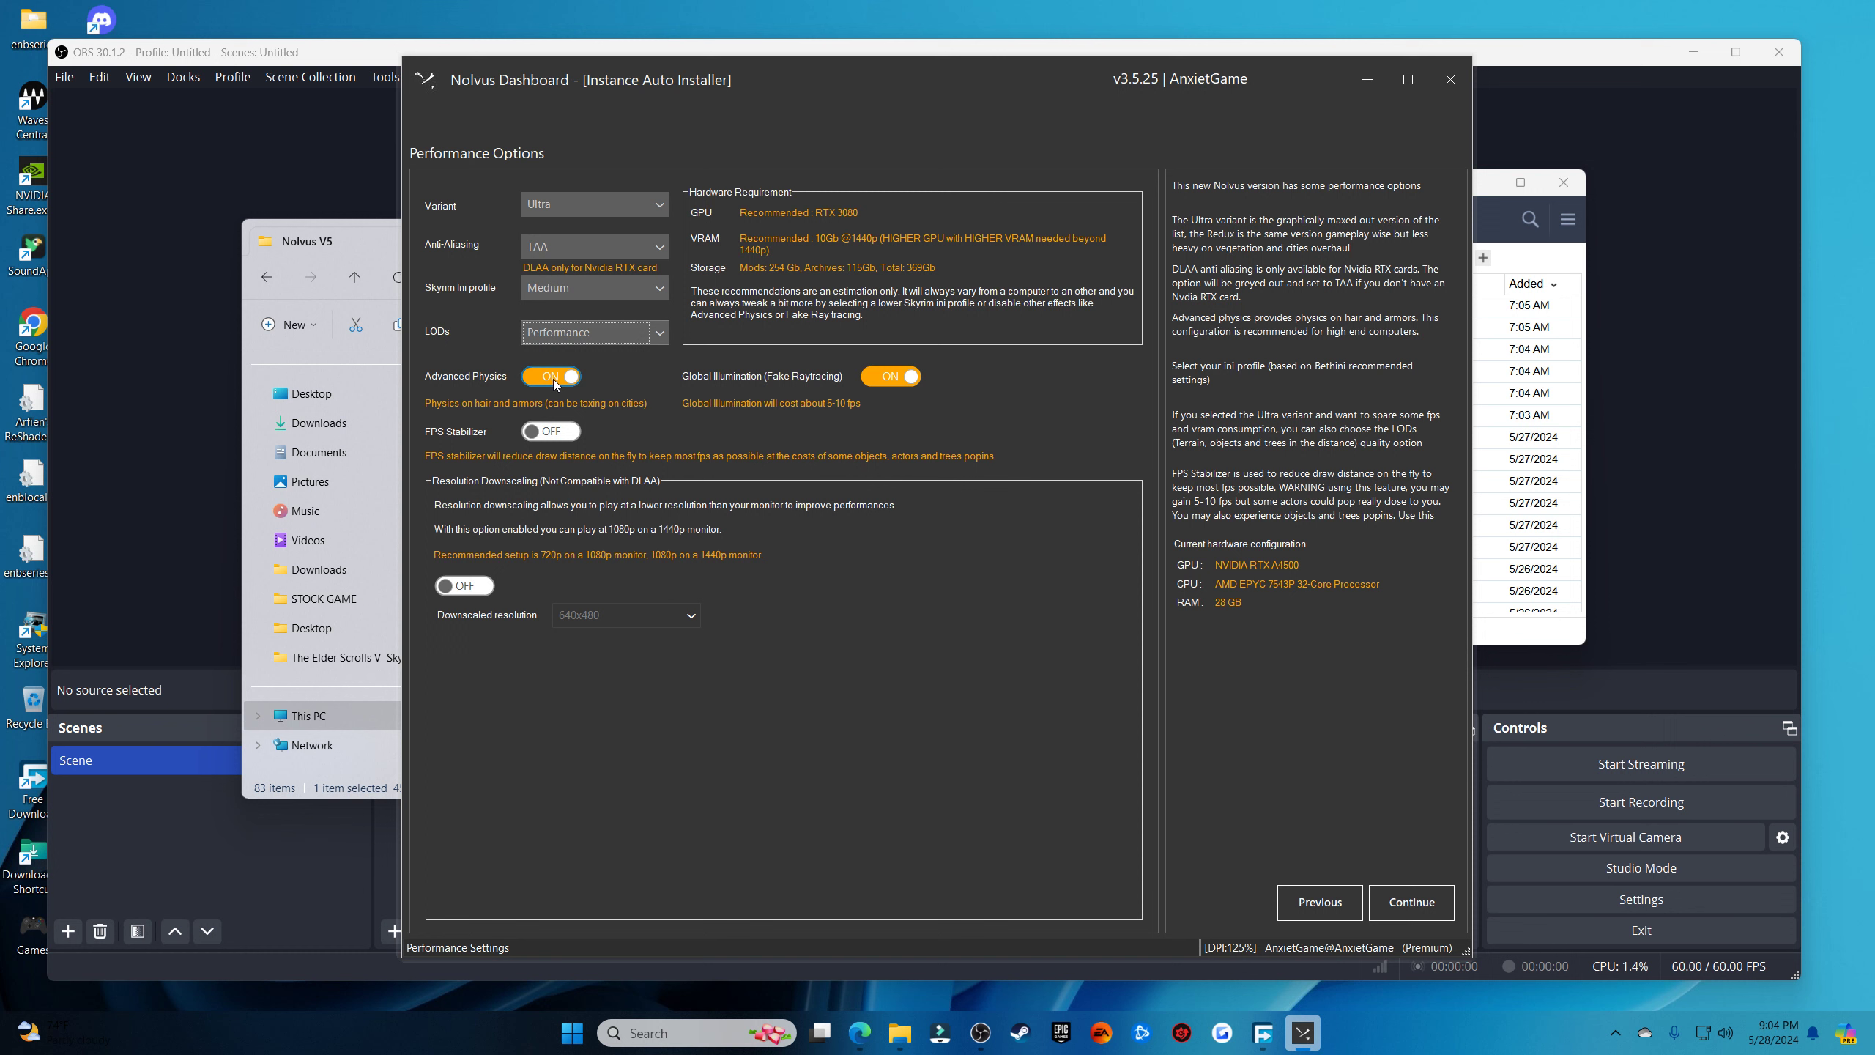
{"action": "left_click", "coordinate": [886, 380]}
{"action": "left_click", "coordinate": [1407, 914]}
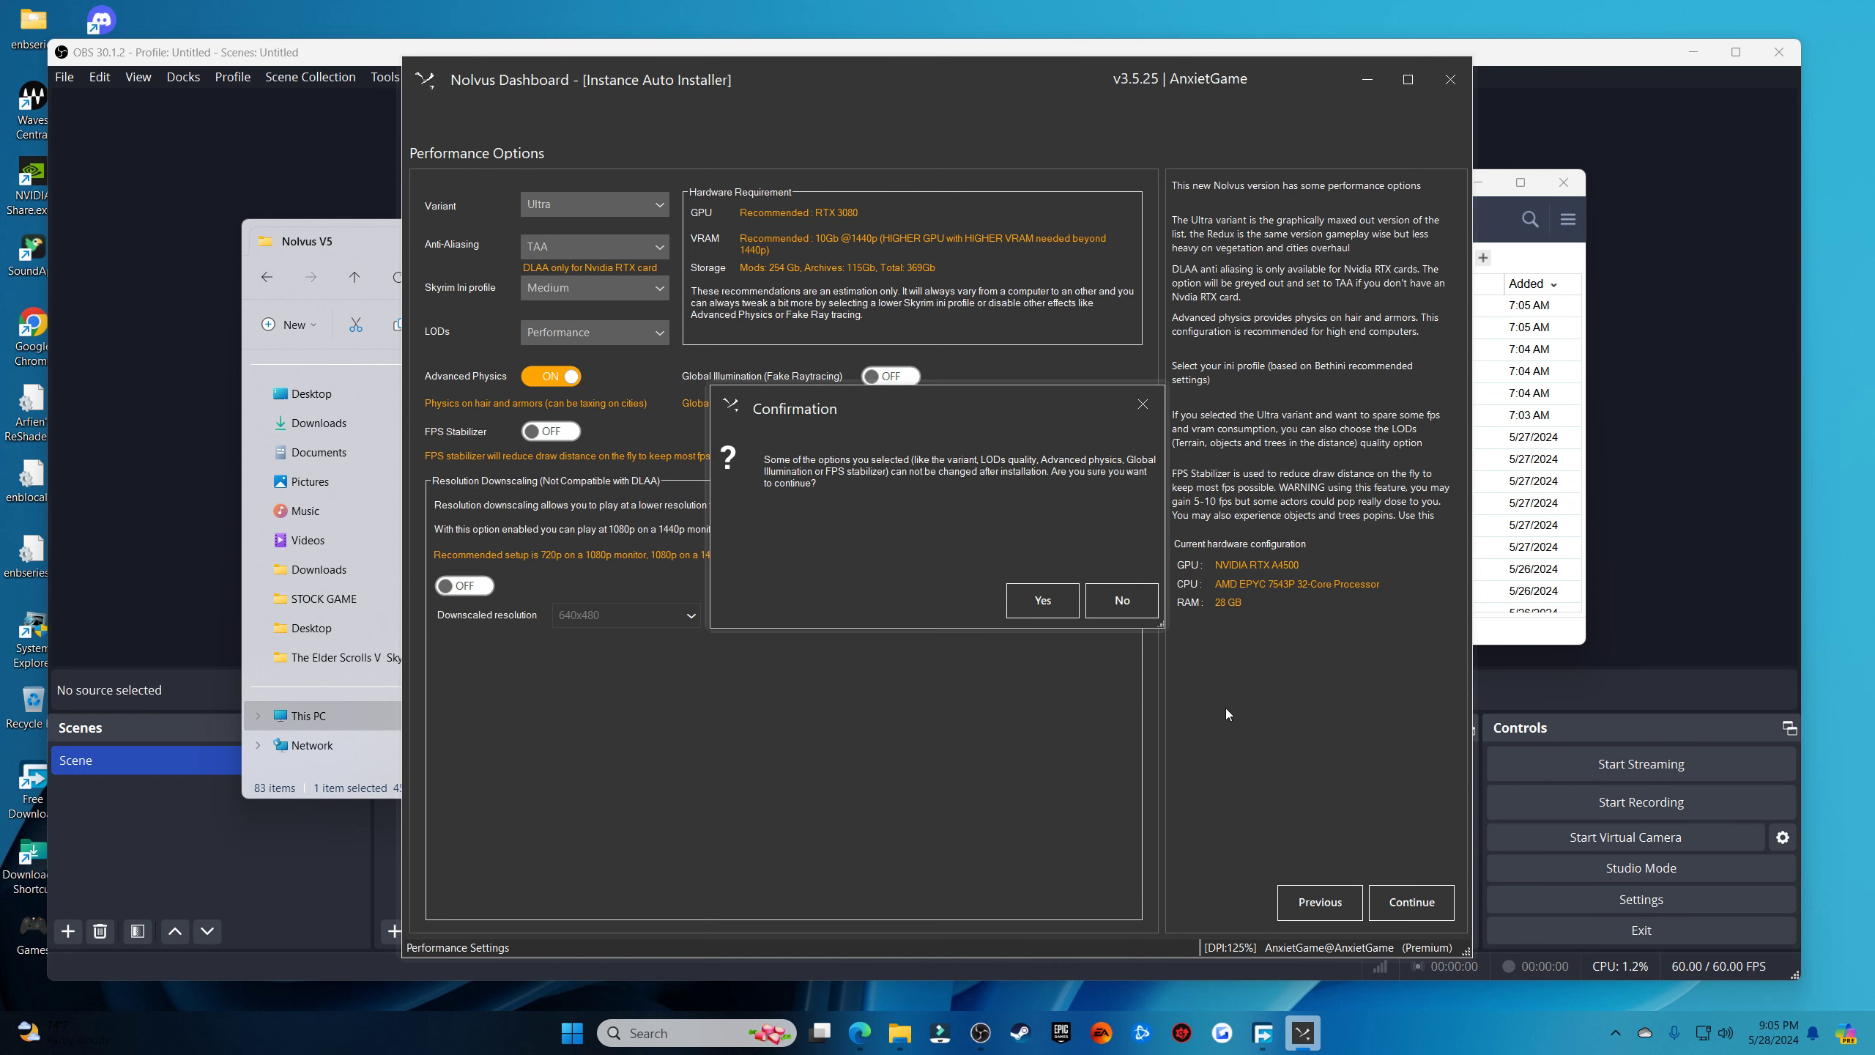
{"action": "left_click", "coordinate": [1052, 605]}
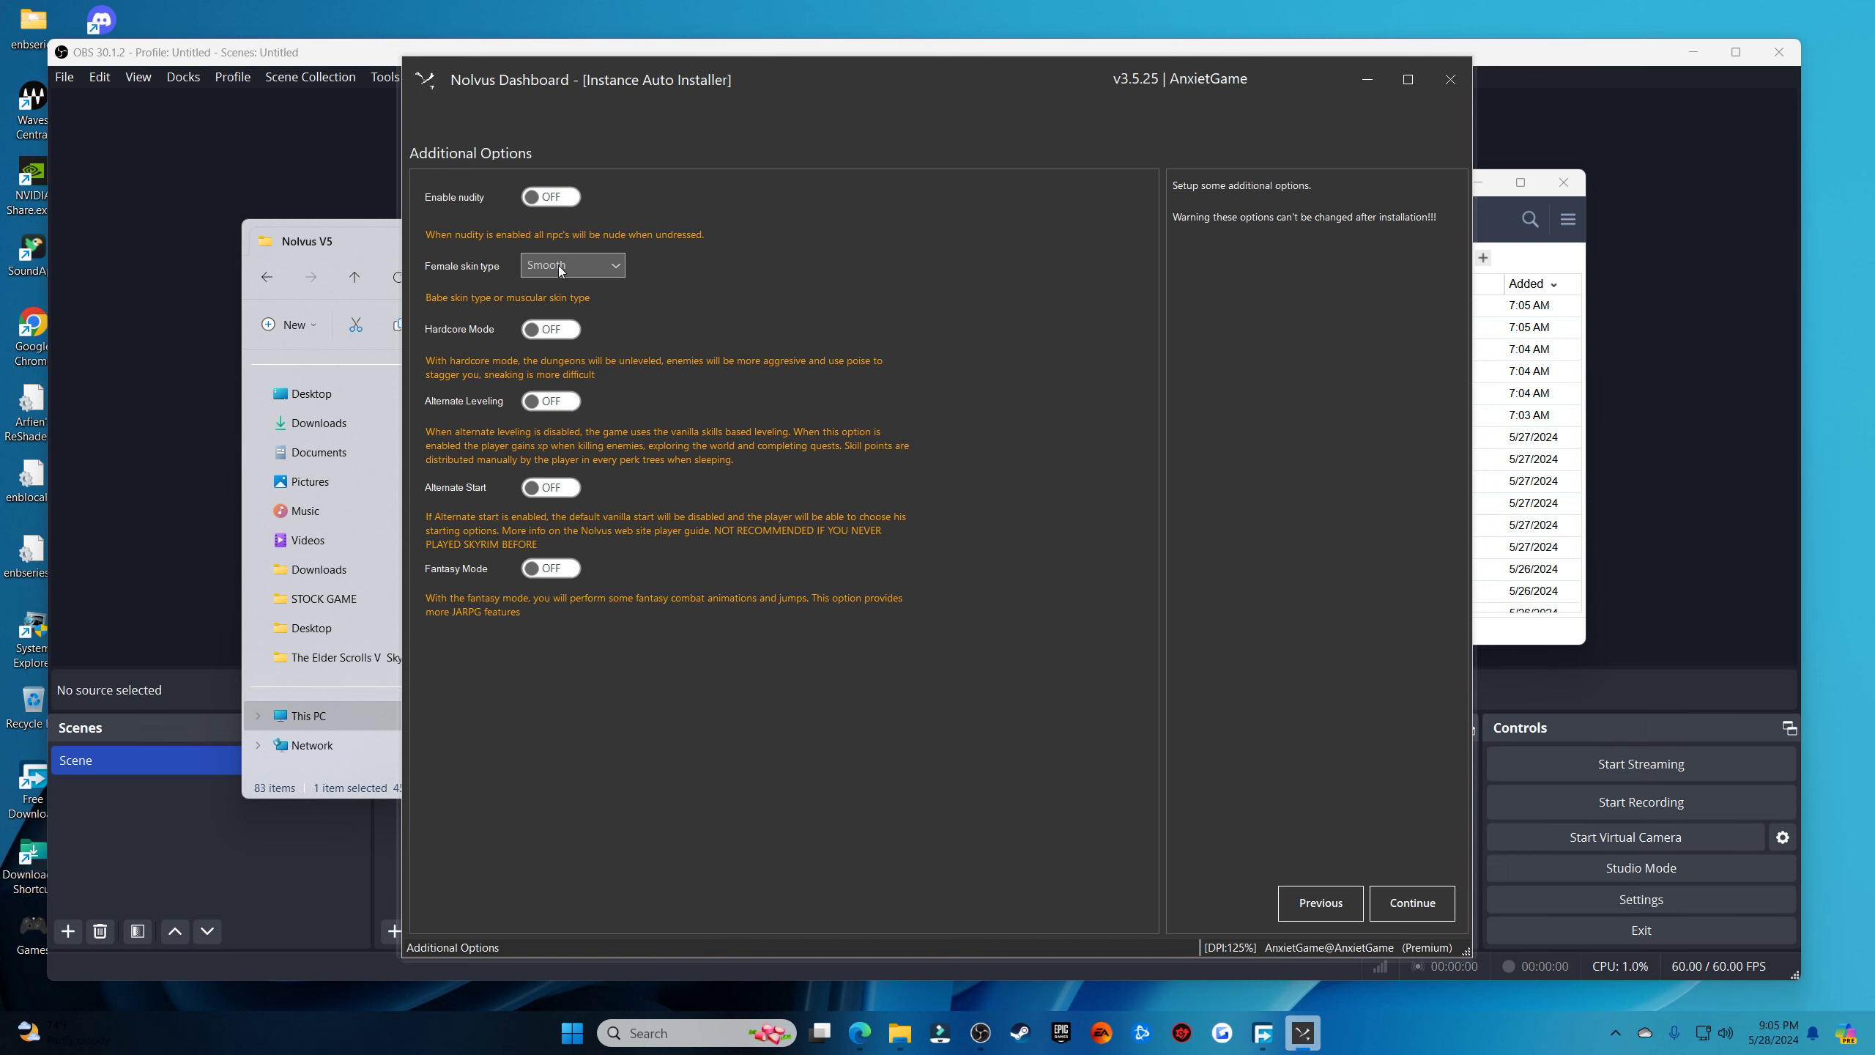
Keep the female skin type on Smooth, enable Alternate Start, and confirm the additional options
{"action": "left_click", "coordinate": [617, 267]}
{"action": "left_click", "coordinate": [617, 266]}
{"action": "left_click", "coordinate": [559, 490]}
{"action": "left_click", "coordinate": [1410, 902]}
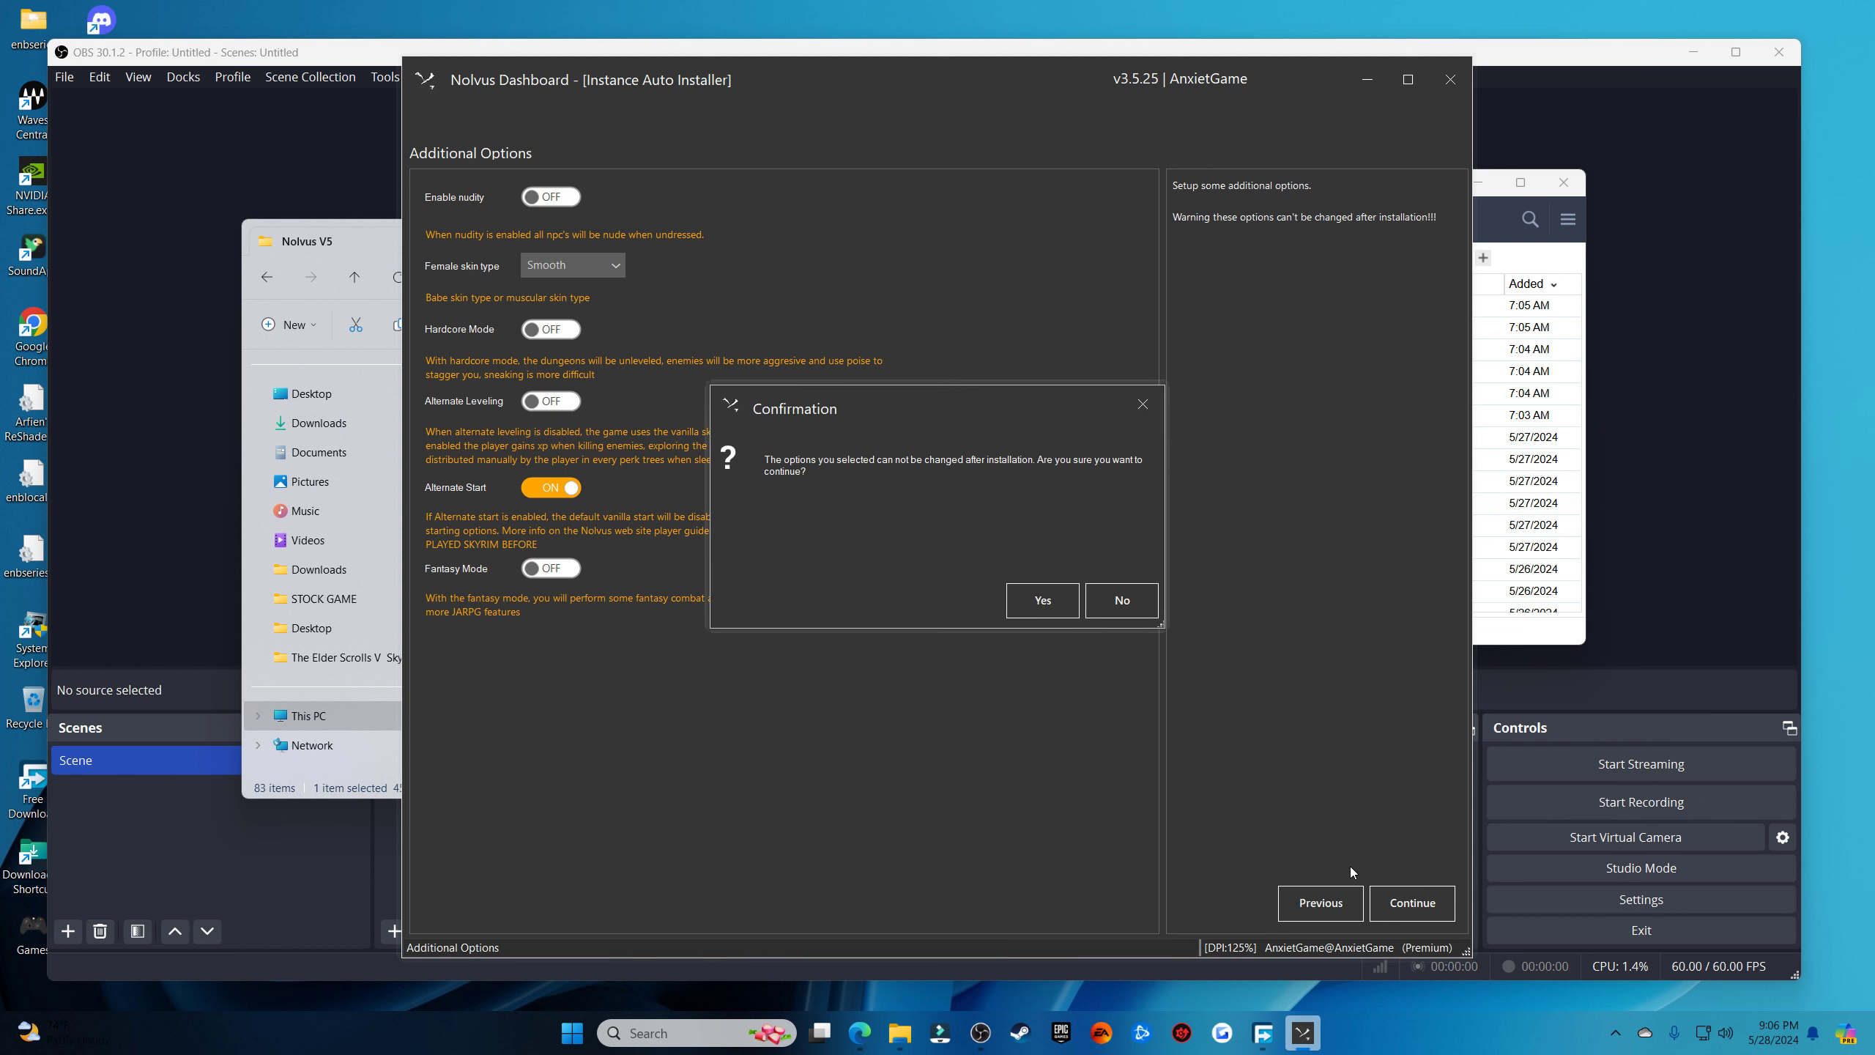
{"action": "left_click", "coordinate": [1055, 618]}
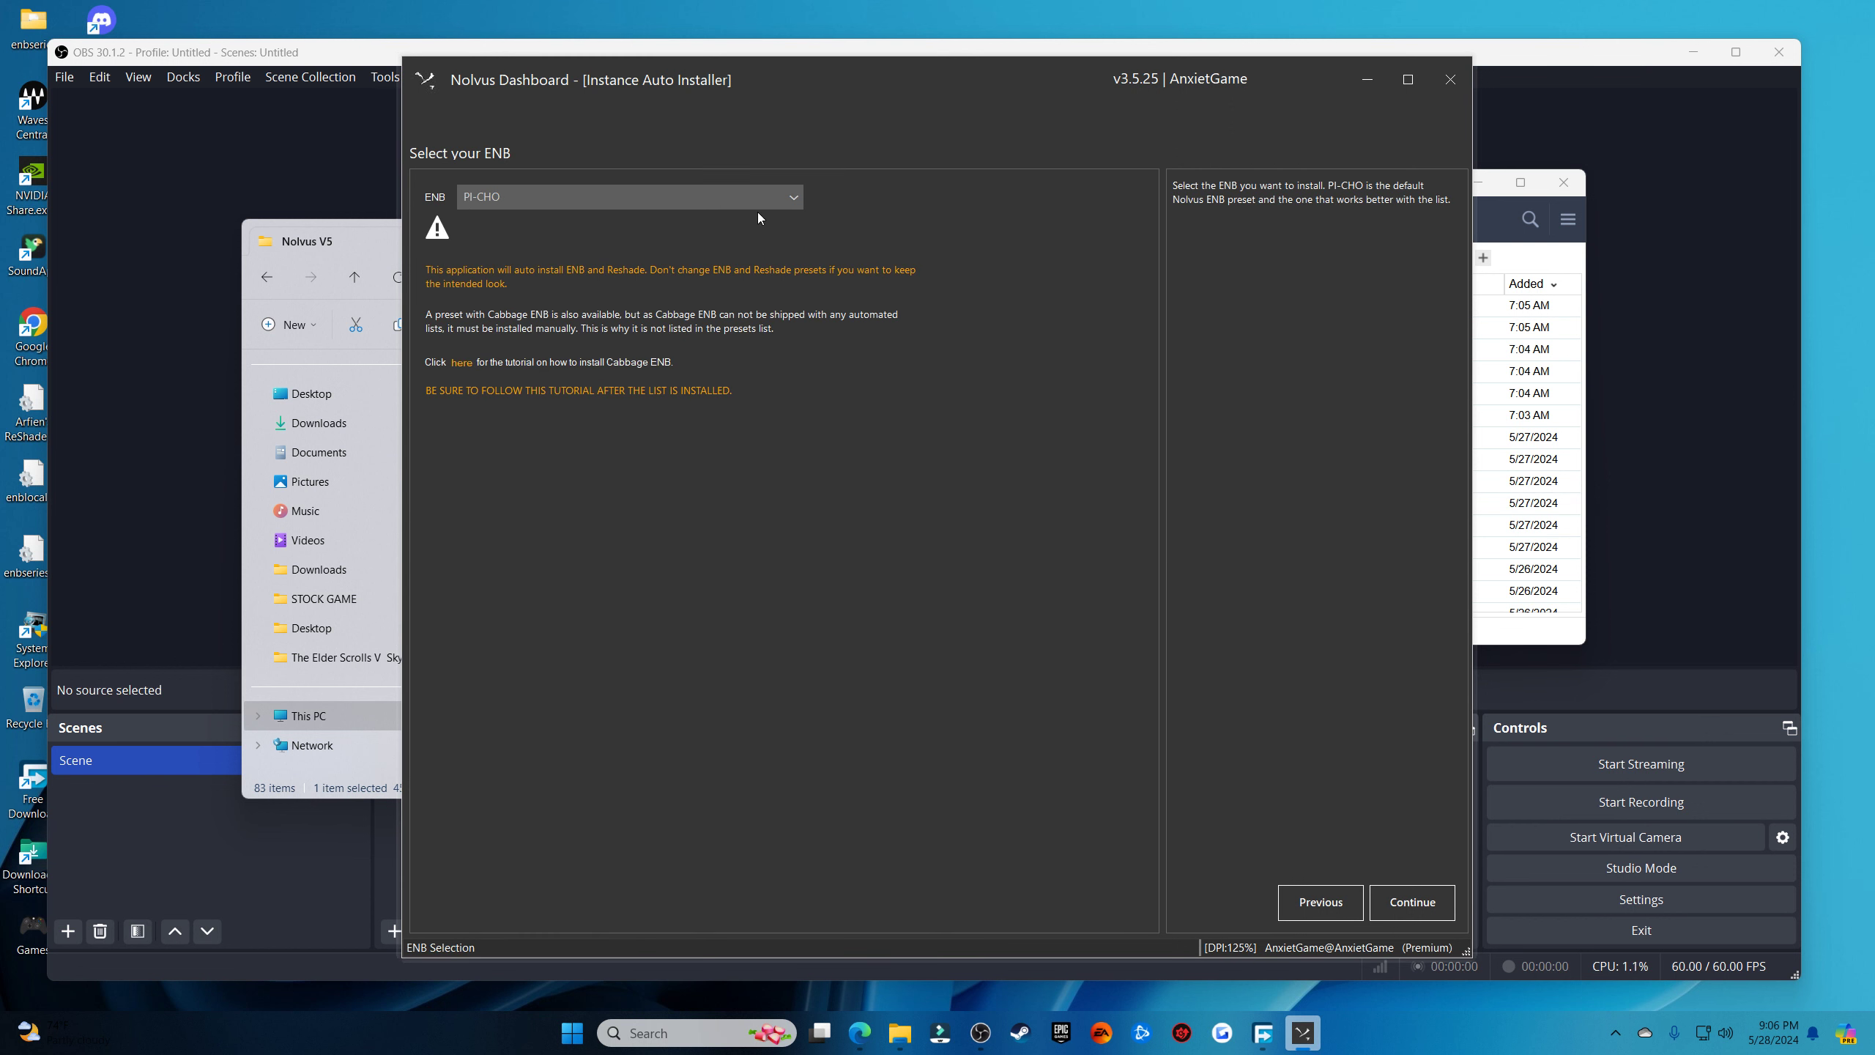
Review the available ENB presets, keep PI-CHO, and continue to the page file size configuration
{"action": "left_click", "coordinate": [795, 201]}
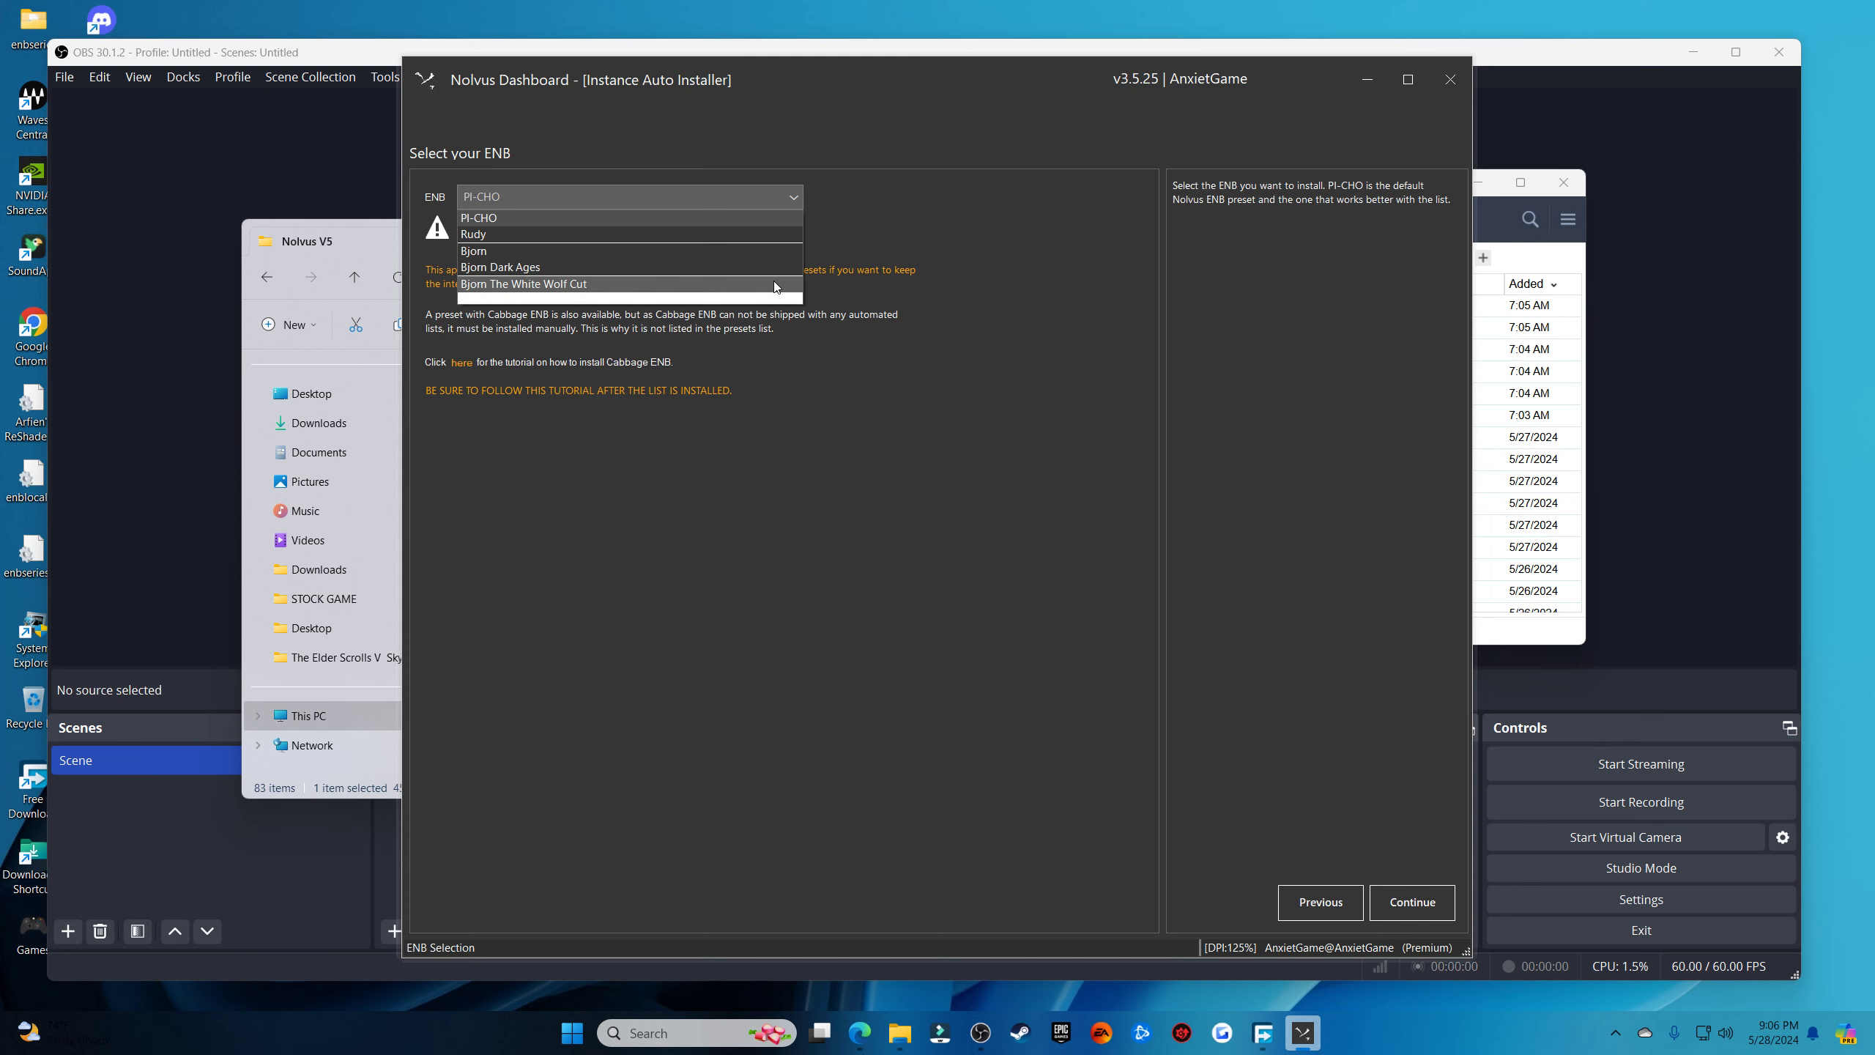
{"action": "left_click", "coordinate": [796, 199]}
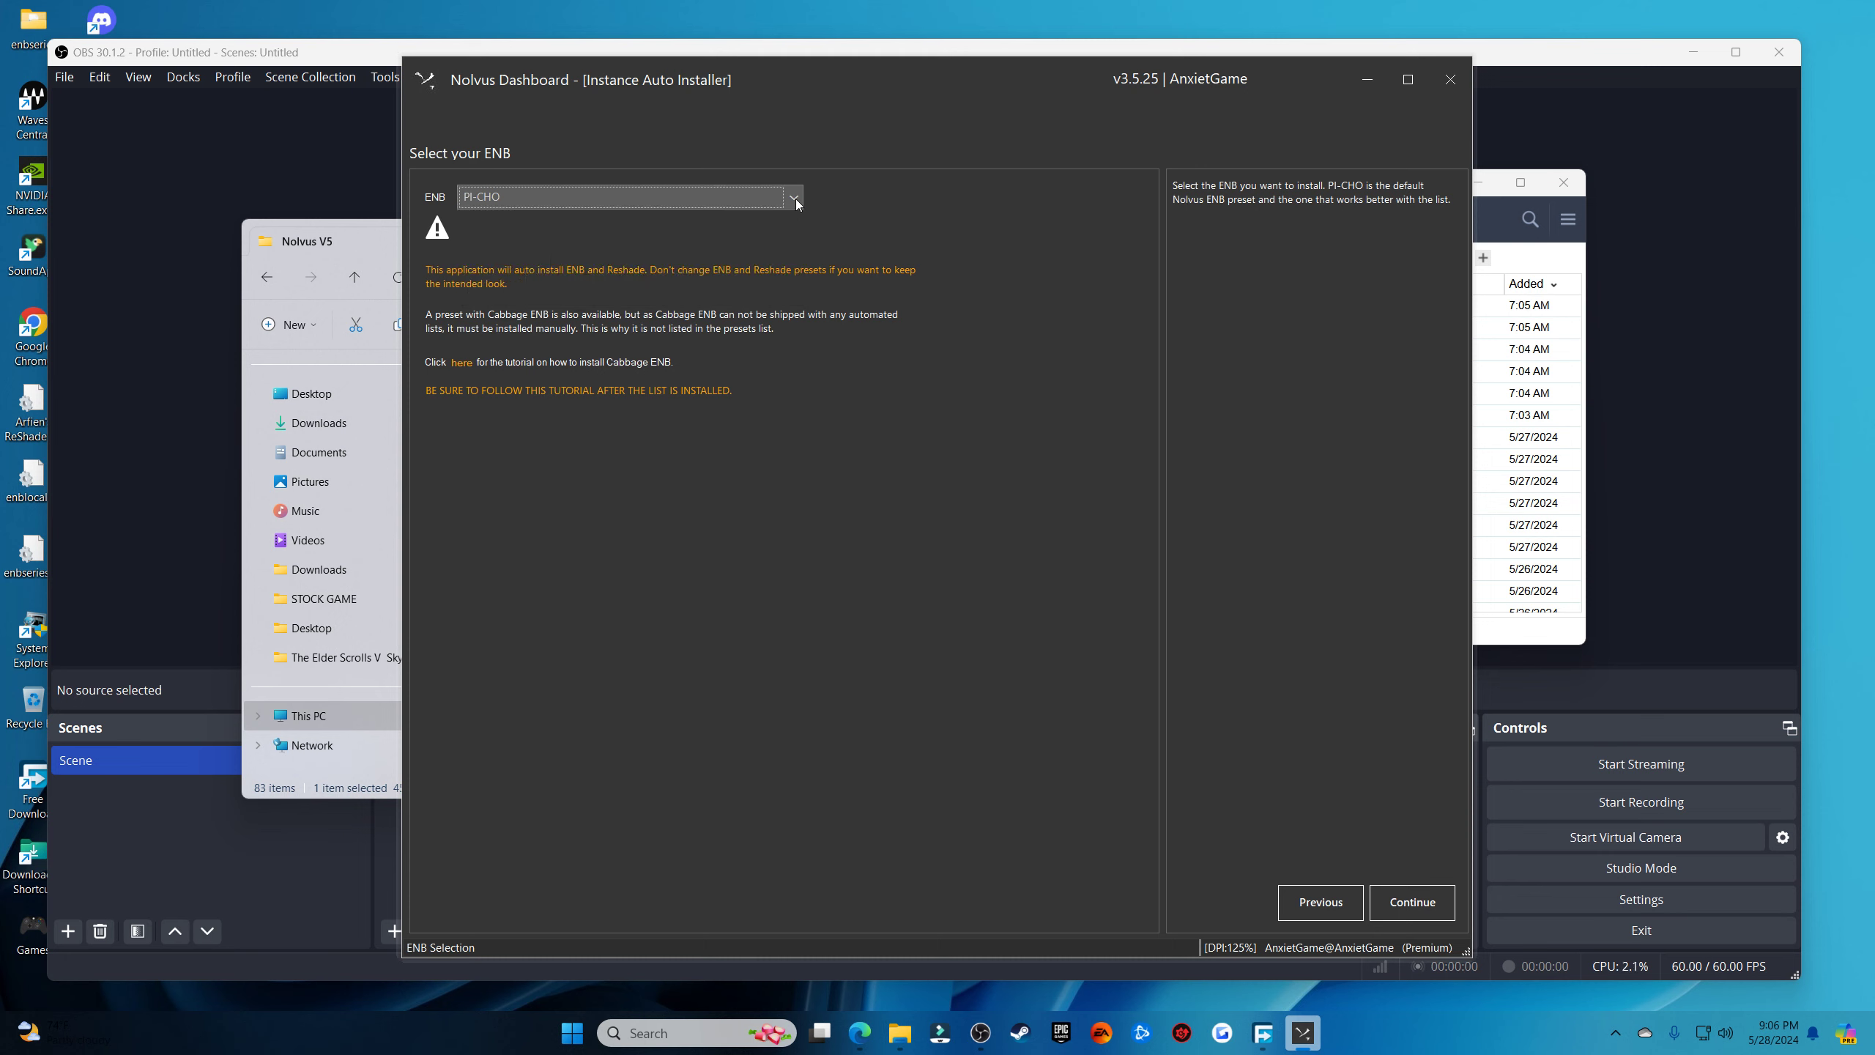
{"action": "left_click", "coordinate": [1400, 903]}
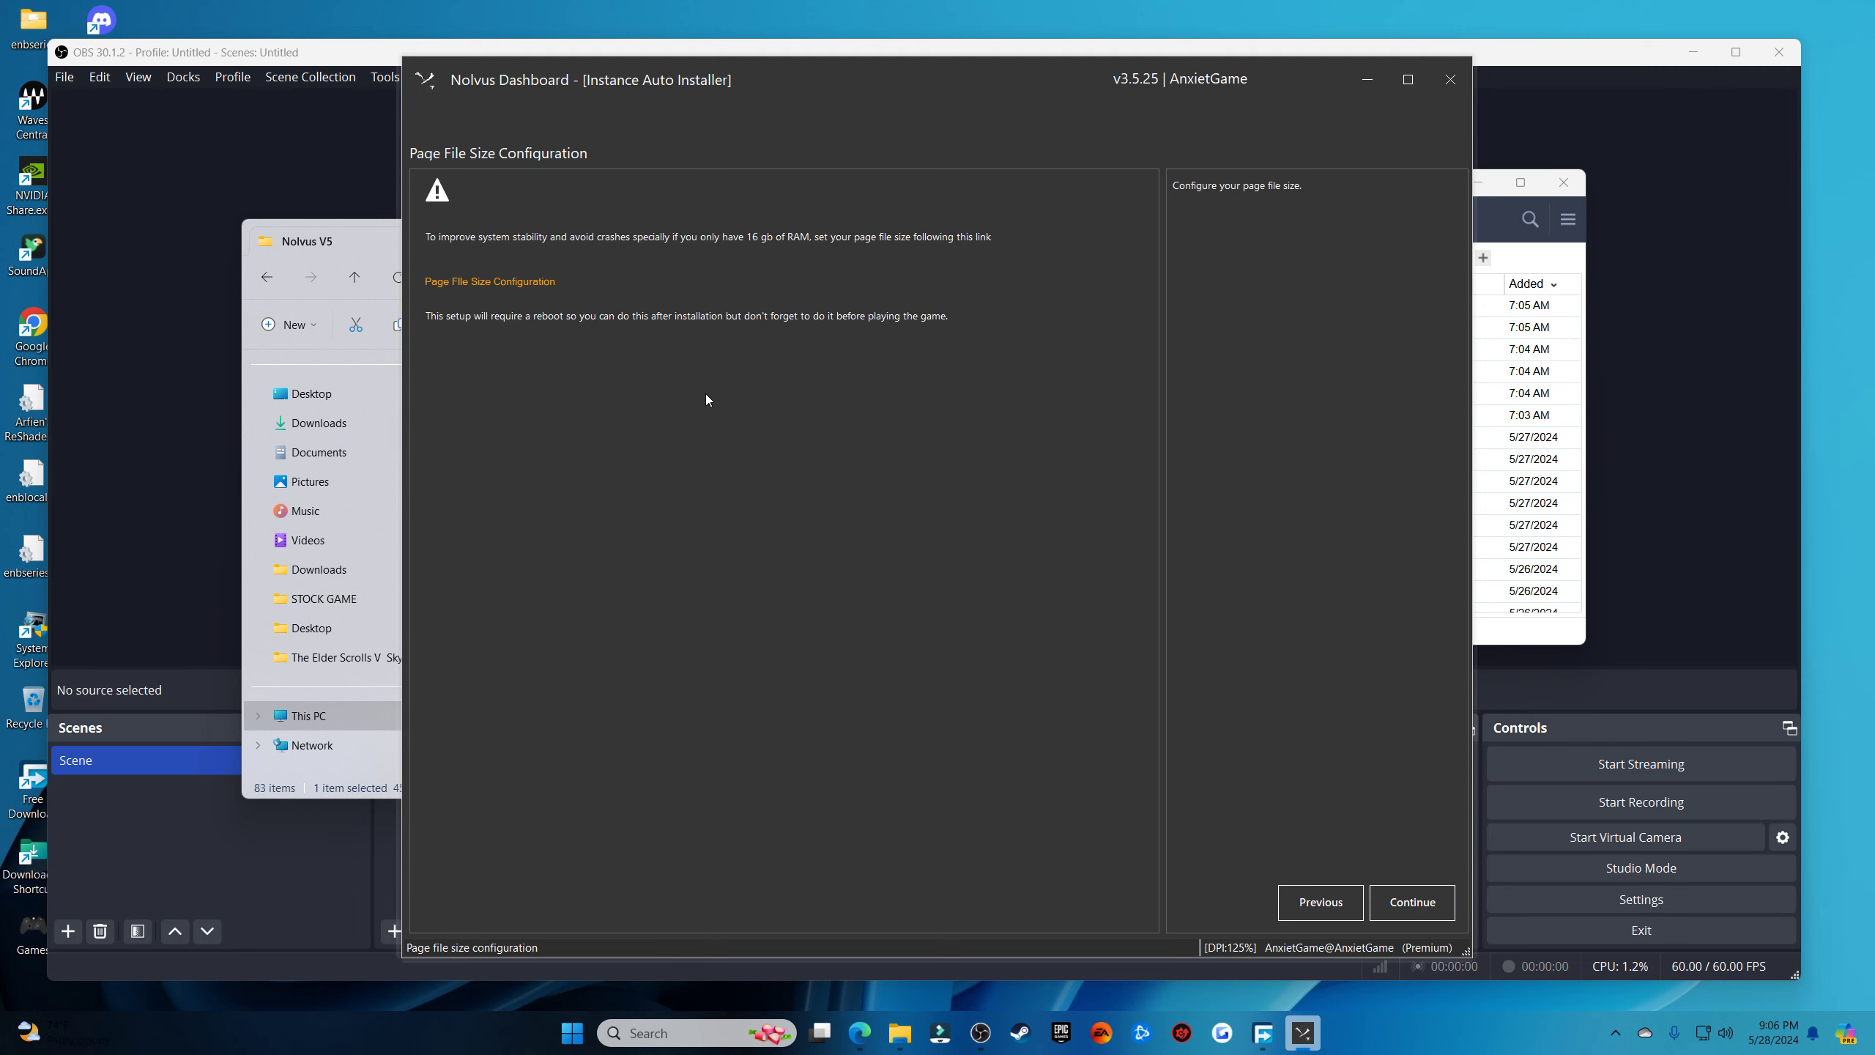
Open the linked Page File Size Configuration guide and read its first instructions
{"action": "left_click", "coordinate": [505, 284]}
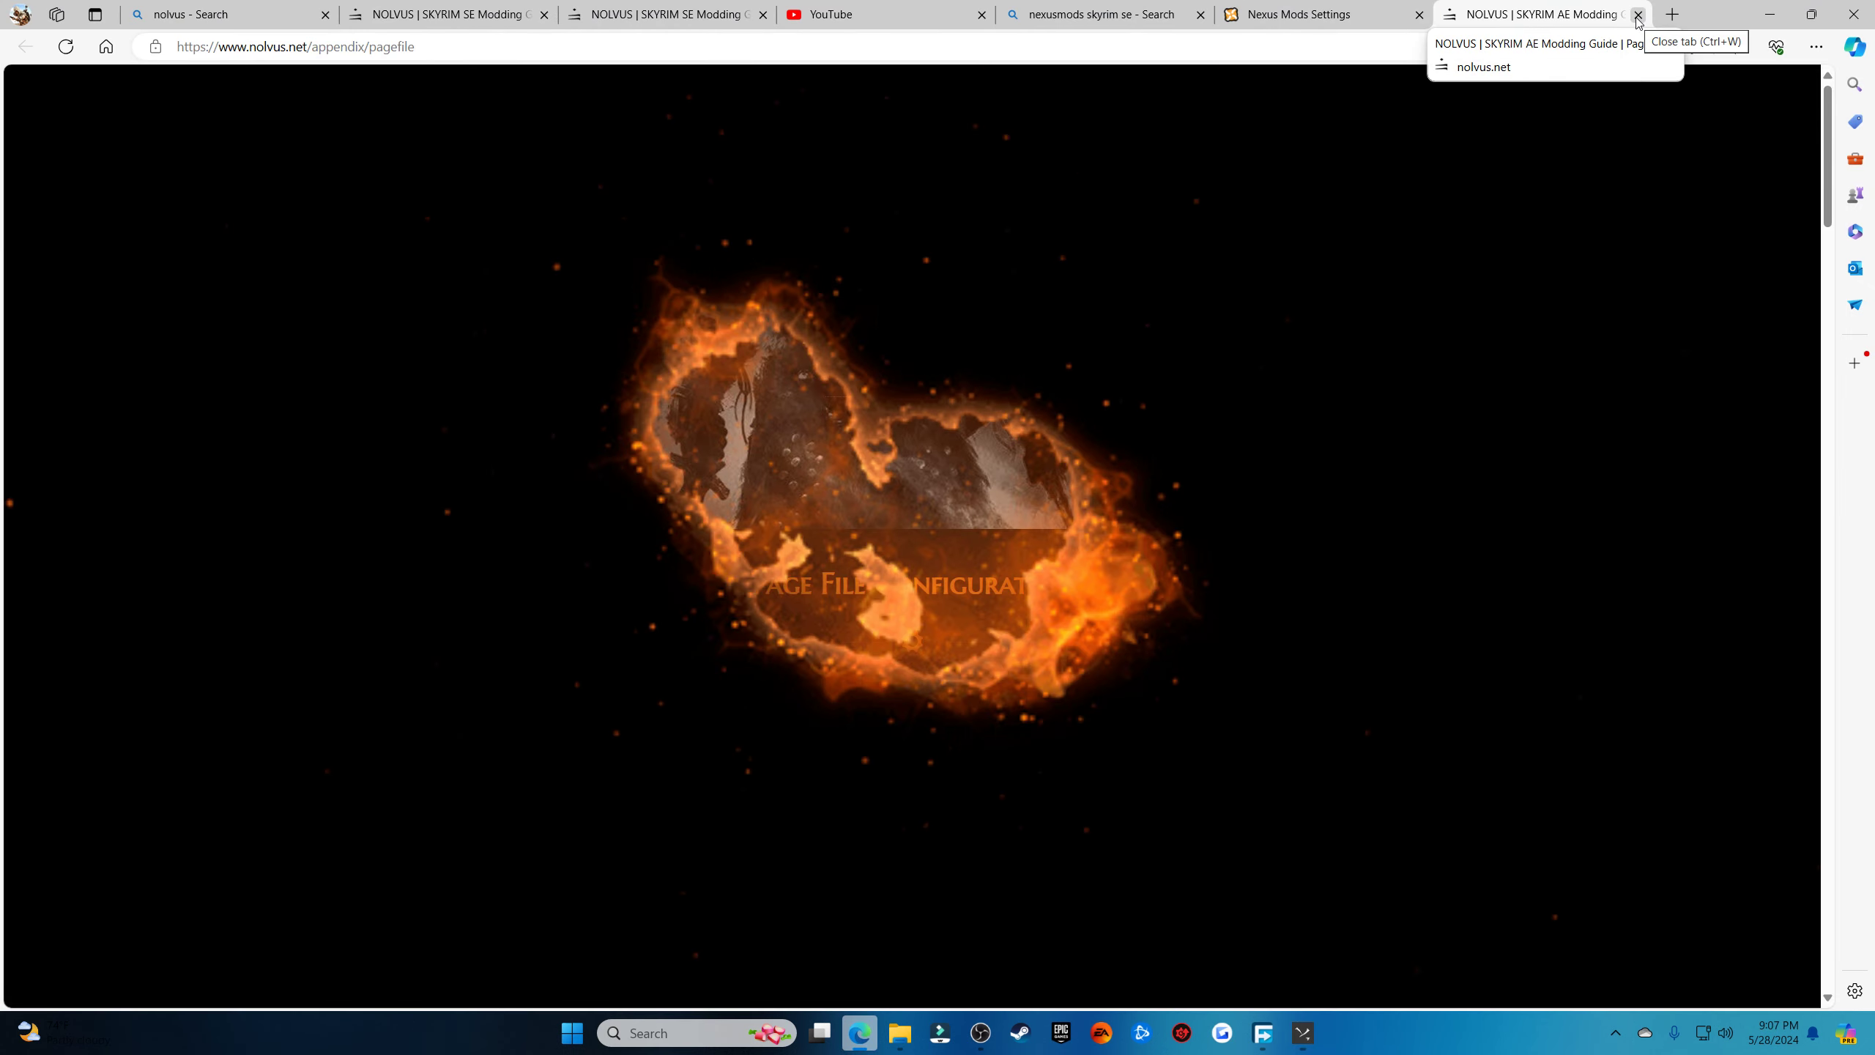
{"action": "scroll", "coordinate": [1265, 509], "scroll_direction": "down", "scroll_amount": 5}
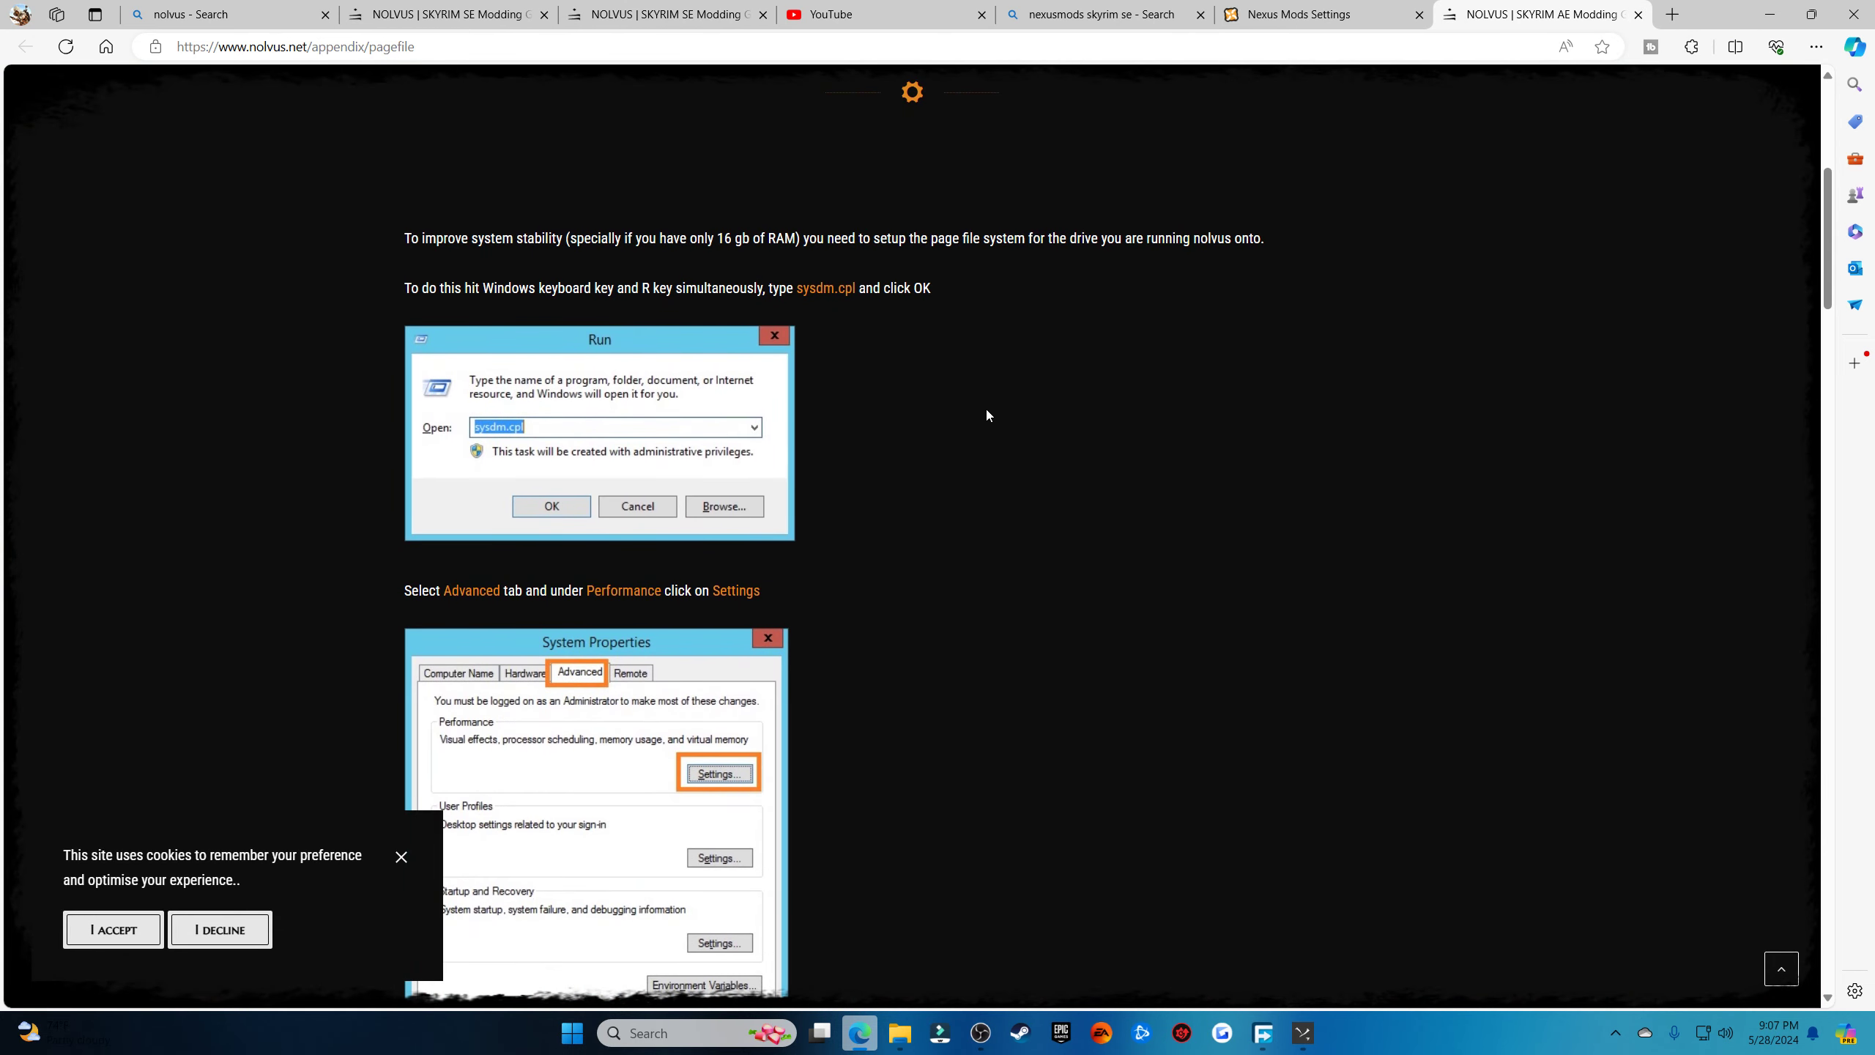
{"action": "scroll", "coordinate": [990, 416], "scroll_direction": "down", "scroll_amount": 1}
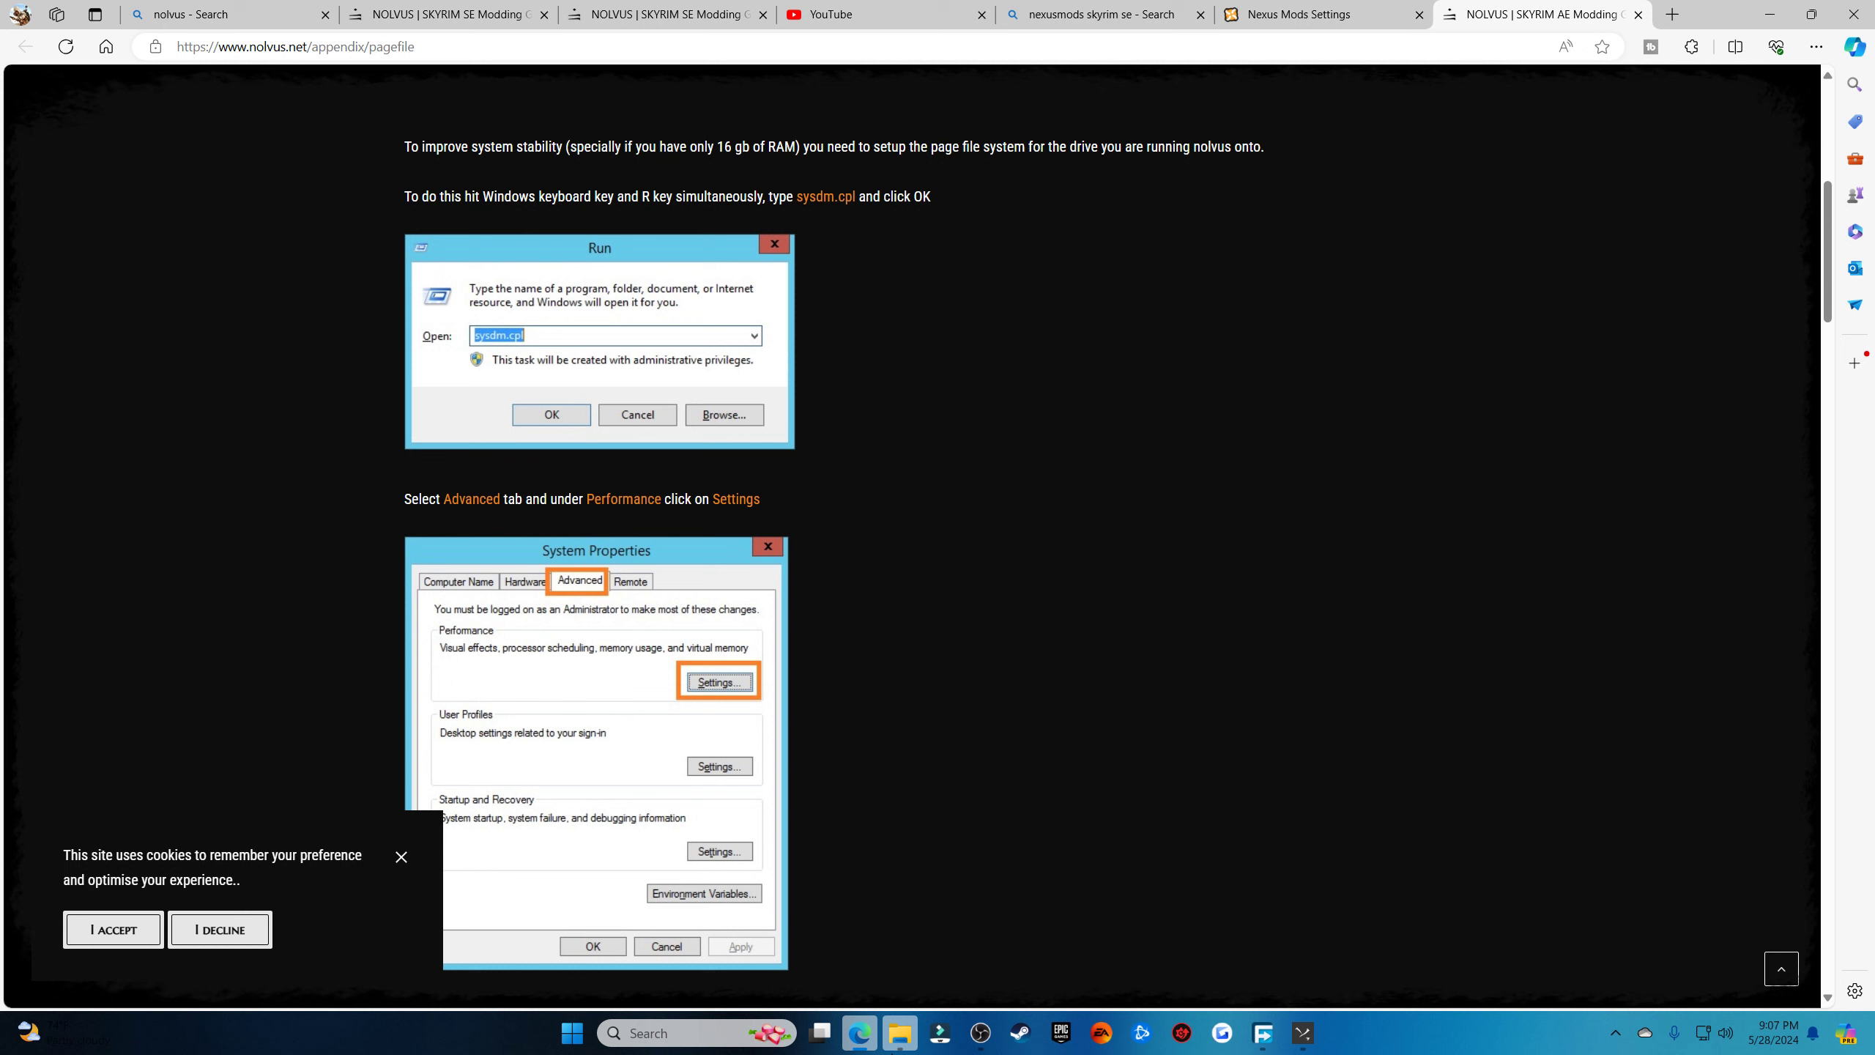
Run sysdm.cpl to open the Windows System Properties
{"action": "key", "text": "super+r"}
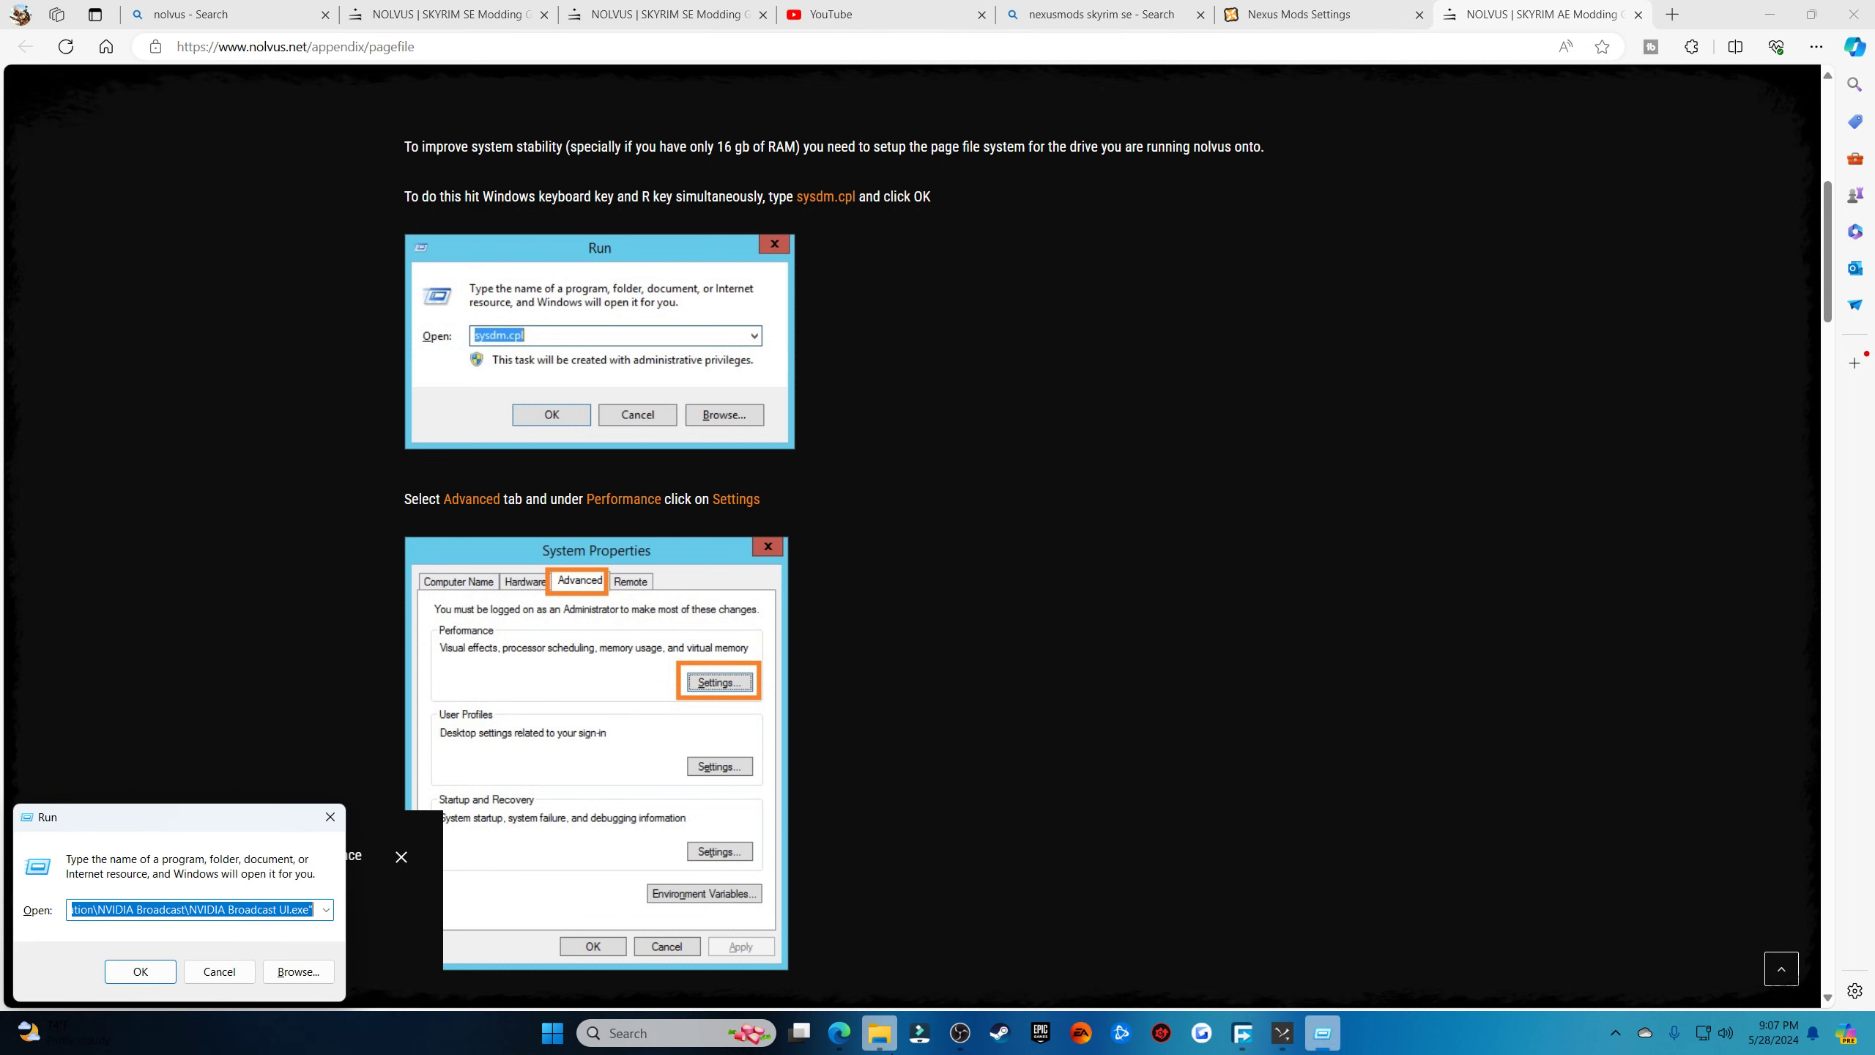
{"action": "type", "text": "sys"}
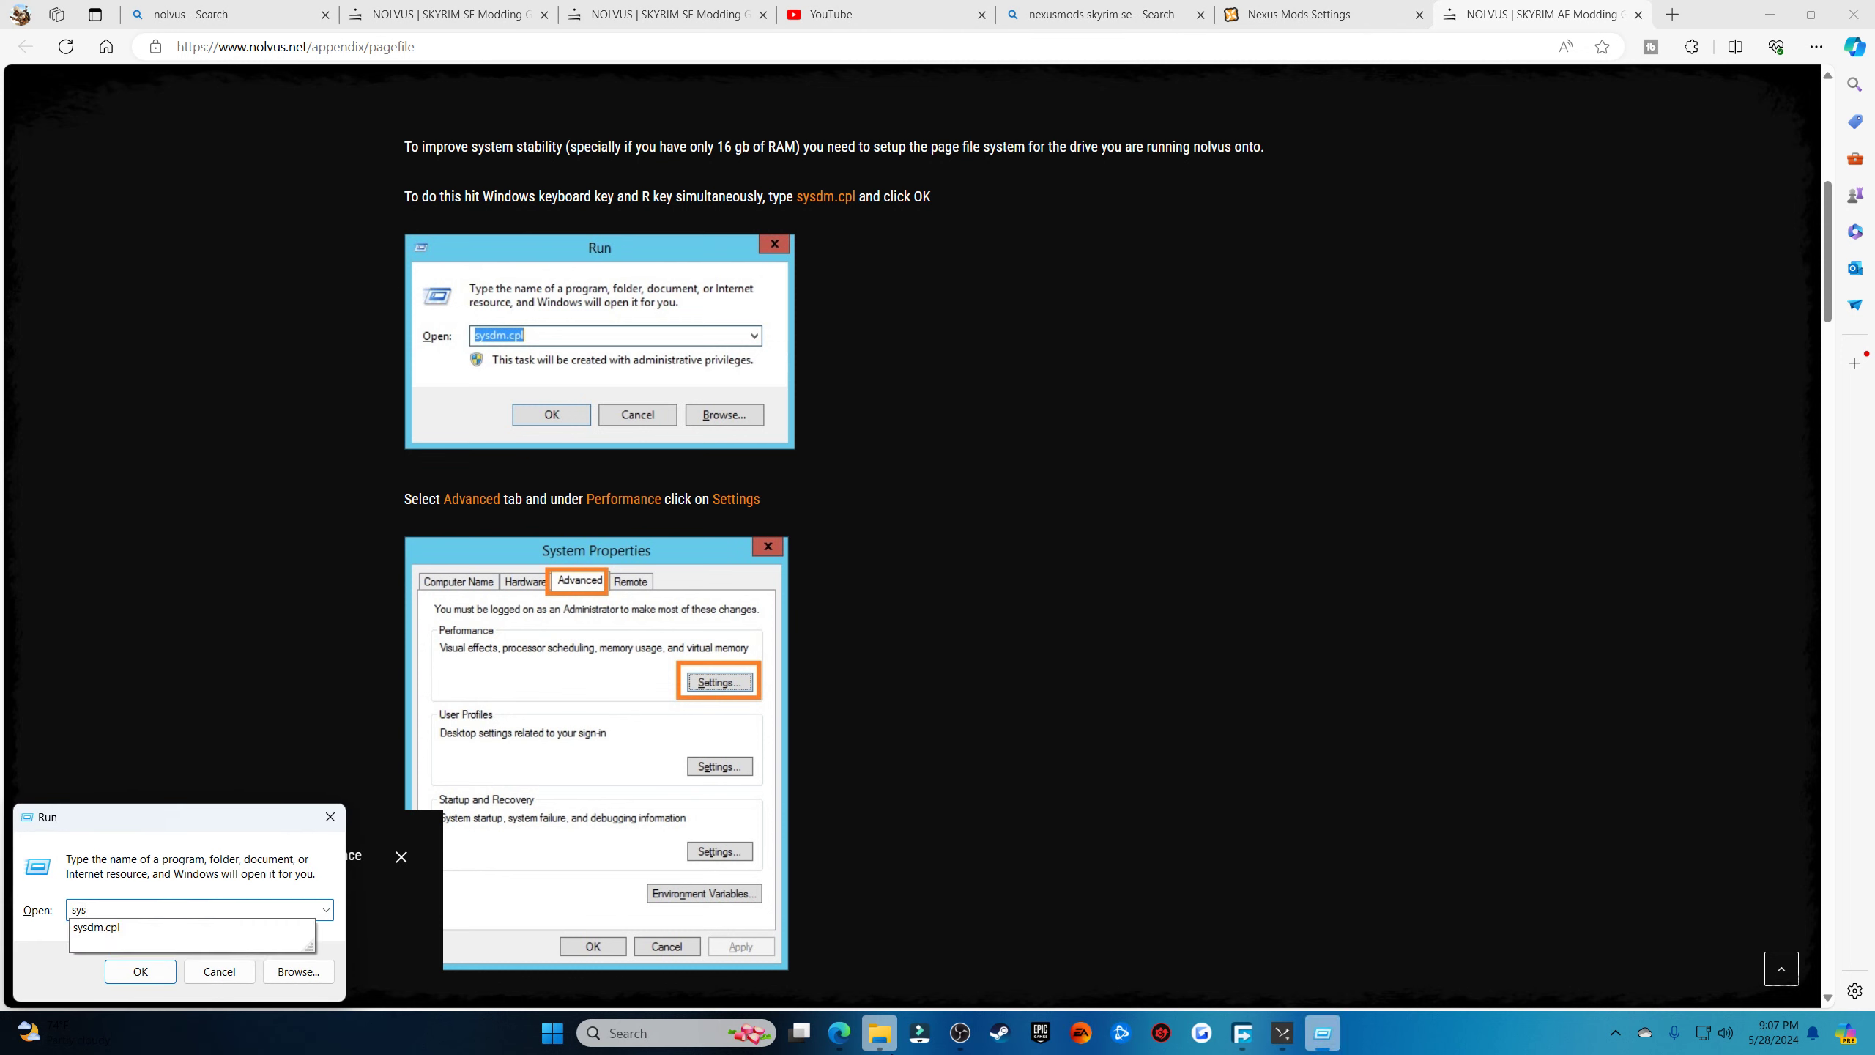
{"action": "type", "text": "dm.cpl"}
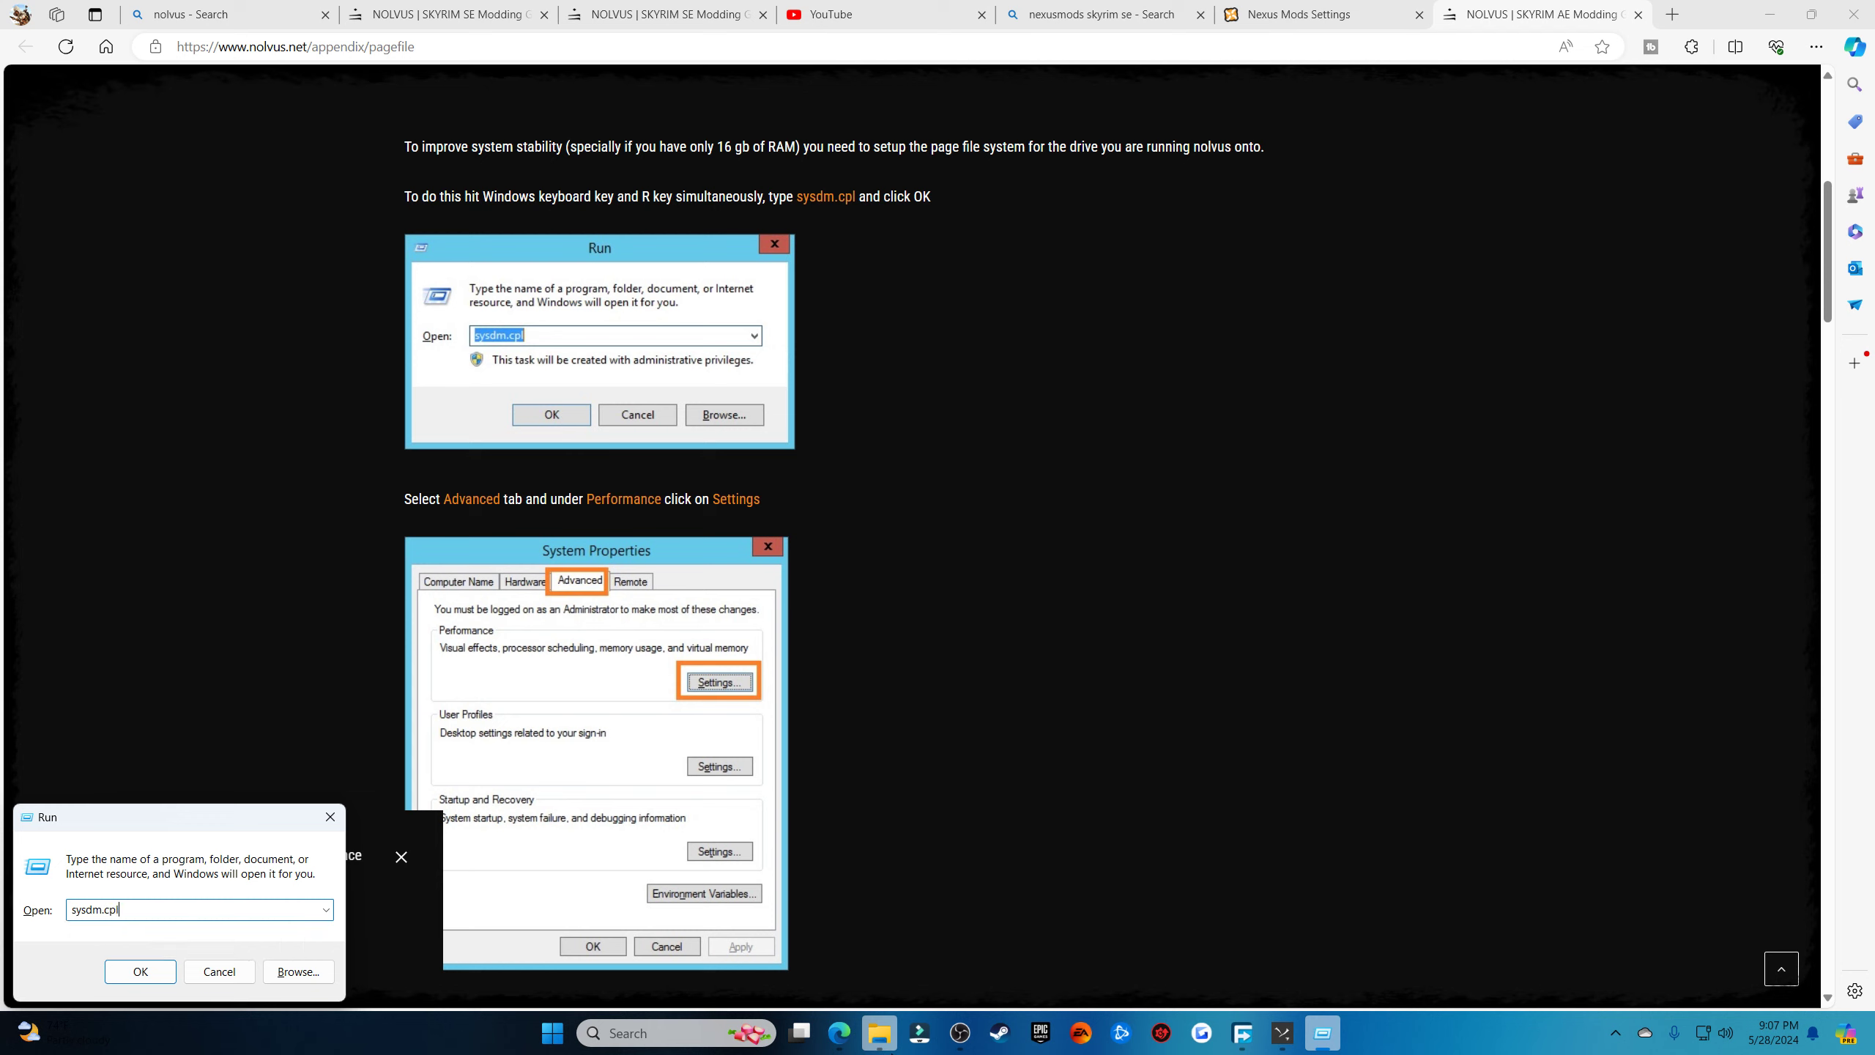
{"action": "key", "text": "Return"}
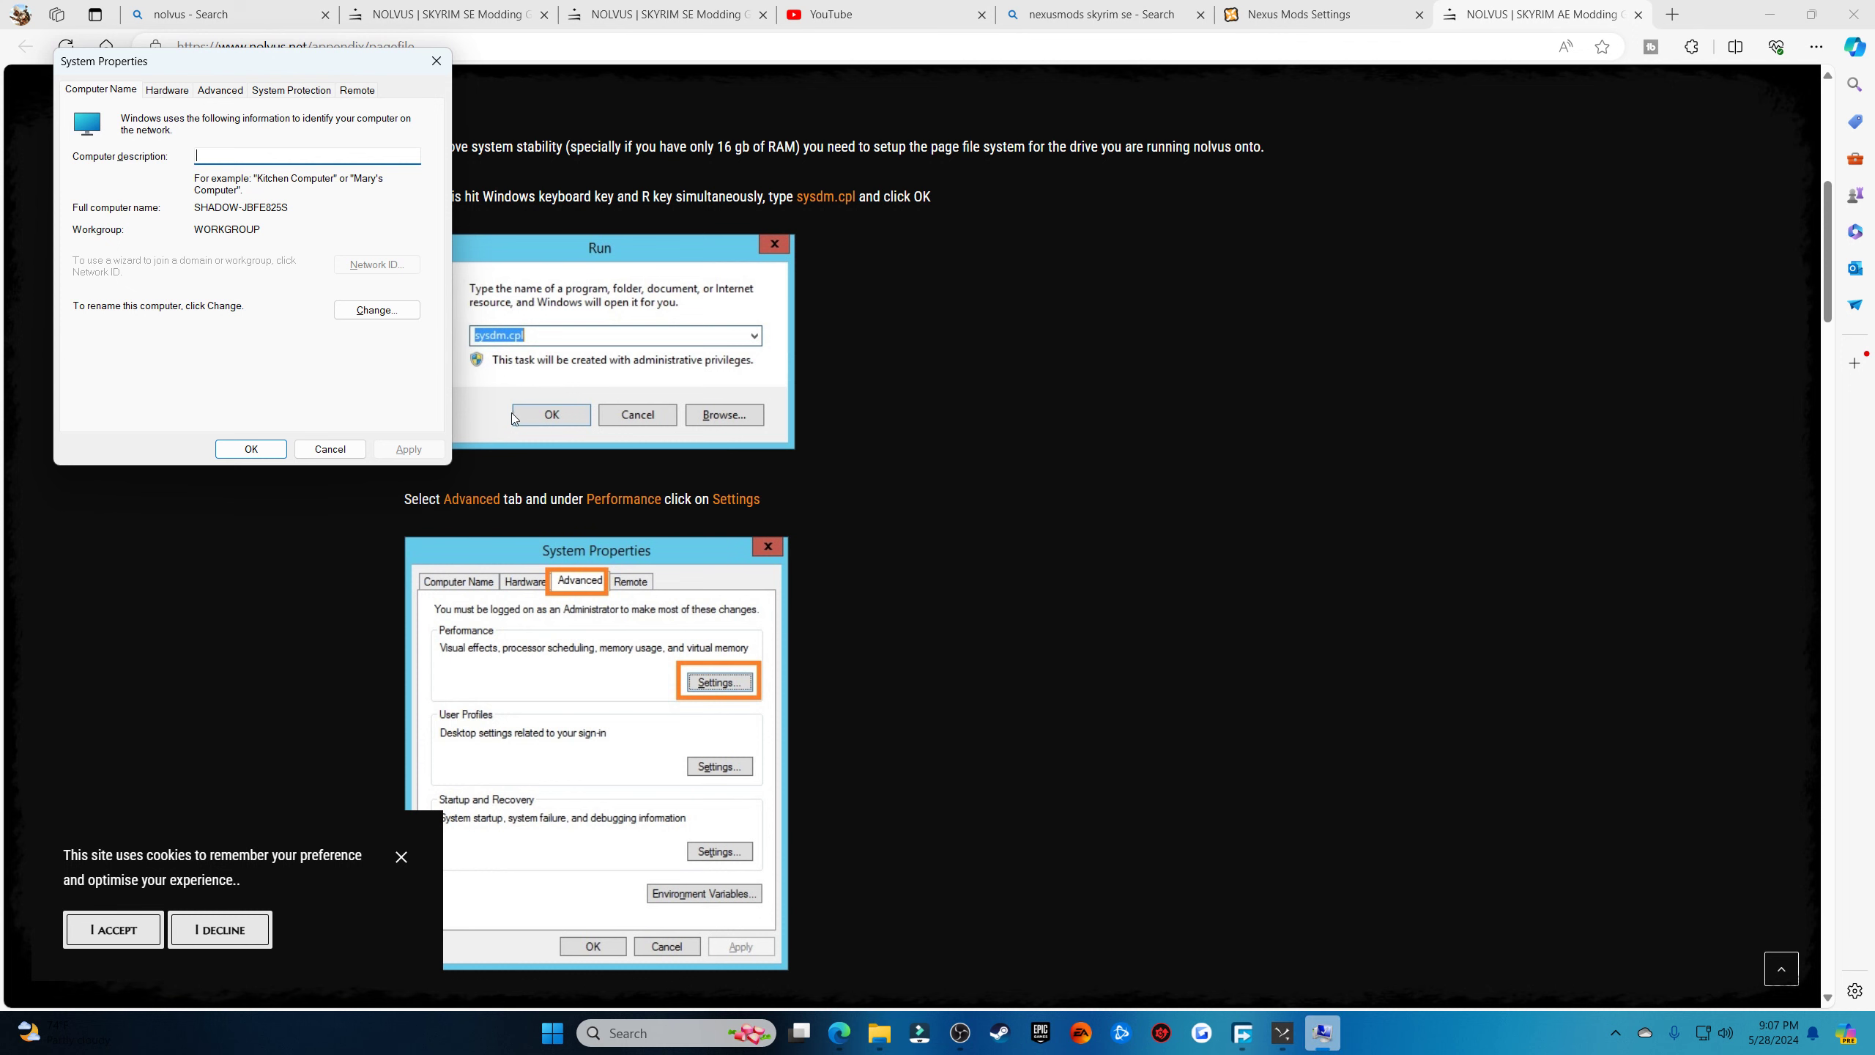
Open the virtual memory settings from the advanced performance options in System Properties
{"action": "left_click", "coordinate": [267, 95]}
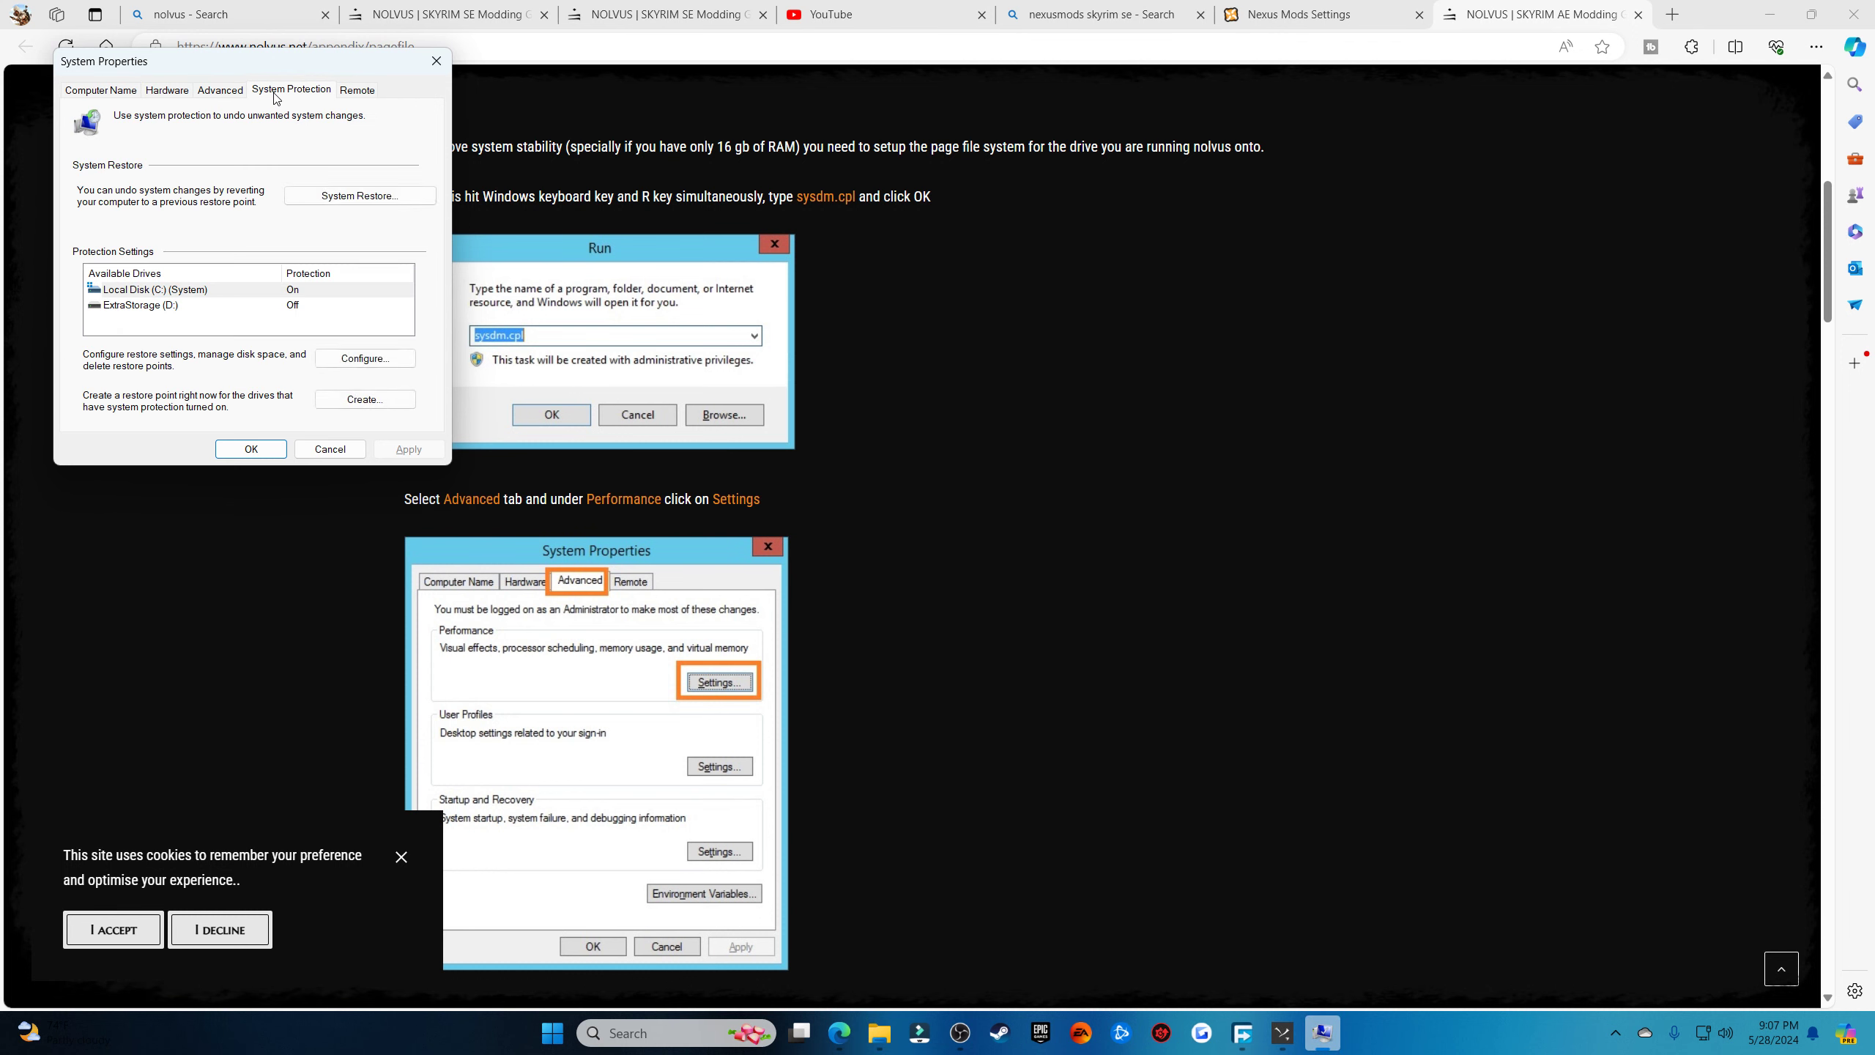
{"action": "left_click", "coordinate": [230, 95]}
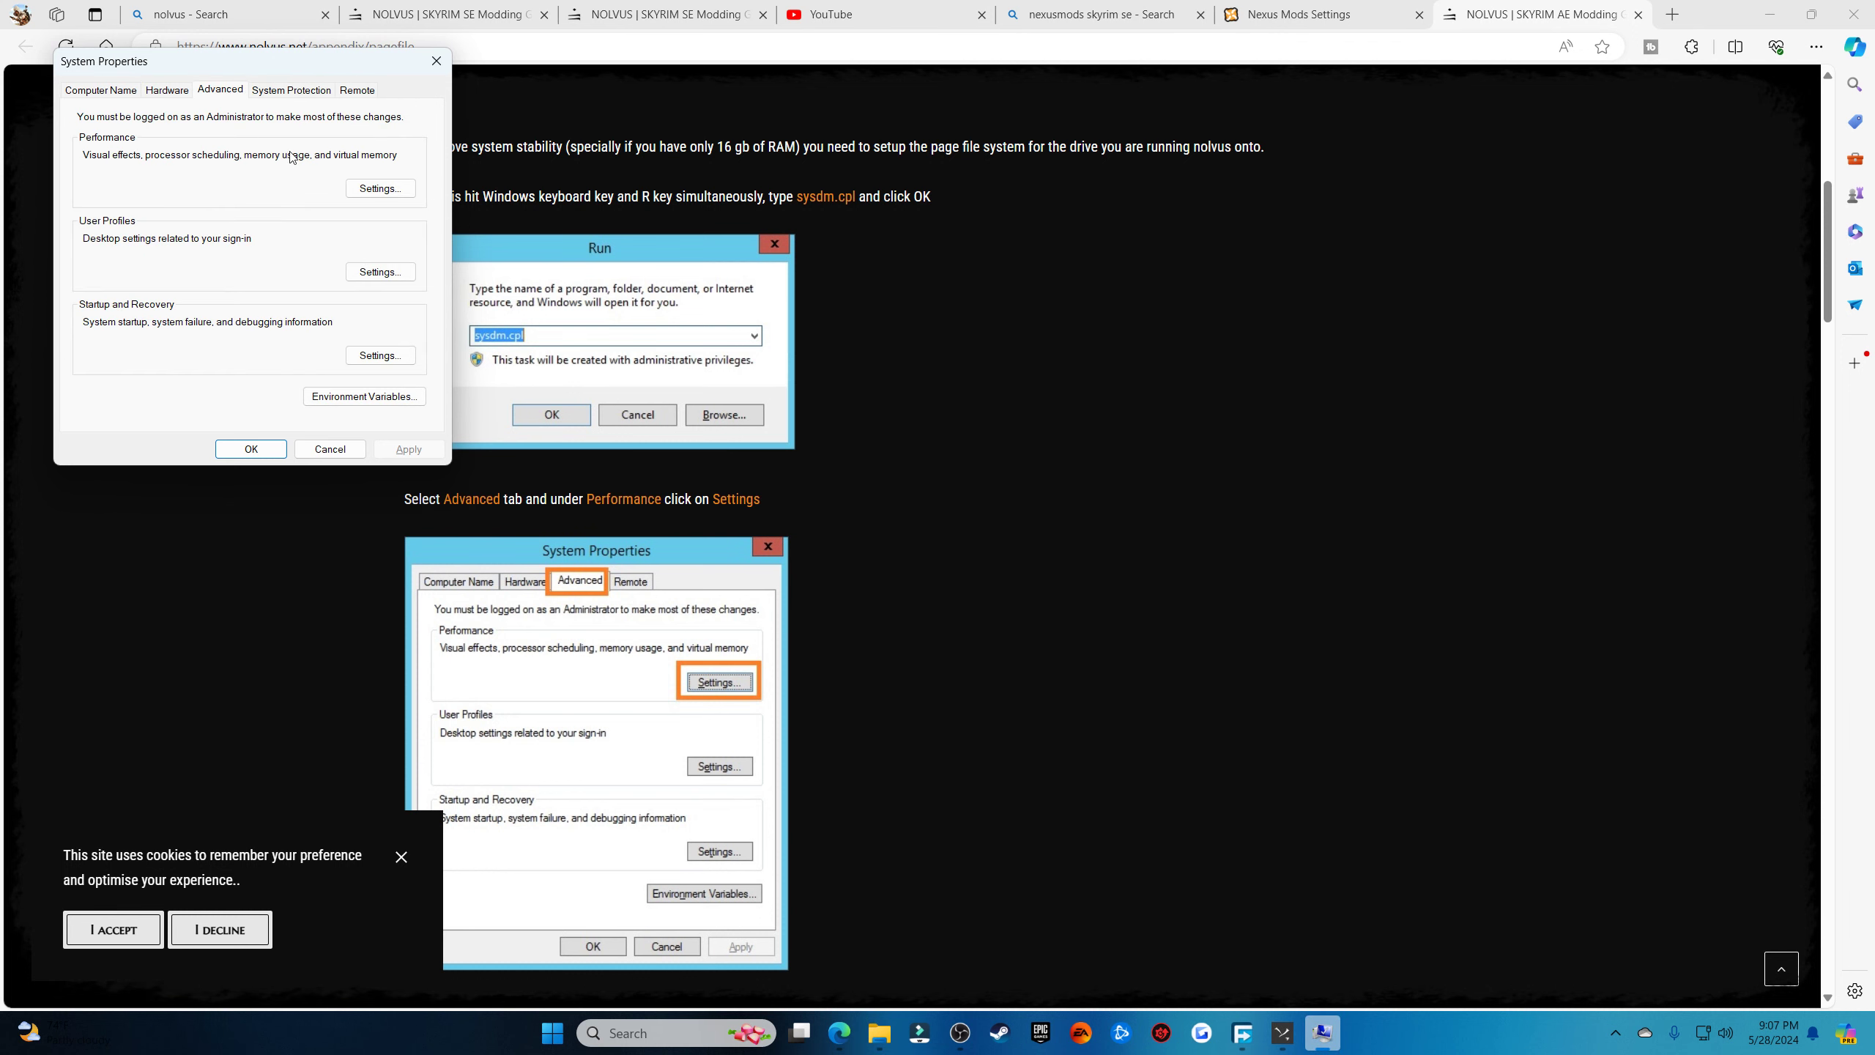
{"action": "left_click", "coordinate": [371, 191]}
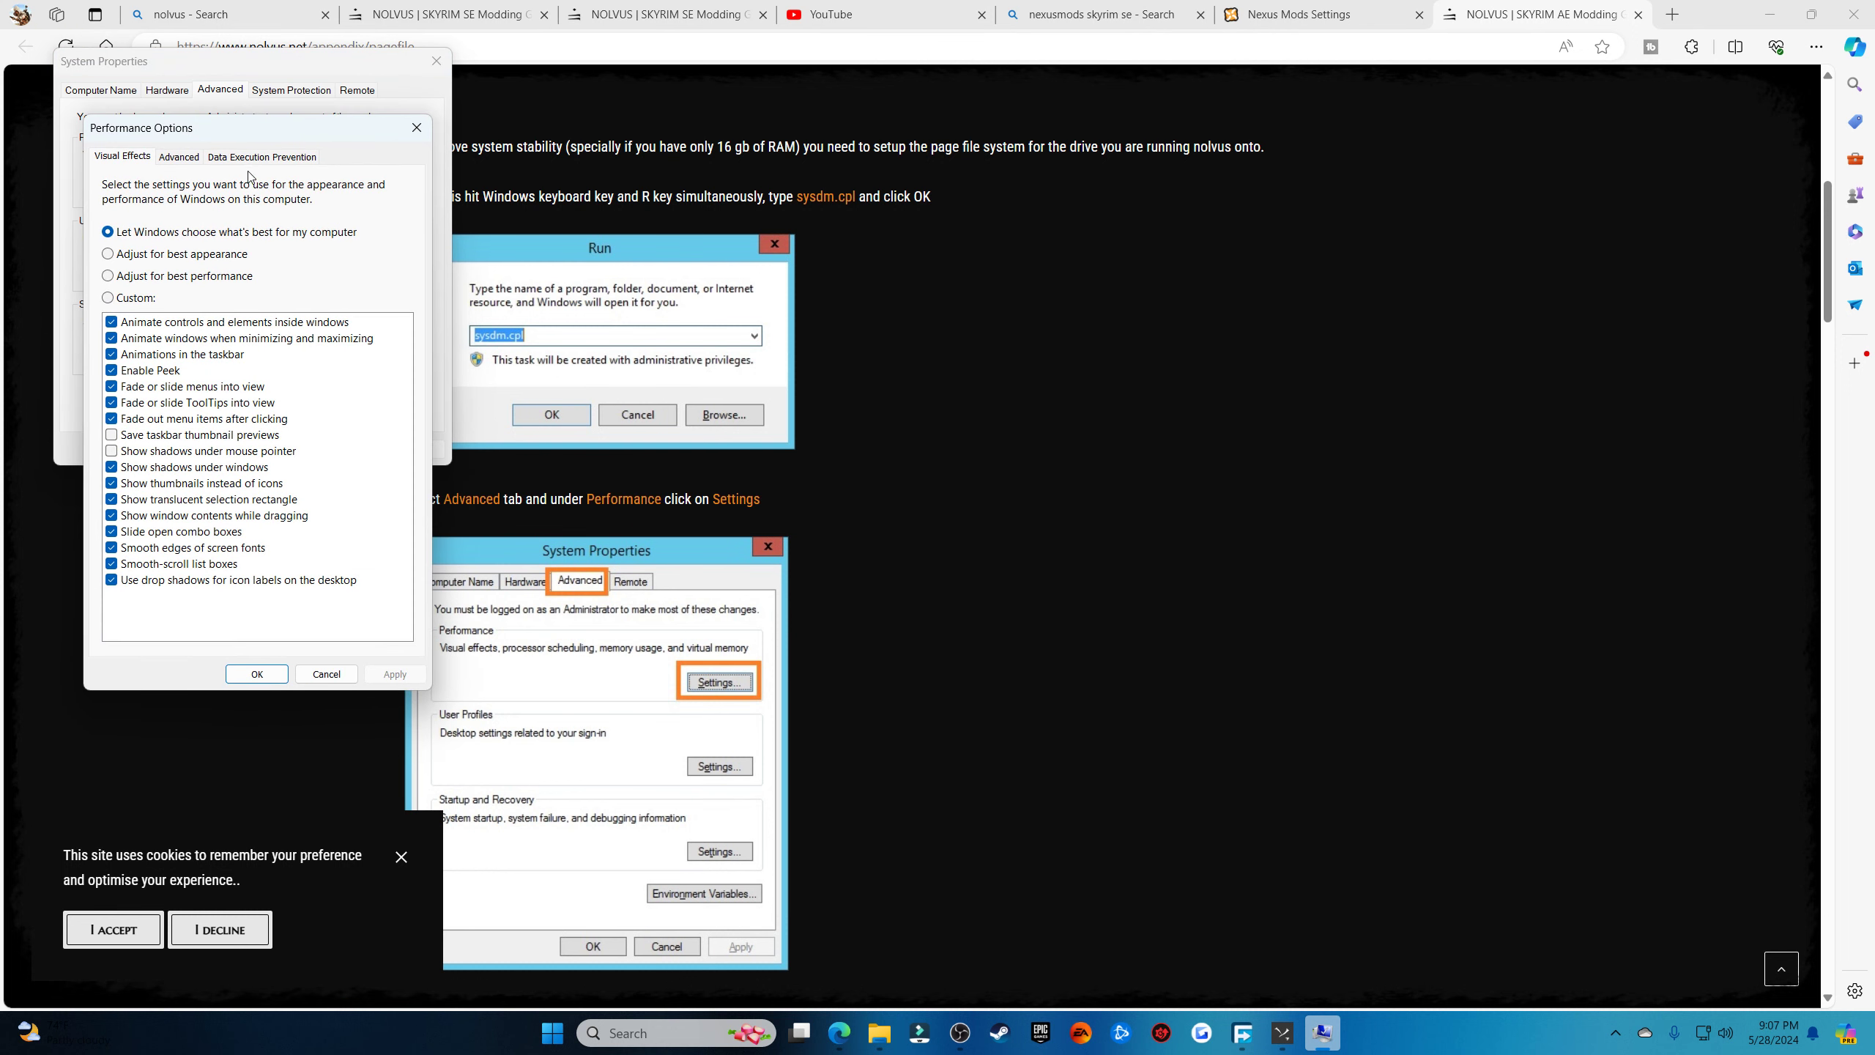
{"action": "left_click", "coordinate": [189, 160]}
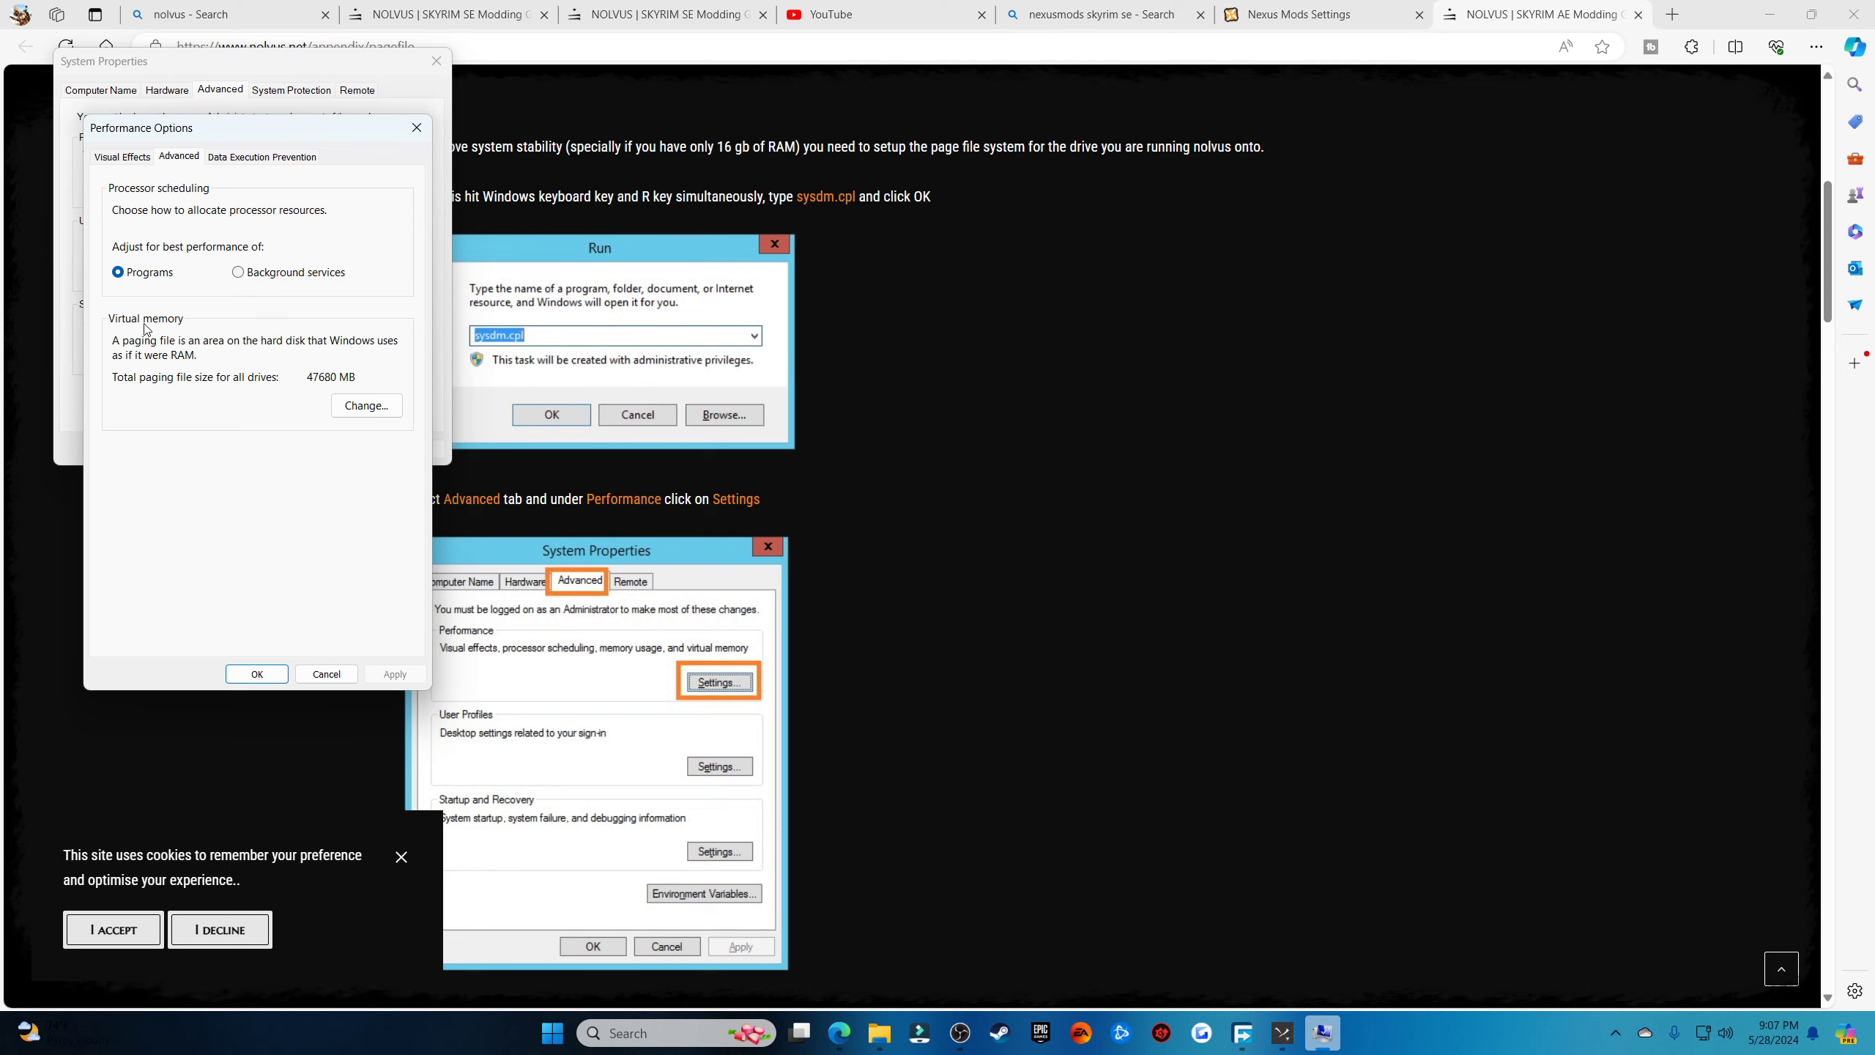
{"action": "left_click", "coordinate": [366, 406]}
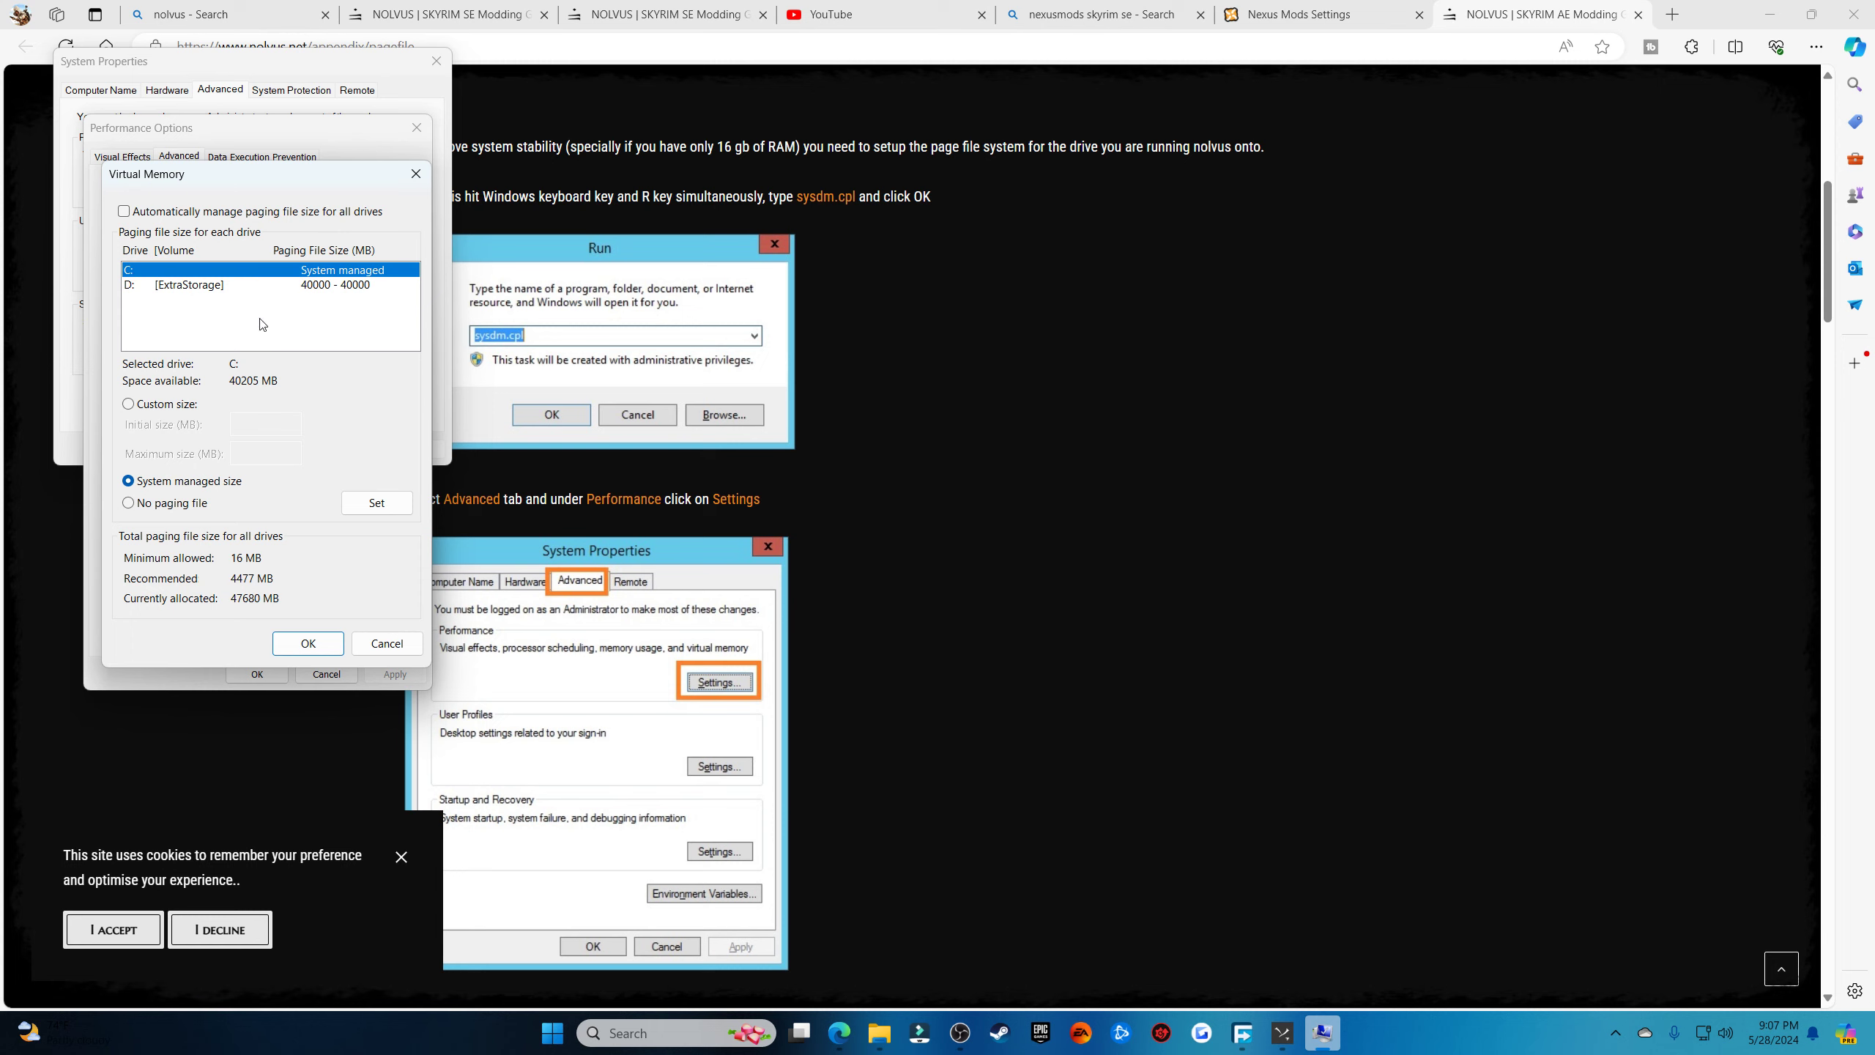
Check the D: drive's custom paging file size, keep automatic management off, and close the virtual memory and system dialogs
{"action": "left_click", "coordinate": [230, 287]}
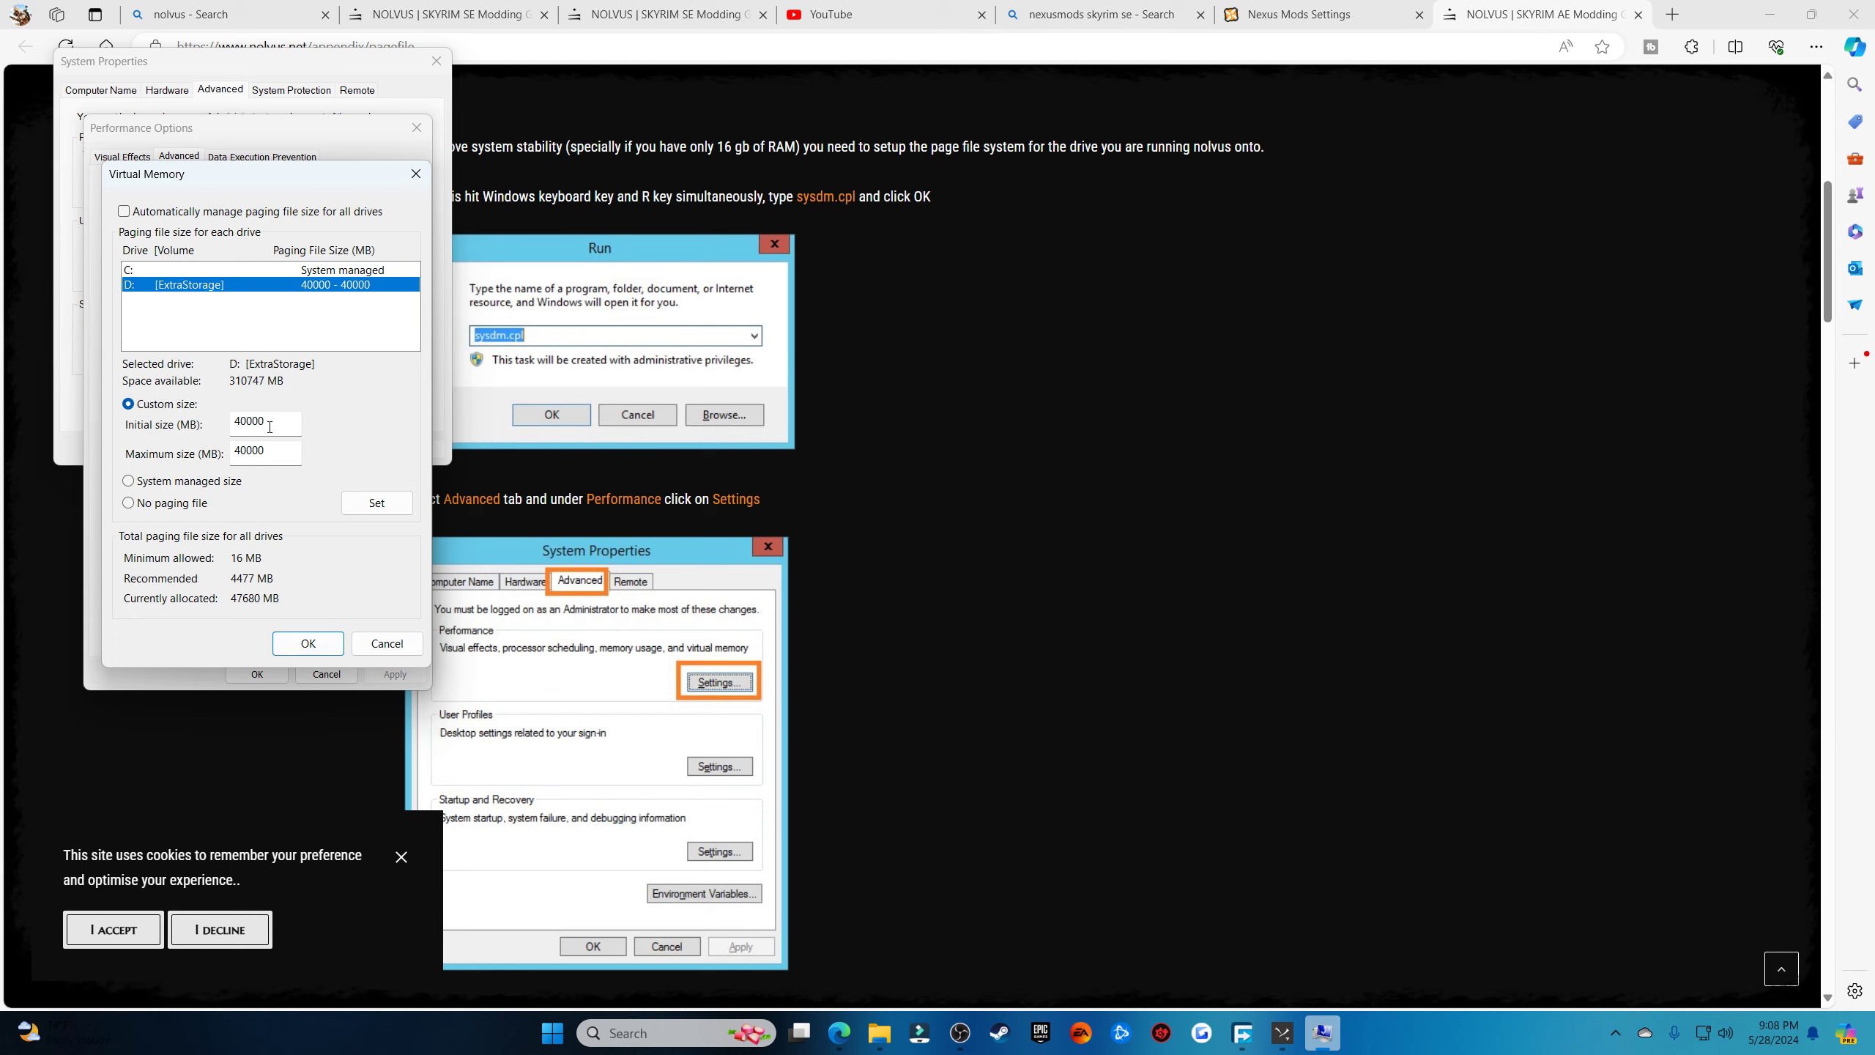
{"action": "left_click", "coordinate": [124, 211]}
{"action": "left_click", "coordinate": [124, 211]}
{"action": "left_click", "coordinate": [307, 642]}
{"action": "left_click", "coordinate": [257, 674]}
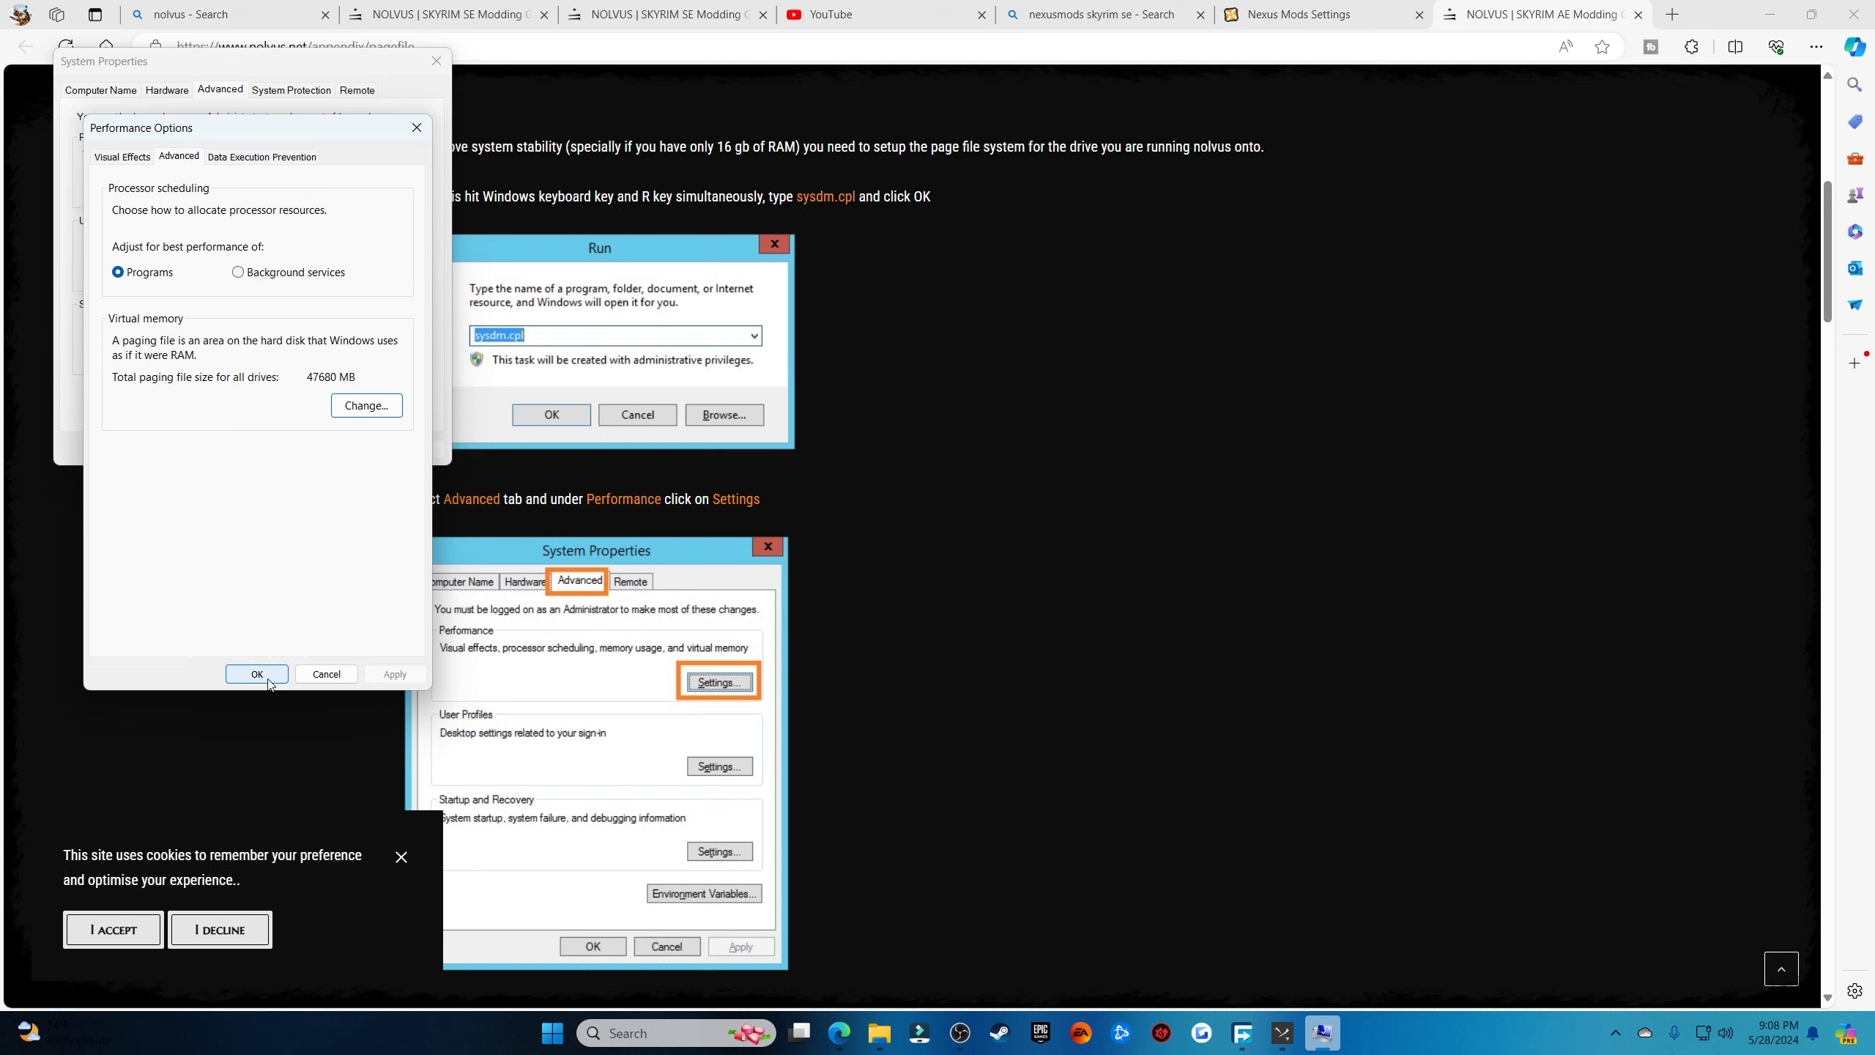
{"action": "left_click", "coordinate": [436, 61]}
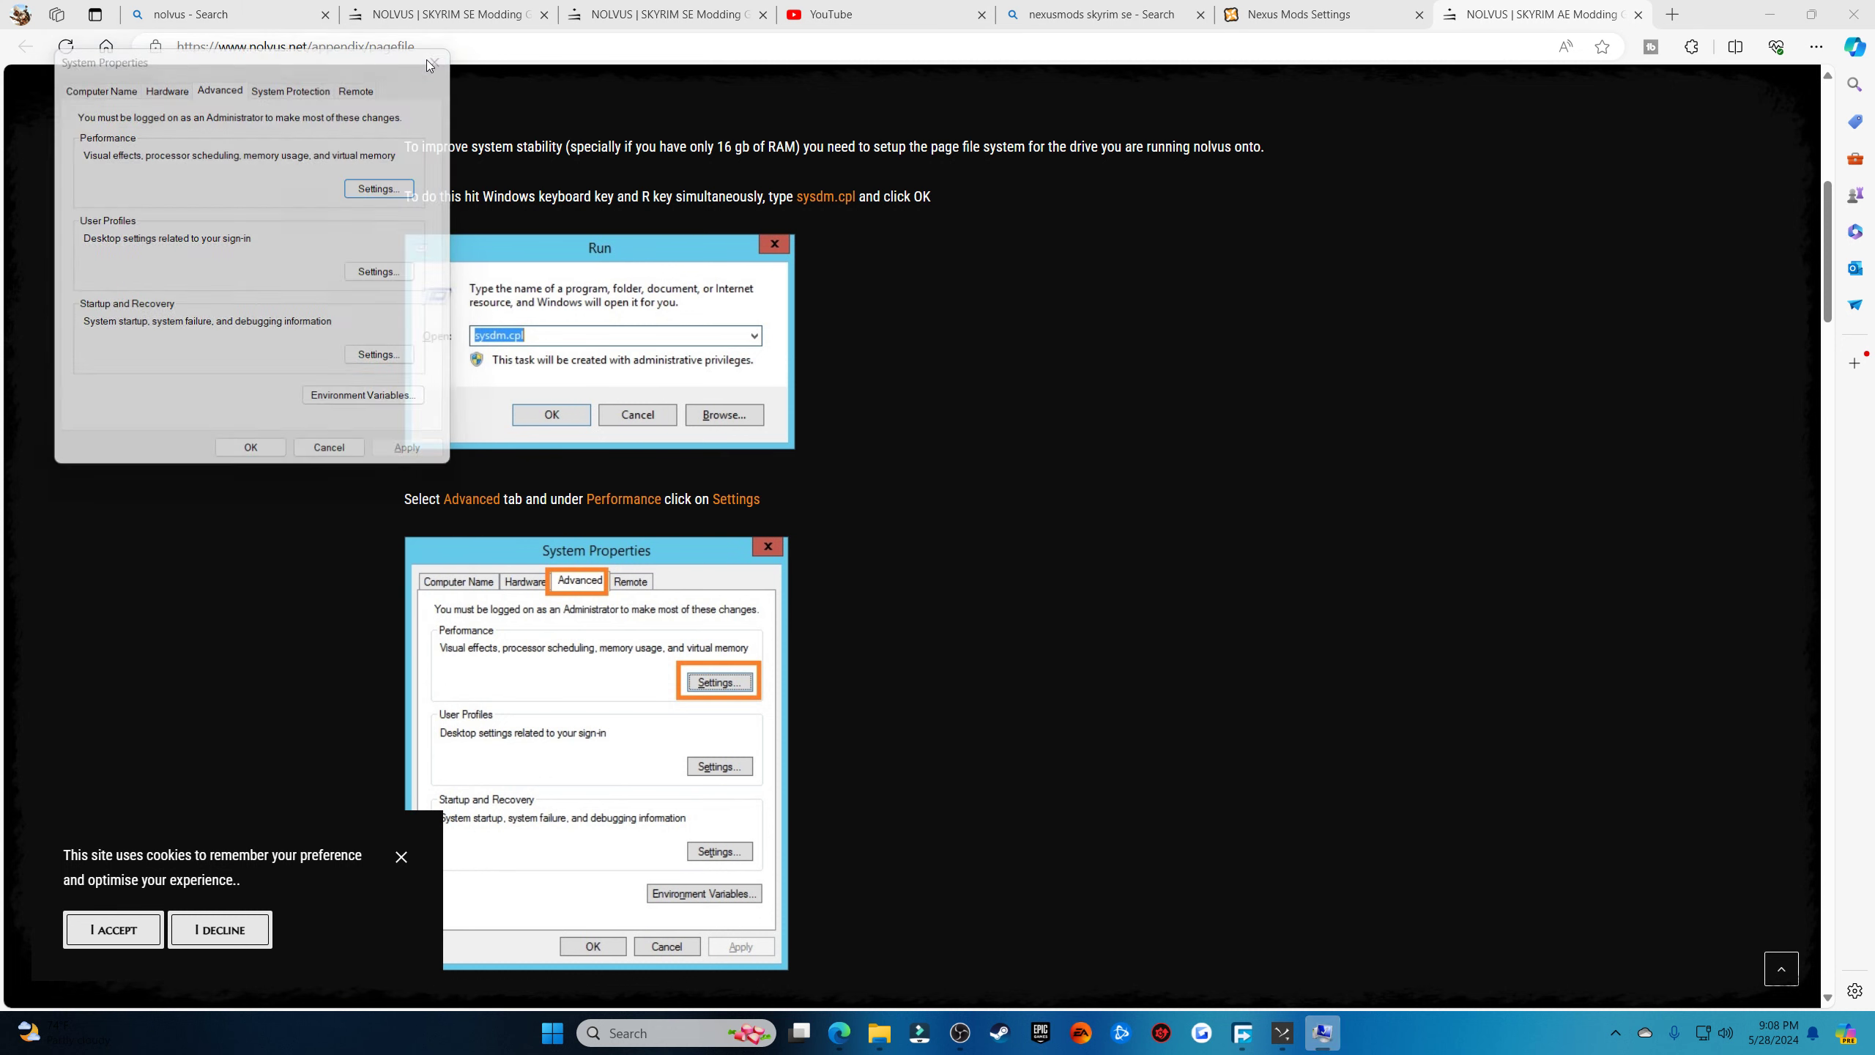
Close the page file guide, return to the Nolvus Dashboard, and confirm the page file size configuration
{"action": "left_click", "coordinate": [1639, 14]}
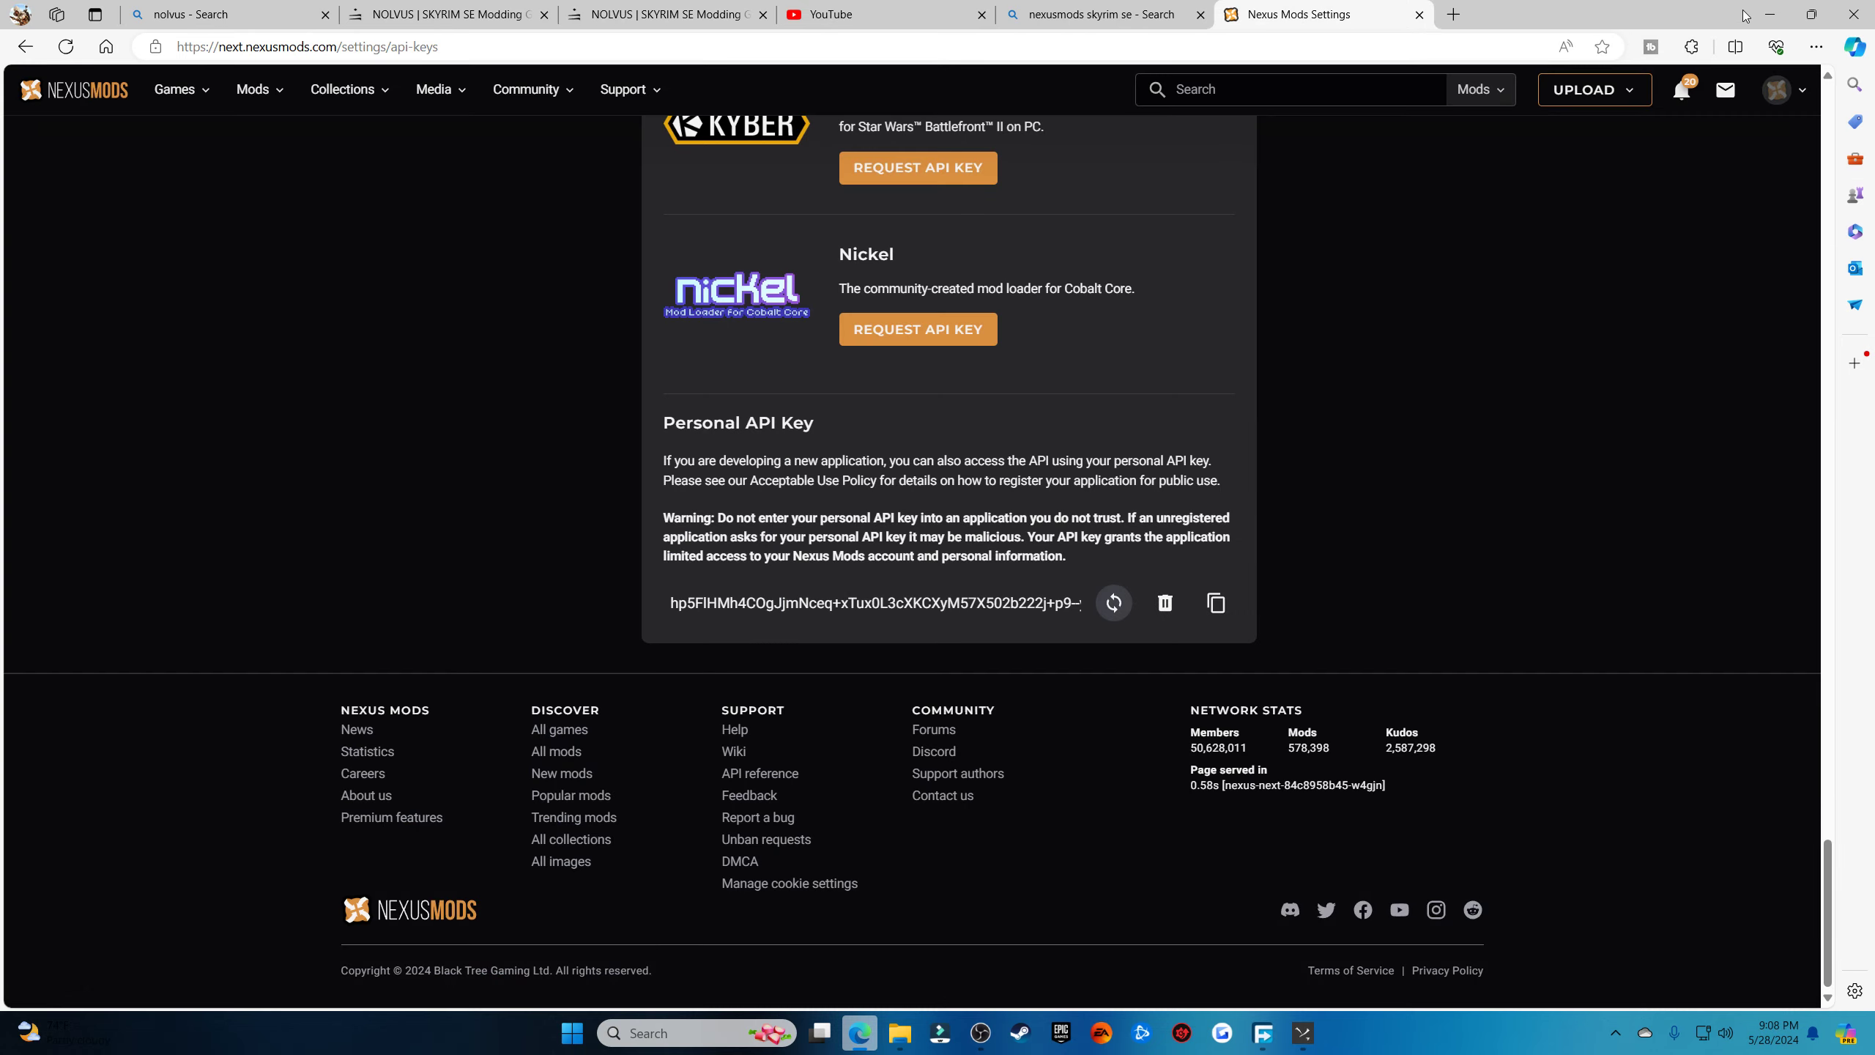
{"action": "left_click", "coordinate": [1770, 14]}
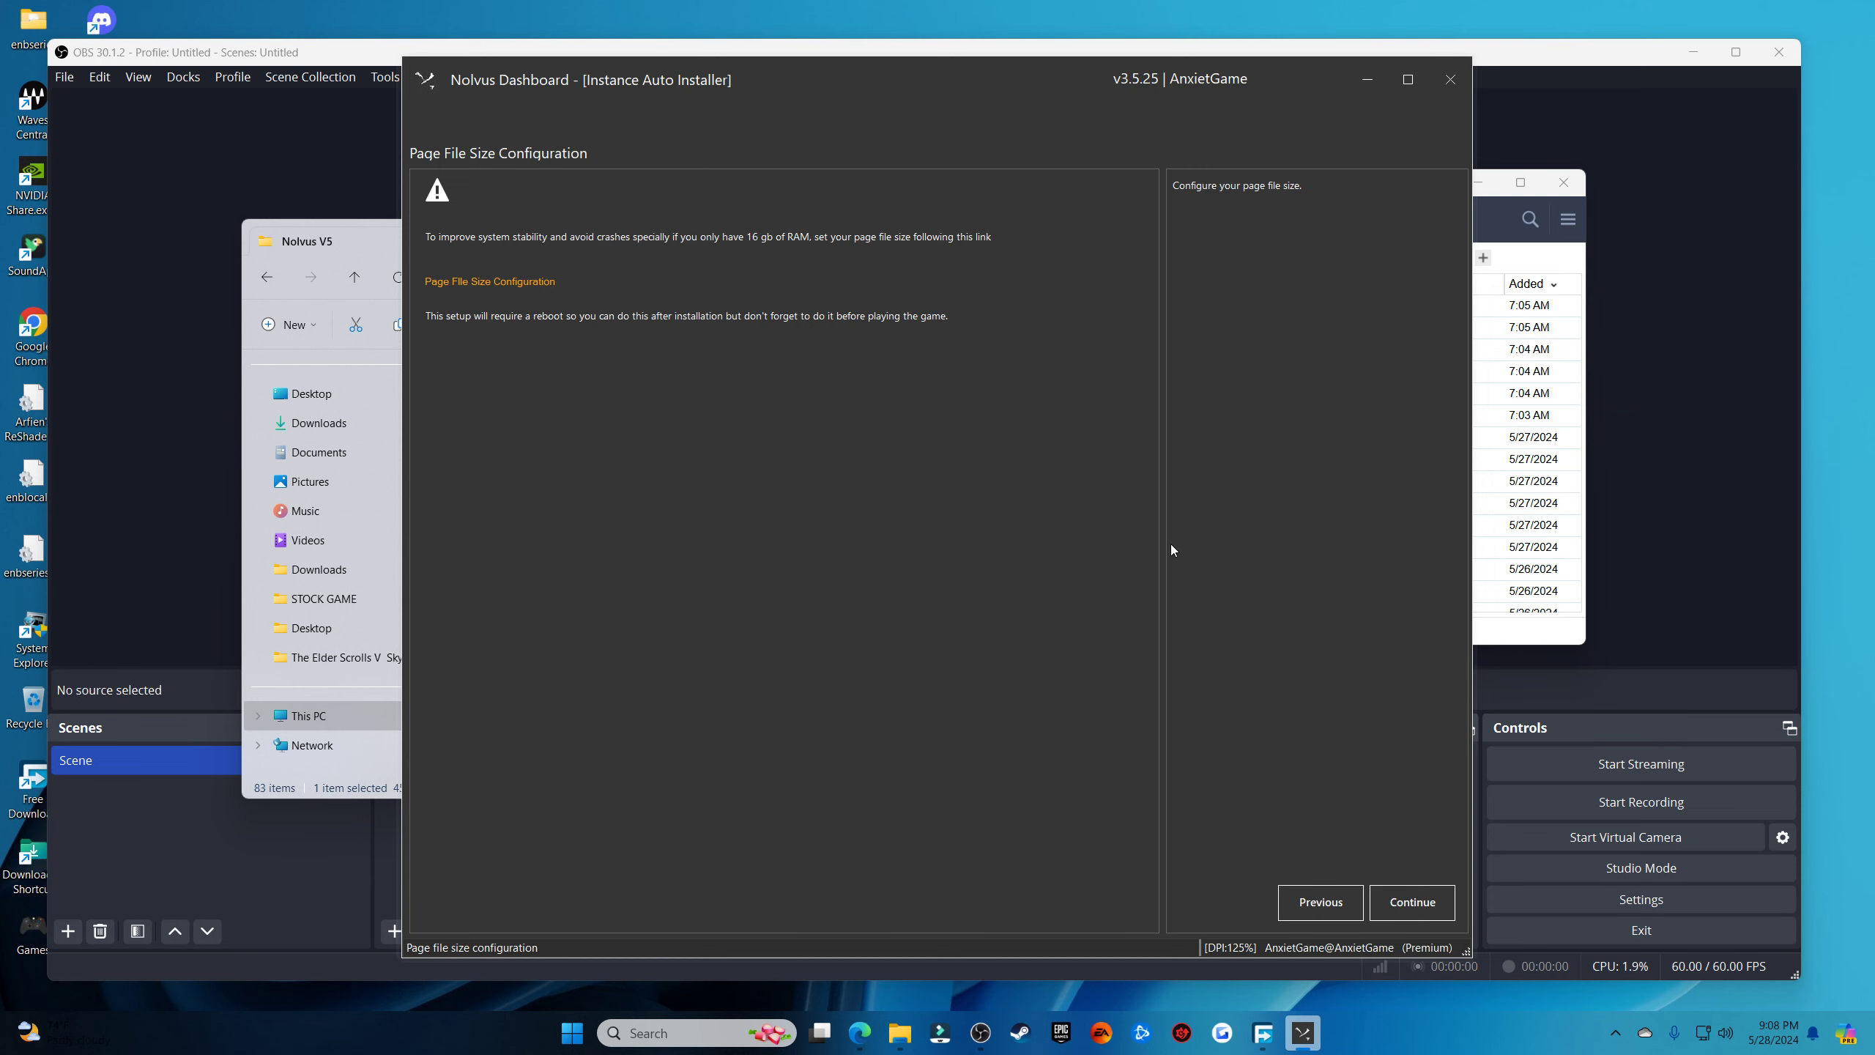
{"action": "left_click", "coordinate": [1411, 900]}
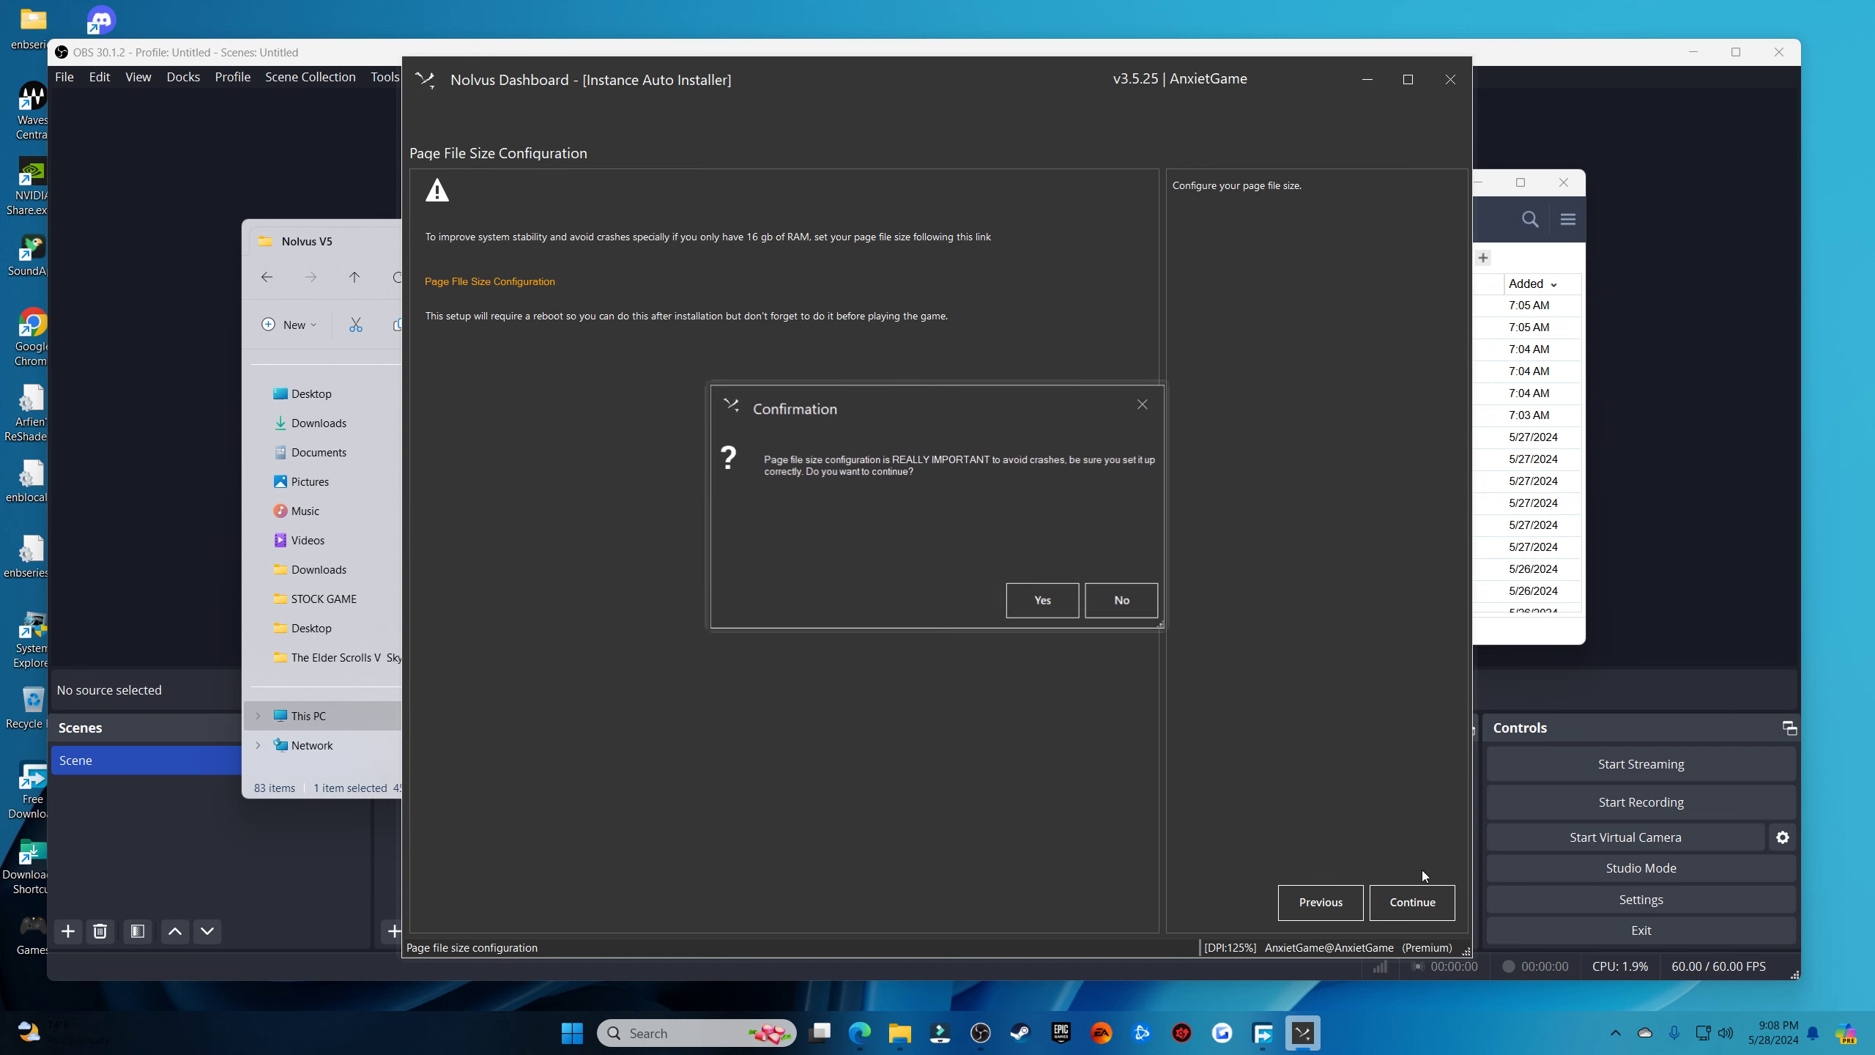
{"action": "left_click", "coordinate": [1046, 599]}
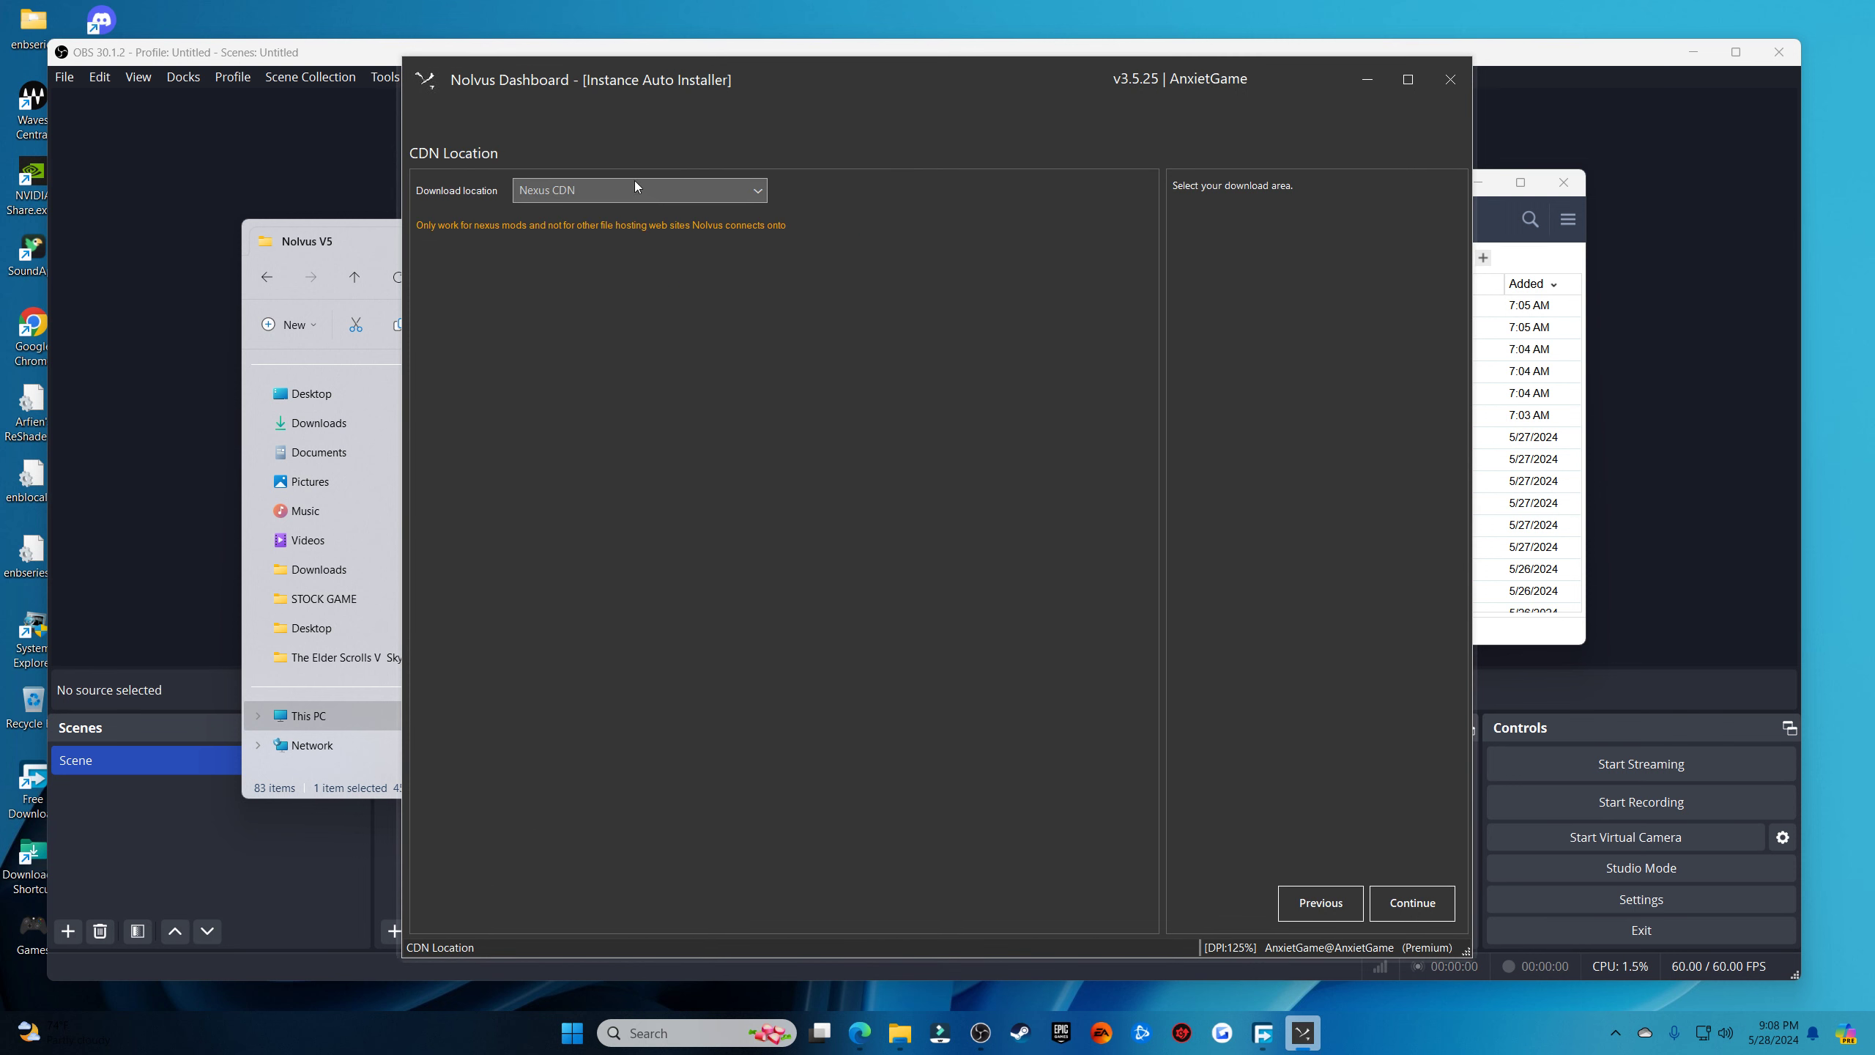
Keep Nexus CDN as the download location and continue to the installation summary
{"action": "left_click", "coordinate": [583, 190]}
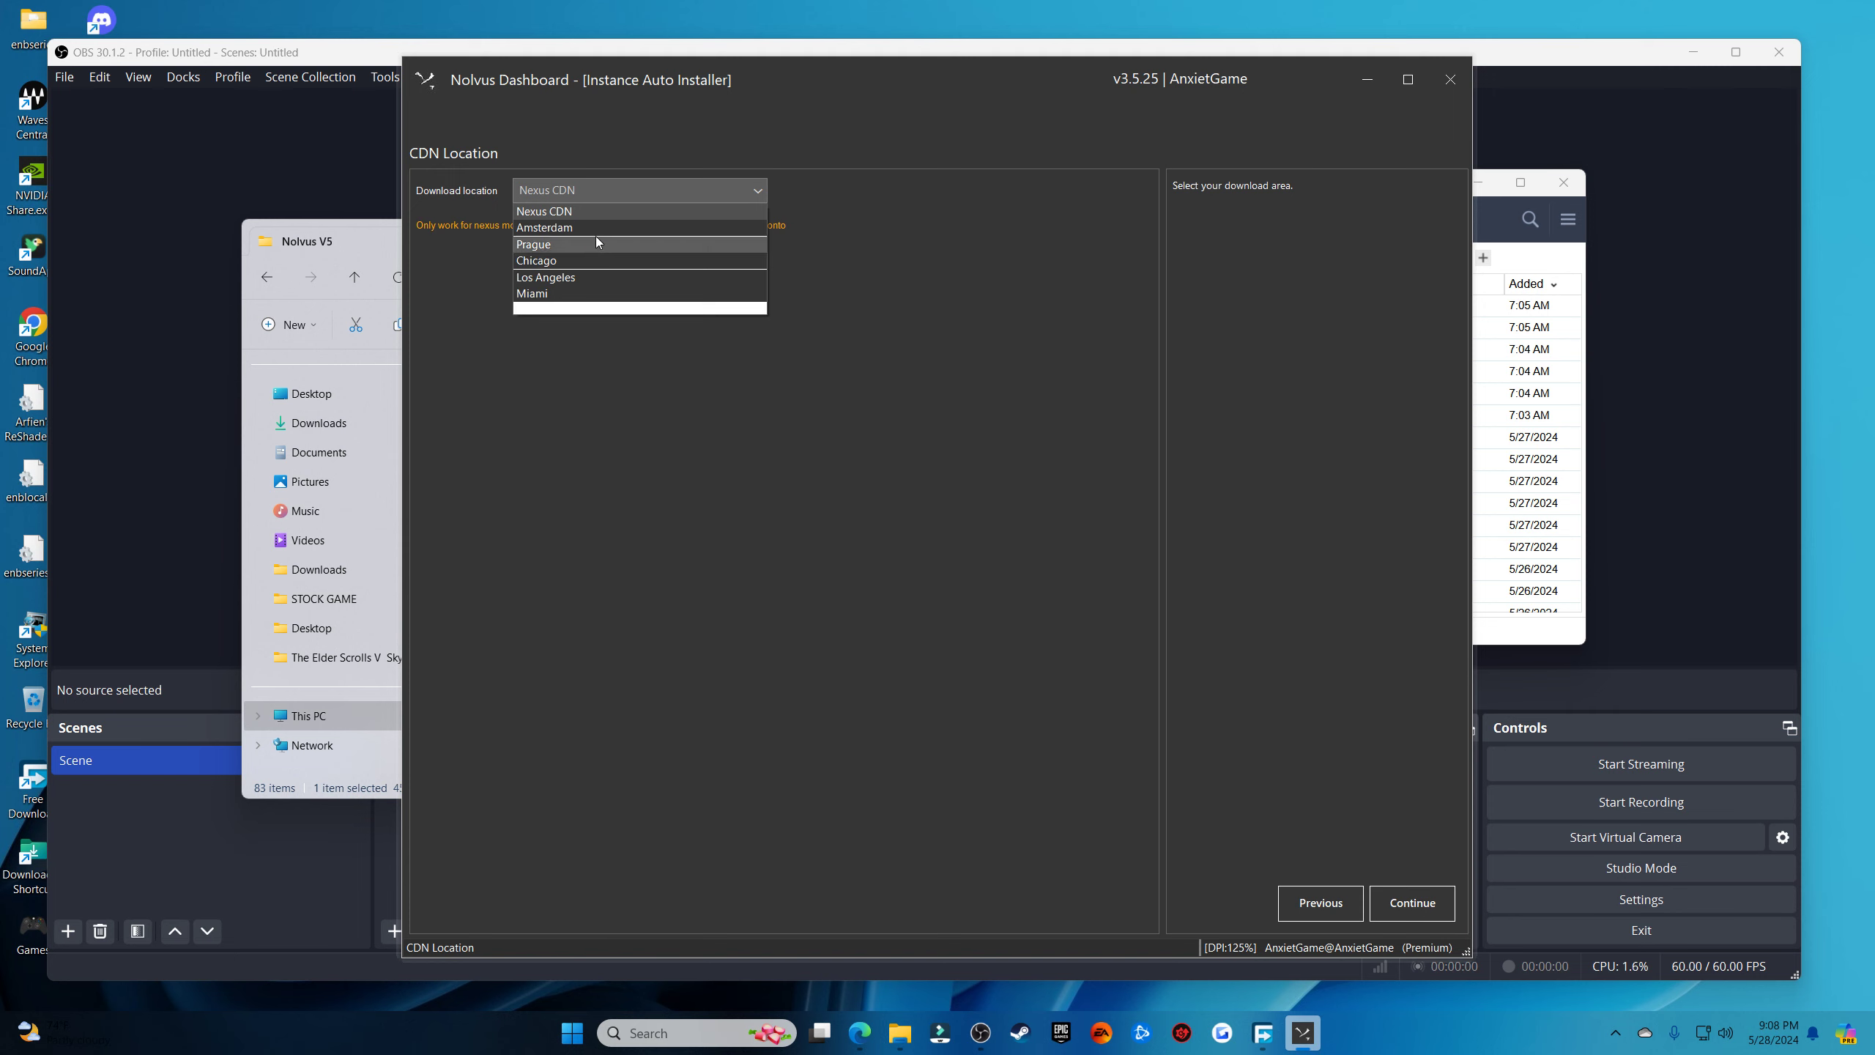
{"action": "left_click", "coordinate": [597, 216]}
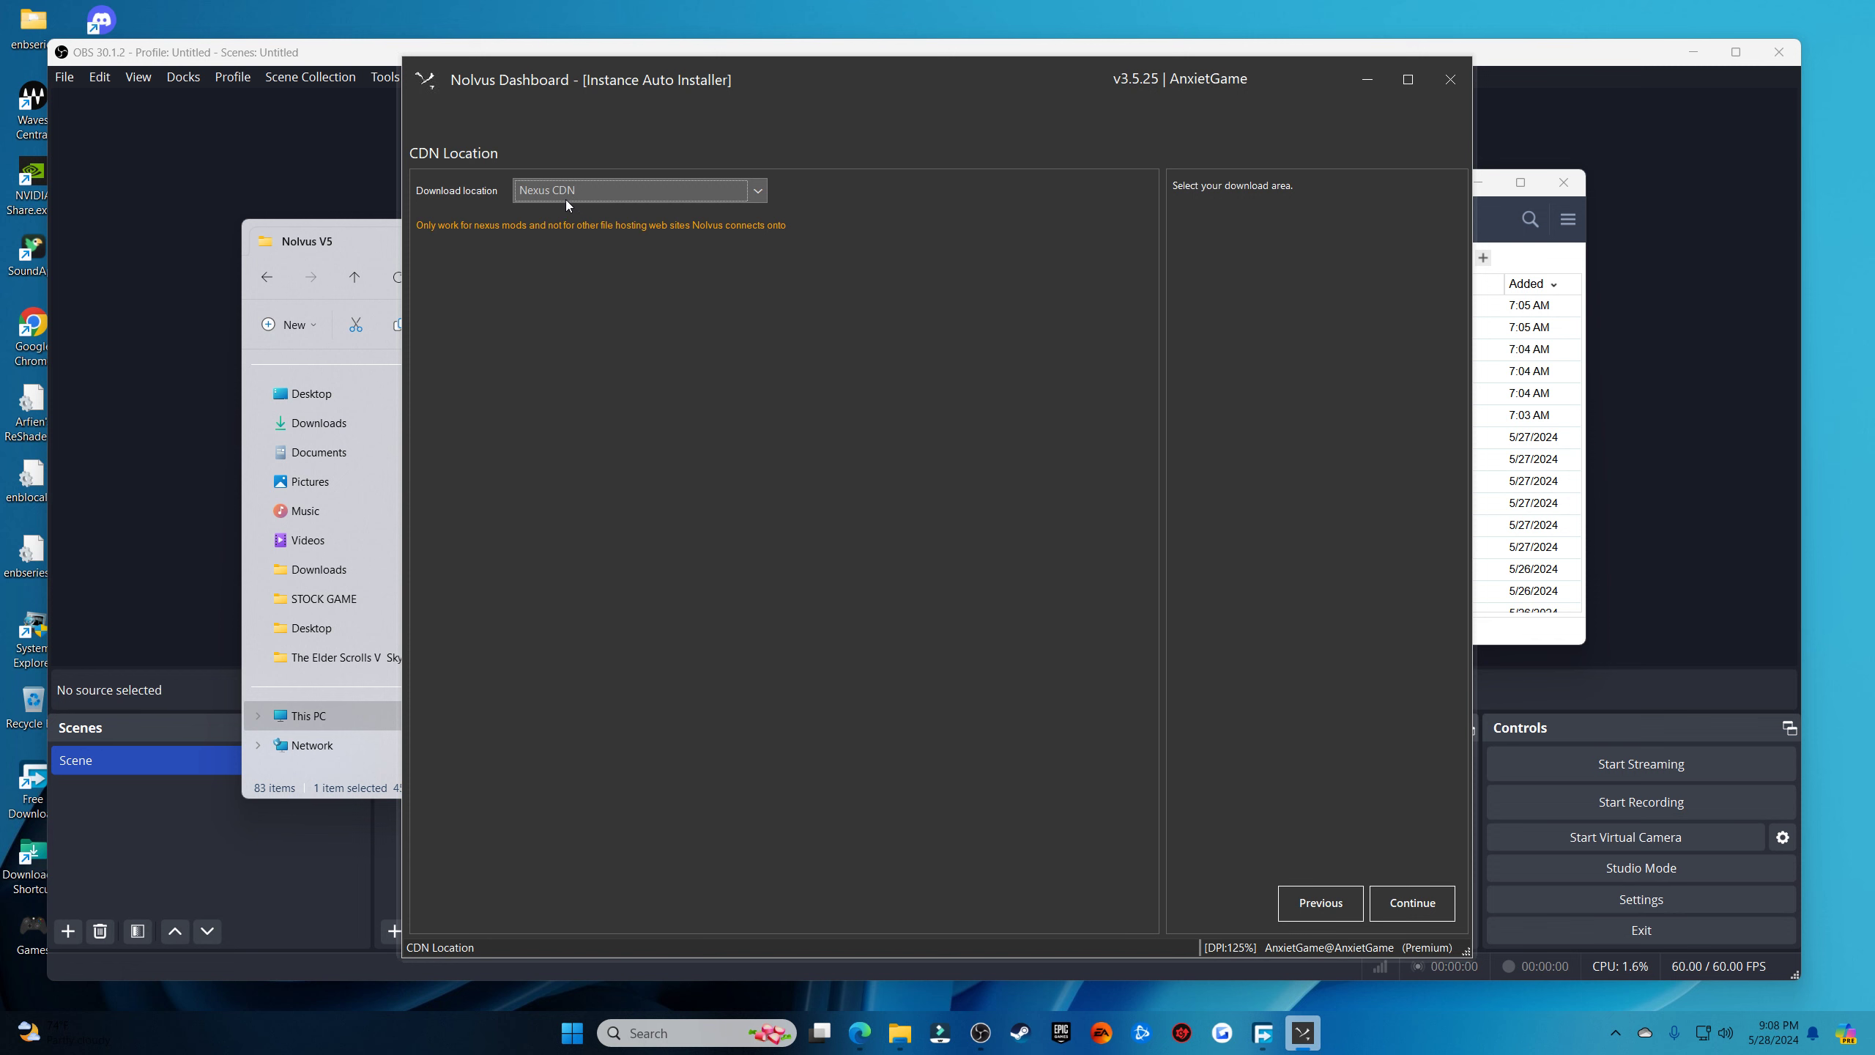
{"action": "left_click", "coordinate": [1403, 898]}
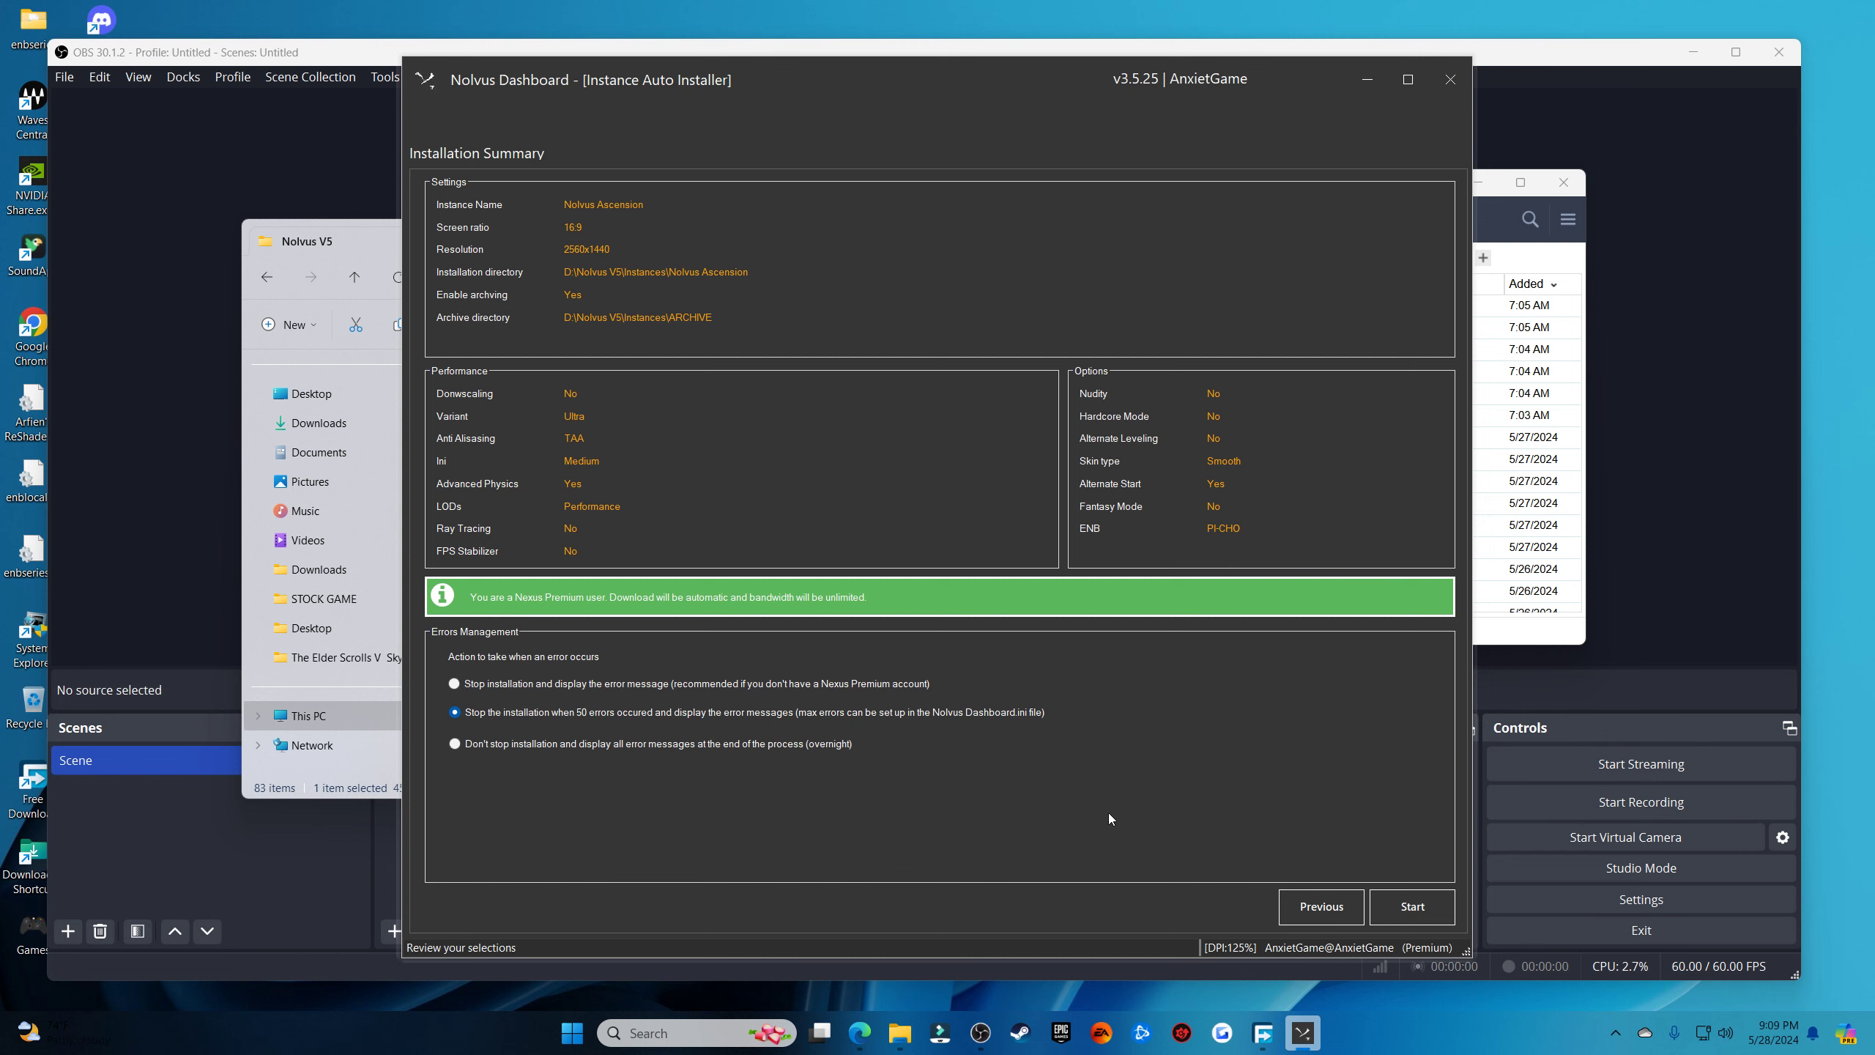
Close the Nolvus Dashboard installer and the Nolvus V5 folder window
{"action": "left_click", "coordinate": [1448, 80]}
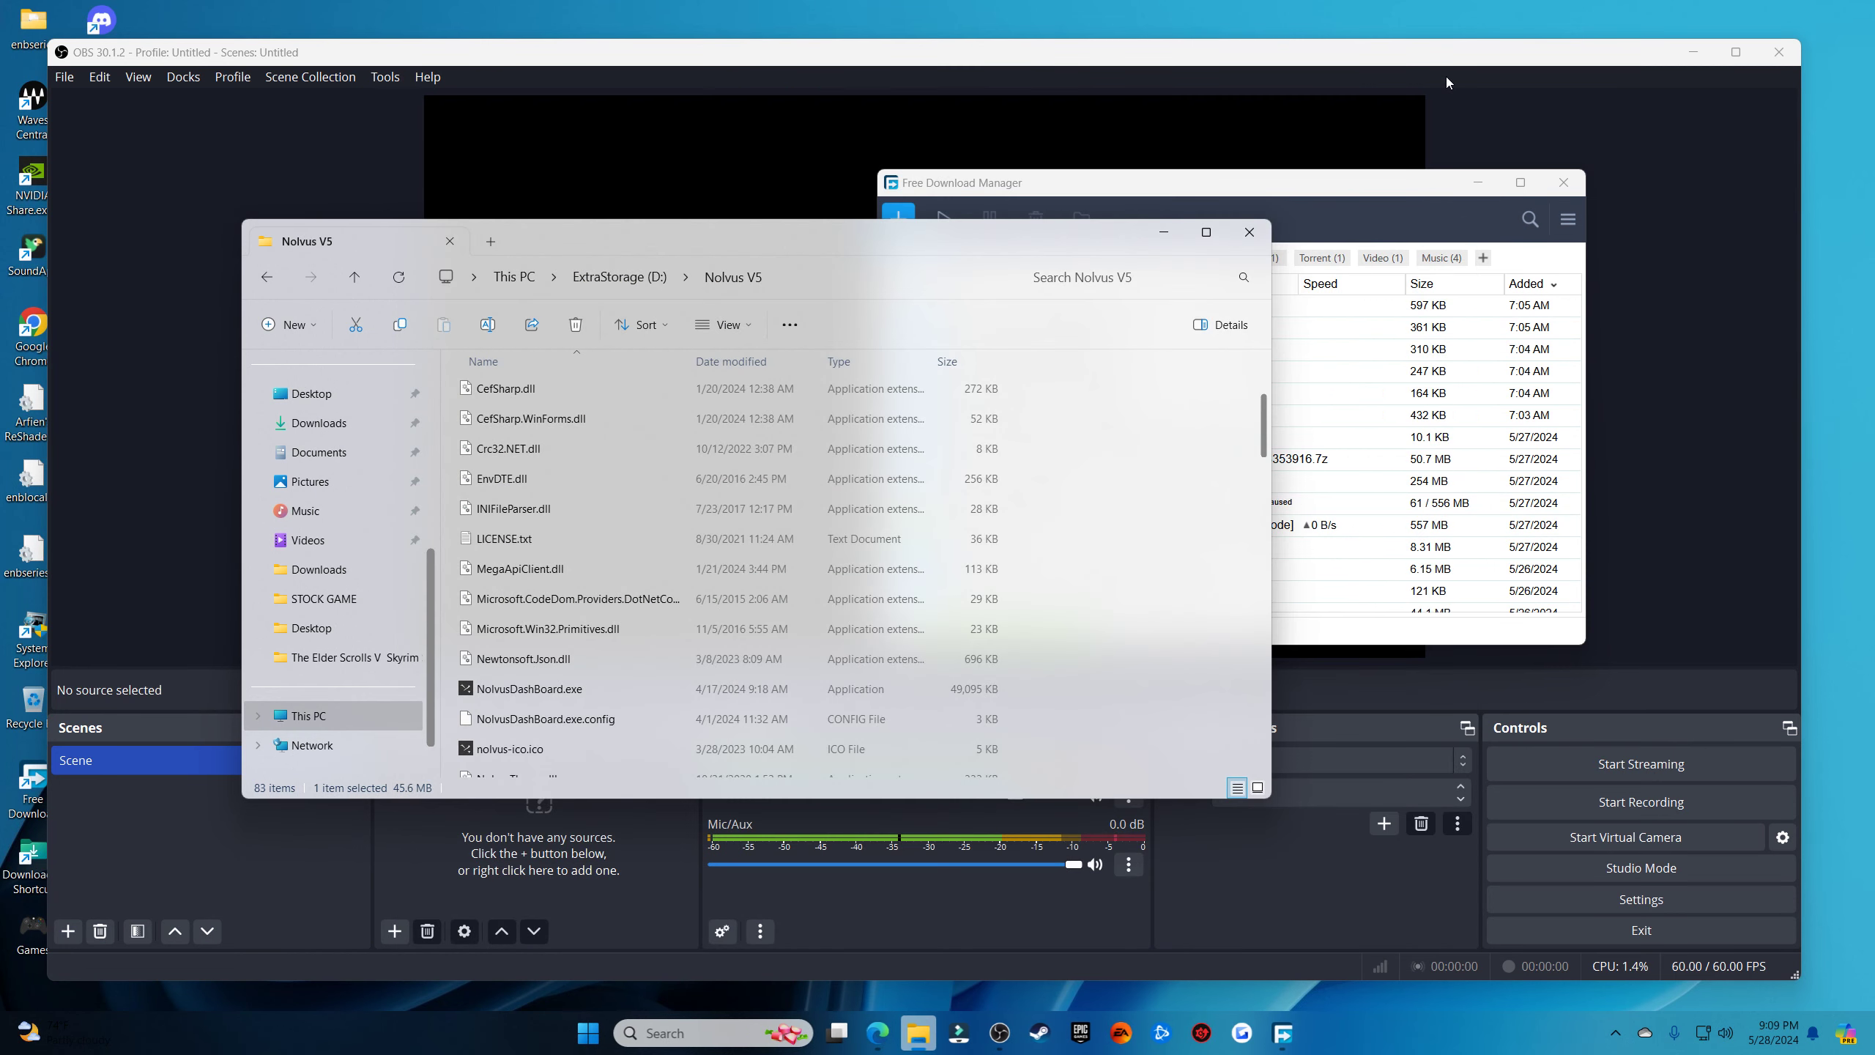
{"action": "left_click", "coordinate": [1248, 233]}
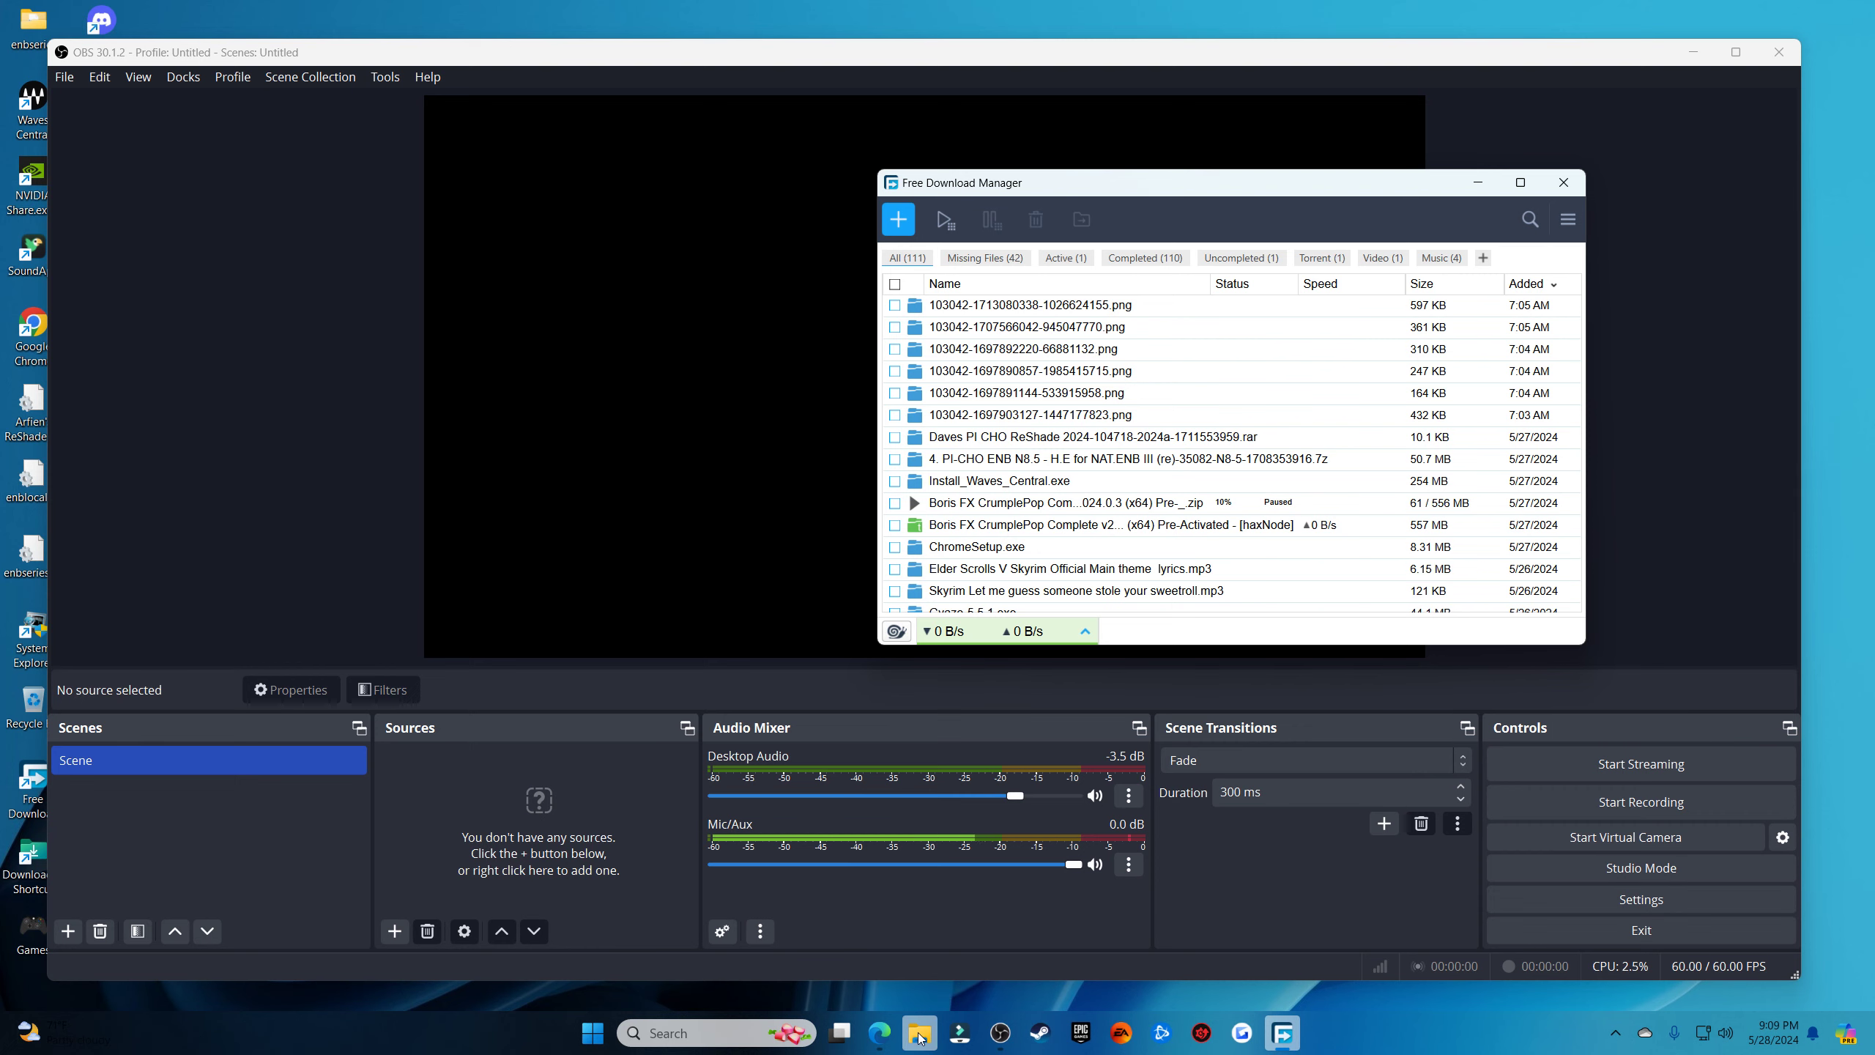
In the browser, open the Nolvus Auto Installer's FAQ & Troubleshooting page and look through its list of installer error questions
{"action": "left_click", "coordinate": [879, 1033]}
{"action": "left_click", "coordinate": [513, 13]}
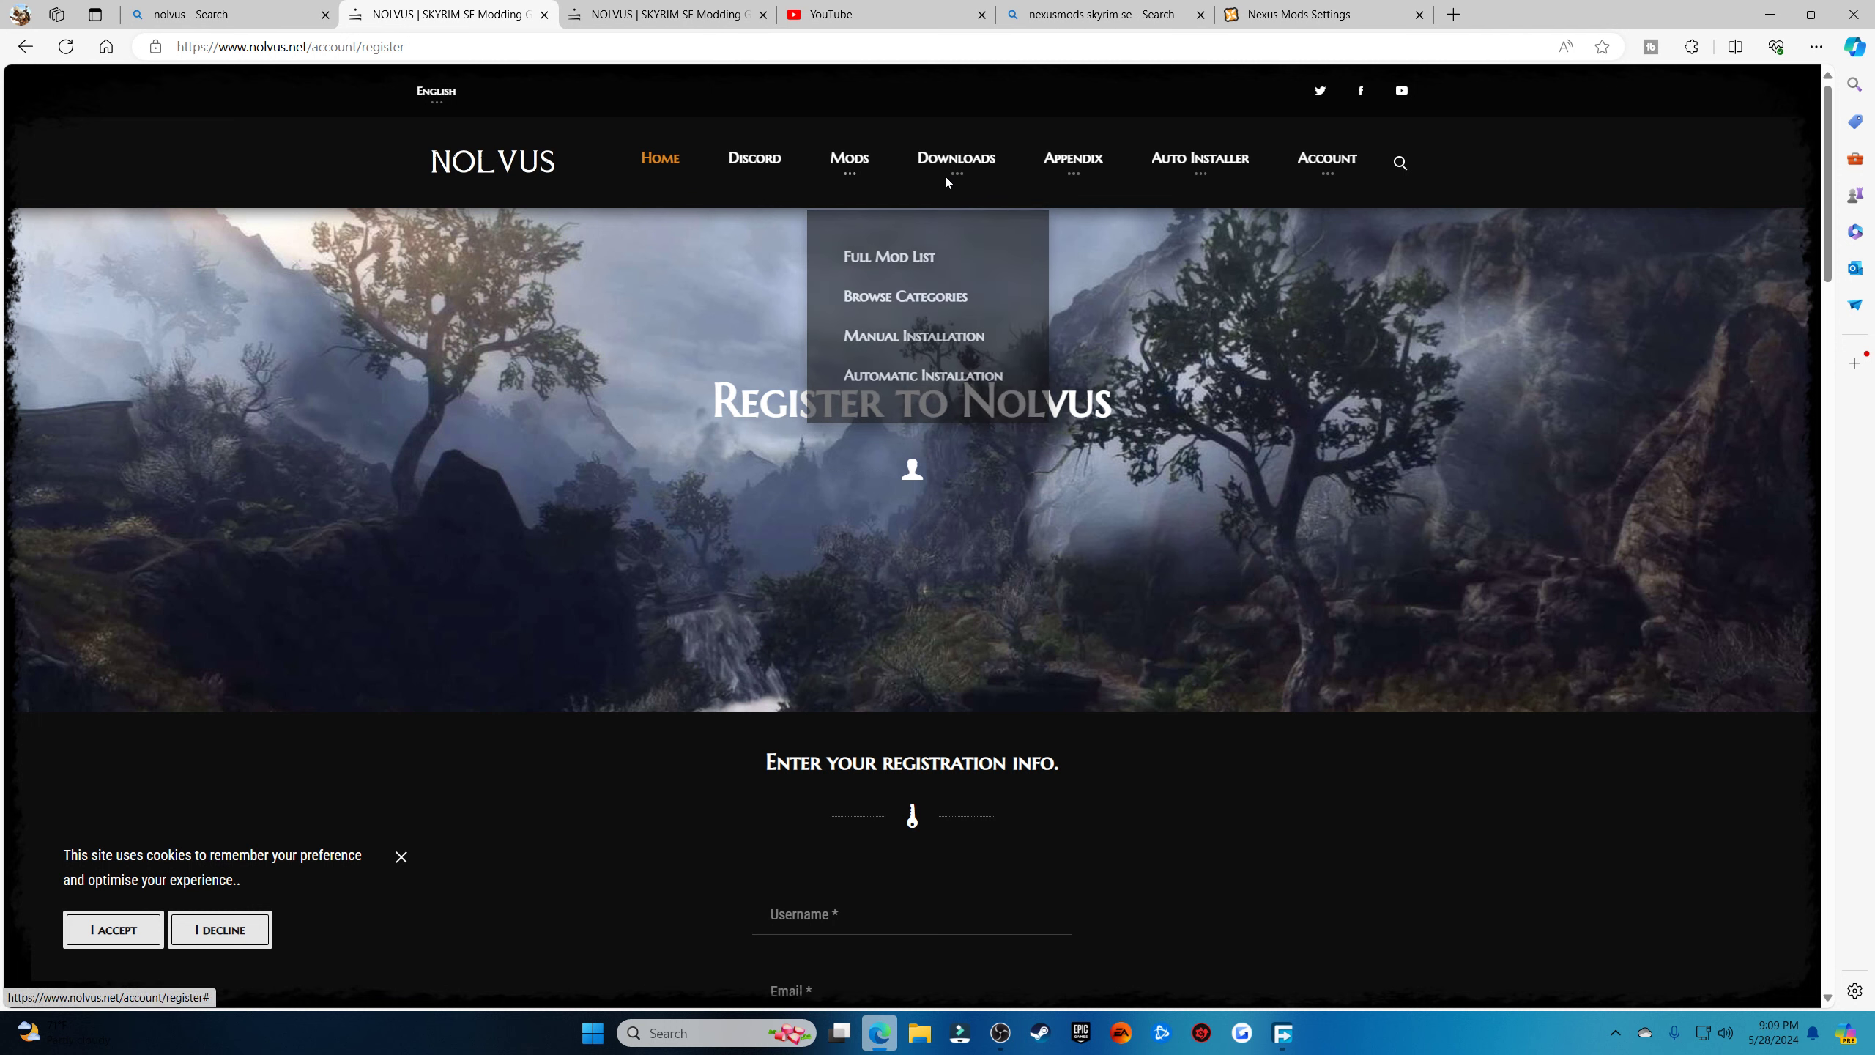
{"action": "mouse_move", "coordinate": [1086, 166]}
{"action": "mouse_move", "coordinate": [1167, 165]}
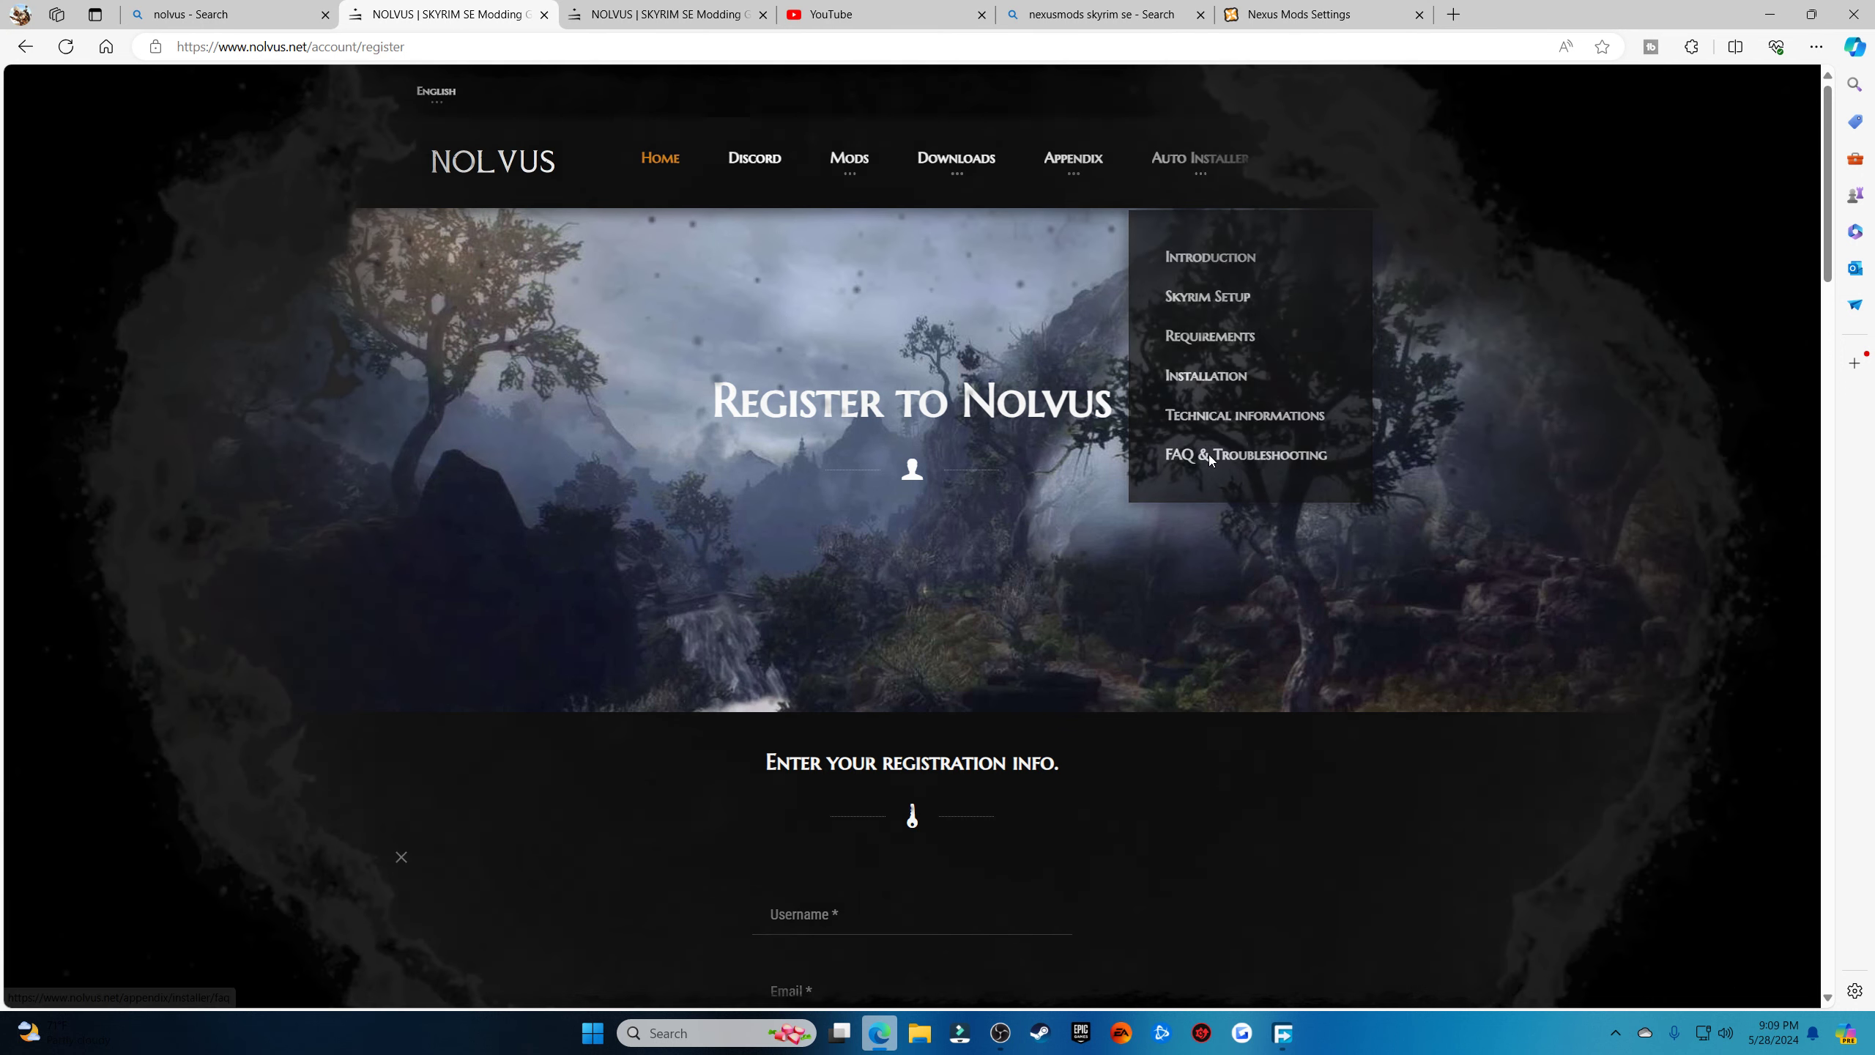
{"action": "left_click", "coordinate": [1210, 455]}
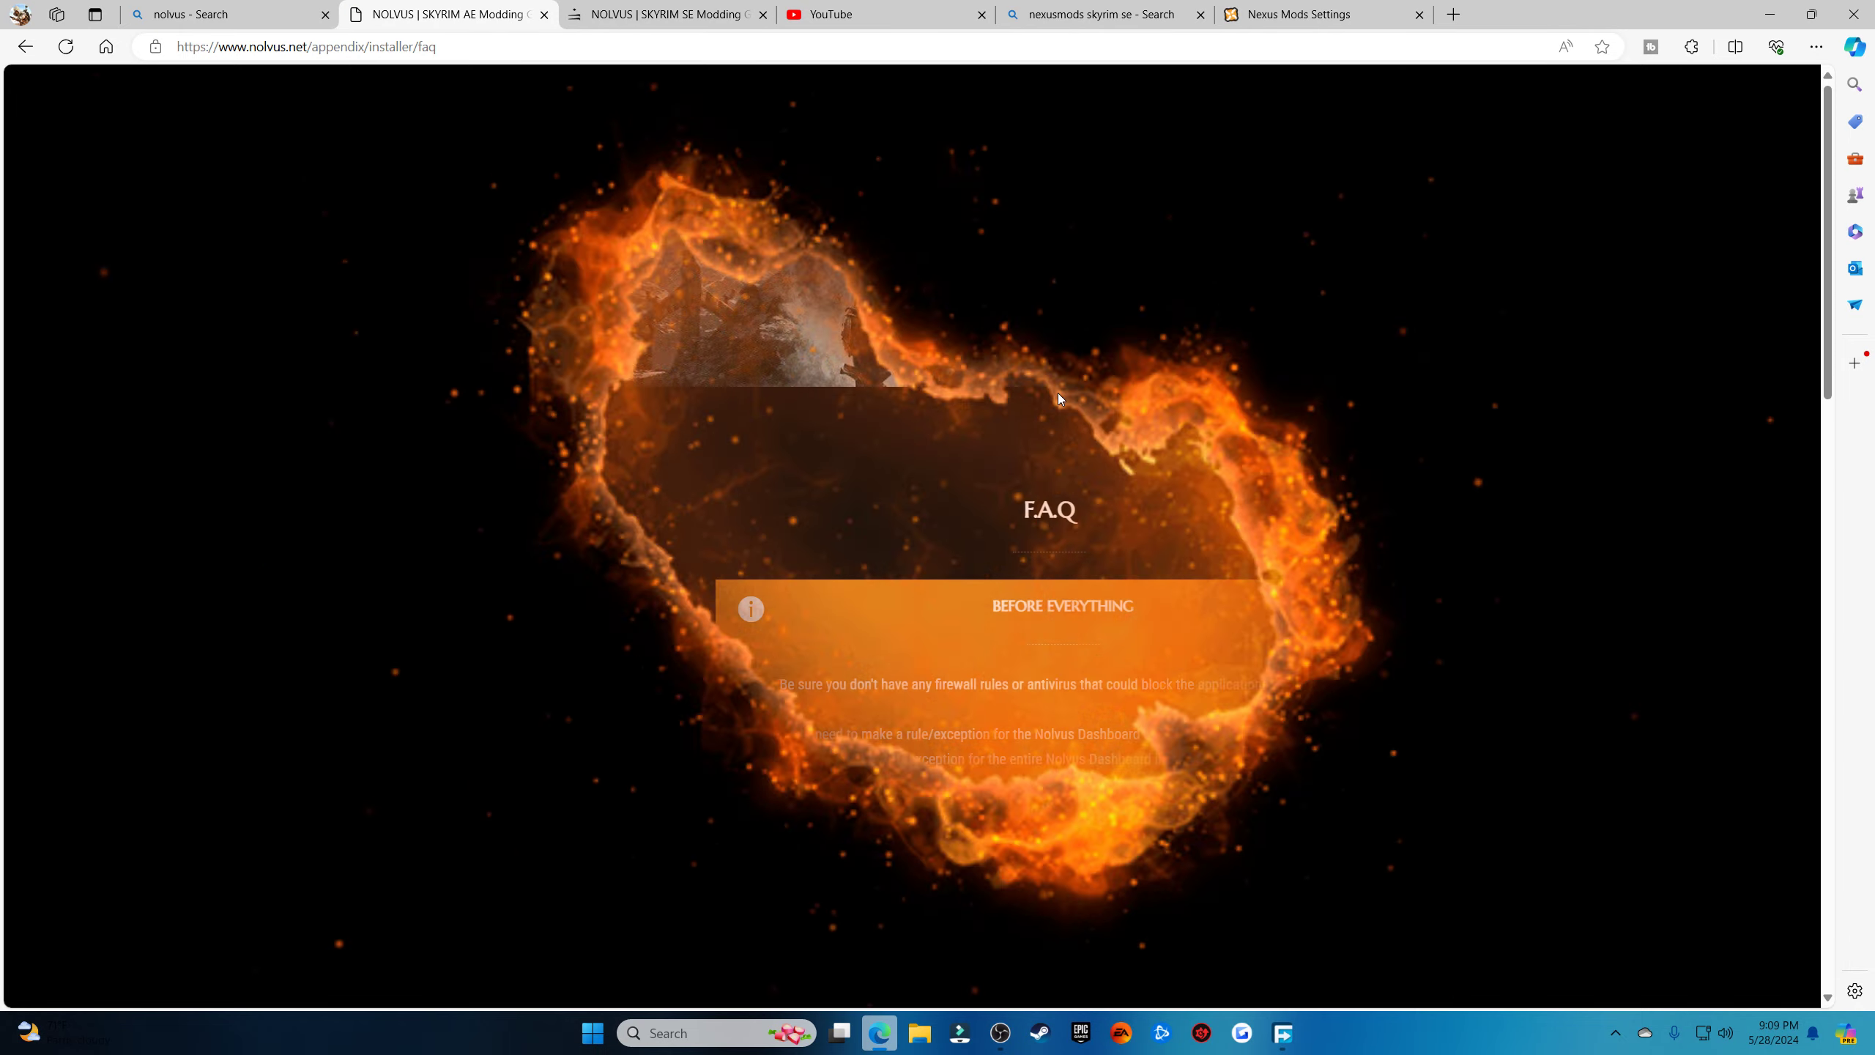
{"action": "scroll", "coordinate": [1058, 399], "scroll_direction": "down", "scroll_amount": 10}
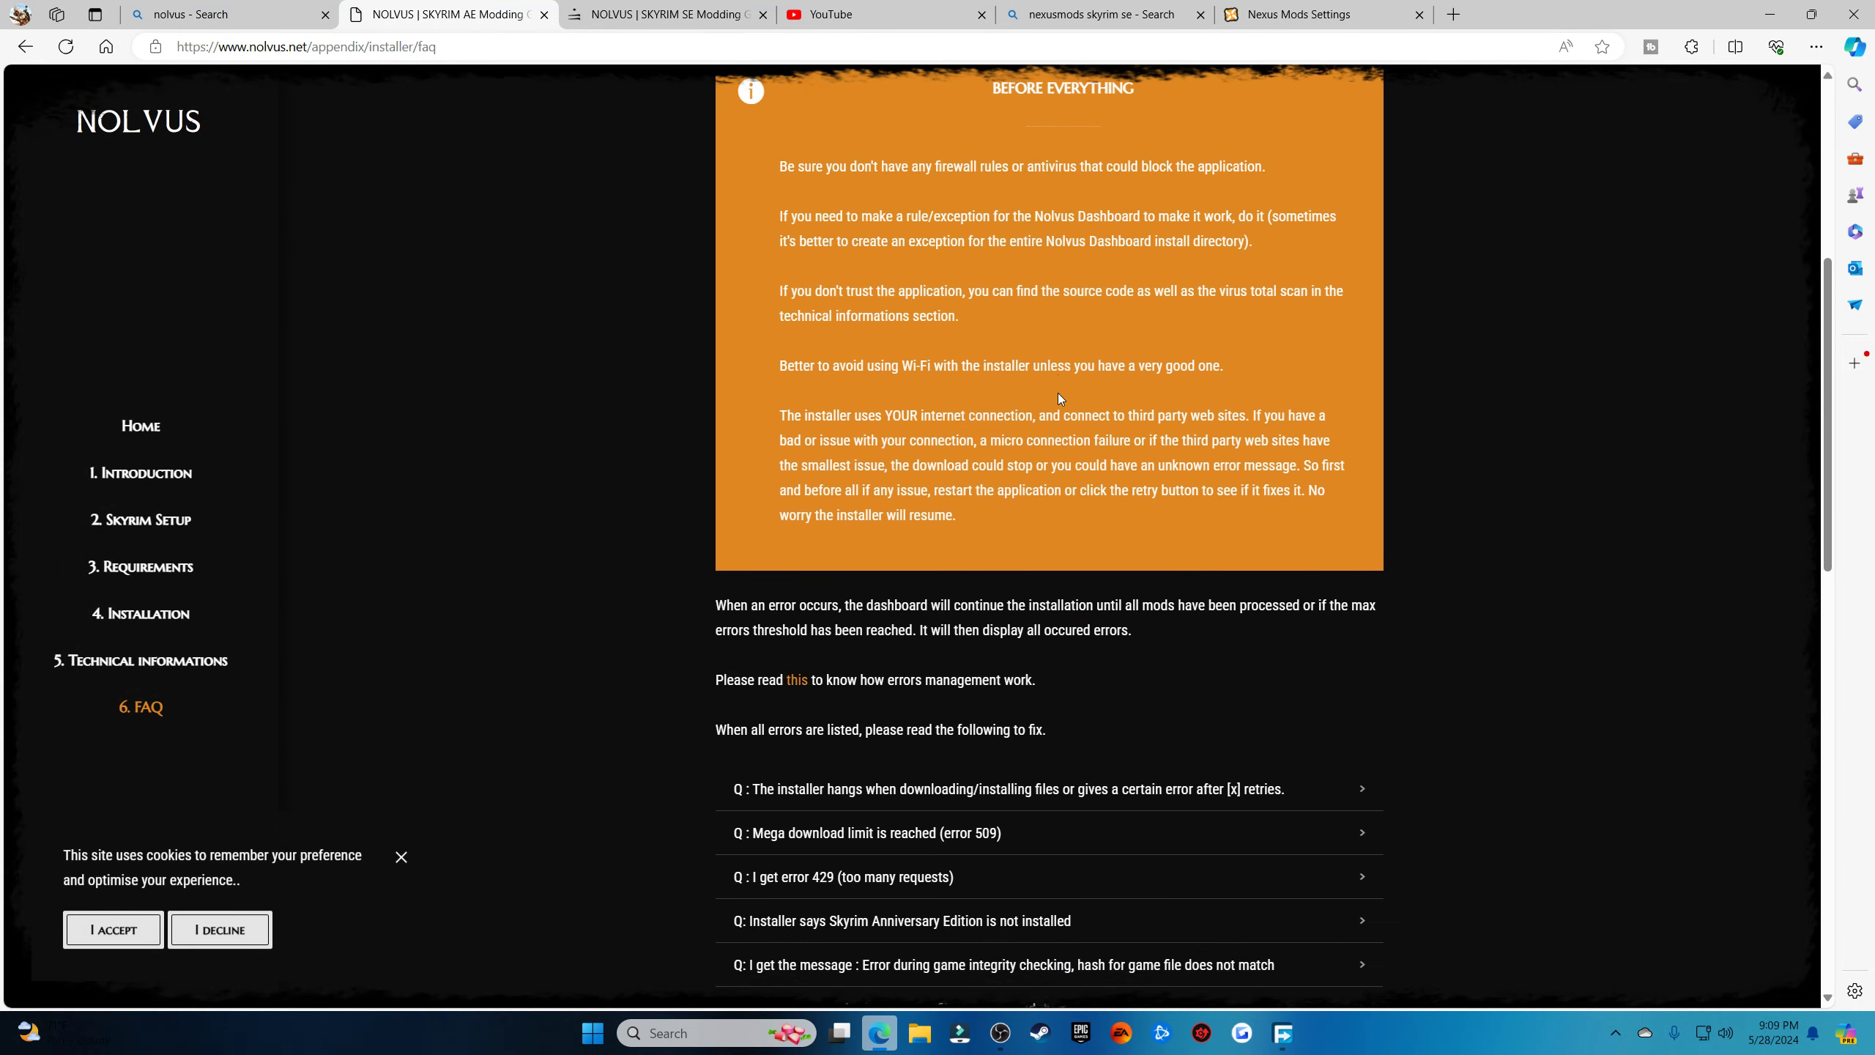
{"action": "scroll", "coordinate": [1058, 399], "scroll_direction": "down", "scroll_amount": 7}
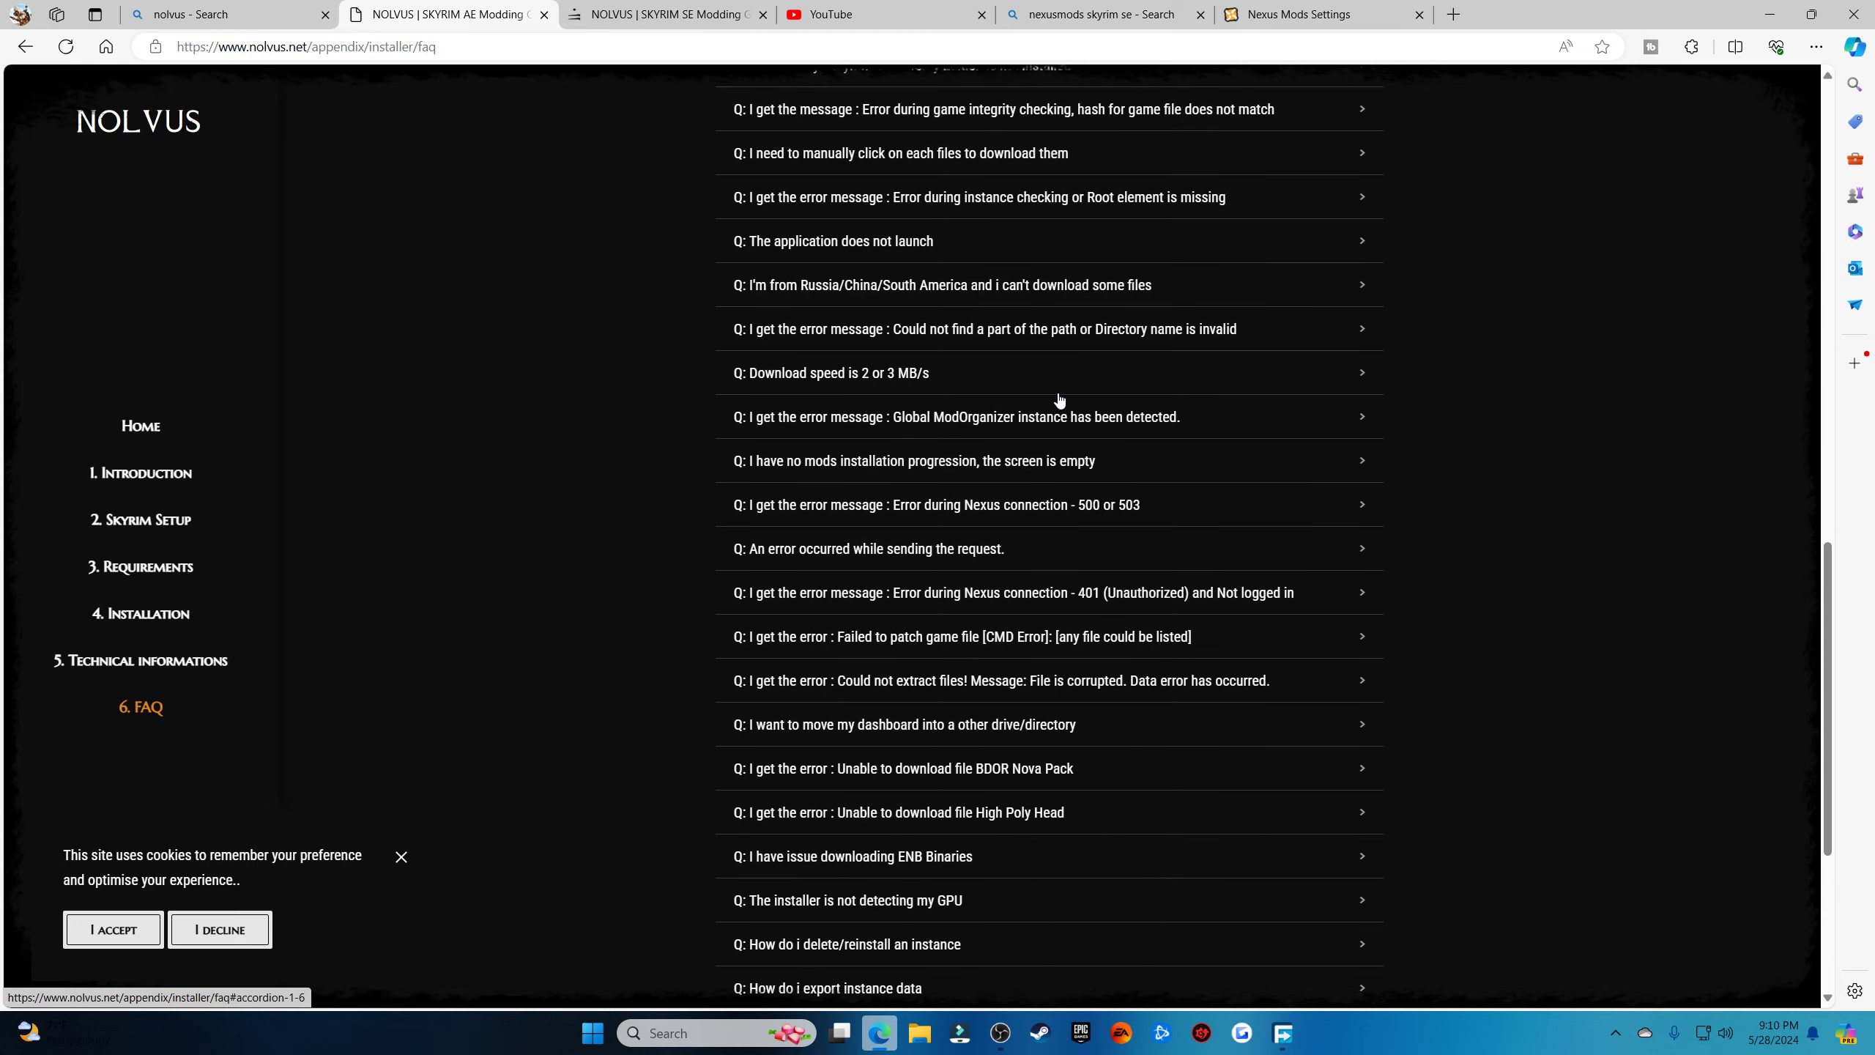
{"action": "scroll", "coordinate": [1059, 399], "scroll_direction": "down", "scroll_amount": 2}
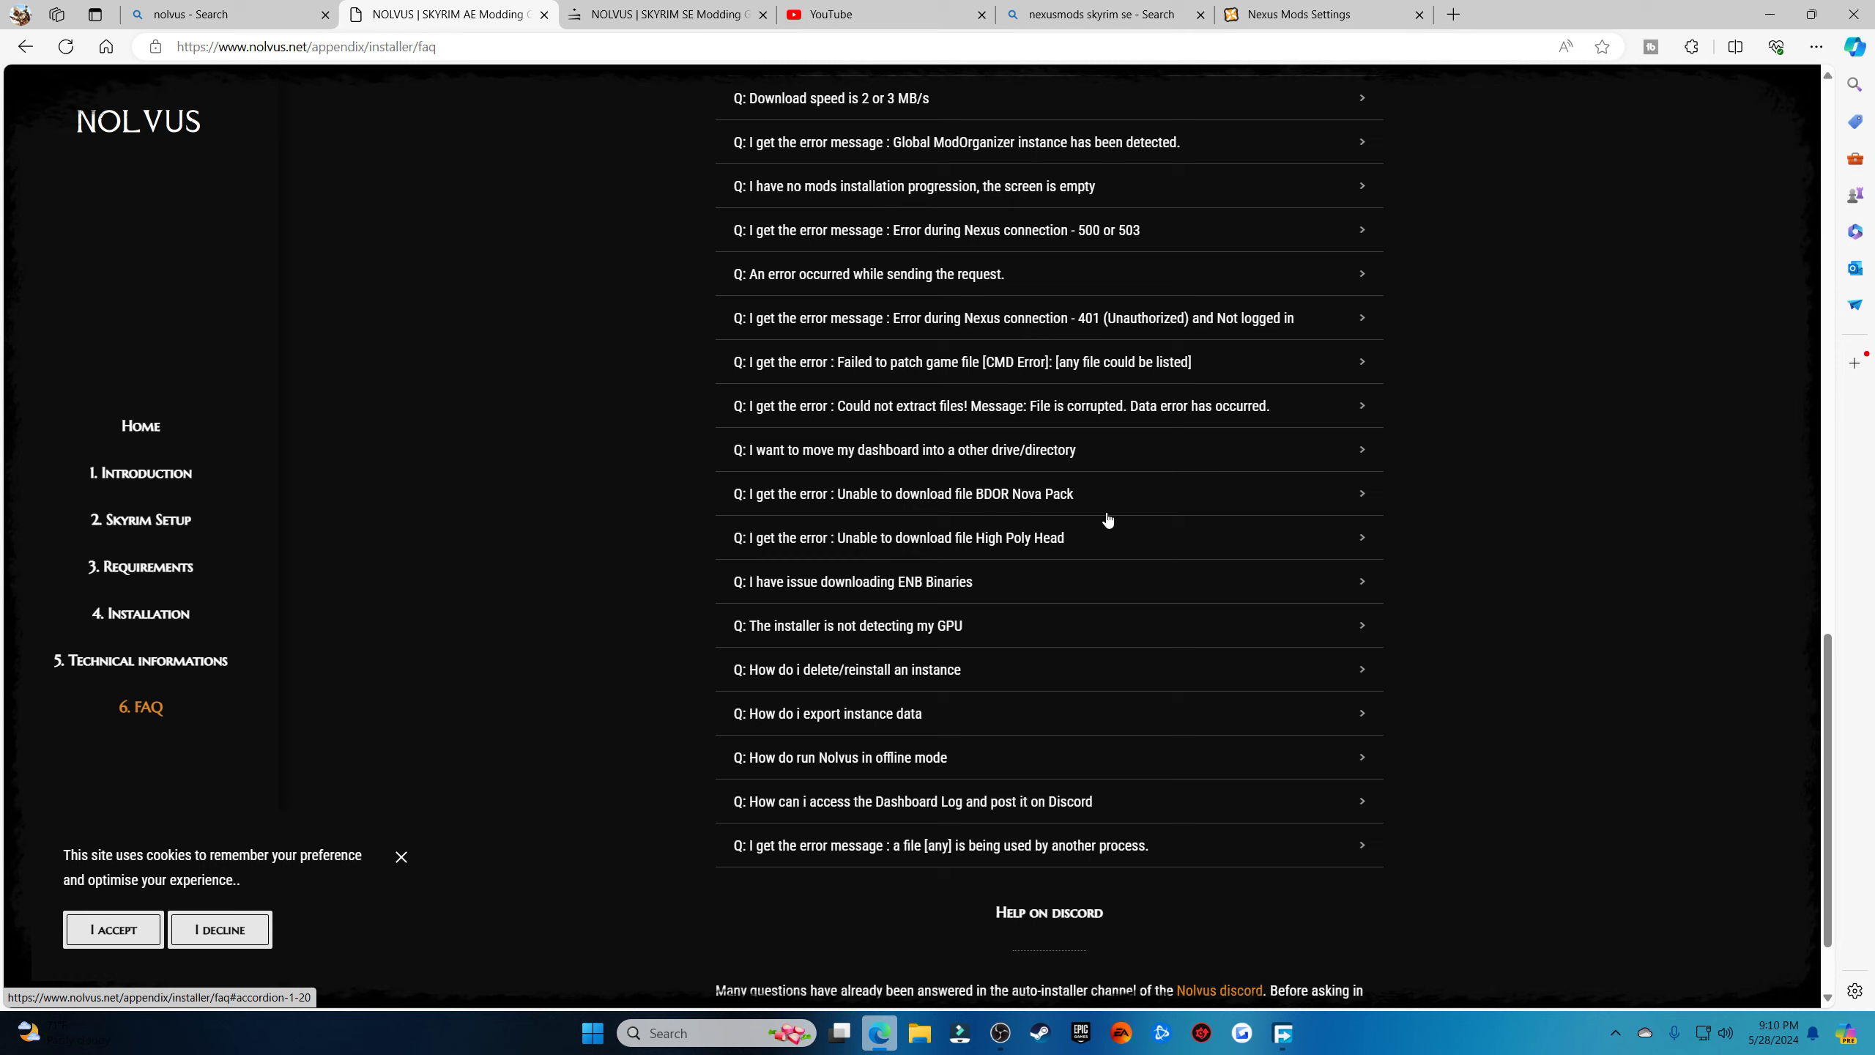
Read the FAQ answers on failed BDOR Nova Pack and High Poly Head downloads, and minimize the browser
{"action": "left_click", "coordinate": [1164, 509]}
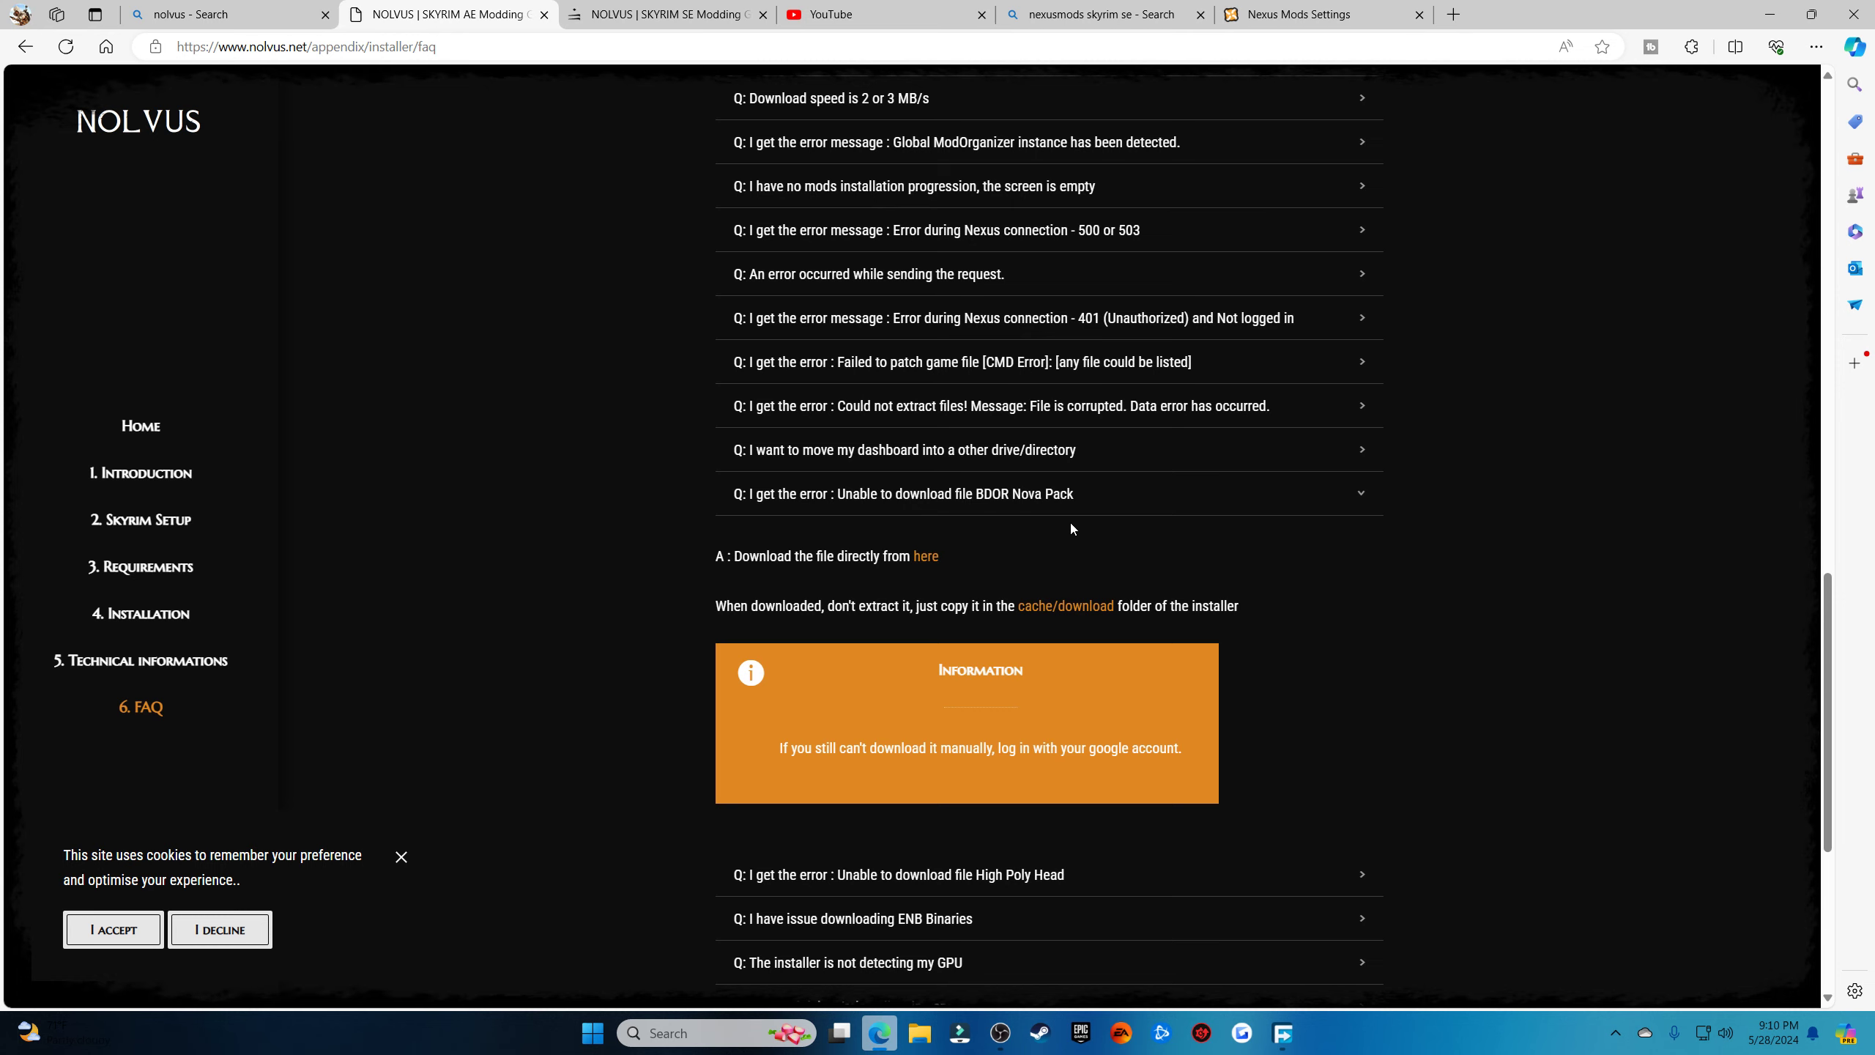
{"action": "scroll", "coordinate": [1069, 522], "scroll_direction": "down", "scroll_amount": 3}
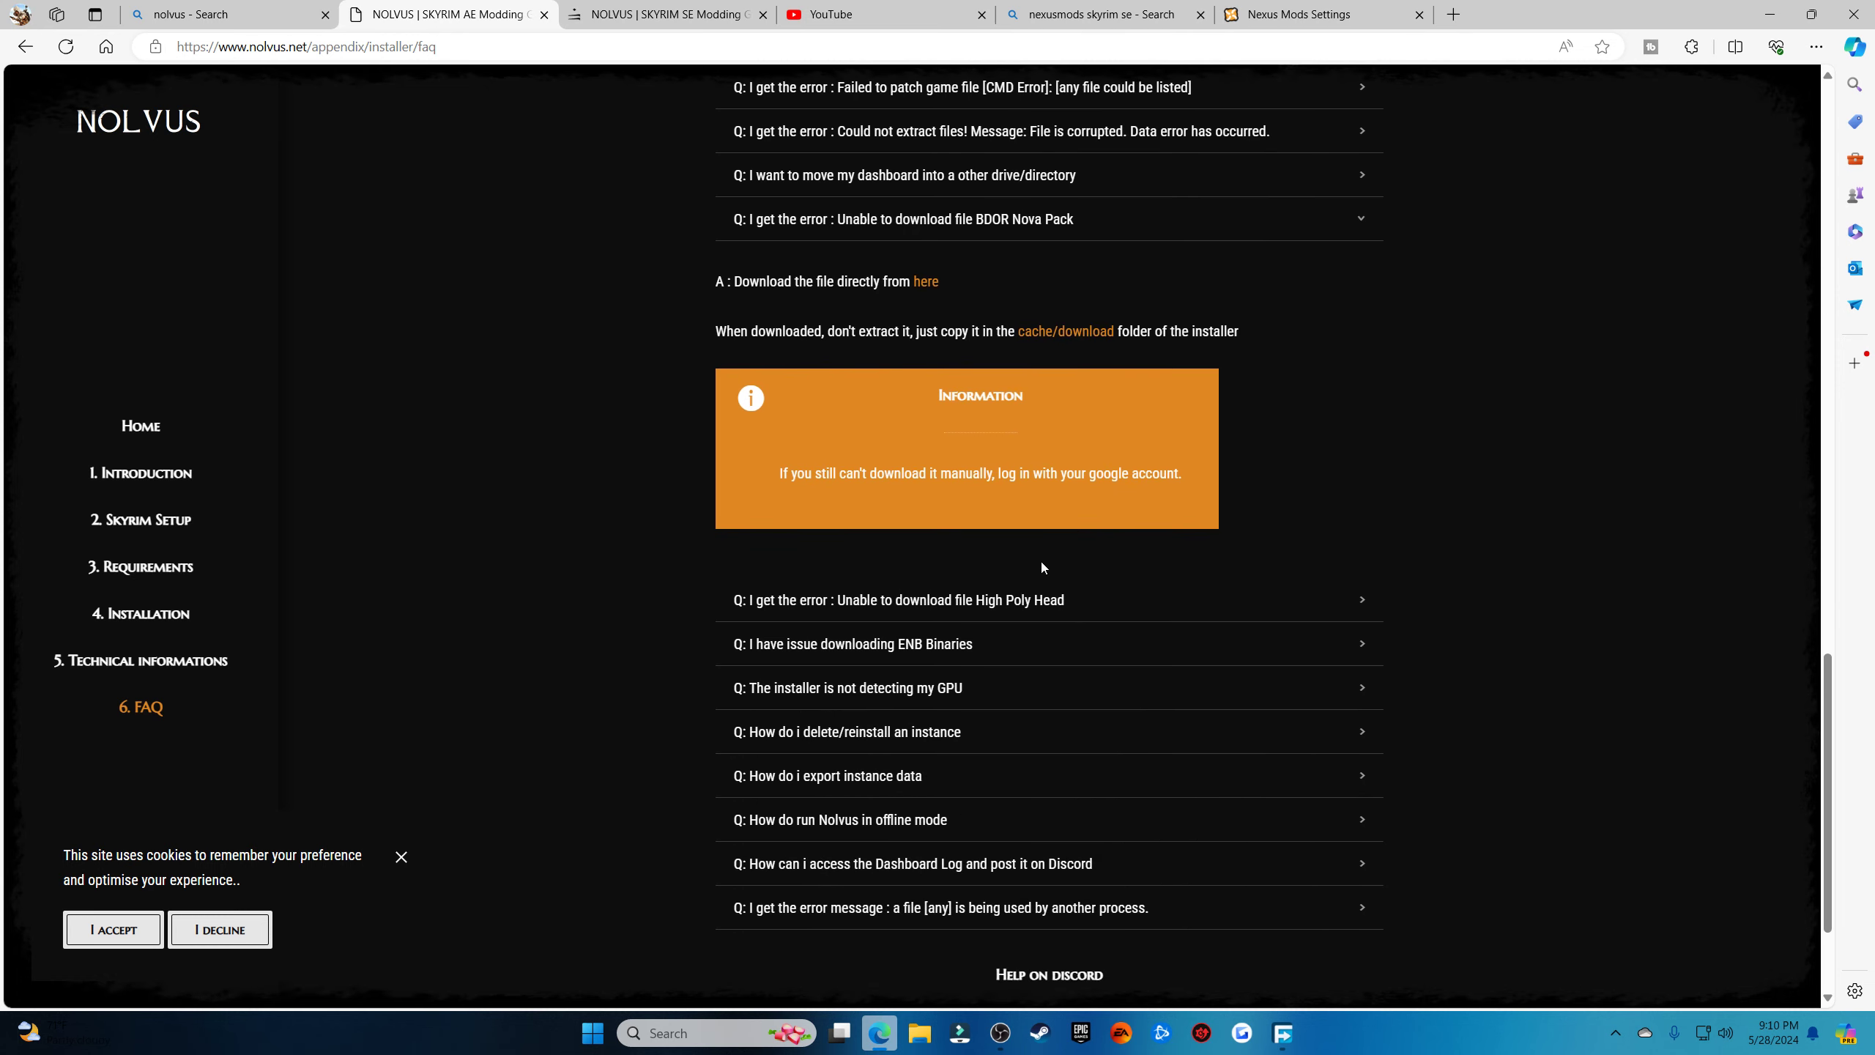
{"action": "left_click", "coordinate": [1045, 597]}
{"action": "scroll", "coordinate": [1044, 593], "scroll_direction": "down", "scroll_amount": 1}
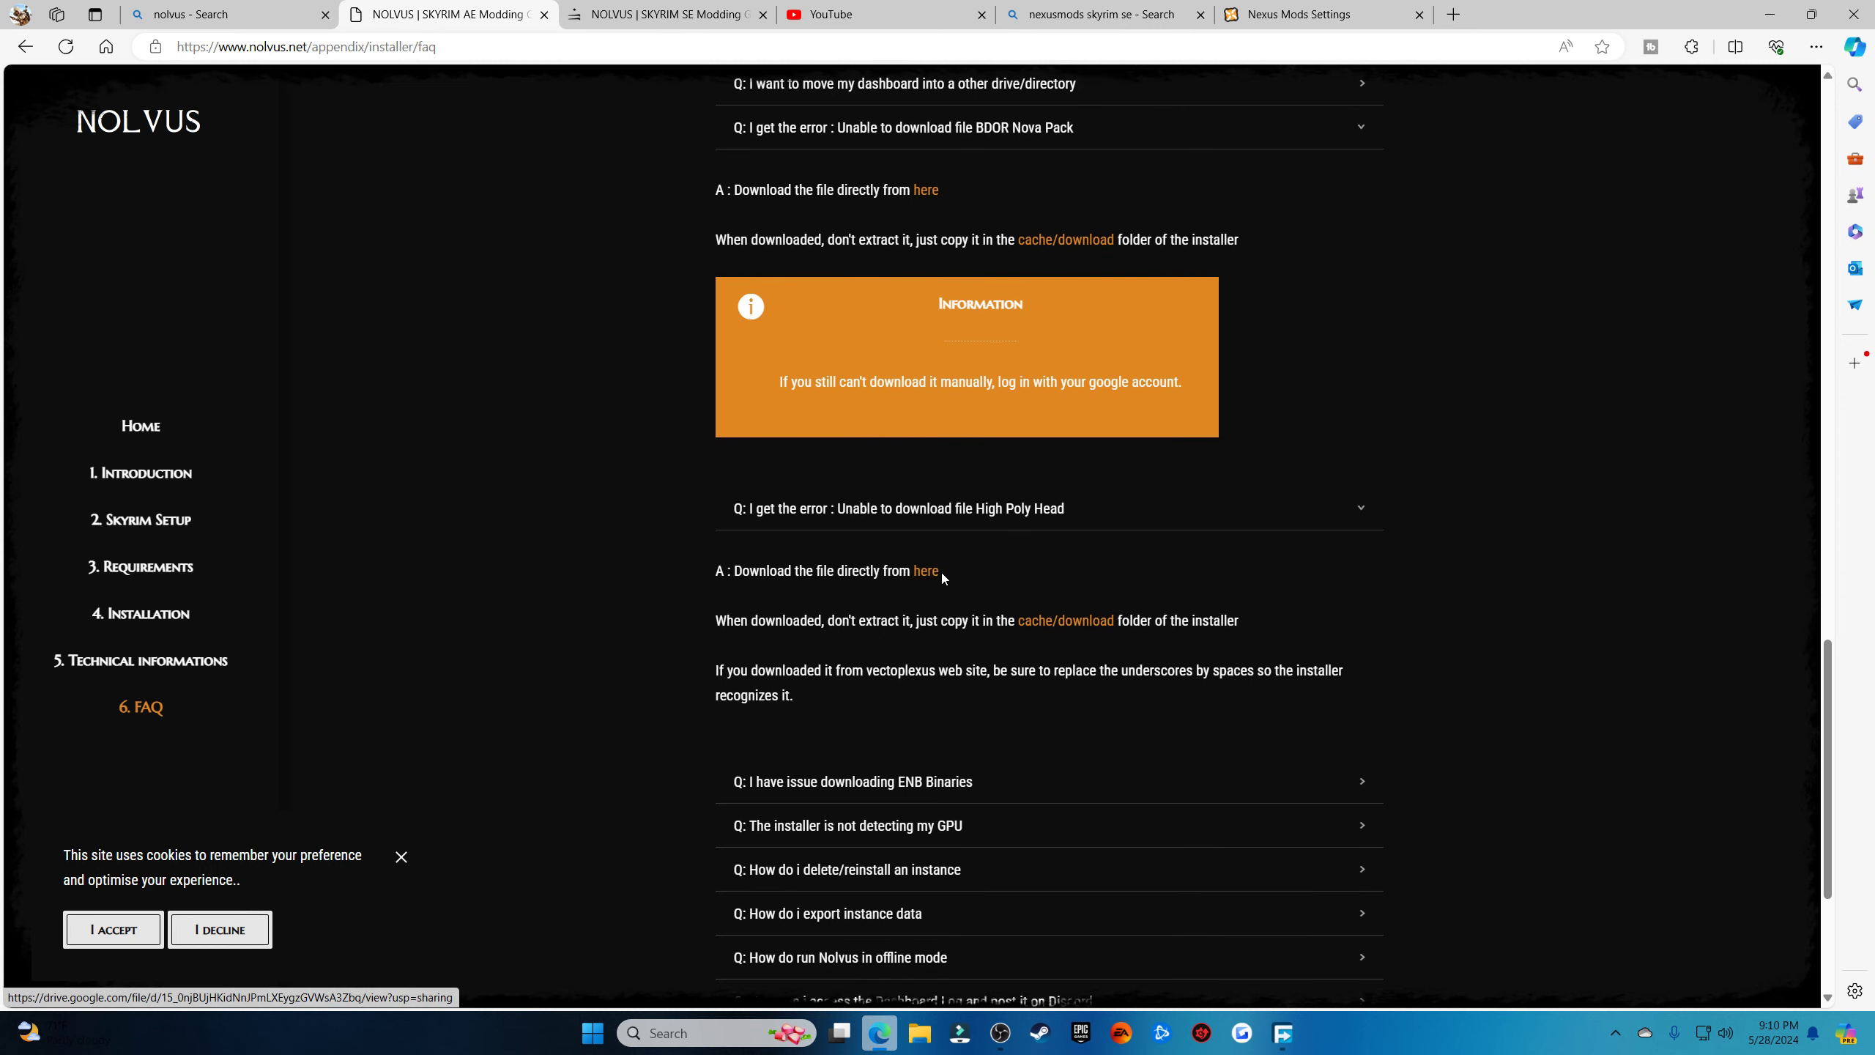
{"action": "scroll", "coordinate": [1063, 570], "scroll_direction": "up", "scroll_amount": 5}
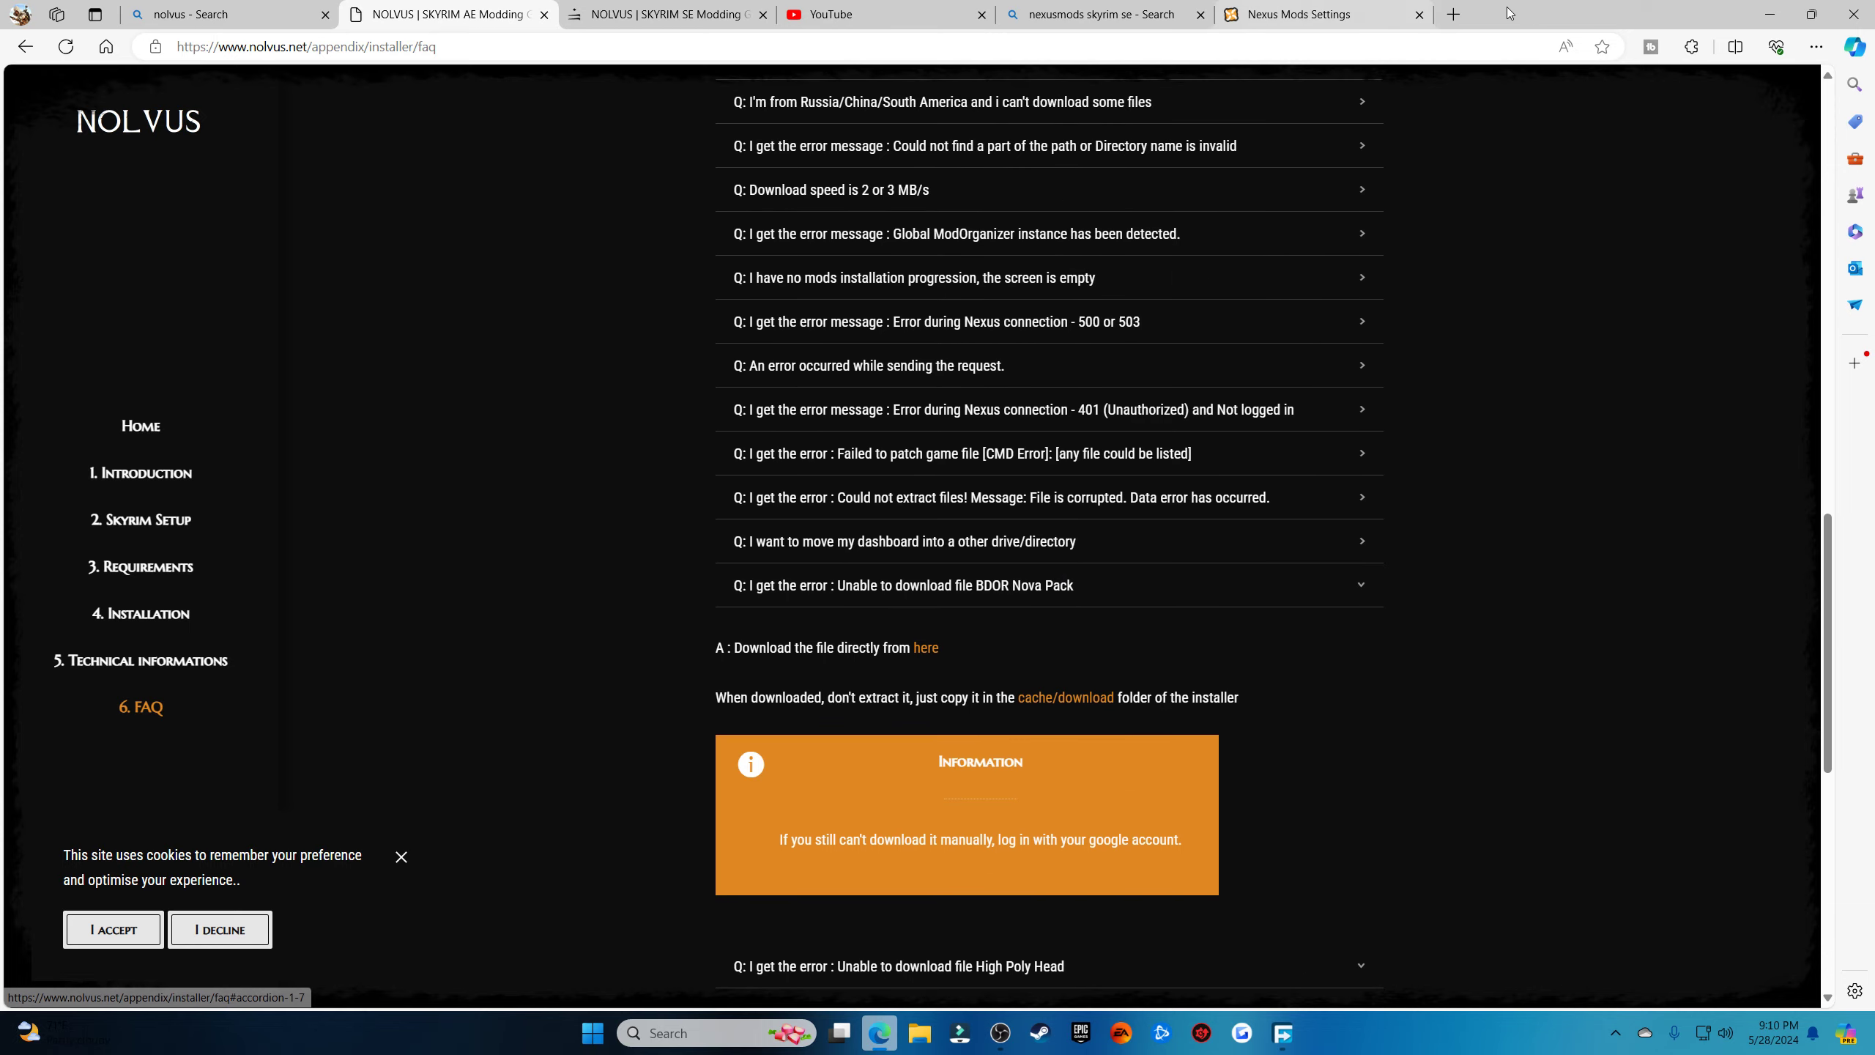
{"action": "left_click", "coordinate": [1769, 11]}
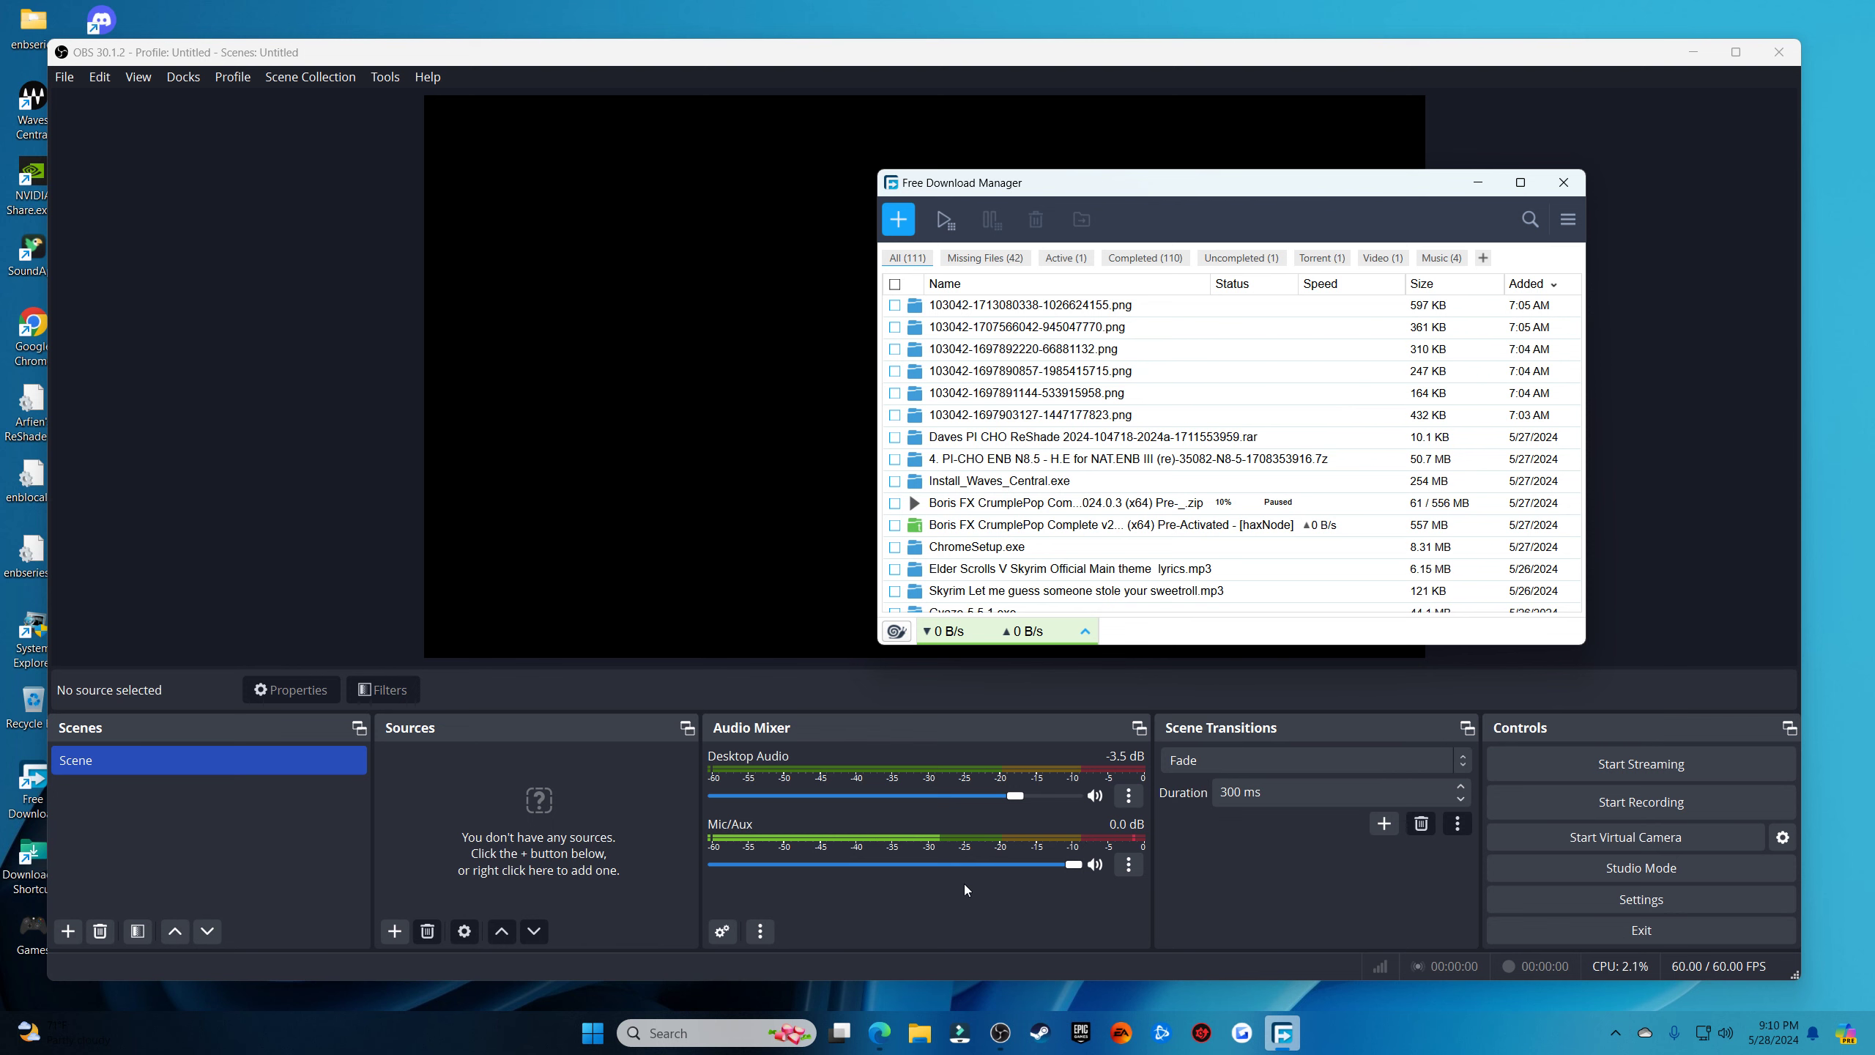
In File Explorer, view the Cache\Downloads folder inside Nolvus V5 on the D: drive, and close it along with Free Download Manager
{"action": "left_click", "coordinate": [923, 1033]}
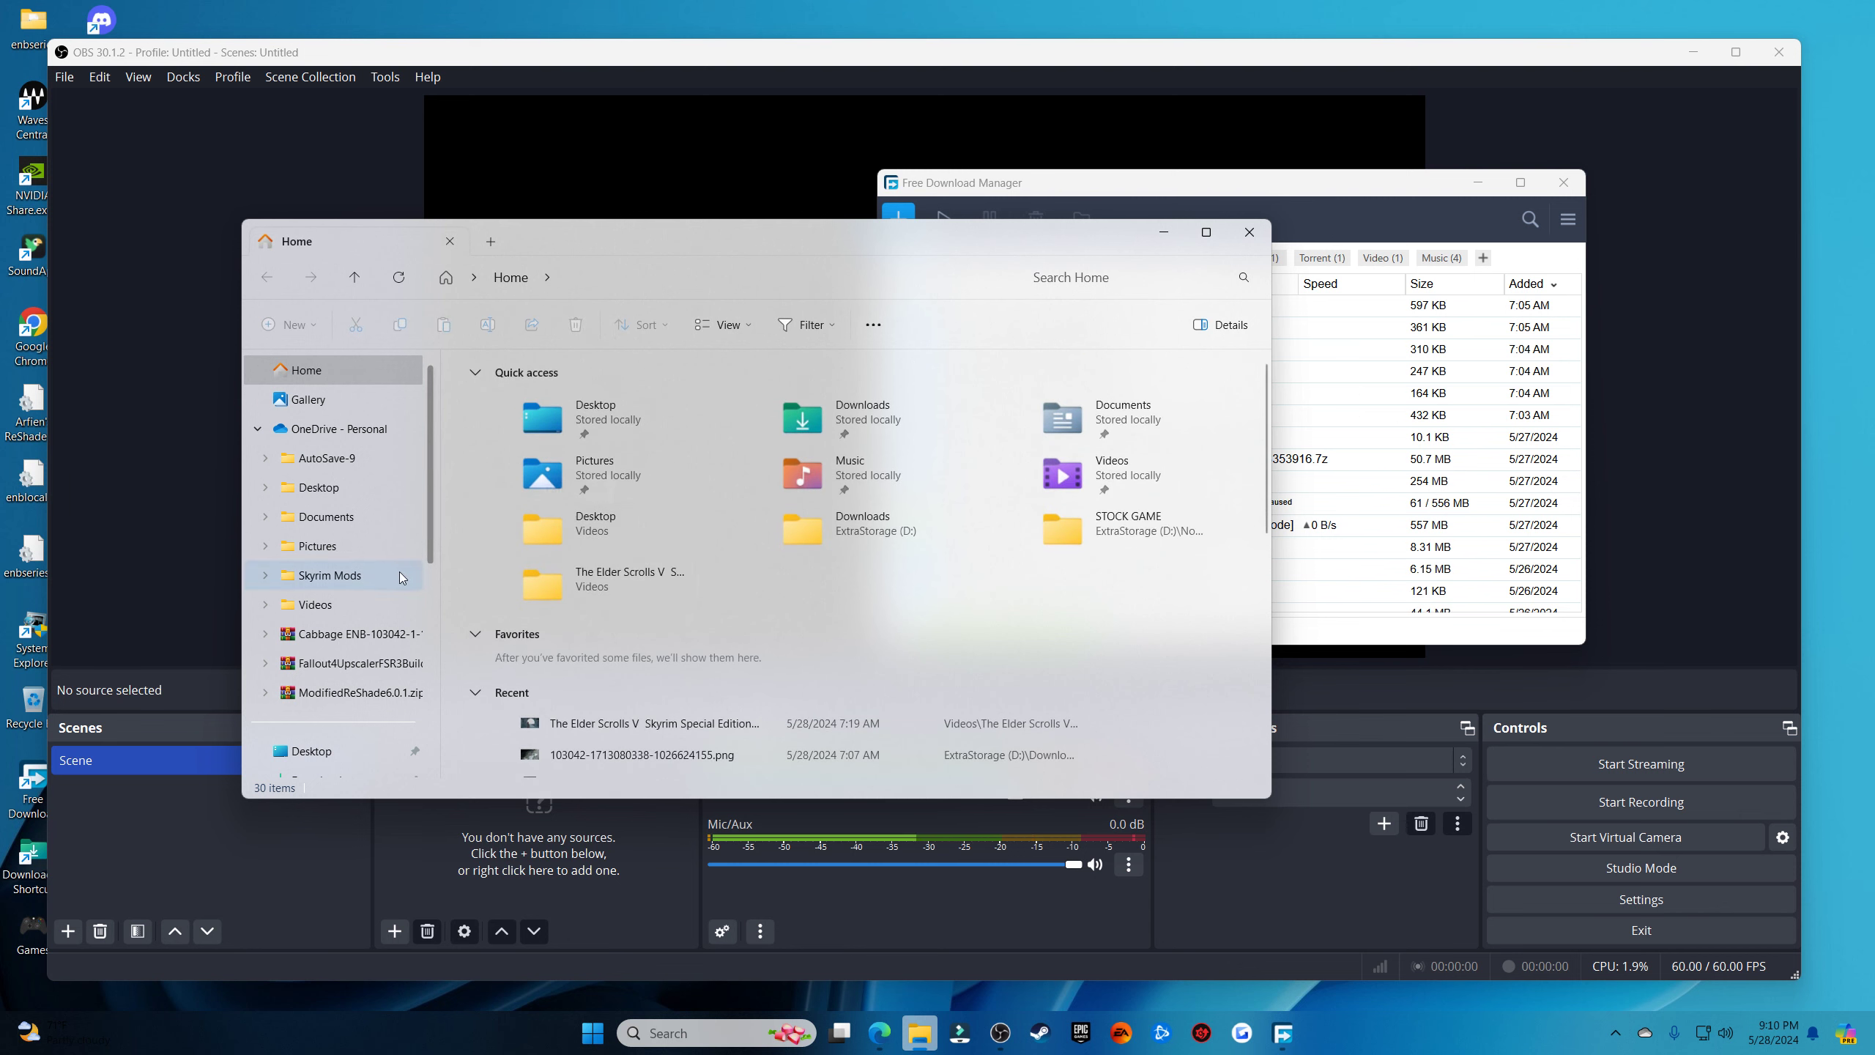
{"action": "scroll", "coordinate": [400, 577], "scroll_direction": "down", "scroll_amount": 5}
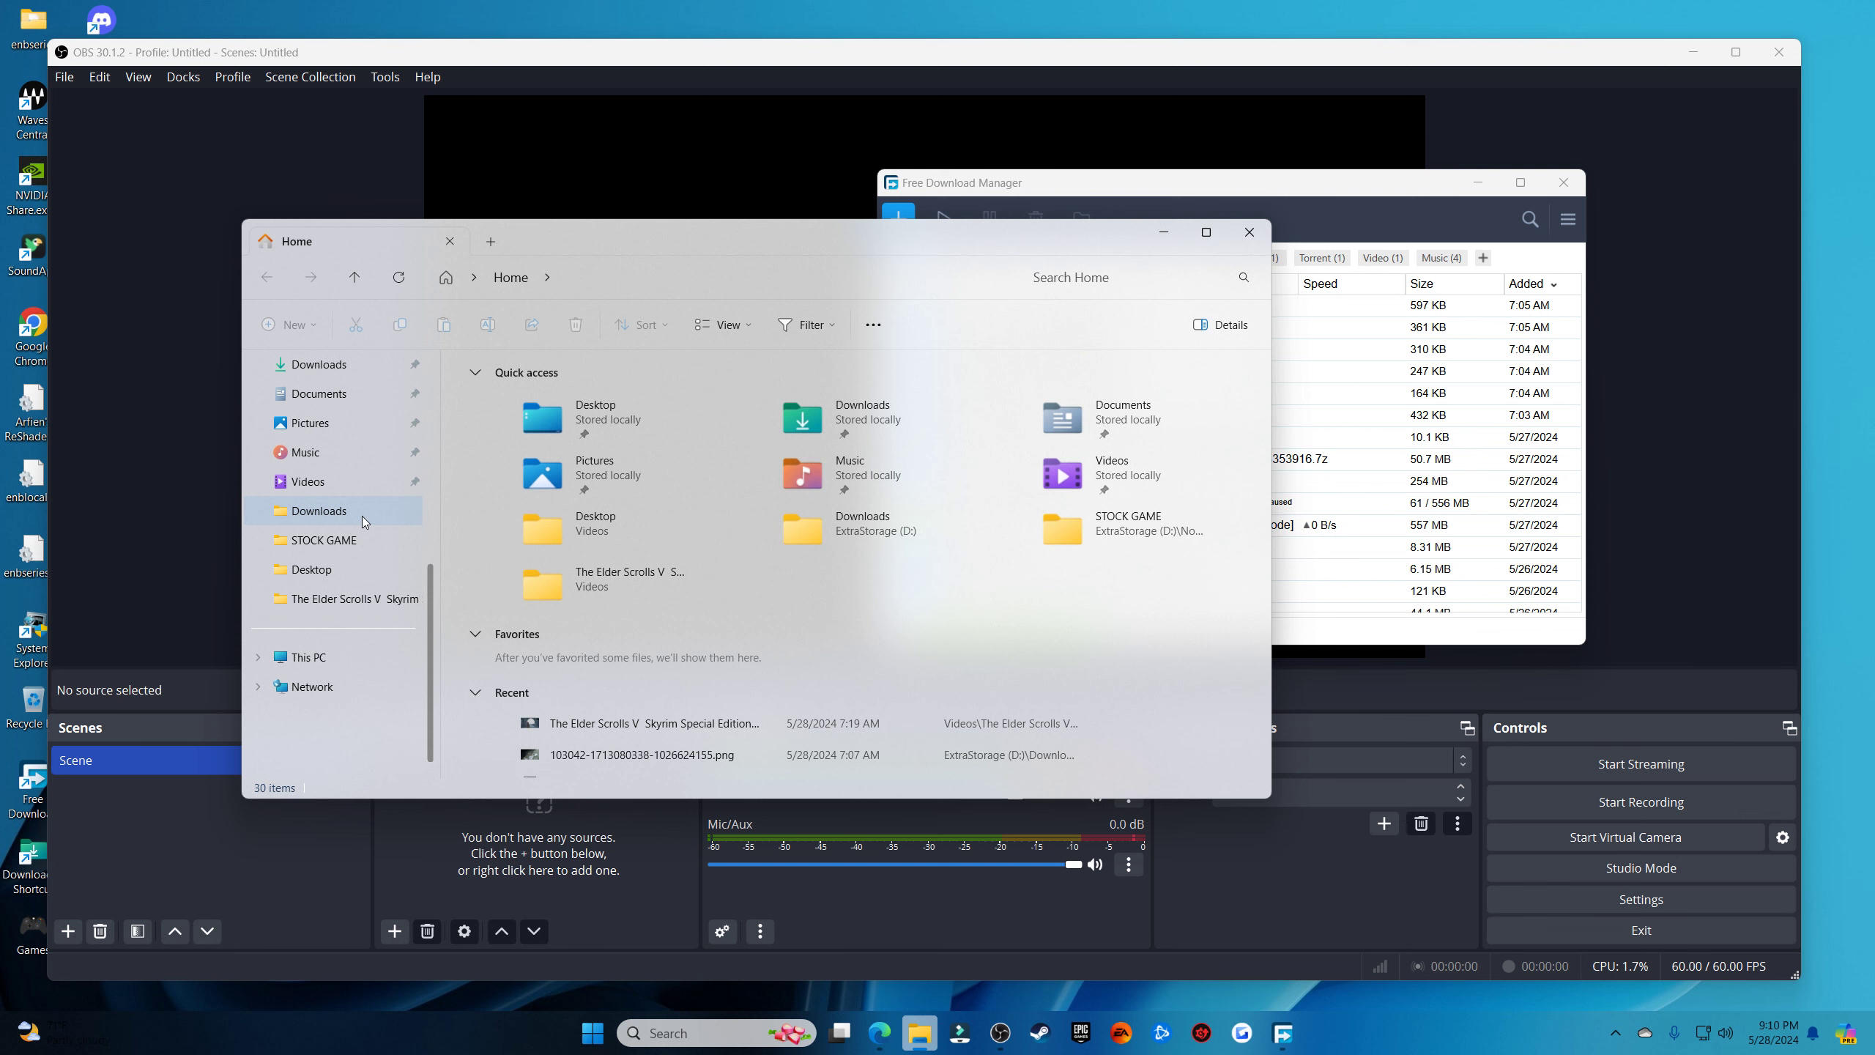
{"action": "left_click", "coordinate": [381, 647]}
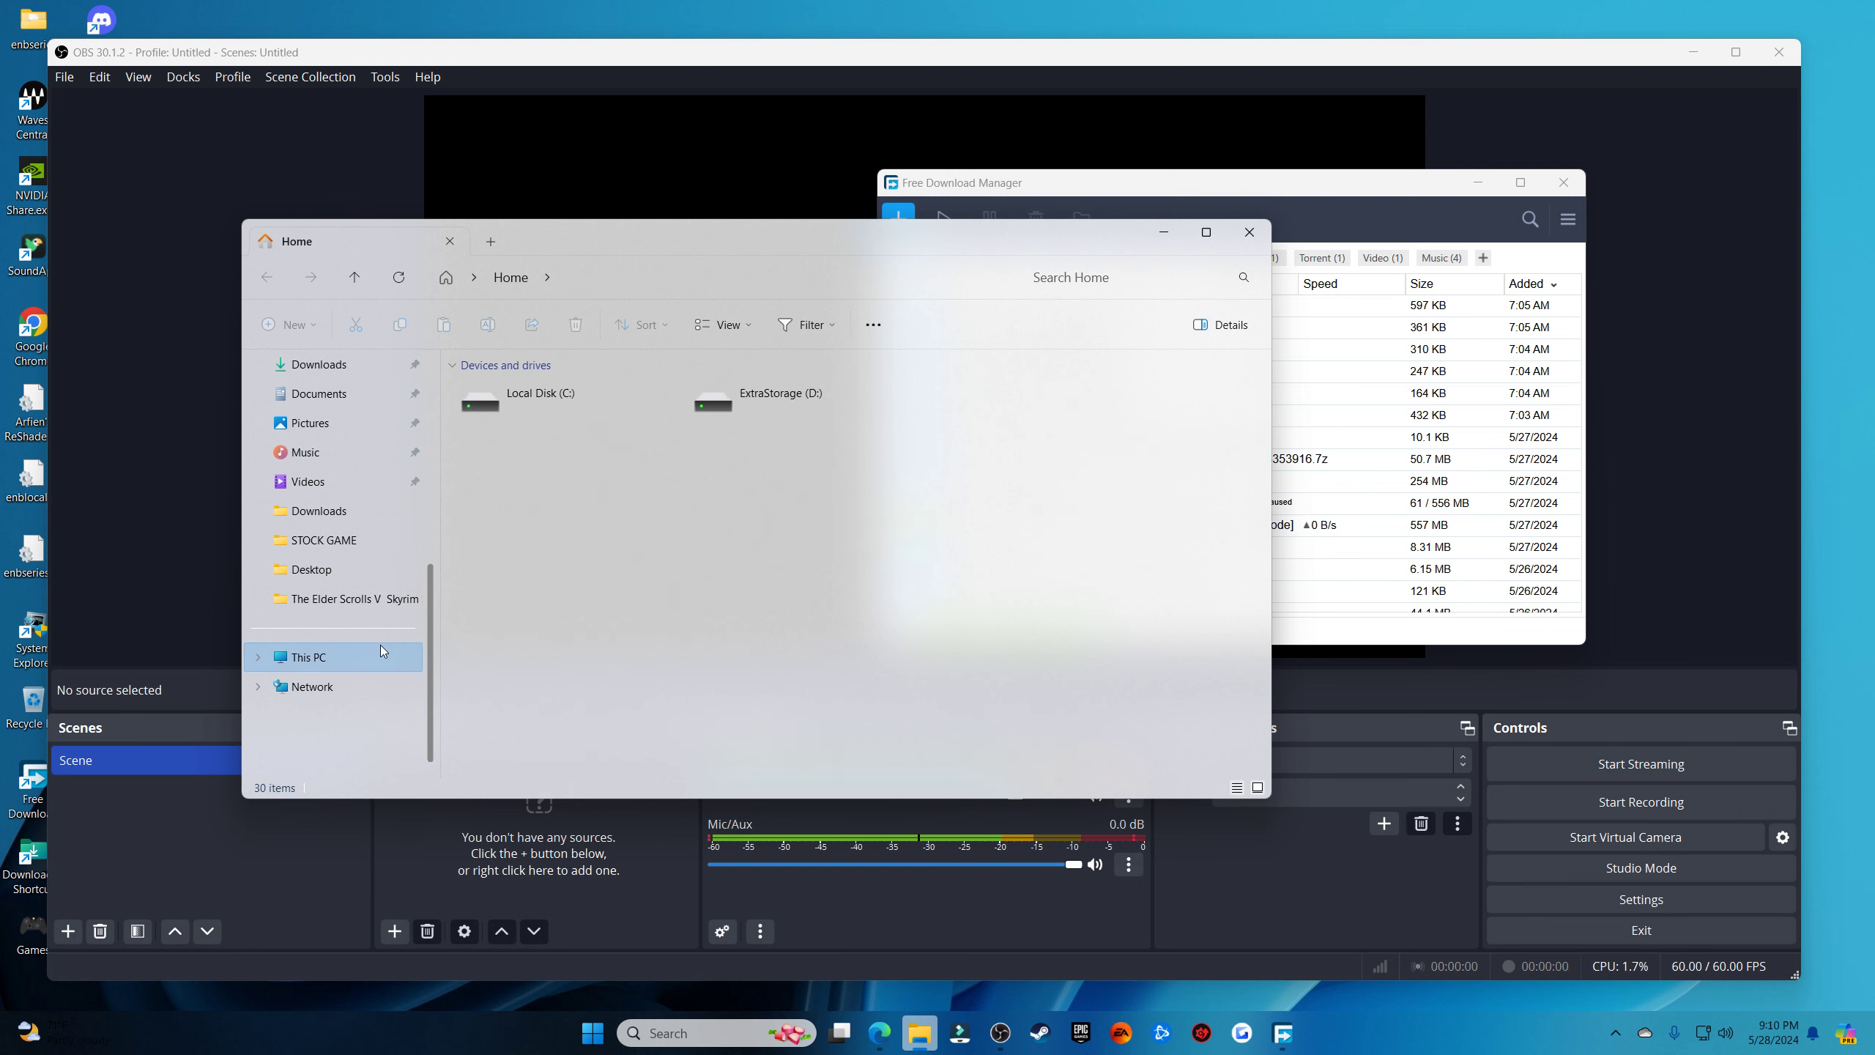
{"action": "double_click", "coordinate": [709, 409]}
{"action": "scroll", "coordinate": [746, 477], "scroll_direction": "down", "scroll_amount": 2}
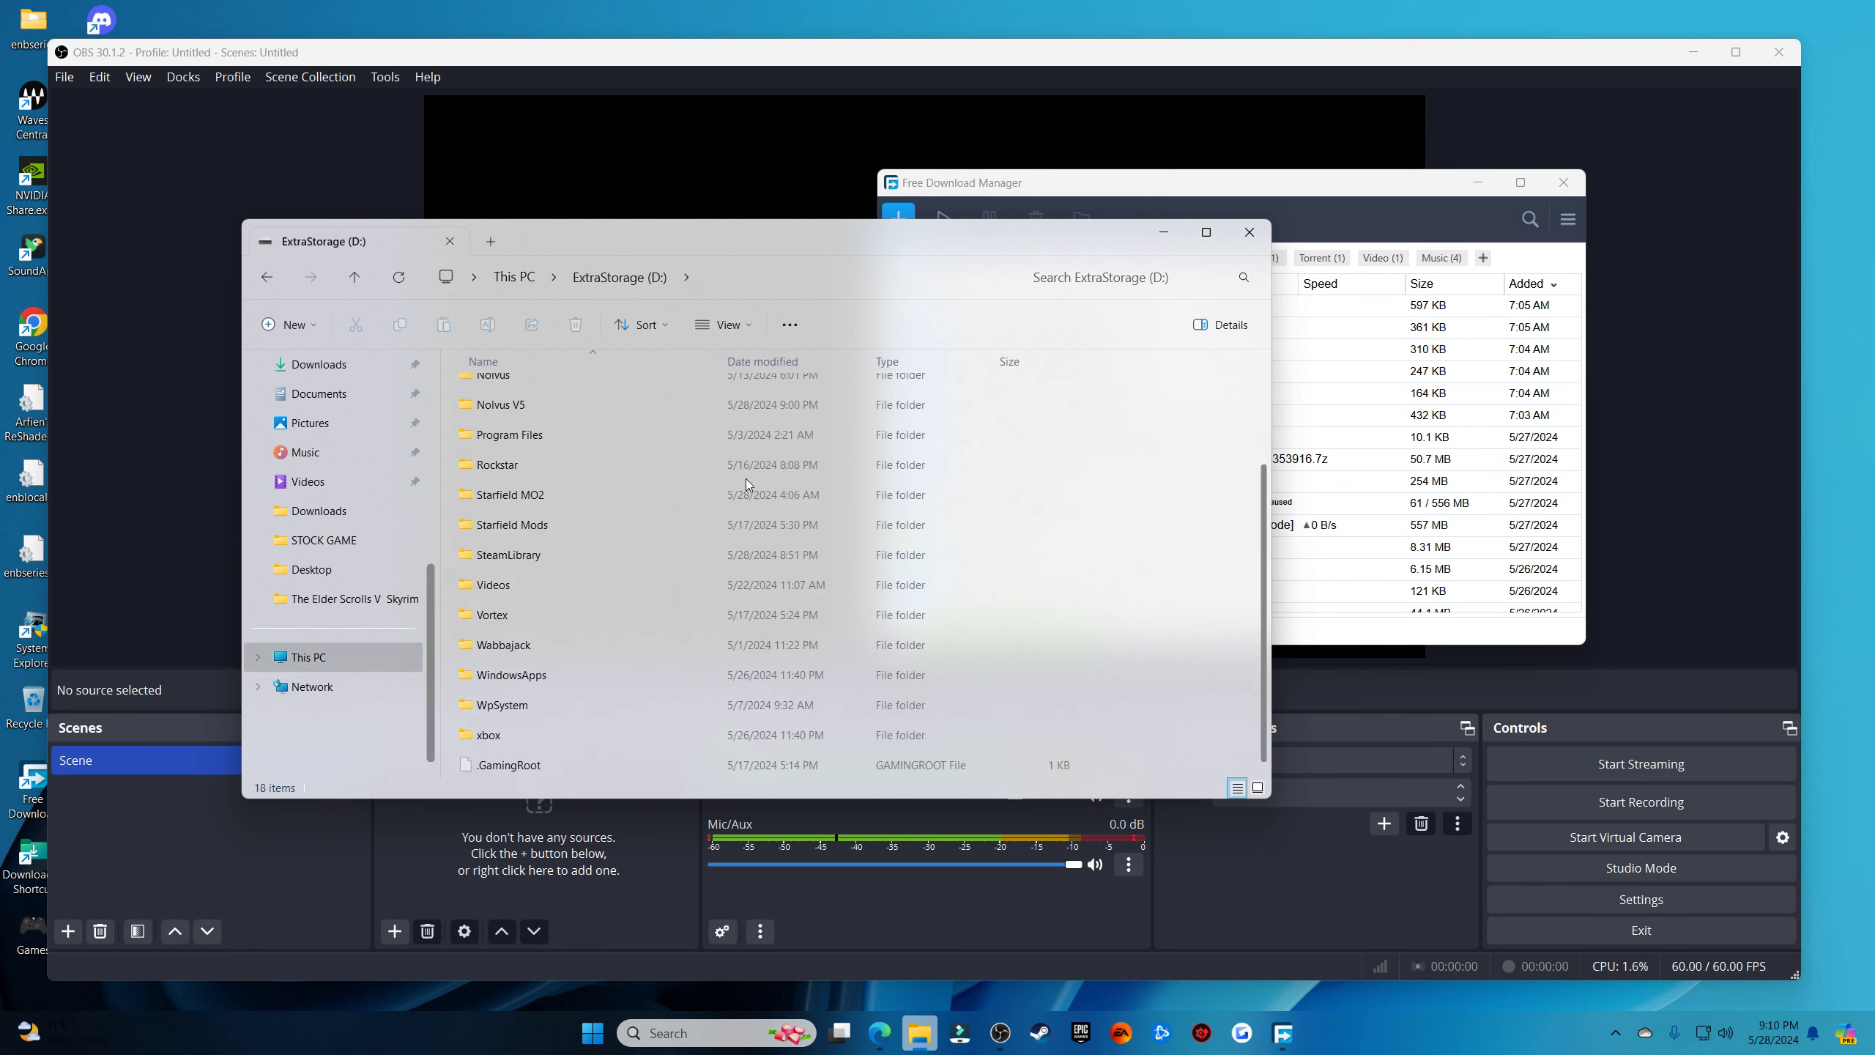
{"action": "scroll", "coordinate": [677, 604], "scroll_direction": "up", "scroll_amount": 1}
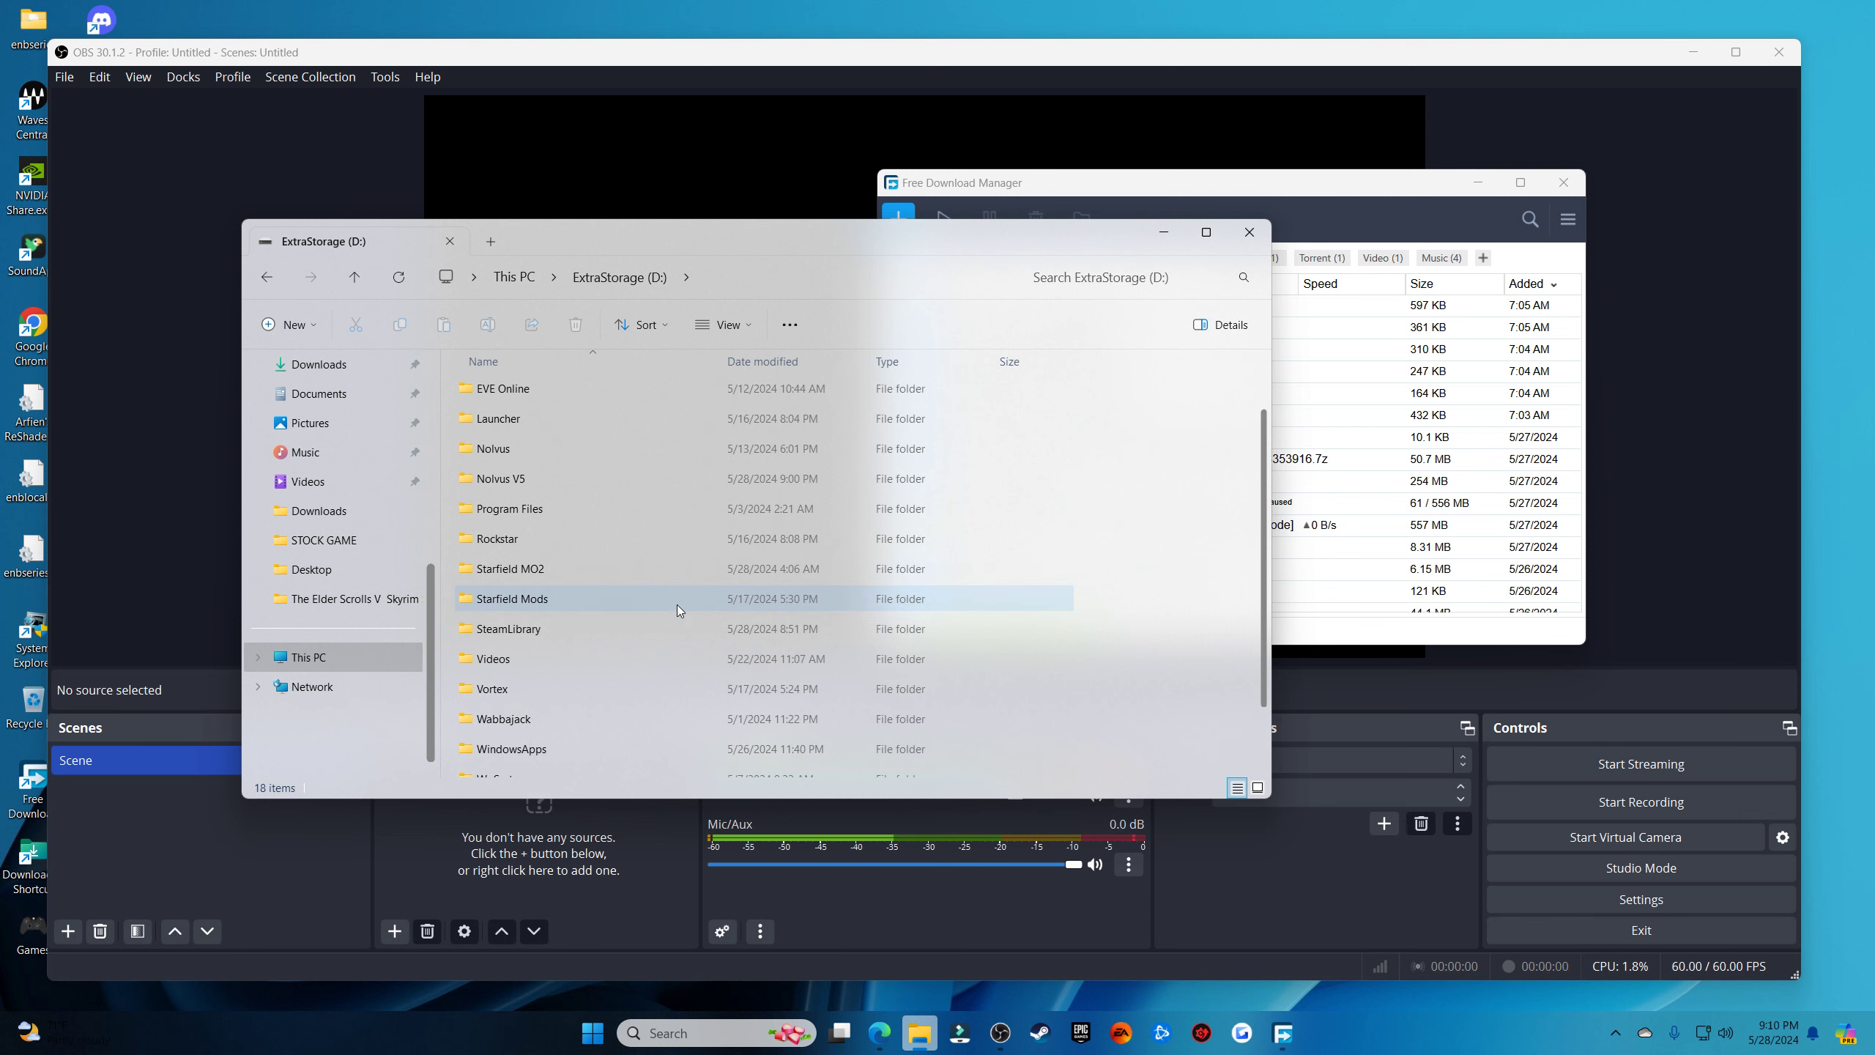
{"action": "scroll", "coordinate": [677, 610], "scroll_direction": "up", "scroll_amount": 1}
{"action": "double_click", "coordinate": [680, 541]}
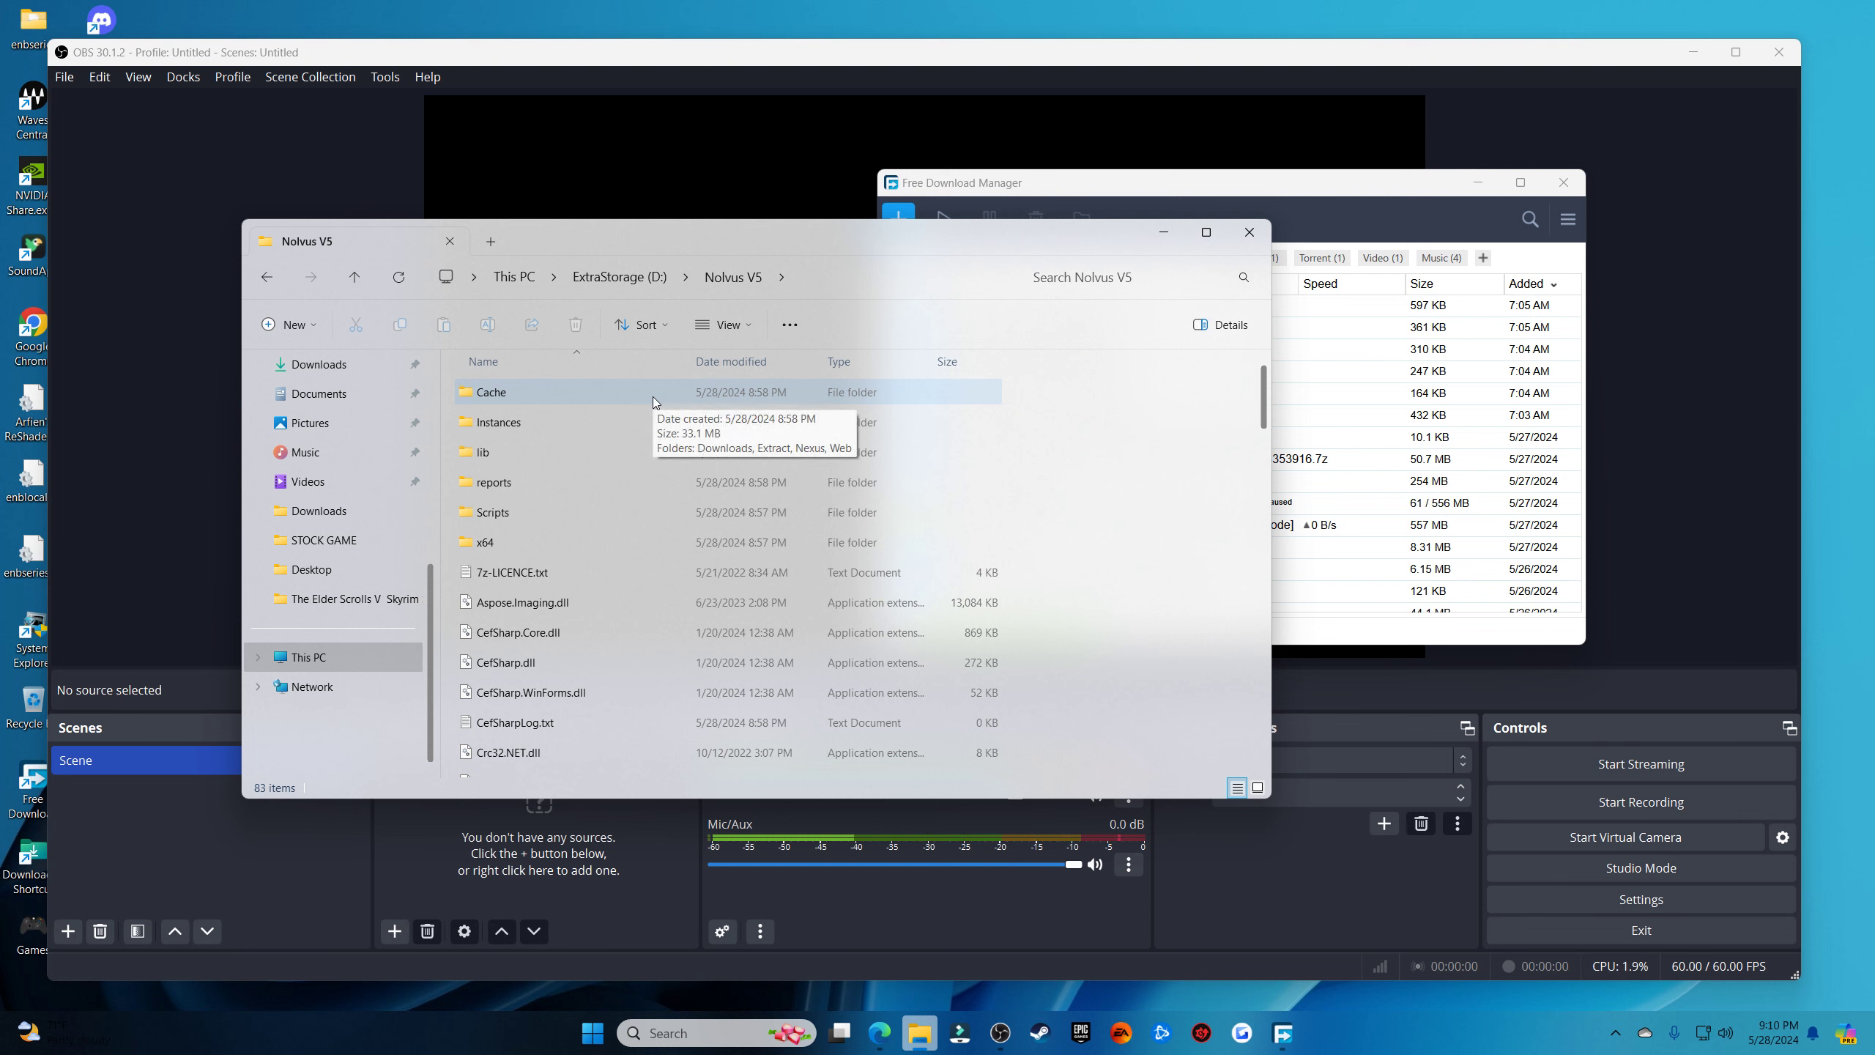
{"action": "double_click", "coordinate": [654, 397]}
{"action": "double_click", "coordinate": [653, 396]}
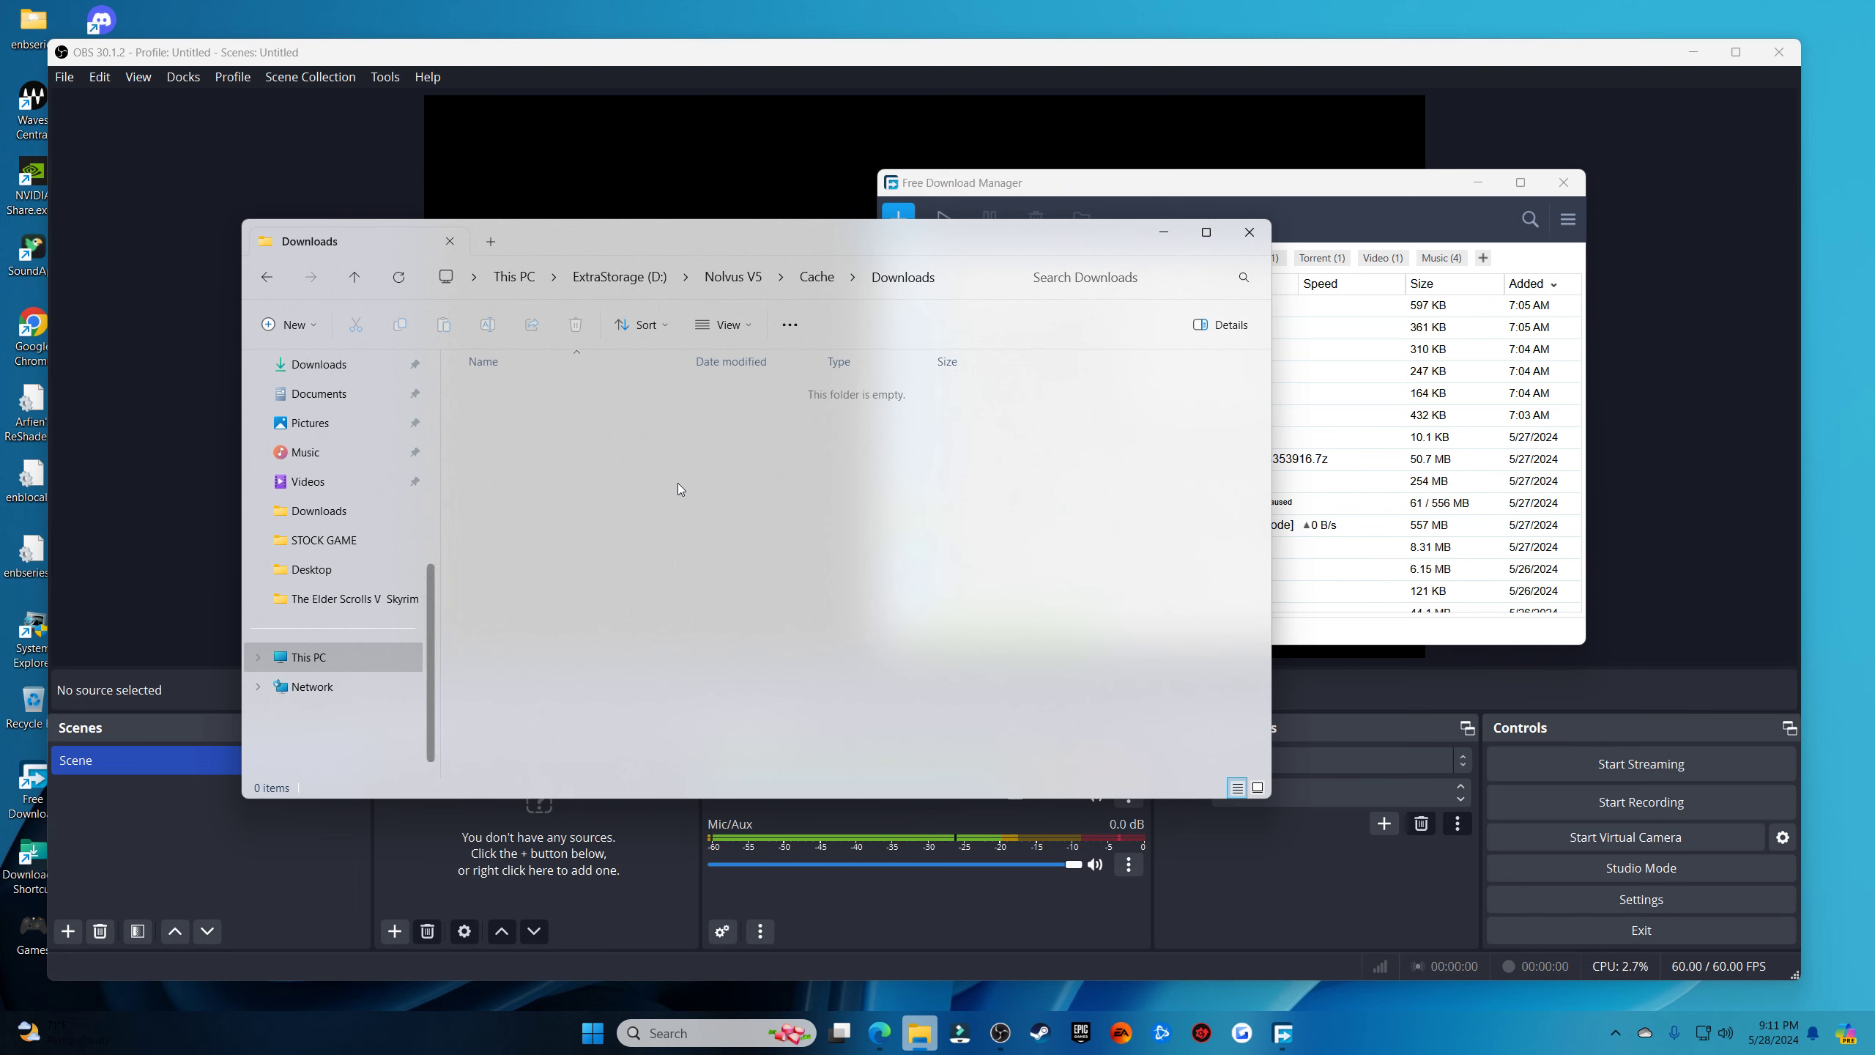
{"action": "left_click", "coordinate": [1249, 234]}
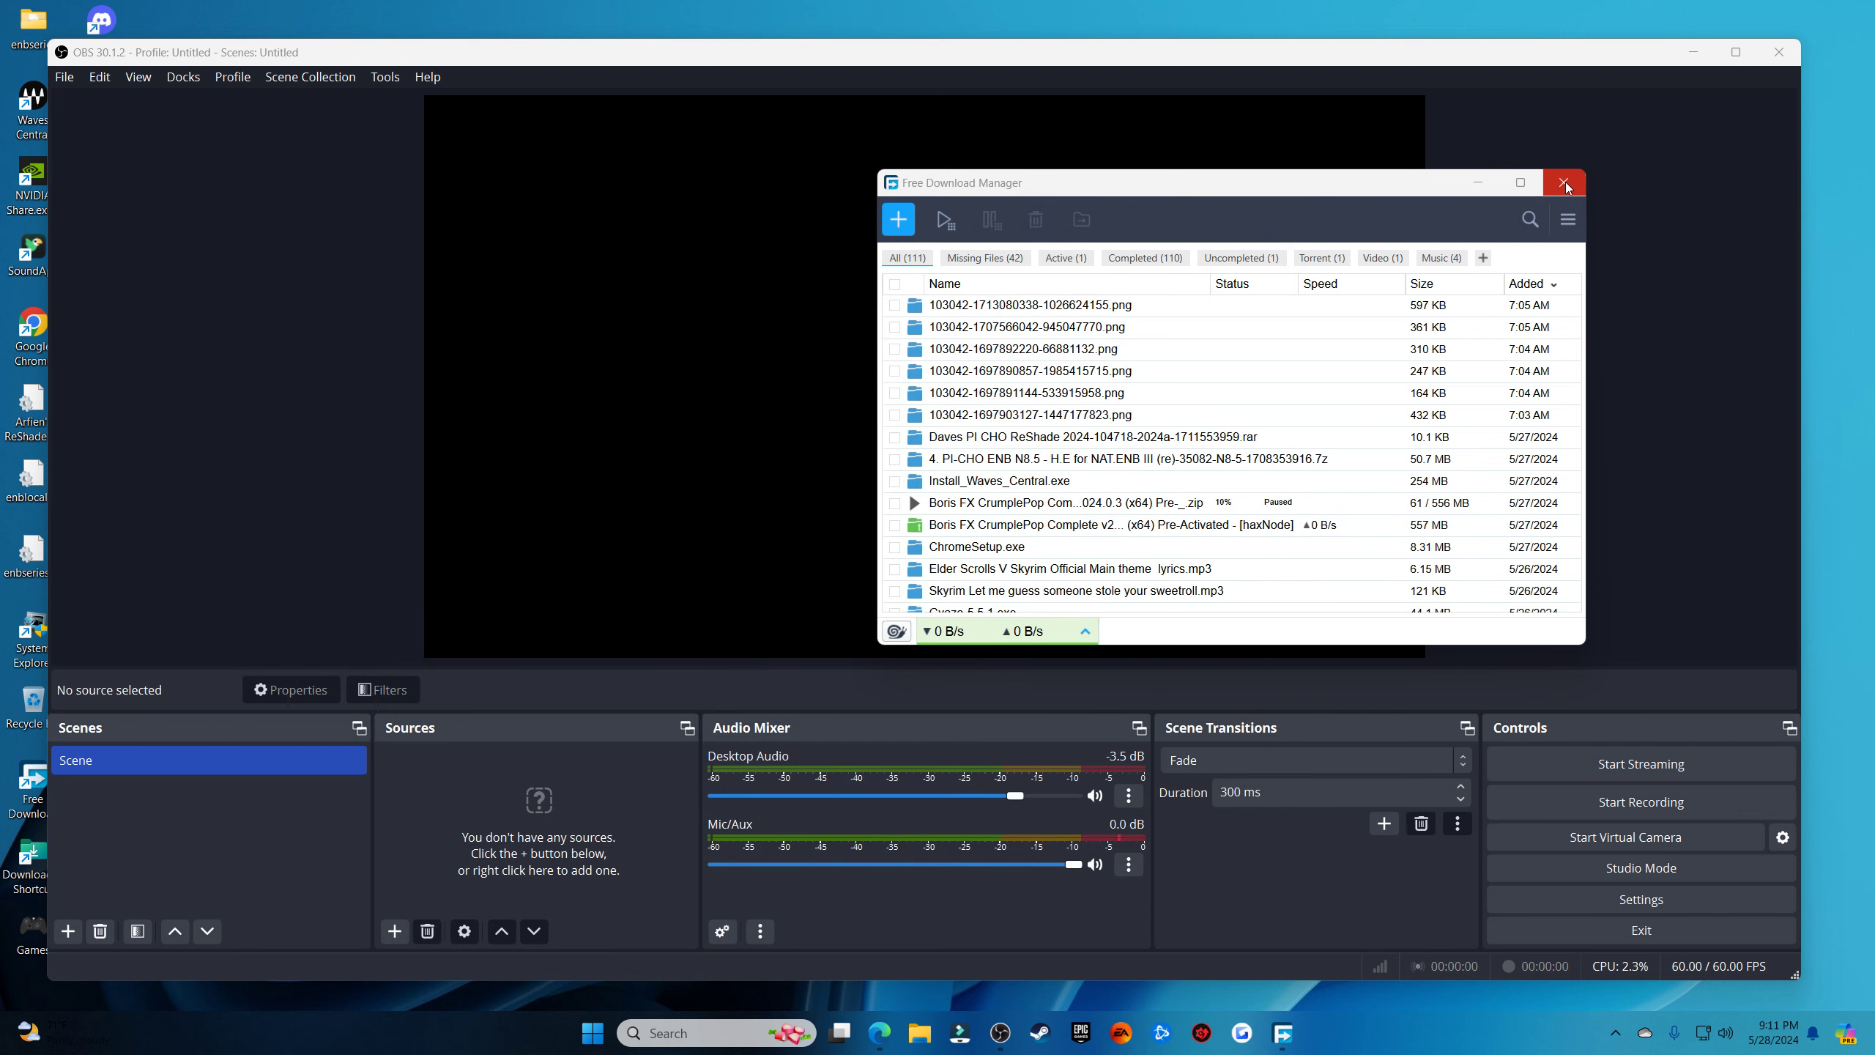
{"action": "left_click", "coordinate": [1564, 183]}
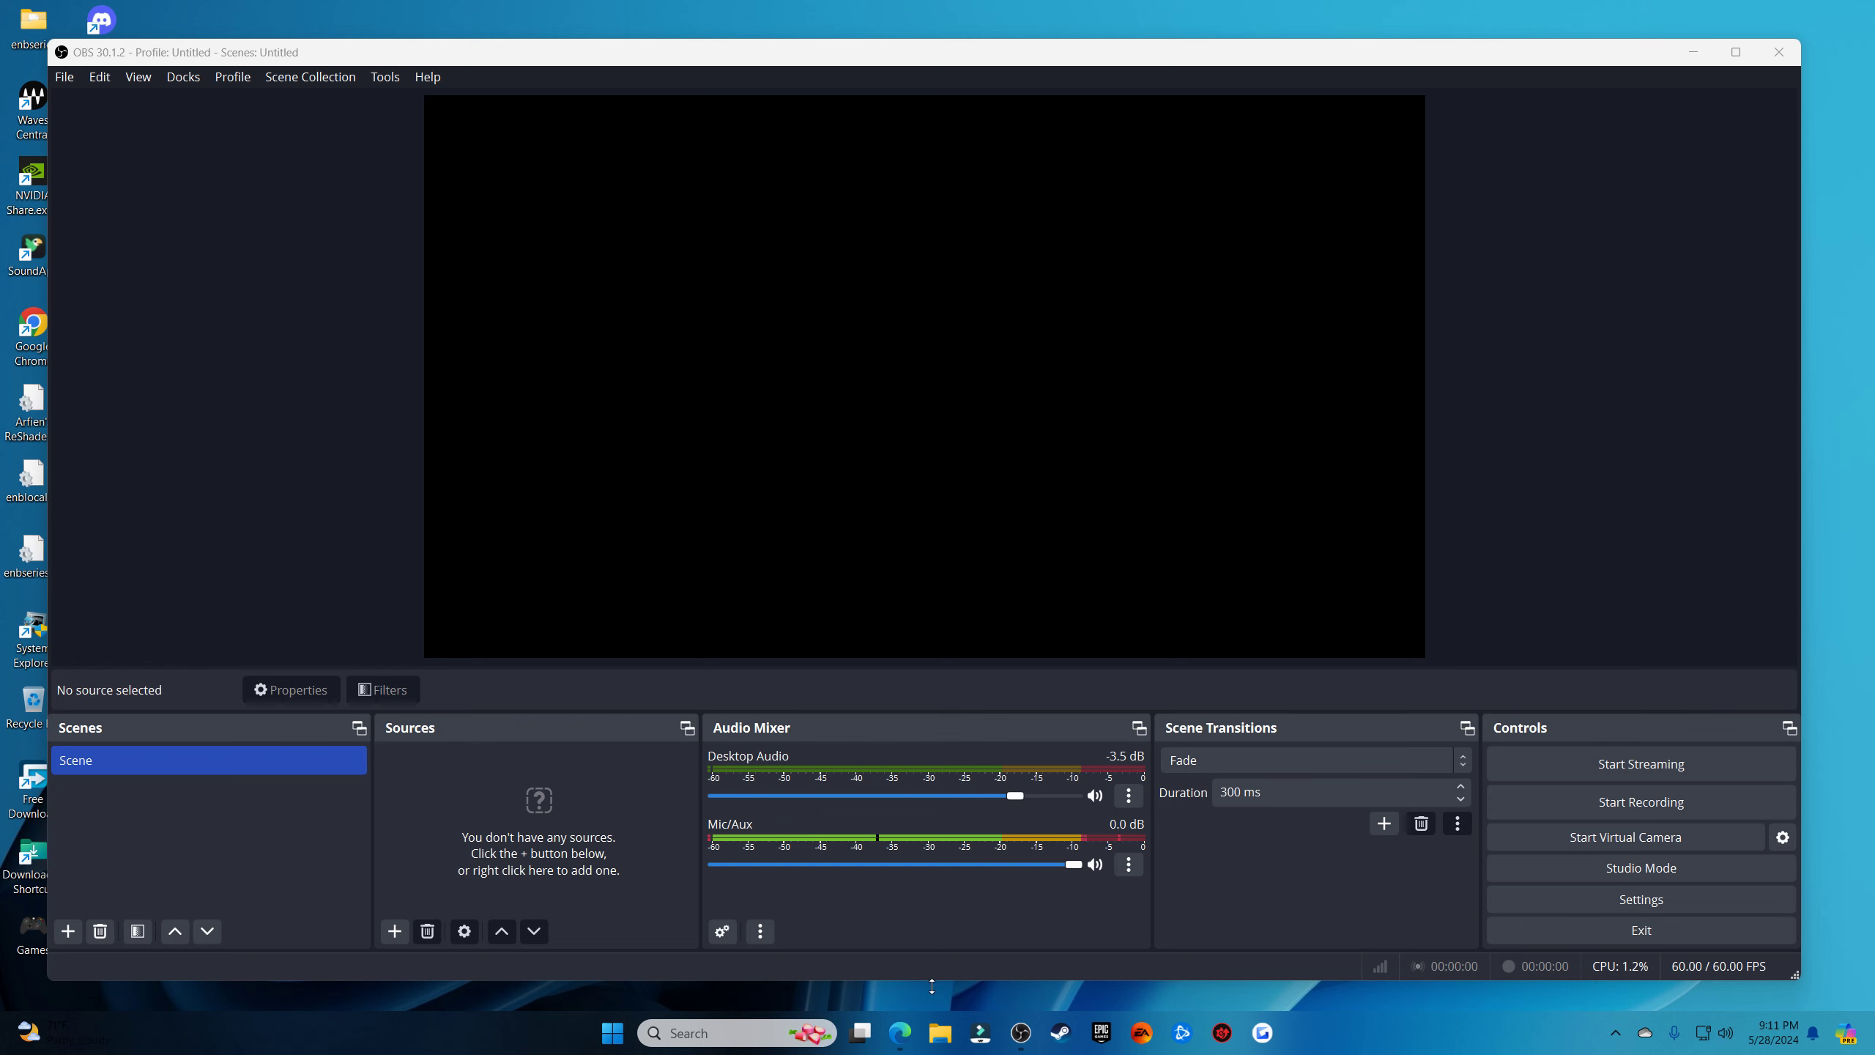
Open the MO2 folder of the Nolvus Ascension instance under D:\Nolvus\Instances in File Explorer
{"action": "mouse_move", "coordinate": [916, 1043]}
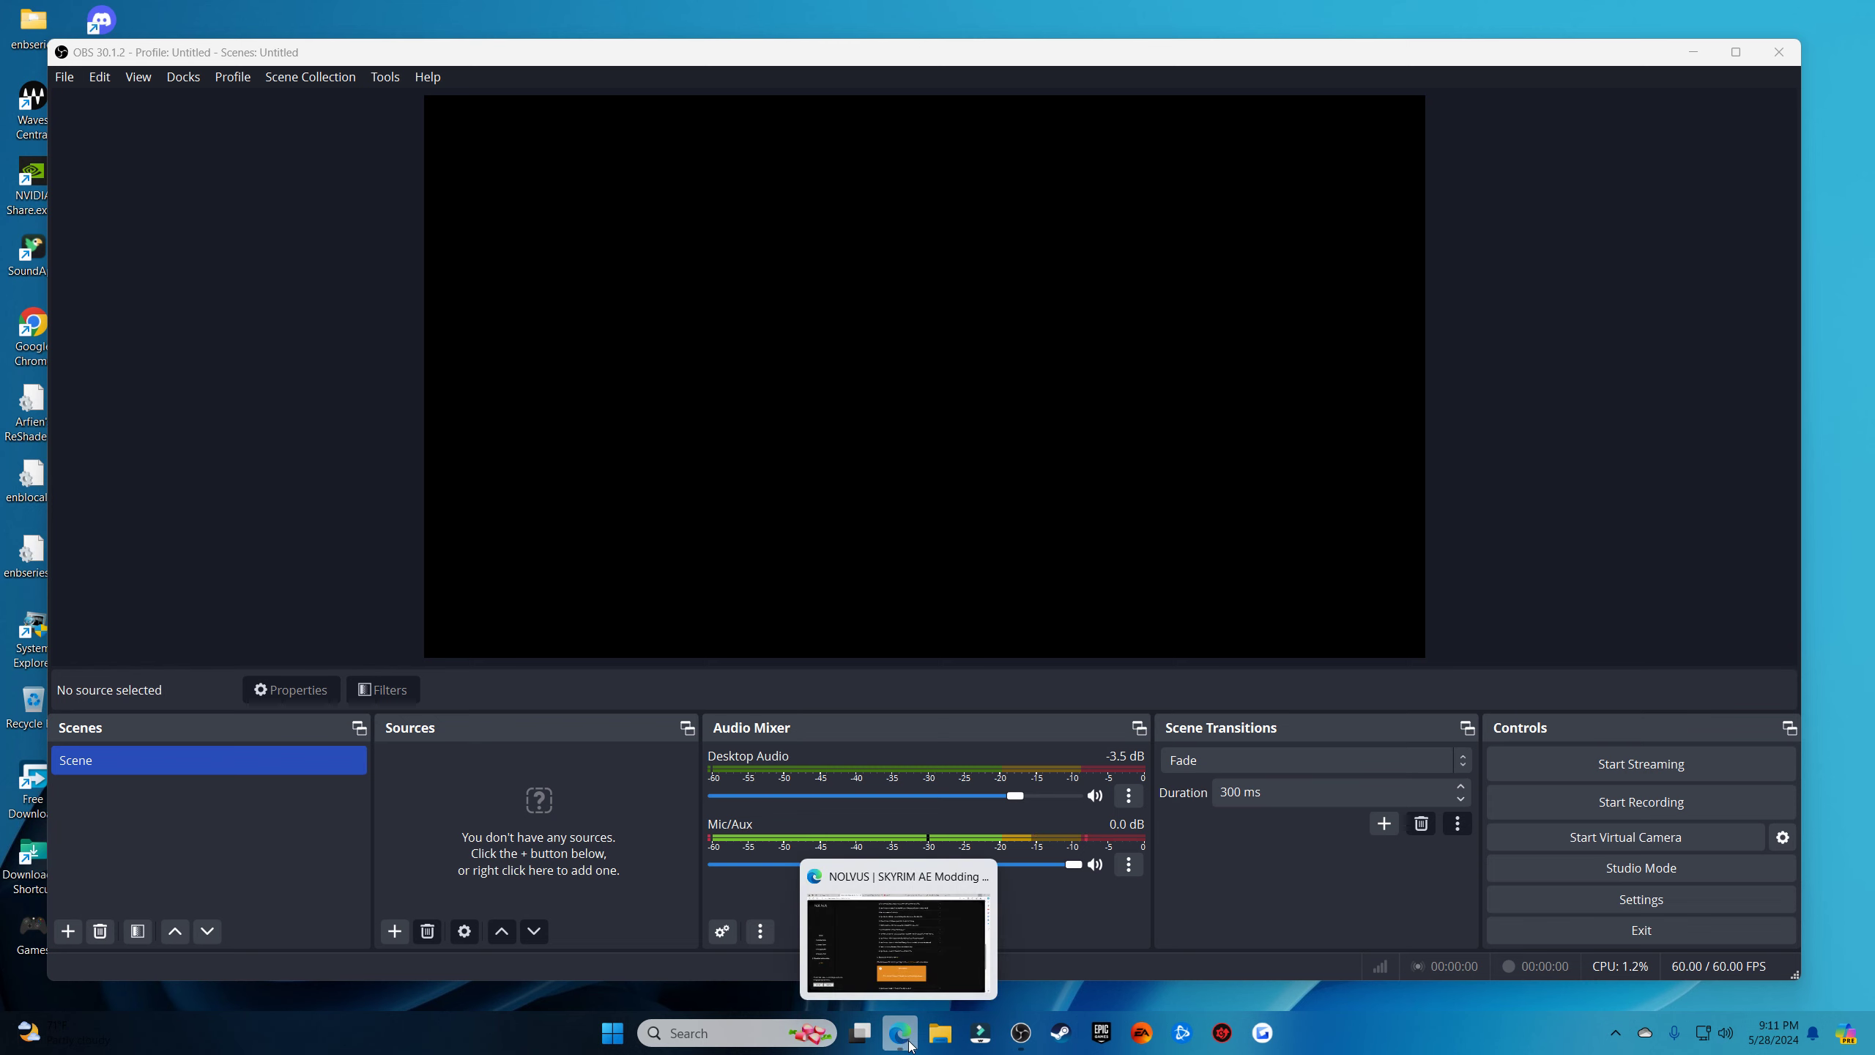
{"action": "left_click", "coordinate": [940, 1033]}
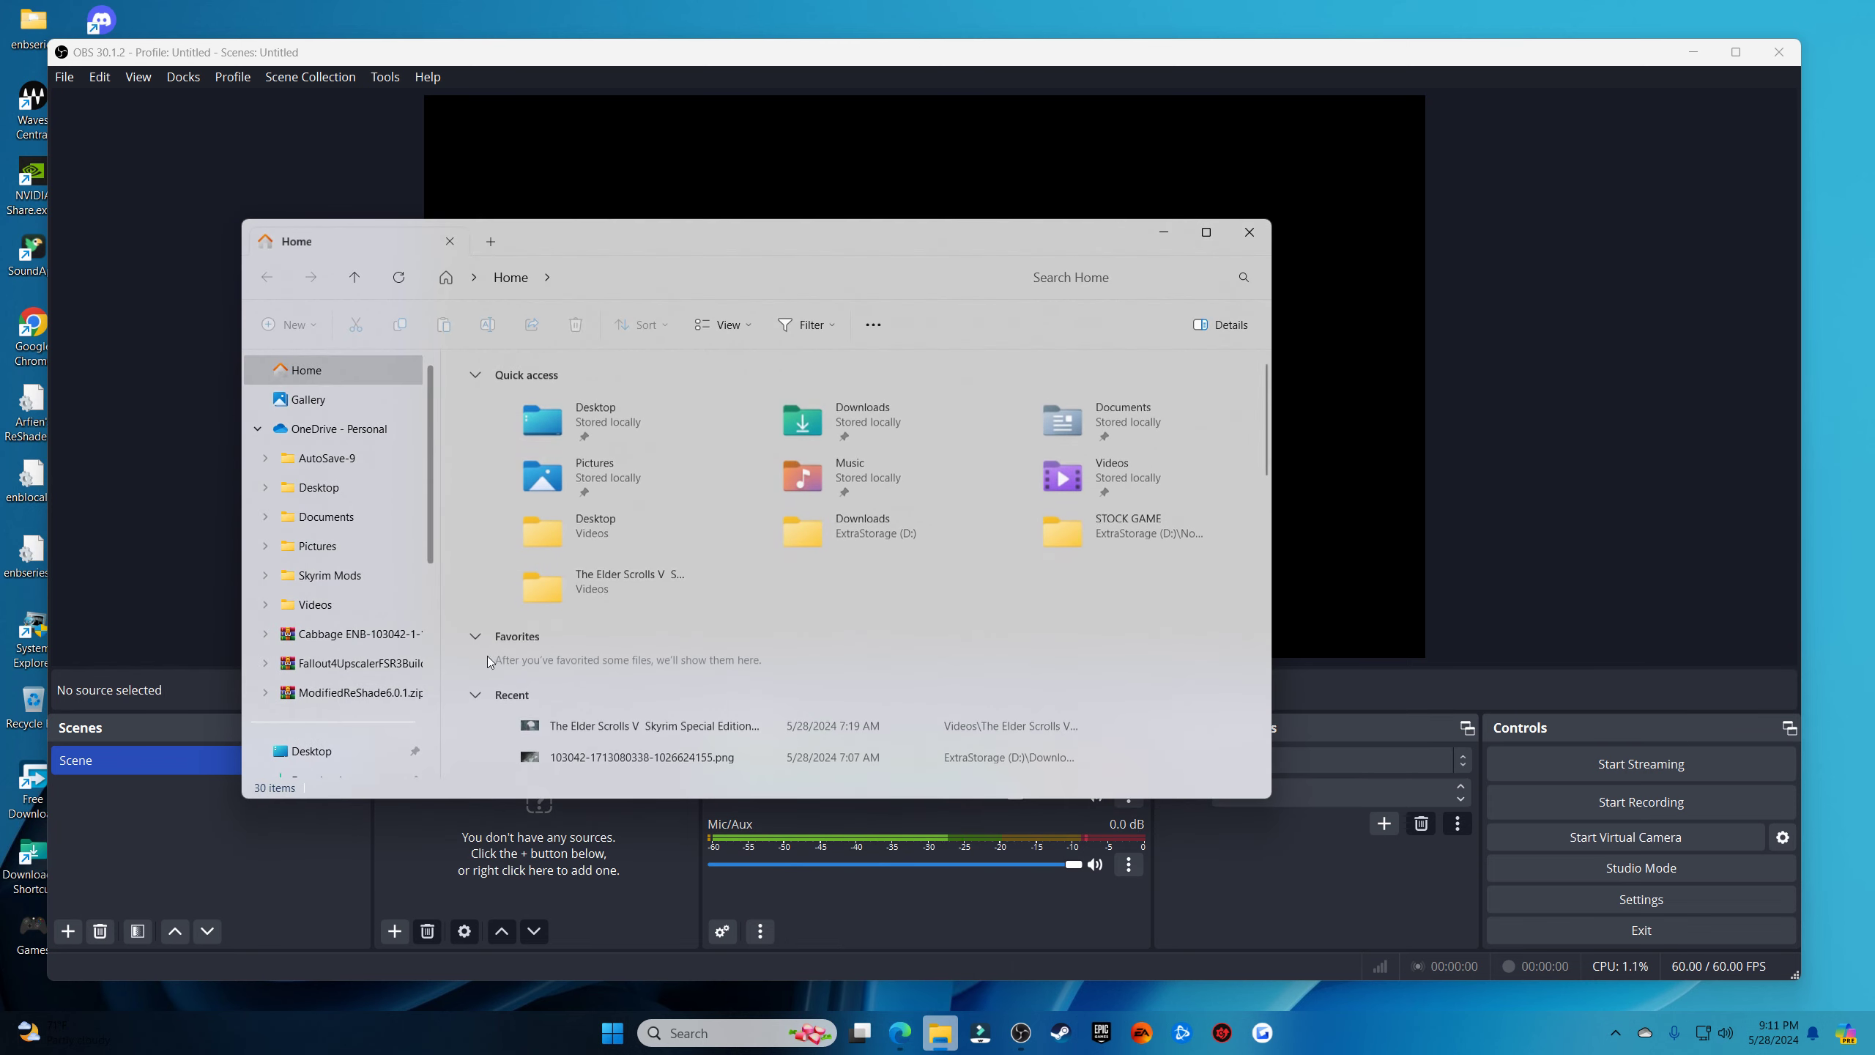
{"action": "scroll", "coordinate": [398, 639], "scroll_direction": "down", "scroll_amount": 5}
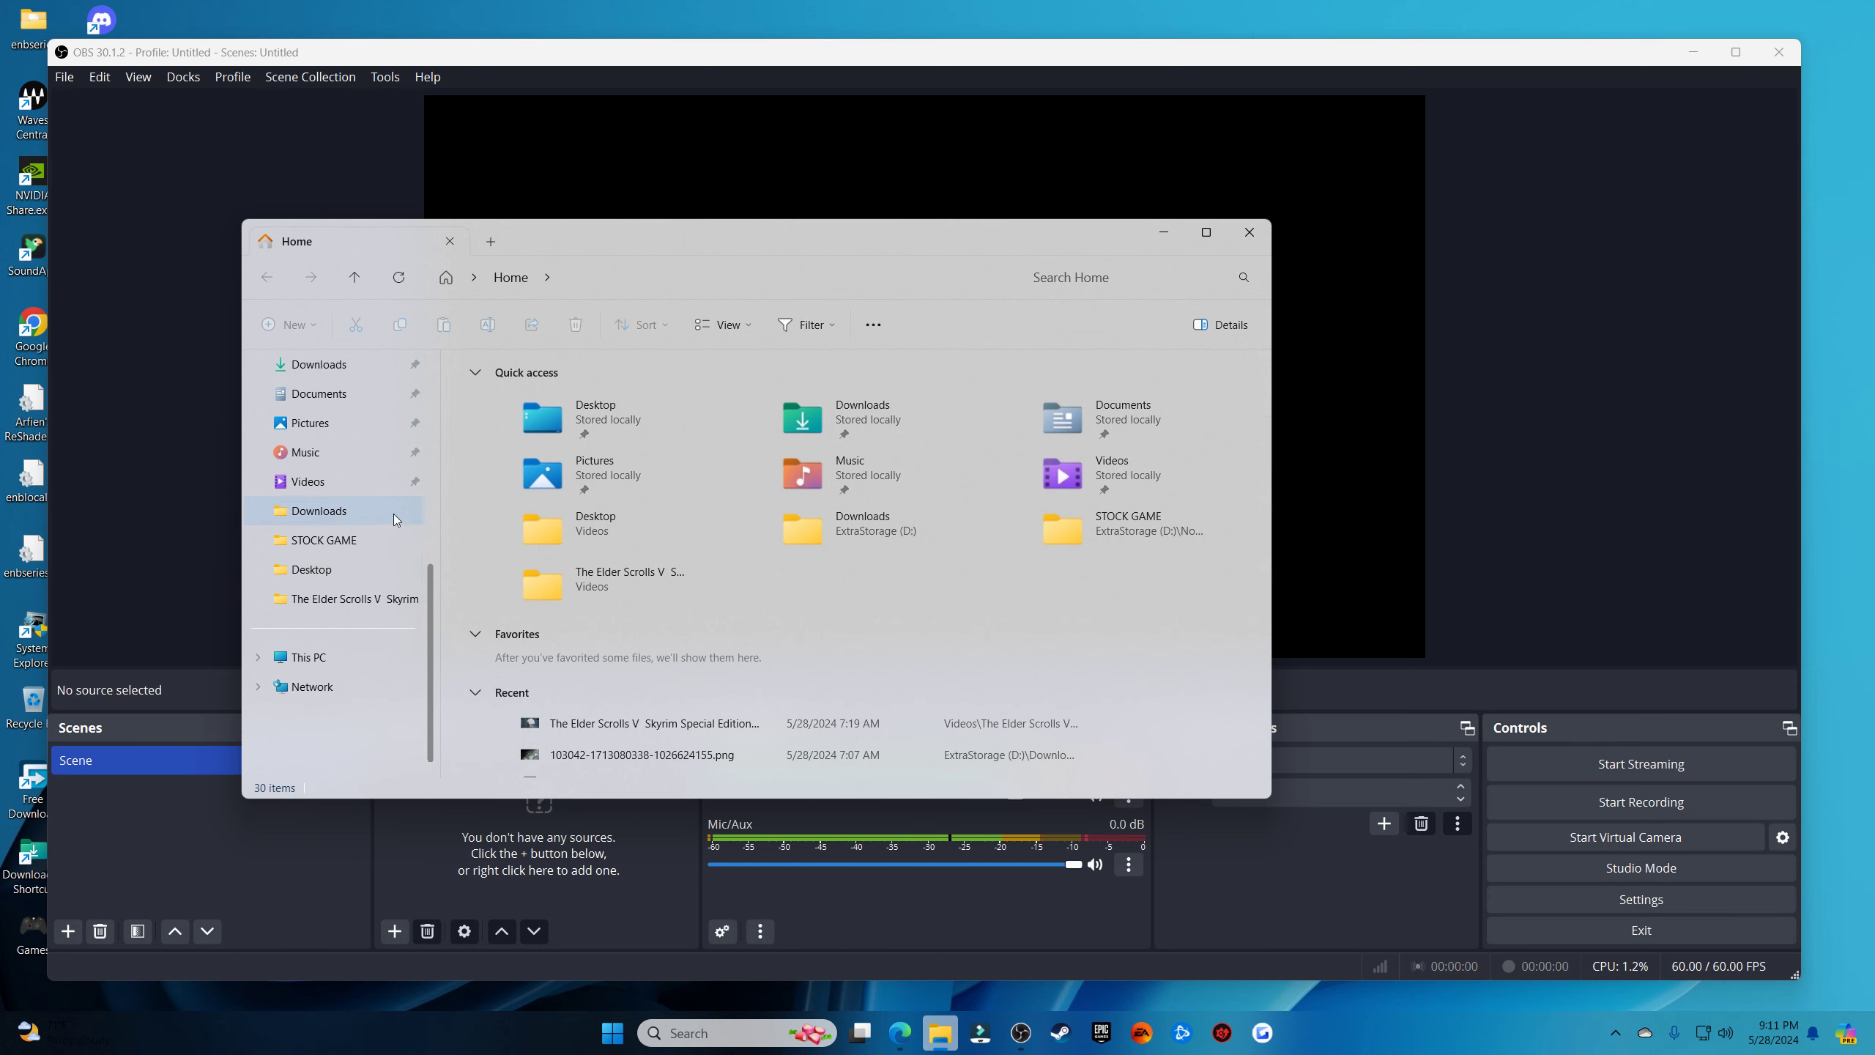
{"action": "left_click", "coordinate": [310, 657]}
{"action": "double_click", "coordinate": [741, 414]}
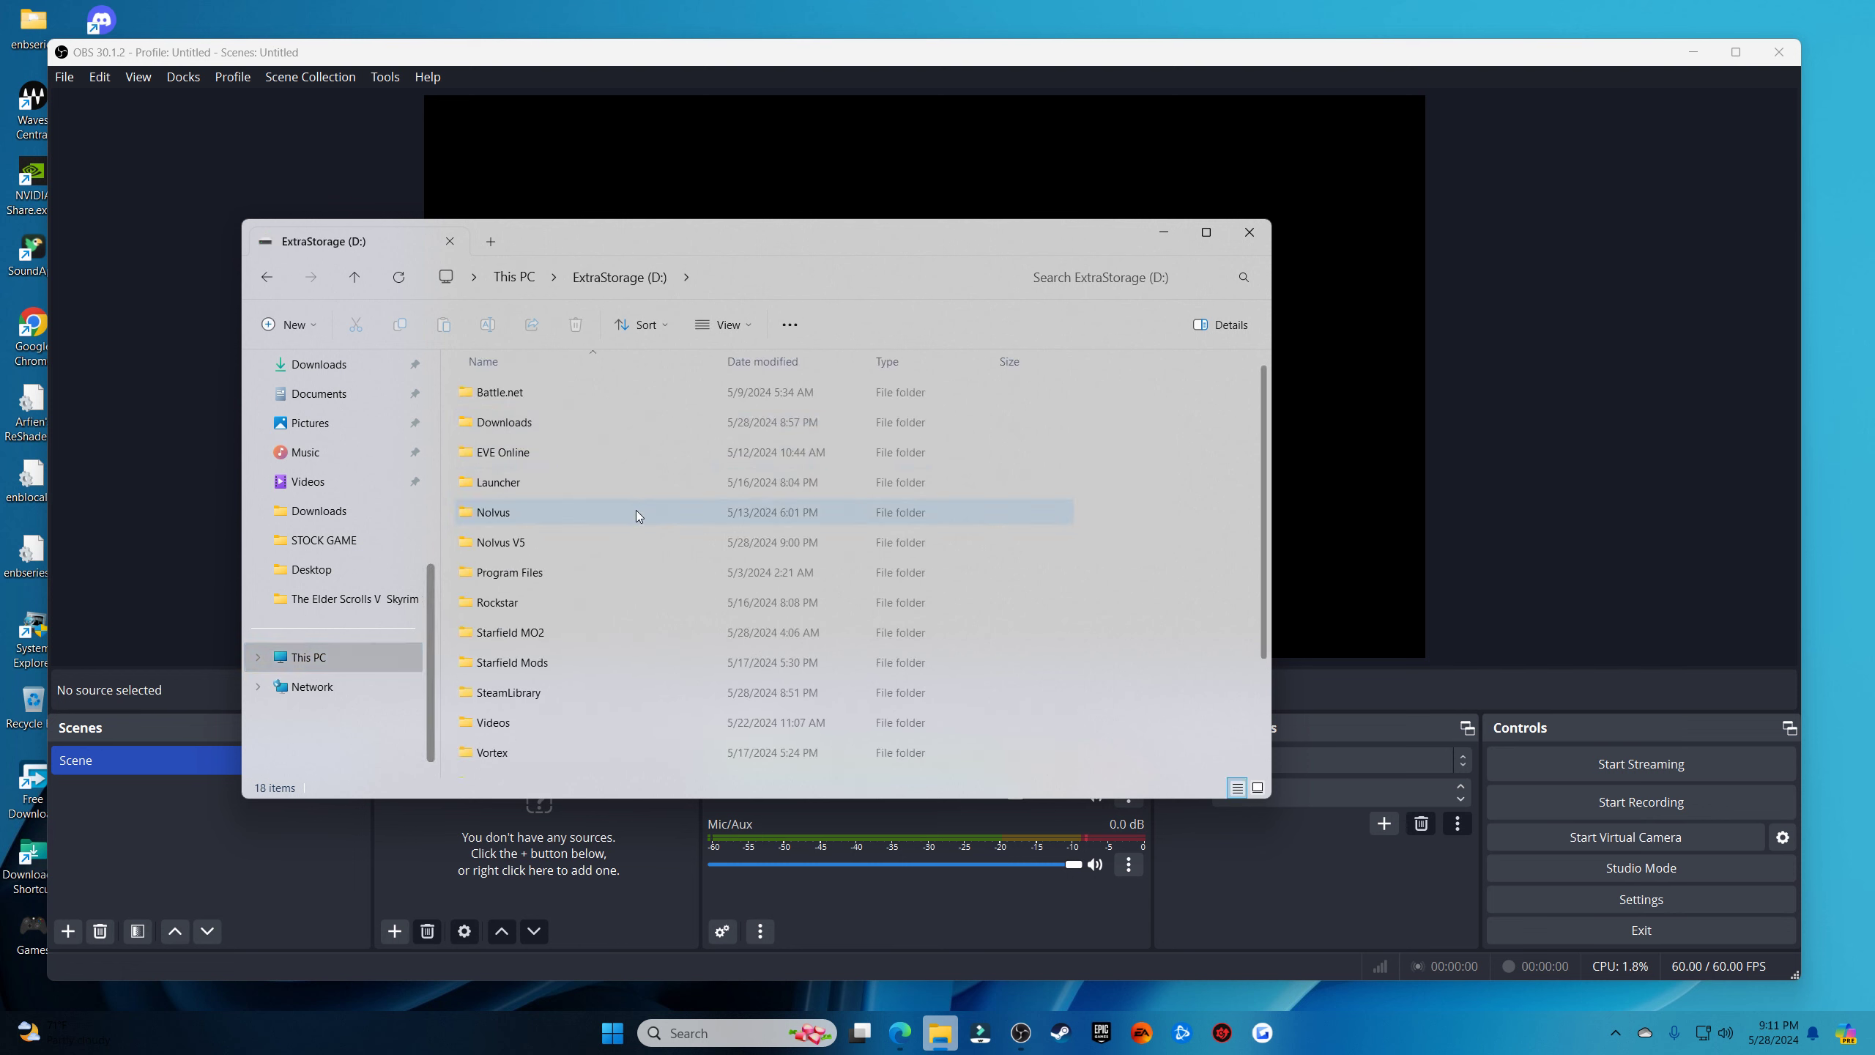
{"action": "double_click", "coordinate": [568, 510]}
{"action": "left_click", "coordinate": [568, 510]}
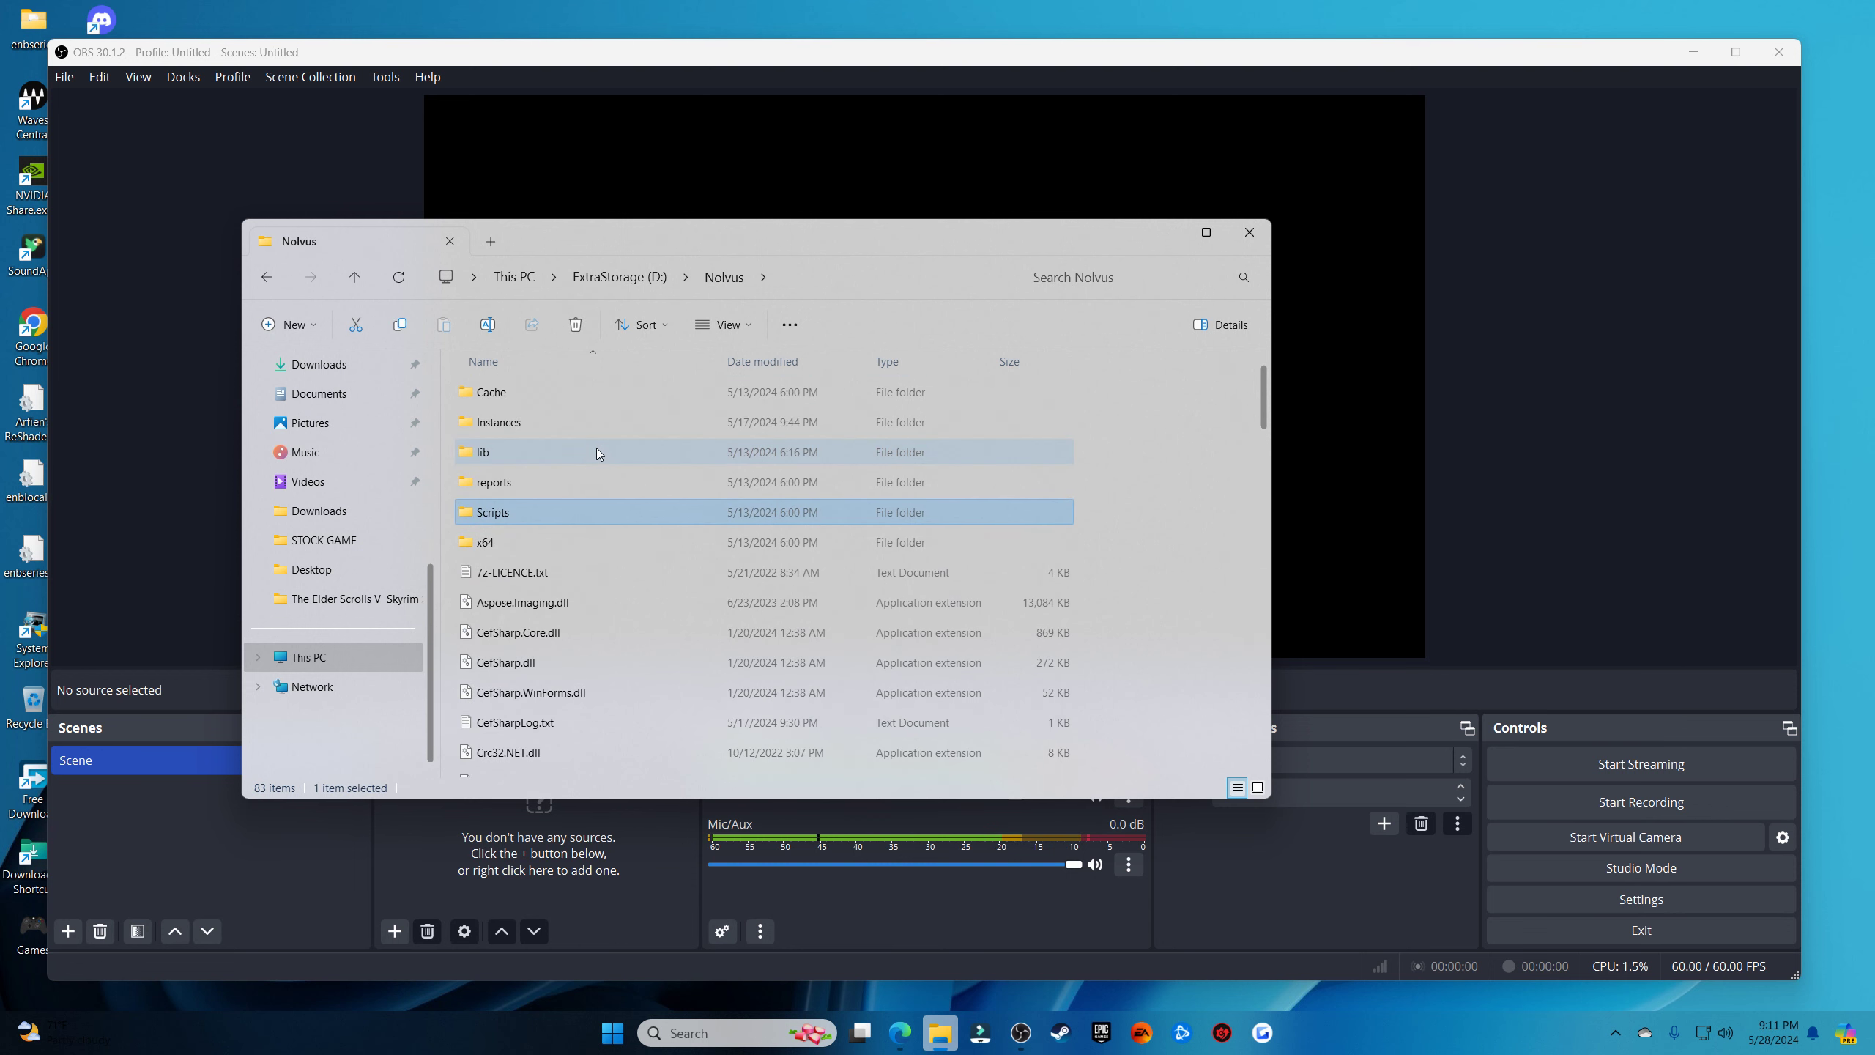
{"action": "double_click", "coordinate": [603, 429]}
{"action": "double_click", "coordinate": [604, 429]}
{"action": "left_click", "coordinate": [604, 428]}
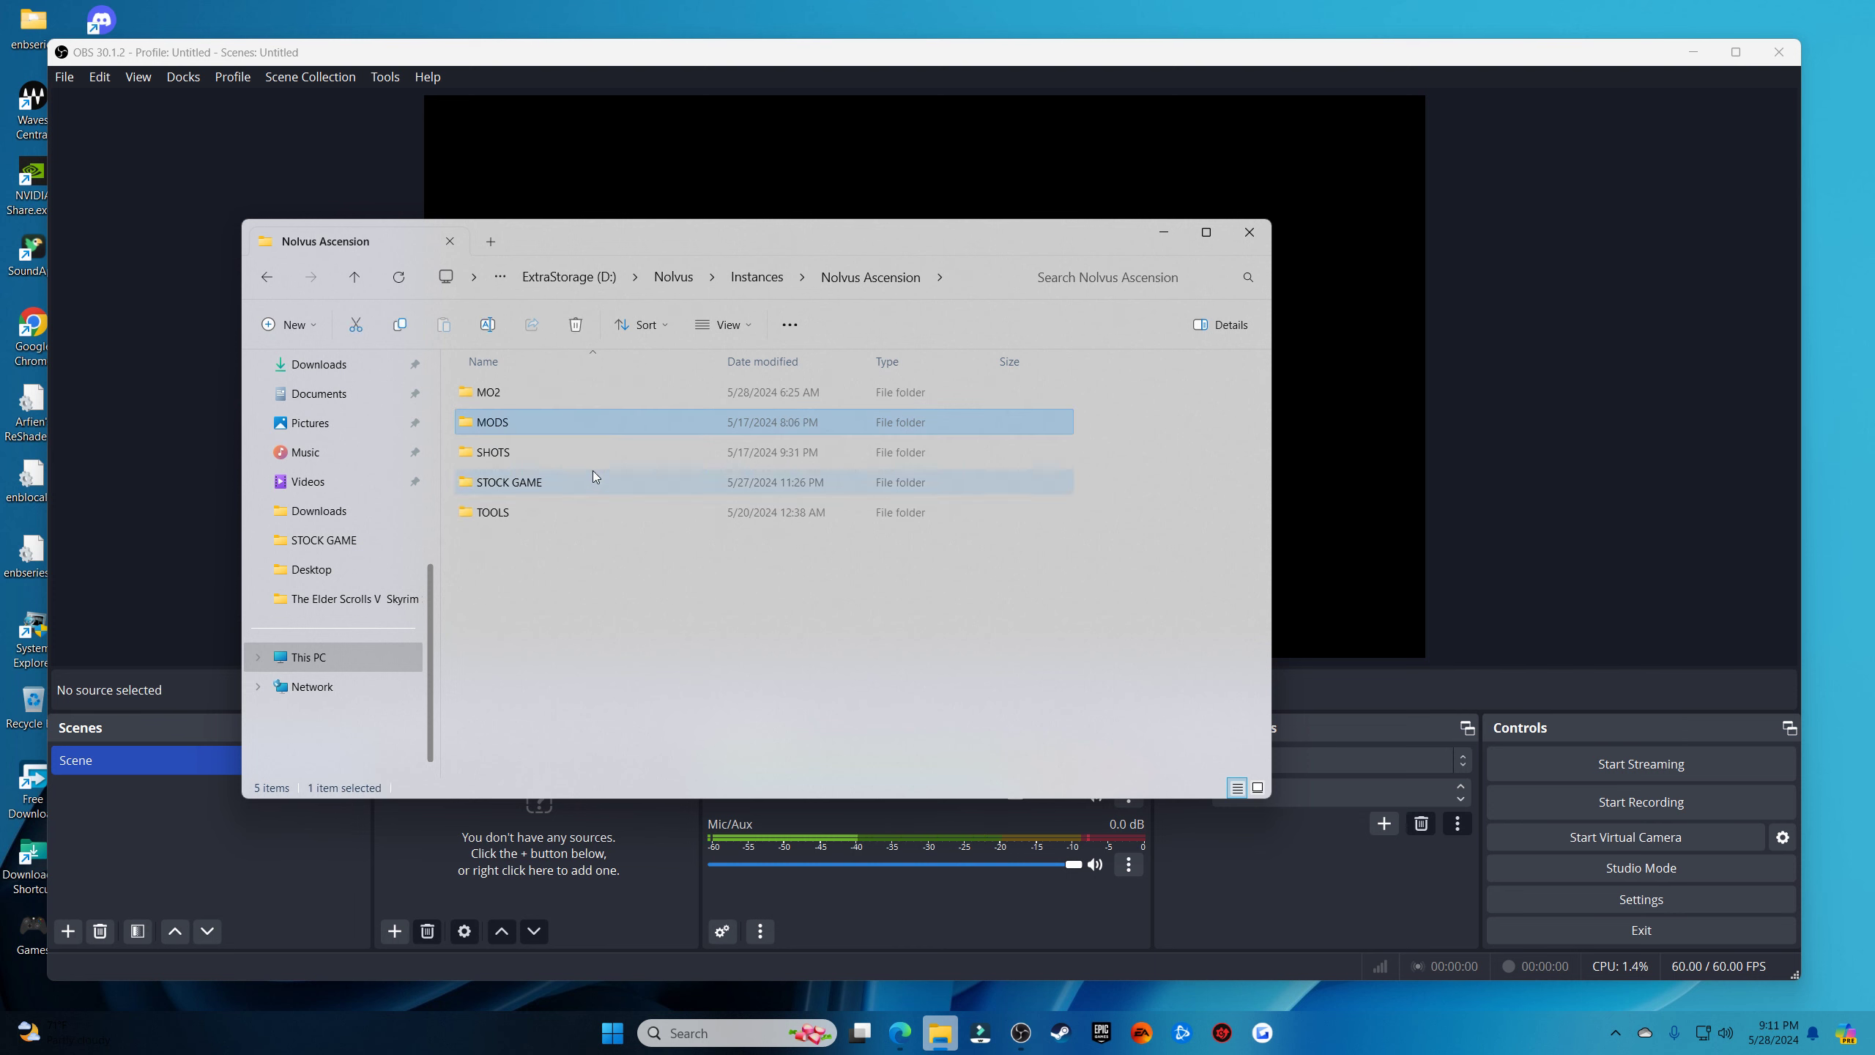
{"action": "double_click", "coordinate": [600, 395]}
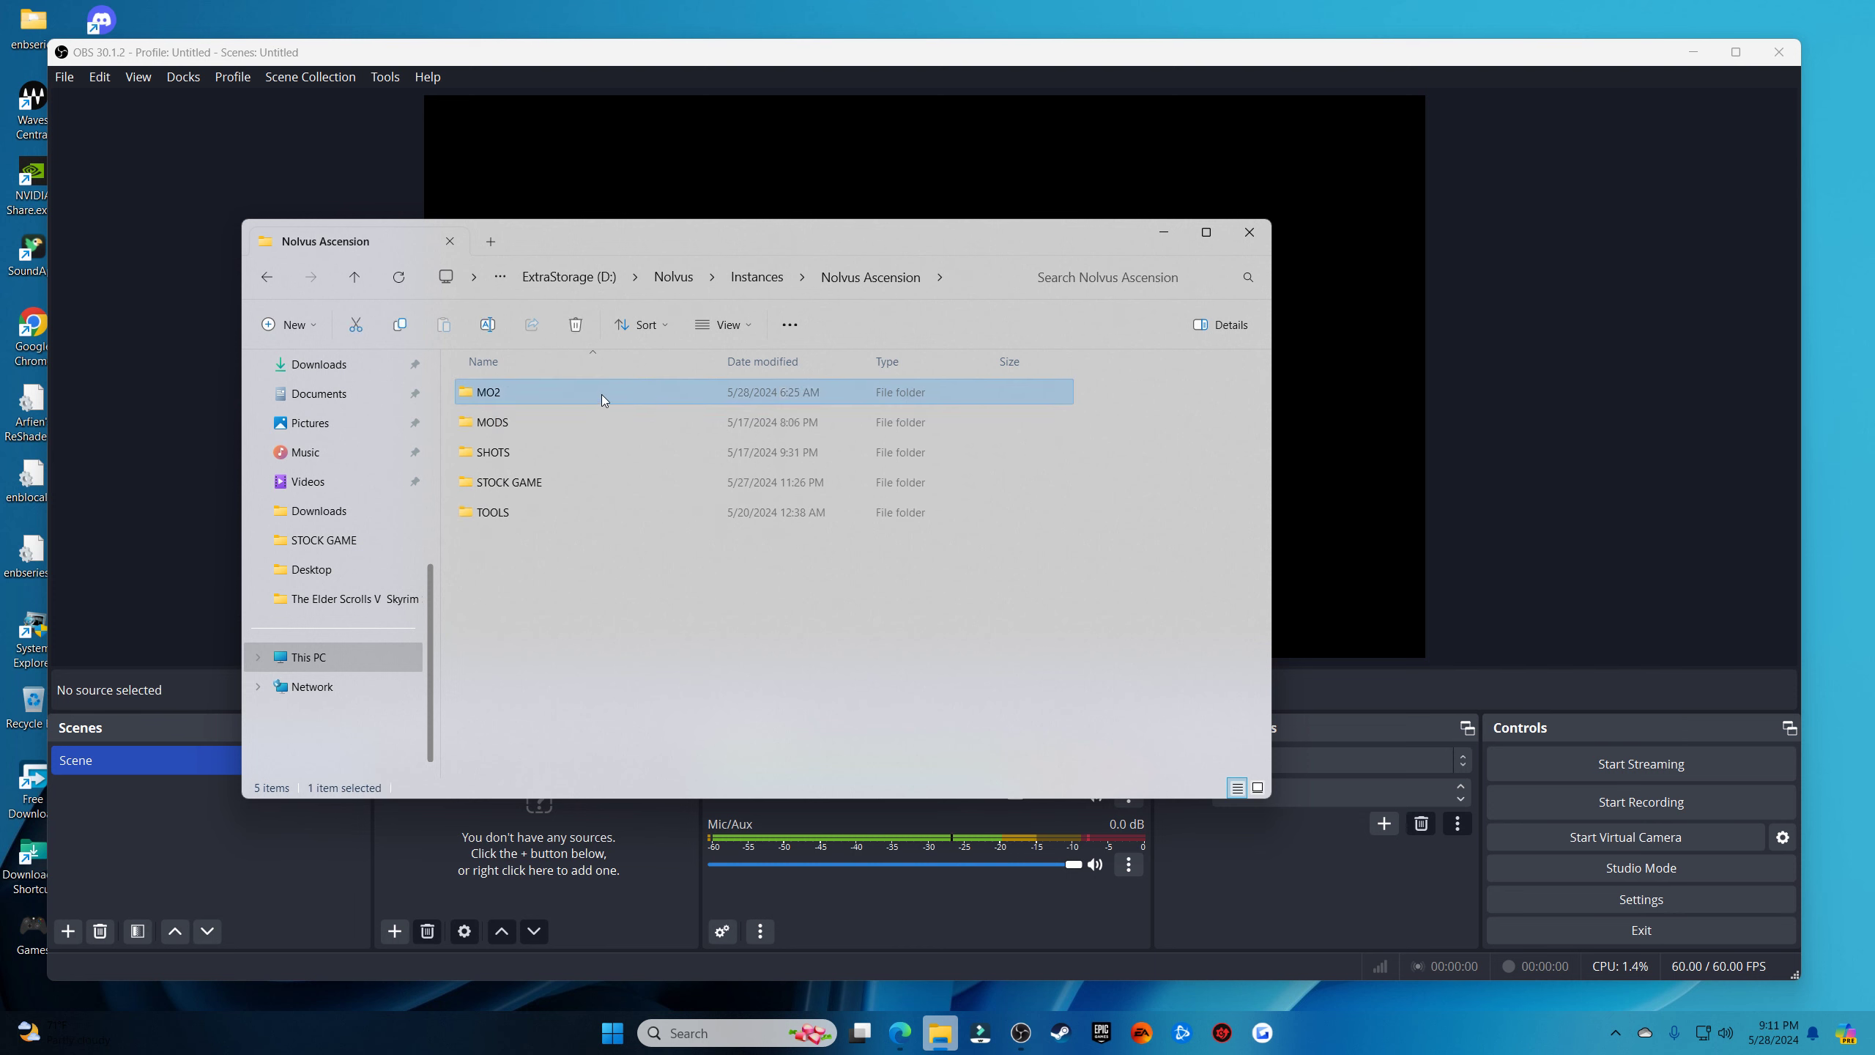
Create a desktop shortcut for ModOrganizer.exe from the MO2 folder
{"action": "scroll", "coordinate": [610, 523], "scroll_direction": "down", "scroll_amount": 5}
{"action": "left_click", "coordinate": [585, 572]}
{"action": "left_click", "coordinate": [547, 553]}
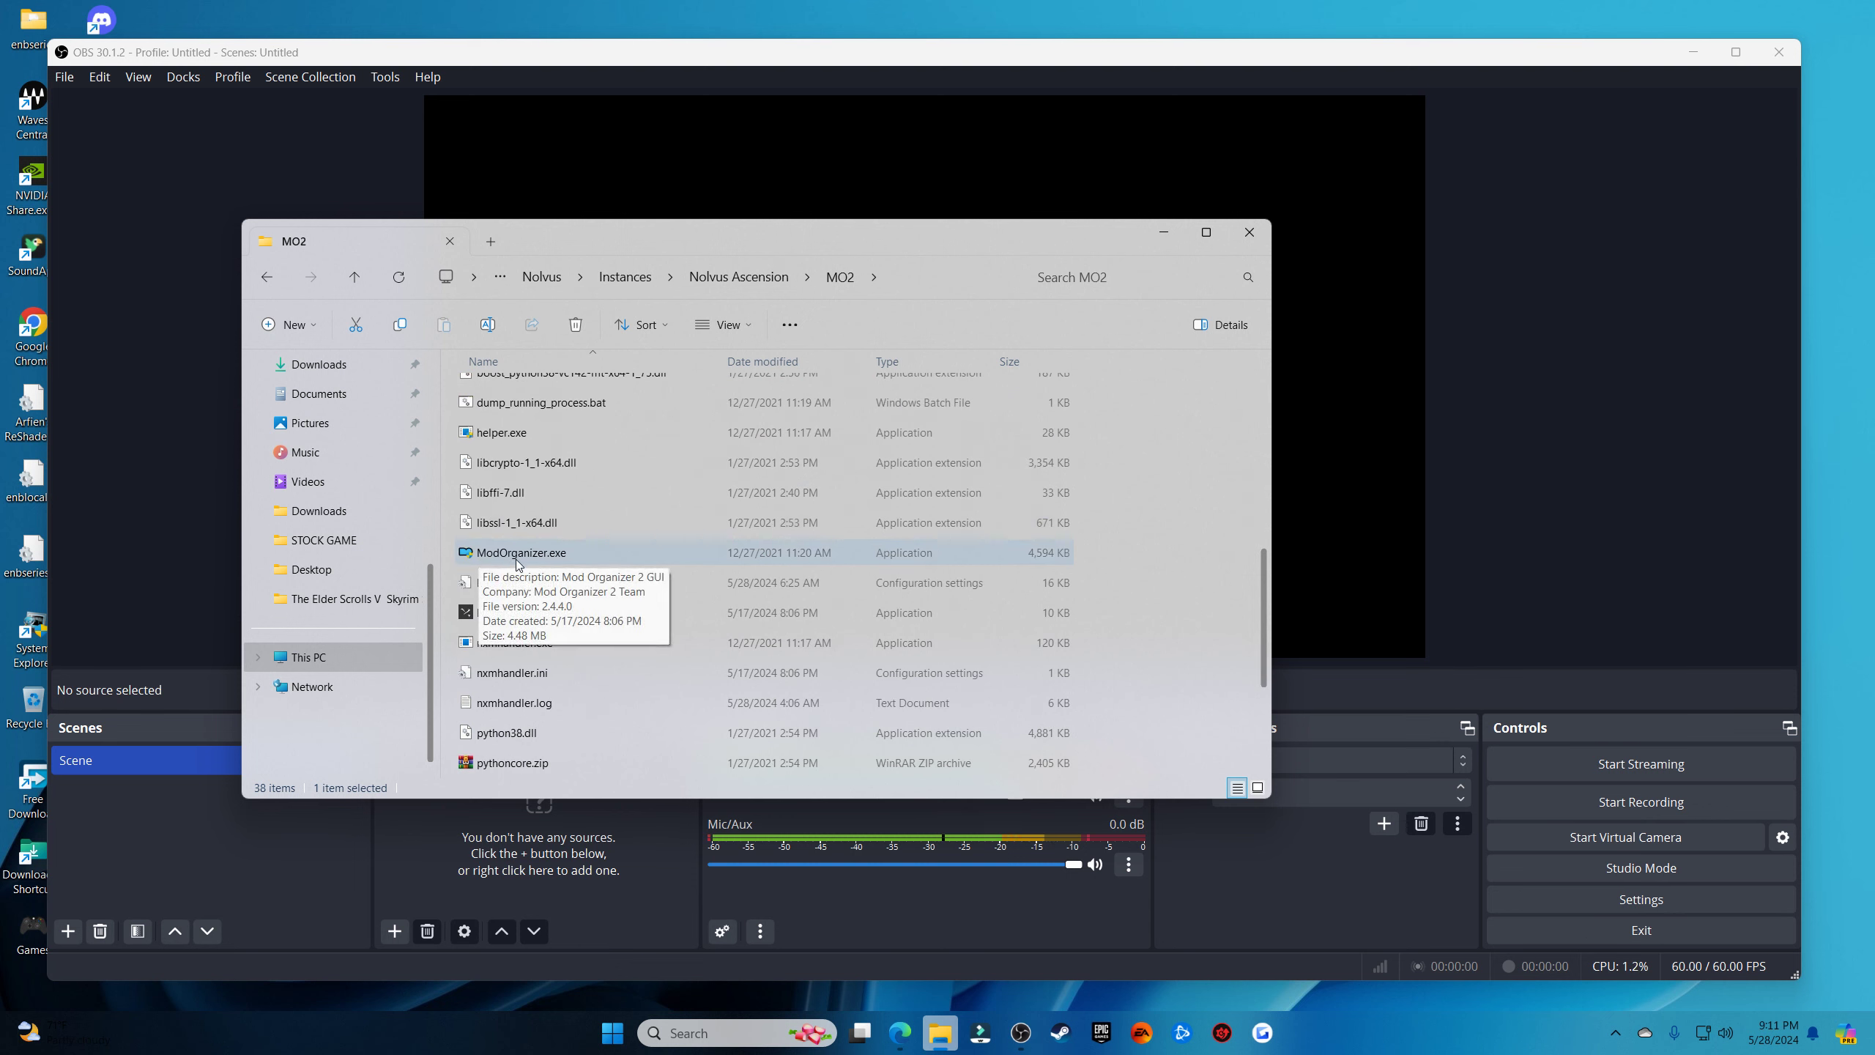
{"action": "right_click", "coordinate": [543, 554]}
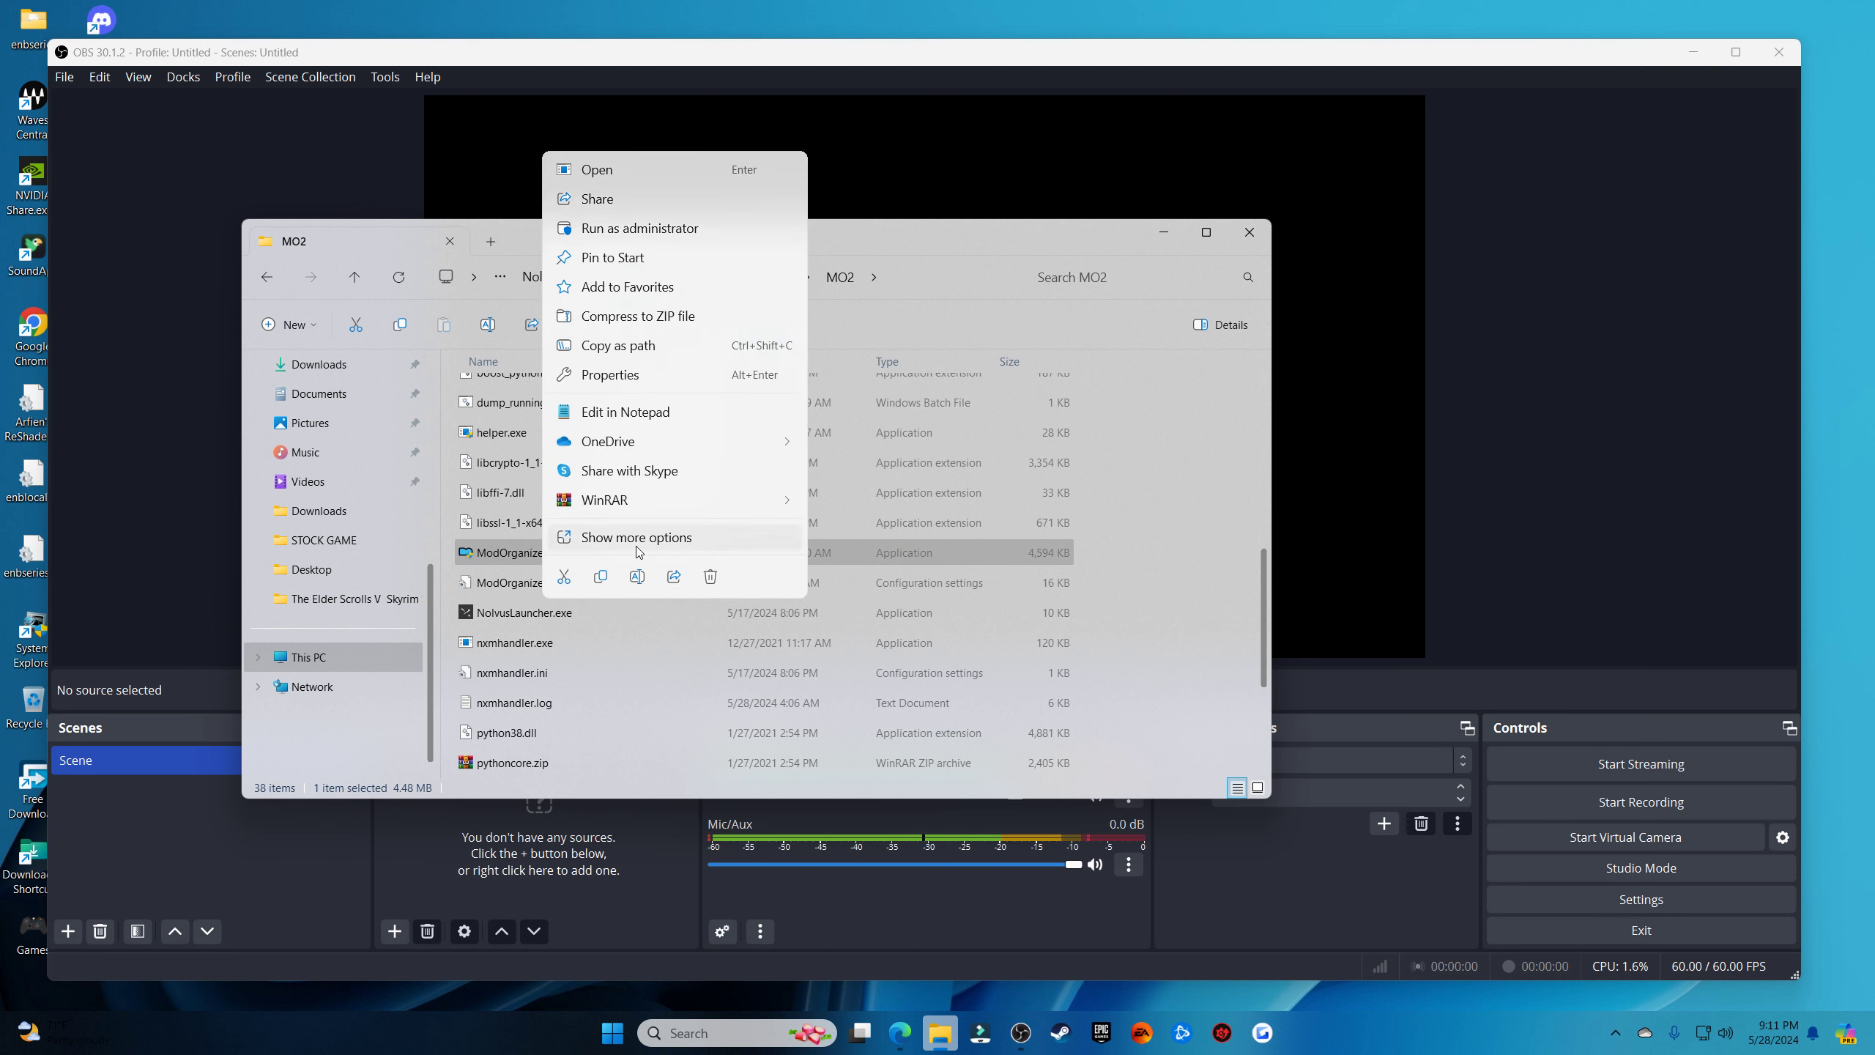
{"action": "left_click", "coordinate": [637, 545]}
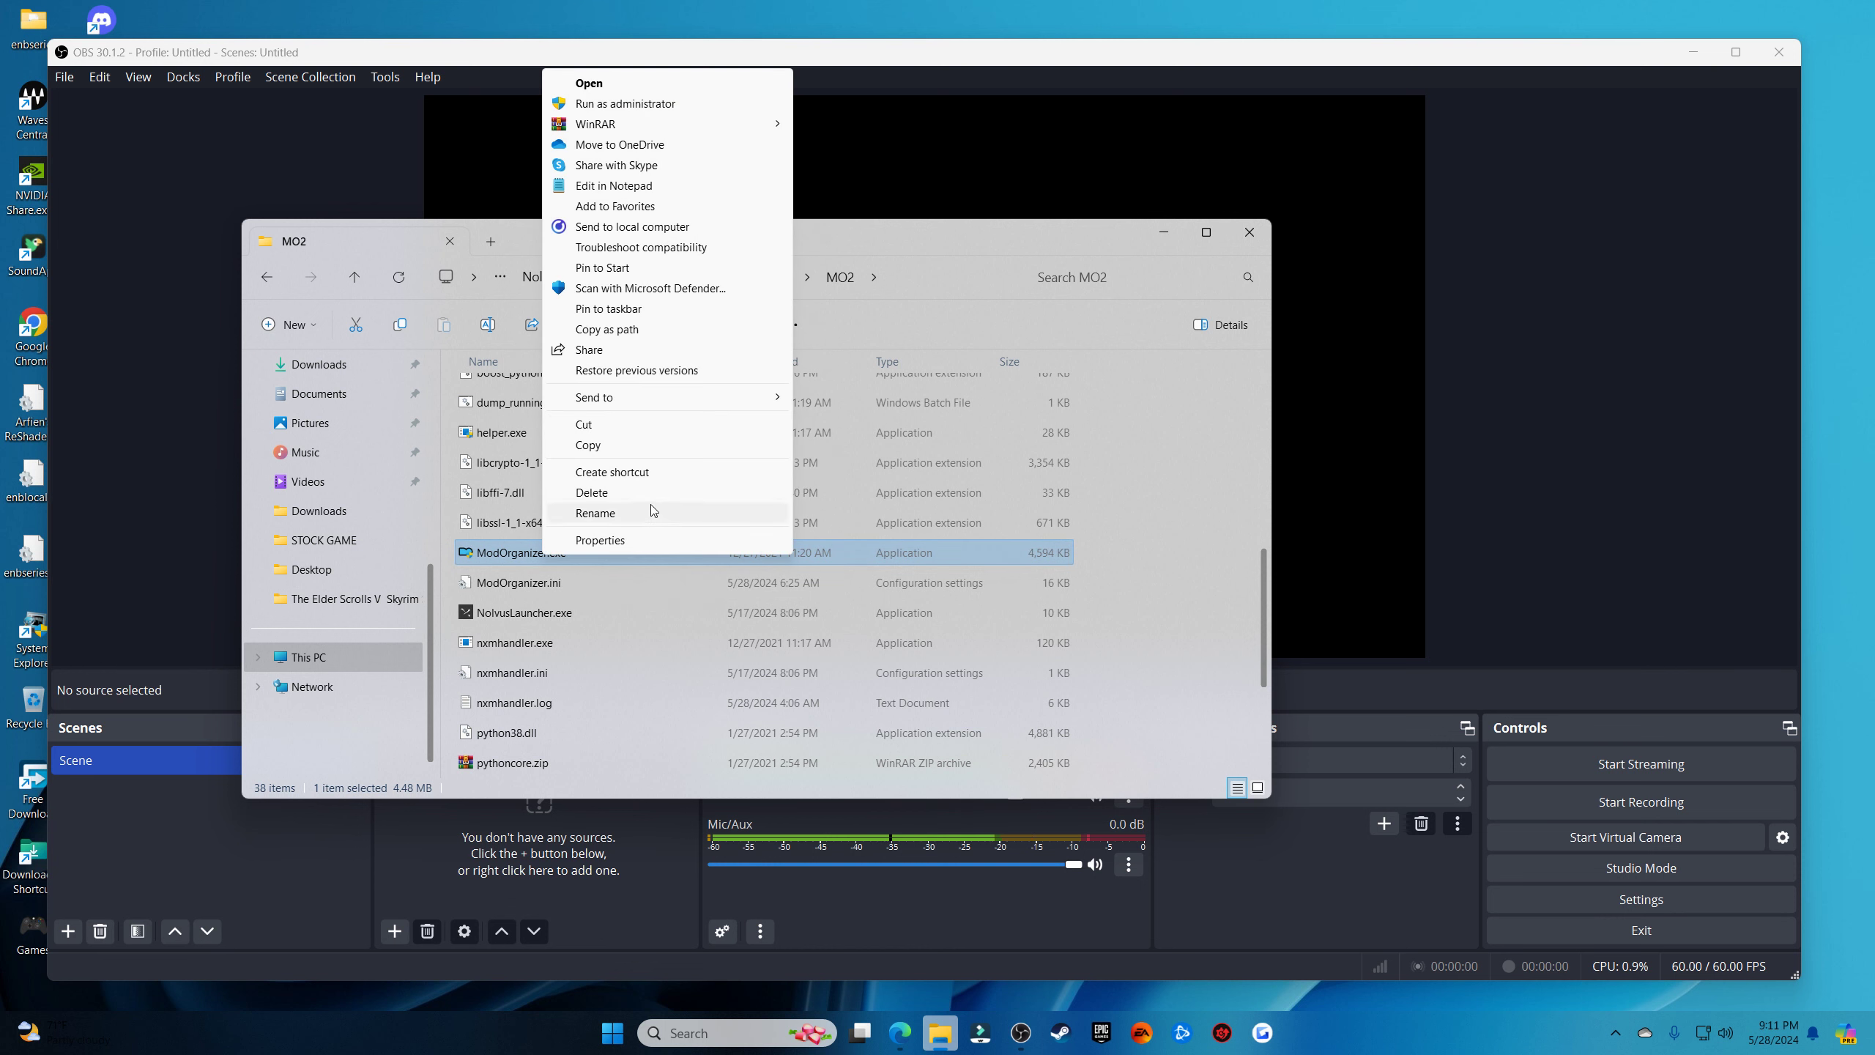
{"action": "mouse_move", "coordinate": [707, 400]}
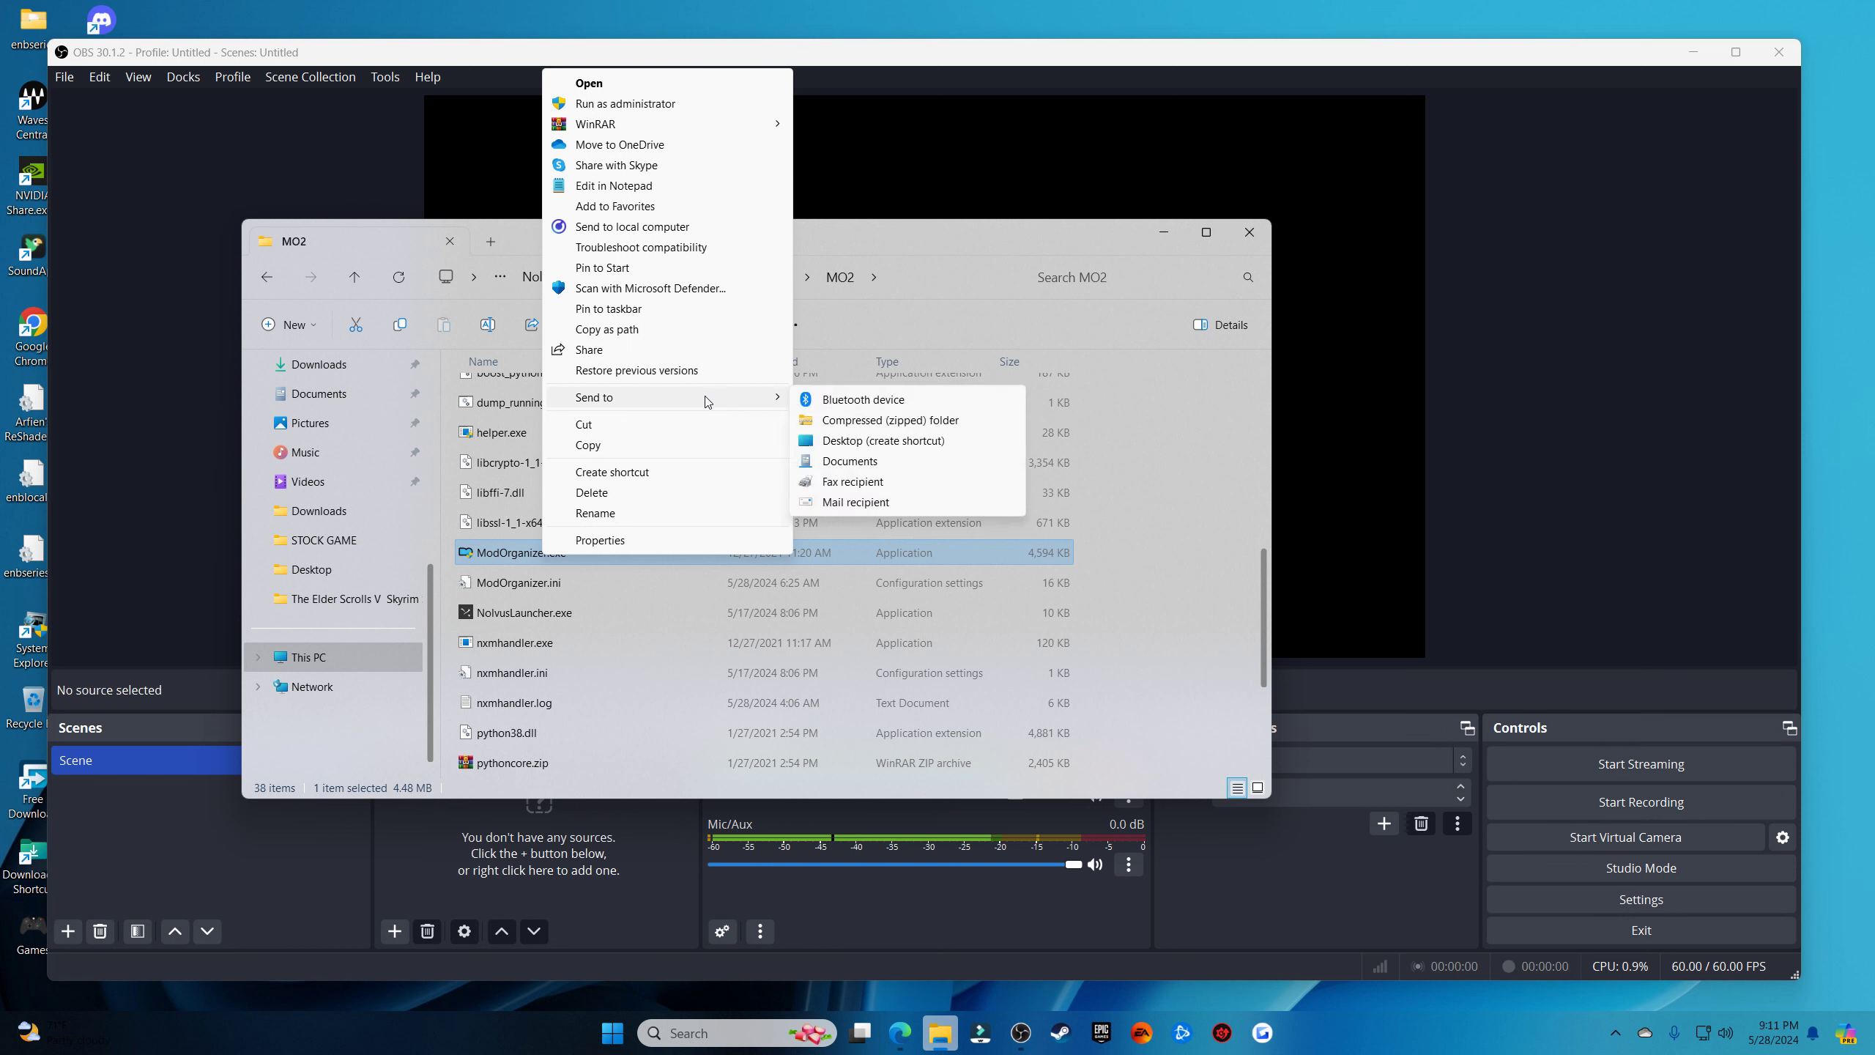
{"action": "left_click", "coordinate": [852, 442]}
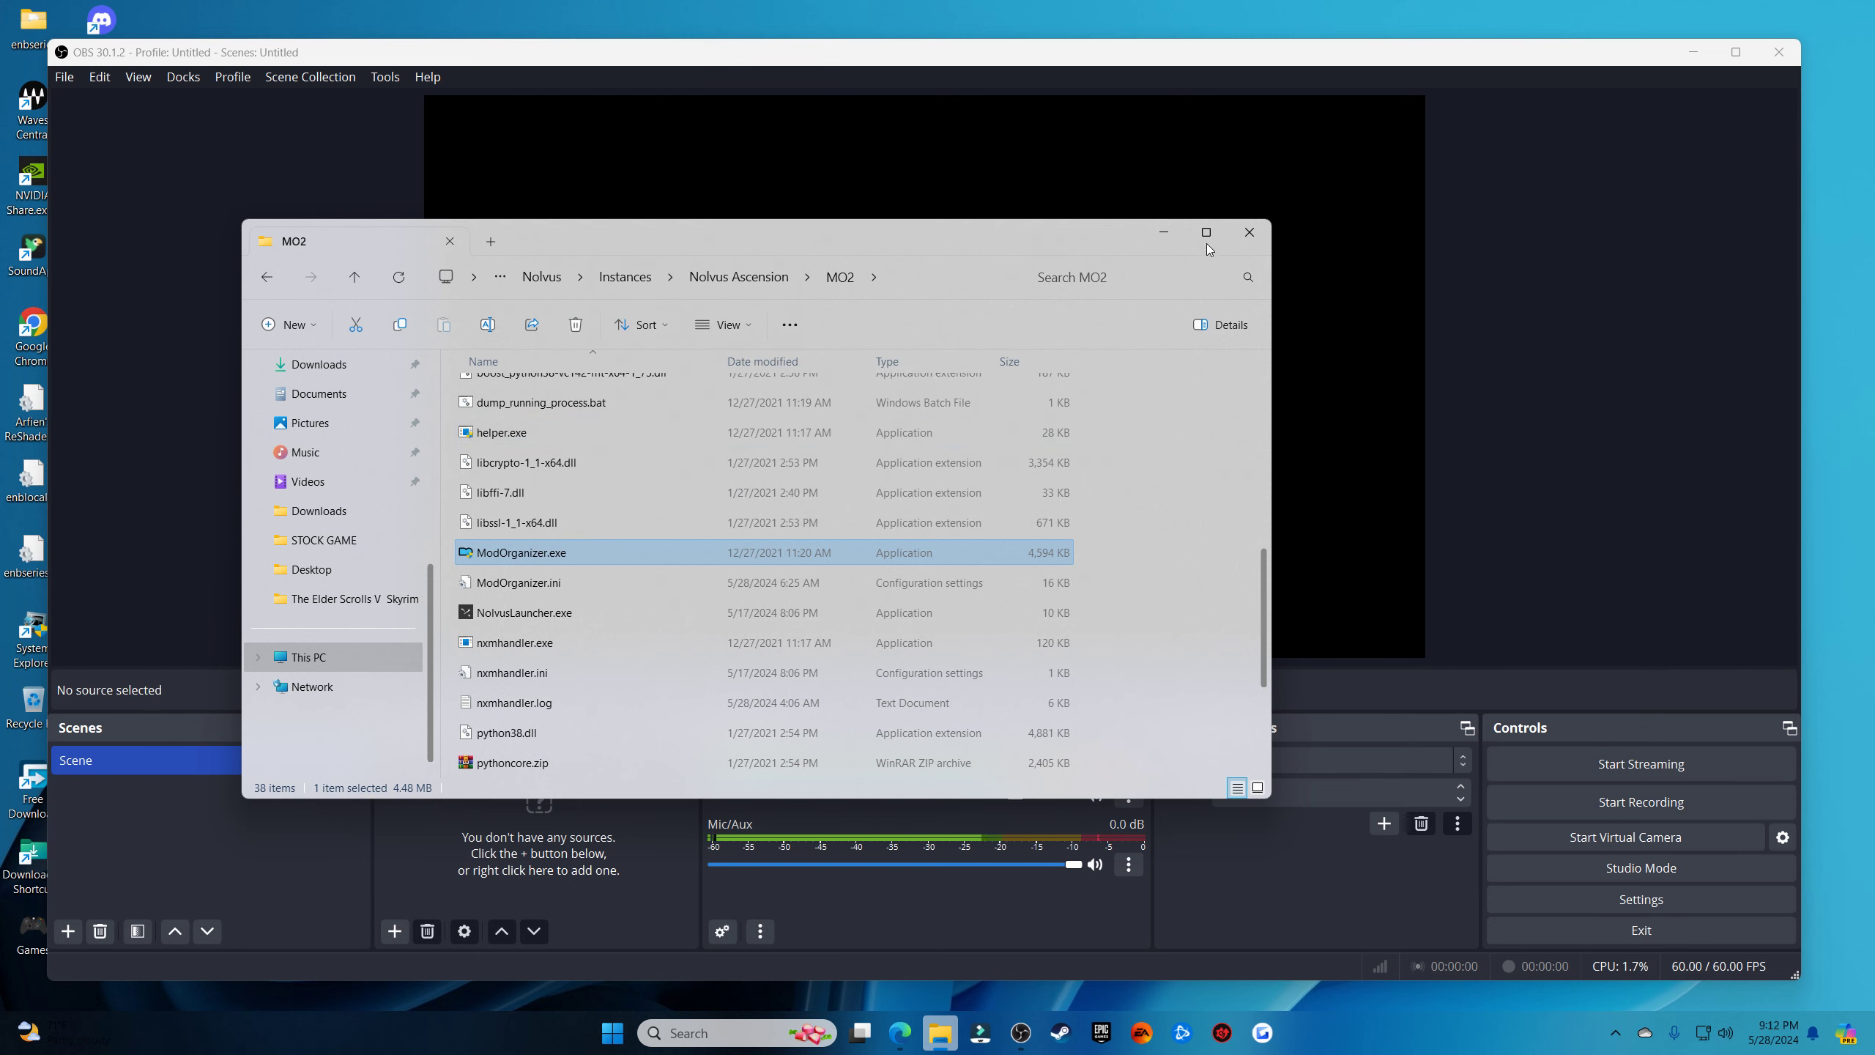
Clear the File Explorer and OBS windows away, and launch Mod Organizer from its desktop shortcut, allowing it to make changes to the device
{"action": "left_click", "coordinate": [1246, 234]}
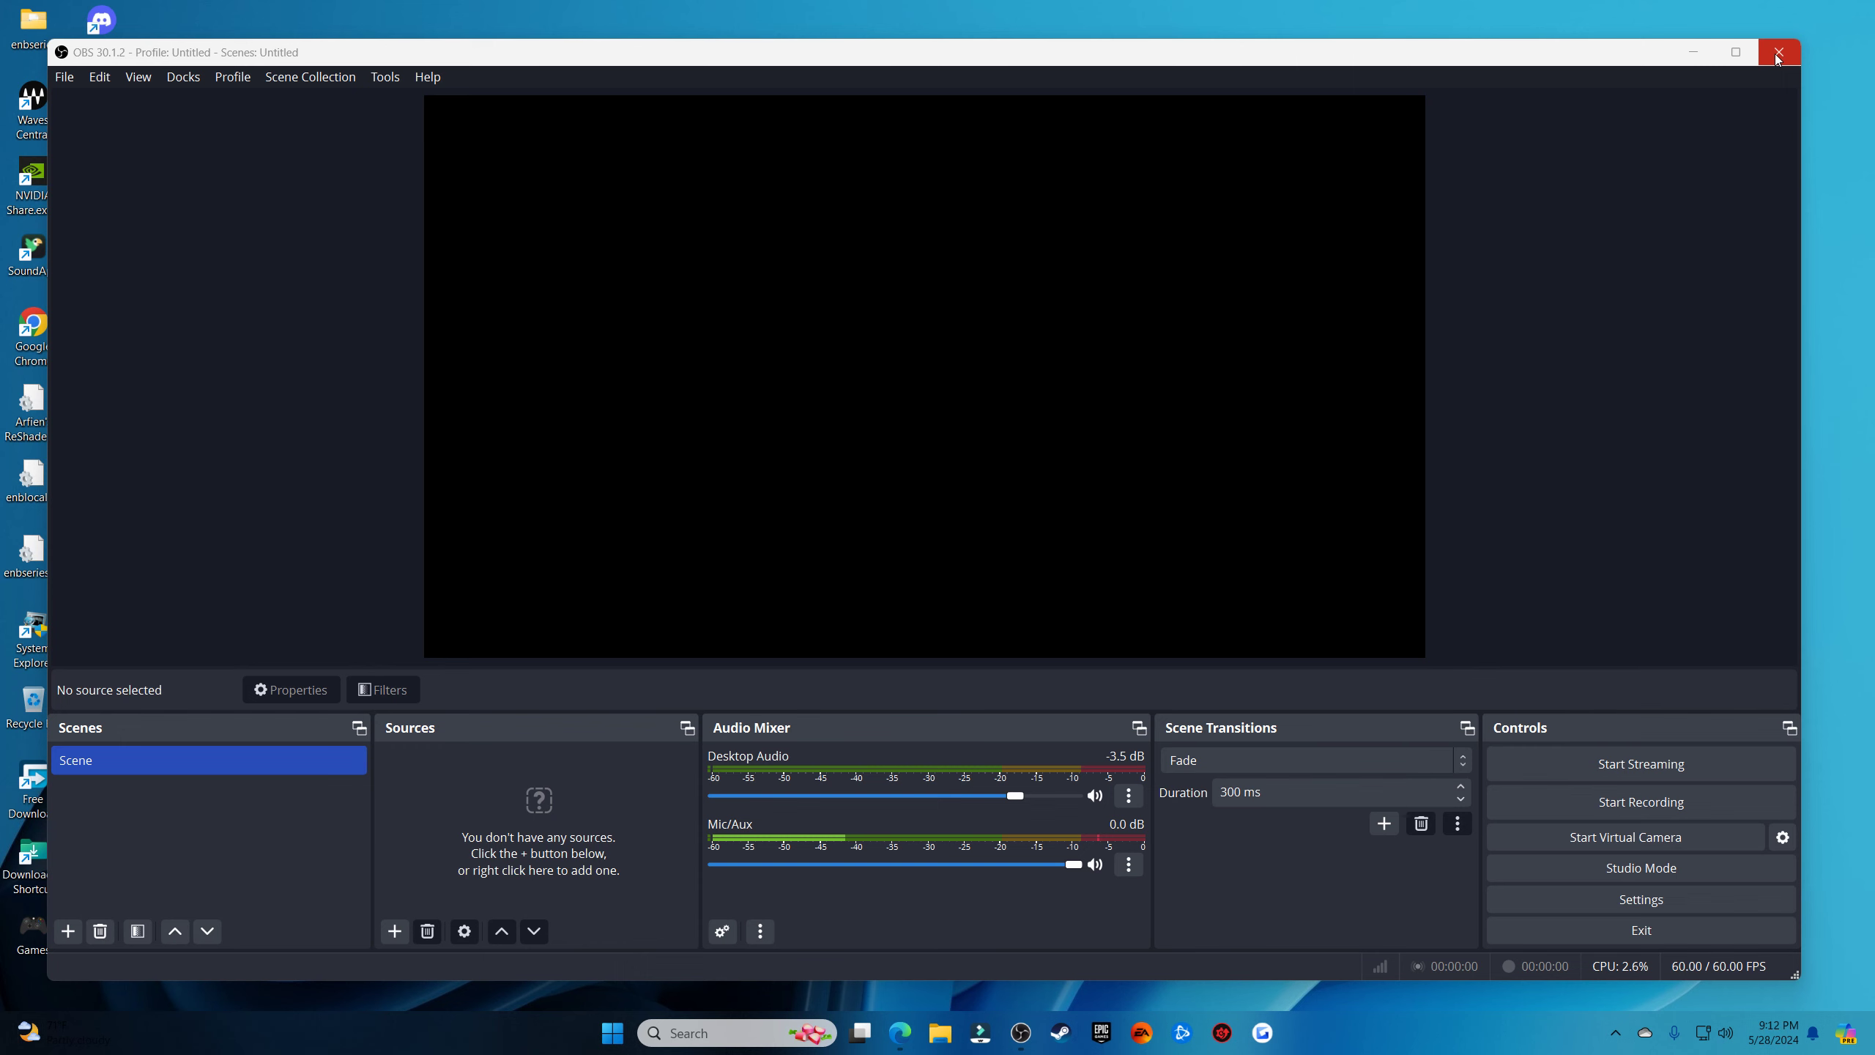
{"action": "left_click", "coordinate": [1711, 62]}
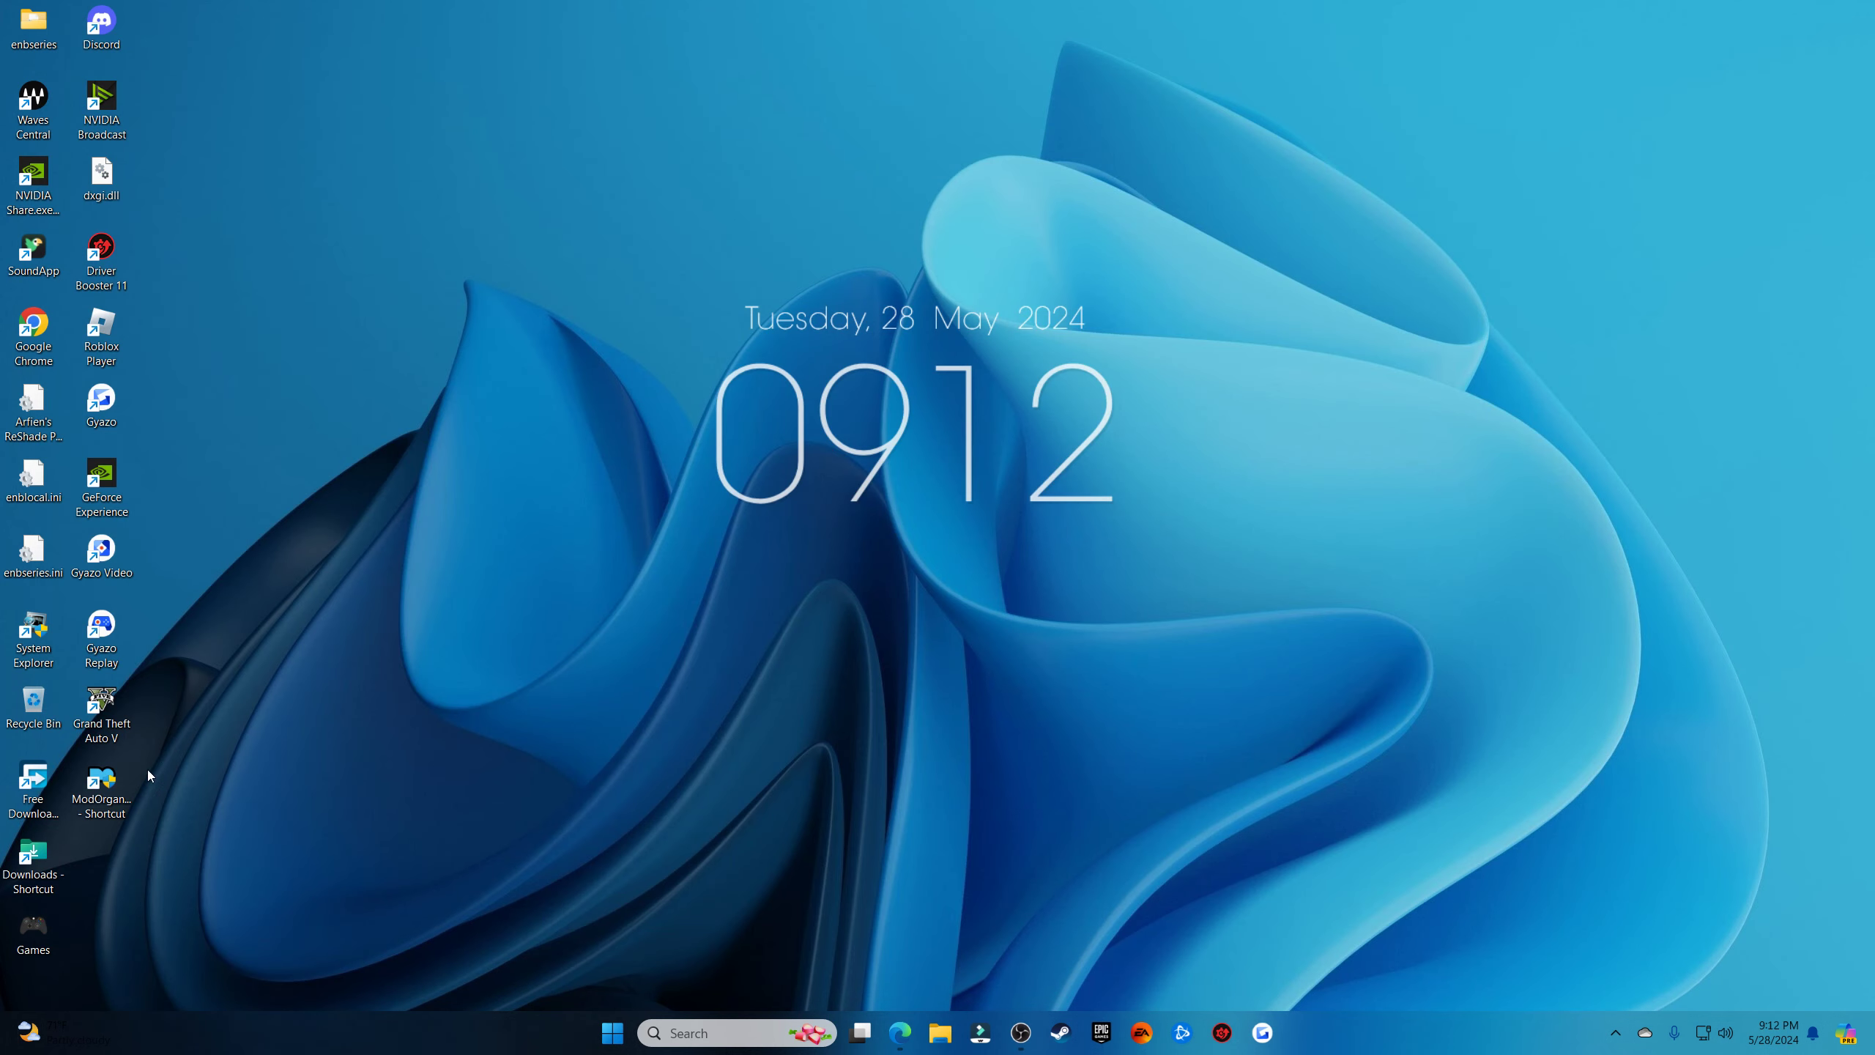
{"action": "double_click", "coordinate": [101, 781]}
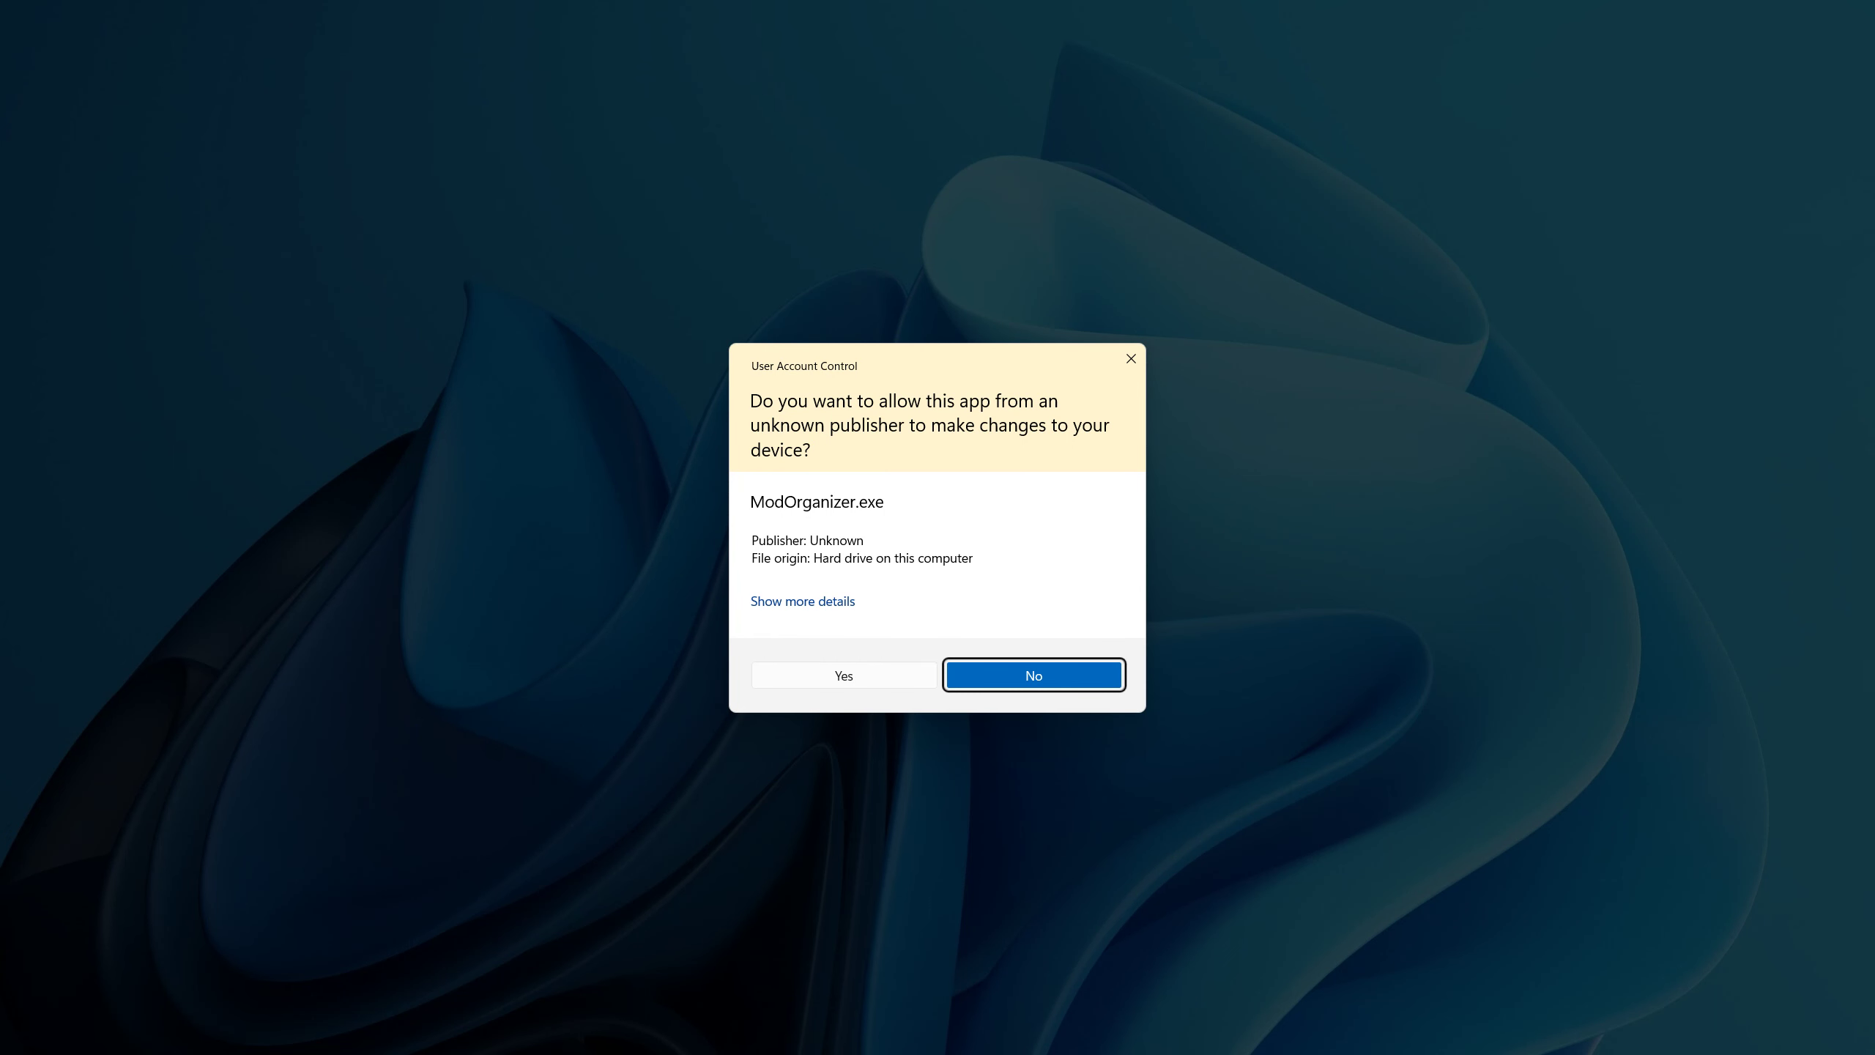
{"action": "left_click", "coordinate": [842, 674]}
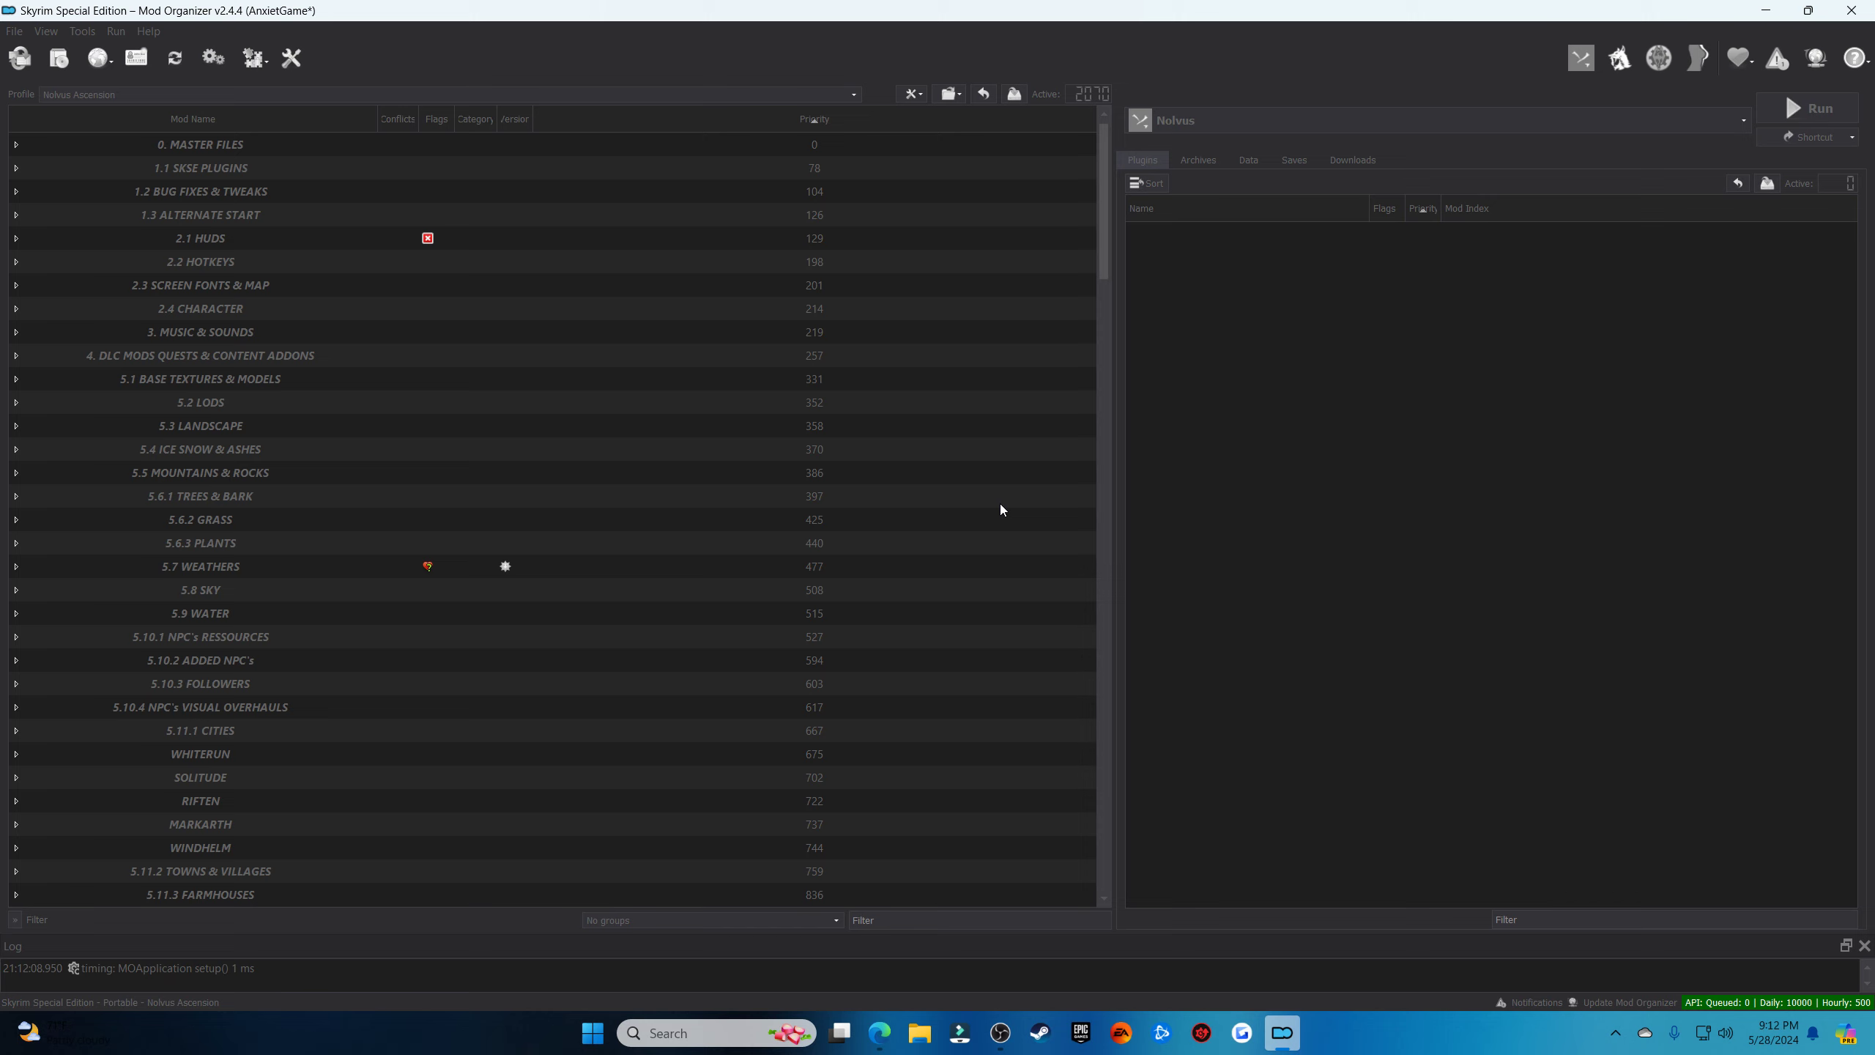
Look through the plugin list and the mod list of the Nolvus Ascension profile down to the perks, abilities and power section
{"action": "scroll", "coordinate": [1374, 387], "scroll_direction": "down", "scroll_amount": 9}
{"action": "left_click", "coordinate": [1076, 231]}
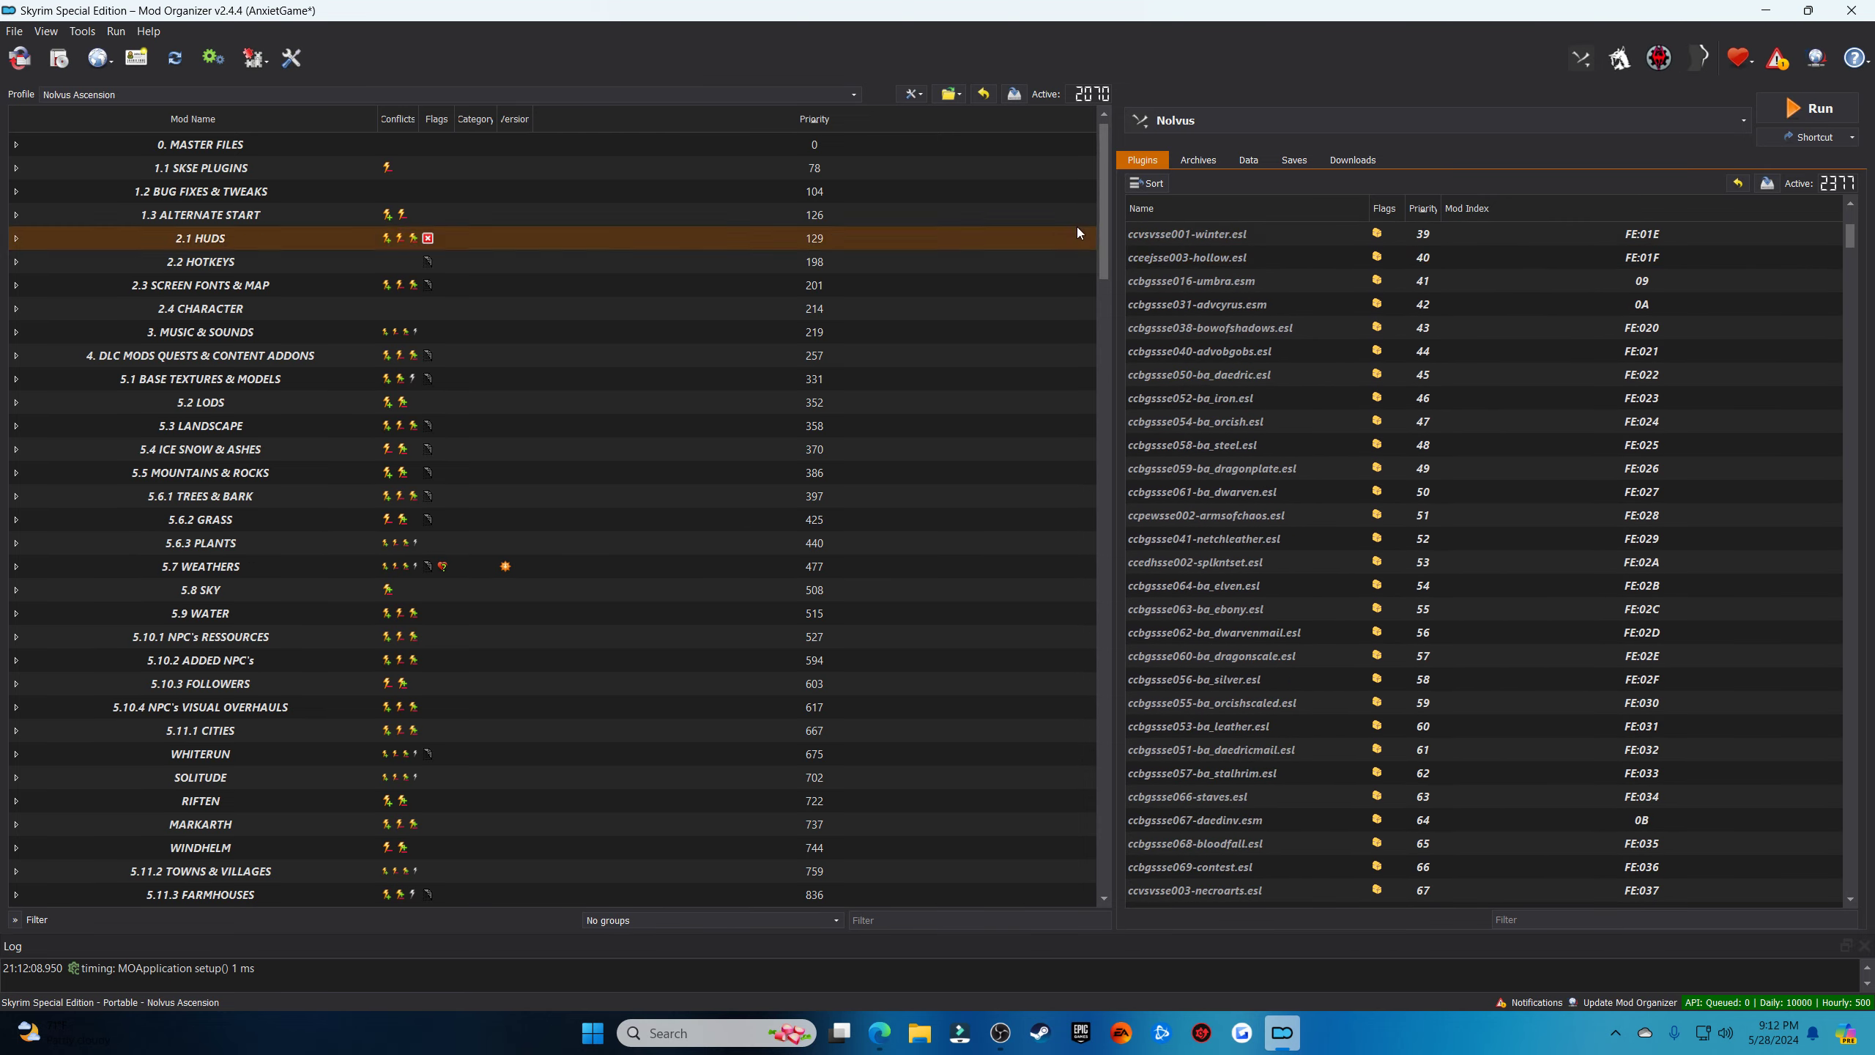
{"action": "left_click_drag", "start_coordinate": [1099, 225], "coordinate": [1110, 475]}
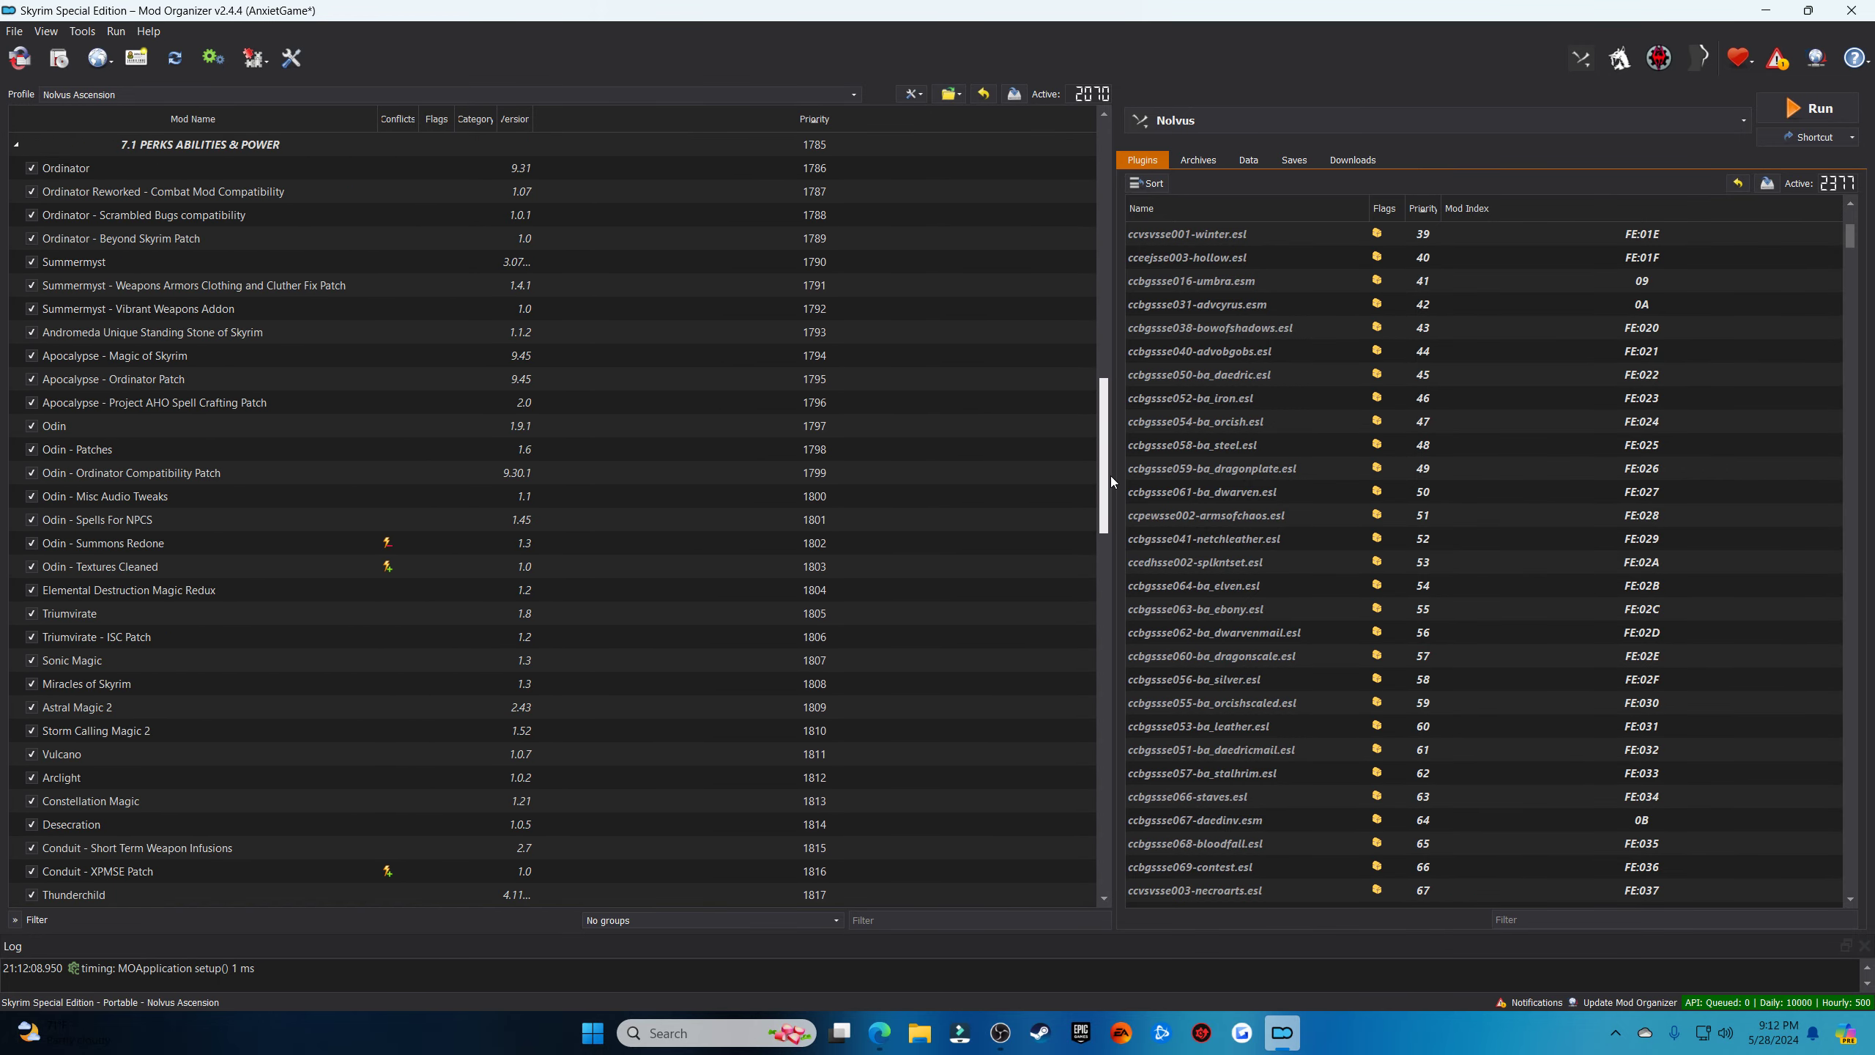
Choose Nolvus as the program to run, and close Mod Organizer
{"action": "left_click", "coordinate": [1617, 120]}
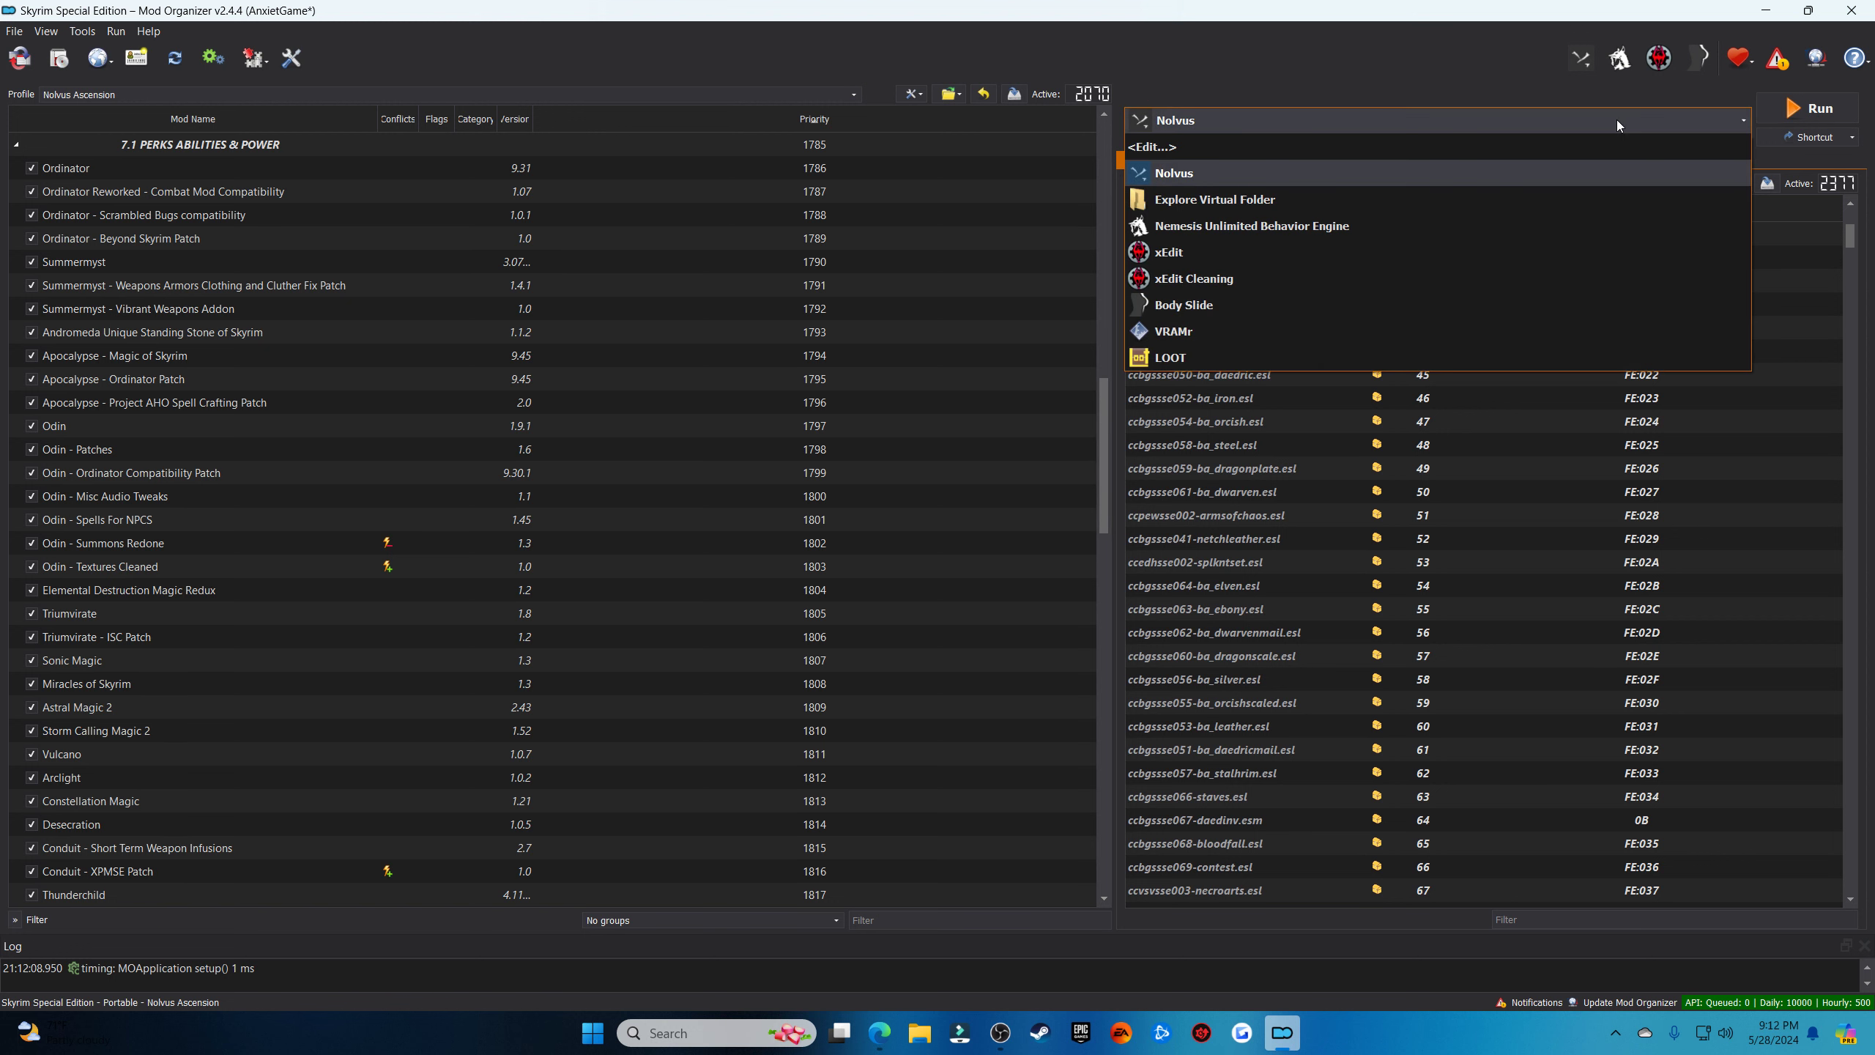
{"action": "left_click", "coordinate": [1584, 168]}
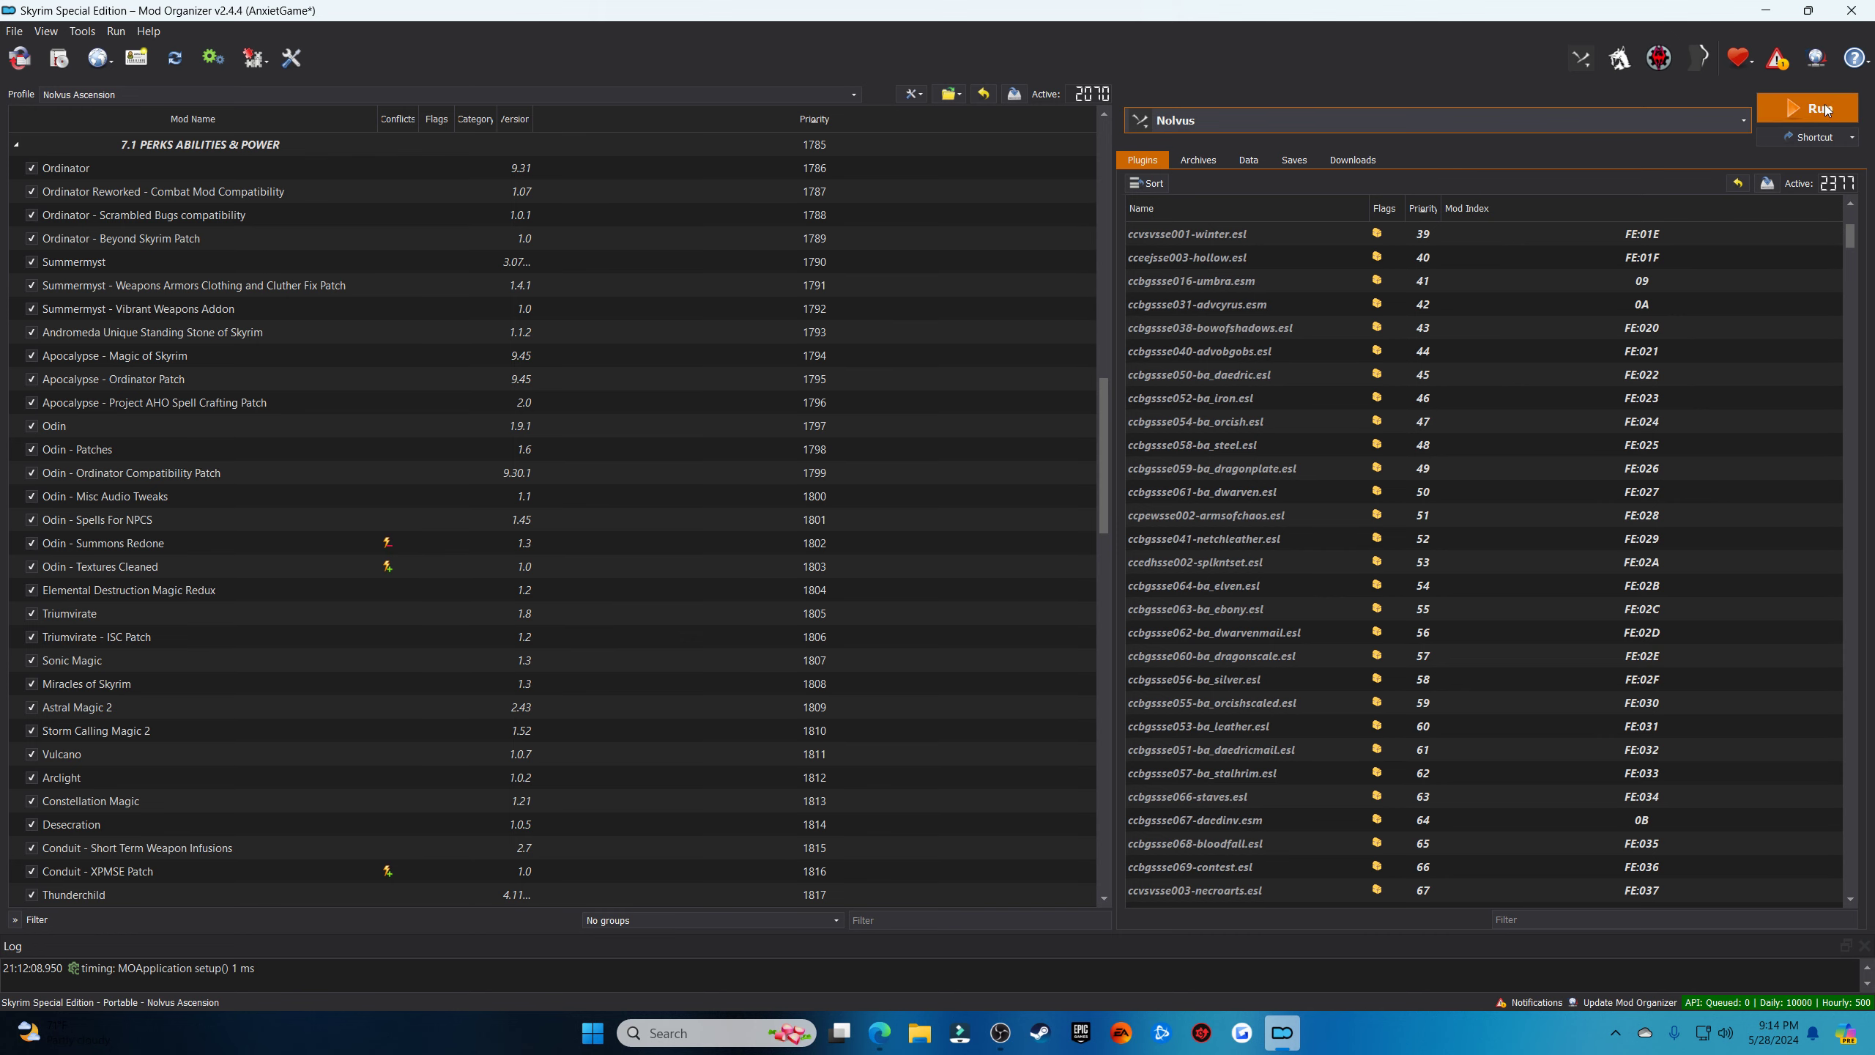
{"action": "left_click", "coordinate": [1852, 11]}
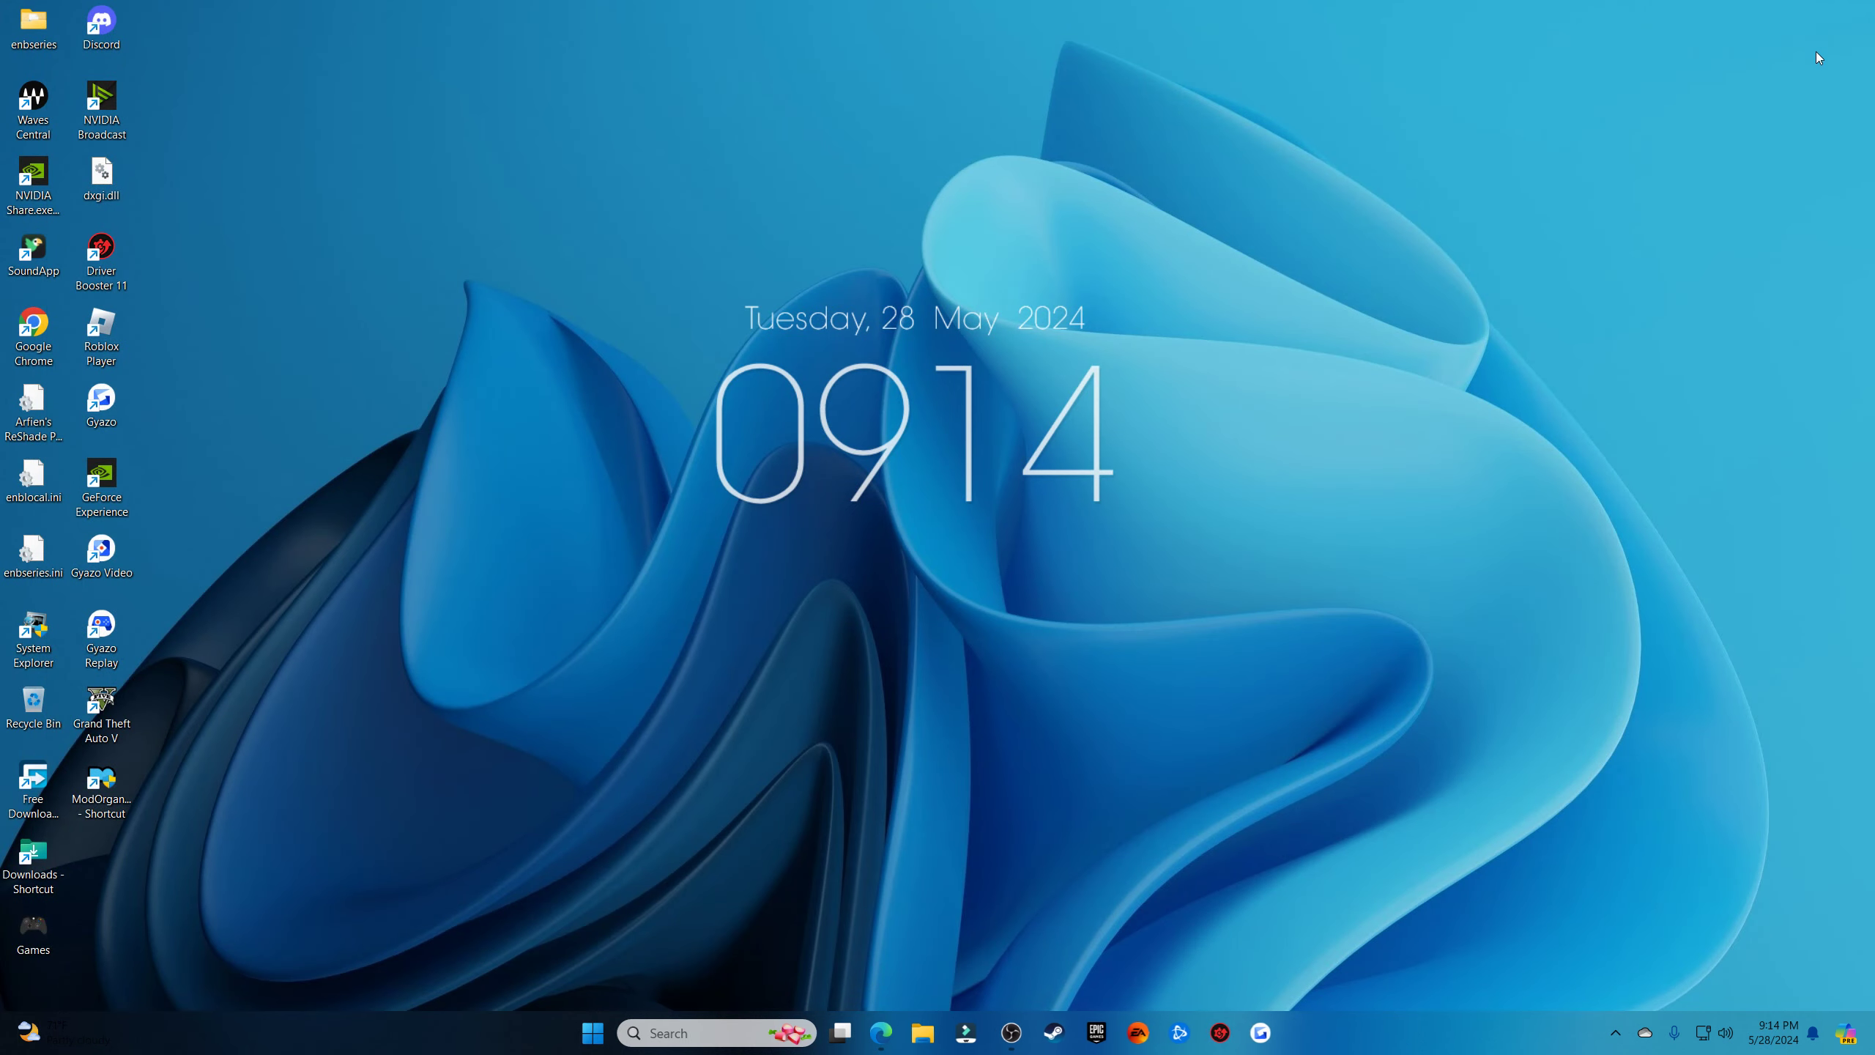